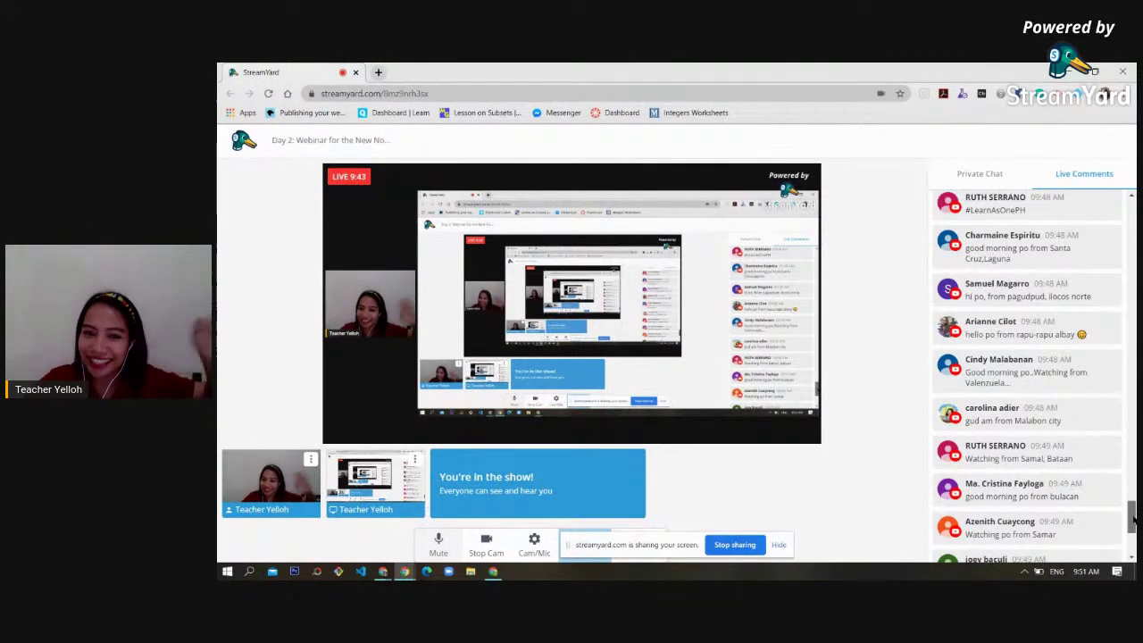
Switch from the StreamYard studio's live comments to the browser window showing the Google Classroom classes page
left_click_drag(1134, 509, 1133, 418)
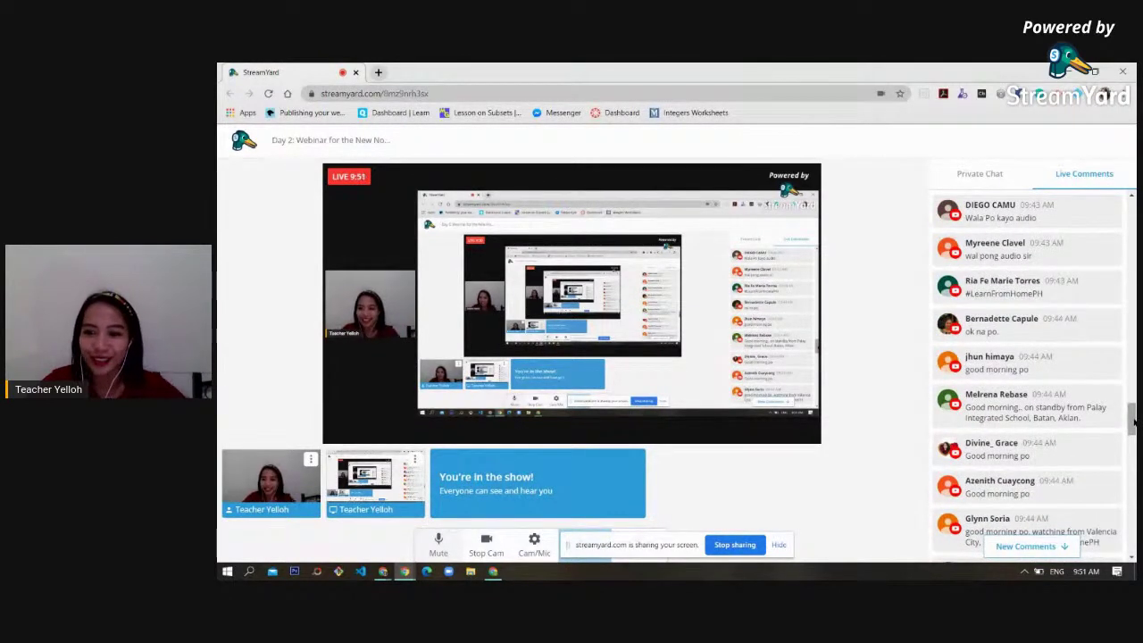
left_click_drag(1133, 425, 1133, 437)
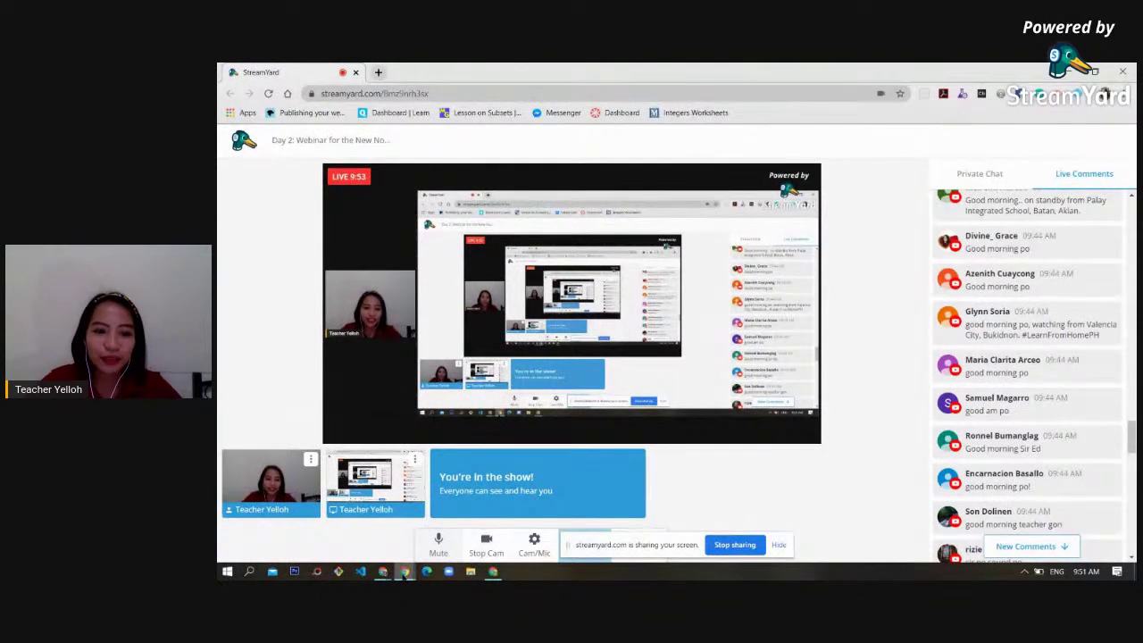
mouse_move(404, 571)
left_click(366, 548)
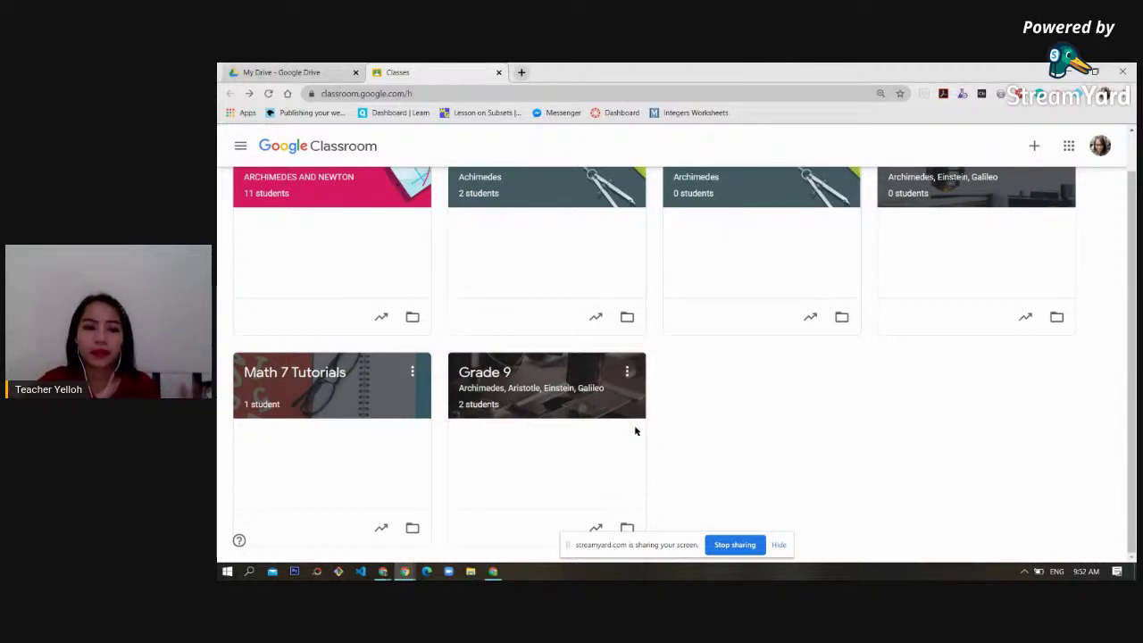
Search the Classroom Help Center for "limits" and open the article "Limits when using Classroom"
left_click(239, 540)
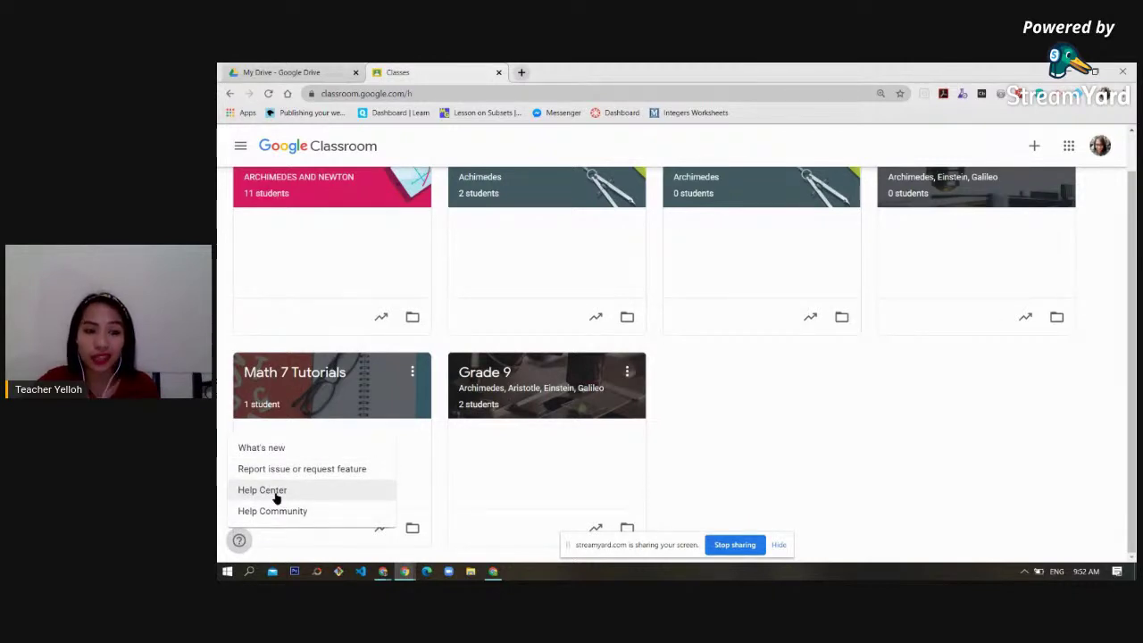
left_click(261, 491)
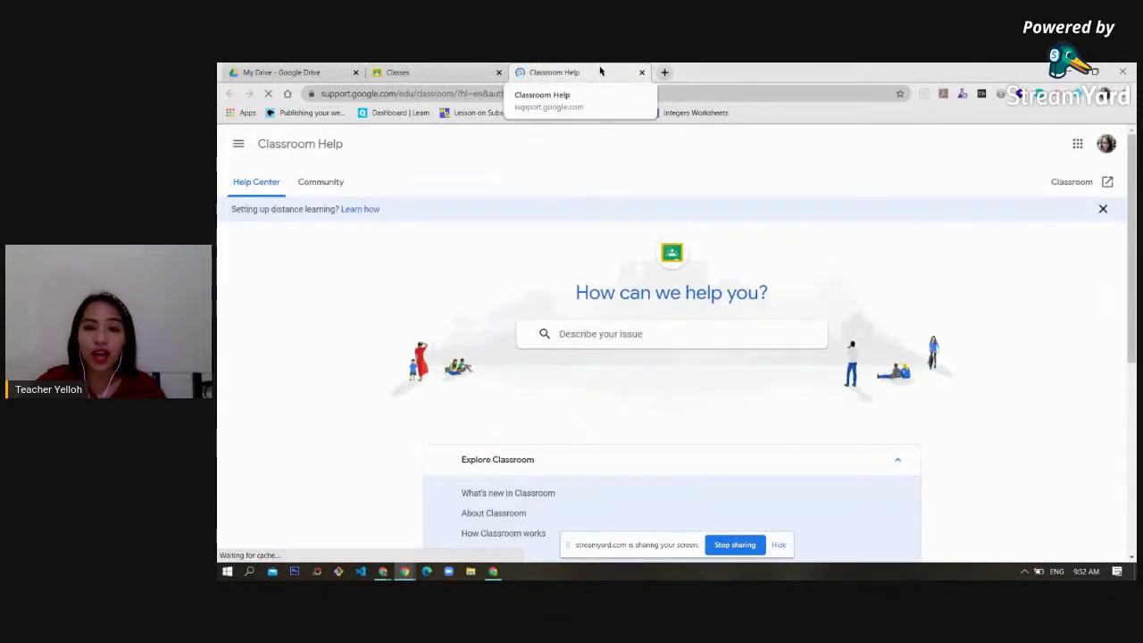
left_click(621, 333)
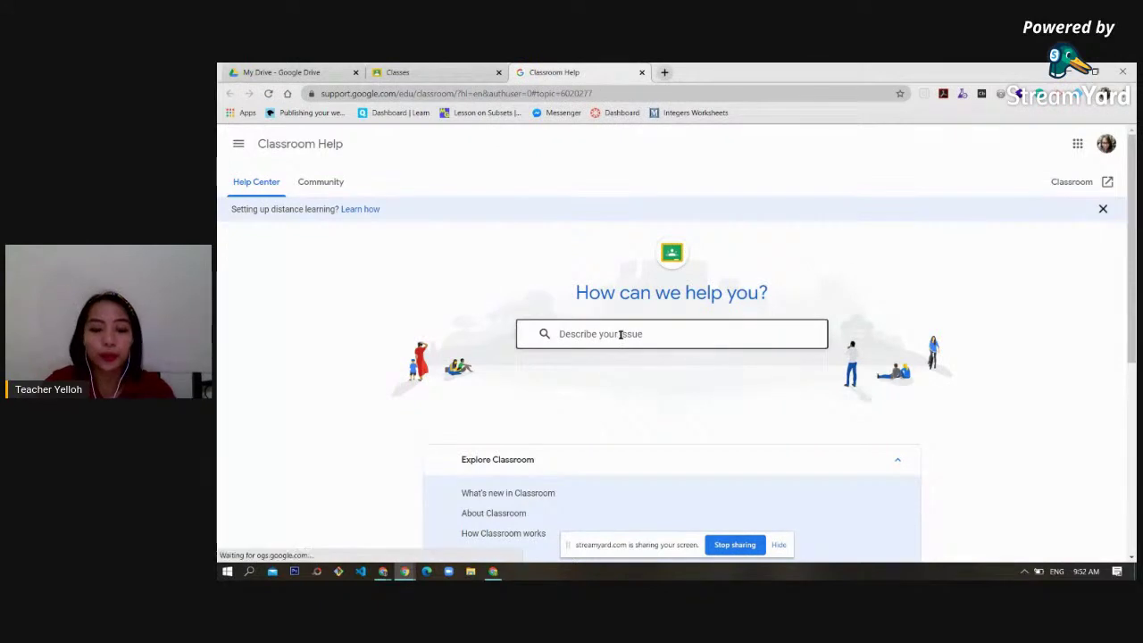
type("limits")
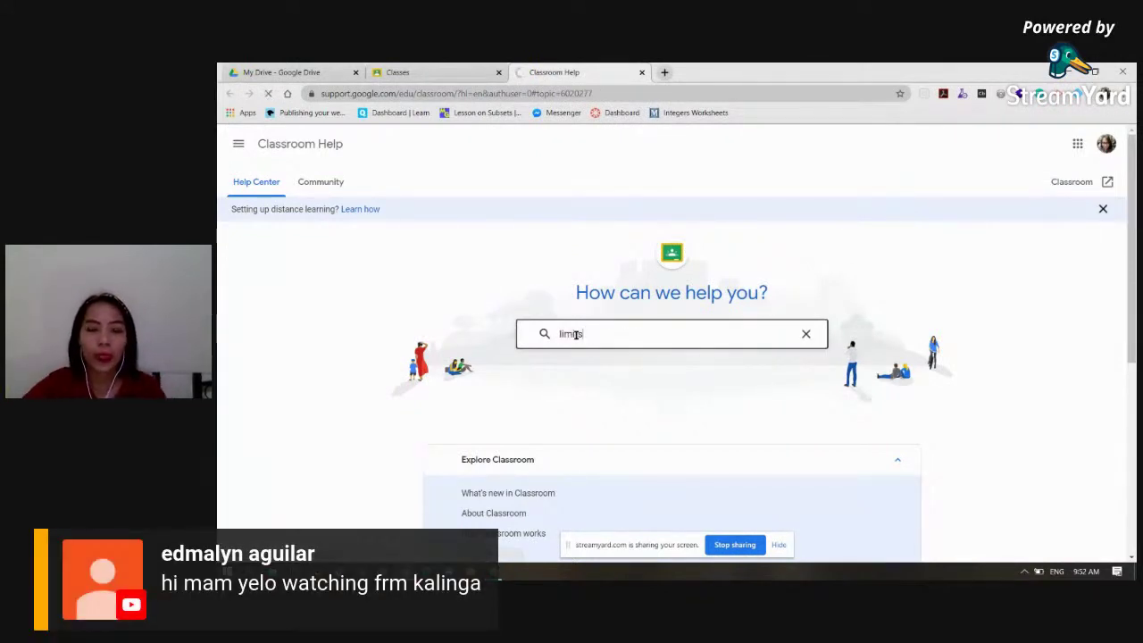
key("Return")
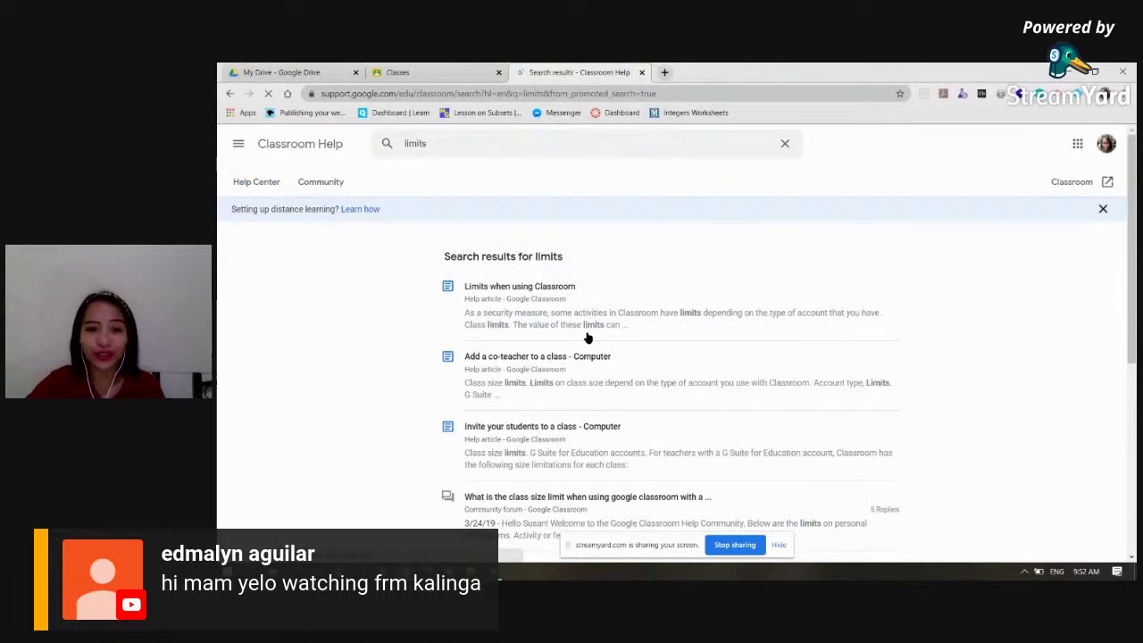
left_click(548, 287)
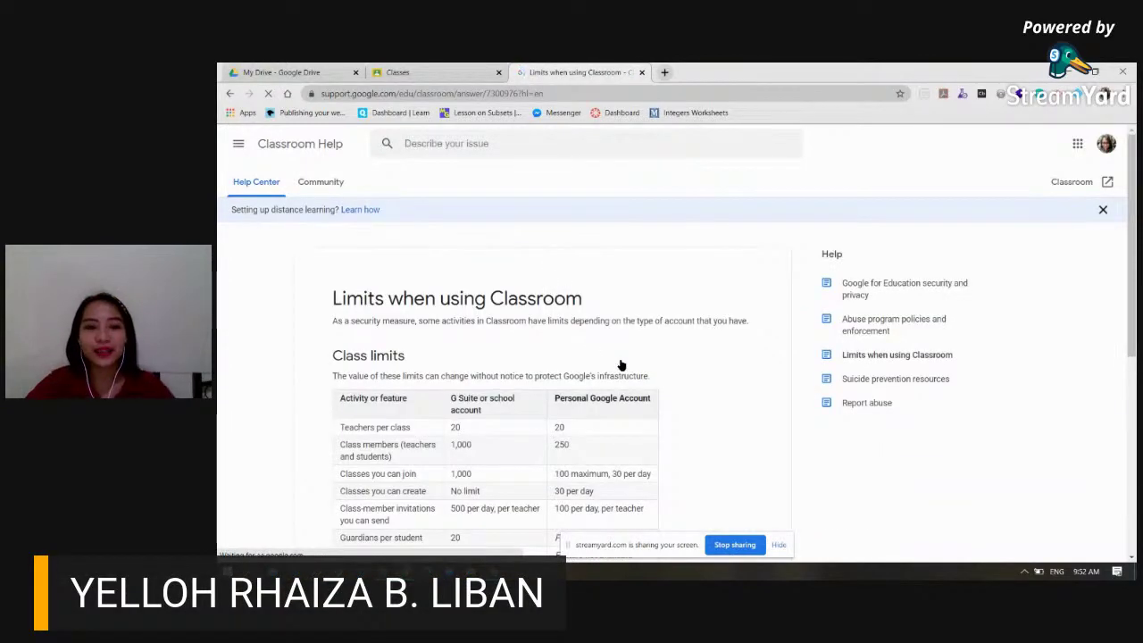
Examine the Class limits table, comparing G Suite or school accounts with personal Google Accounts
scroll(644, 373, "down", 2)
key("ctrl+plus")
key("ctrl+plus")
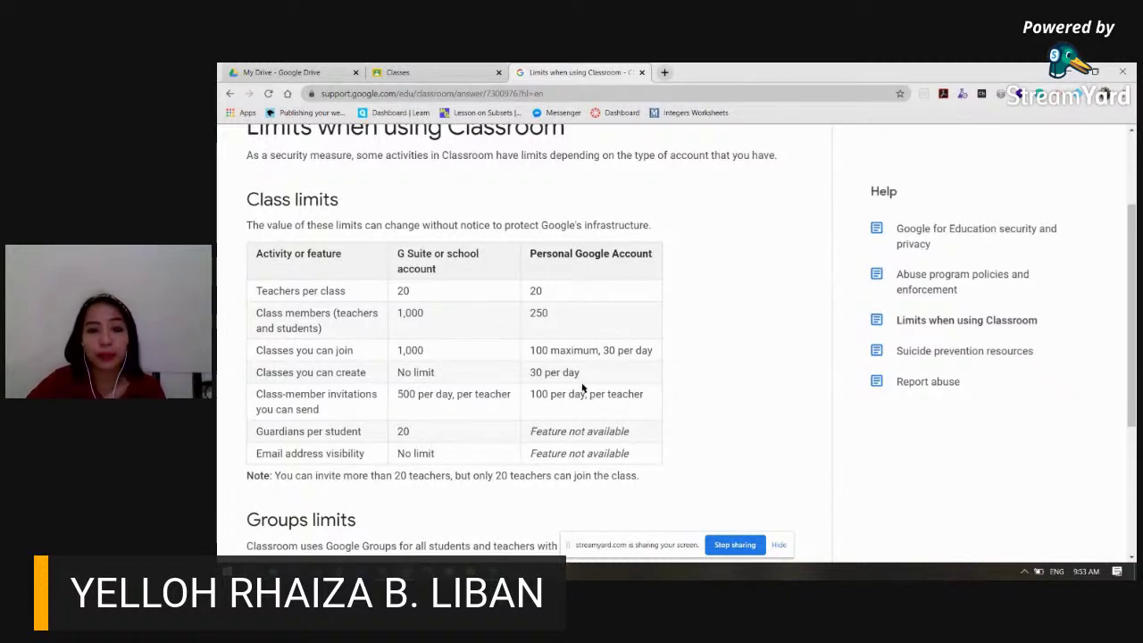
scroll(581, 386, "up", 2, "ctrl")
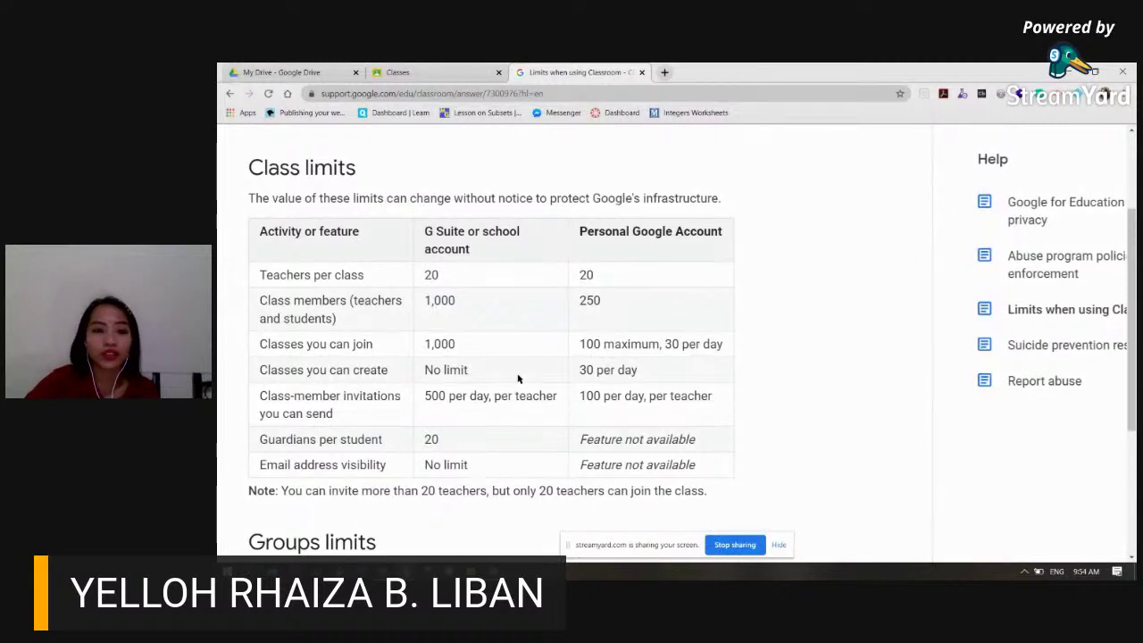
scroll(518, 379, "down", 1)
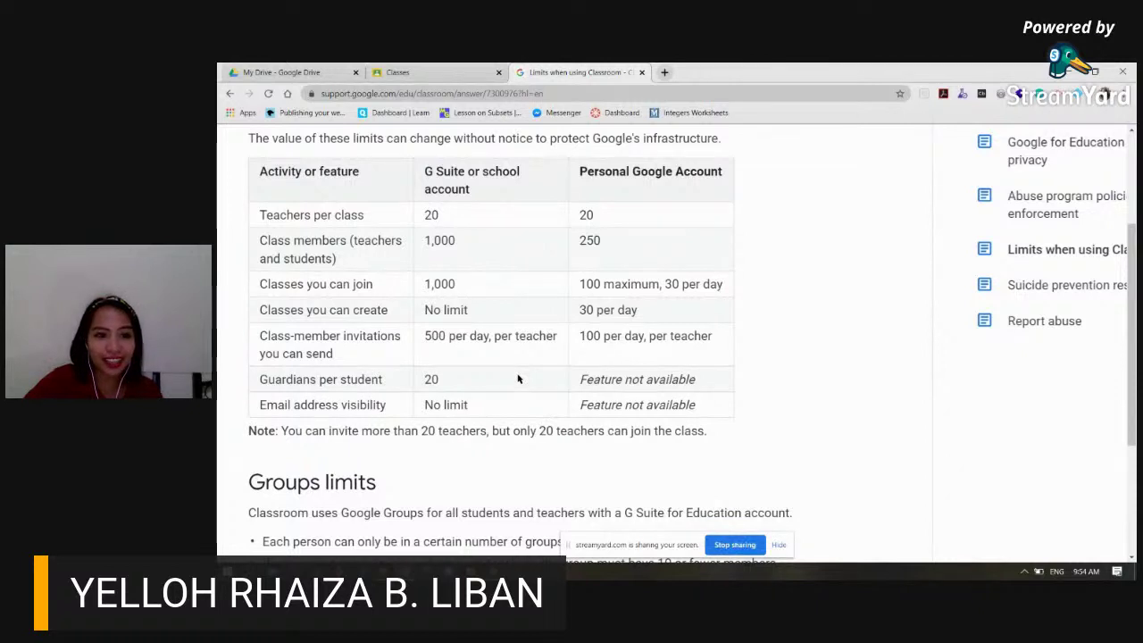
scroll(518, 379, "up", 1)
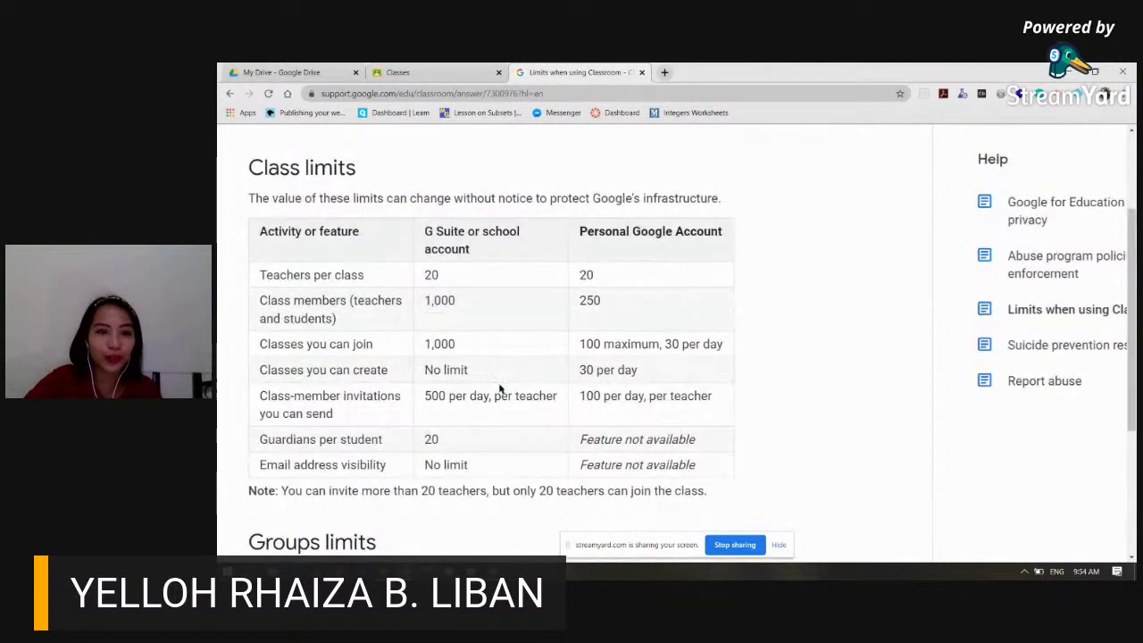
left_click_drag(252, 165, 373, 178)
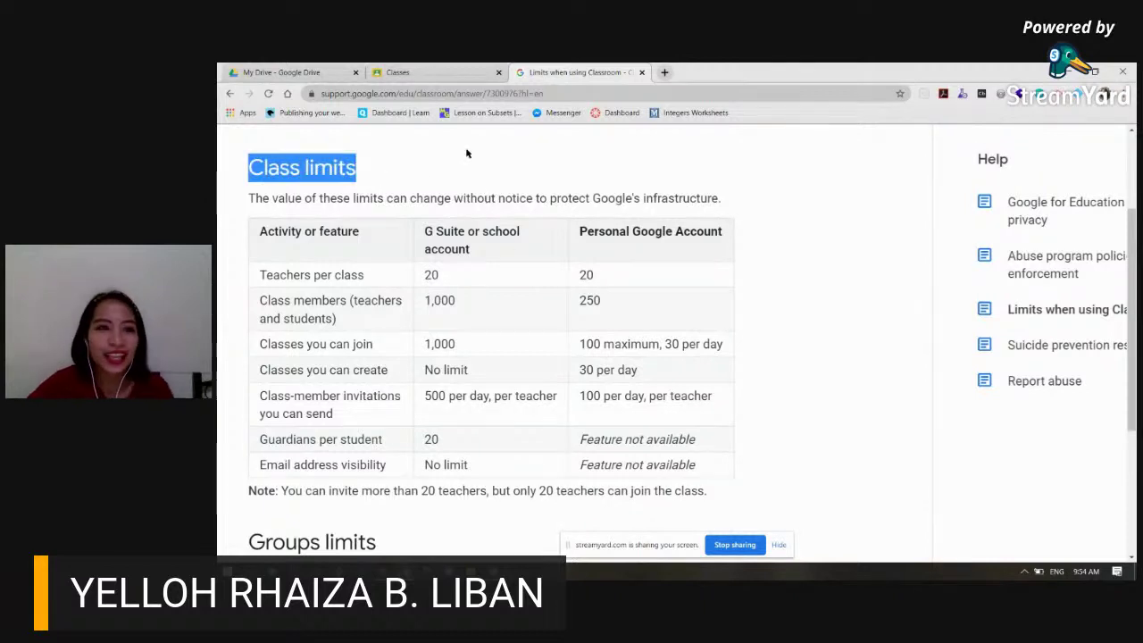
Switch to the other Chrome window, signed in with the DepEd account, and display My Drive
left_click(444, 72)
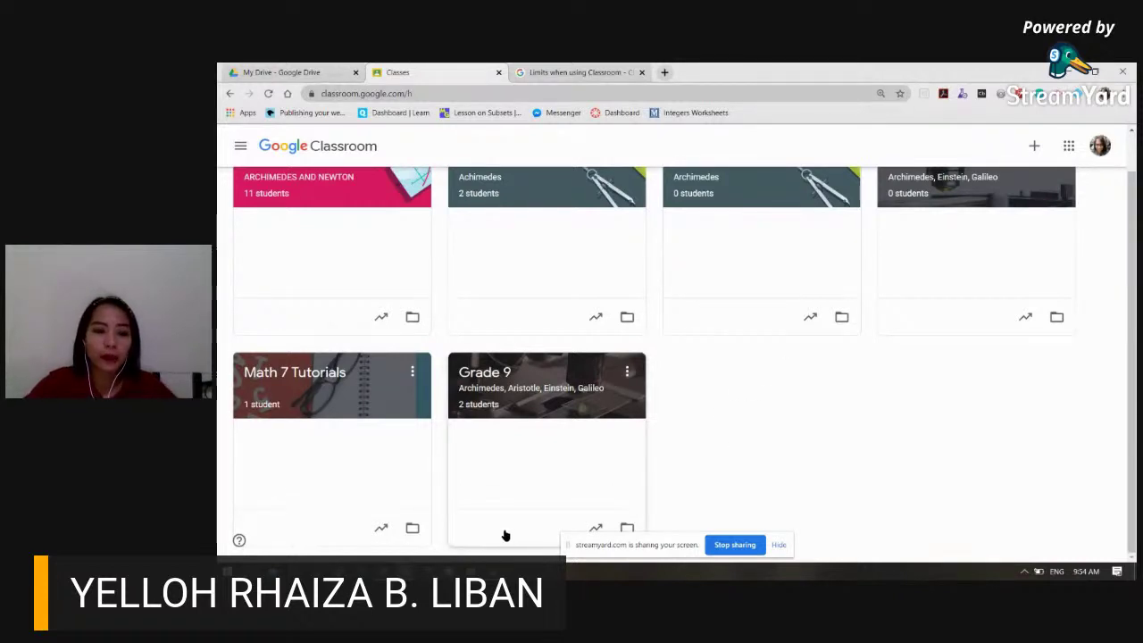
mouse_move(404, 572)
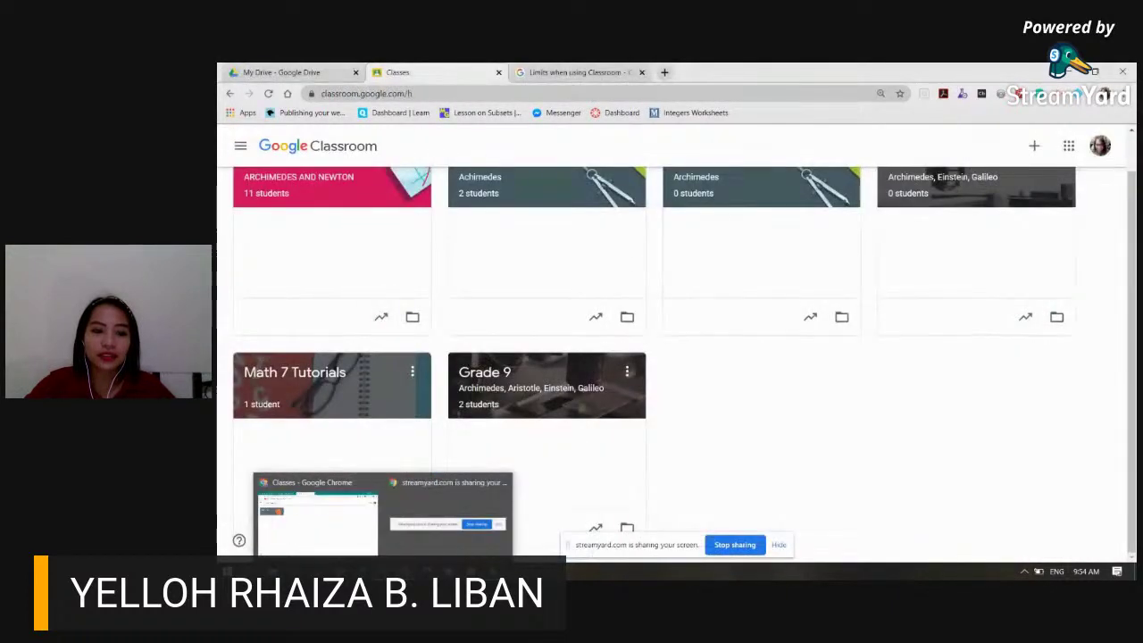
left_click(327, 528)
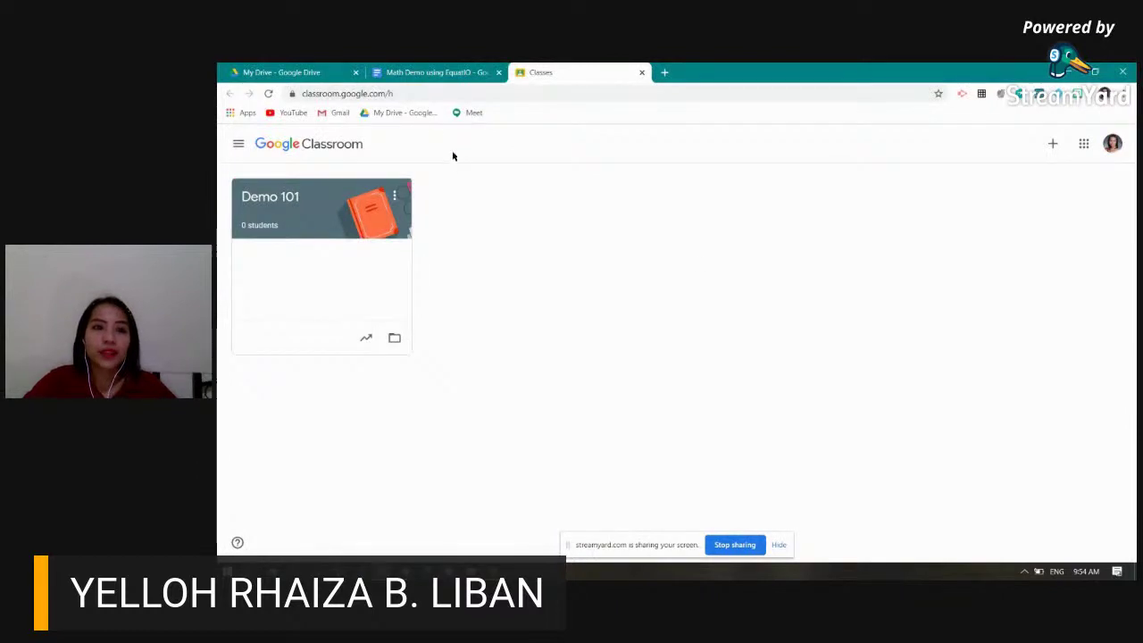
left_click(312, 68)
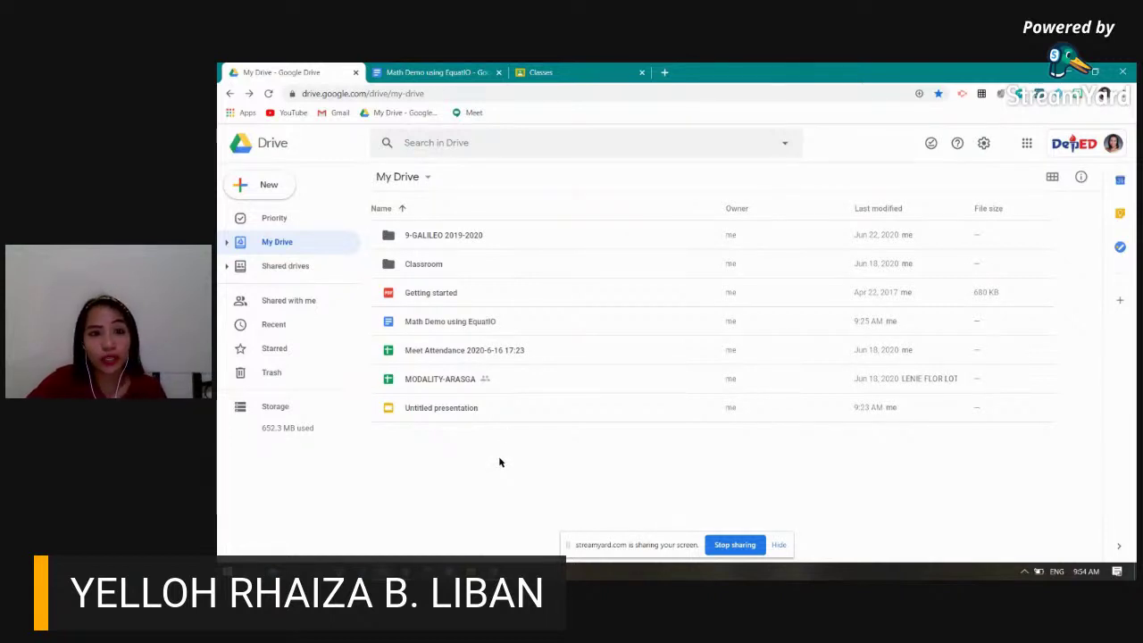
Search the web for "chrome web store" in a new tab and open the Chrome Web Store site
left_click(665, 74)
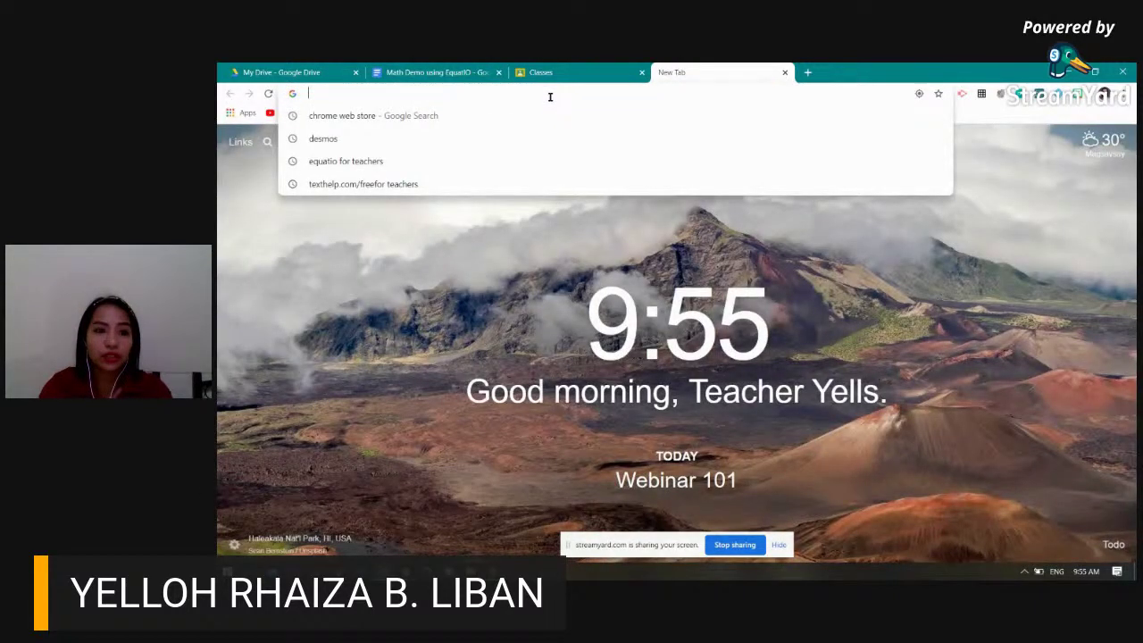
type("chri")
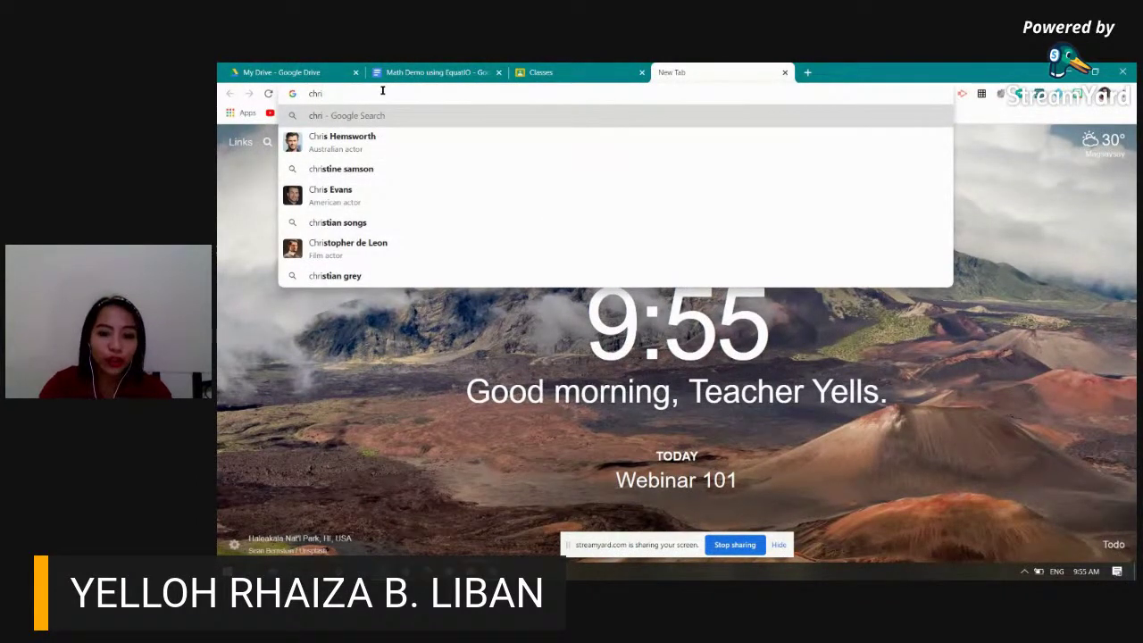
key("BackSpace")
type("ome")
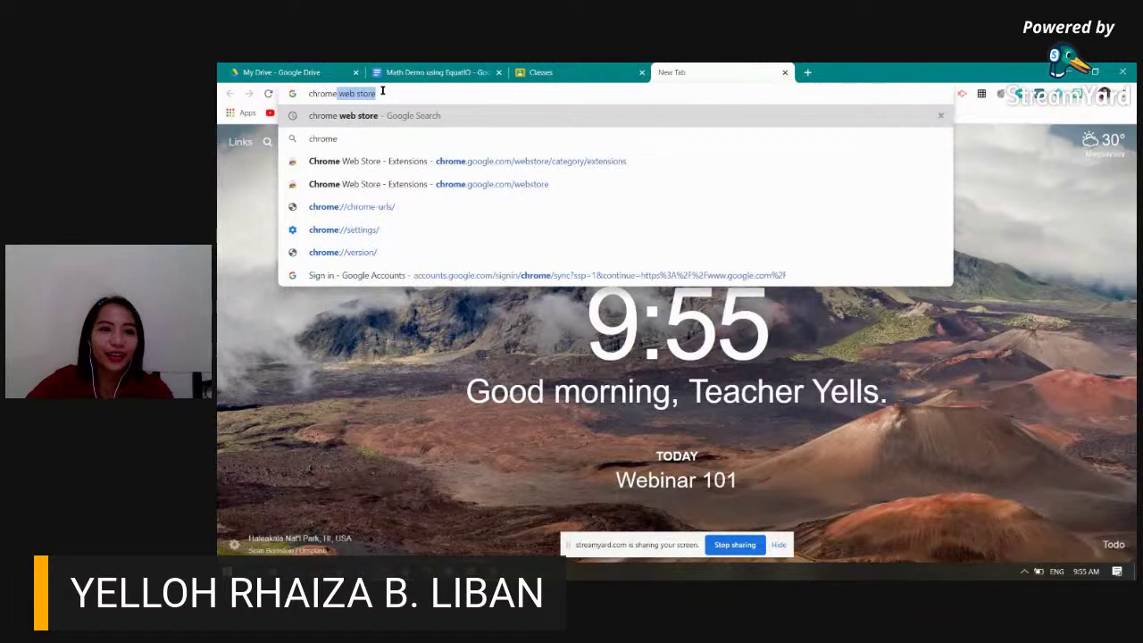
left_click(401, 116)
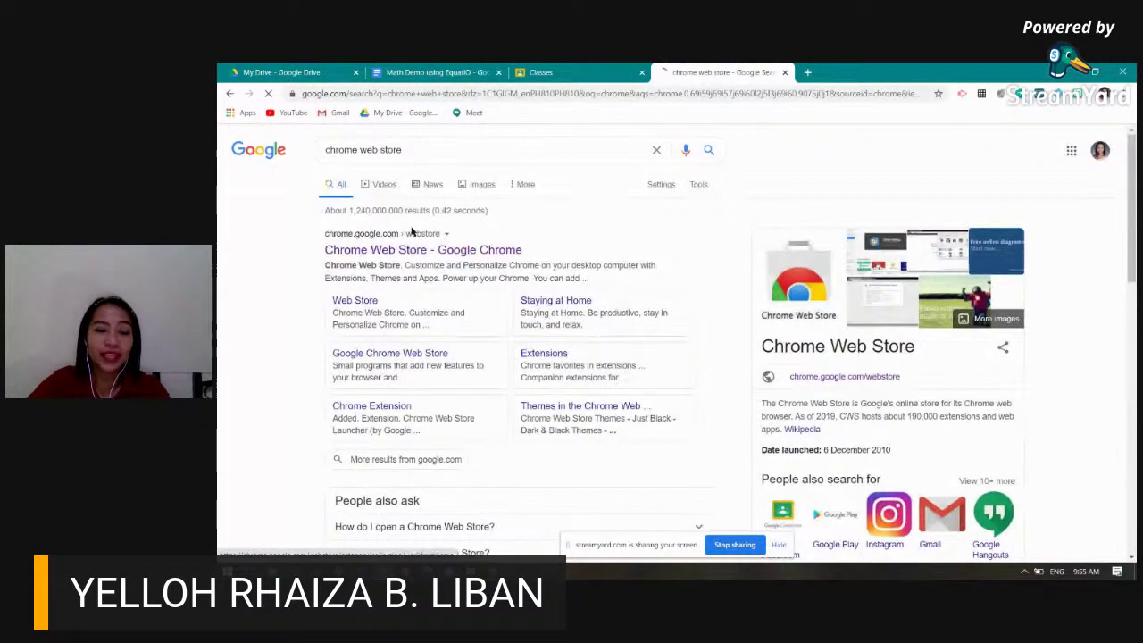
left_click(399, 252)
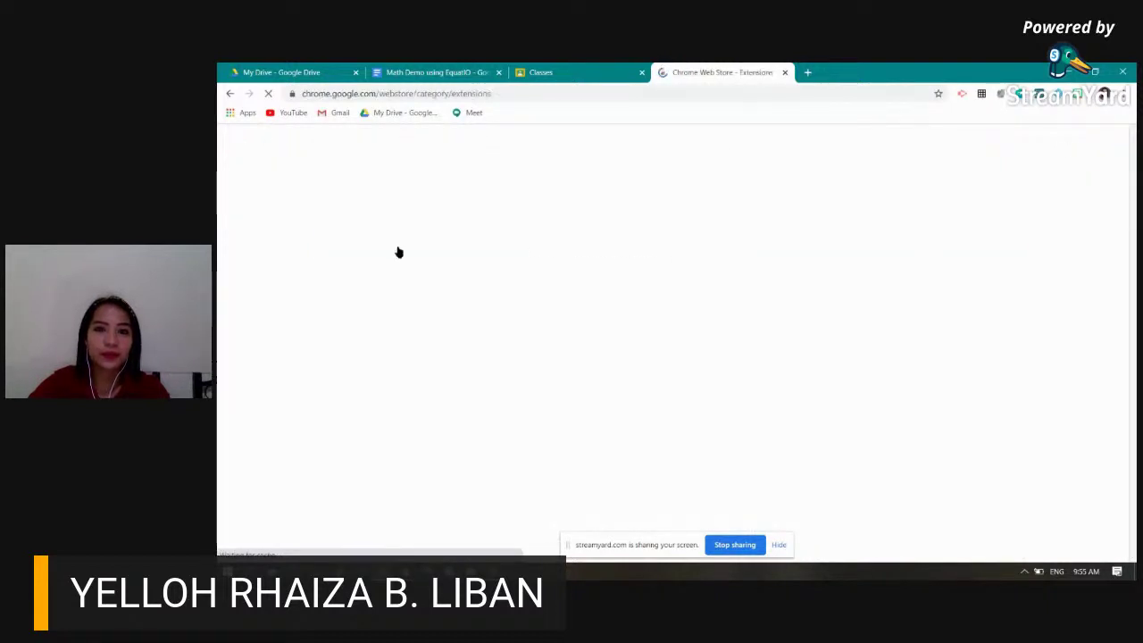
Search the Chrome Web Store for "equatio"
left_click(404, 187)
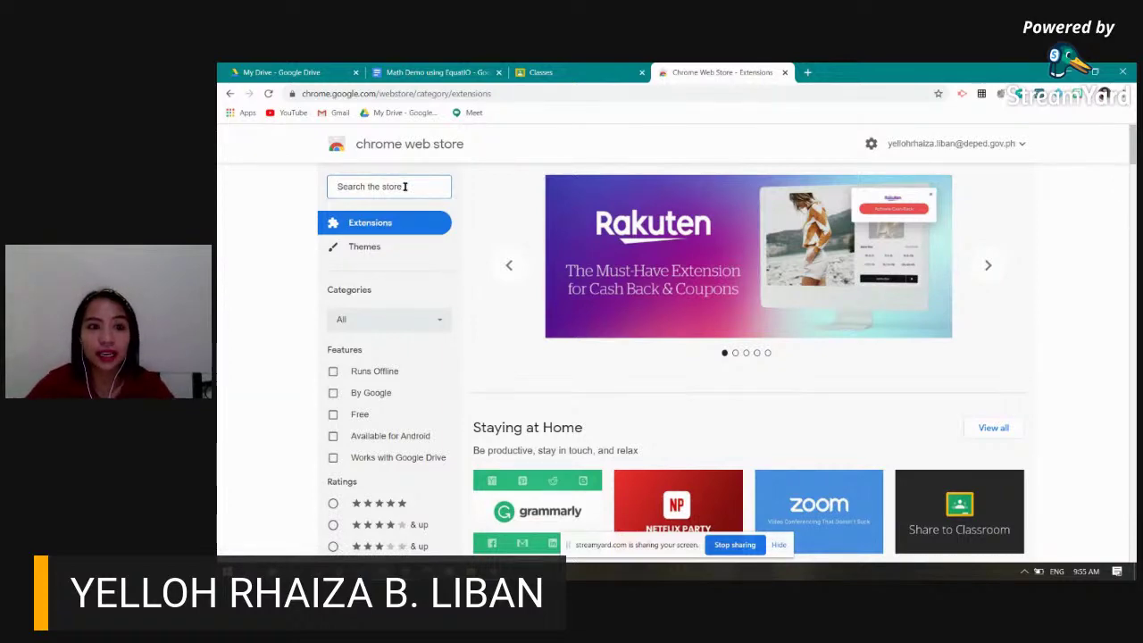
scroll(404, 187, "up", 5)
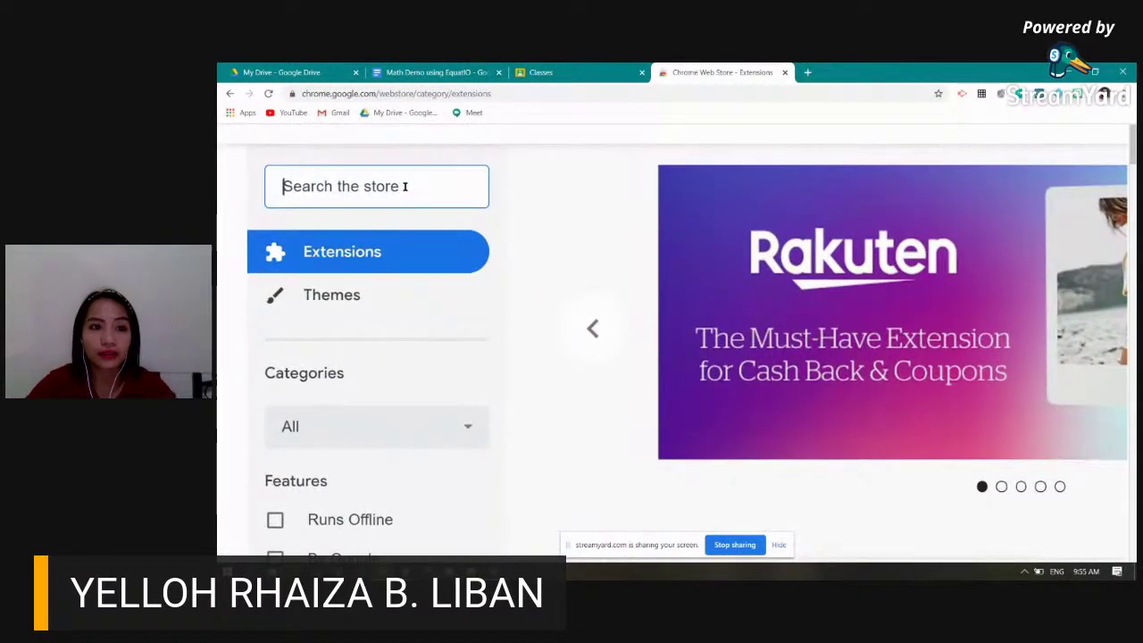
type("equa")
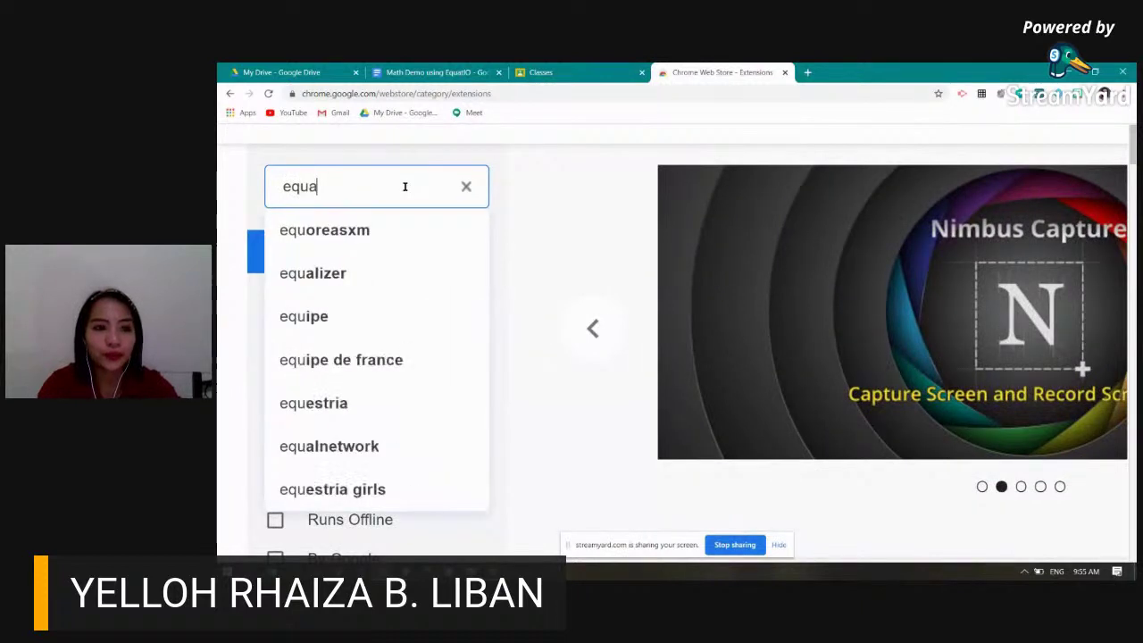
type("tio")
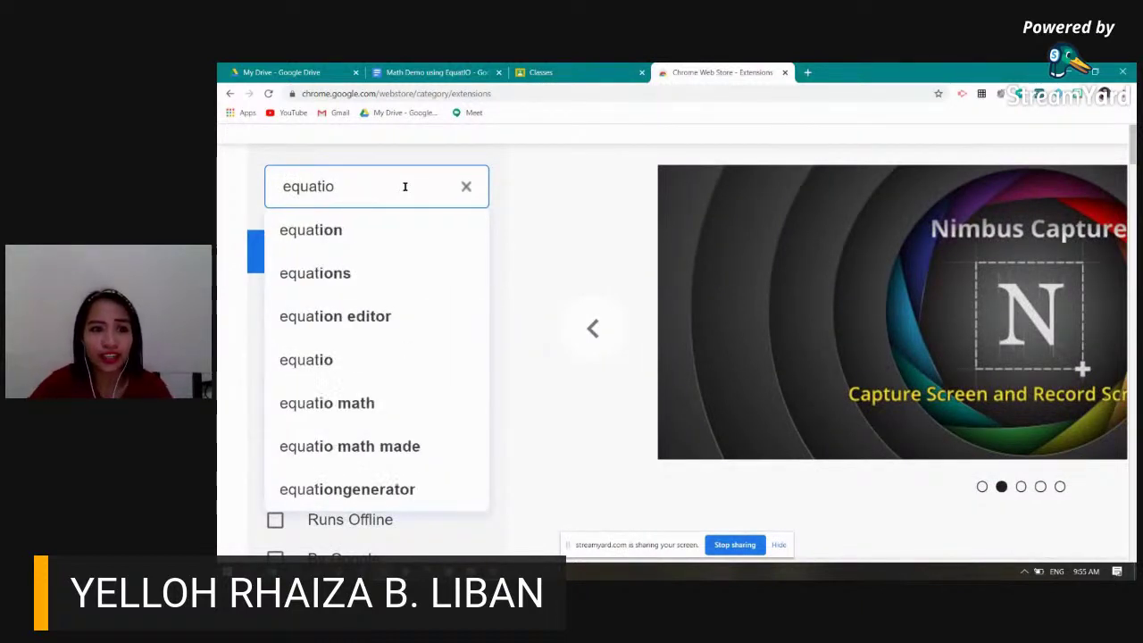
key("Return")
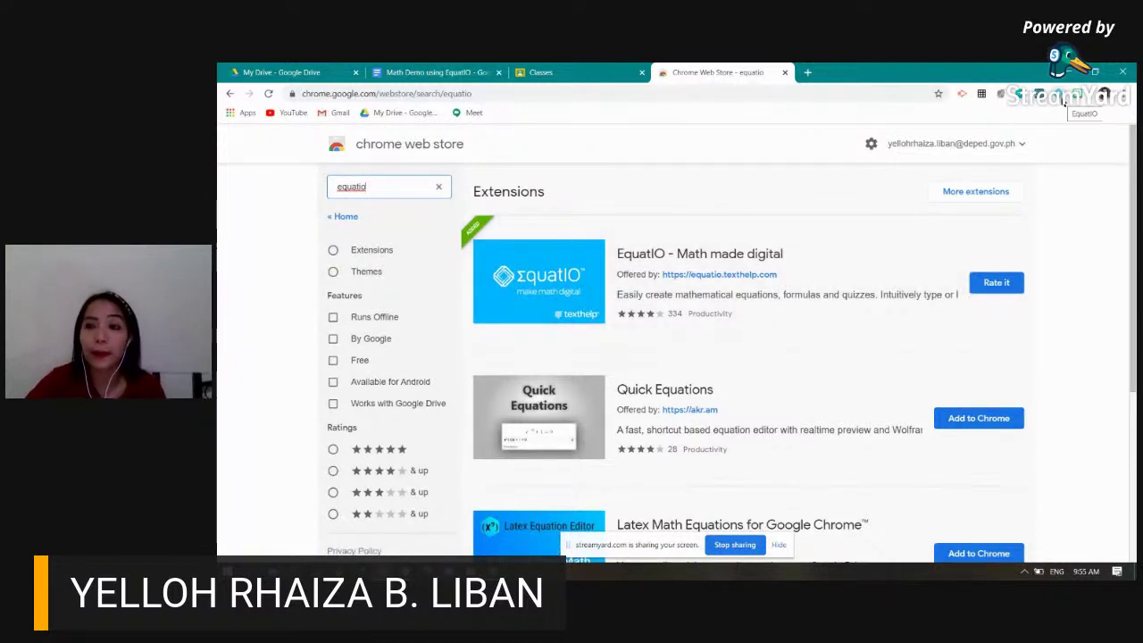
left_click(286, 72)
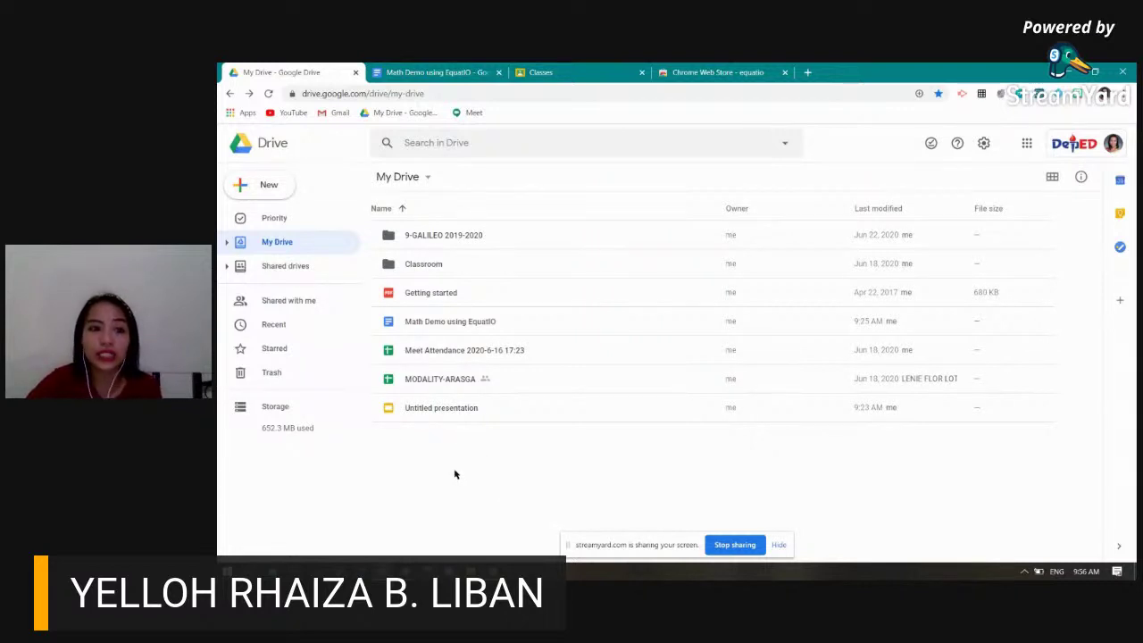
left_click(269, 186)
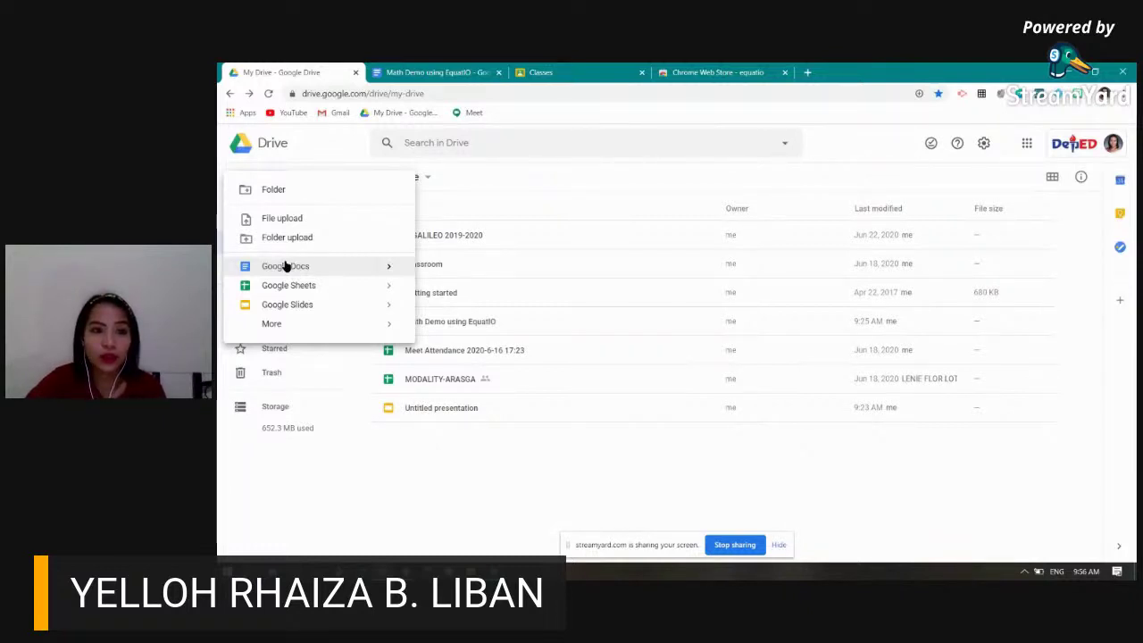
left_click(286, 267)
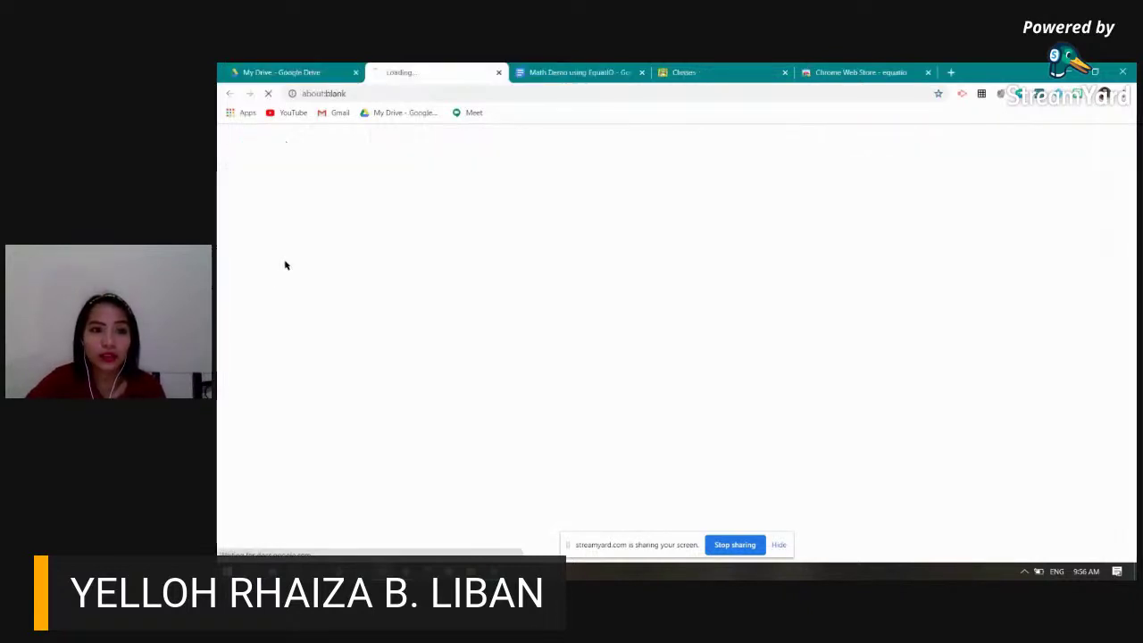
left_click(499, 73)
Bring up the already open Google Docs document "Math Demo using EquatIO"
left_click(434, 73)
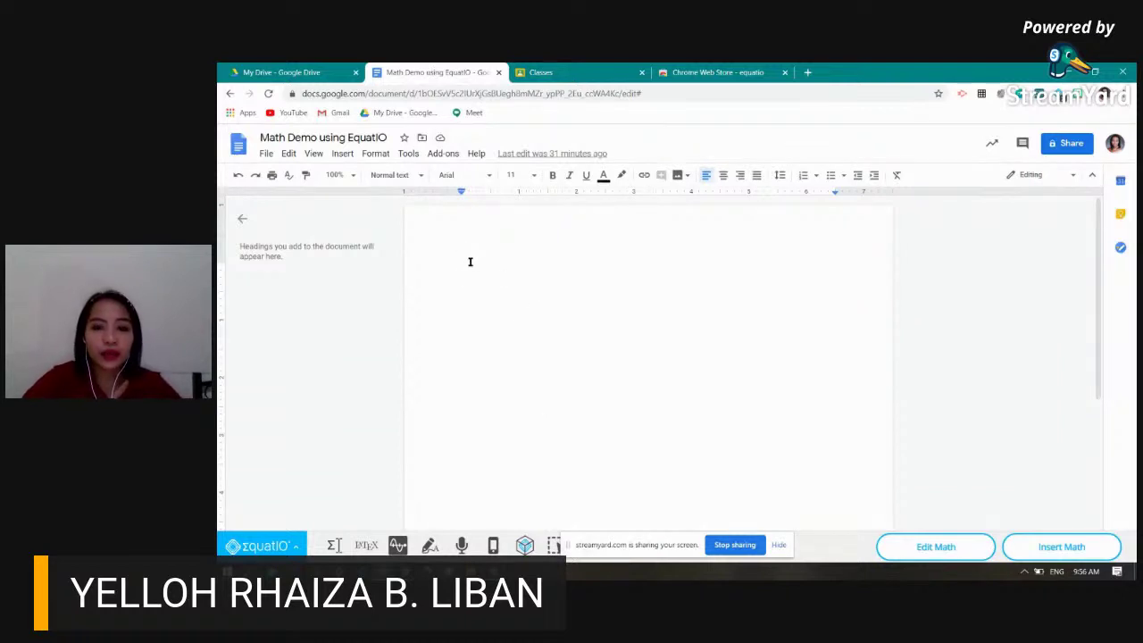
left_click(366, 139)
left_click(259, 138)
left_click(466, 140)
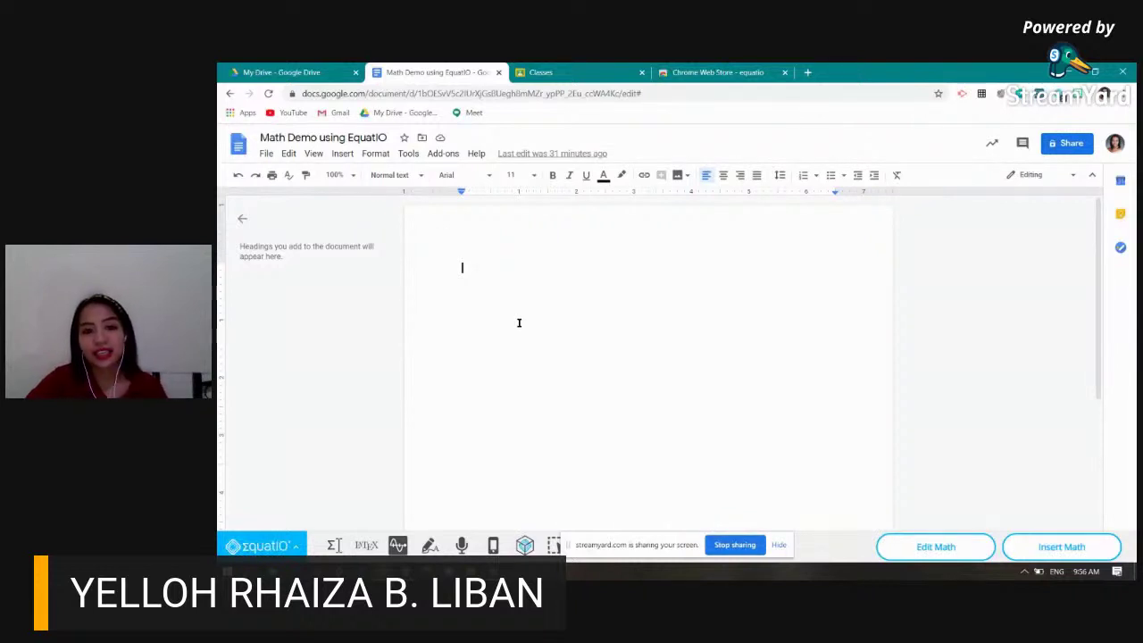
Move the screen-sharing notice off the EquatIO toolbar and expand the EquatIO options list
left_click_drag(668, 545, 1132, 477)
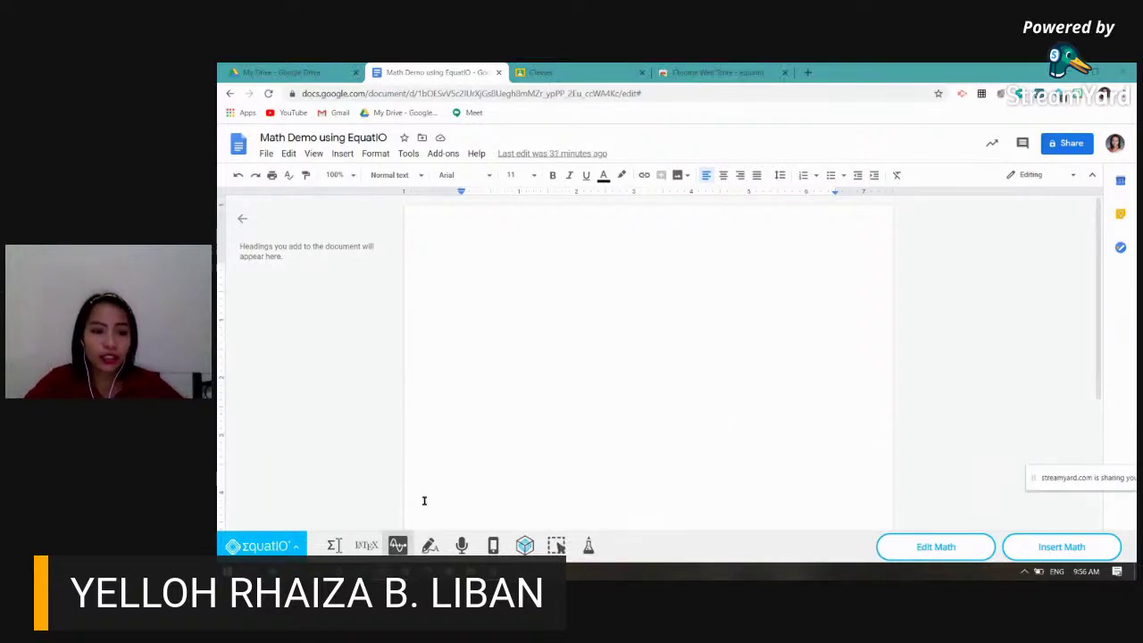
left_click(268, 546)
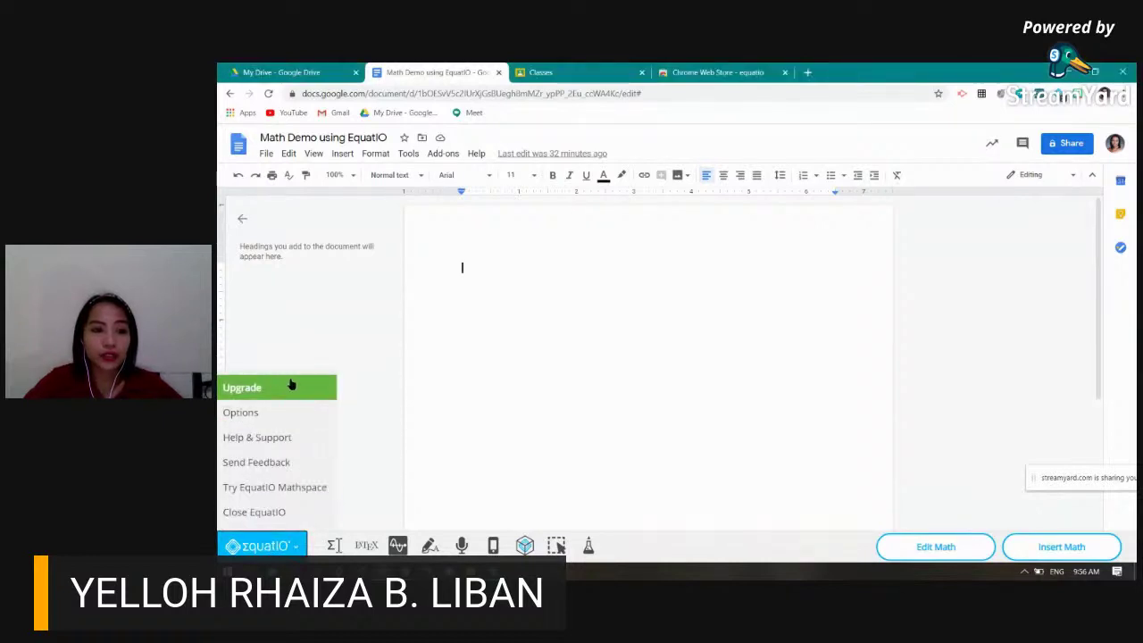
Open the EquatIO options and review the Premium licence details and the Language choices for math
left_click(256, 413)
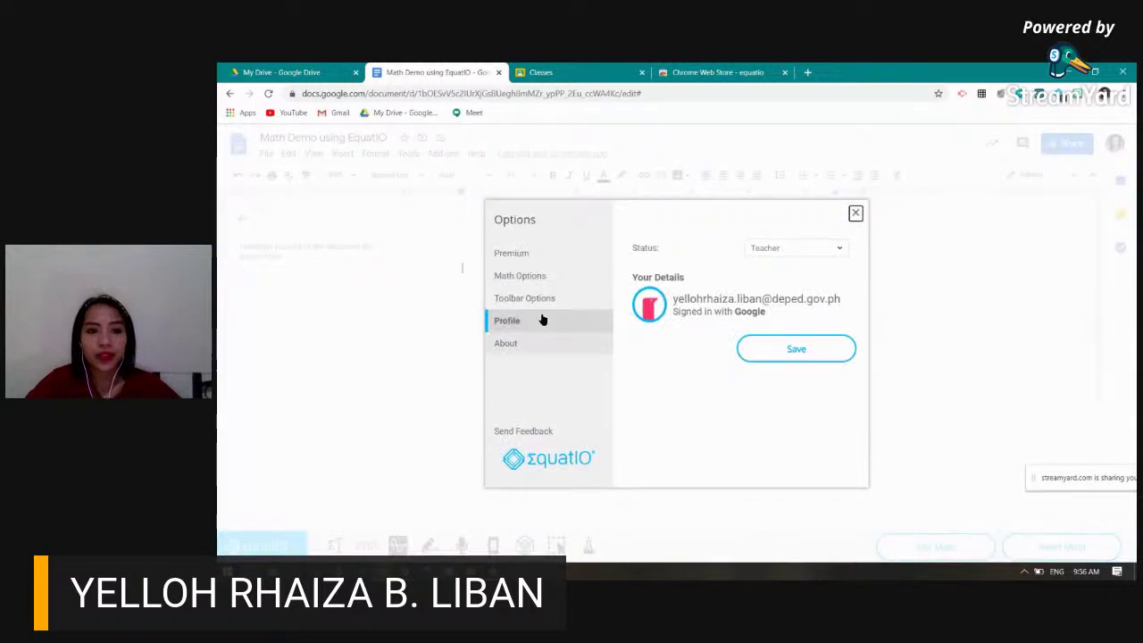
left_click(535, 257)
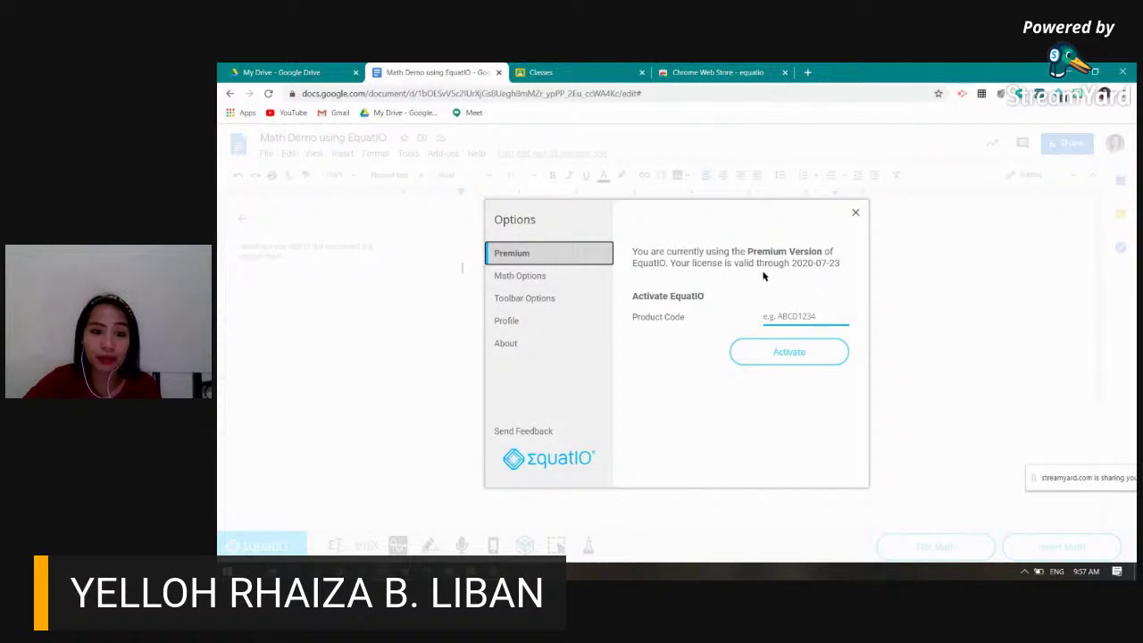
left_click(525, 277)
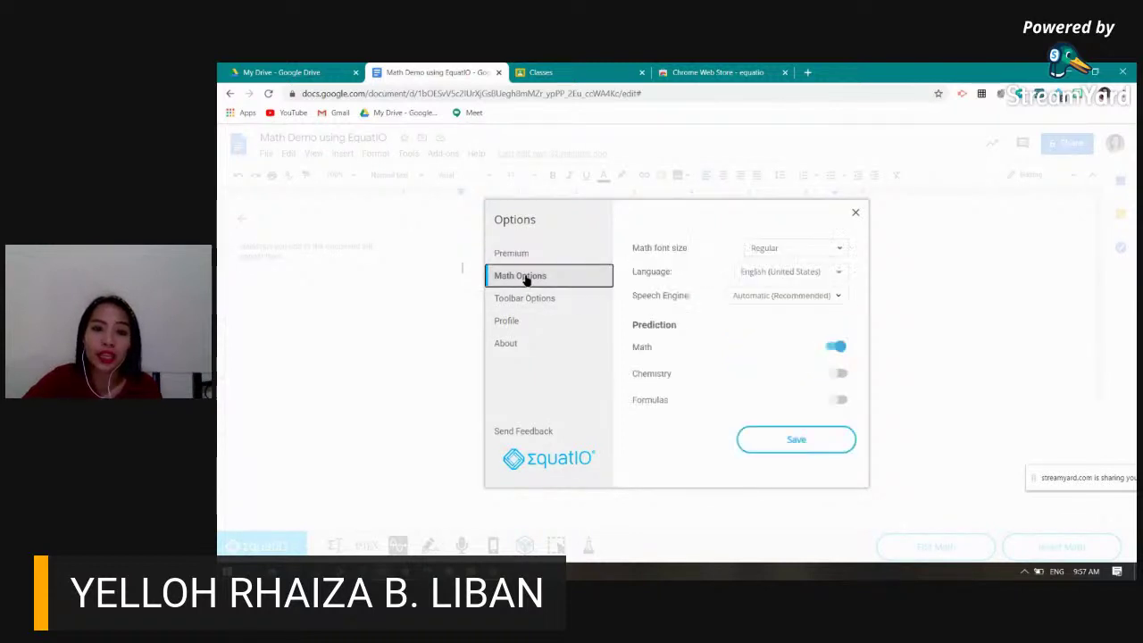
left_click(814, 275)
left_click(815, 275)
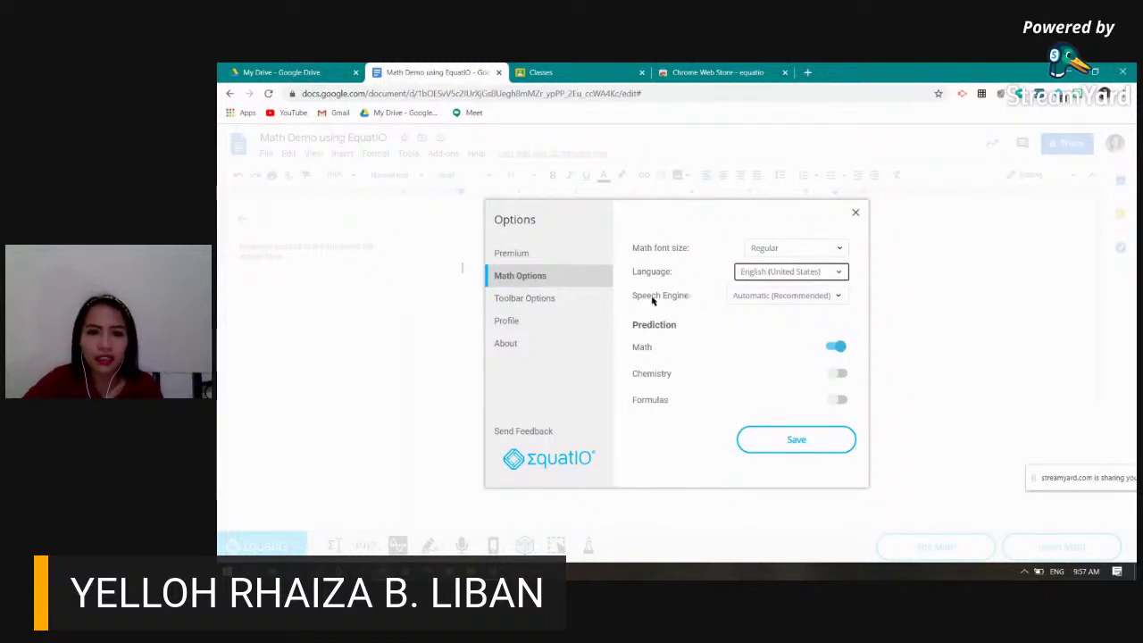
Enable Chemistry and Formulas prediction in the EquatIO math options and save the settings
left_click(838, 373)
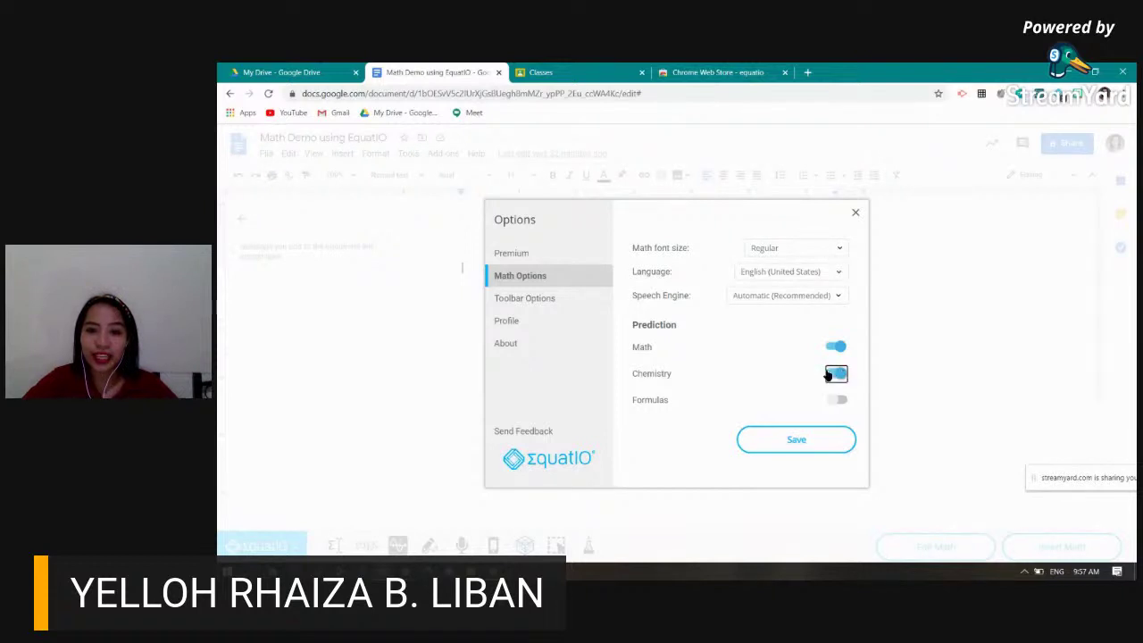
left_click(839, 400)
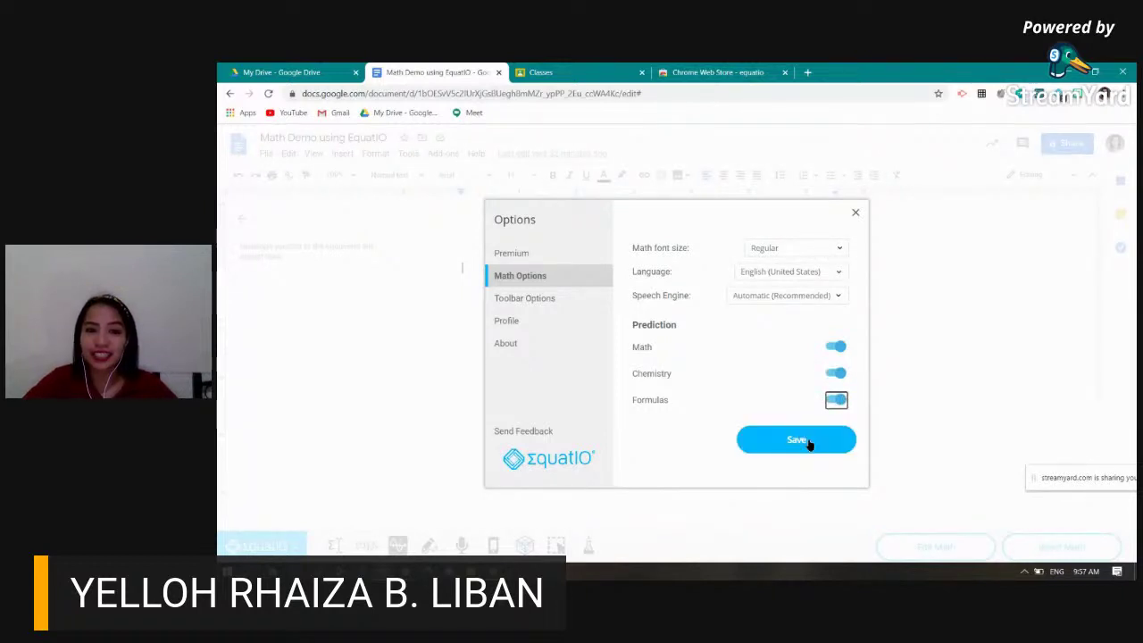
left_click(807, 440)
Reopen the EquatIO options and review the features listed under Toolbar Options
left_click(259, 546)
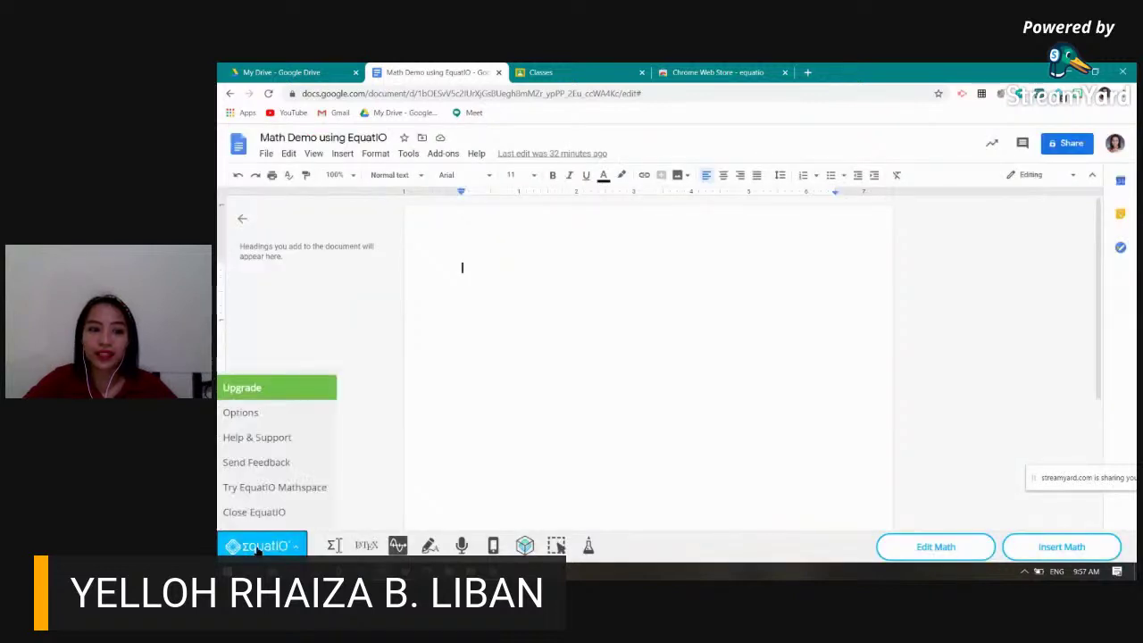
left_click(236, 410)
left_click(564, 301)
mouse_move(846, 296)
left_mouse_down()
mouse_move(840, 386)
mouse_move(855, 298)
left_mouse_up()
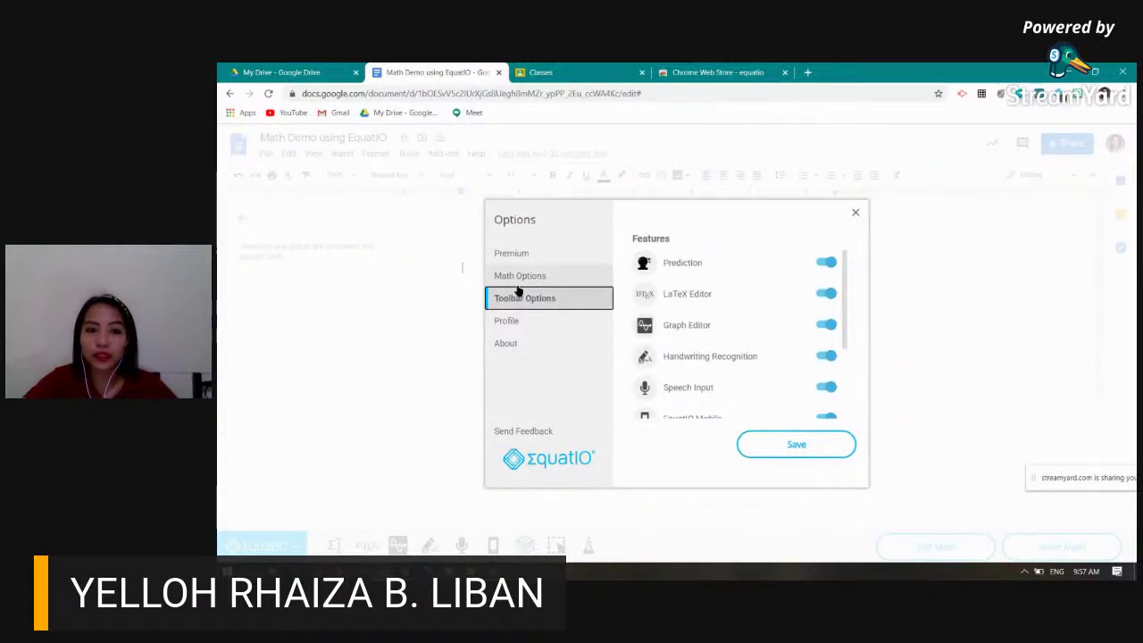
Set the EquatIO profile status to Teacher and save the profile
left_click(506, 321)
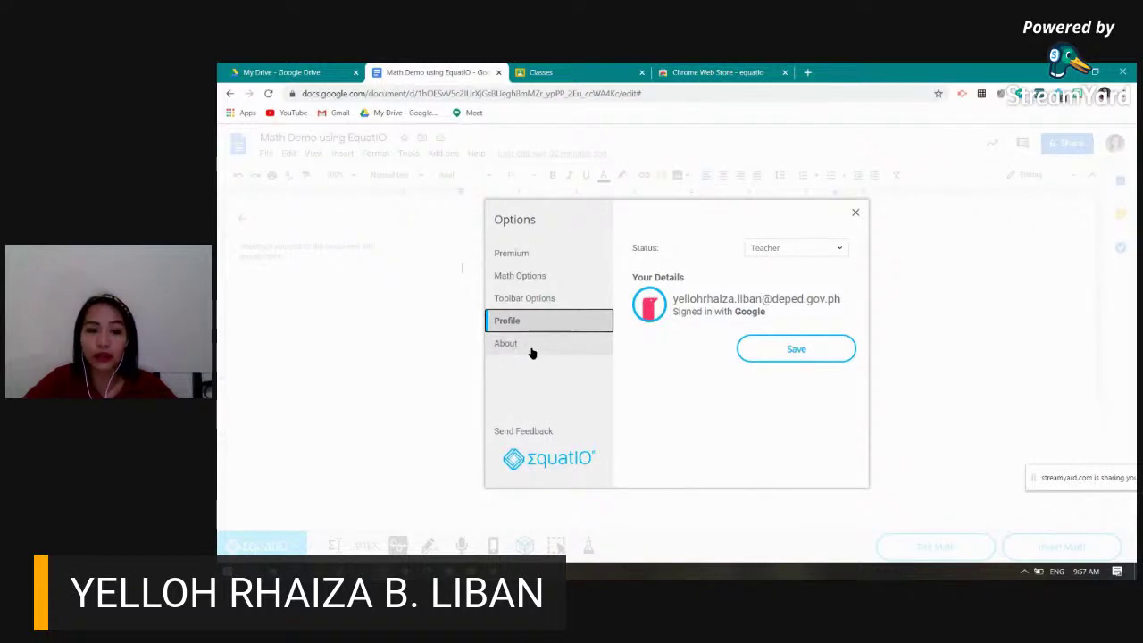
left_click(821, 249)
left_click(815, 265)
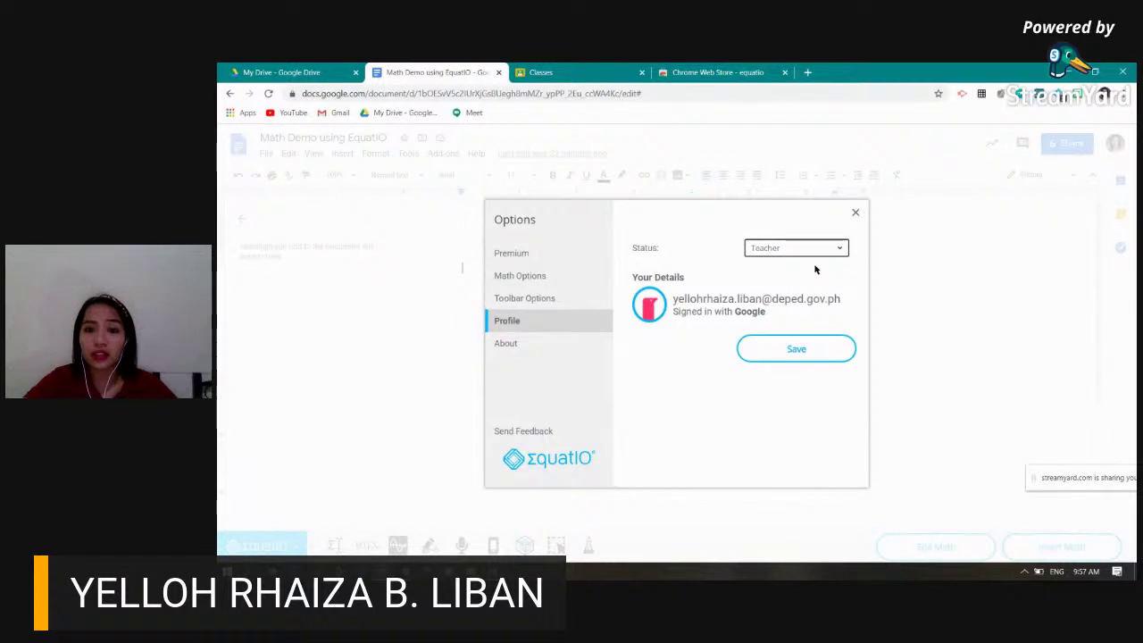
left_click(803, 349)
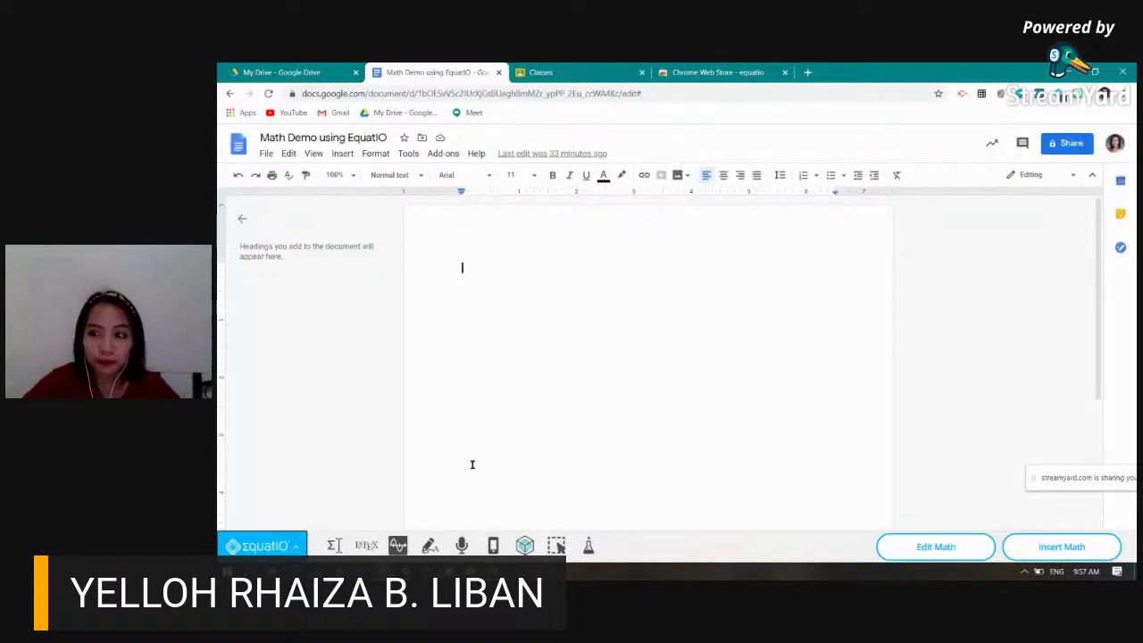
Open the EquatIO Equation Editor and clear the expression left in the Math area
left_click(335, 545)
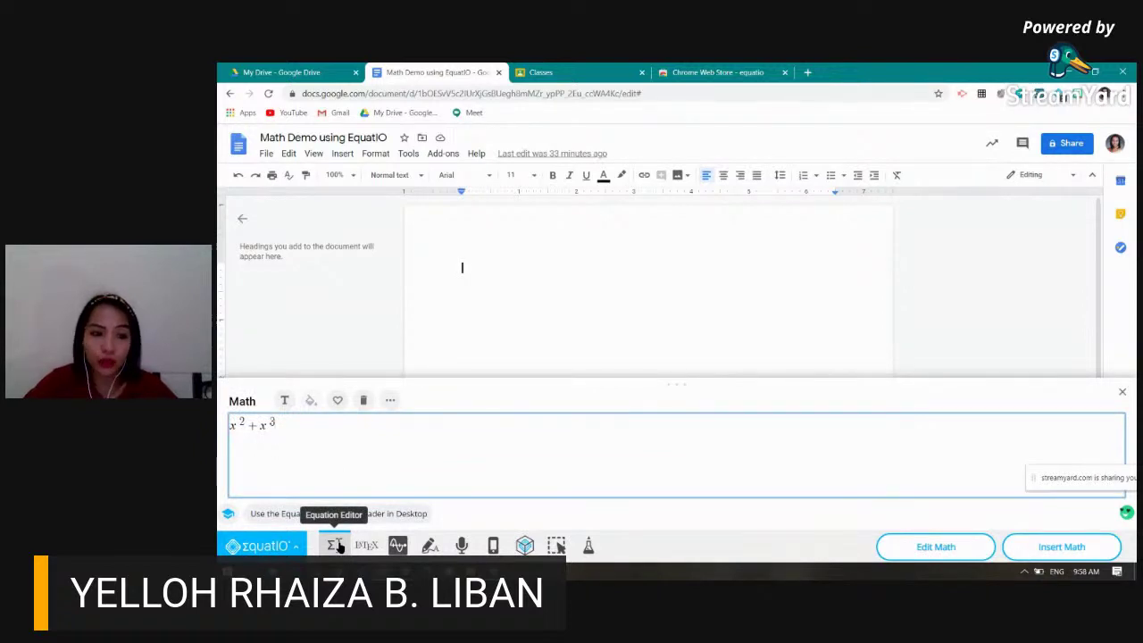
left_click_drag(298, 426, 220, 425)
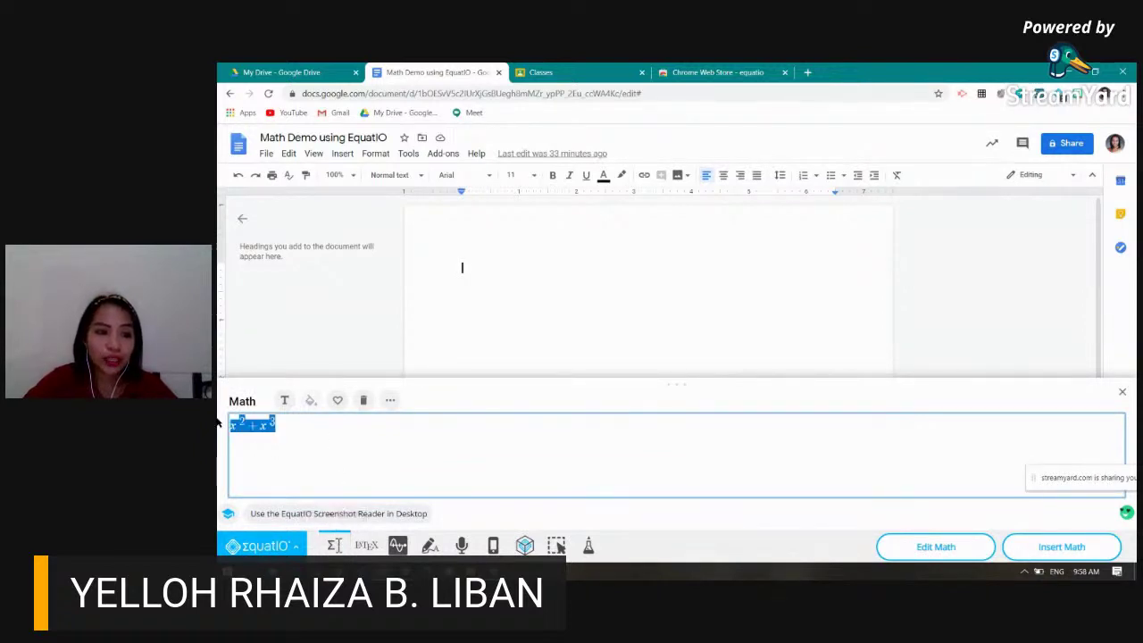
left_click(308, 439)
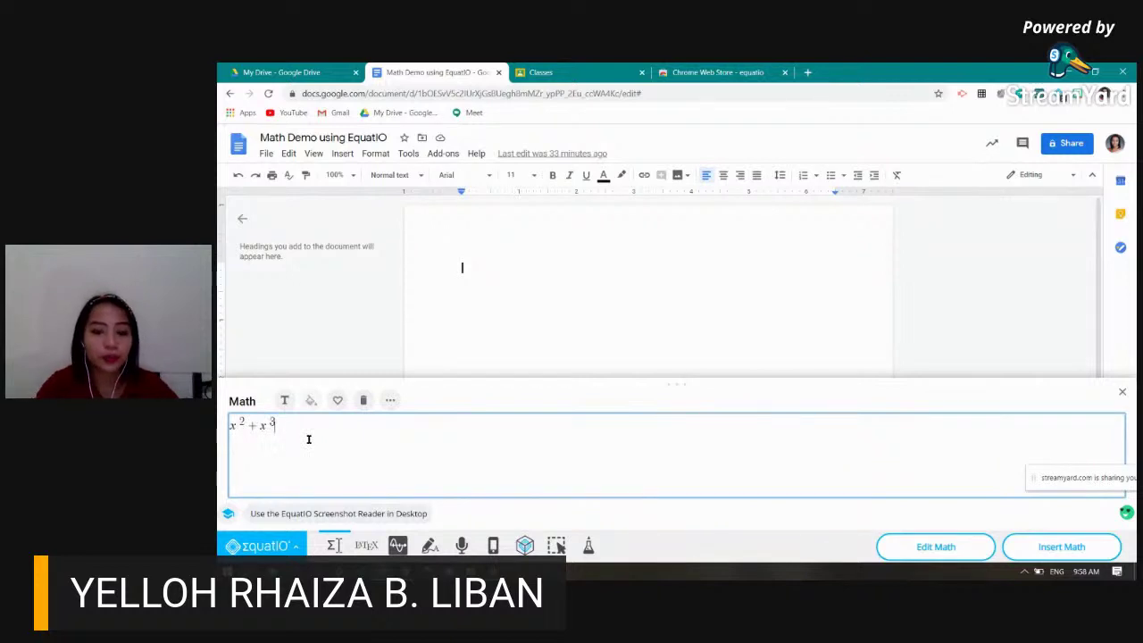
key("BackSpace")
key("BackSpace")
key("BackSpace")
key("BackSpace")
key("BackSpace")
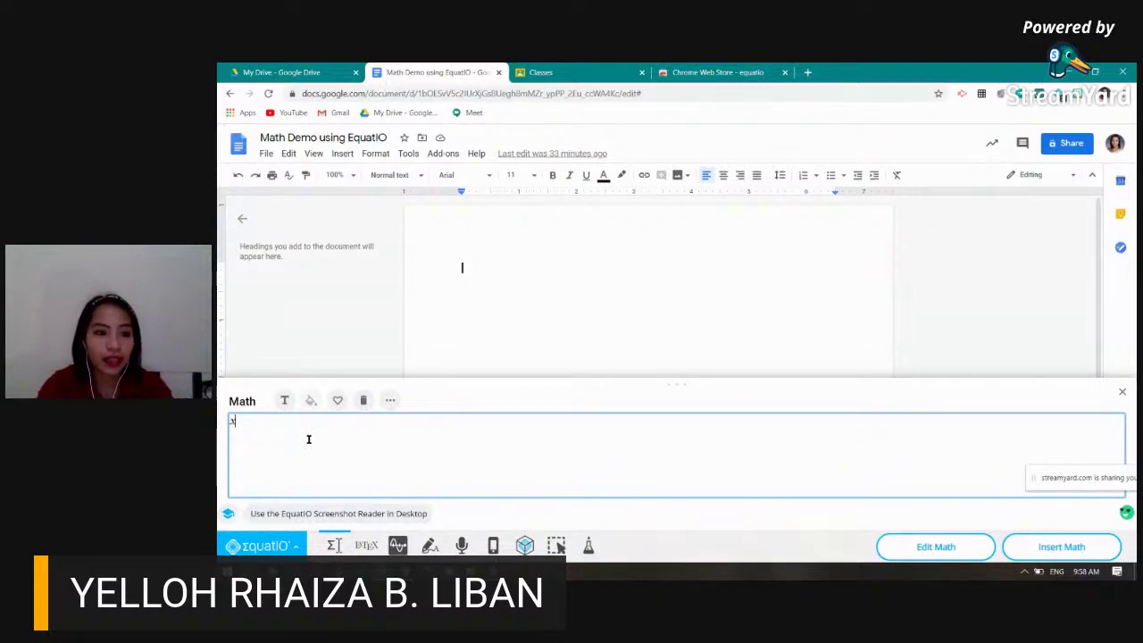
Enter x² + x³ using the "squared" and "cubed" predictions and insert the expression into the document
type("x squar")
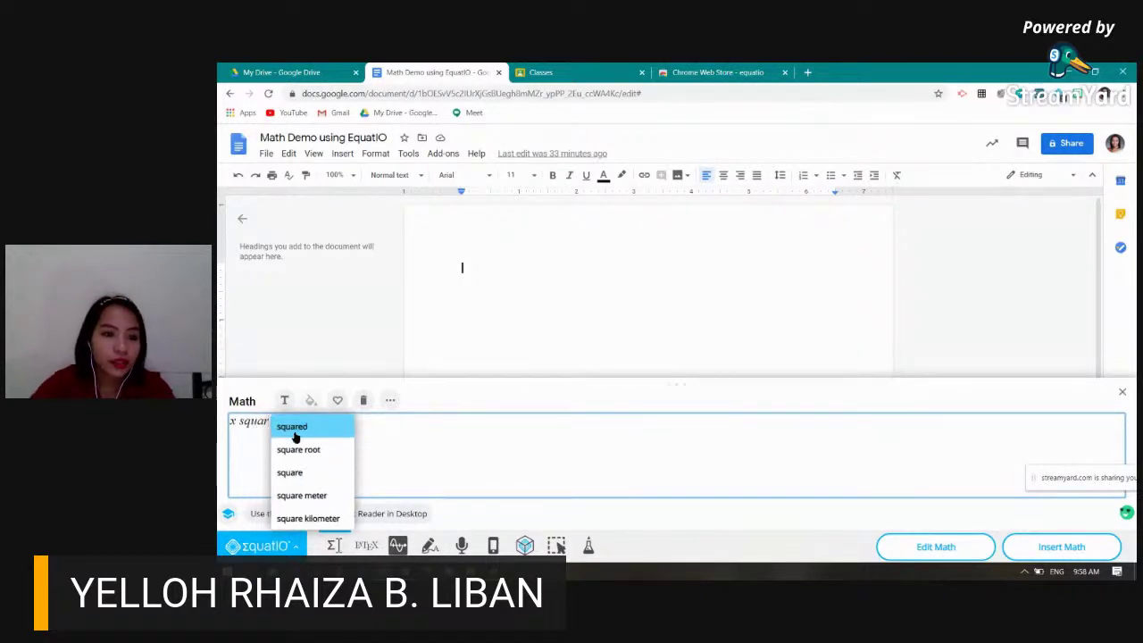
left_click(294, 431)
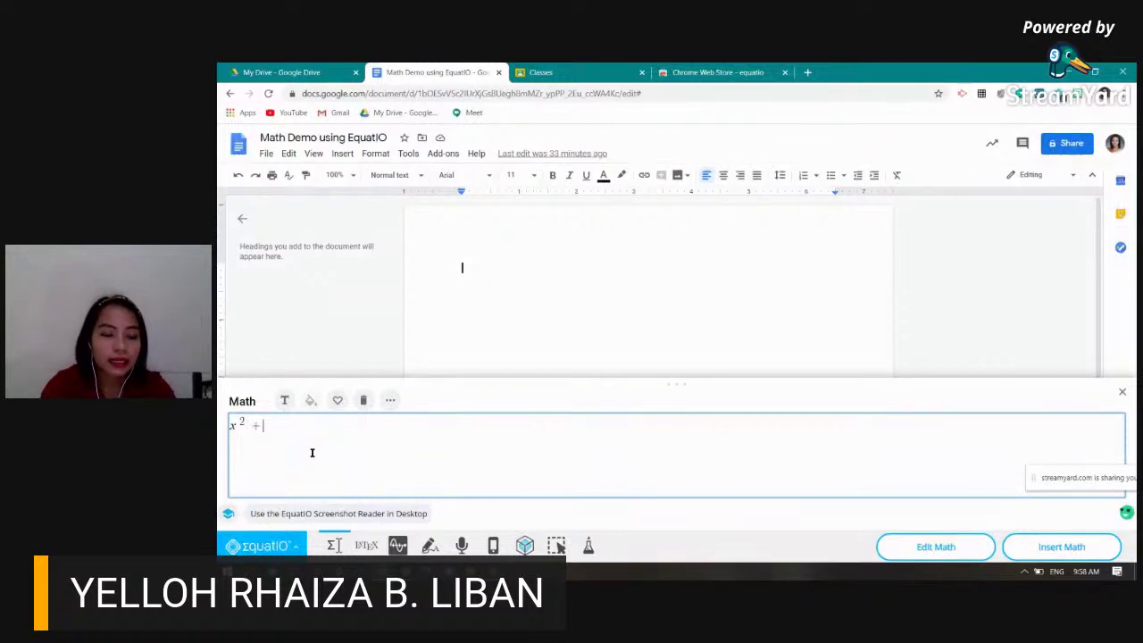
type("x cube")
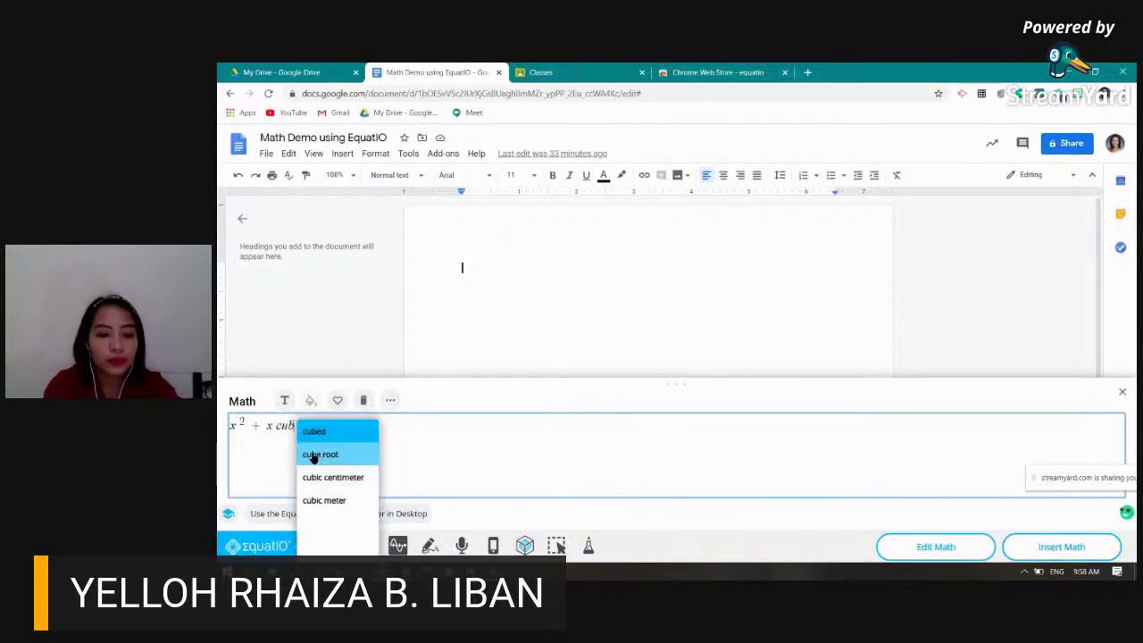
left_click(347, 425)
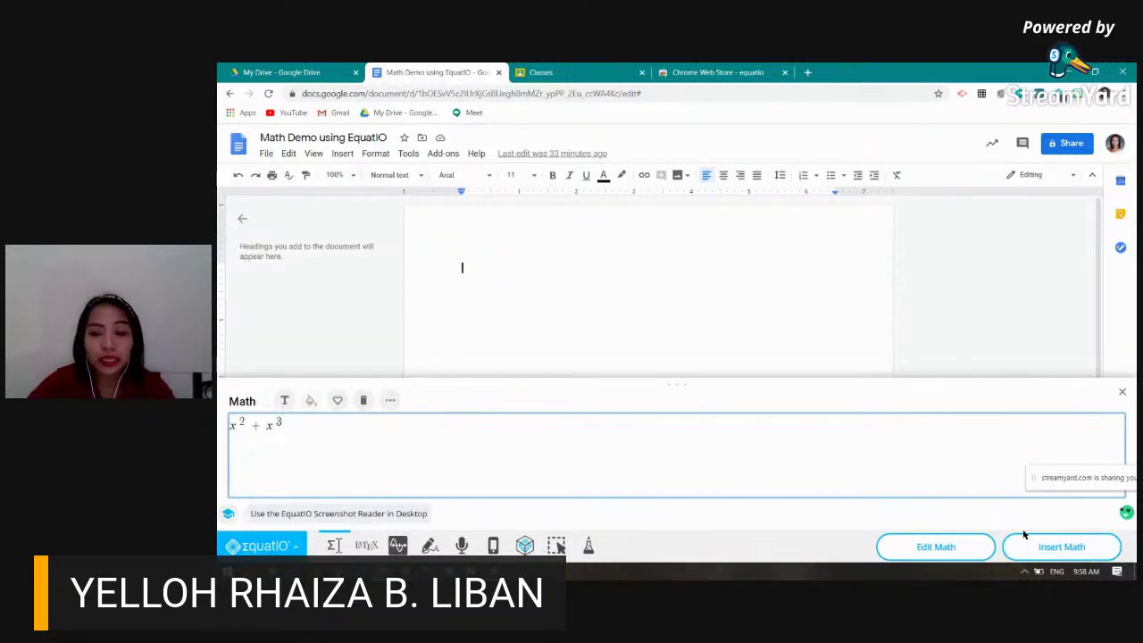
left_click(1044, 551)
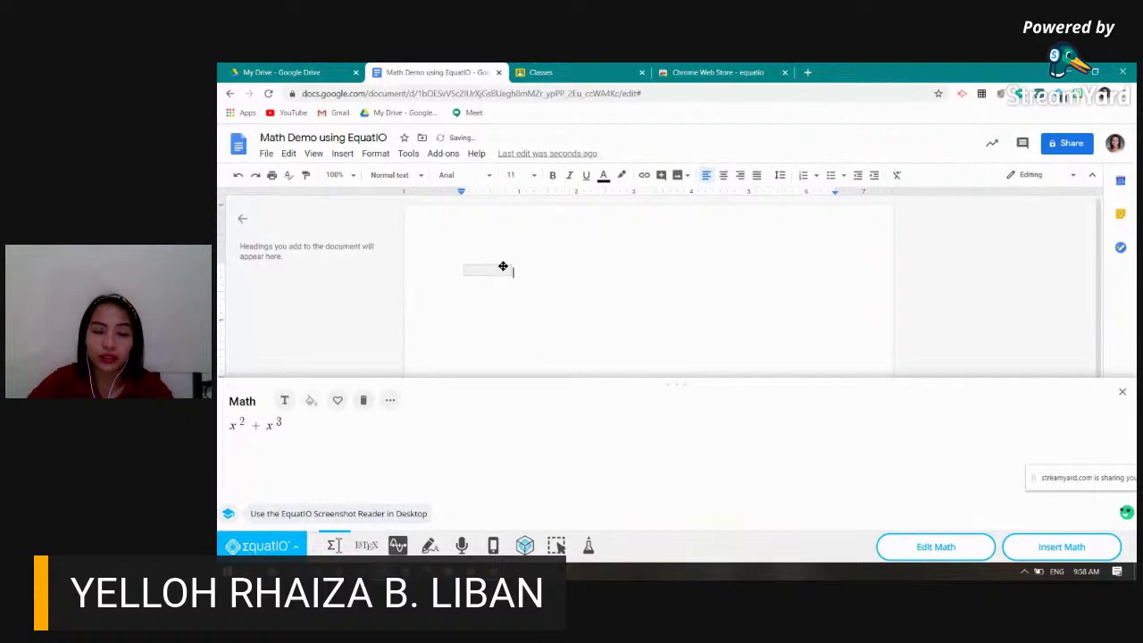
Enlarge the inserted x² + x³ equation image to about twice its inserted size and deselect it
left_click(508, 273)
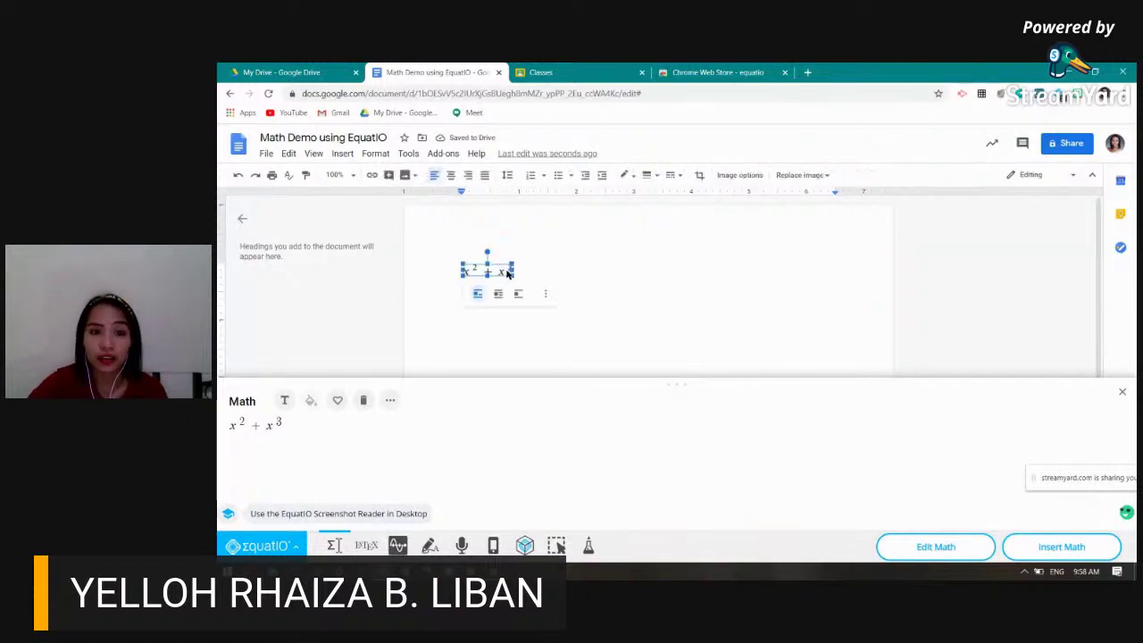
left_click_drag(514, 274, 665, 312)
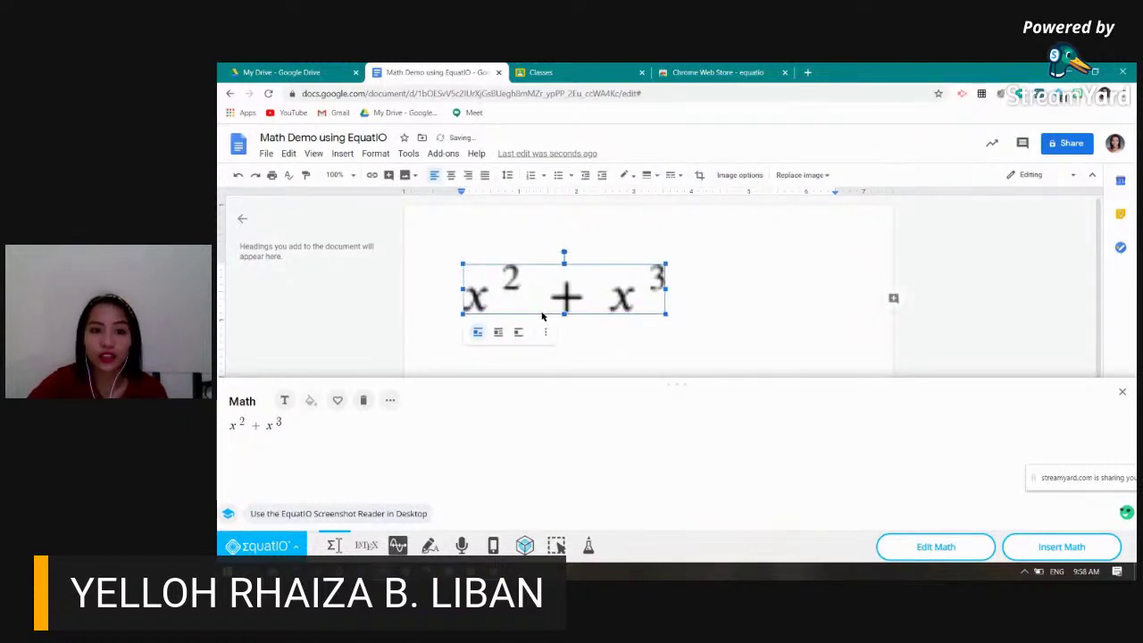
left_click_drag(666, 313, 556, 279)
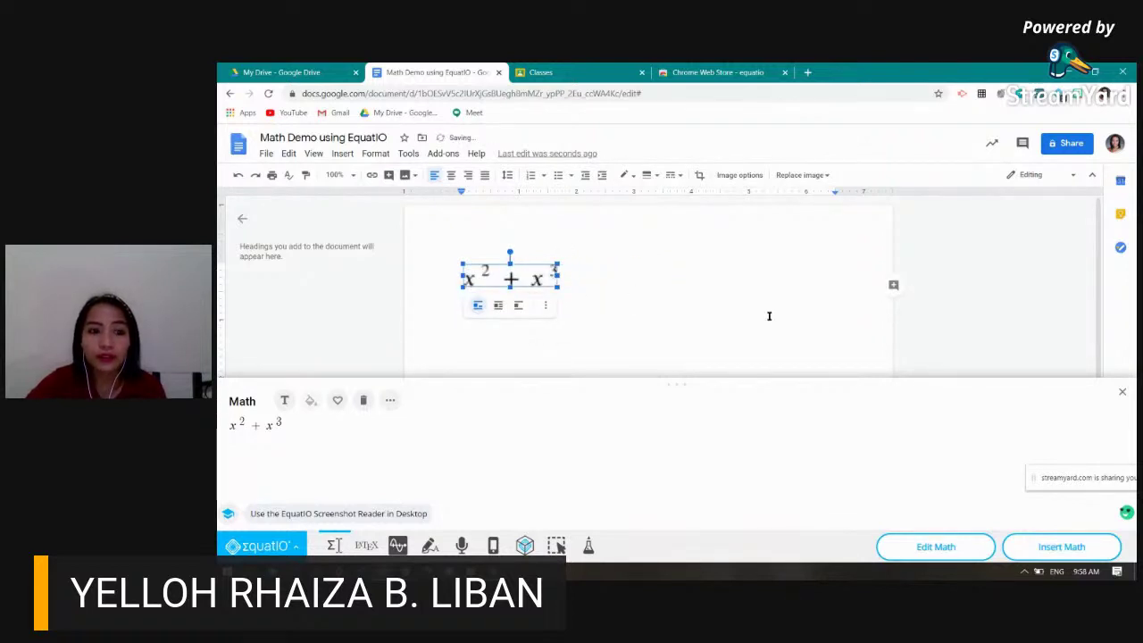
left_click(580, 315)
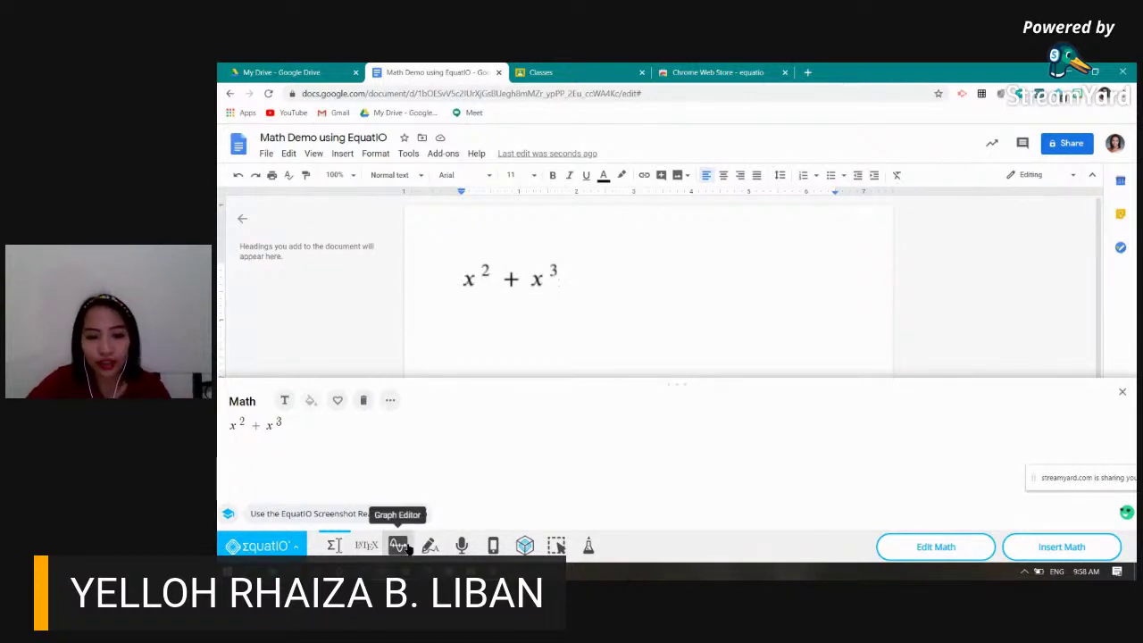
Open the Graph Editor with the x² + x³ expression and switch its expression list to edit mode
left_click(276, 423)
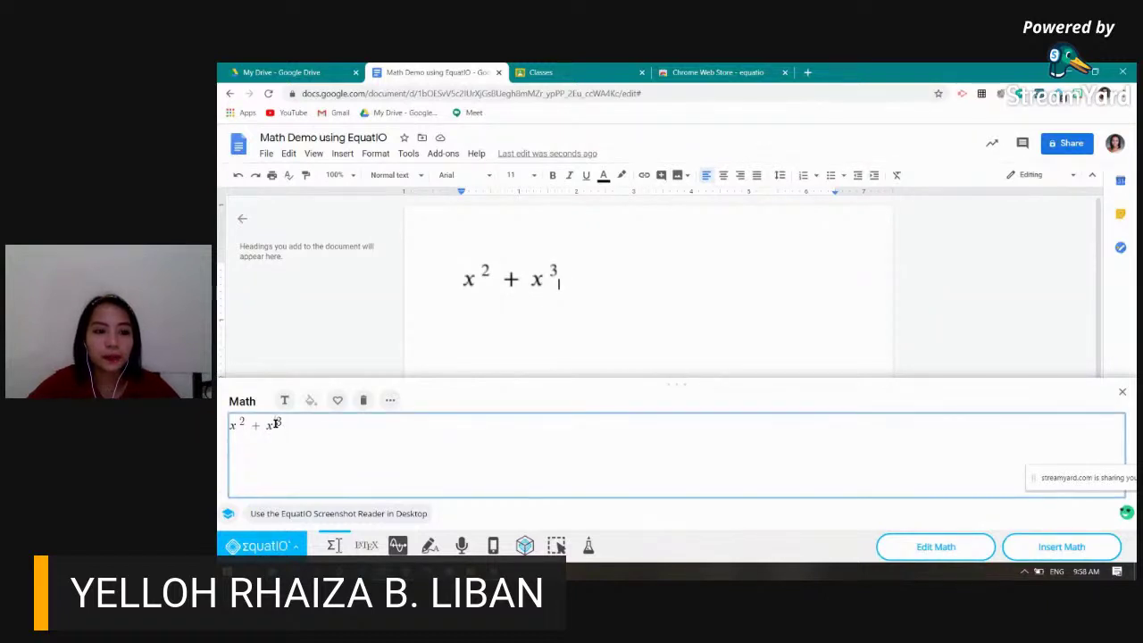
left_click(399, 547)
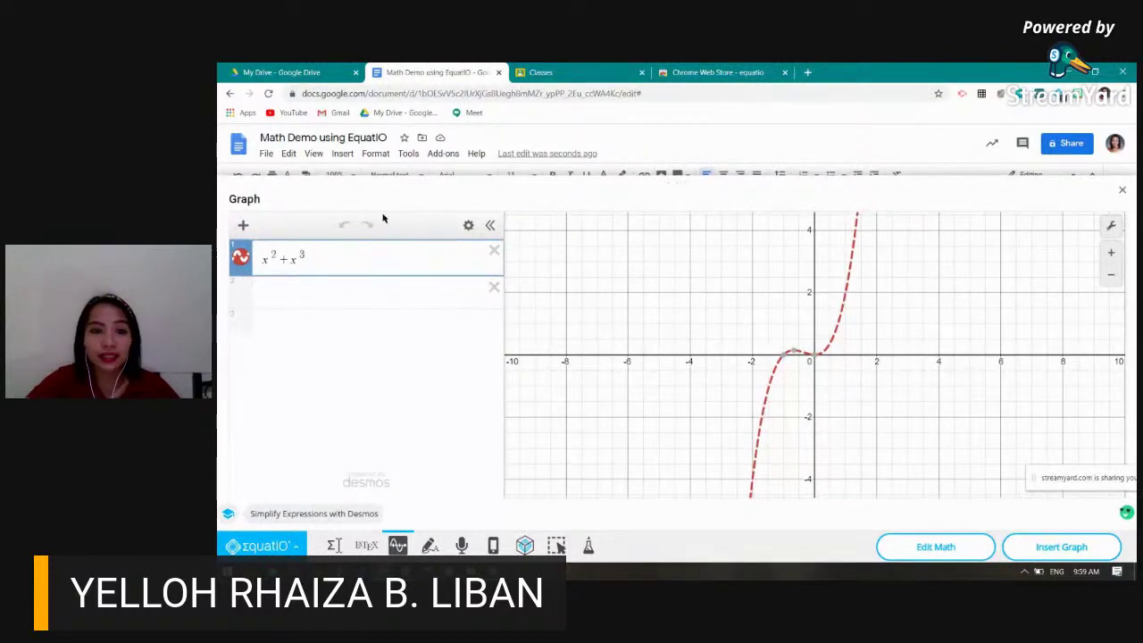
left_click(468, 226)
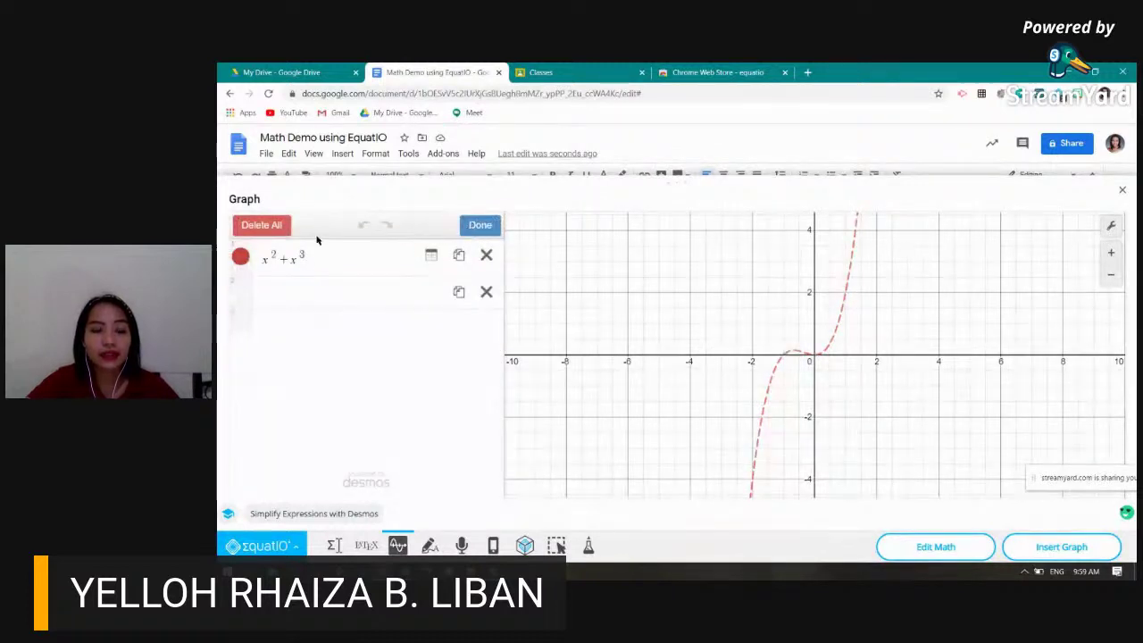
Try different colours and line styles on the x² + x³ curve, settling on purple with a dashed line
left_click(240, 257)
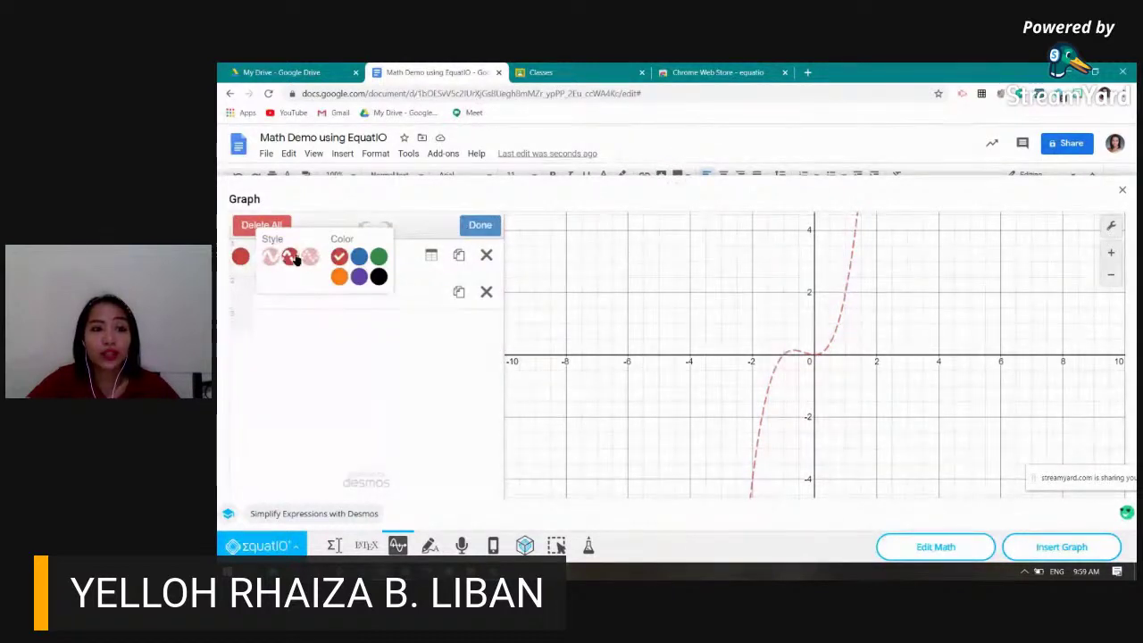
left_click(358, 257)
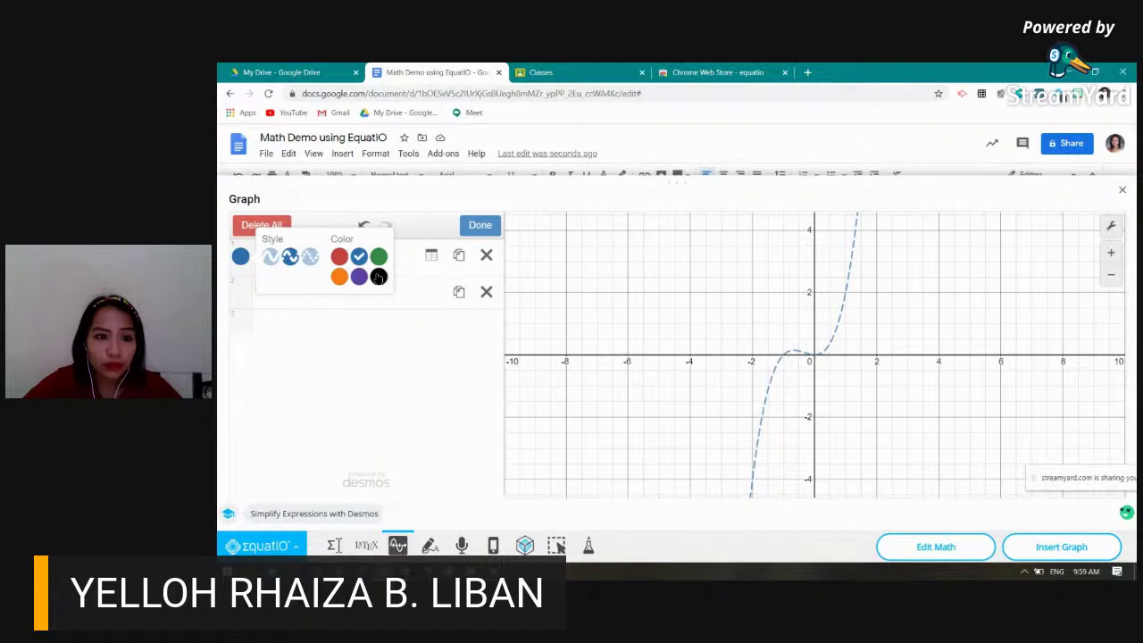
left_click(378, 257)
left_click(358, 278)
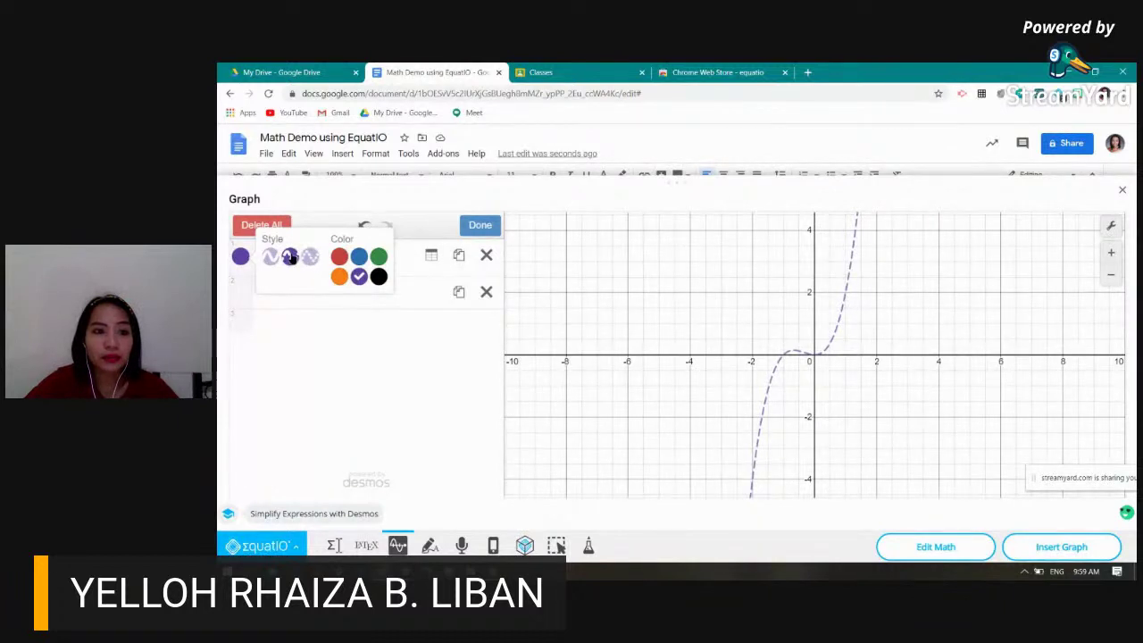
left_click(271, 258)
left_click(289, 258)
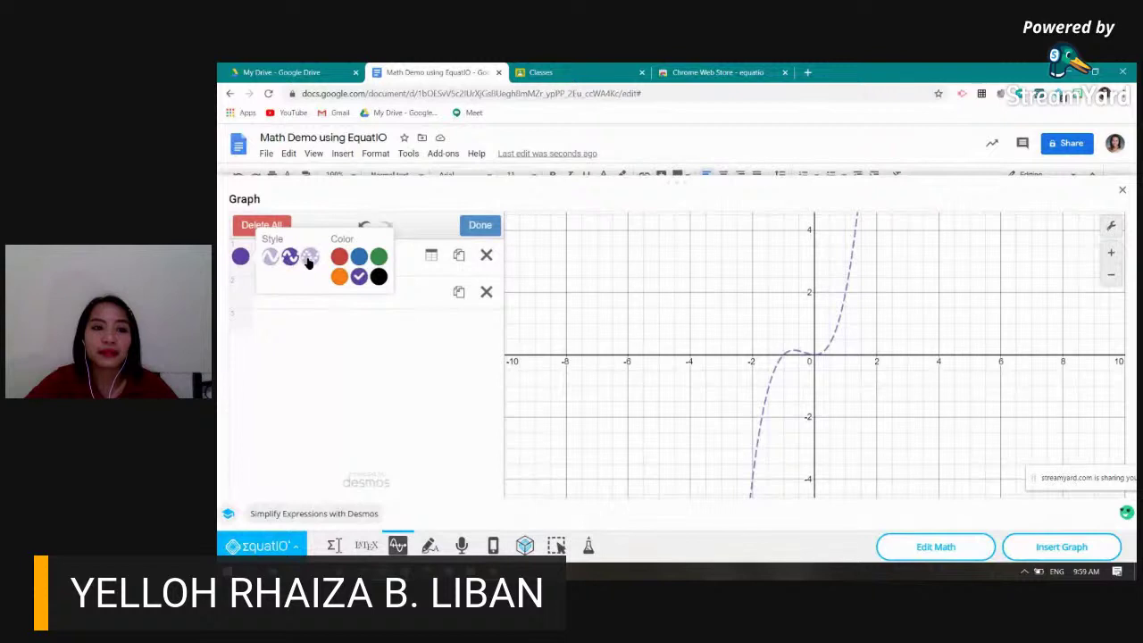
left_click(309, 260)
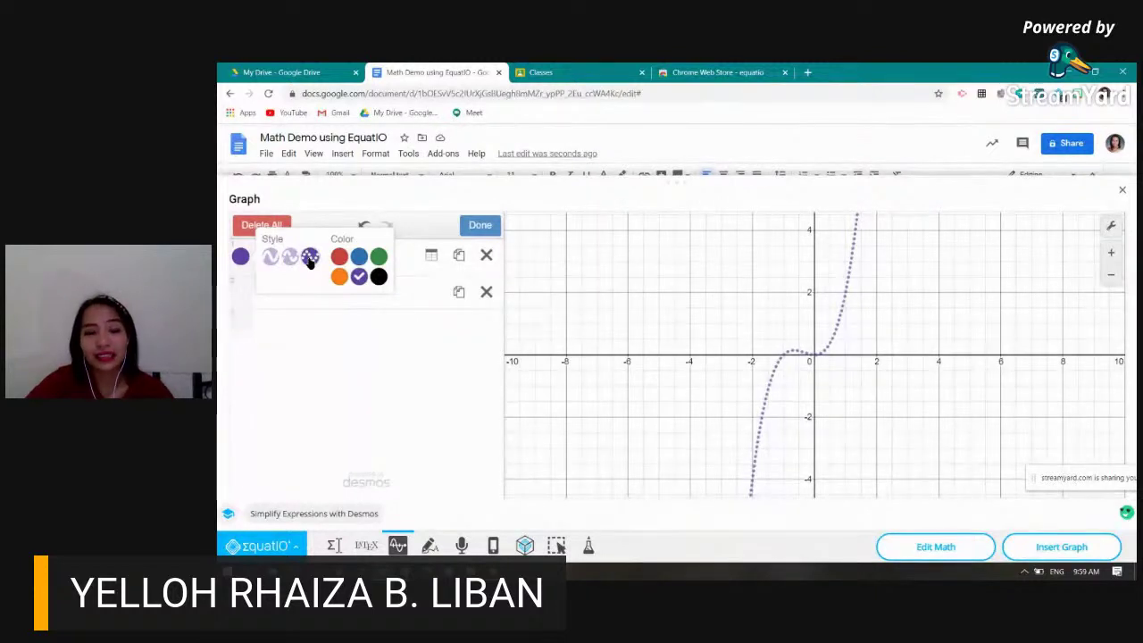
left_click(290, 258)
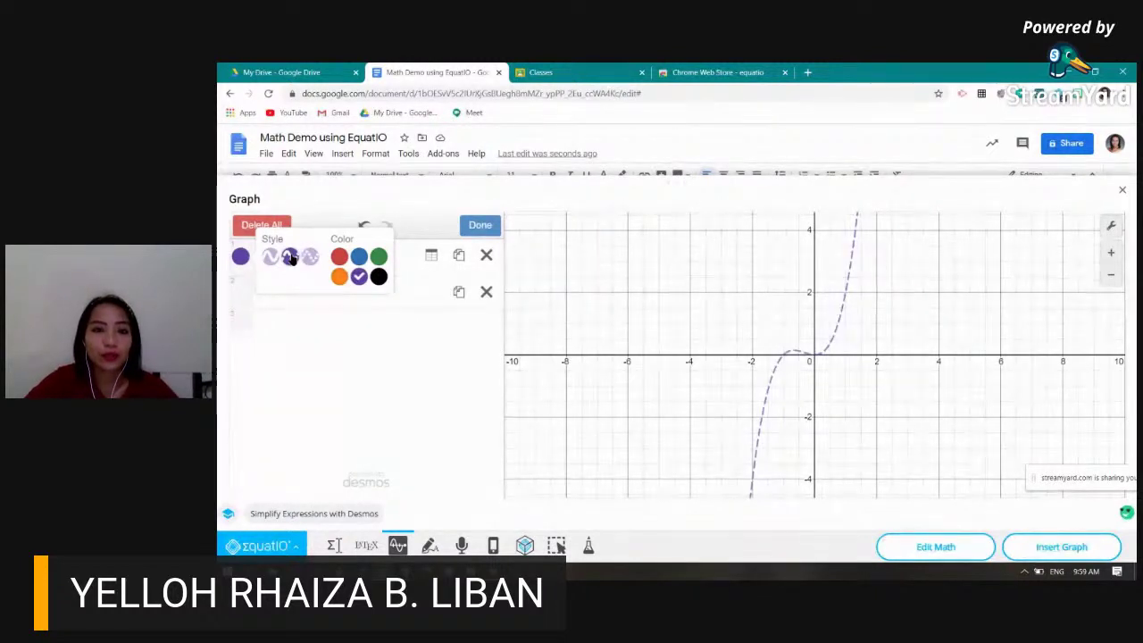
left_click(239, 259)
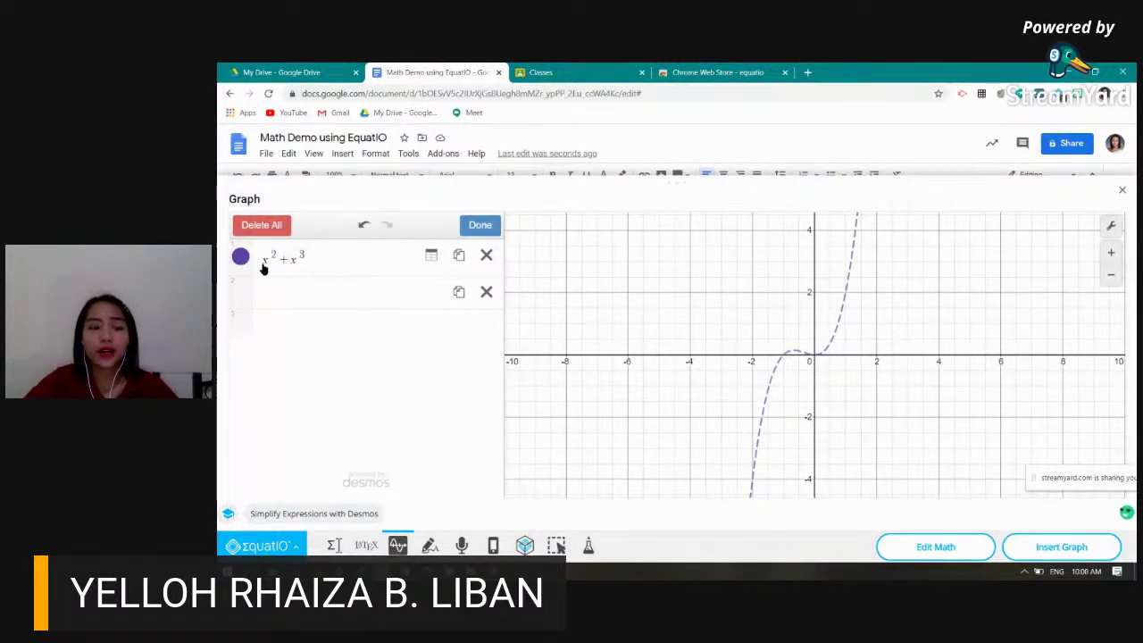
Convert the x² + x³ graph expression into a table of values
left_click(432, 255)
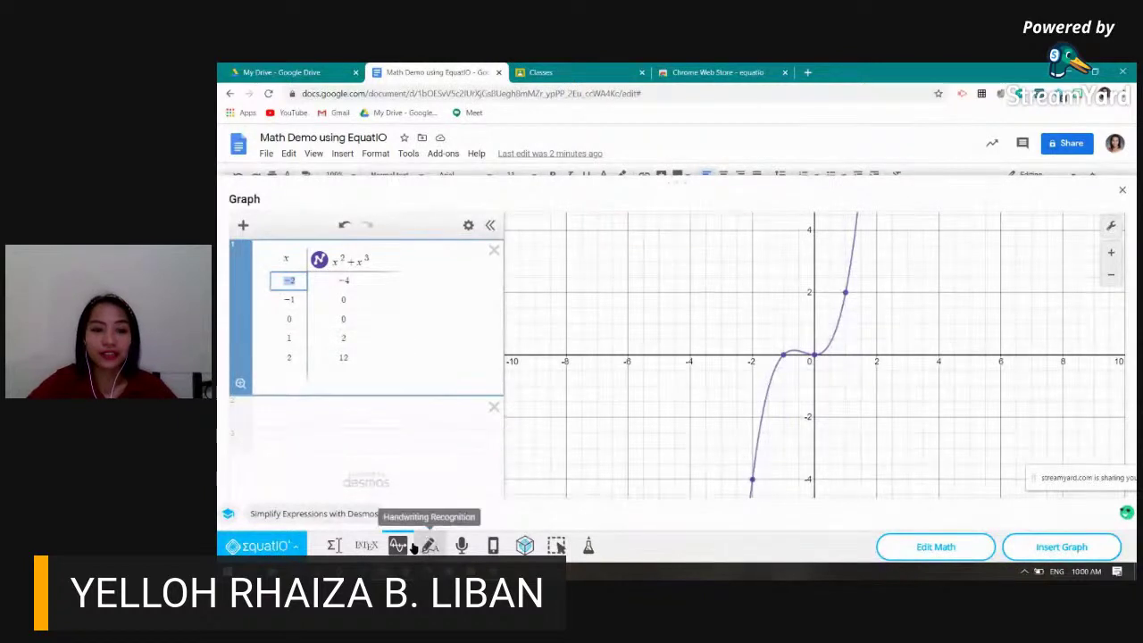
Delete the x² + x³ table from the graph's expression list and enter the equation x² + 2x − 1 = 0
left_click(493, 251)
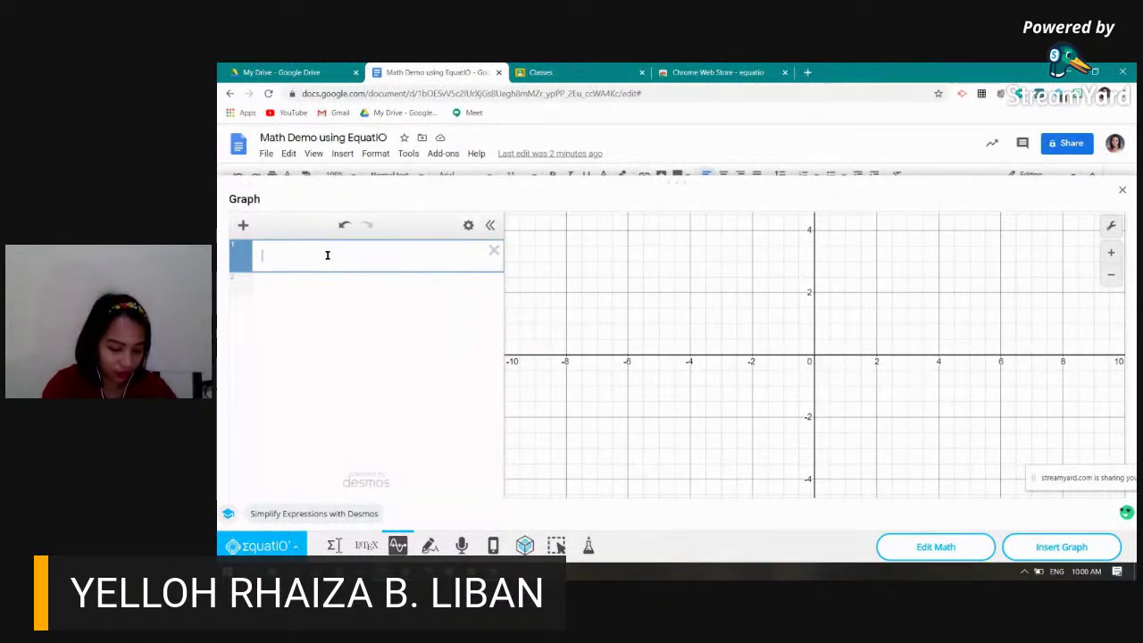
type("x")
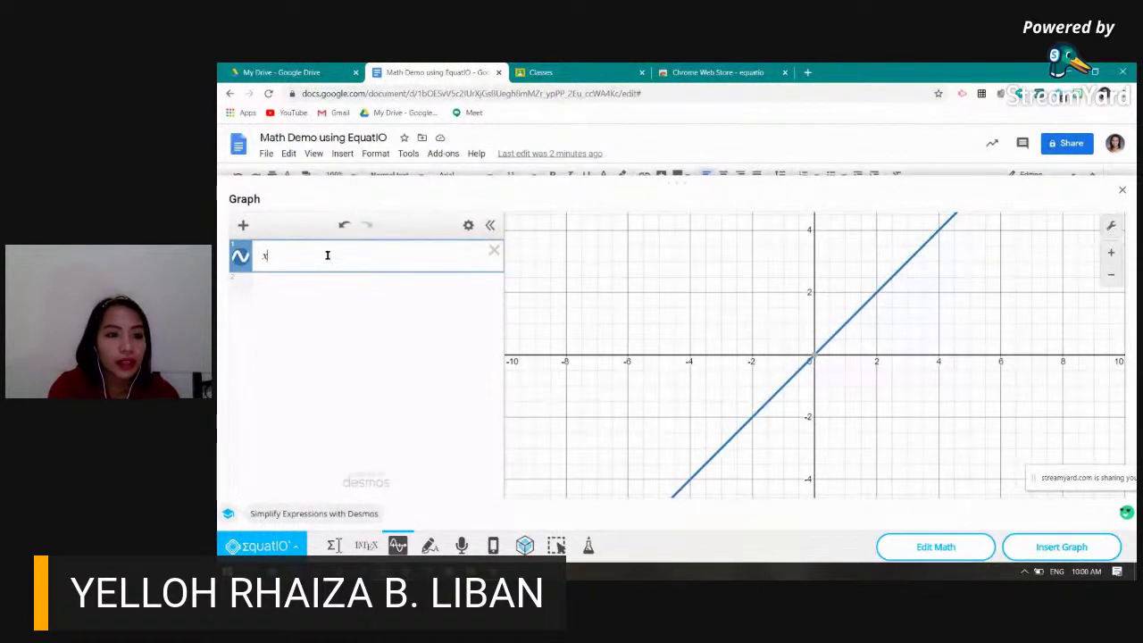
type("^2 ")
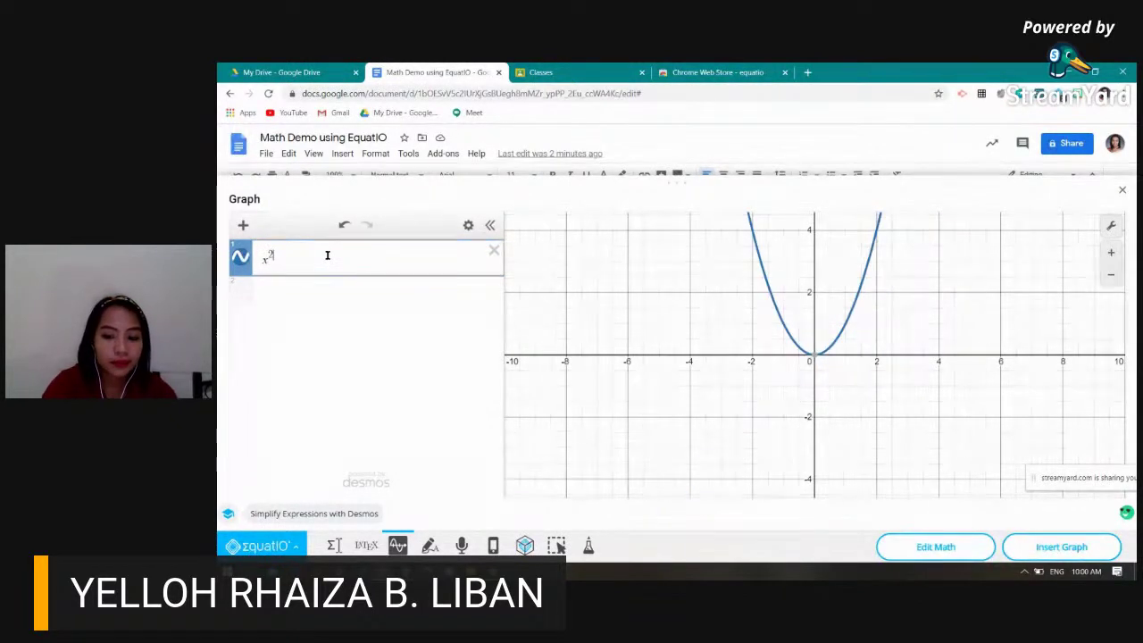
type("+ ")
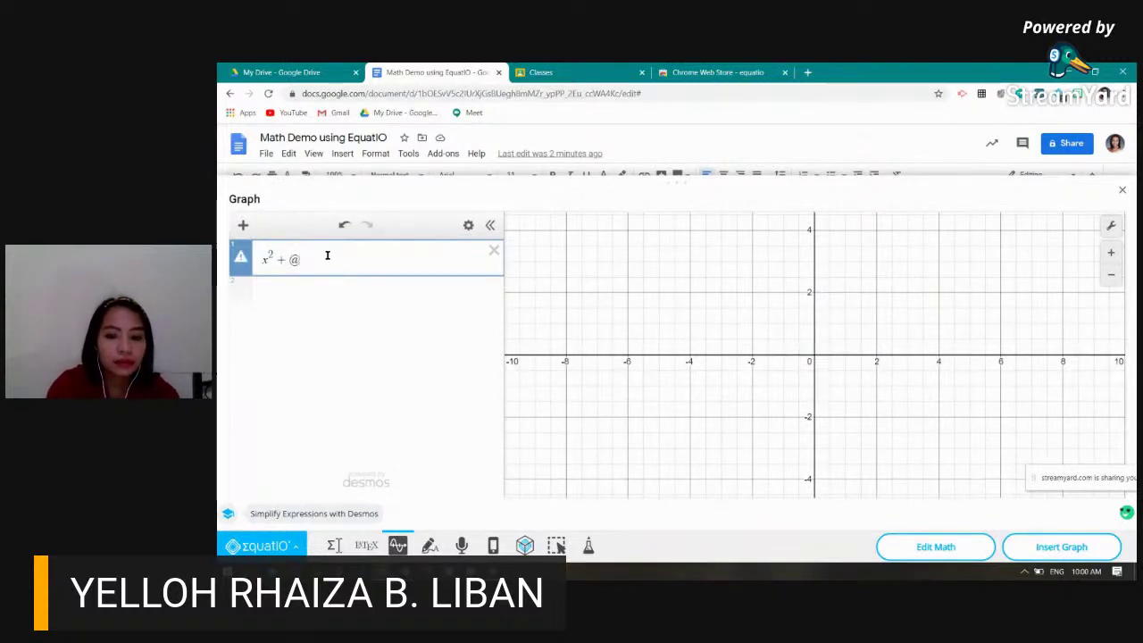
type("2x")
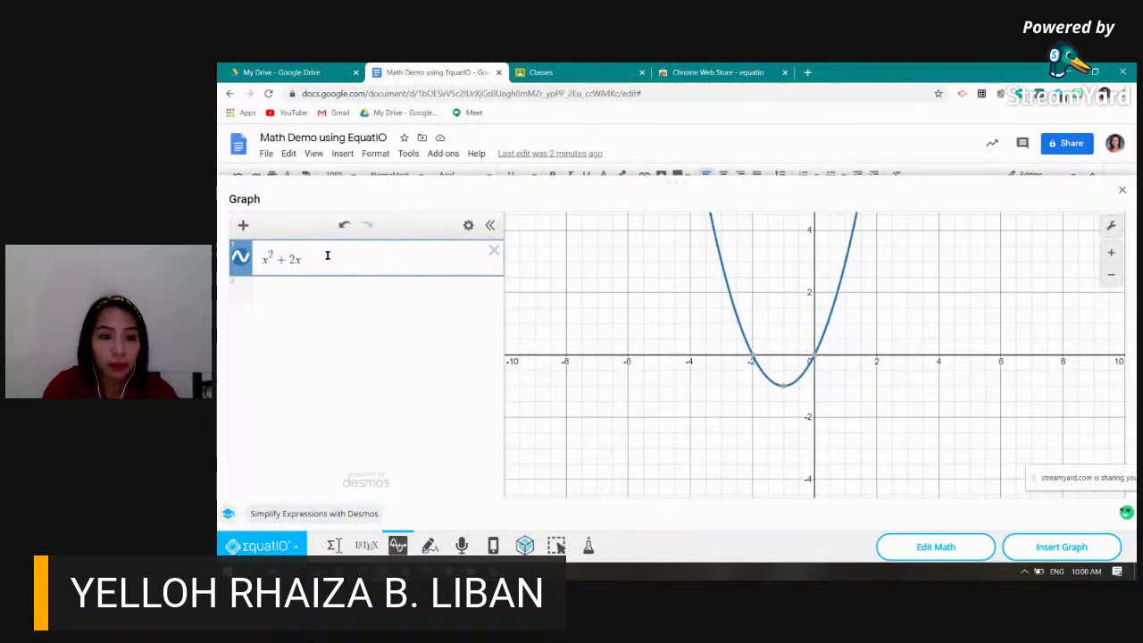
type("- ")
type("1 ")
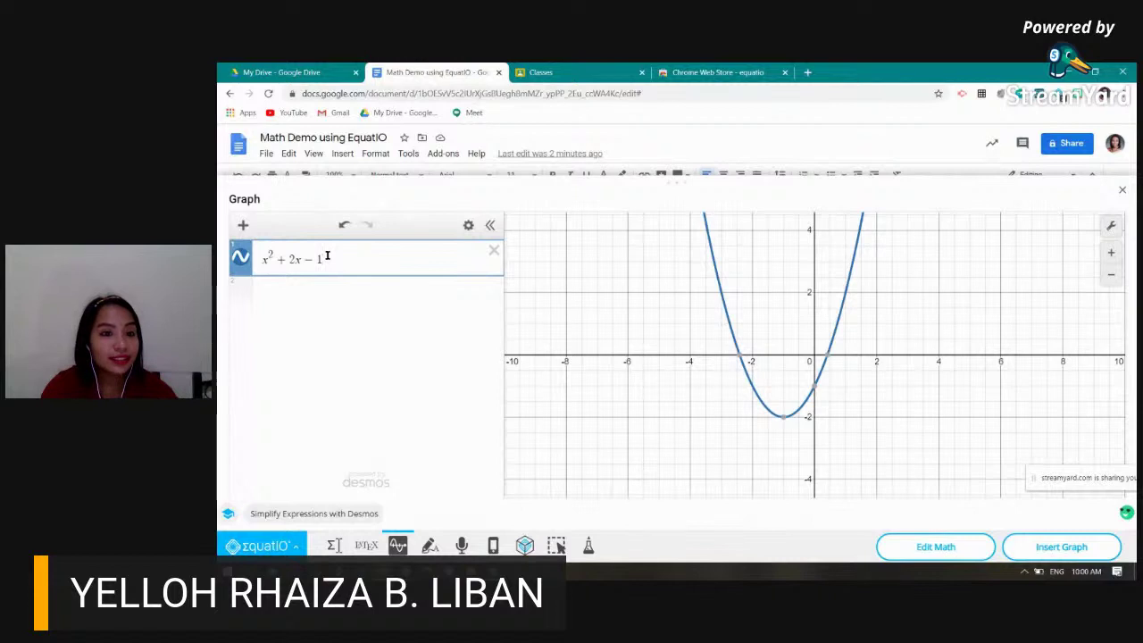
type("= 0")
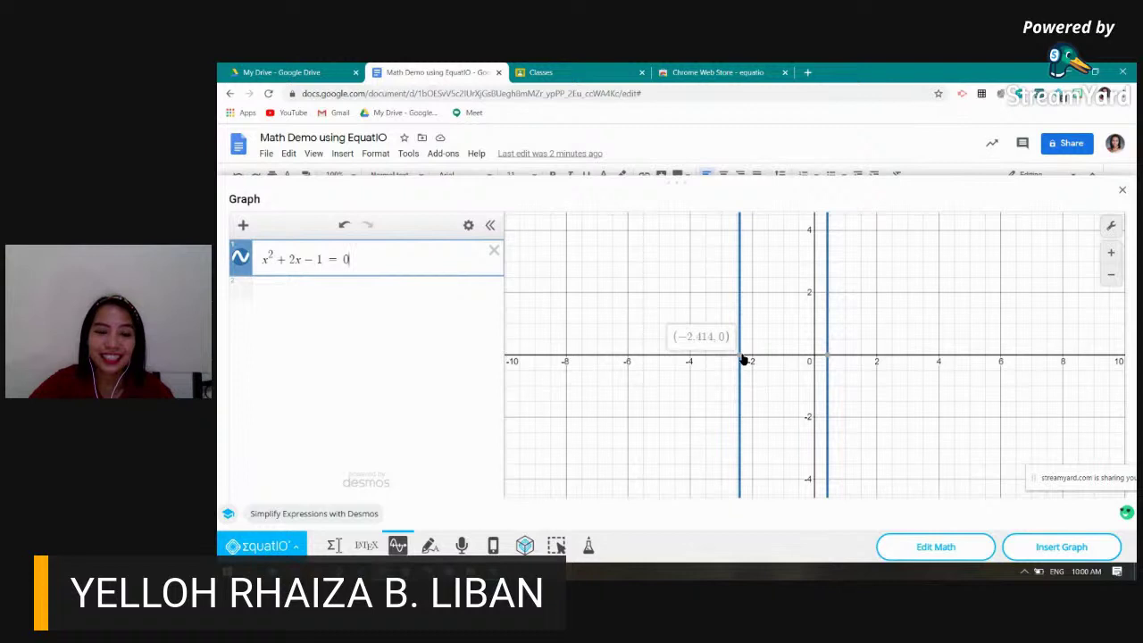
Select the whole x² + 2x − 1 = 0 expression and look at the x² + x³ math in the Math editor and document
left_click_drag(376, 259, 264, 254)
left_click(372, 256)
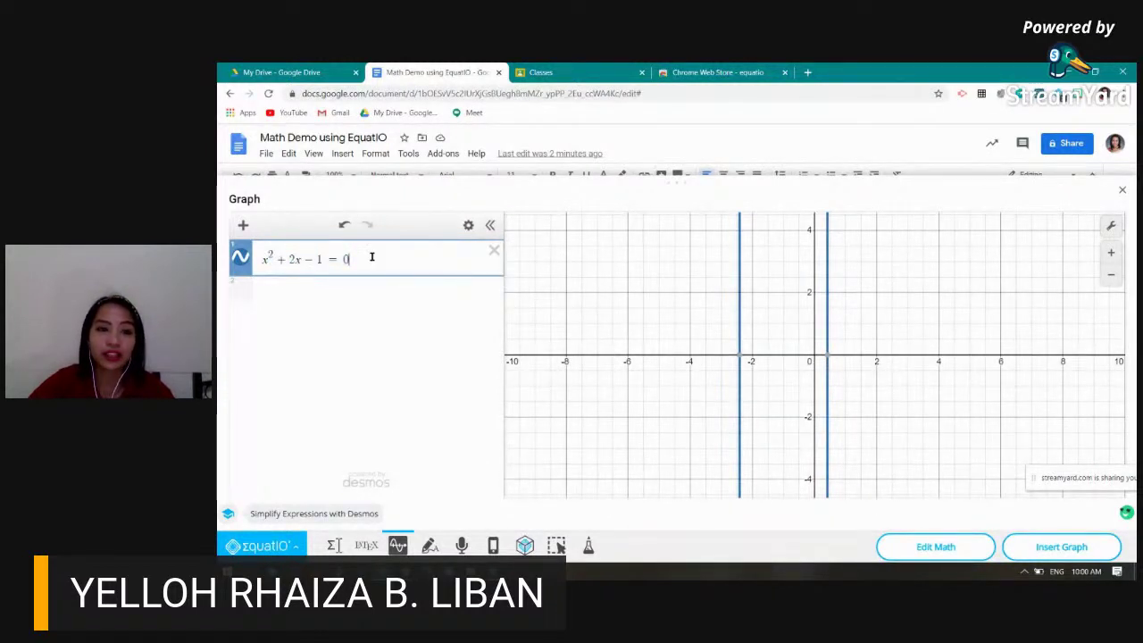
left_click_drag(372, 256, 239, 259)
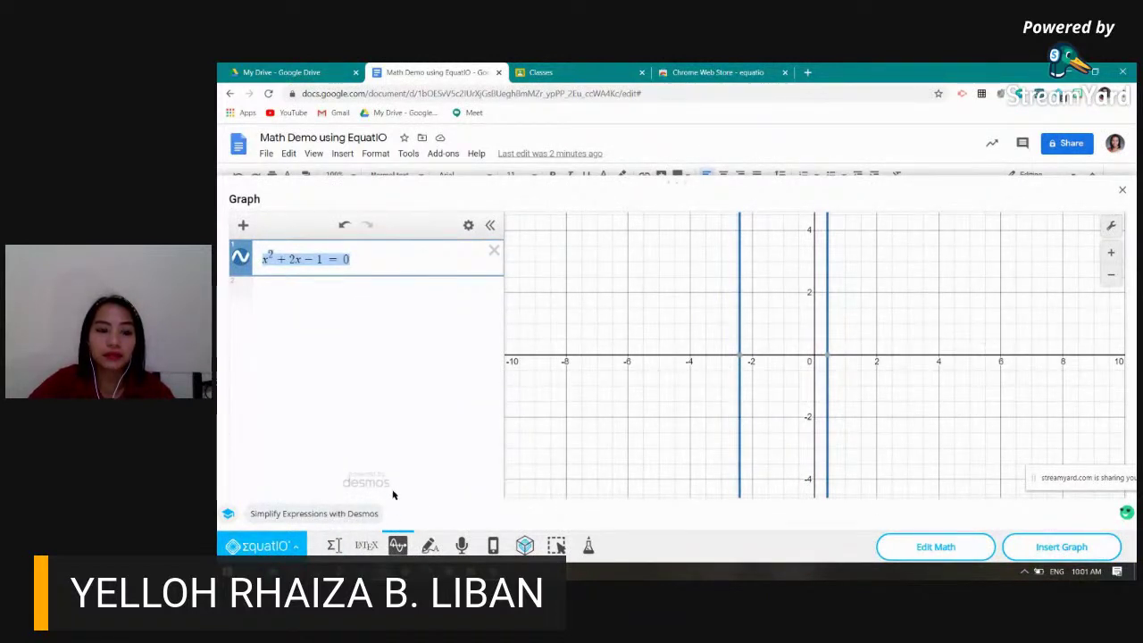
left_click(333, 544)
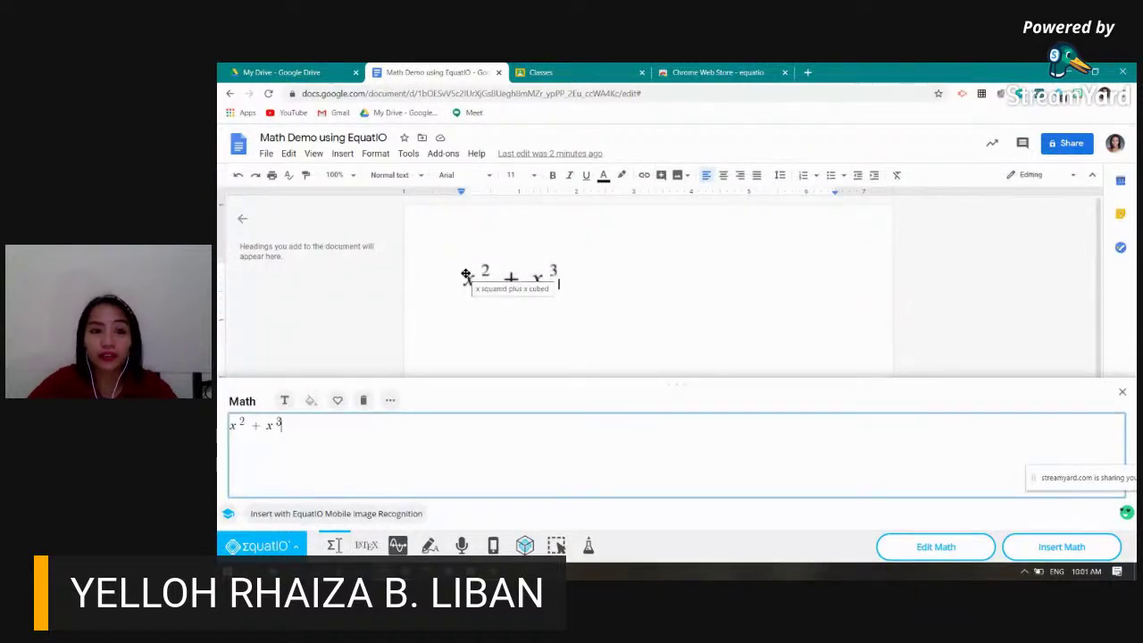
left_click(498, 278)
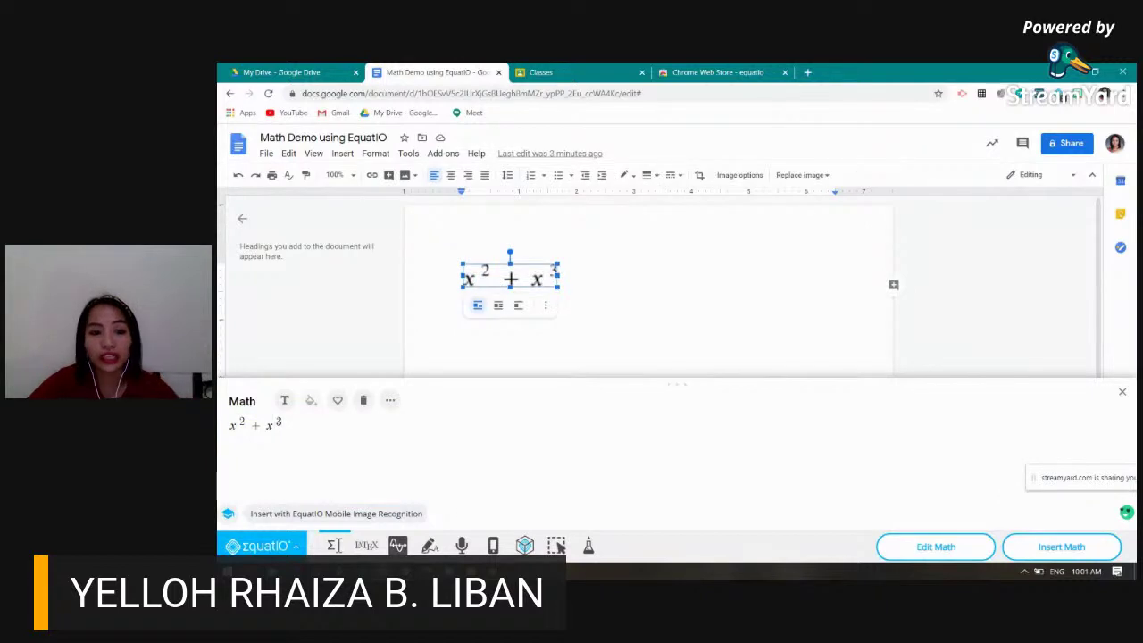
left_click(285, 424)
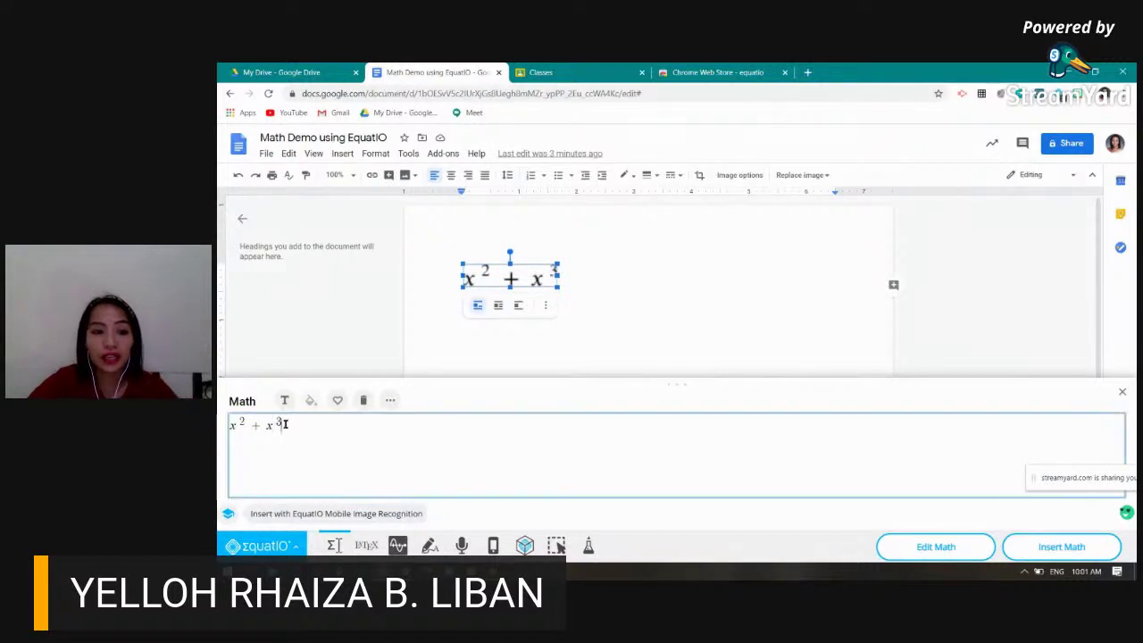
Return to the Graph editor, delete the x² + 2x − 1 = 0 expression, and shrink the panel to reveal the document
left_click(397, 545)
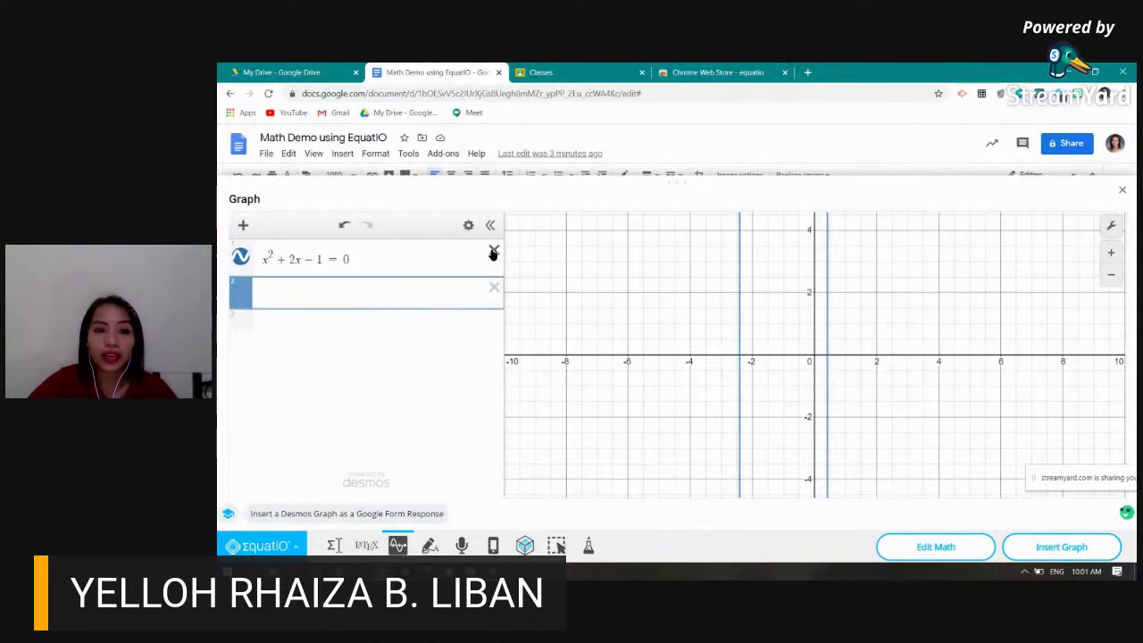
left_click(363, 260)
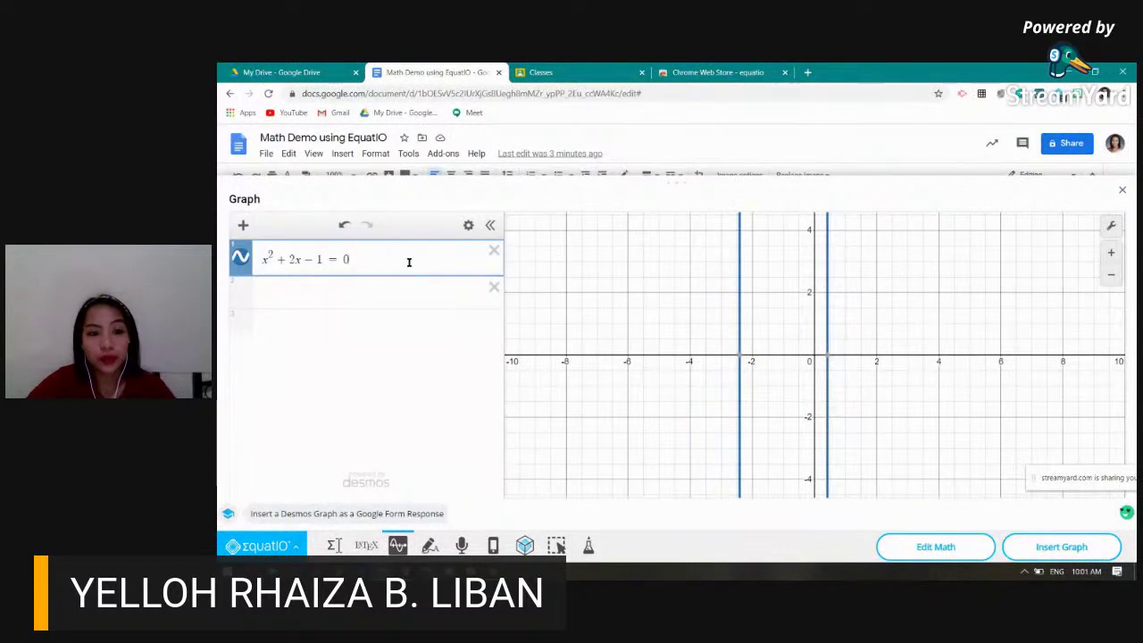
left_click(490, 254)
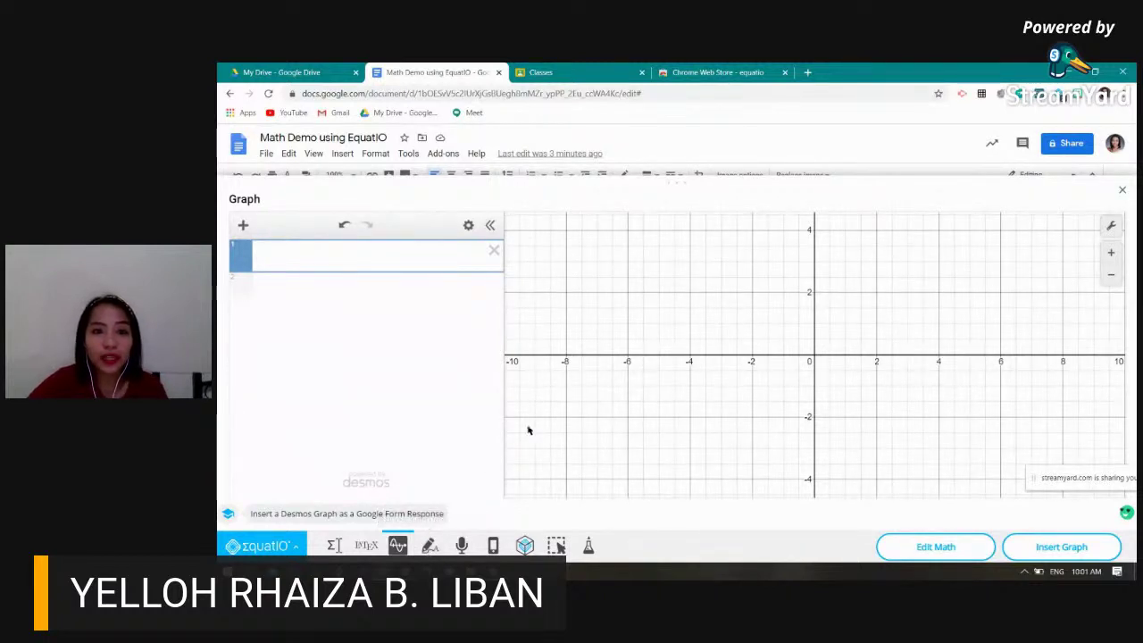
left_click_drag(676, 183, 659, 392)
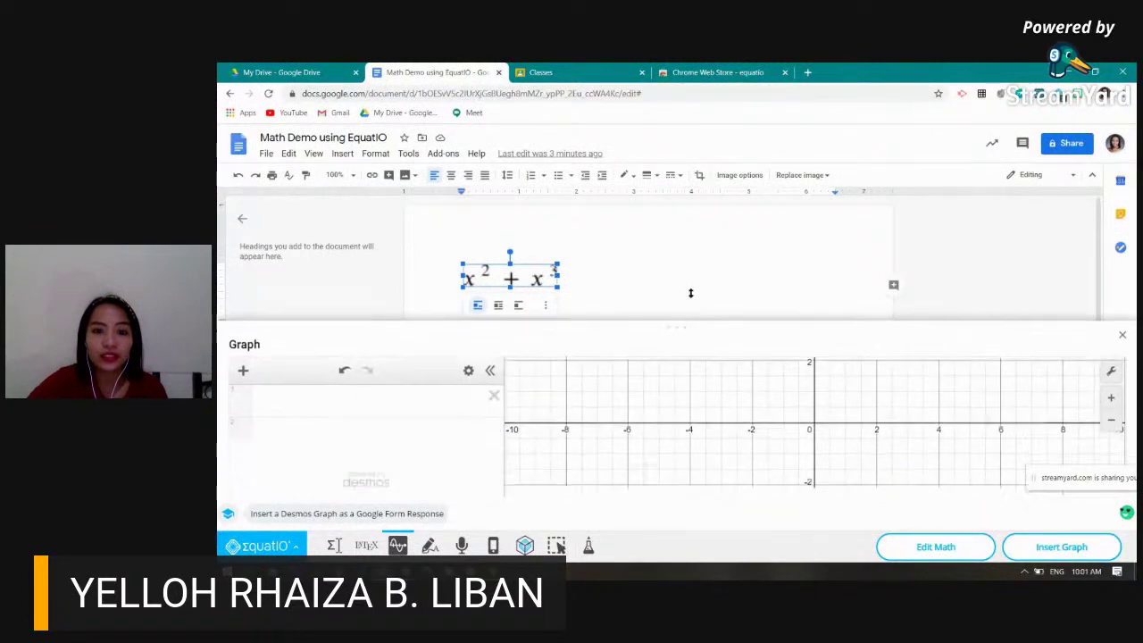
left_click_drag(679, 218, 684, 313)
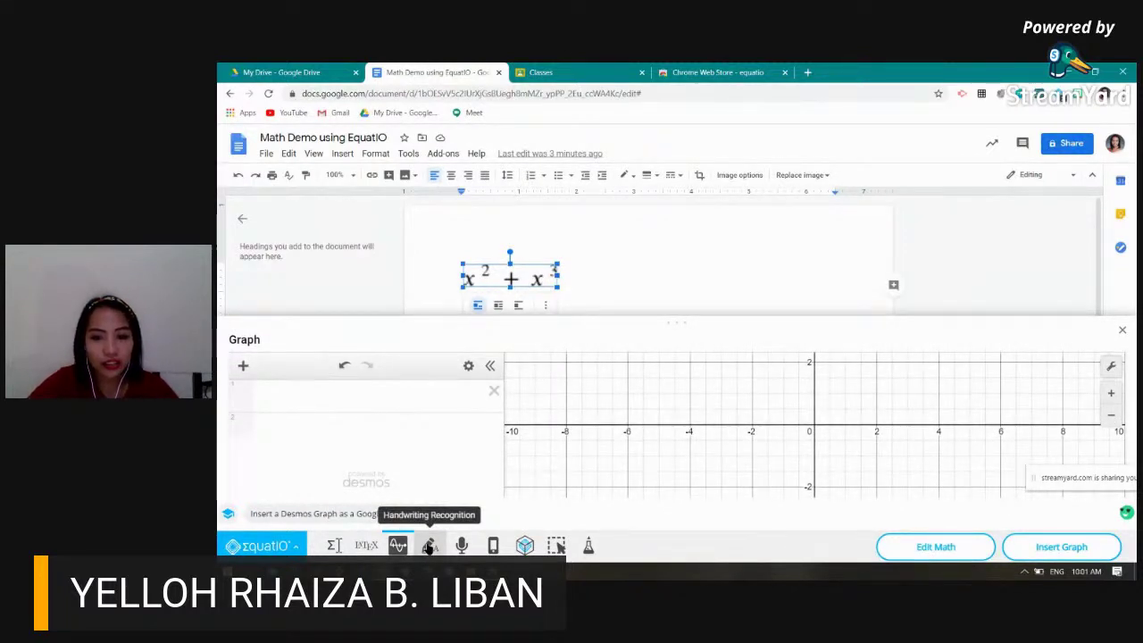
Open Handwriting Recognition and try to write on its canvas, undoing between attempts
left_click(429, 547)
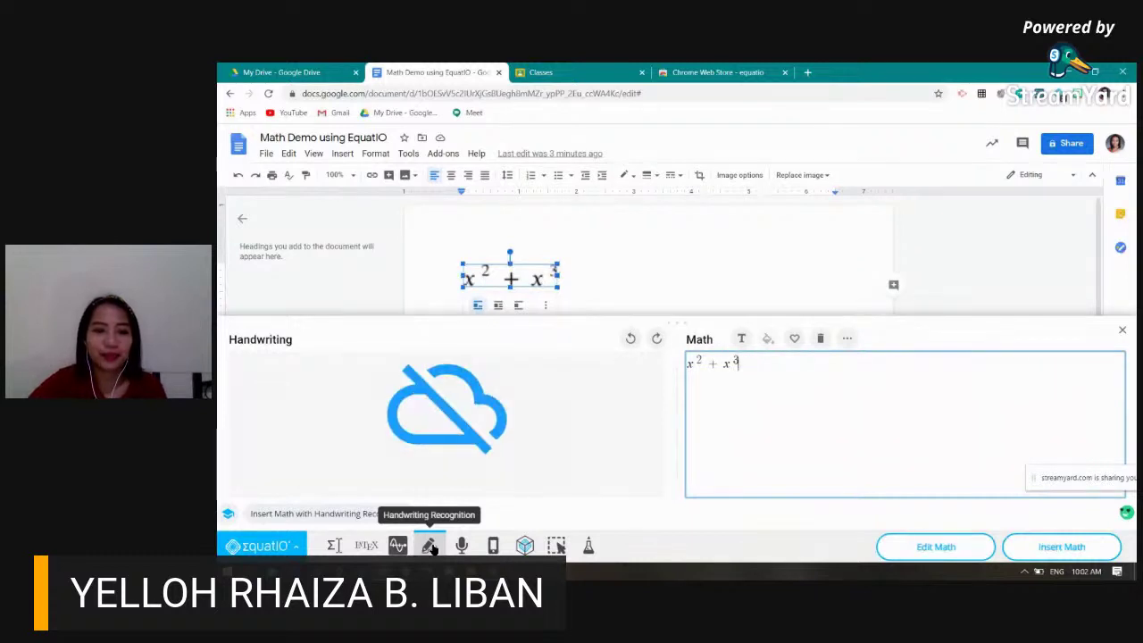
left_click(458, 419)
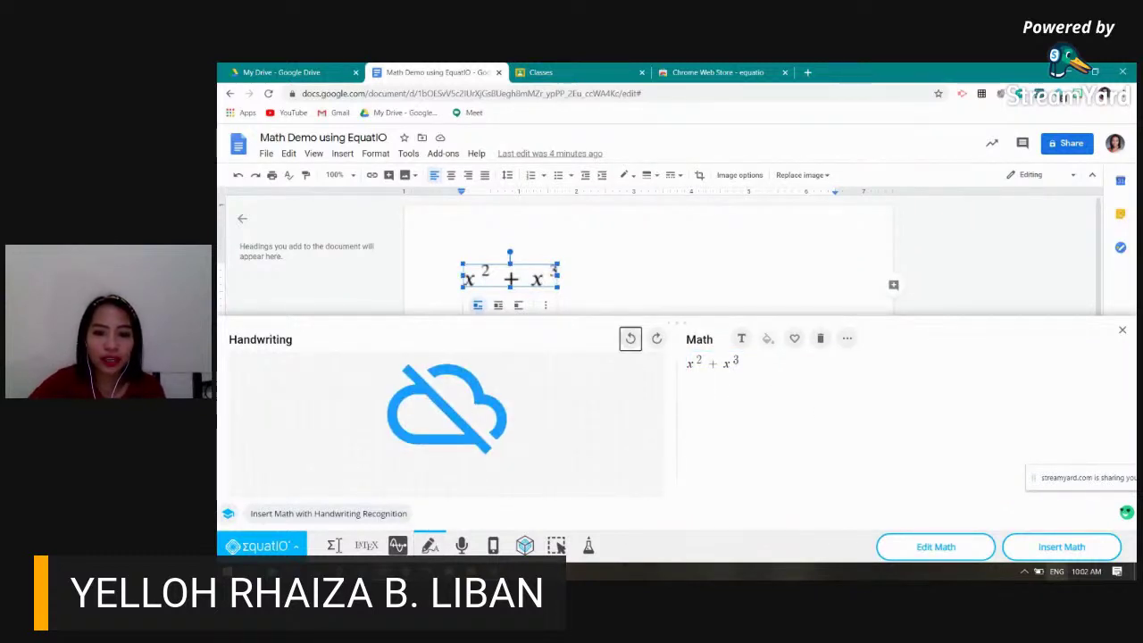
left_click(1024, 576)
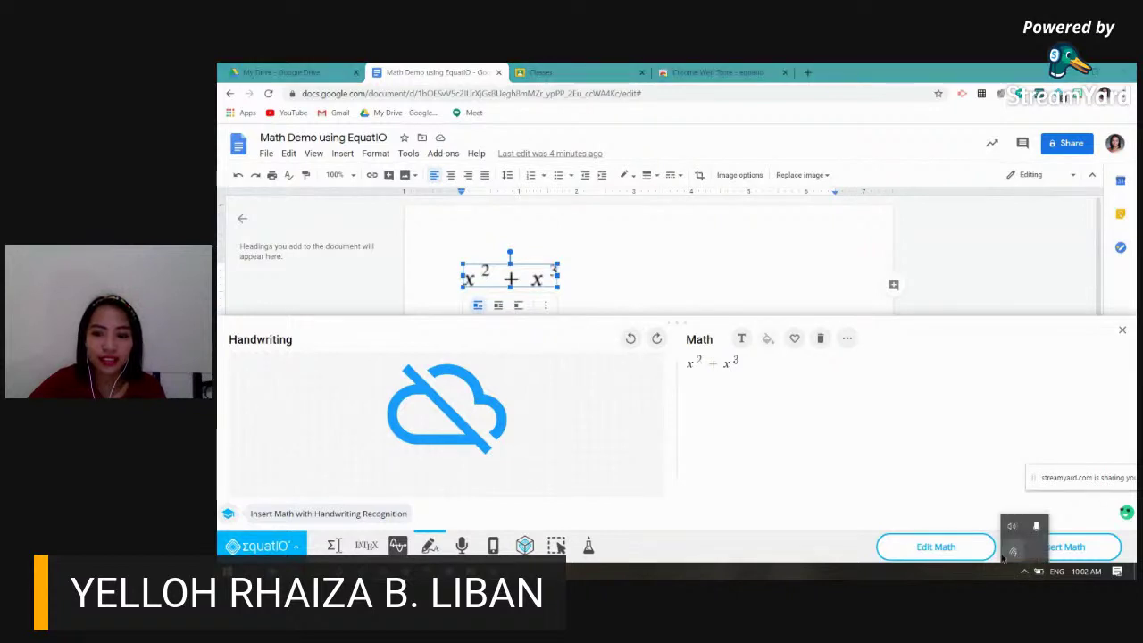
left_click(455, 404)
left_click(630, 339)
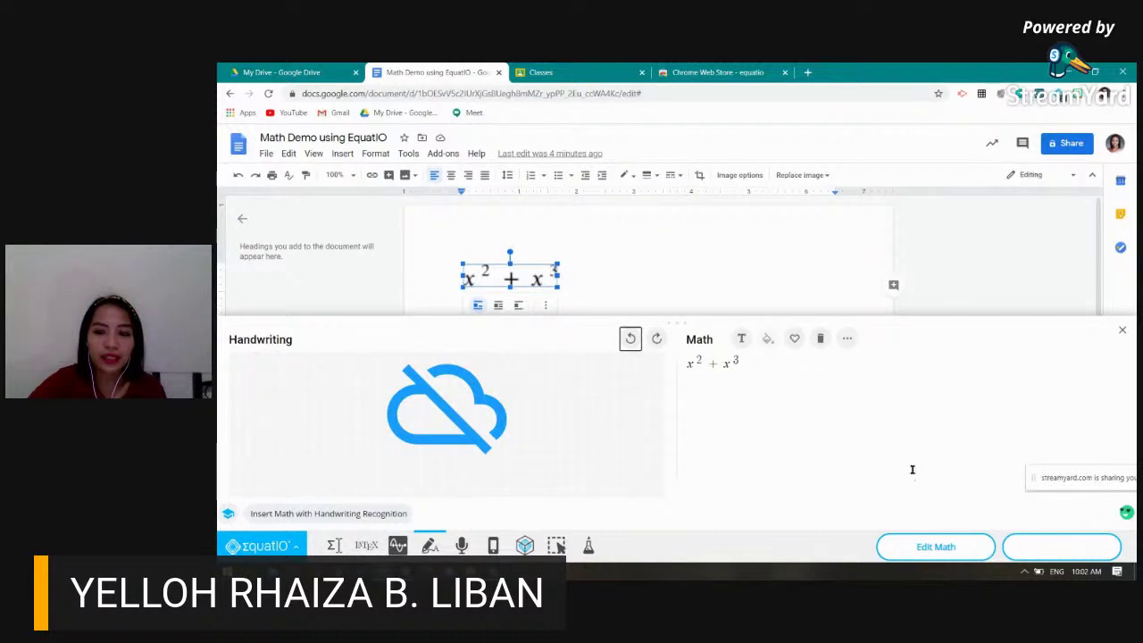
left_click(354, 394)
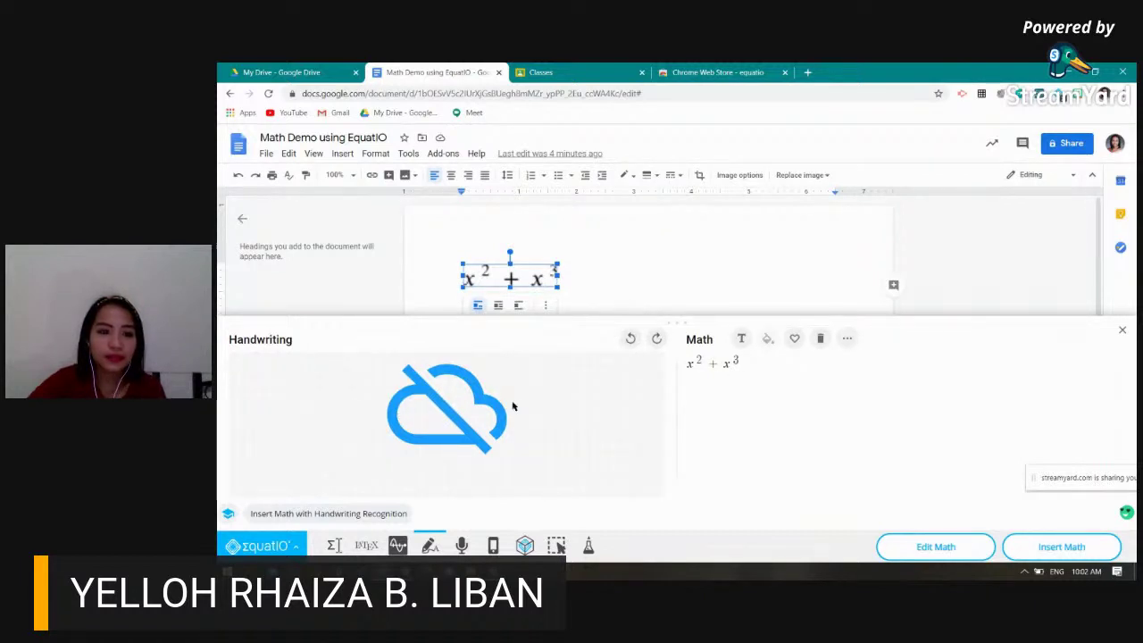
left_click(630, 338)
left_click(610, 411)
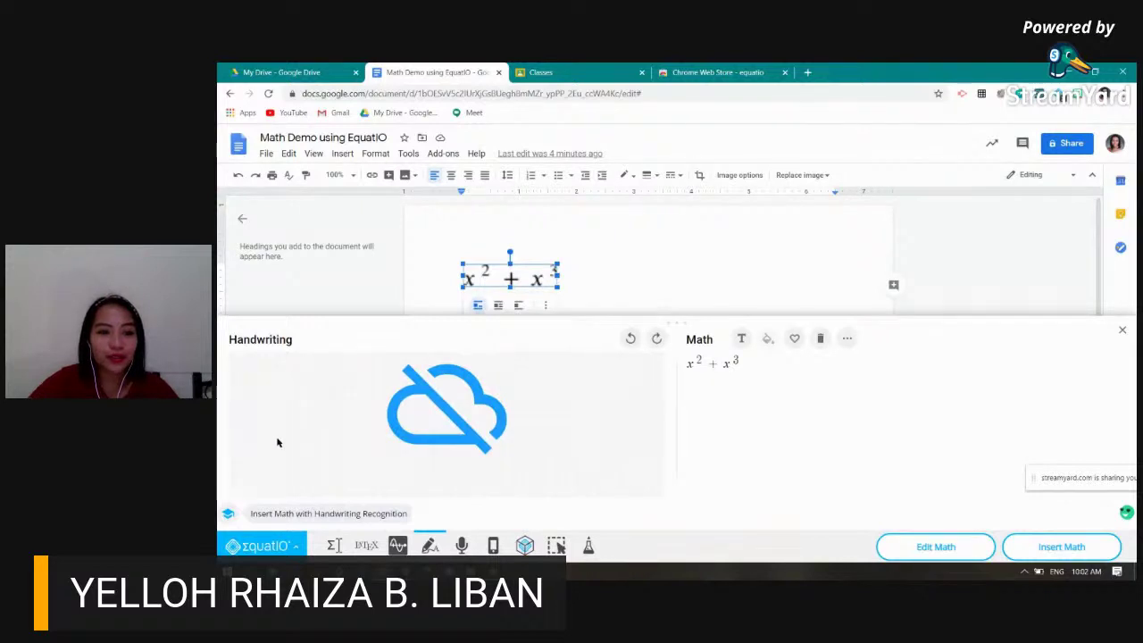
Clear the x² + x³ expression from the Math box and try the handwriting canvas again
left_click_drag(740, 363, 678, 367)
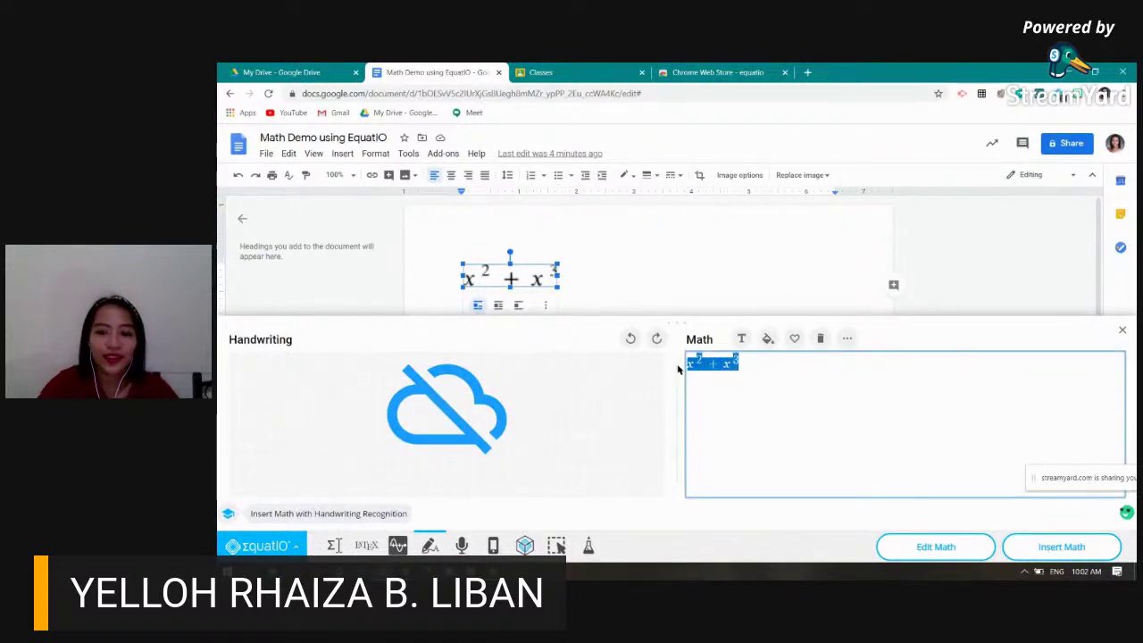
key("BackSpace")
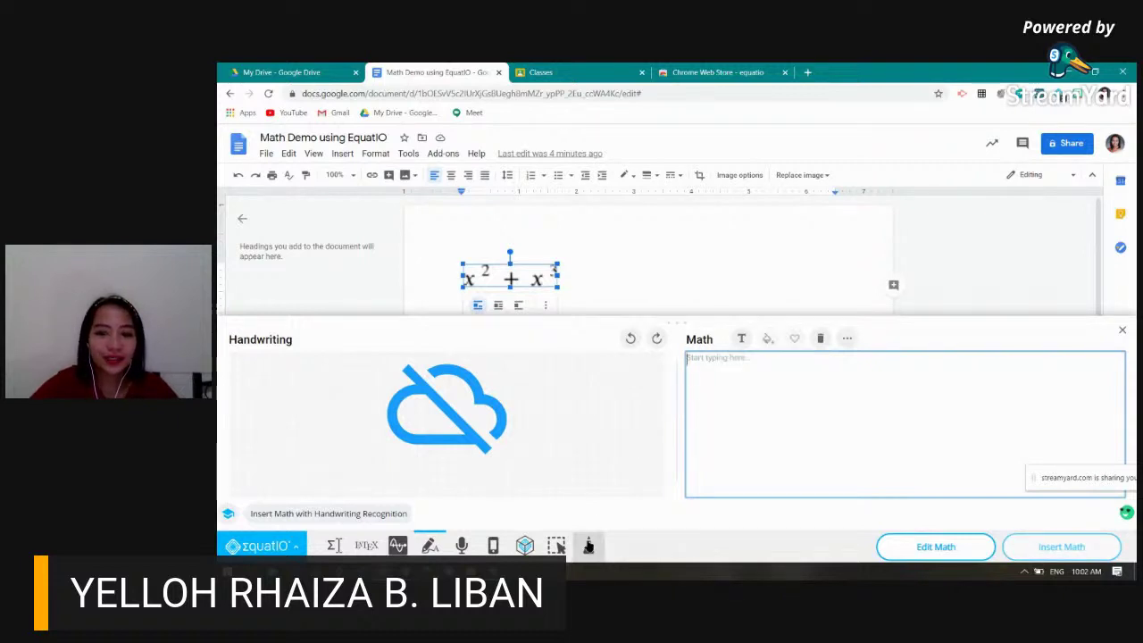
left_click(542, 459)
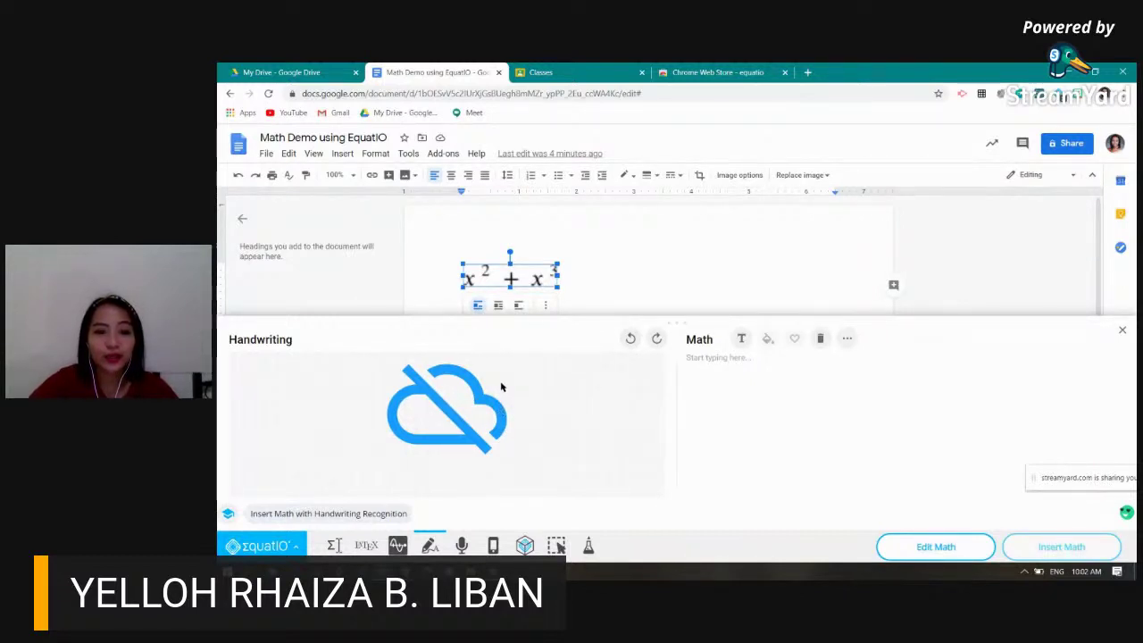
left_click(720, 368)
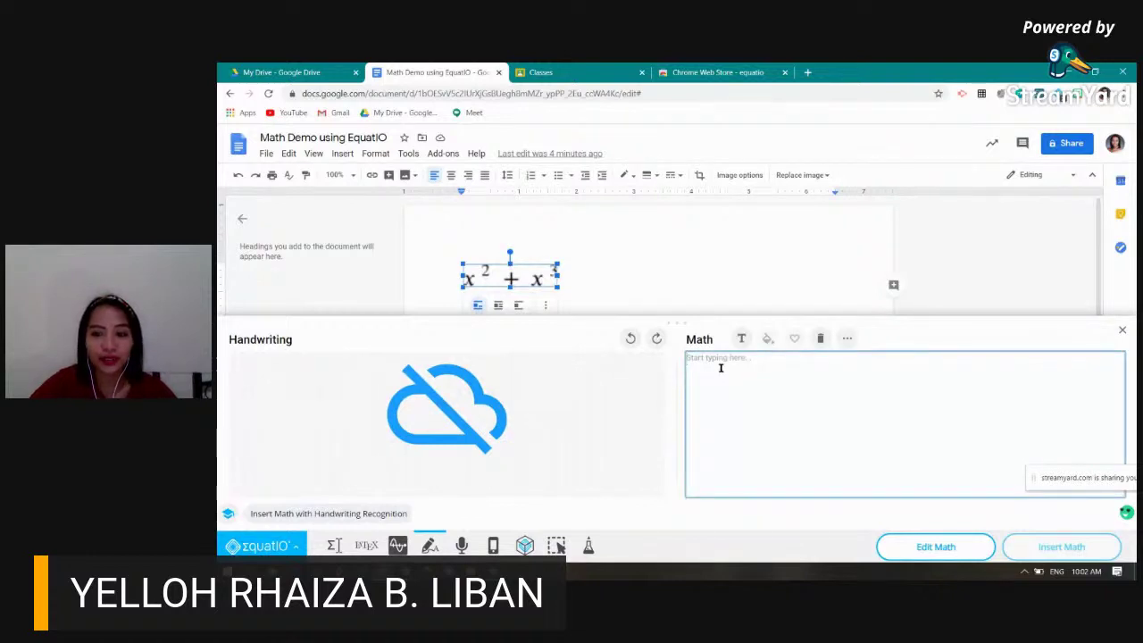
left_click(629, 339)
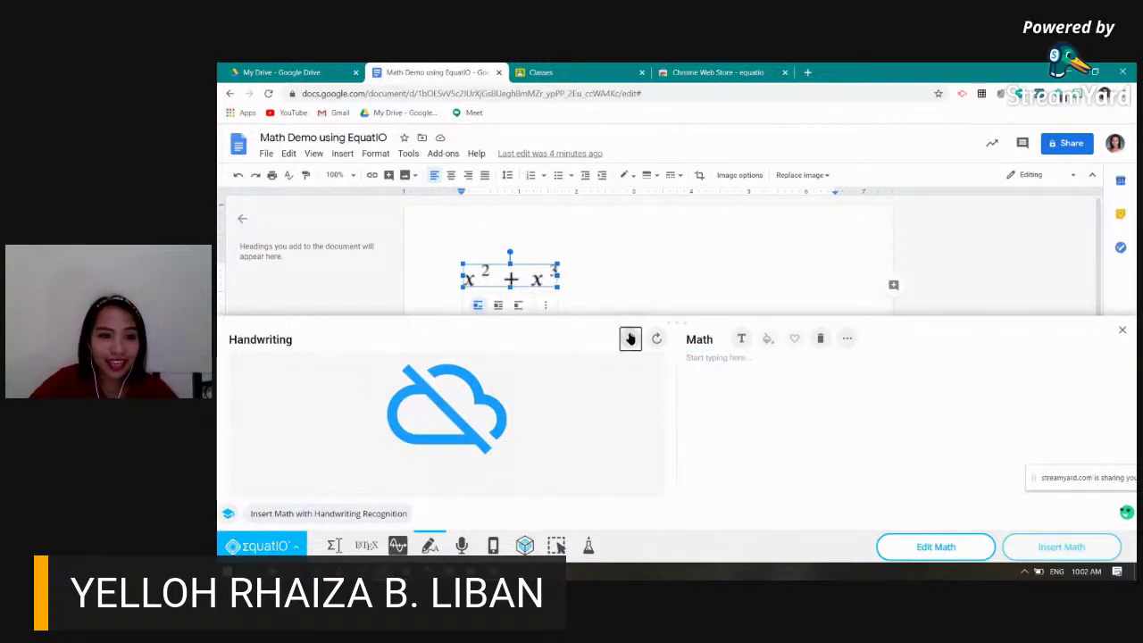
Try to reload Handwriting Recognition by closing and reopening it, and by switching to the Graph editor and back
left_click(429, 545)
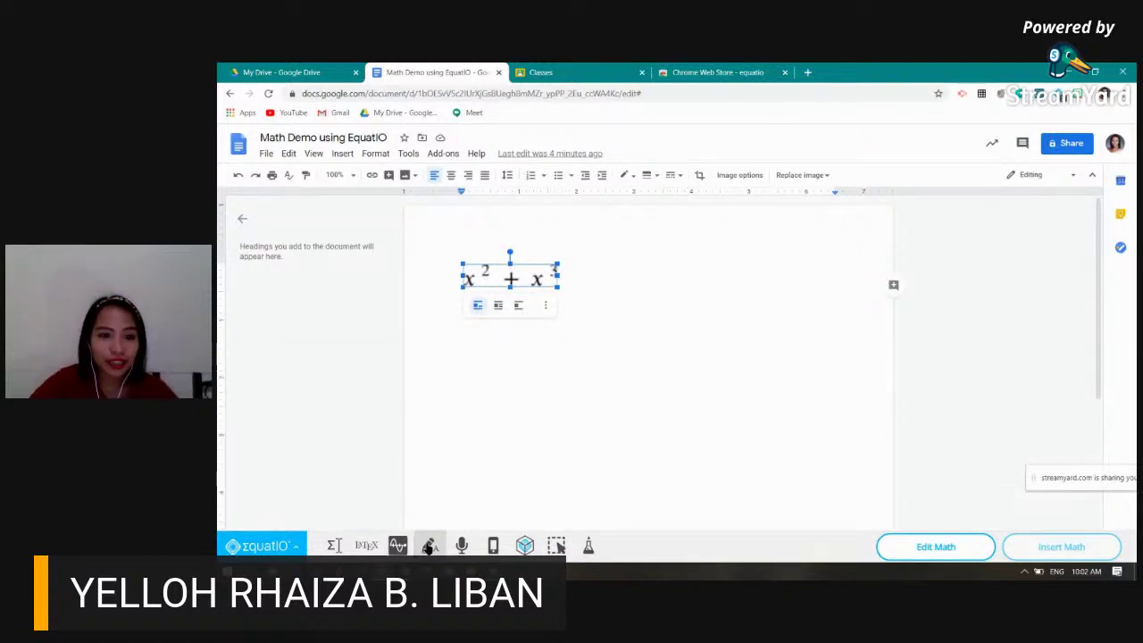
left_click(429, 546)
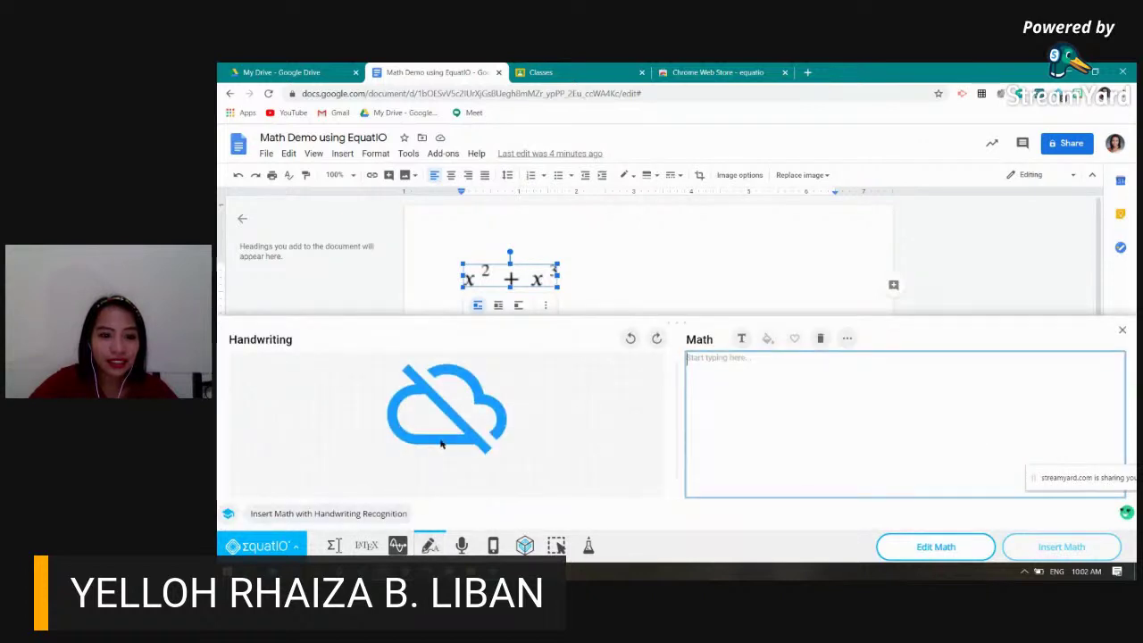
left_click(329, 516)
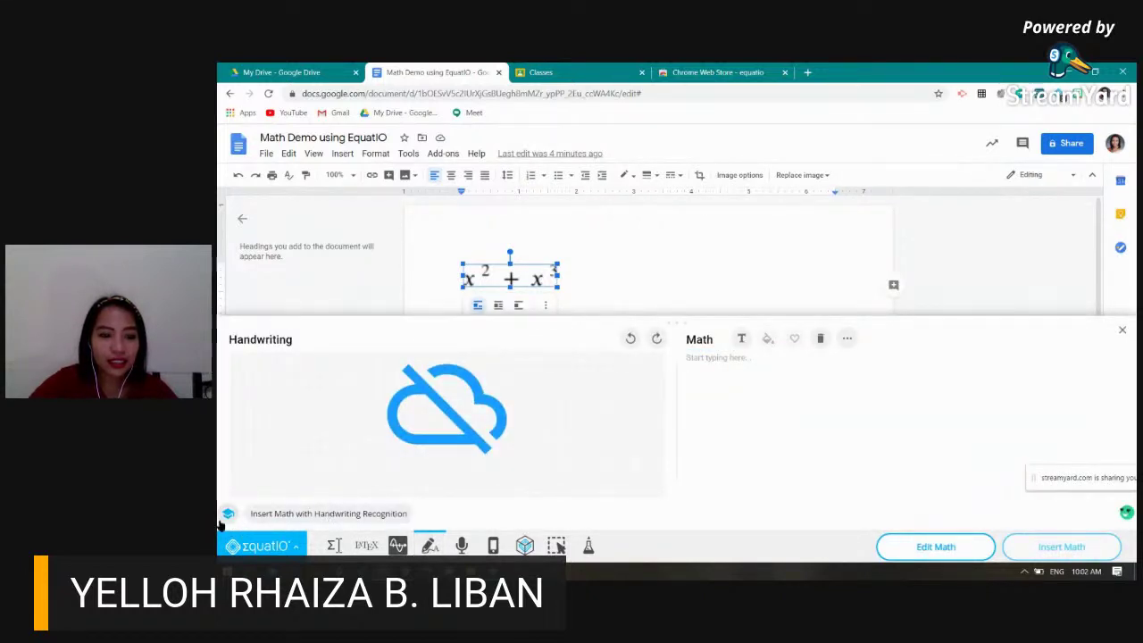
left_click(399, 545)
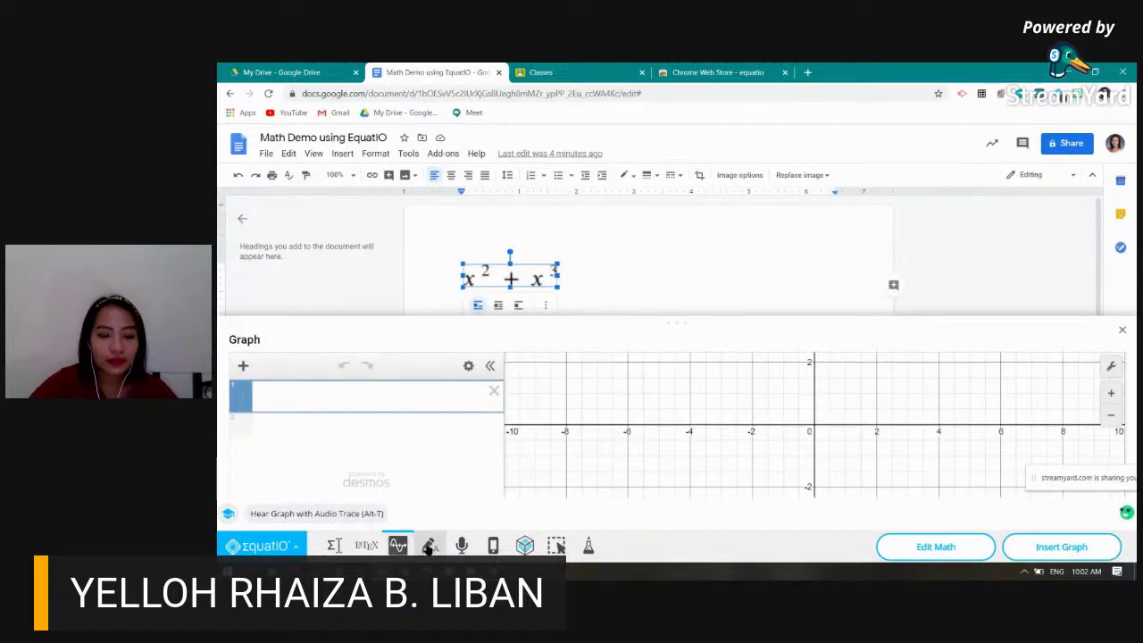
left_click(430, 546)
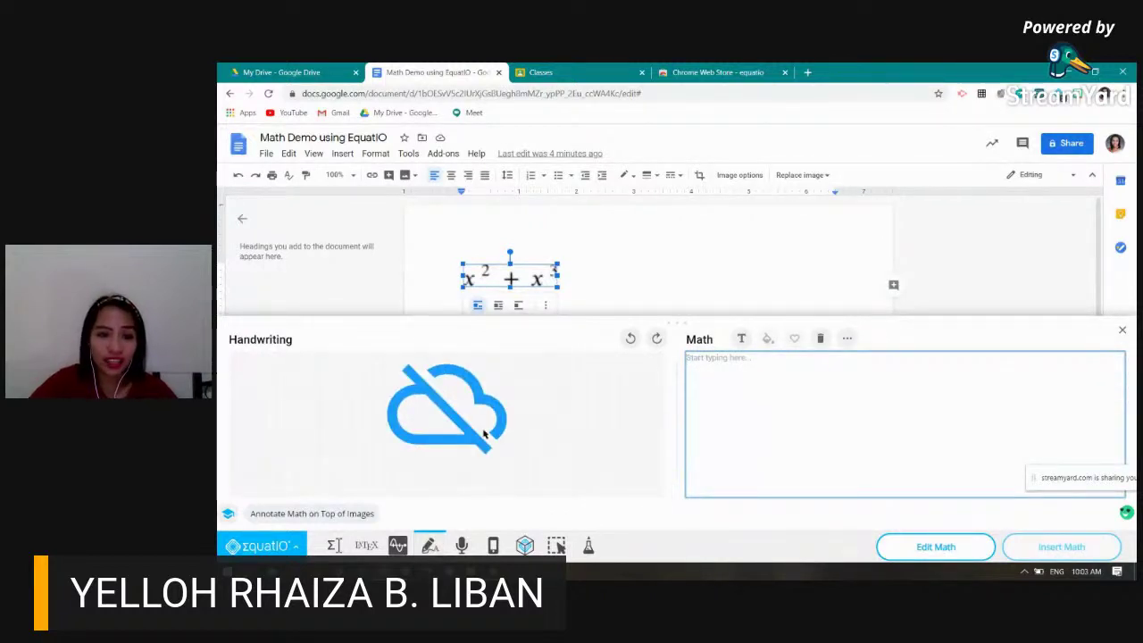
left_click(550, 386)
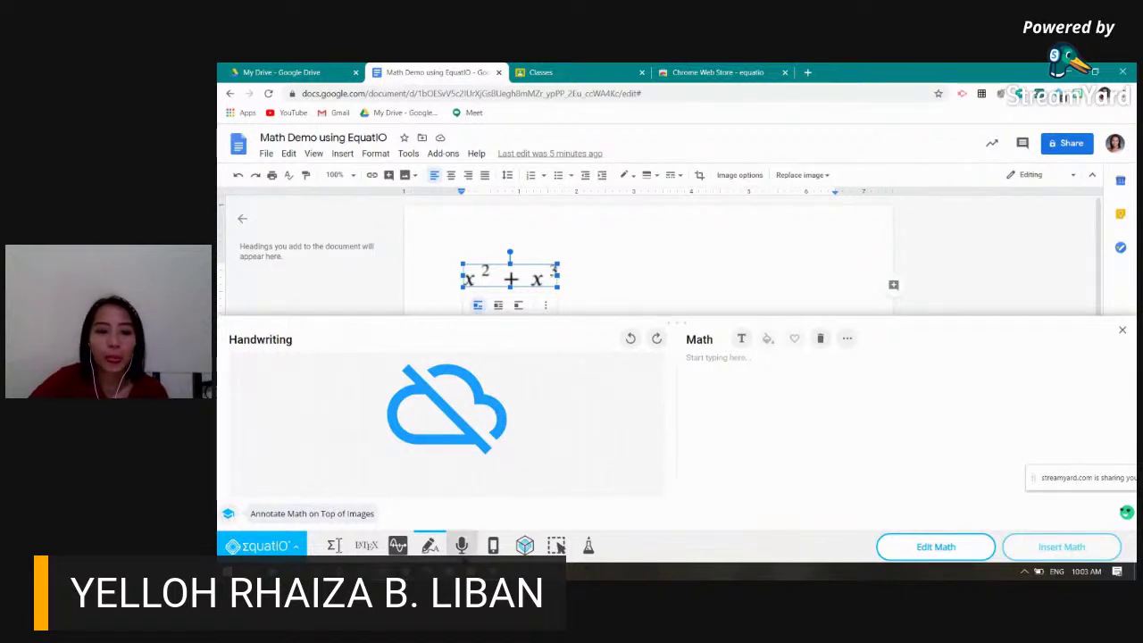
Open Speech Input, start recording, and allow the site to use the microphone
left_click(461, 547)
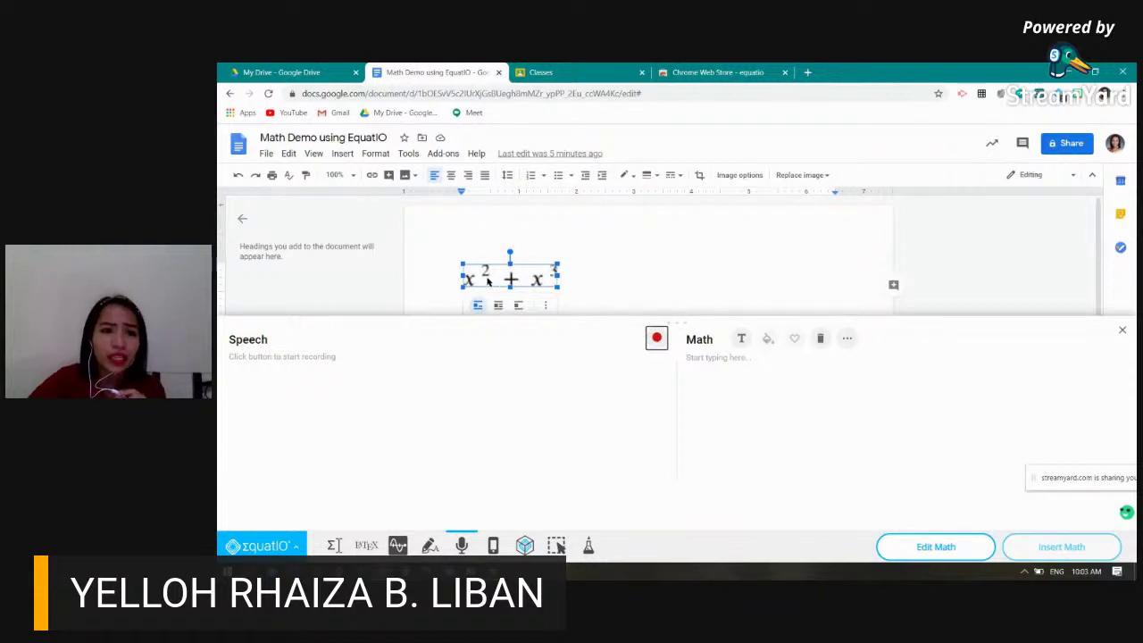
left_click(656, 338)
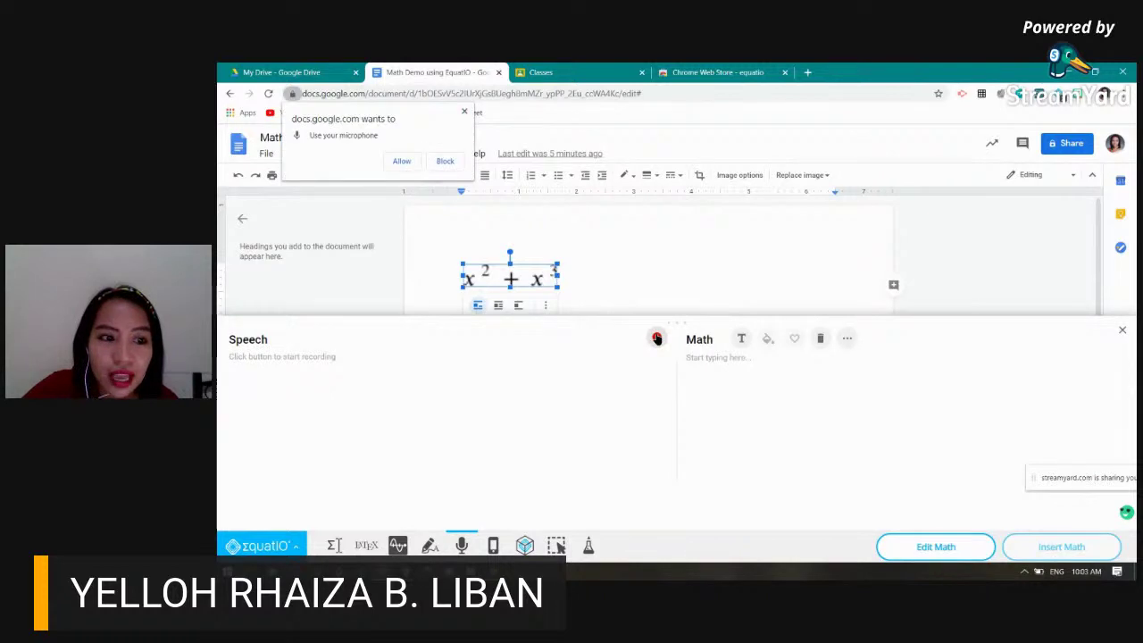
left_click(403, 163)
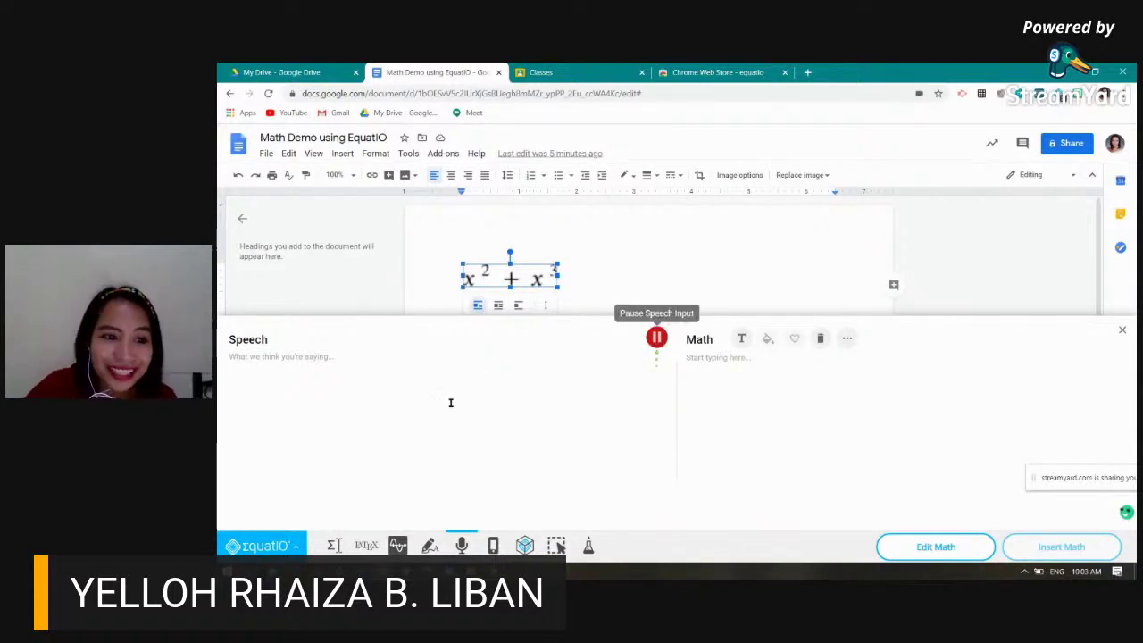
left_click(312, 382)
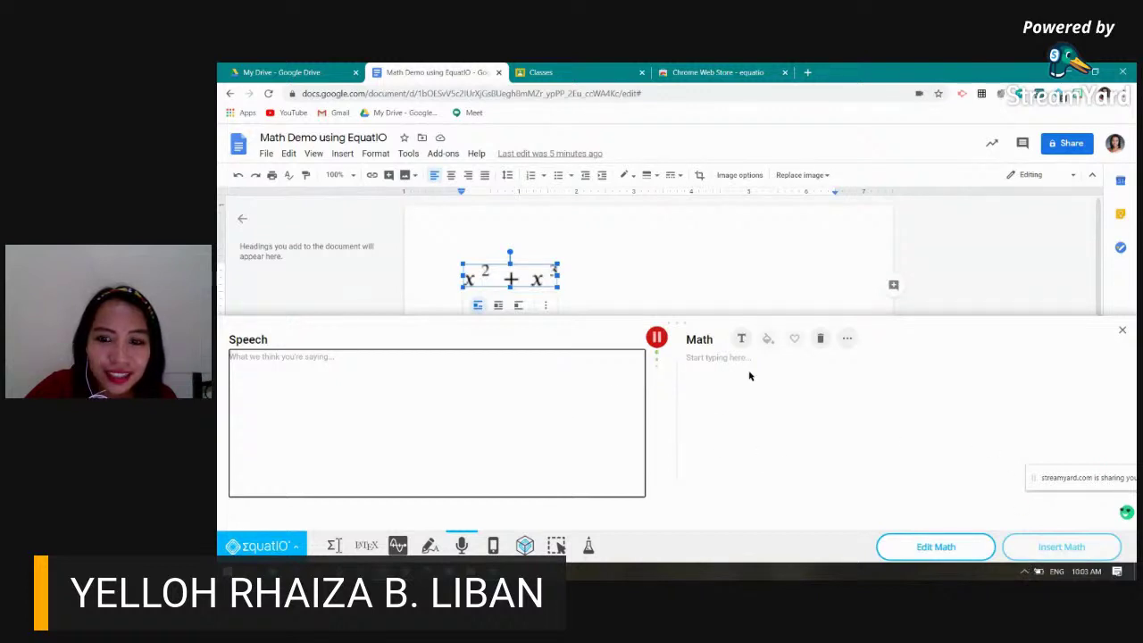
Check the network connection and retry the speech recording, stopping it again at the end
left_click(1024, 571)
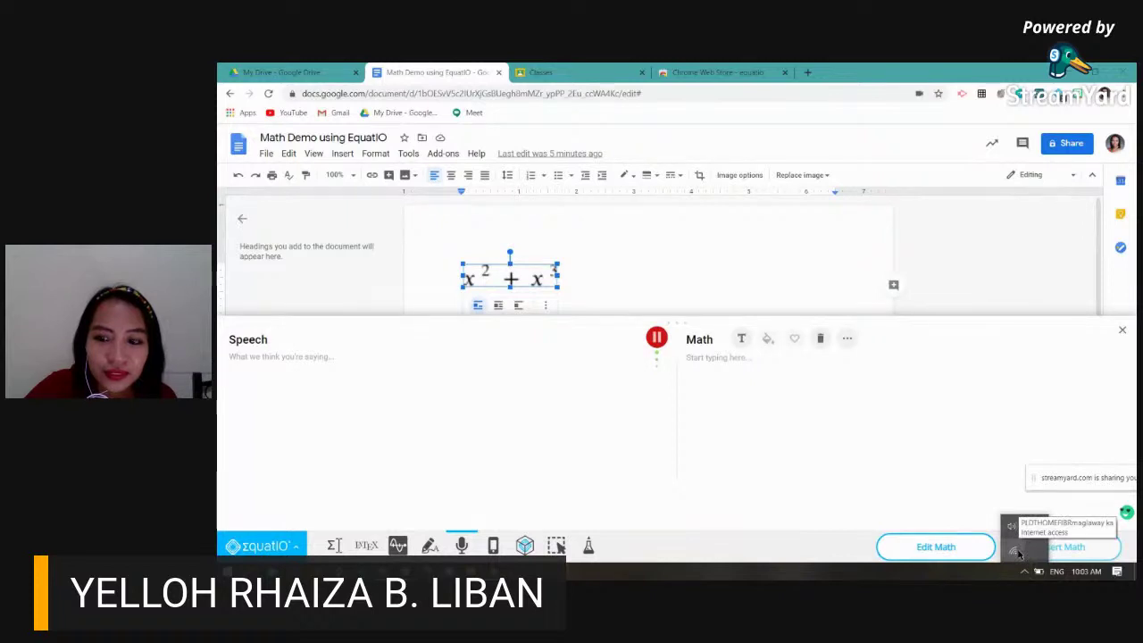
left_click(657, 339)
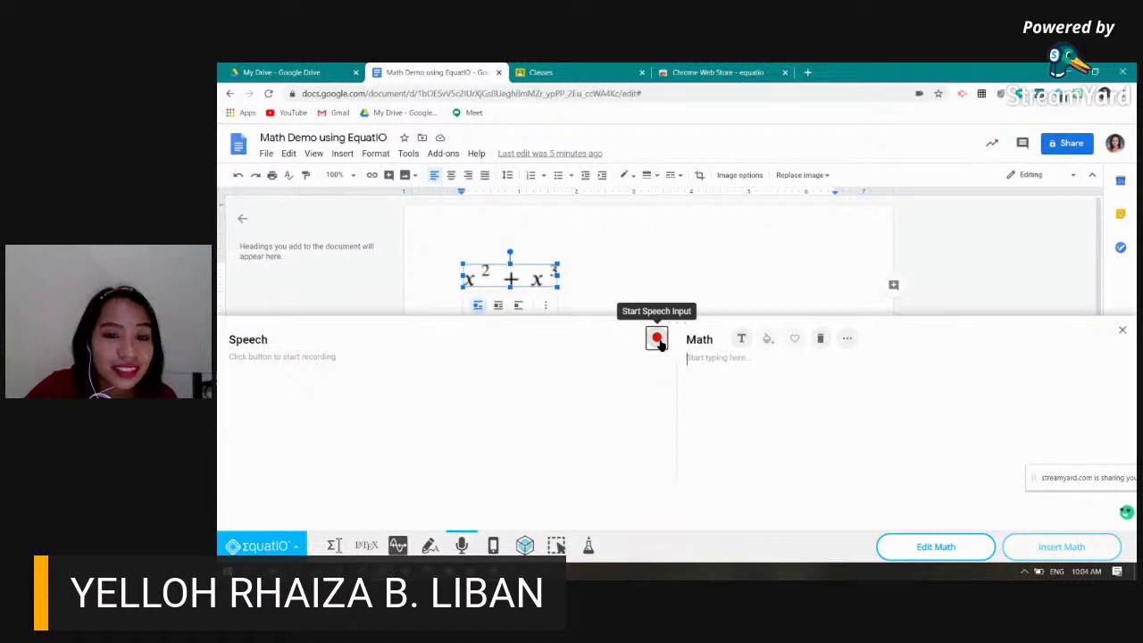
left_click(1024, 573)
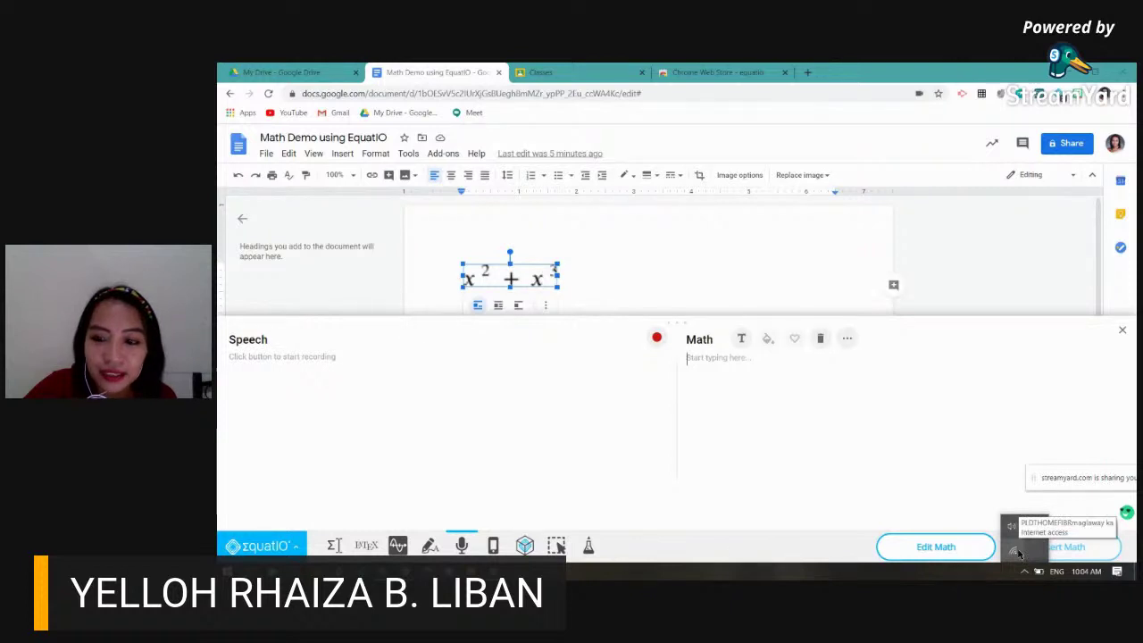
left_click(637, 389)
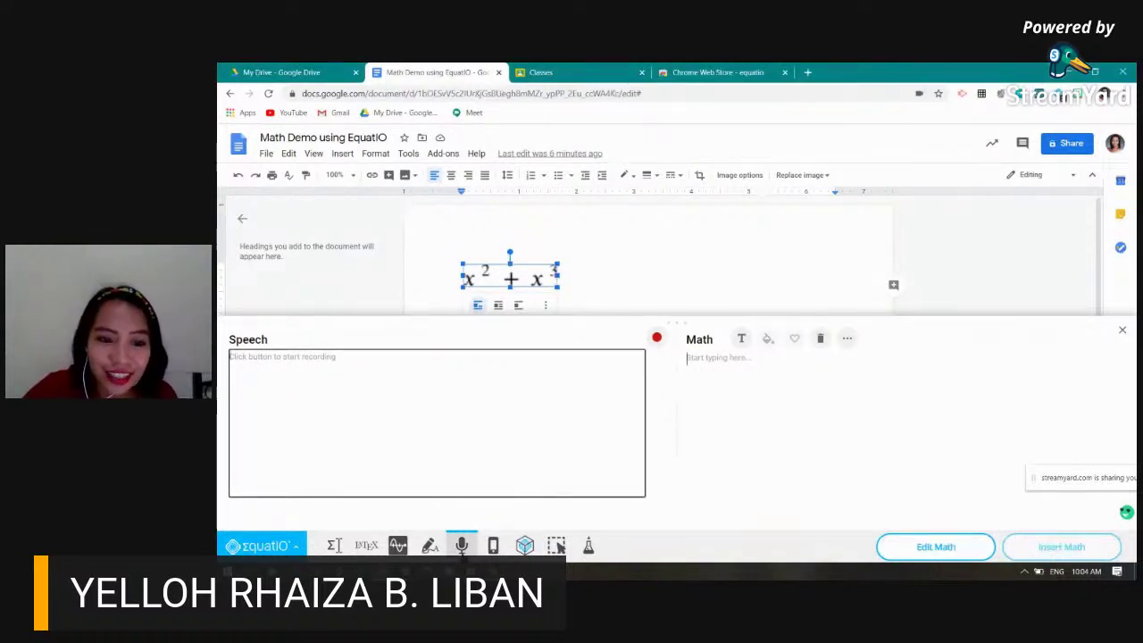
left_click(656, 338)
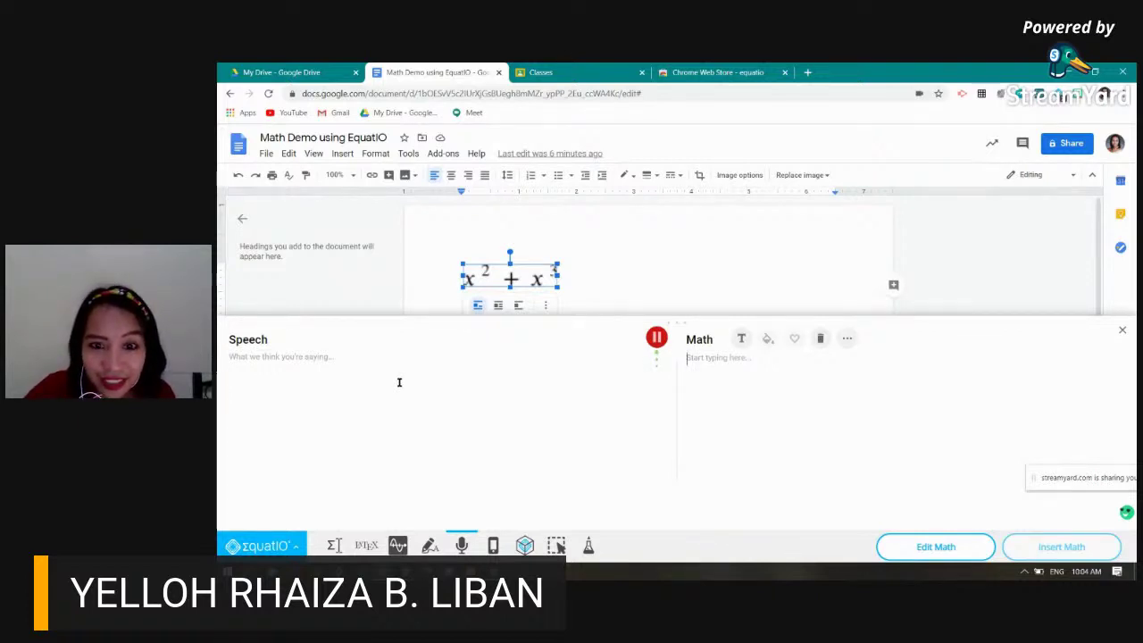
left_click(657, 339)
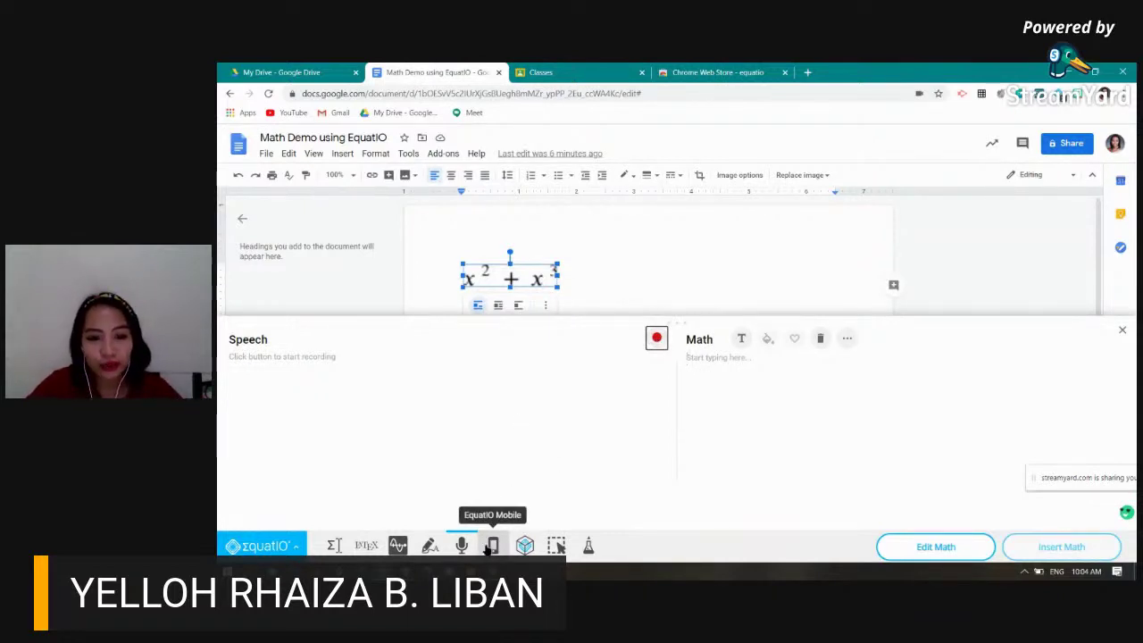
Examine the EquatIO Mobile instructions and QR code, revisiting Handwriting Recognition and Speech Input in between
left_click(492, 546)
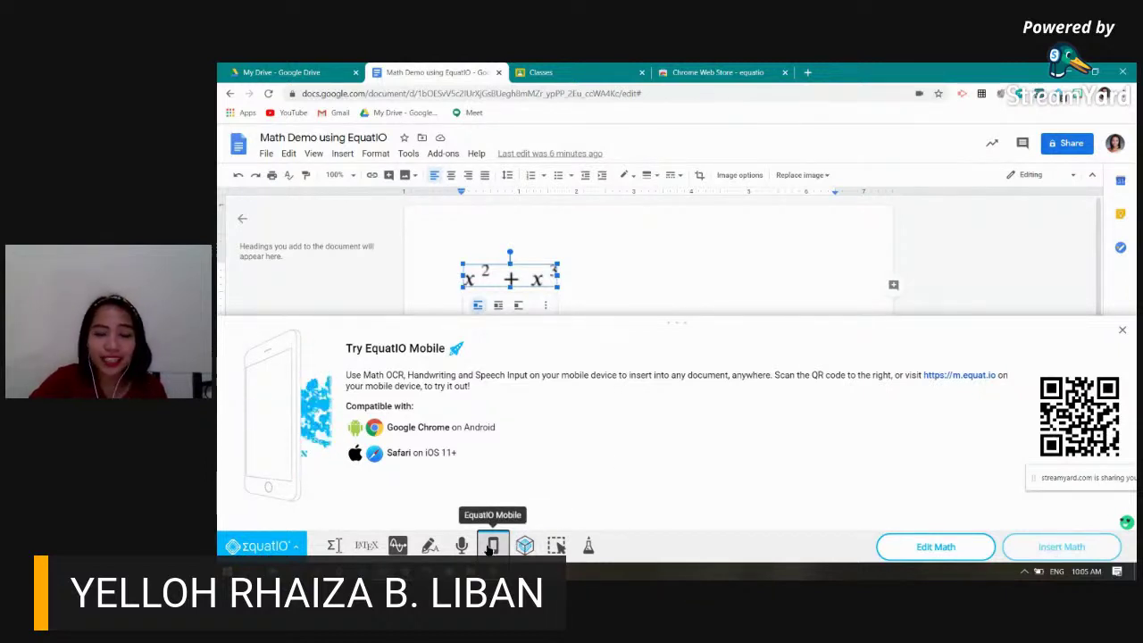
left_click(431, 547)
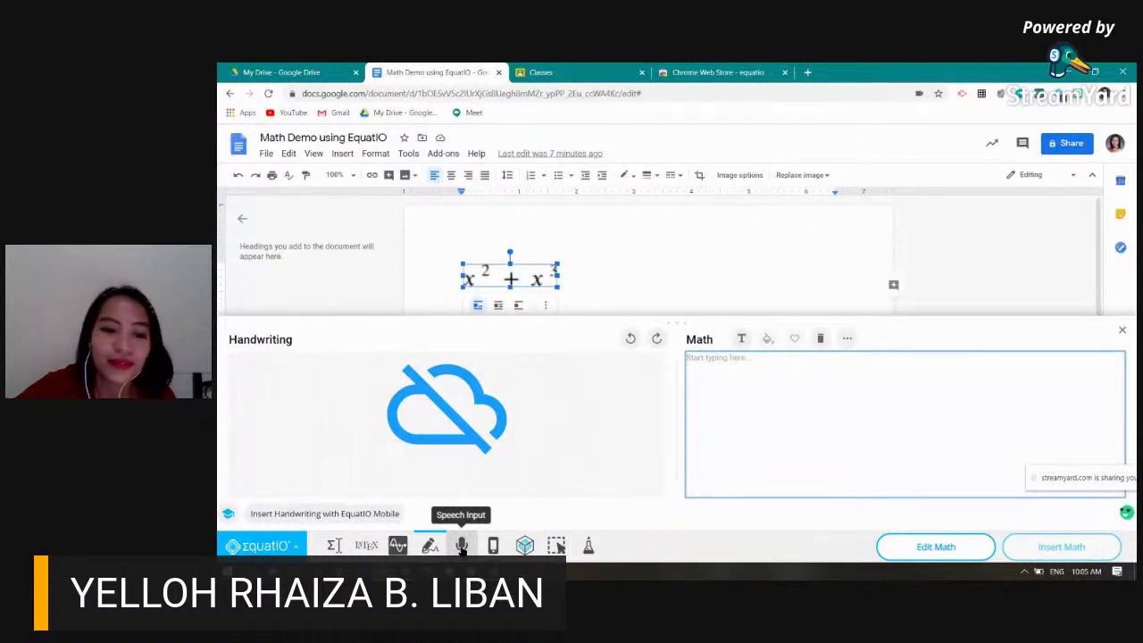
left_click(463, 546)
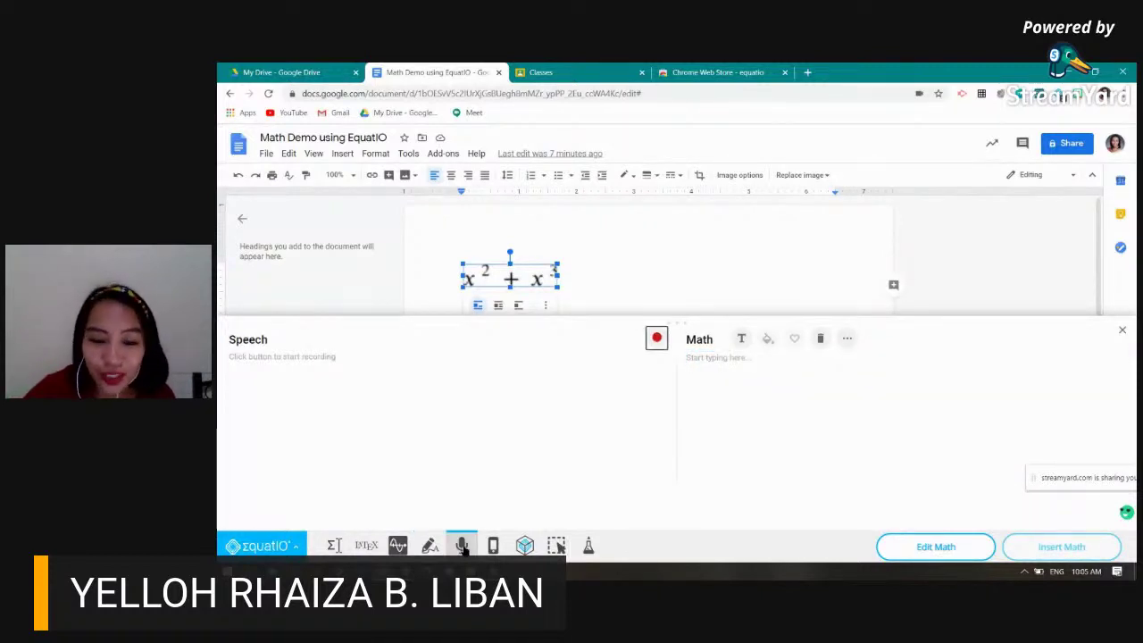
left_click(493, 546)
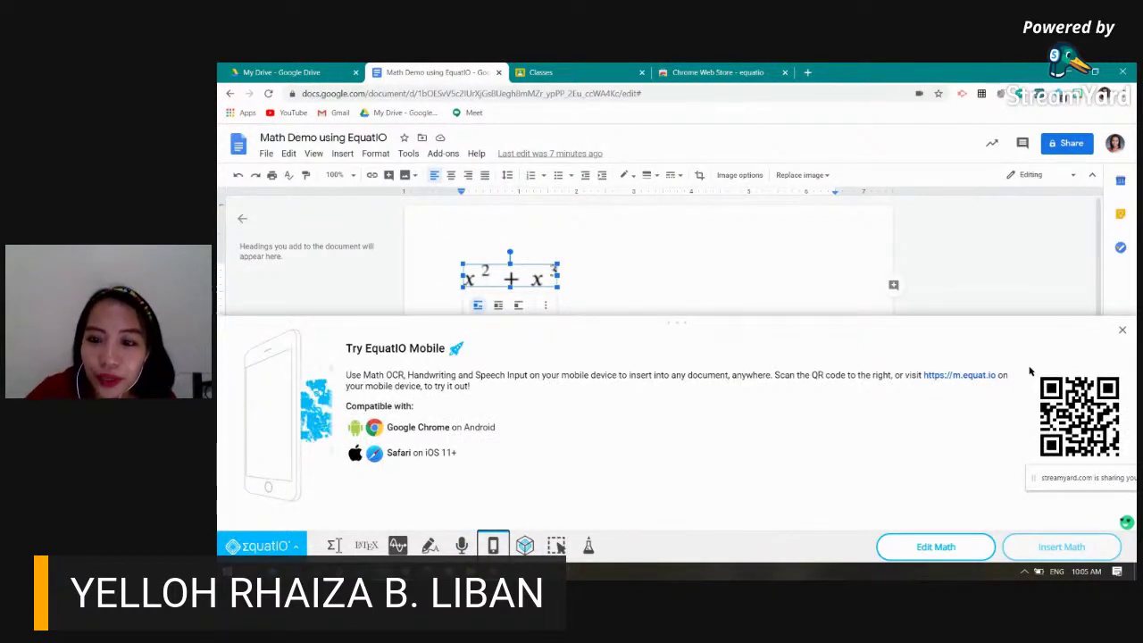
left_click_drag(932, 392, 942, 343)
left_click(934, 384)
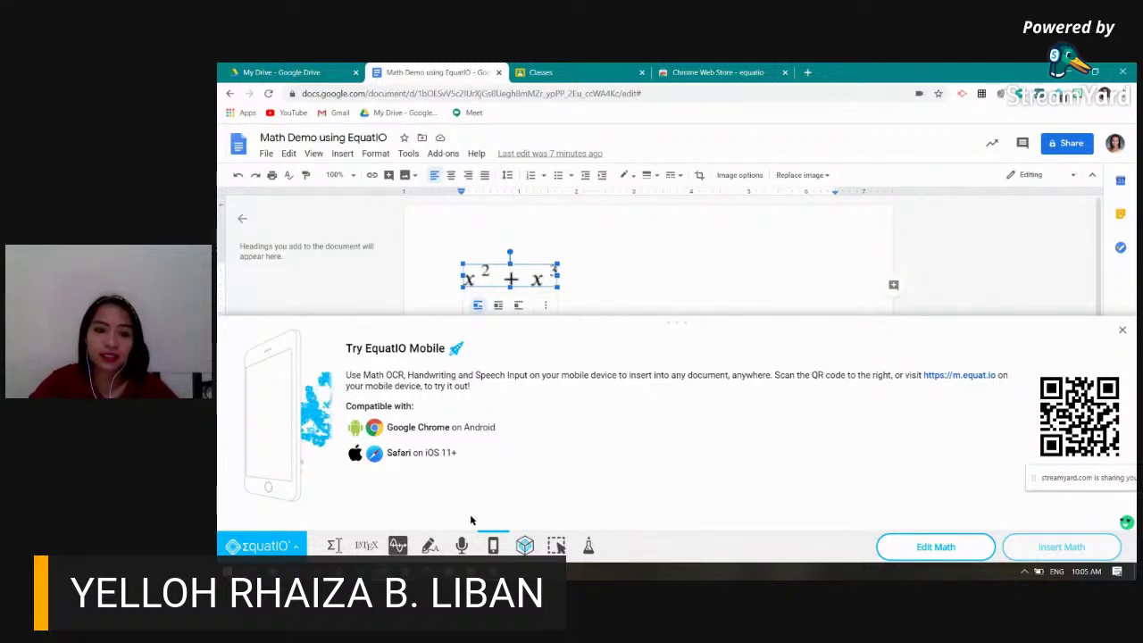
Try to open EquatIO's online space page, and disconnect from the current Wi-Fi network
left_click(525, 546)
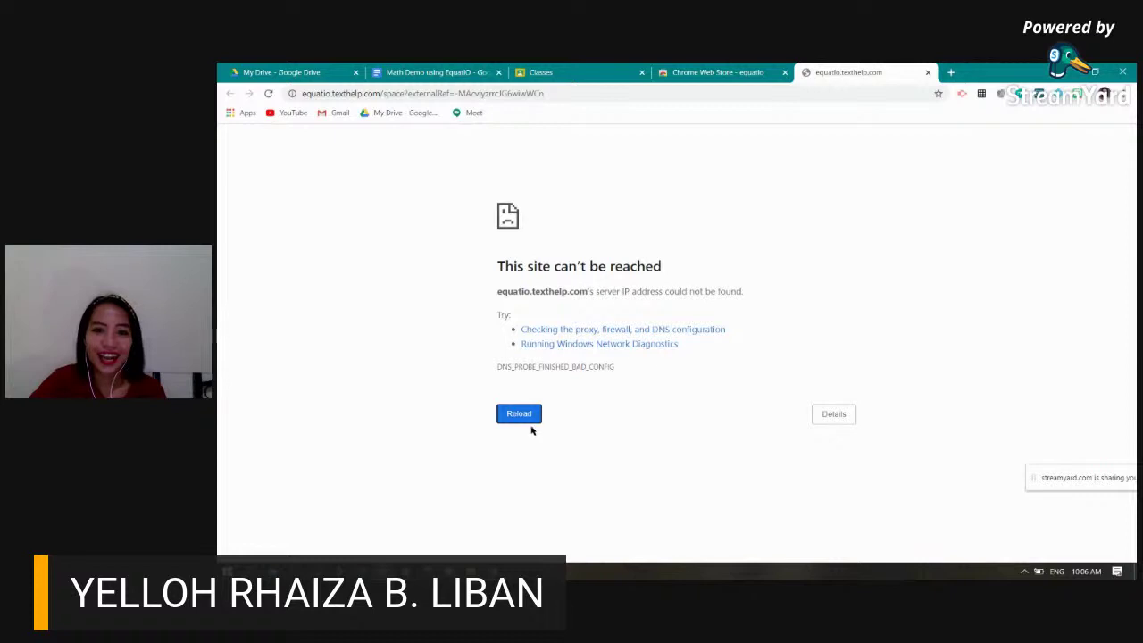
left_click(1023, 569)
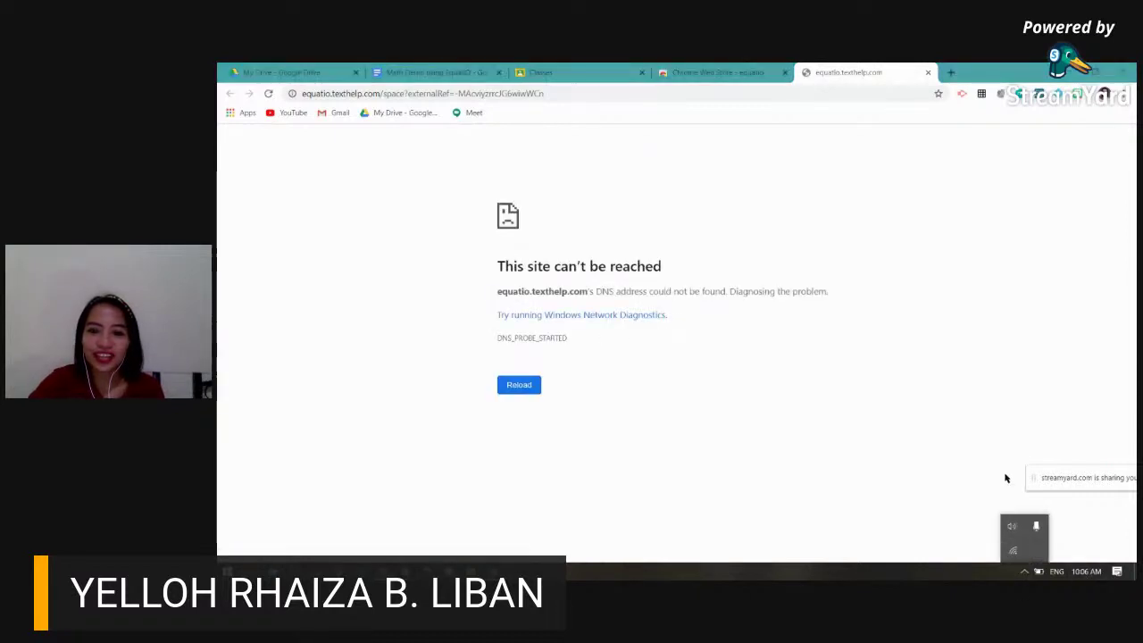
mouse_move(1011, 551)
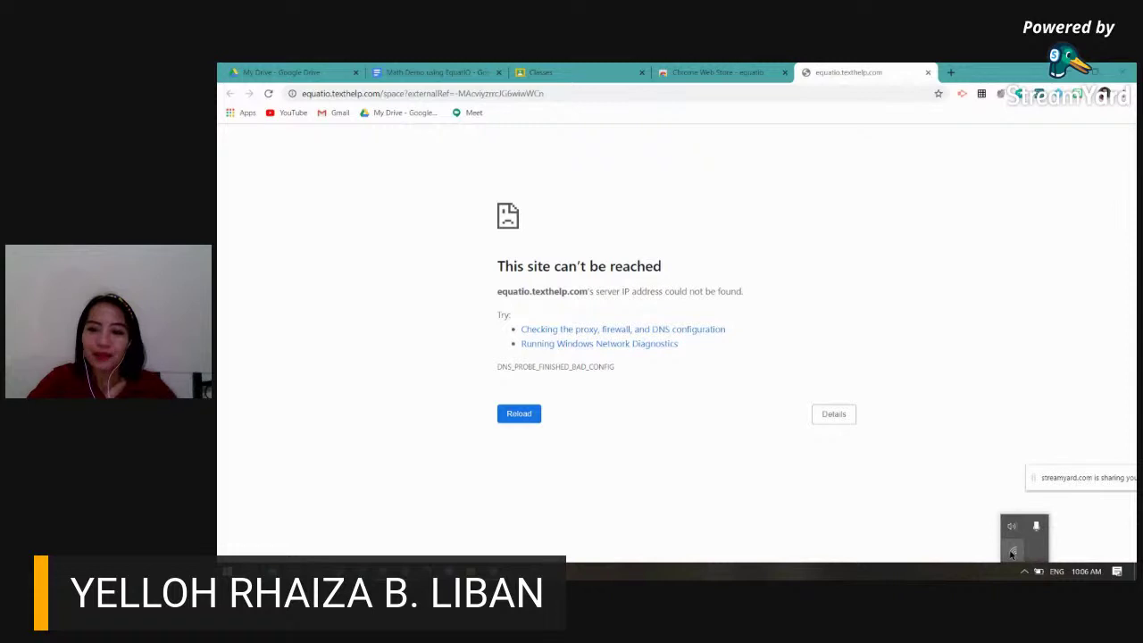
left_click(1012, 552)
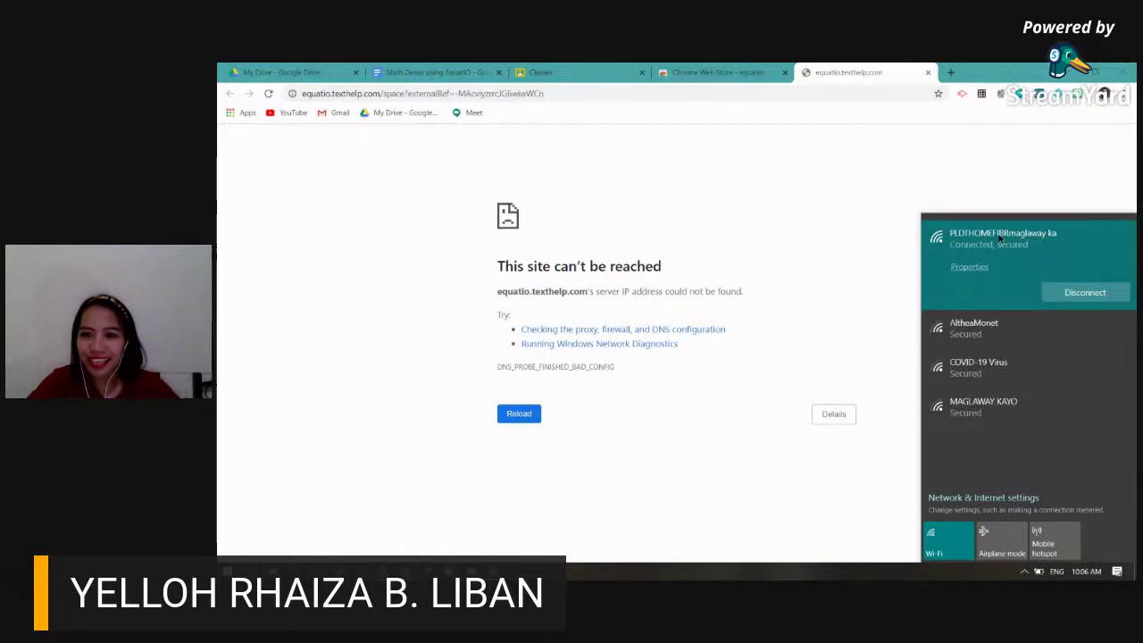
left_click(1073, 296)
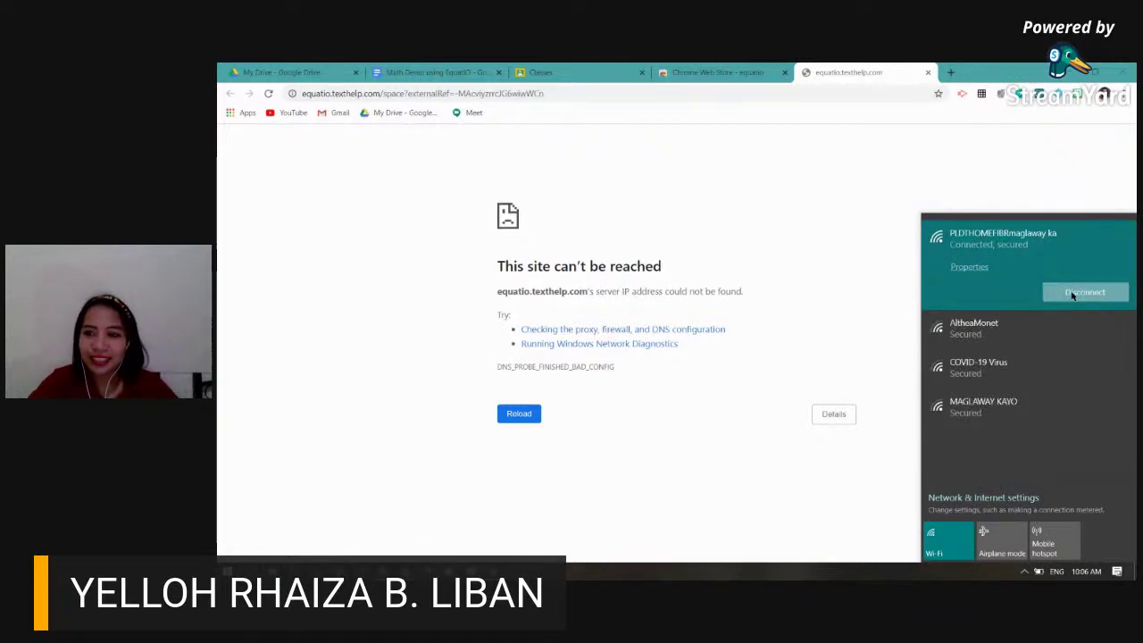
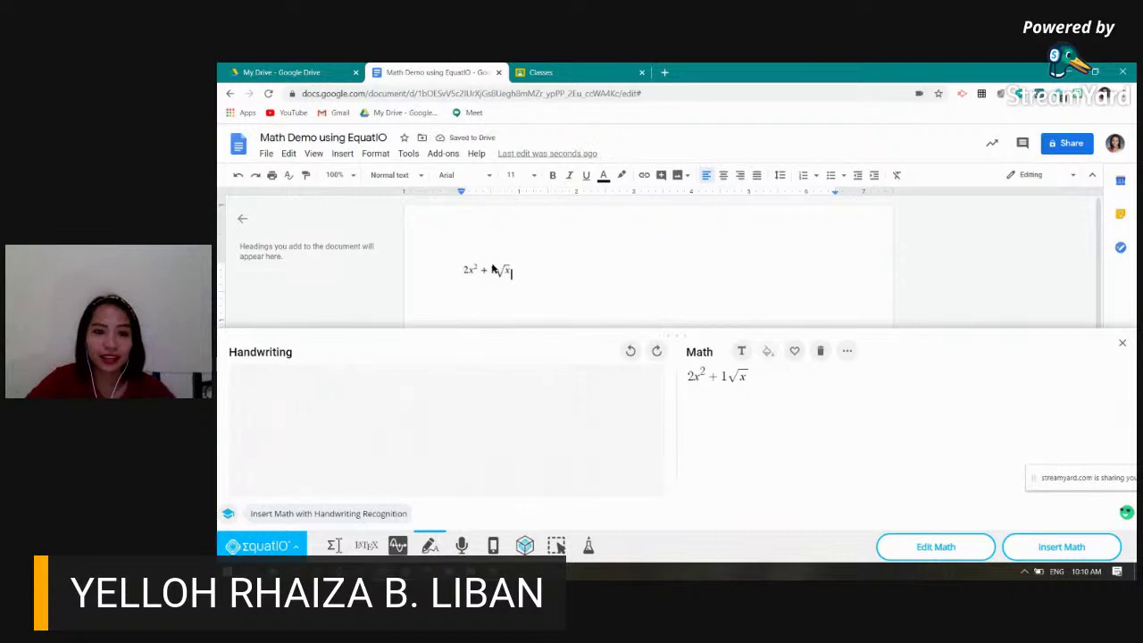
Start a new line below the 2x² + 1√x equation in the document and try handwriting 2x³ on the canvas
key("Return")
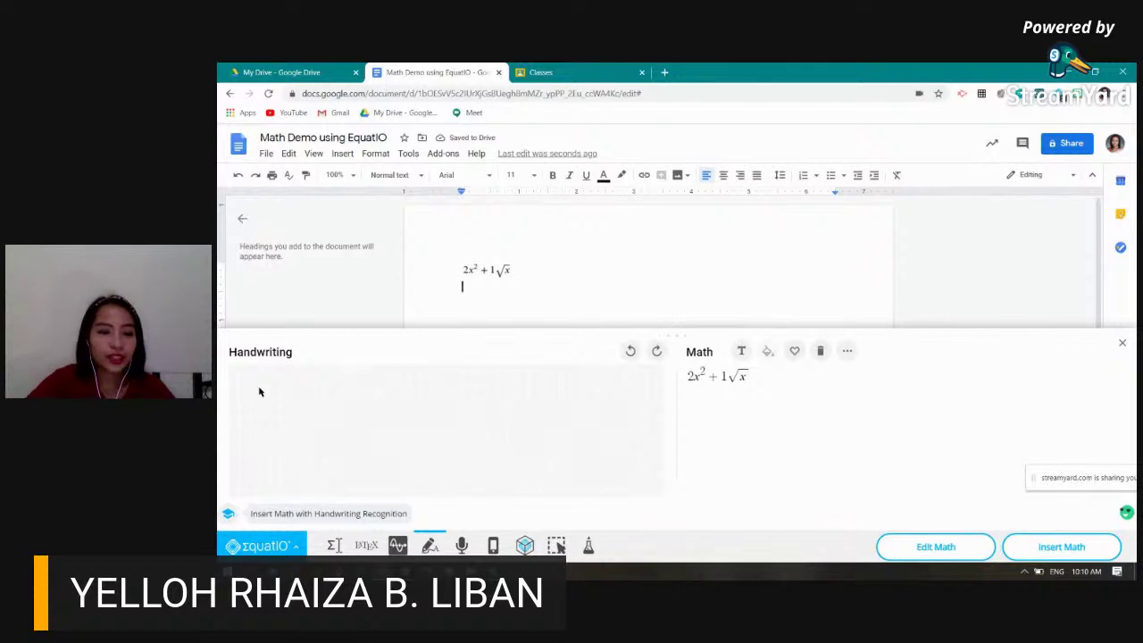
mouse_move(256, 393)
left_mouse_down()
mouse_move(233, 437)
mouse_move(342, 446)
left_mouse_up()
left_click_drag(325, 404, 286, 439)
left_click_drag(327, 378, 314, 414)
left_click_drag(374, 381, 372, 445)
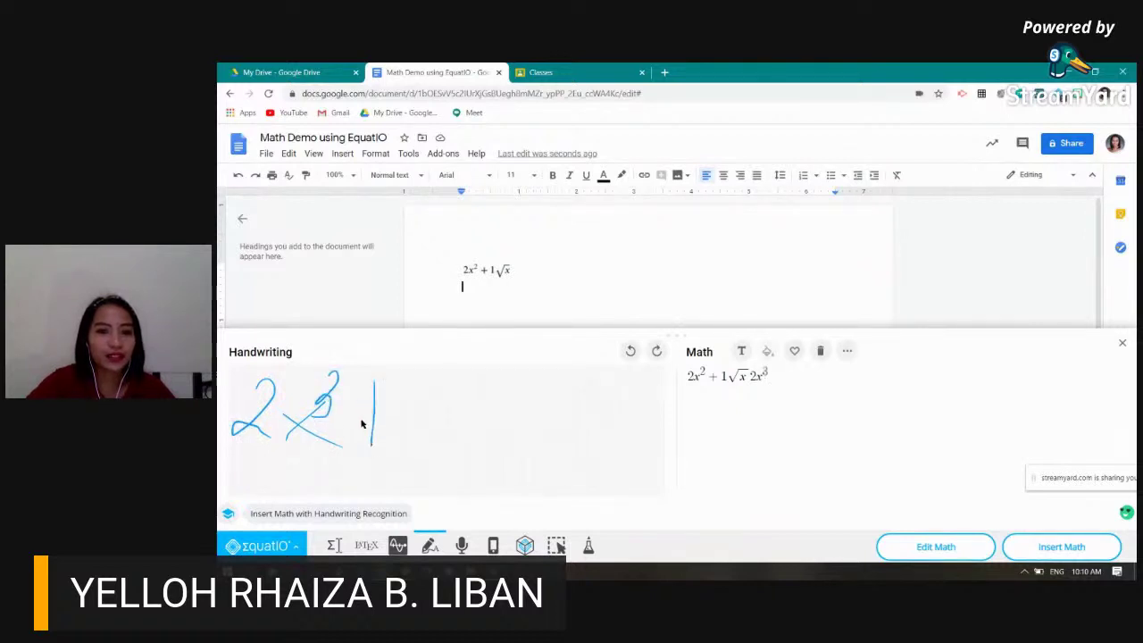
Clear the entire expression from the Math box beside the handwriting canvas
left_click(771, 376)
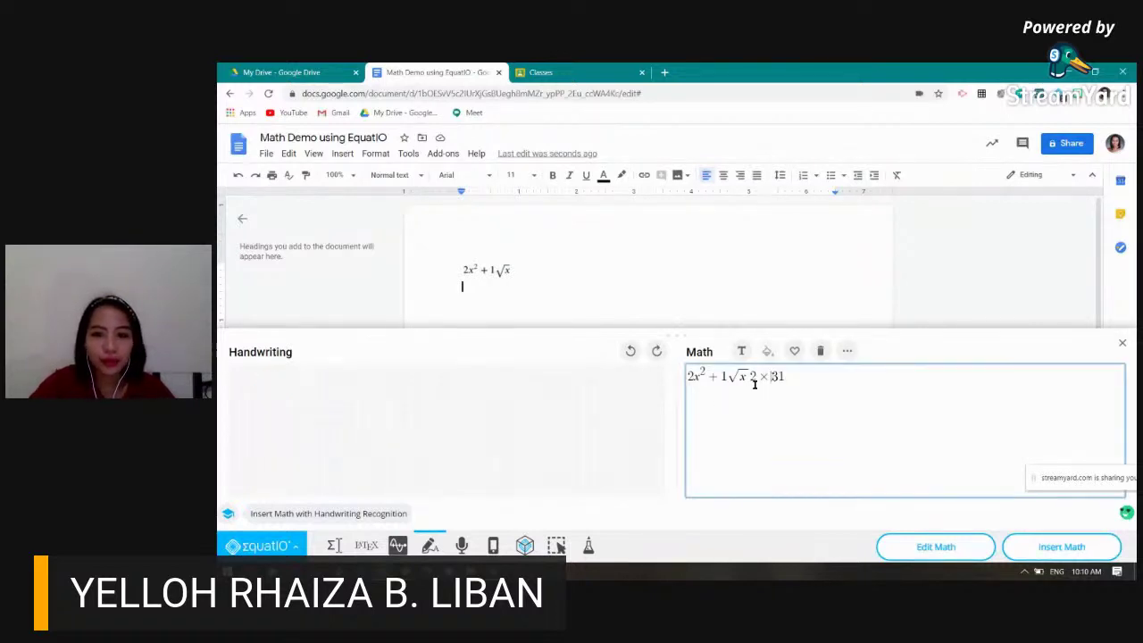
key("BackSpace")
key("BackSpace")
key("BackSpace")
key("BackSpace")
key("BackSpace")
key("BackSpace")
key("BackSpace")
key("BackSpace")
key("BackSpace")
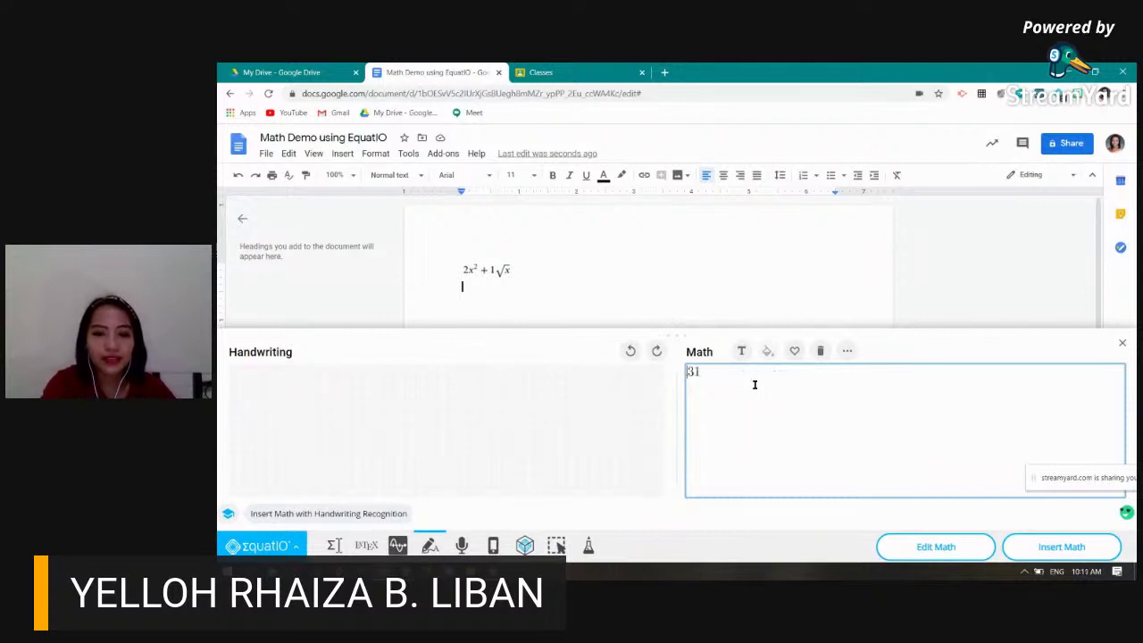
key("Delete")
key("Delete")
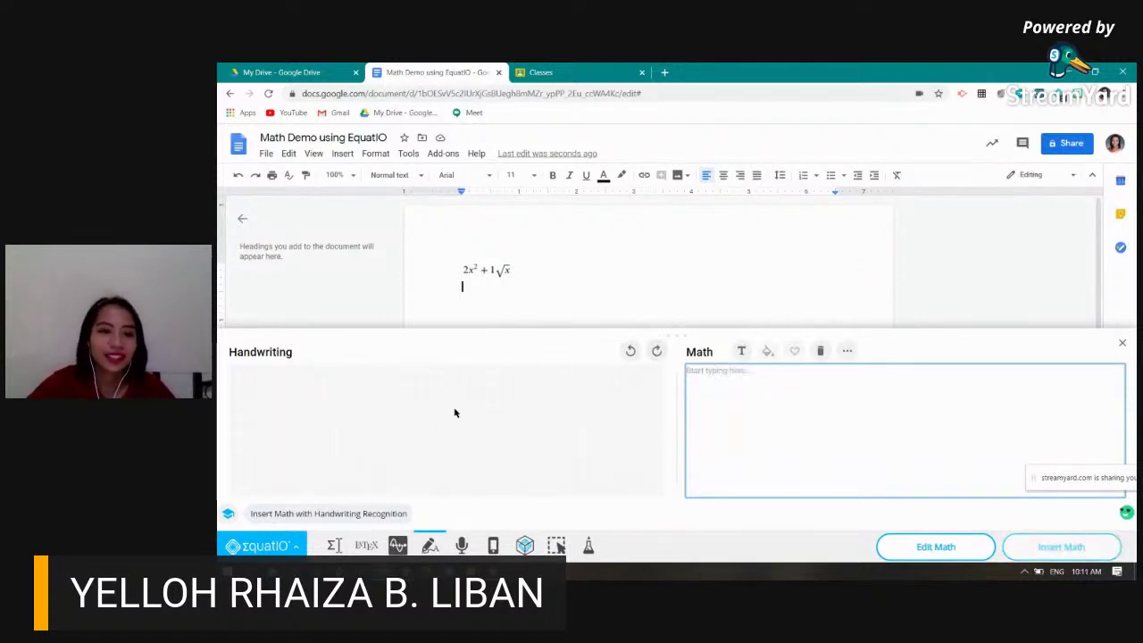
Handwrite 2x³ + 4x² + x = 0 on the canvas, correcting the second exponent, and insert the equation into the document
mouse_move(272, 393)
left_mouse_down()
mouse_move(273, 438)
mouse_move(333, 440)
mouse_move(312, 437)
left_mouse_up()
left_click_drag(347, 373, 344, 414)
mouse_move(399, 387)
left_mouse_down()
mouse_move(383, 448)
mouse_move(400, 423)
mouse_move(450, 426)
mouse_move(433, 452)
mouse_move(484, 443)
mouse_move(454, 459)
left_mouse_up()
mouse_move(473, 393)
left_mouse_down()
mouse_move(517, 438)
mouse_move(537, 423)
mouse_move(569, 453)
mouse_move(541, 461)
mouse_move(591, 449)
mouse_move(600, 433)
mouse_move(614, 456)
mouse_move(620, 413)
left_mouse_up()
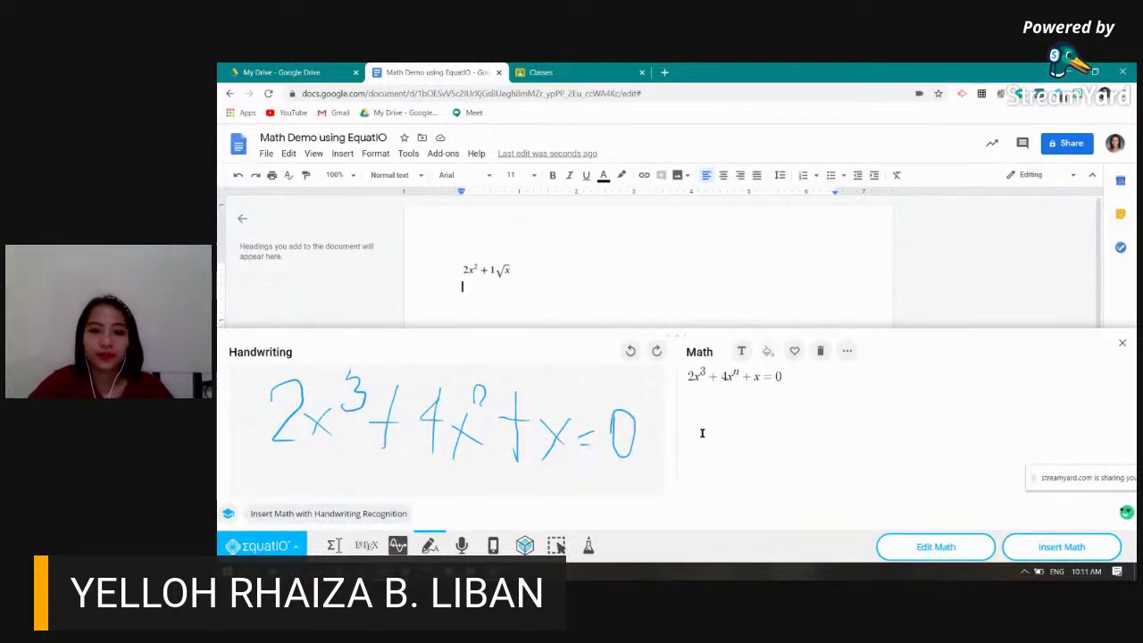
left_click_drag(480, 408, 489, 407)
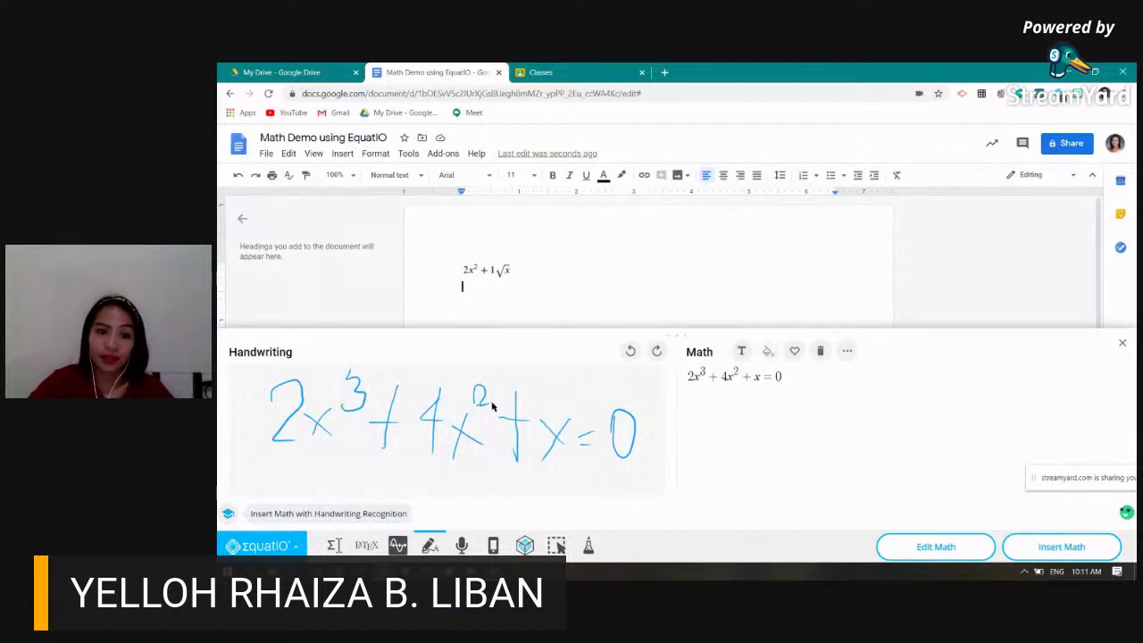
left_click(1061, 547)
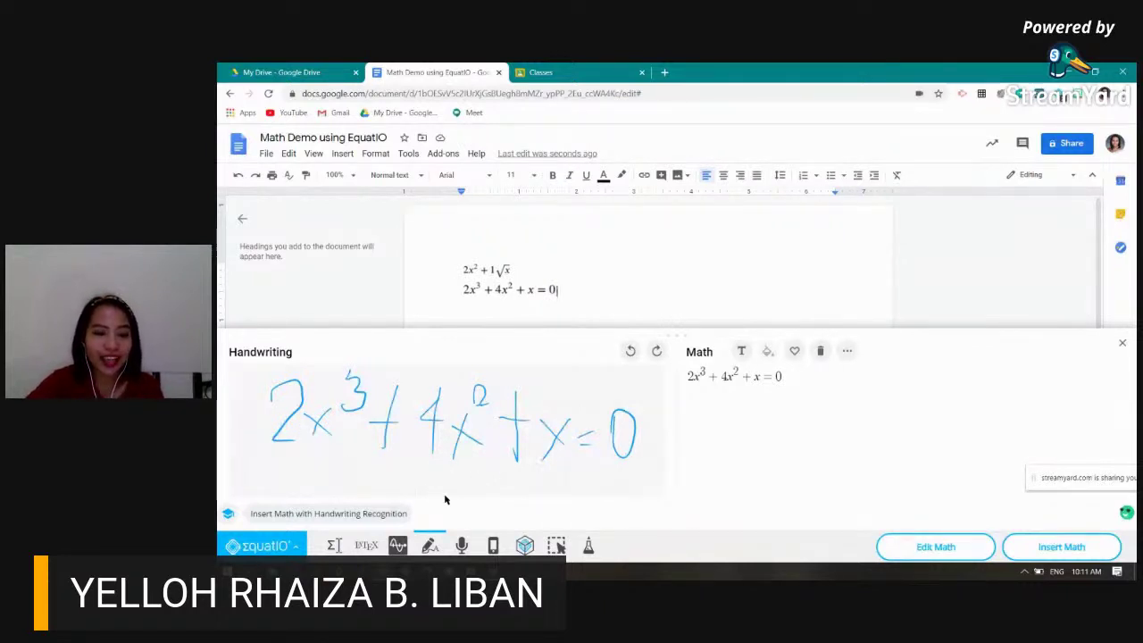
In the Equation Editor, replace the existing expression with the predicted quadratic formula by entering "quad"
left_click(334, 547)
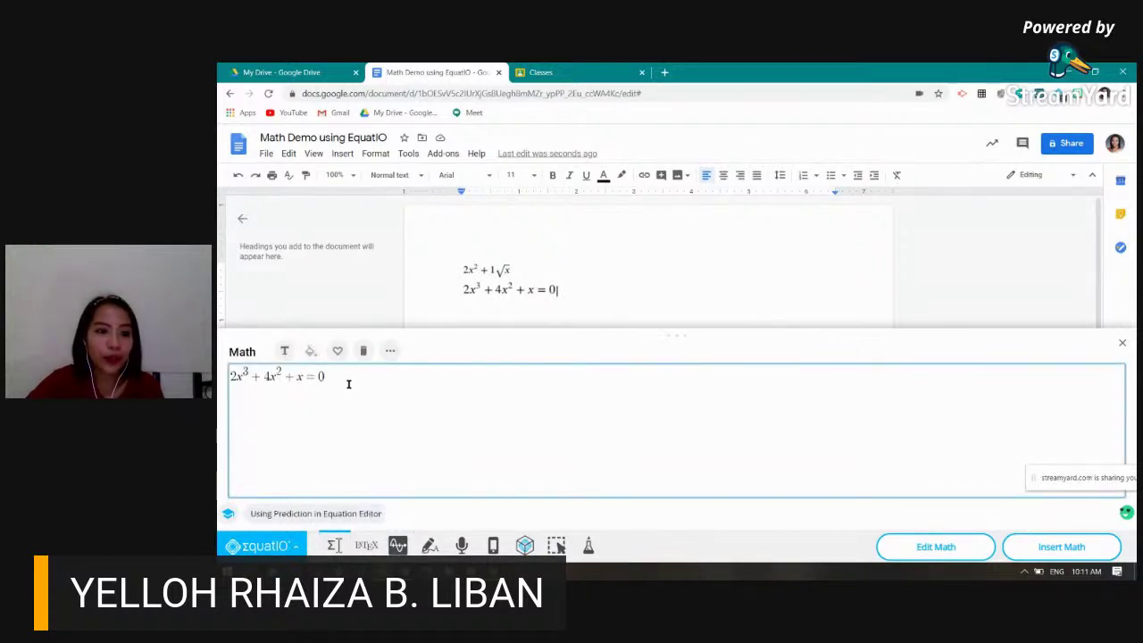
left_click_drag(347, 381, 215, 379)
type("quad")
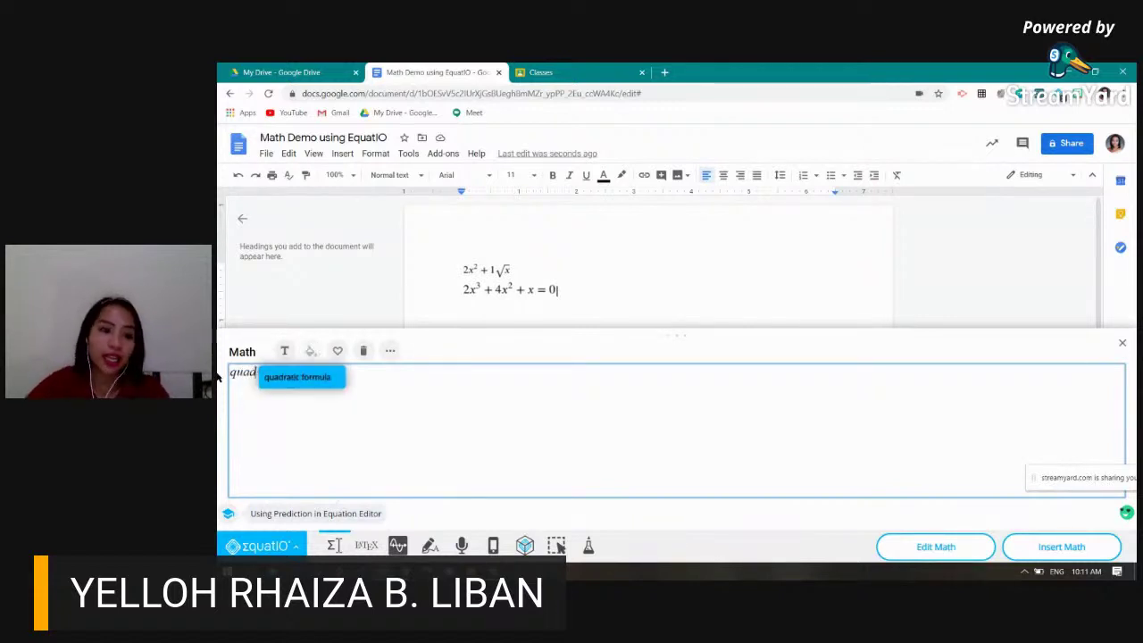
left_click(306, 379)
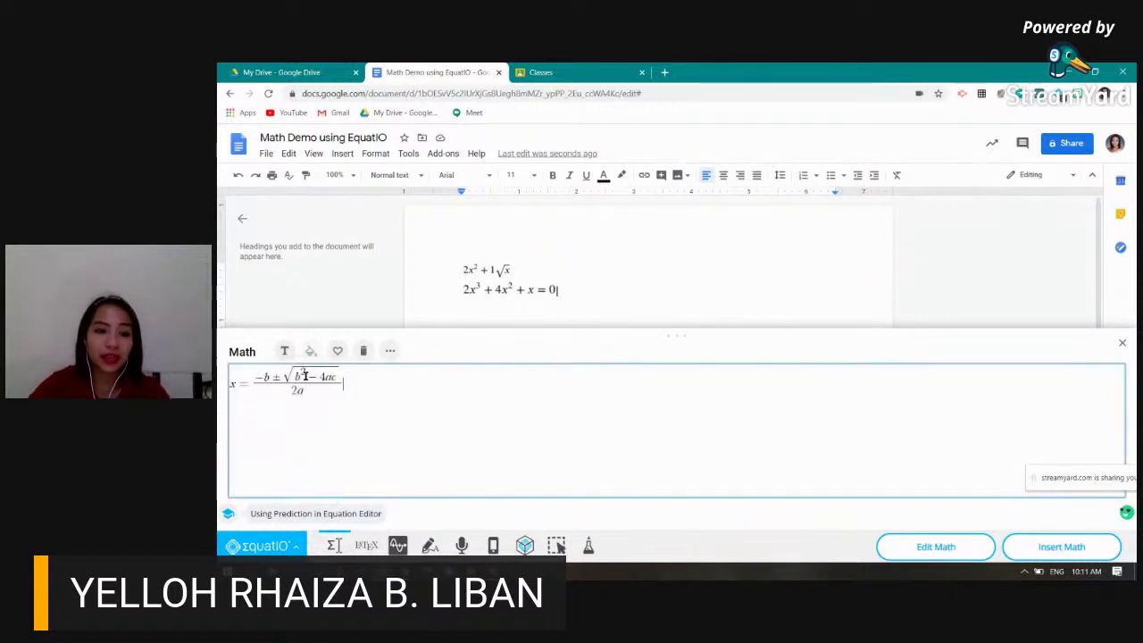
Add Charles's Law on a new line below the quadratic formula using the equation prediction for "ch"
key("Return")
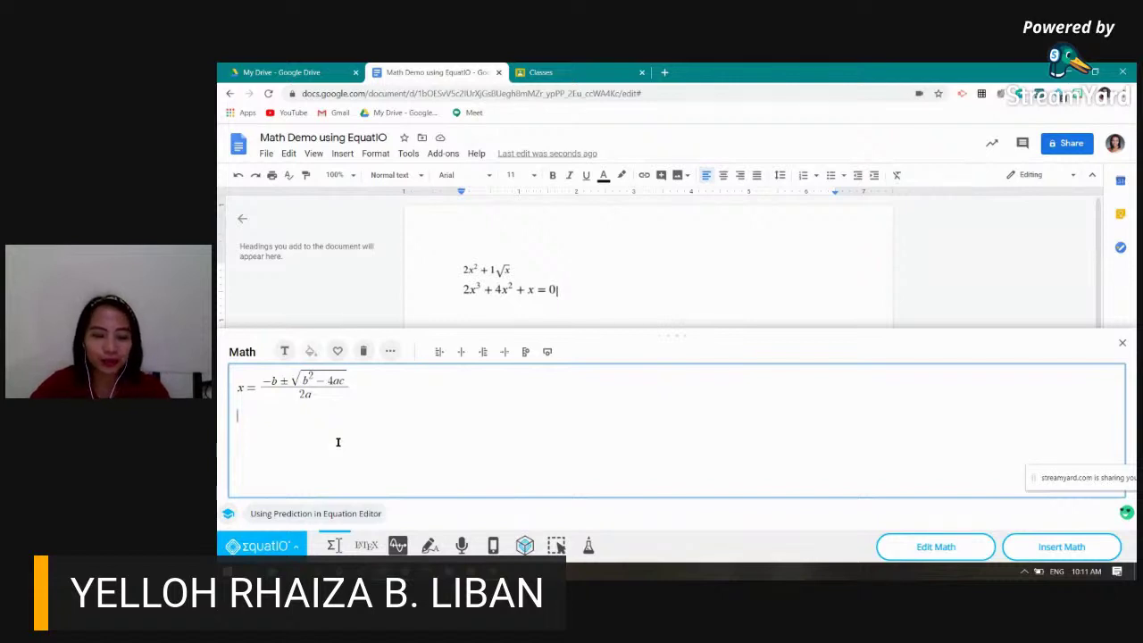
type("h")
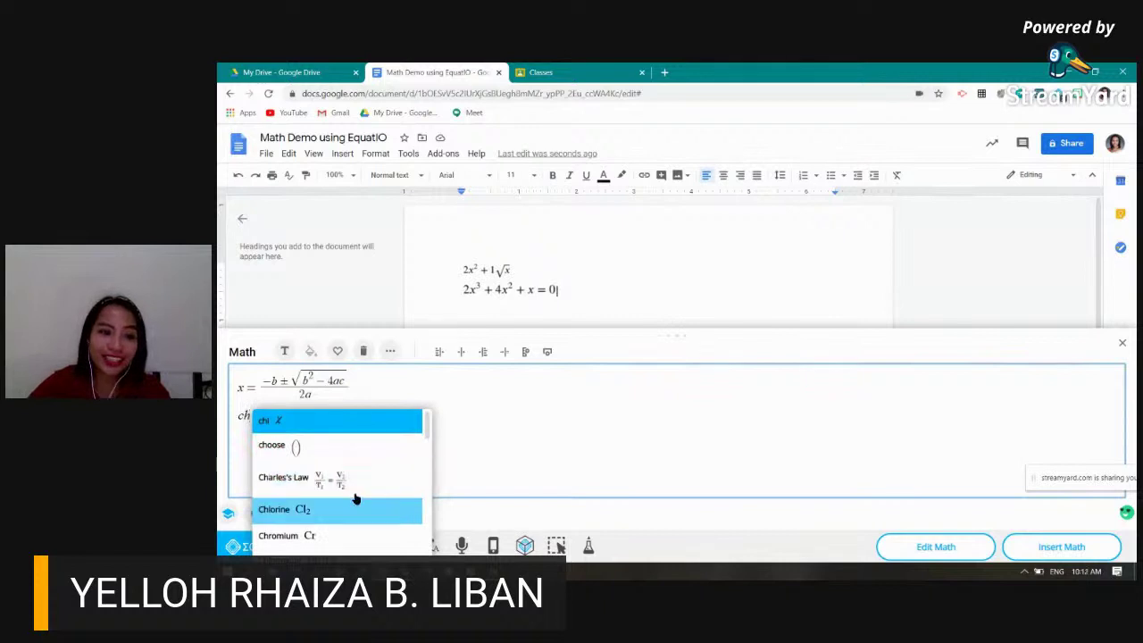
scroll(358, 488, "down", 1)
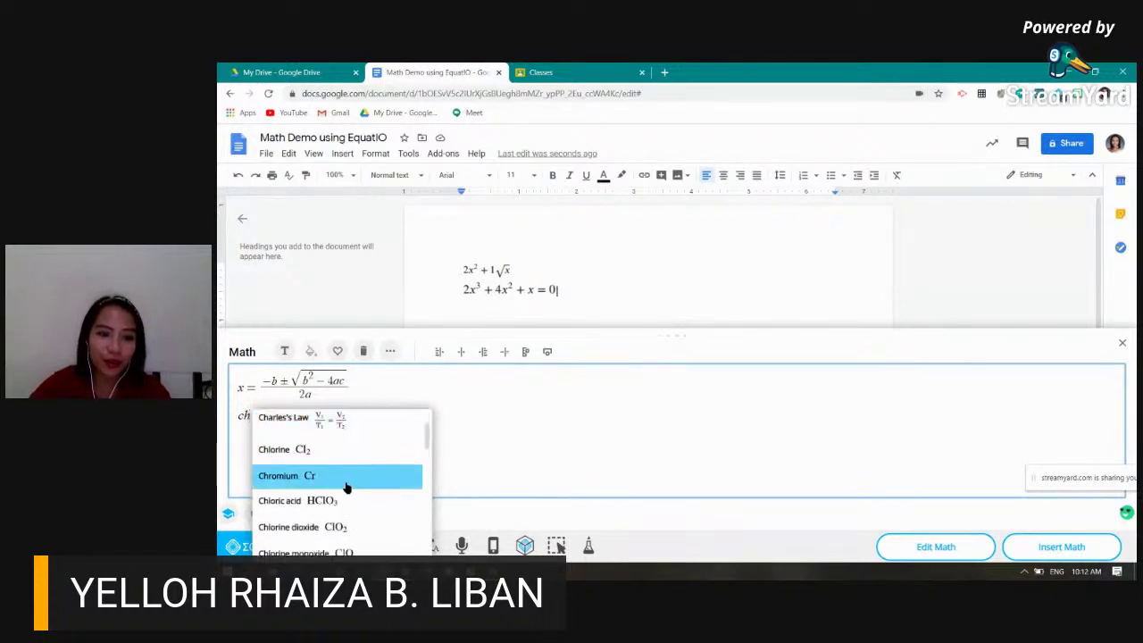
left_click(361, 421)
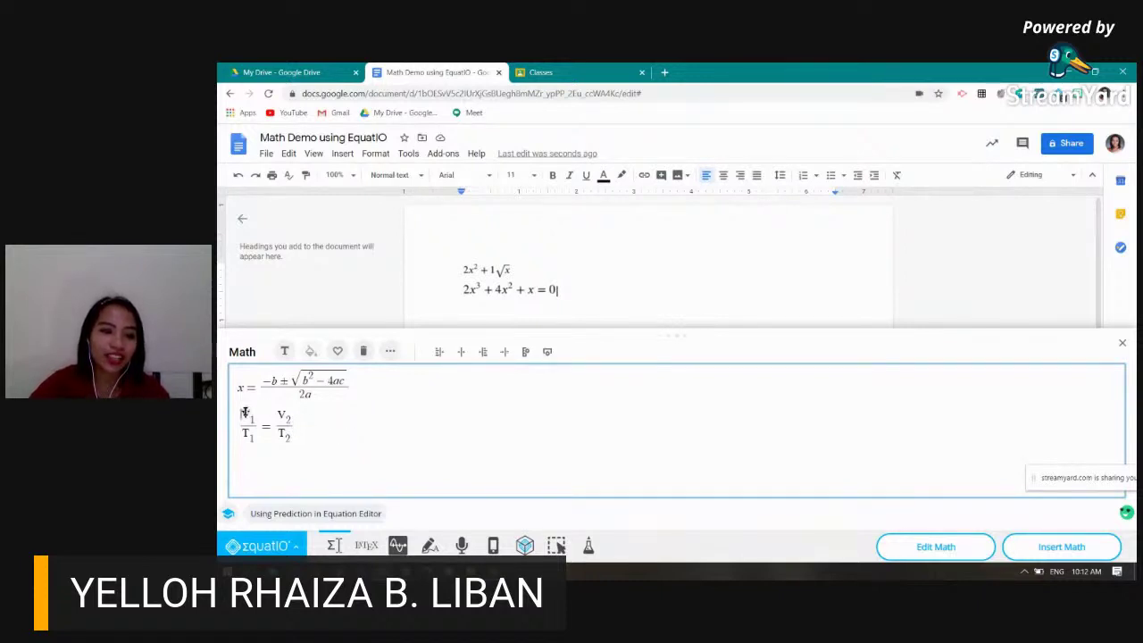
In the Charles's Law equation, replace V₁'s letter with 3, T₁'s with 5 and V₂'s with 6, keeping the subscripts
type("3")
left_click(255, 450)
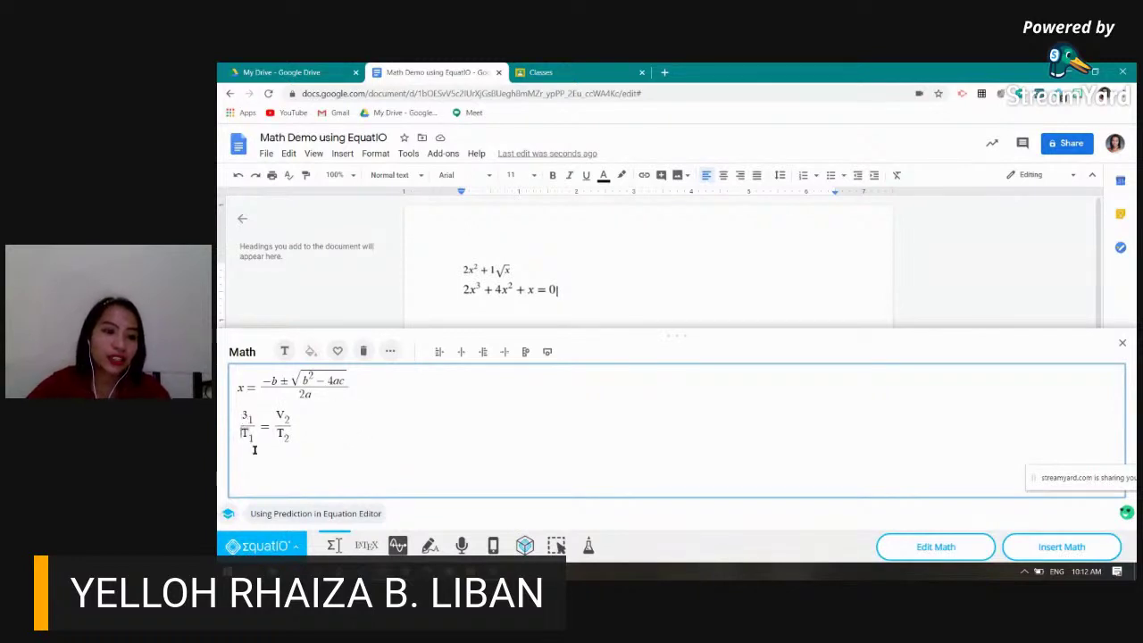
type("5")
key("Tab")
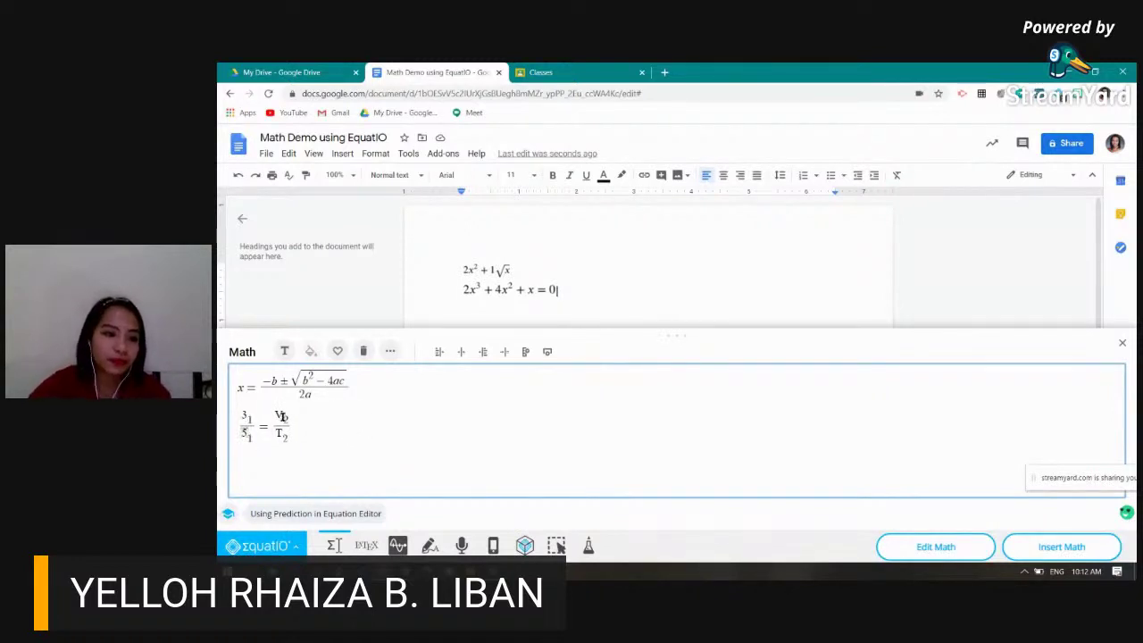
key("BackSpace")
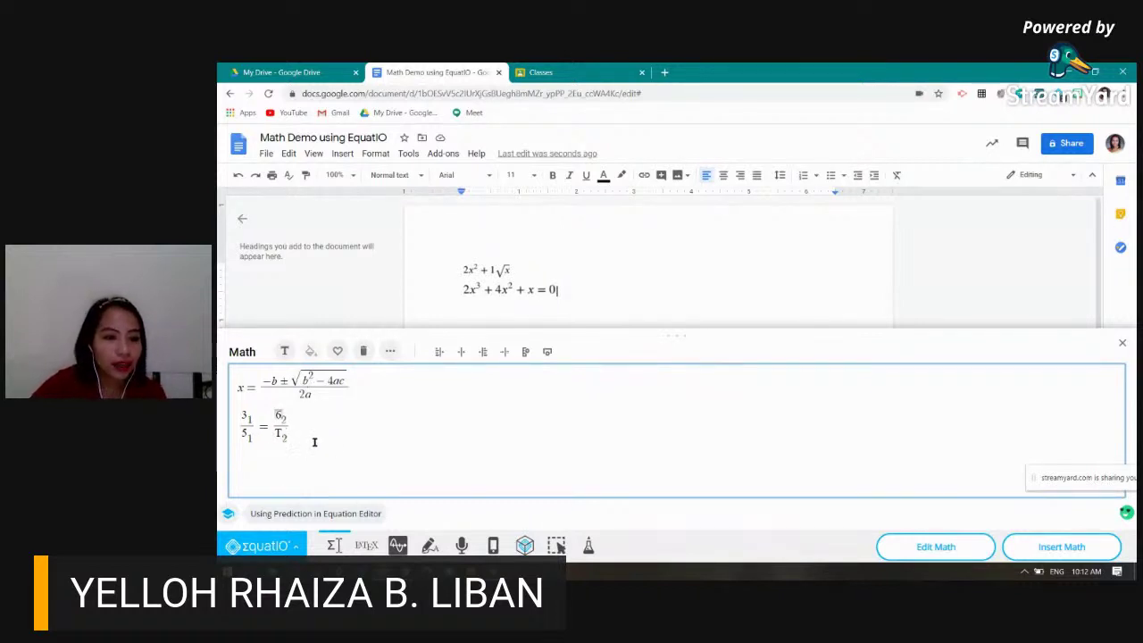
In the quadratic formula, replace both b's with 5, keeping the square under the root, and replace the a under the root with 4
left_click(272, 382)
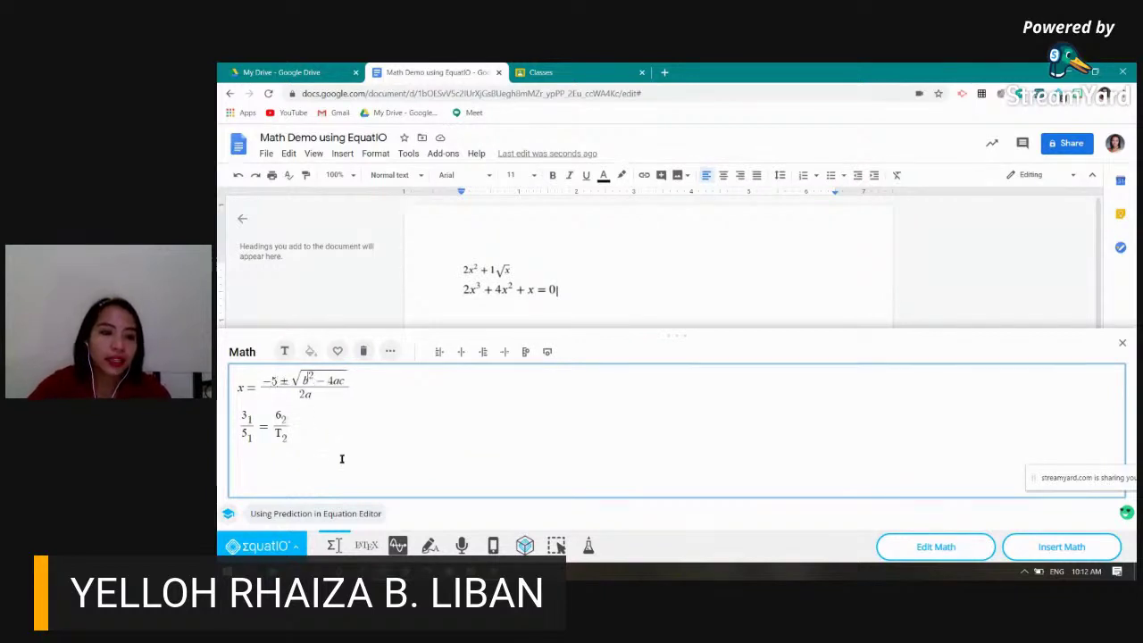
key("Right")
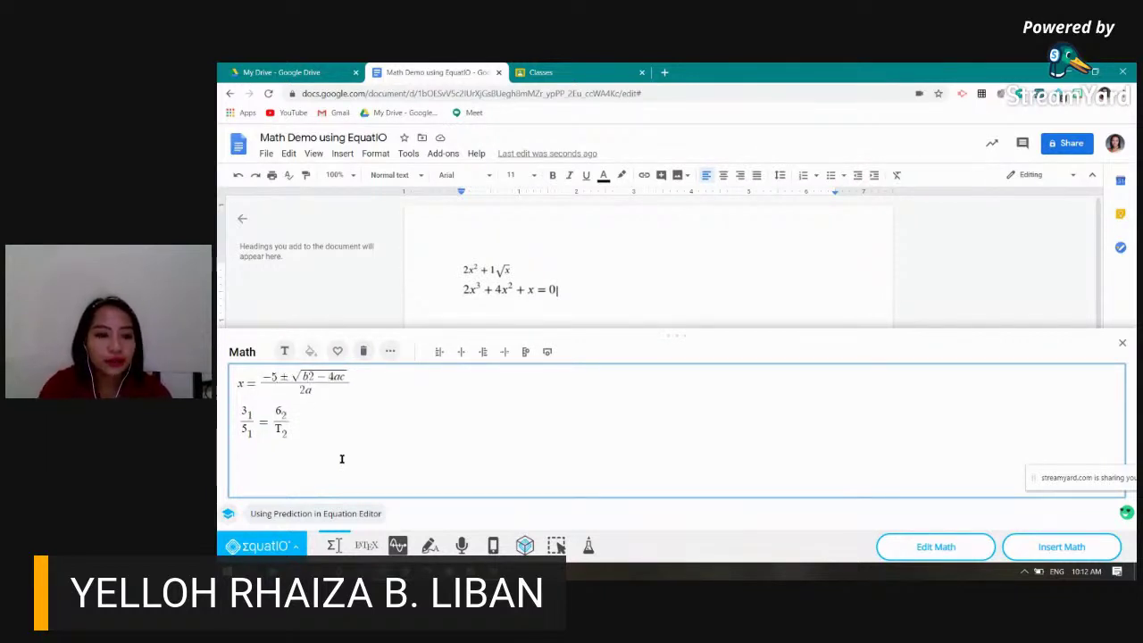
key("Right")
key("Left")
key("Delete")
type("5")
key("Right")
key("Right")
key("Right")
key("Right")
key("Right")
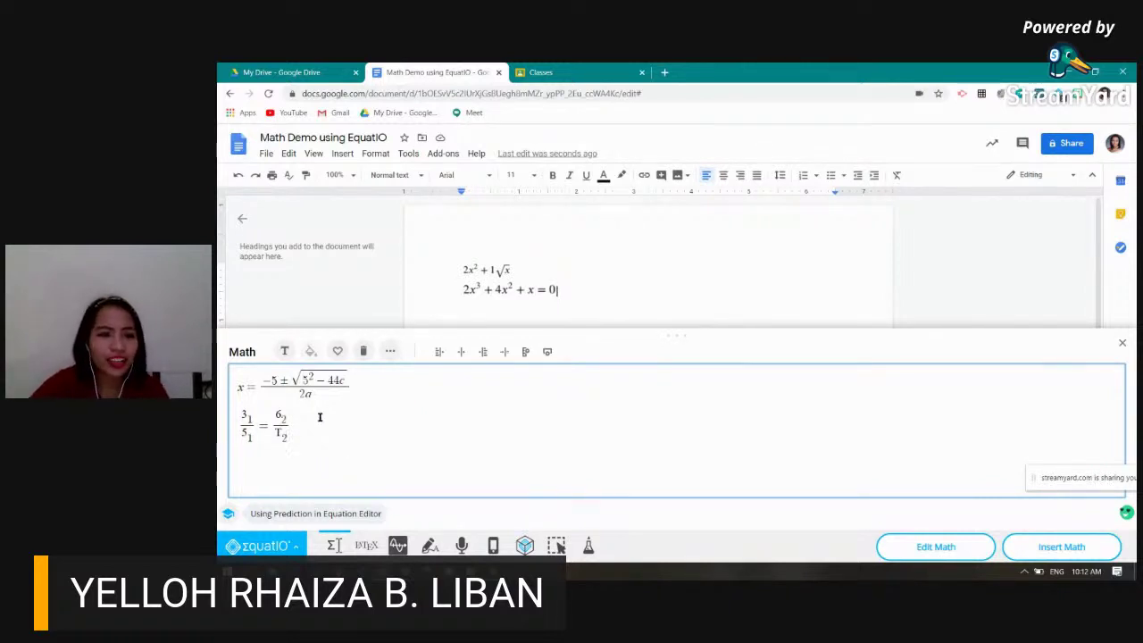
Insert the edited quadratic formula and Charles's Law equations into the document and reduce the height of the EquatIO panel
key("ctrl+a")
left_click(390, 416)
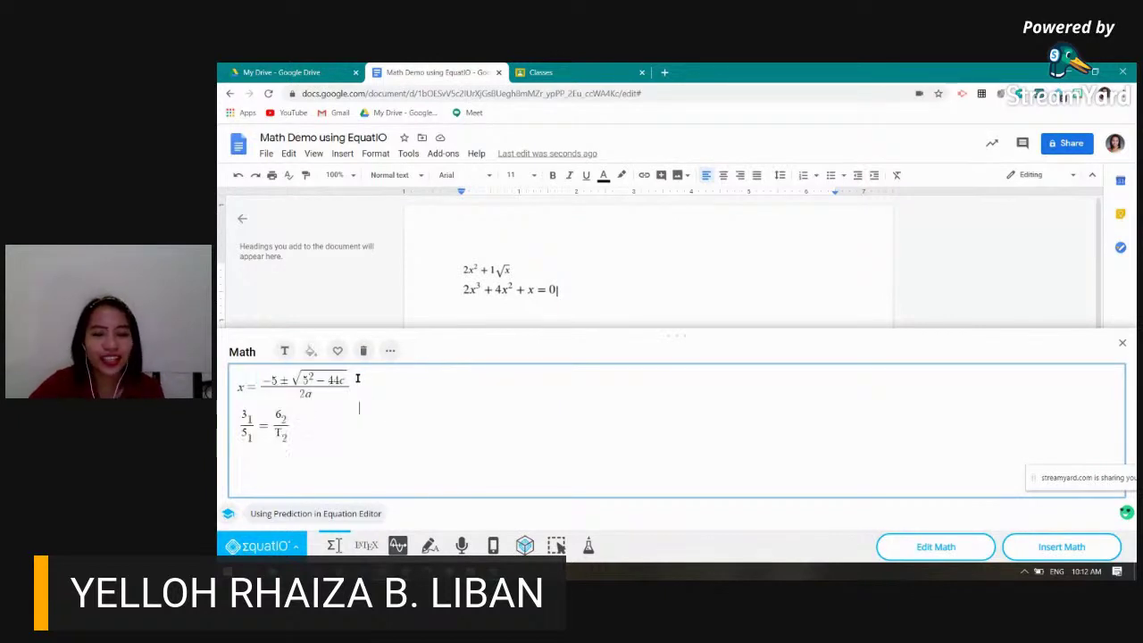
left_click(1072, 547)
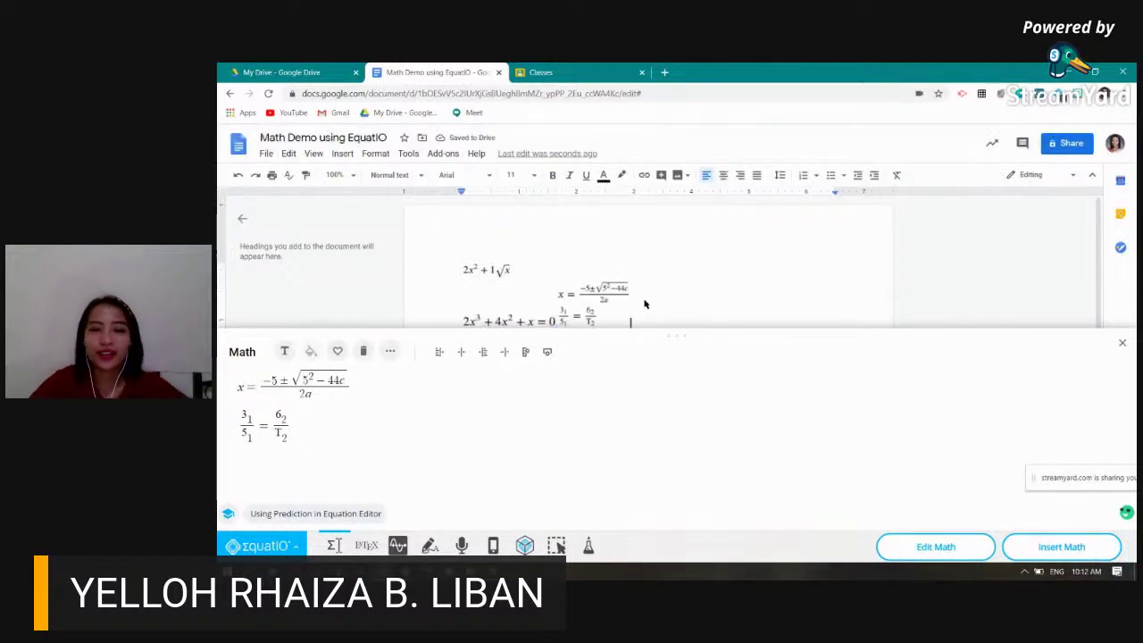
left_click_drag(674, 335, 675, 382)
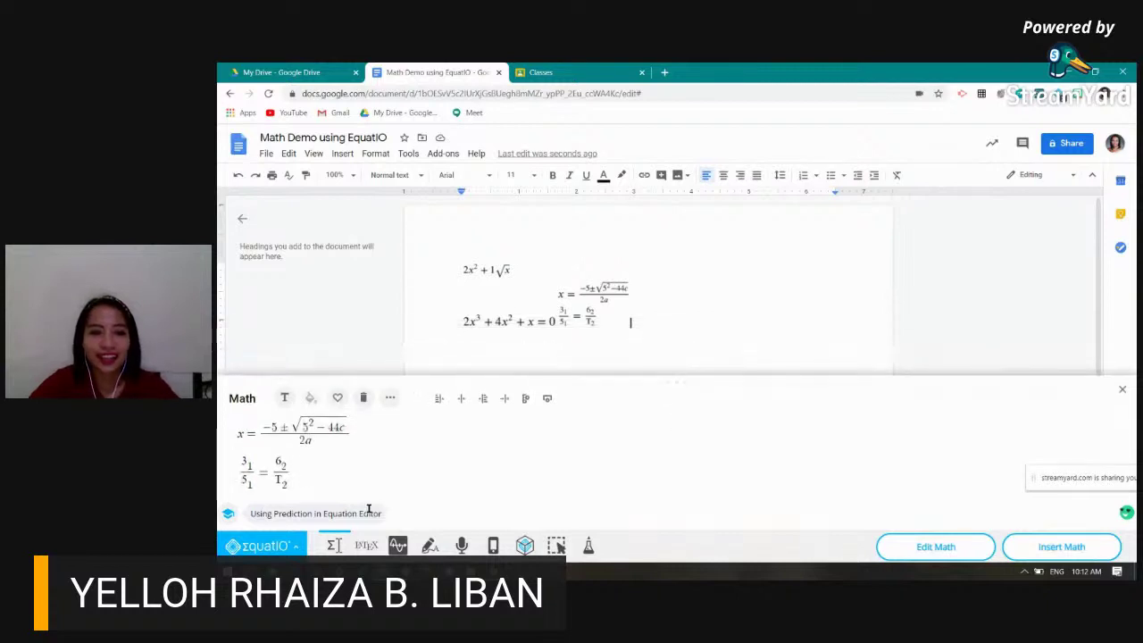
Clear both equations from the Math box of the Equation Editor
left_click_drag(312, 484, 526, 443)
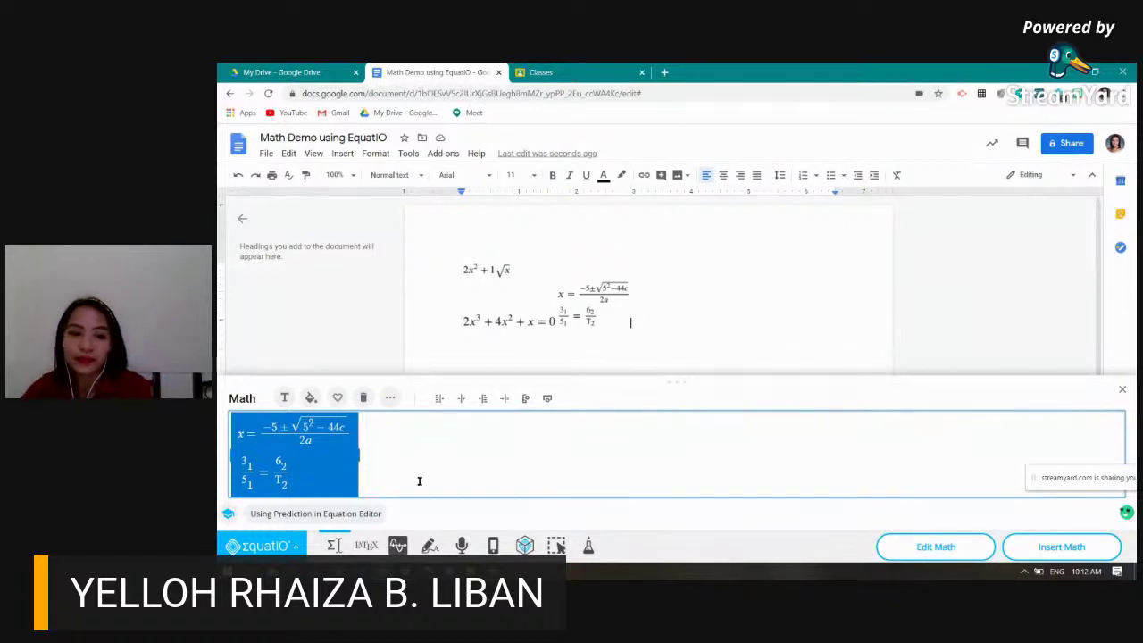
left_click(390, 471)
left_click_drag(343, 487, 237, 430)
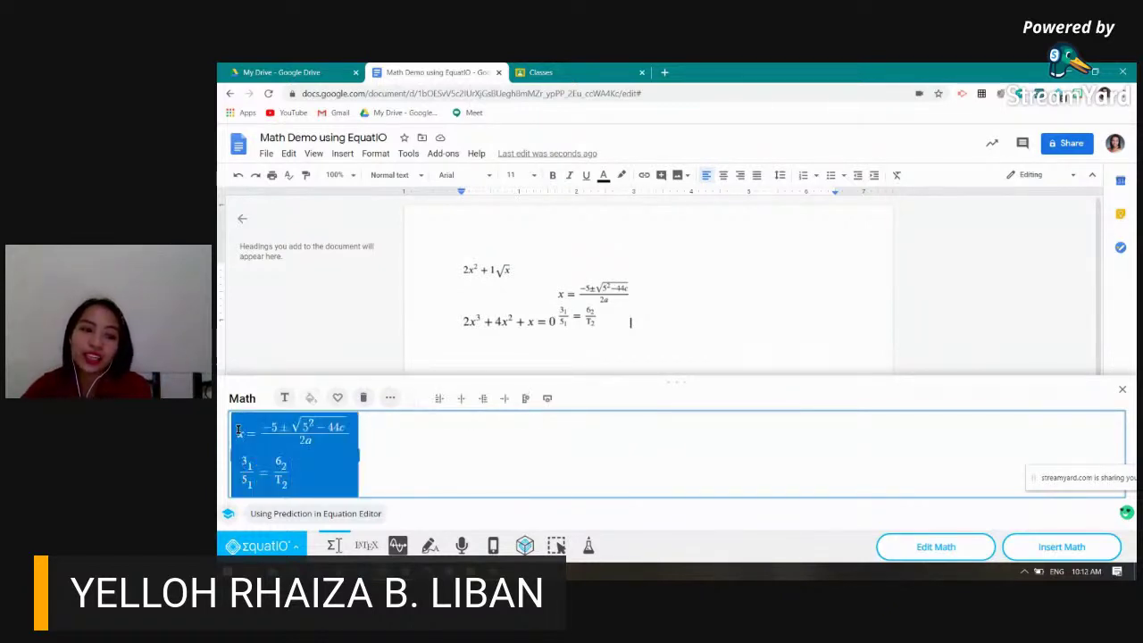
key("BackSpace")
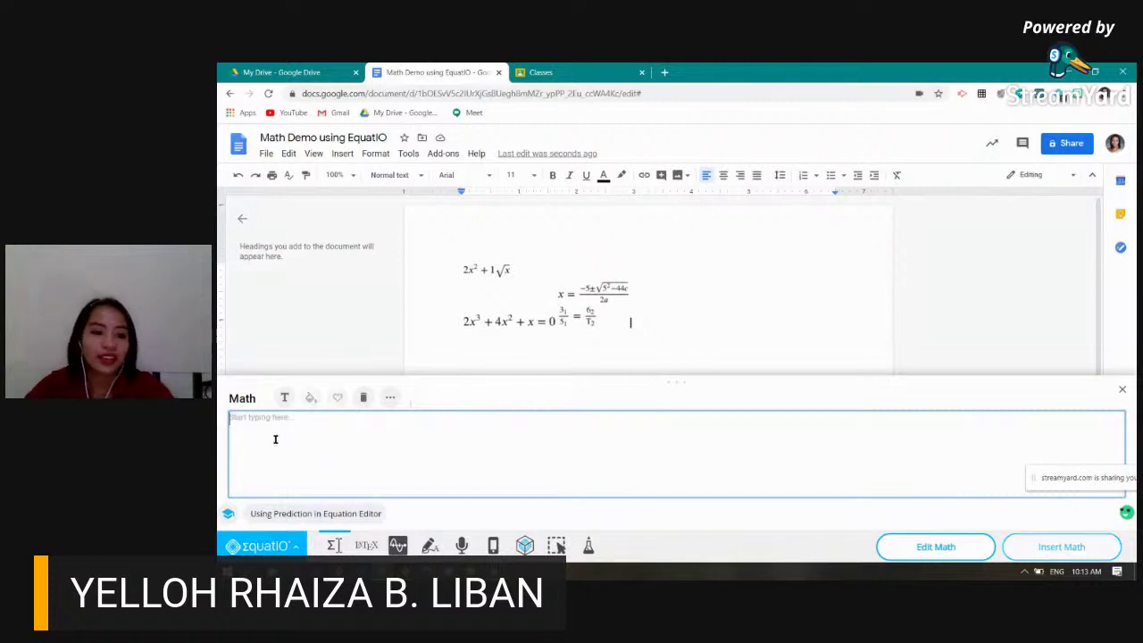
Build √4 in the Math box from the predicted "radical" symbol and insert it after the equations in the document
type("radical")
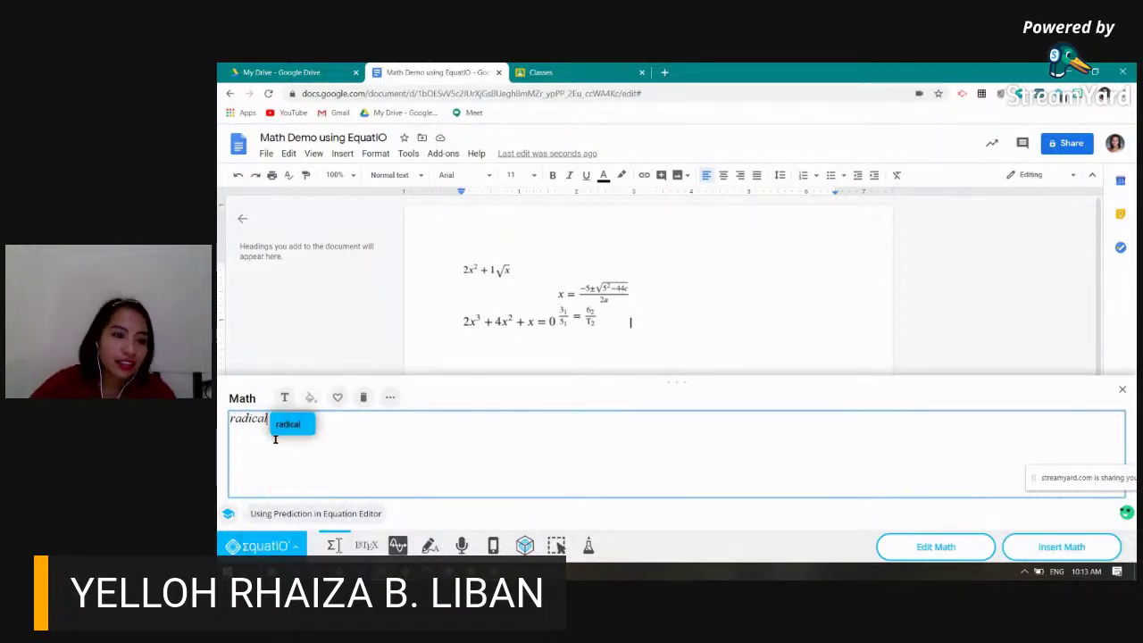
left_click(282, 426)
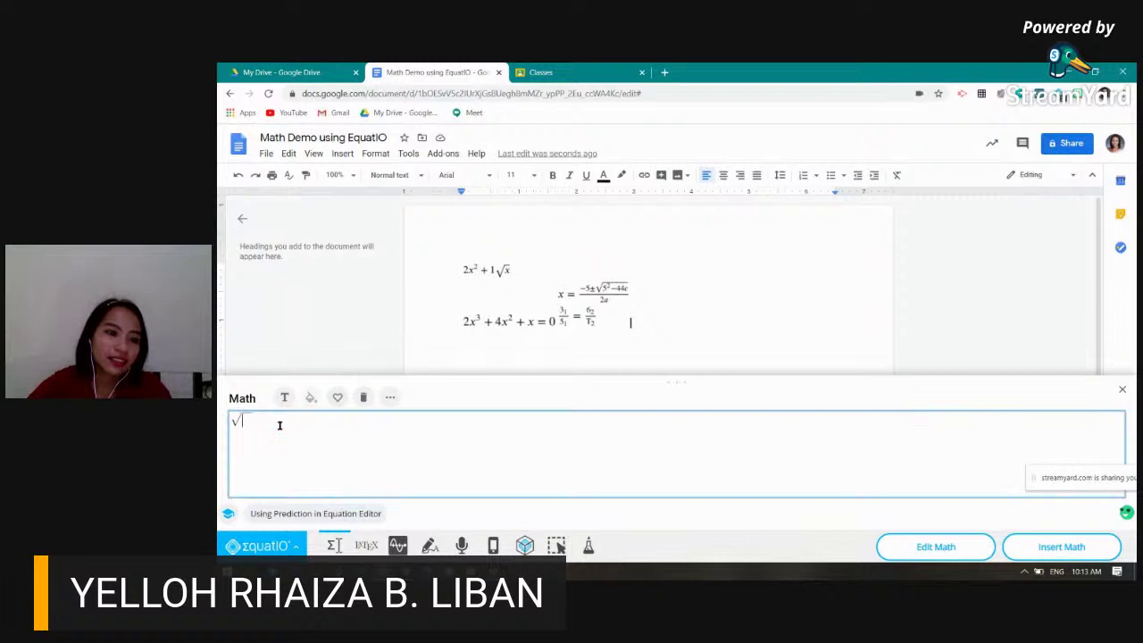
type("4")
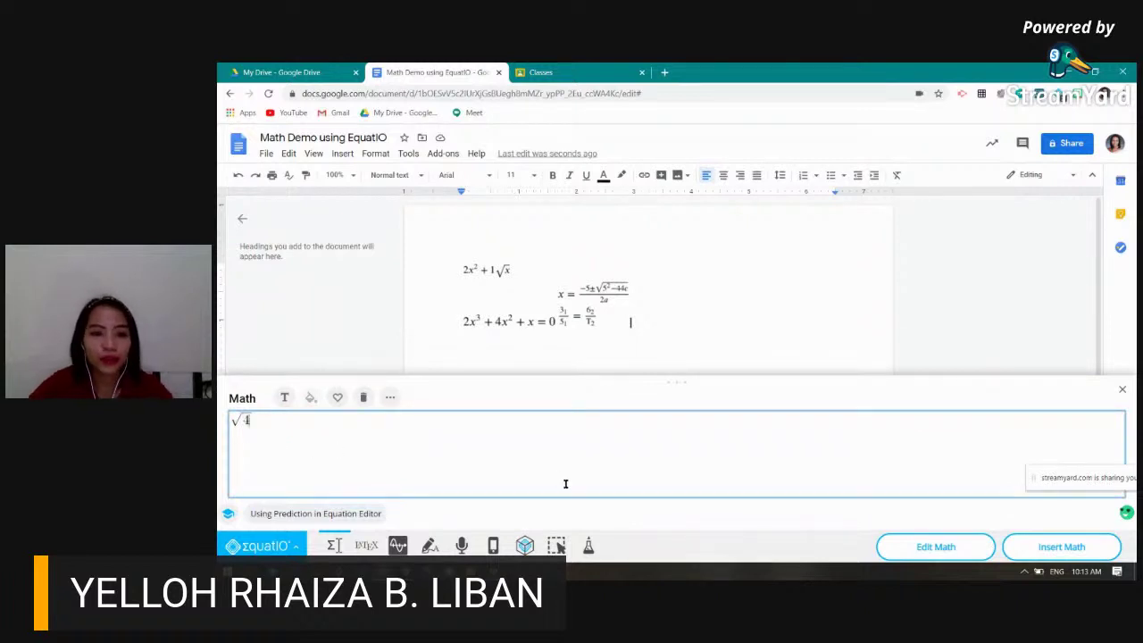
left_click(631, 327)
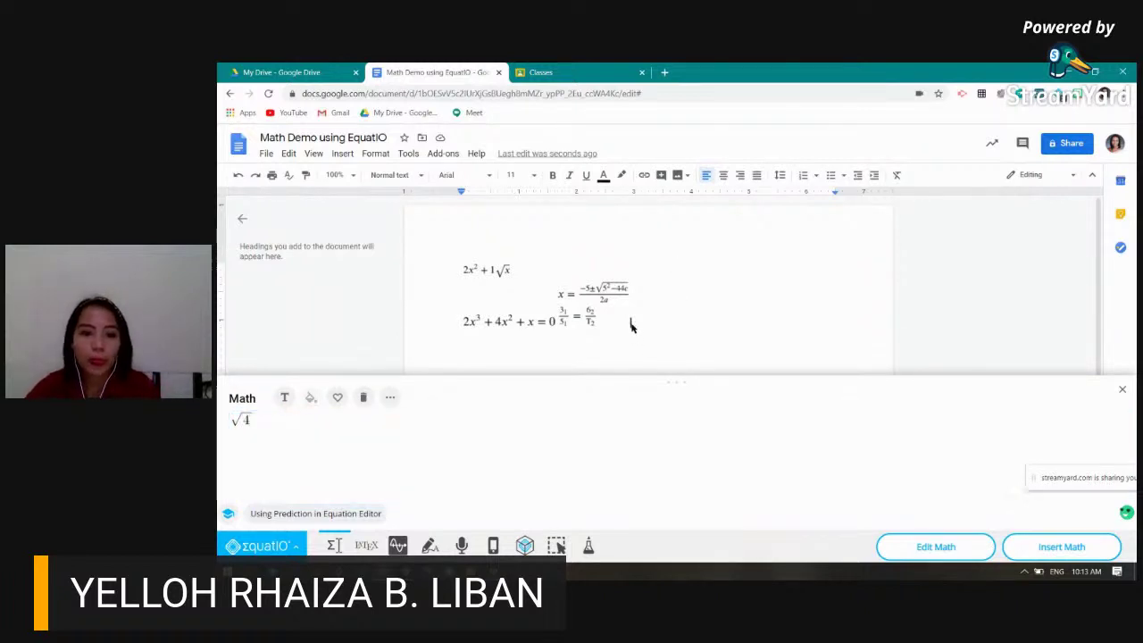
left_click(275, 439)
left_click(1052, 546)
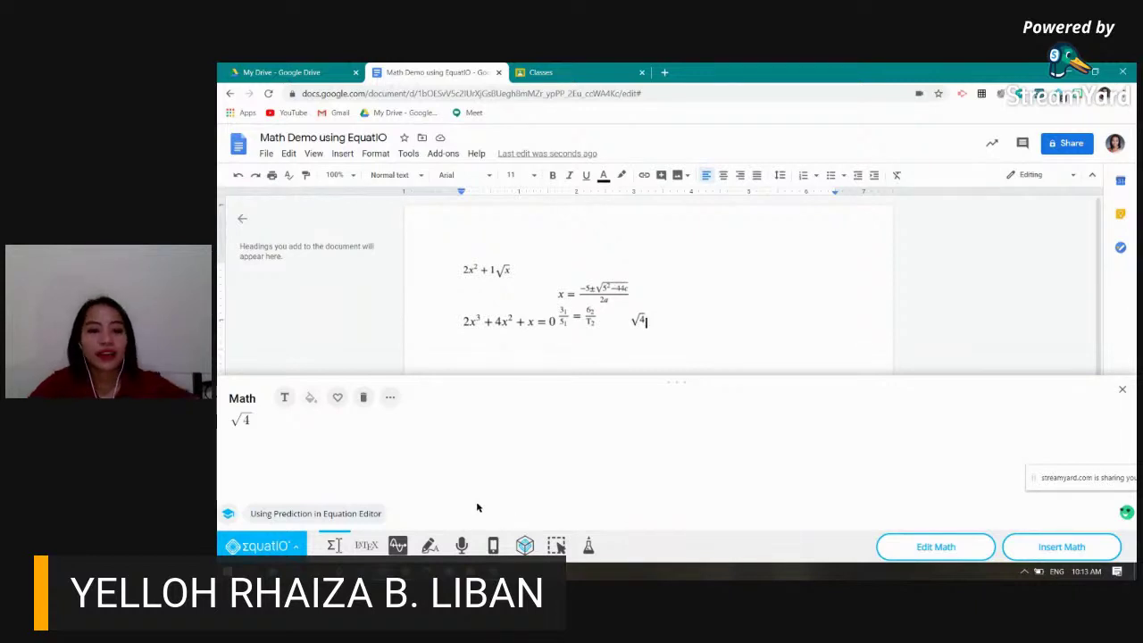
Open Handwriting input, try 5 under the root in the Math box, and remove the whole expression
left_click(429, 547)
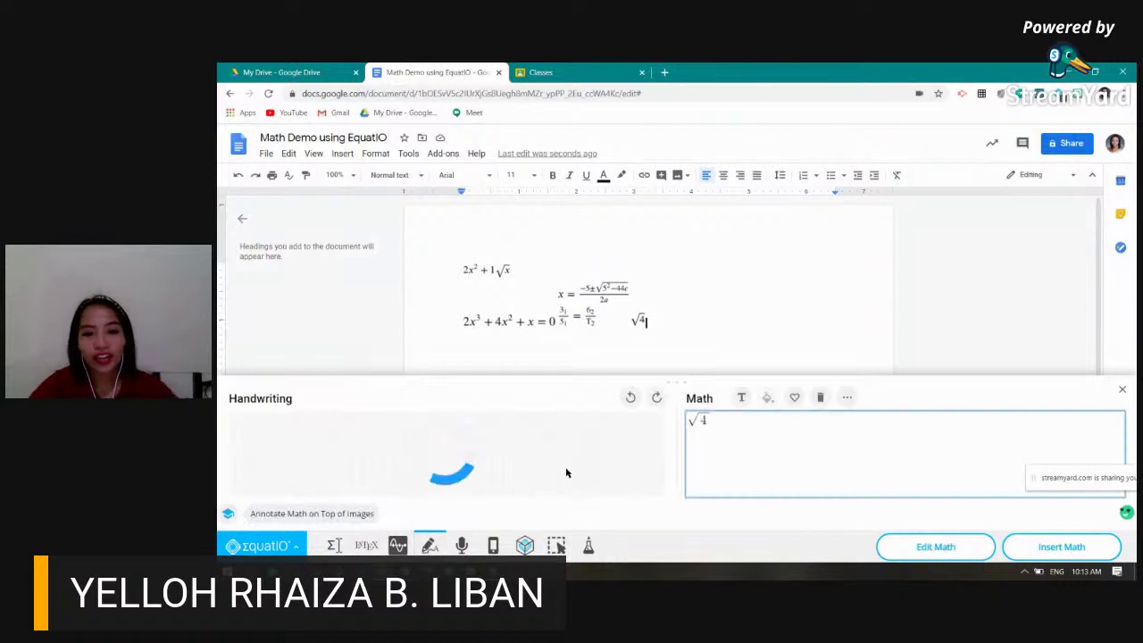
left_click_drag(719, 418, 668, 414)
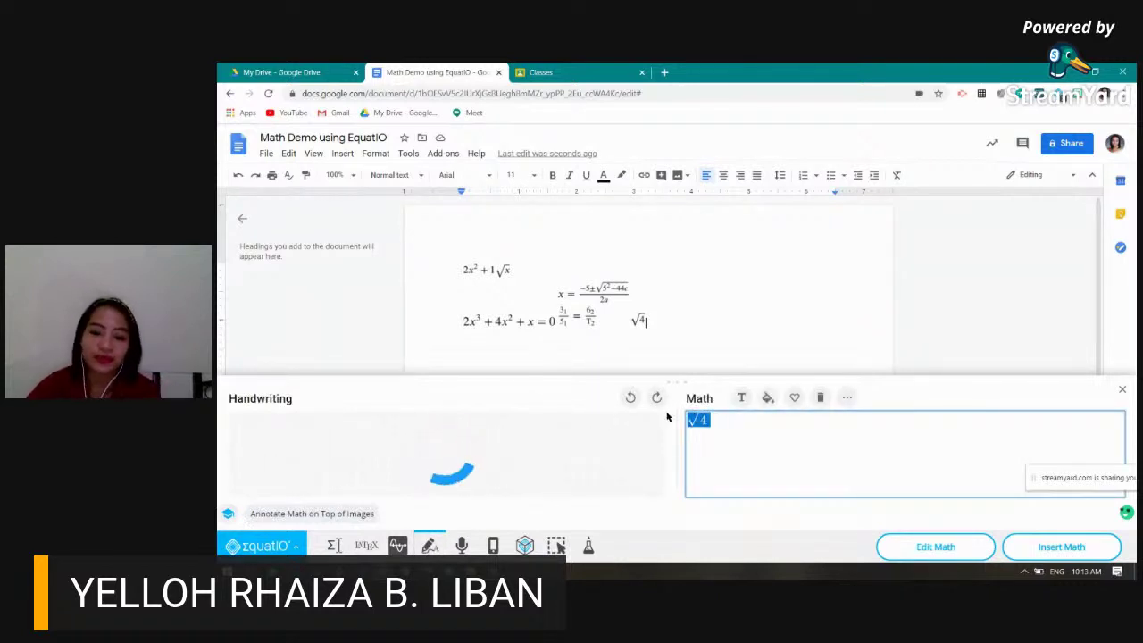
left_click(639, 323)
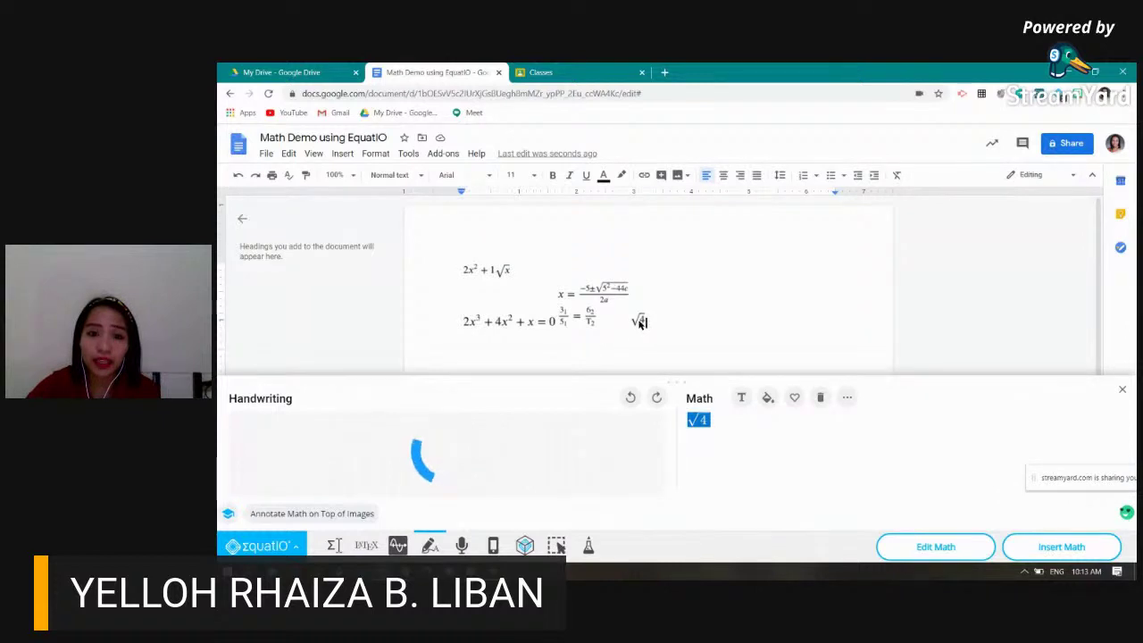
left_click(706, 423)
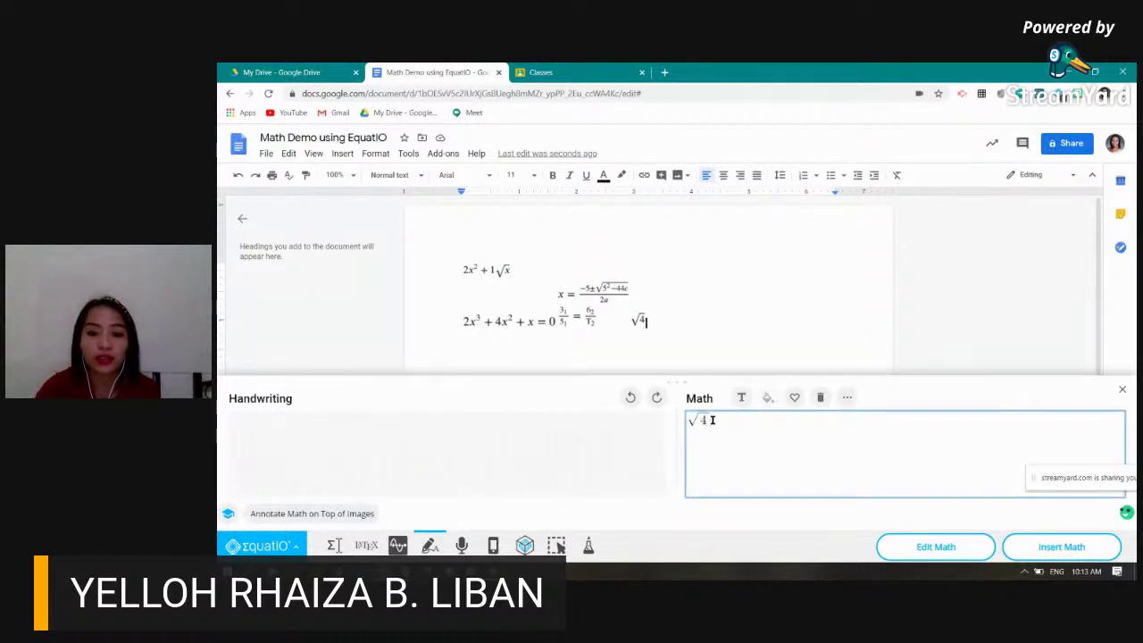
key("BackSpace")
type("5")
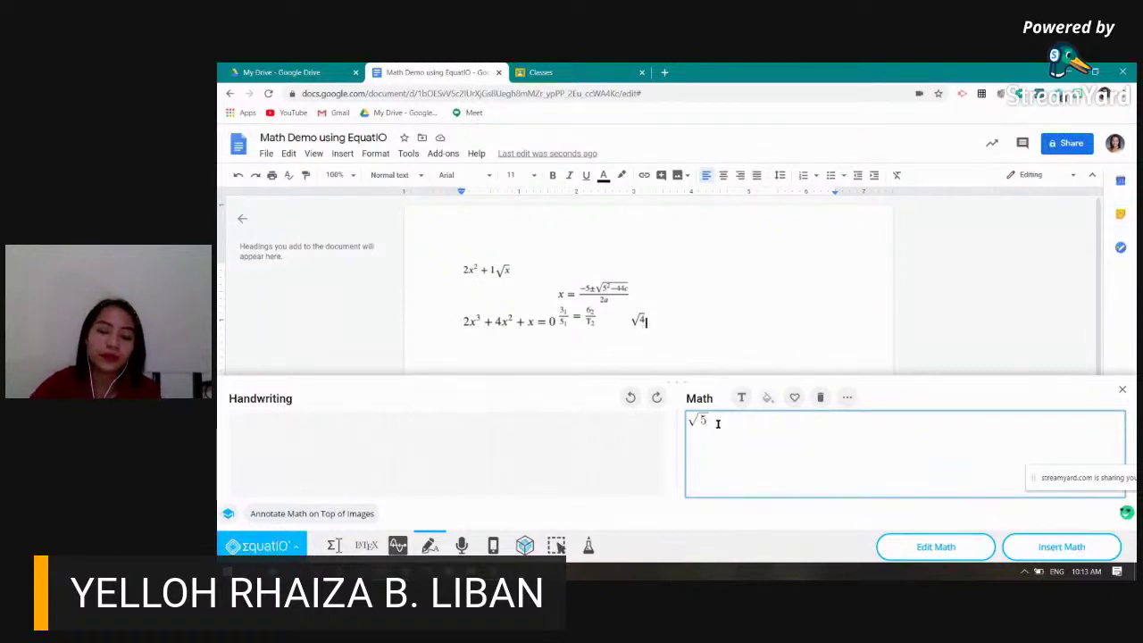
key("BackSpace")
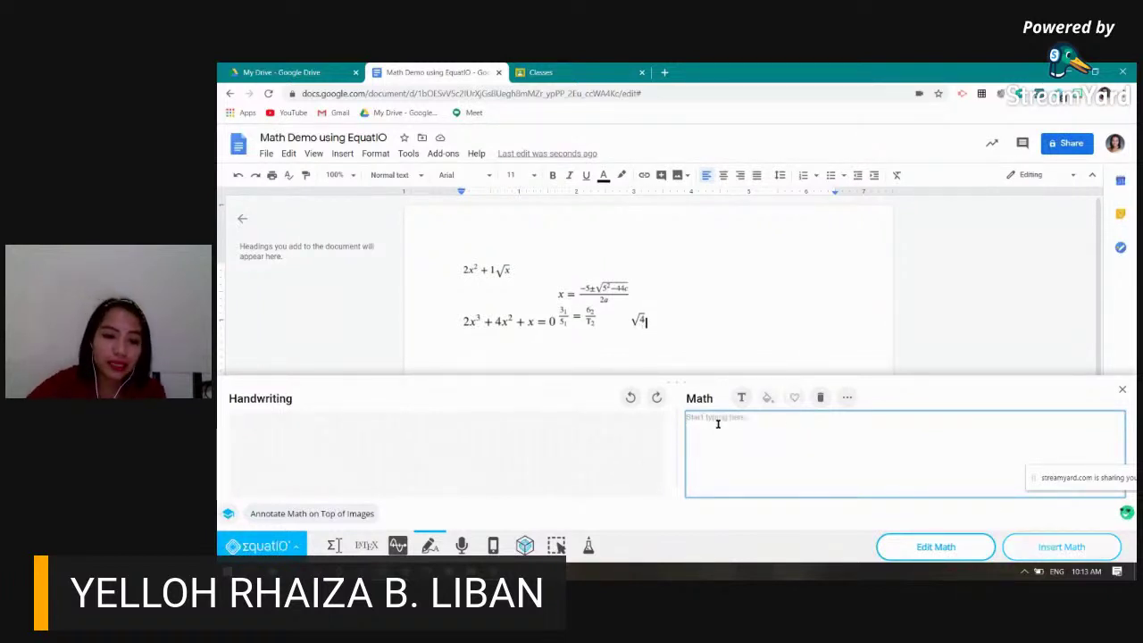
Open Speech input, dictate a math expression after clearing the unwanted transcript text, and stop the recording
left_click(464, 544)
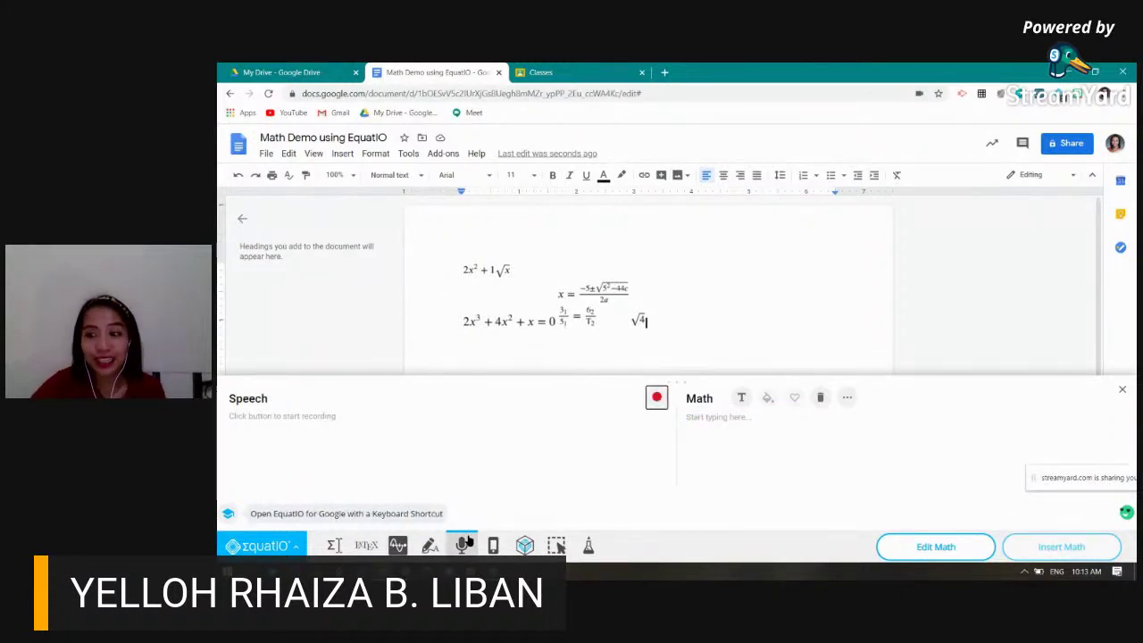
left_click(656, 398)
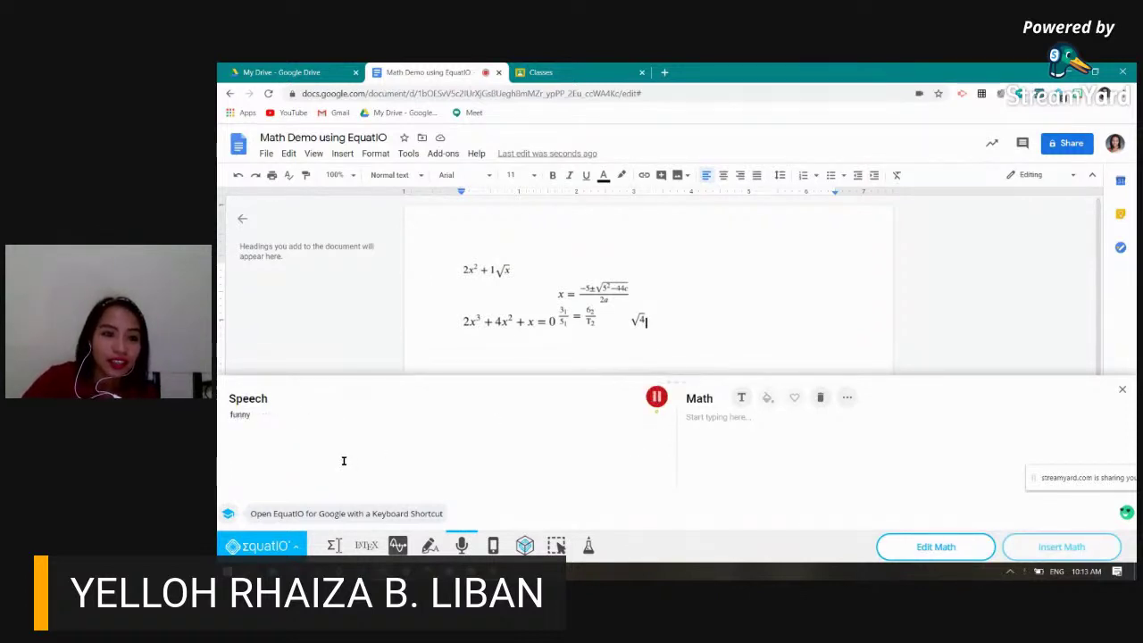
left_click_drag(253, 420, 219, 420)
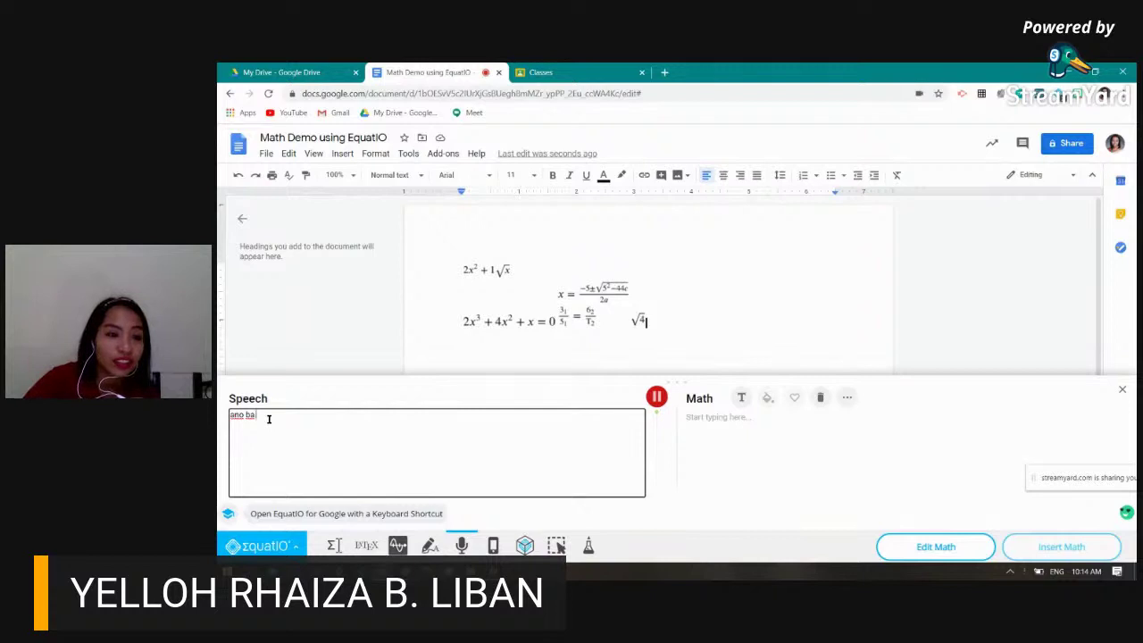
left_click_drag(252, 422, 226, 428)
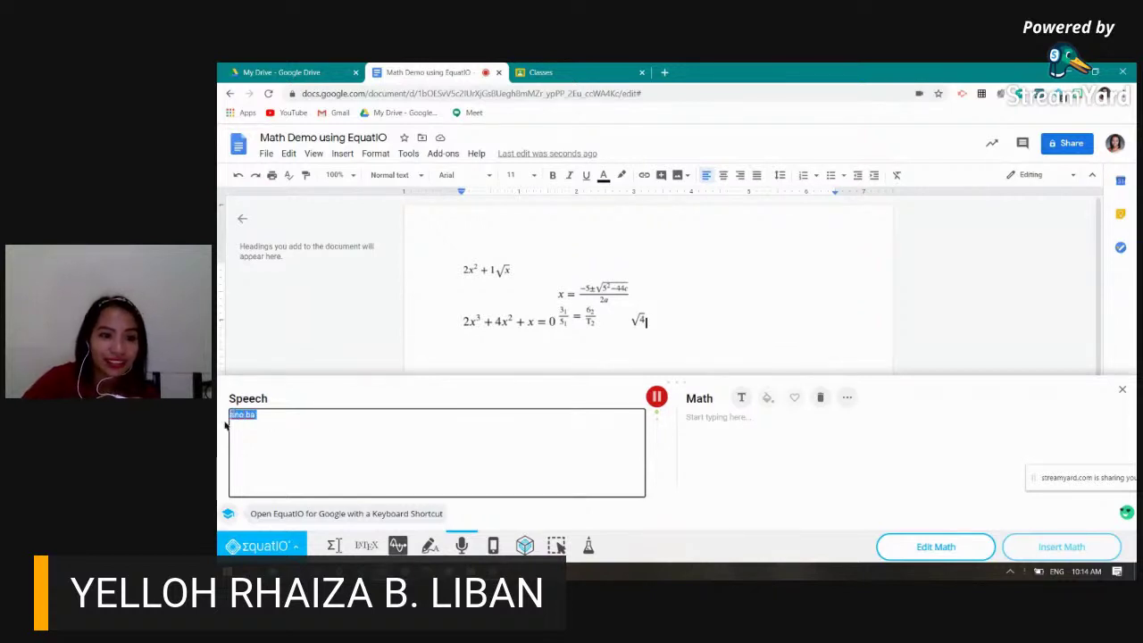
key("BackSpace")
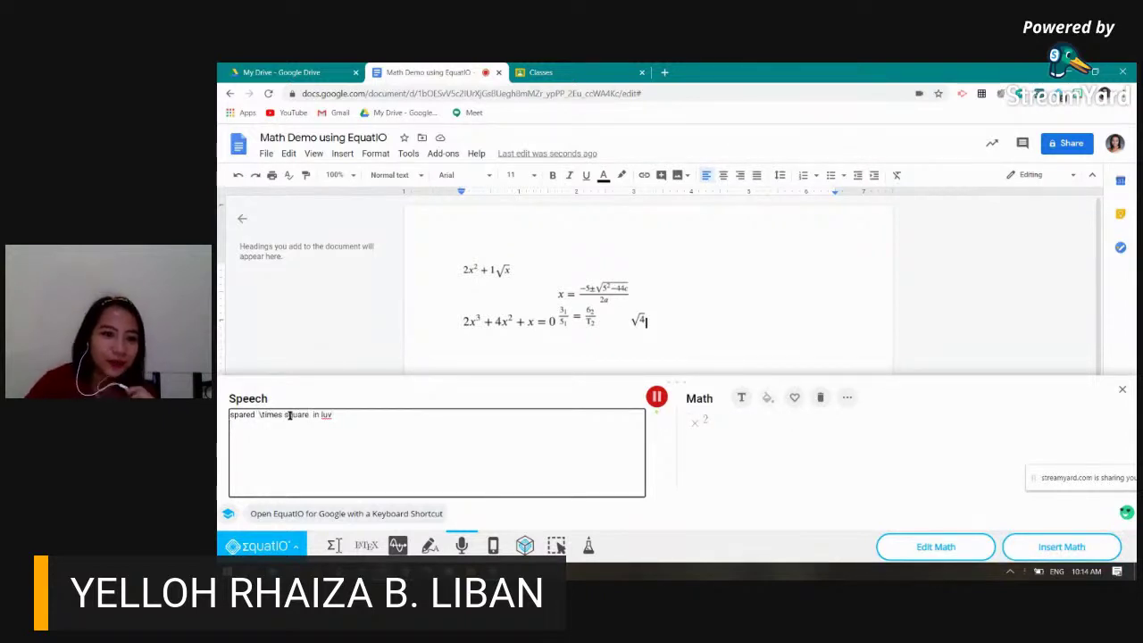
left_click(658, 399)
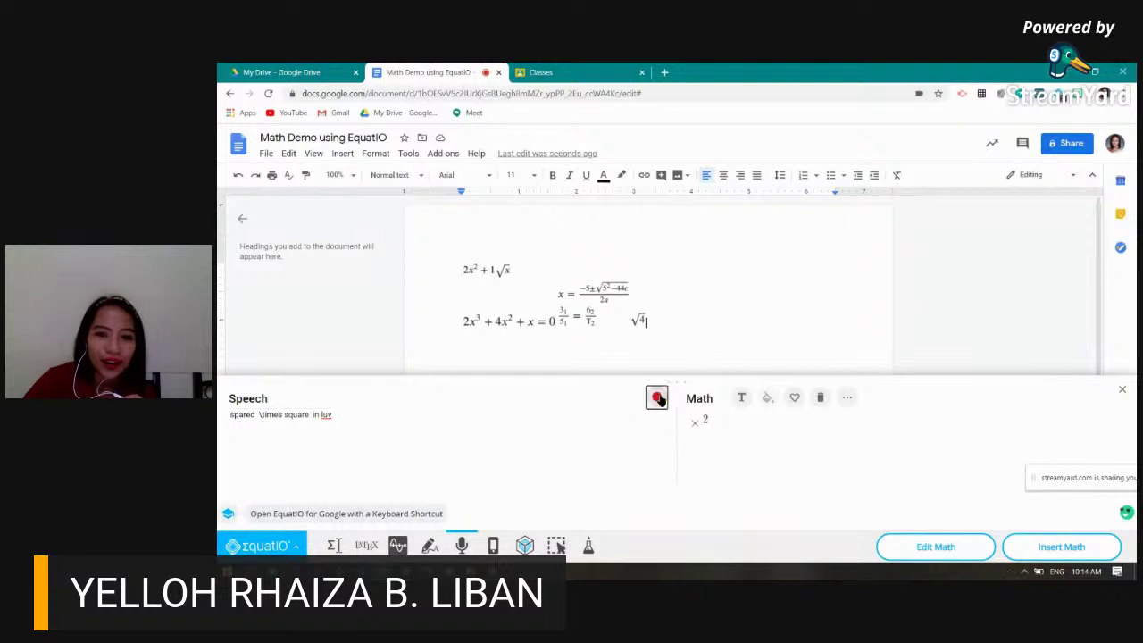
left_click(721, 432)
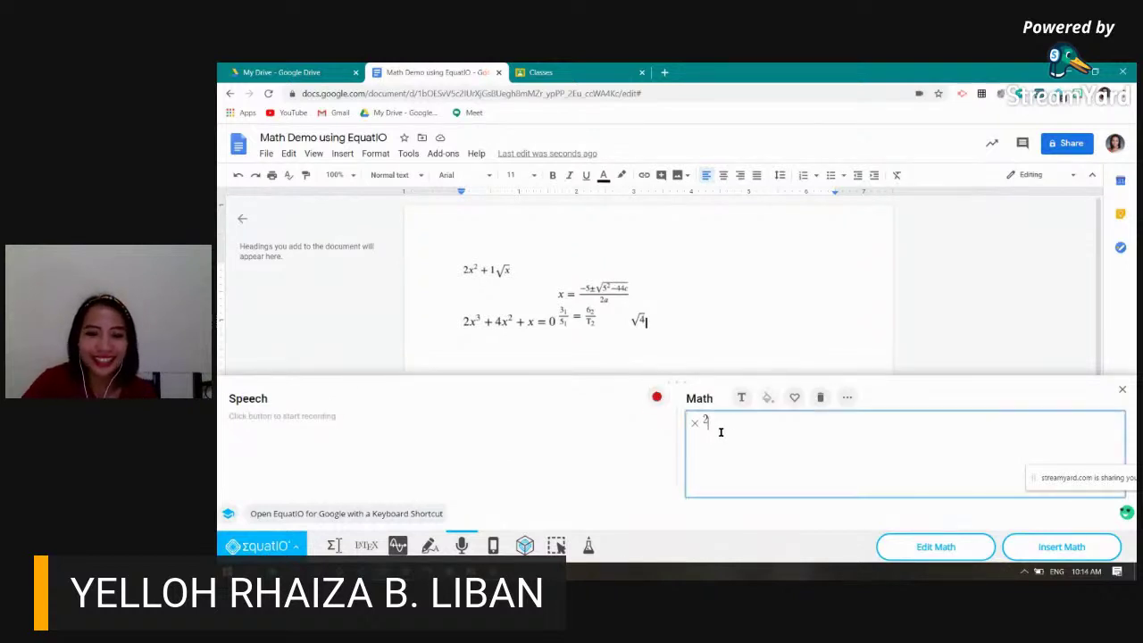
left_click(310, 421)
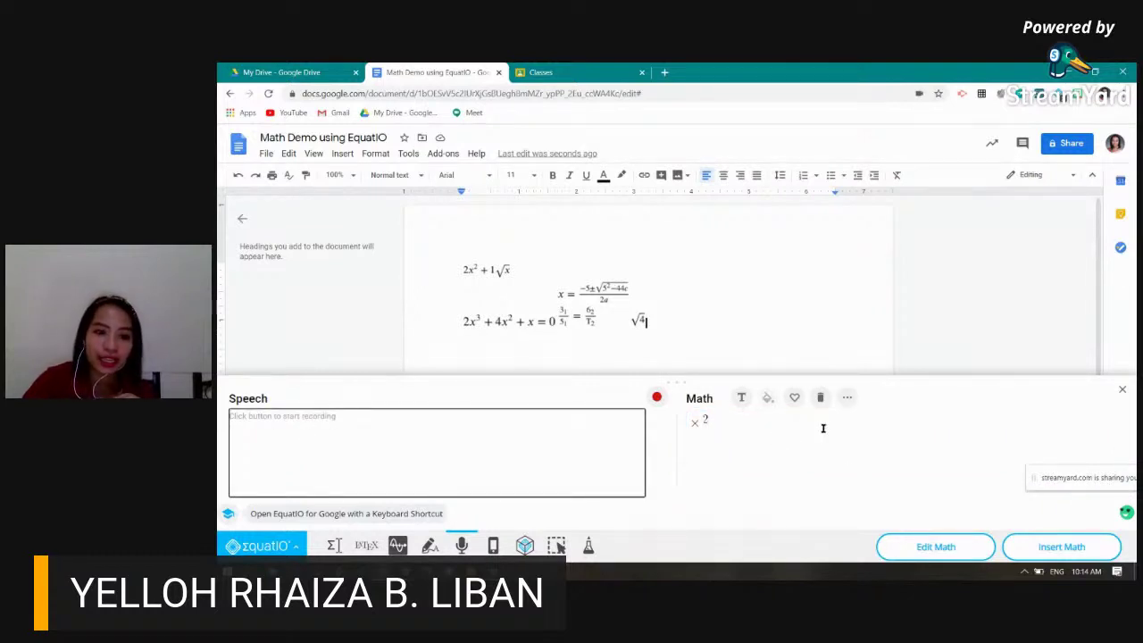
Dictate a new equation with Speech input, delete the stray leading terms to leave x² + ×³ = 0, and insert it into the document
left_click(657, 398)
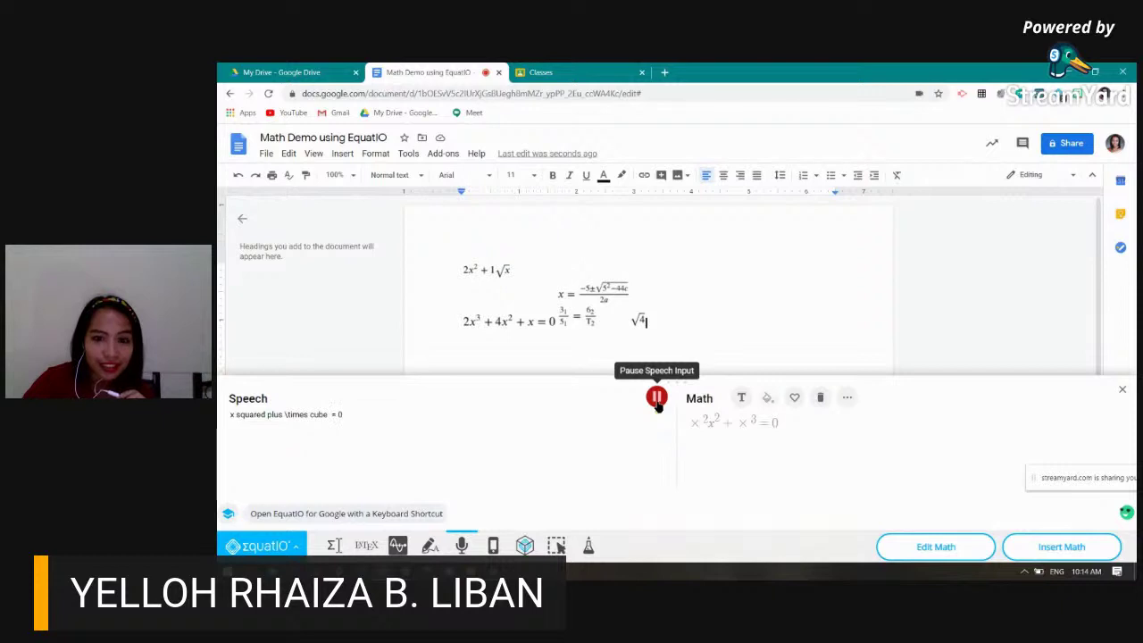
left_click(657, 398)
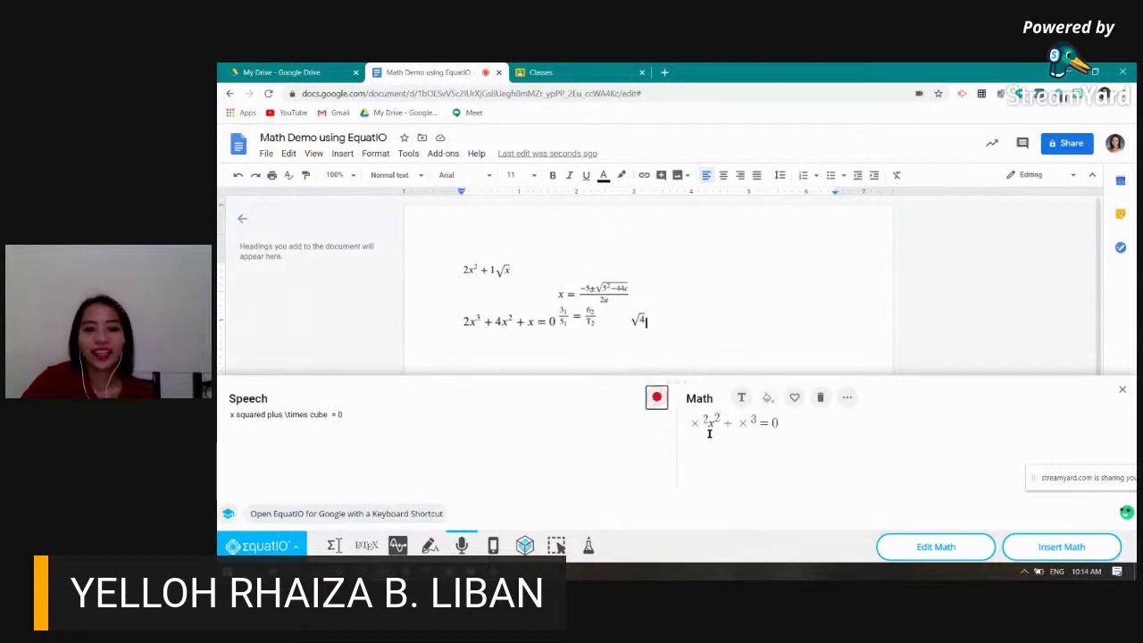
left_click(706, 425)
key("BackSpace")
key("BackSpace")
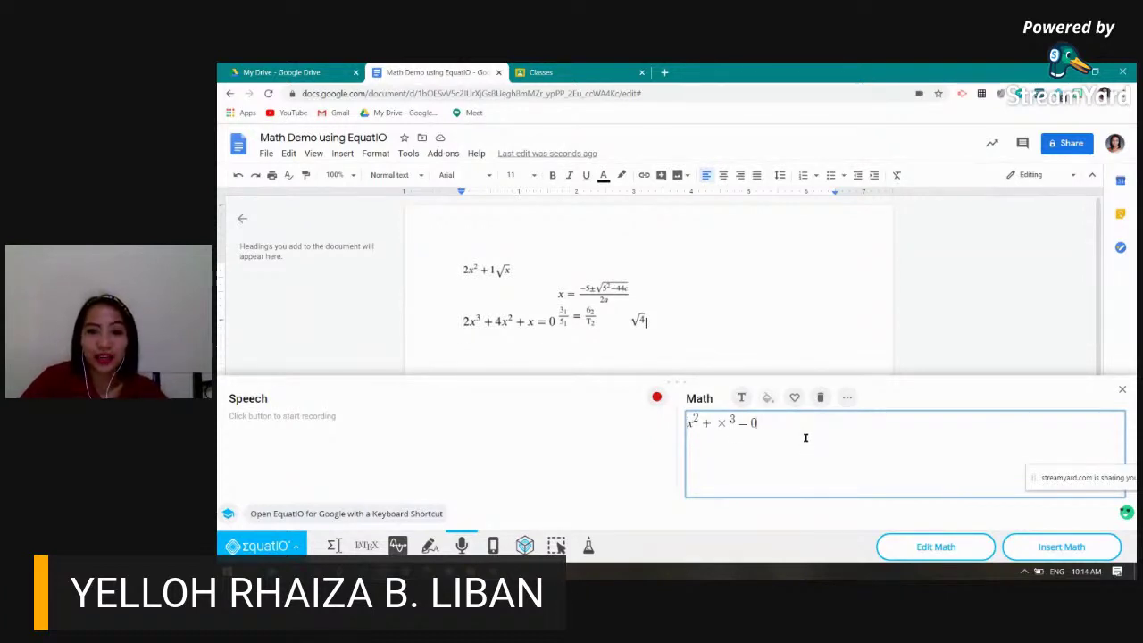
left_click(1078, 546)
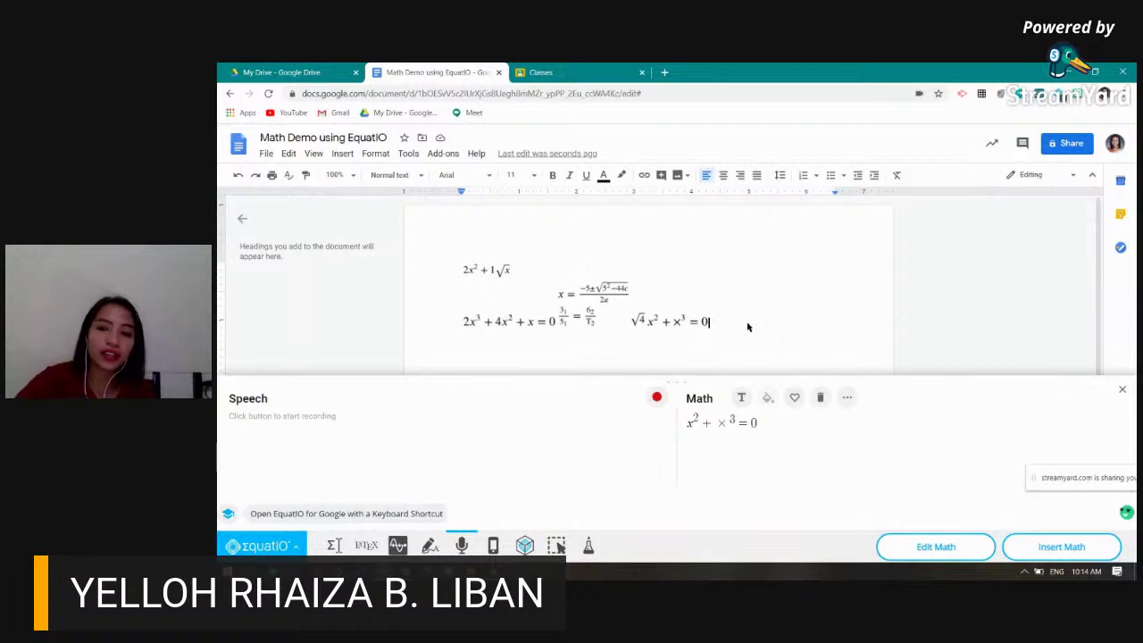
View the EquatIO Mobile information and open a mathspace for the Math Demo using EquatIO document
mouse_move(674, 381)
left_mouse_down()
mouse_move(677, 343)
mouse_move(676, 374)
left_mouse_up()
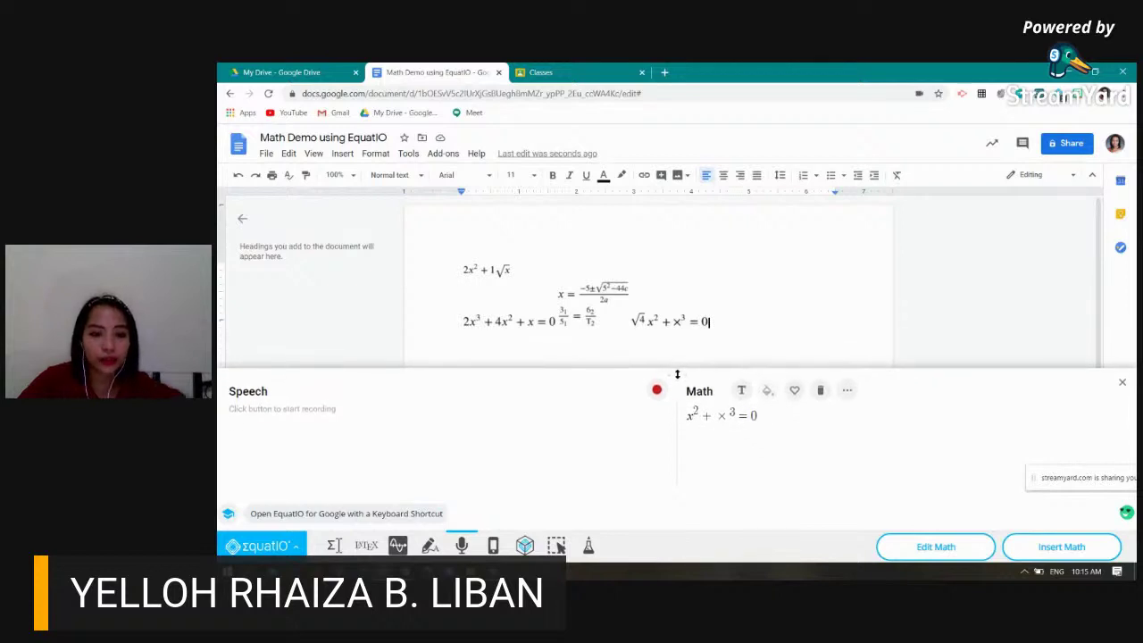
left_click(496, 546)
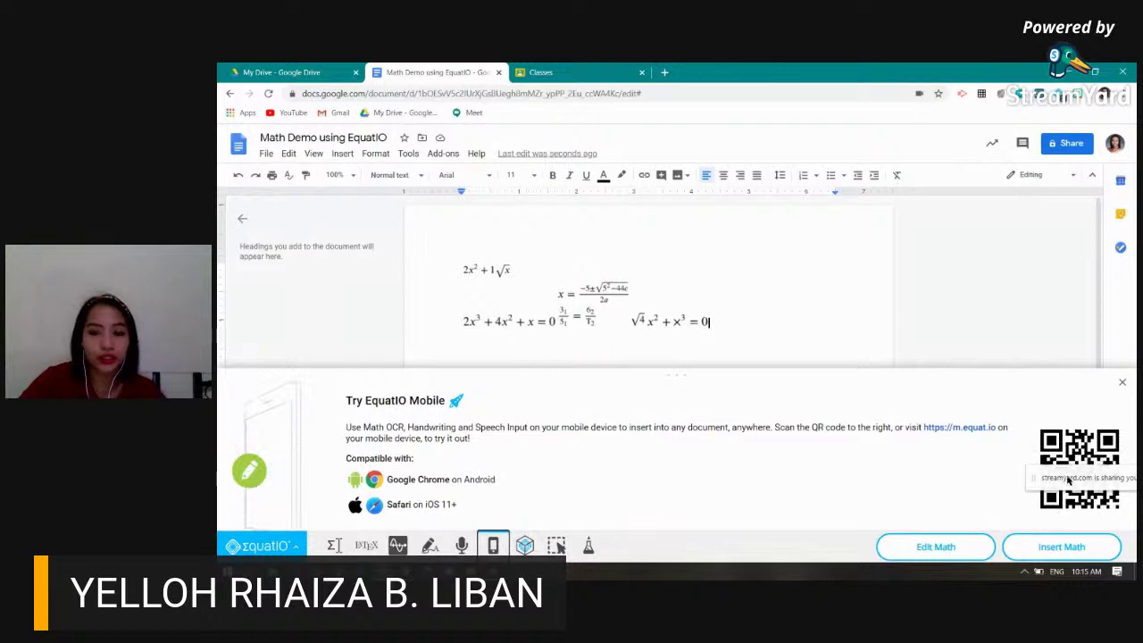
left_click(526, 546)
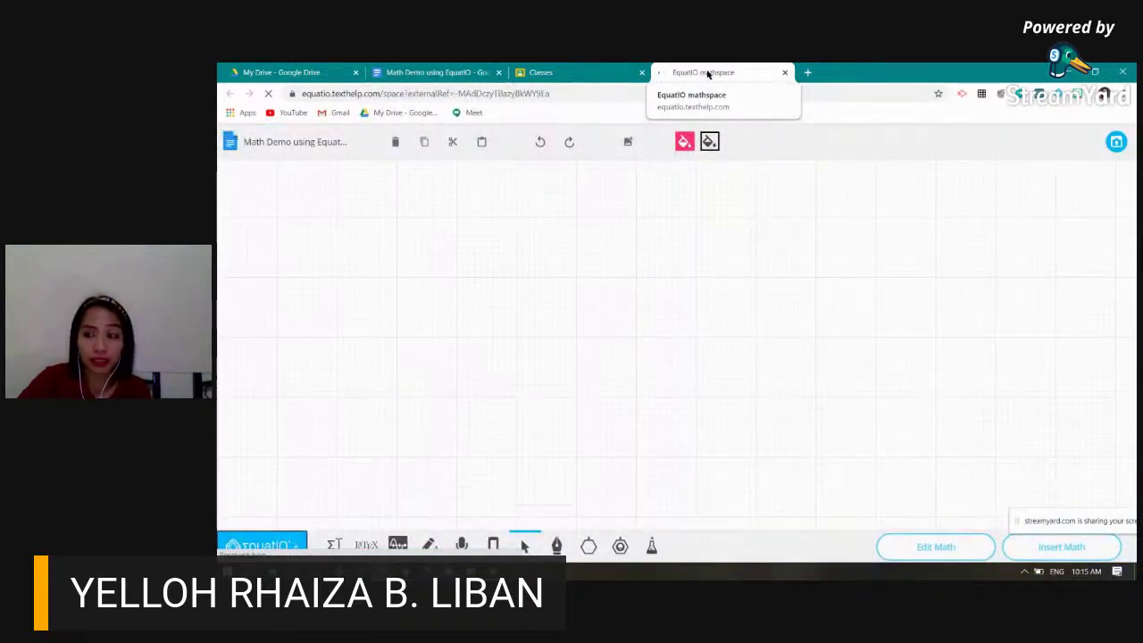
left_click_drag(243, 142, 354, 148)
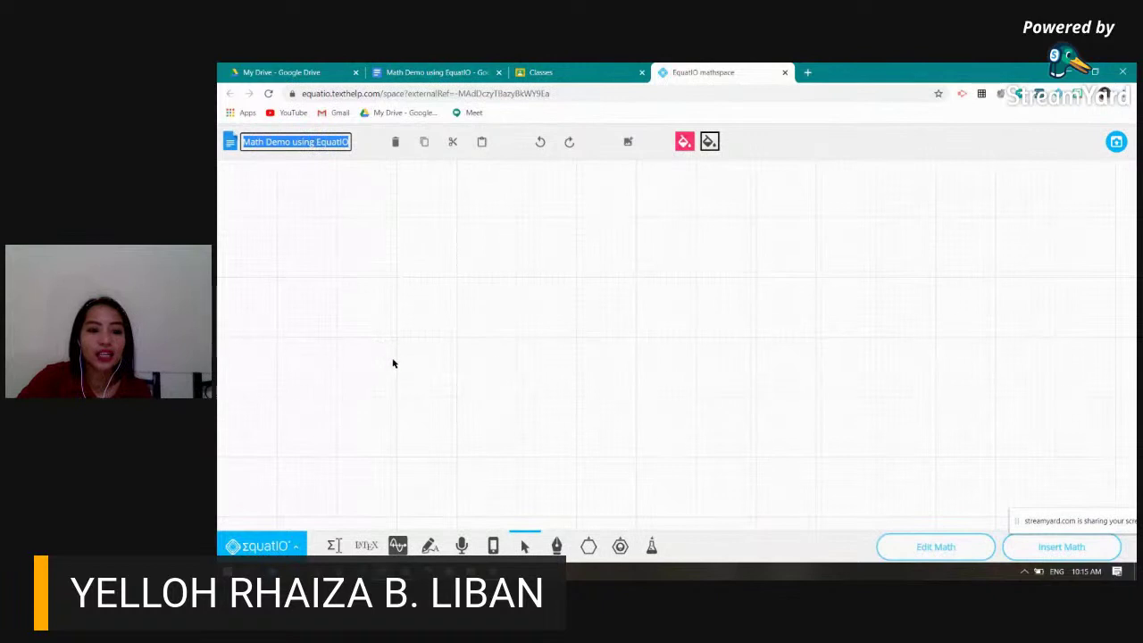
left_click(589, 482)
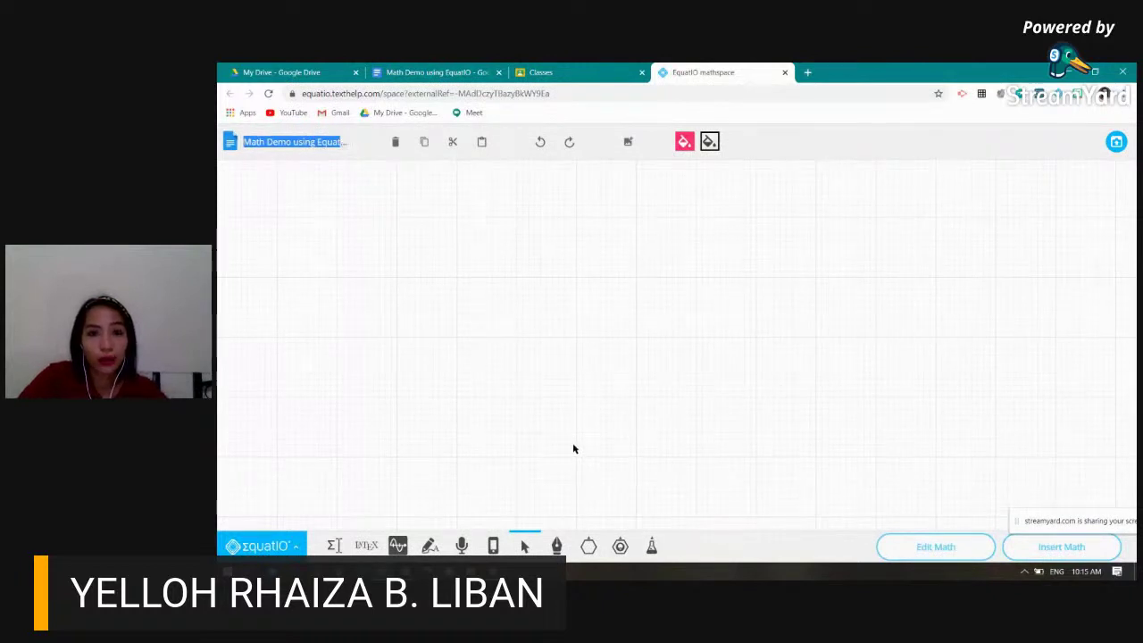
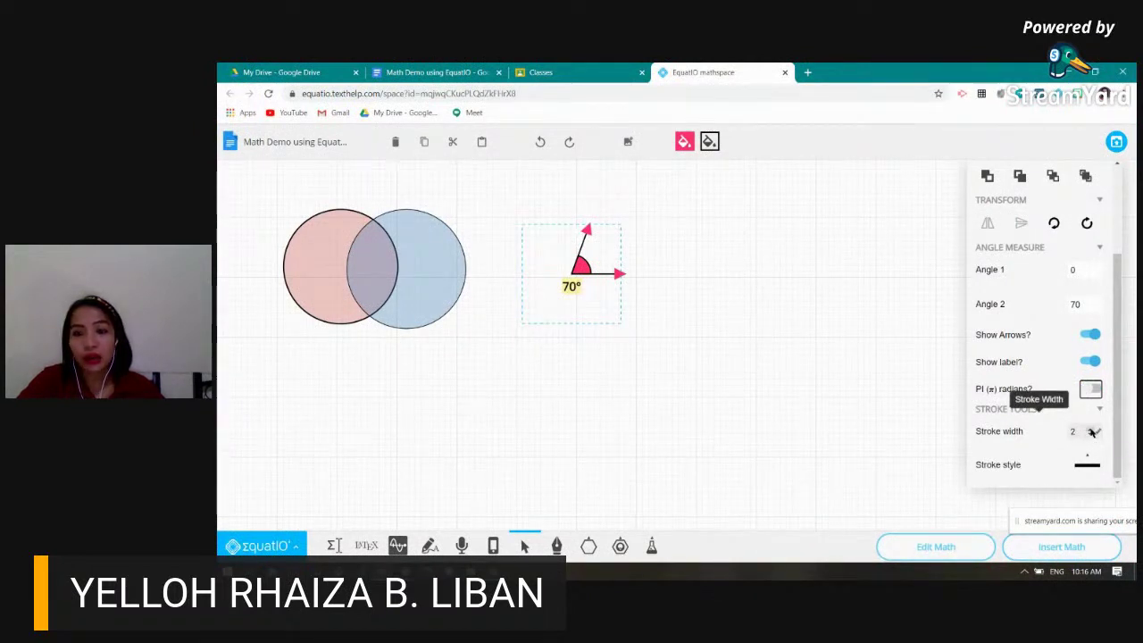
Try different stroke widths on the 70° angle in the mathspace, ending with a width of 2
left_click(1090, 430)
left_click(1090, 430)
left_click(1090, 429)
left_click(1090, 435)
left_click(1090, 435)
left_click(1090, 435)
left_click(1090, 435)
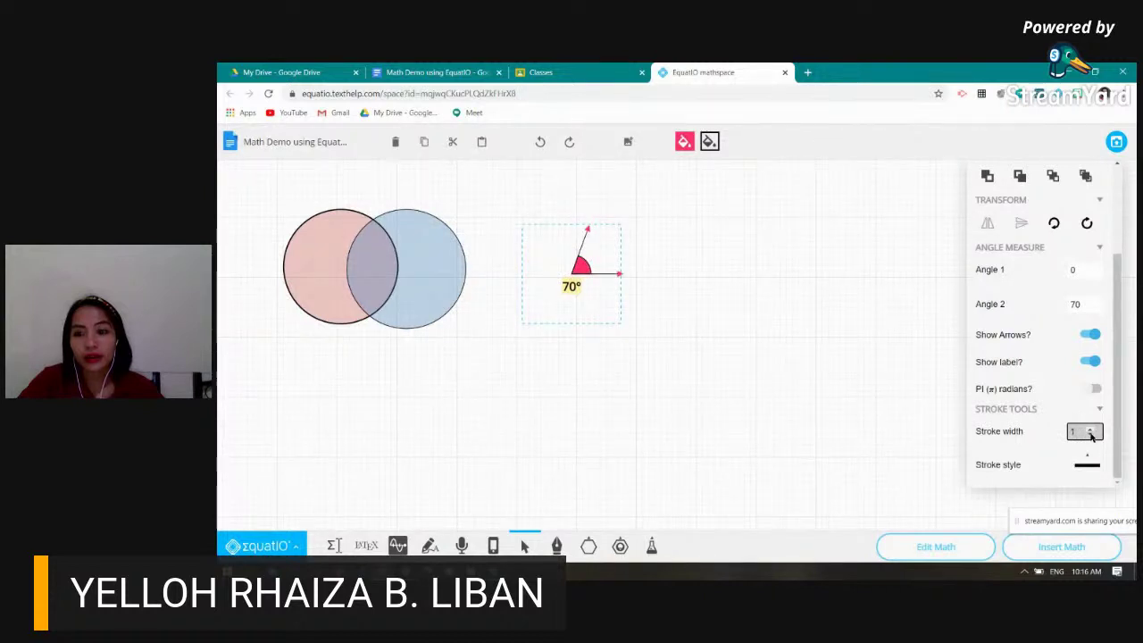
left_click(1090, 428)
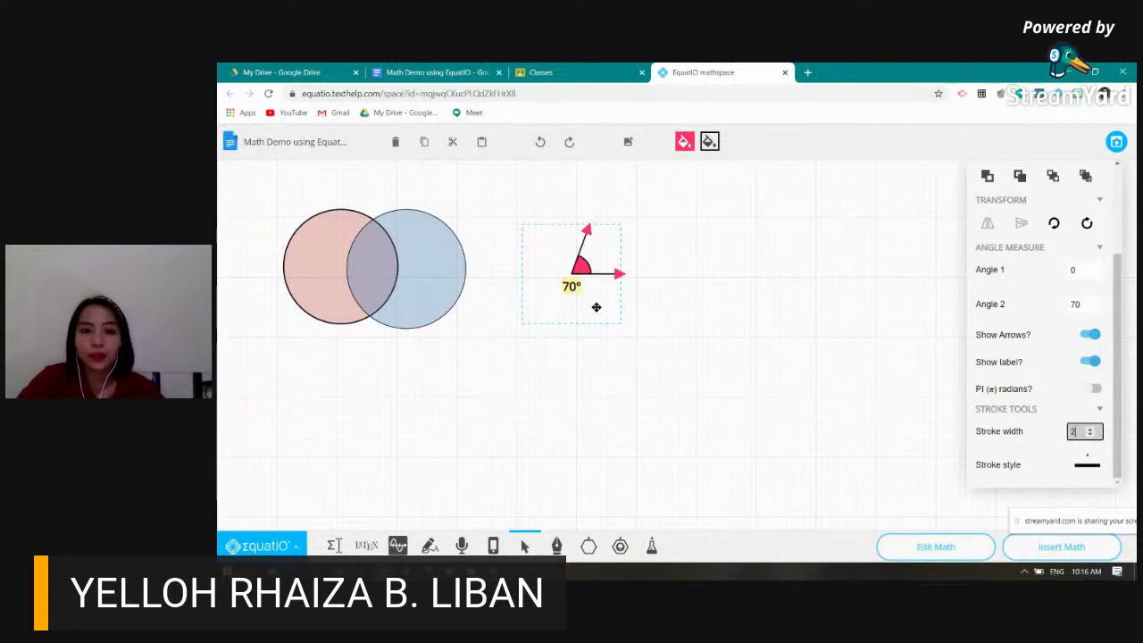
Enlarge the 70° angle to slightly more than twice its size in the mathspace
left_click_drag(621, 320, 696, 452)
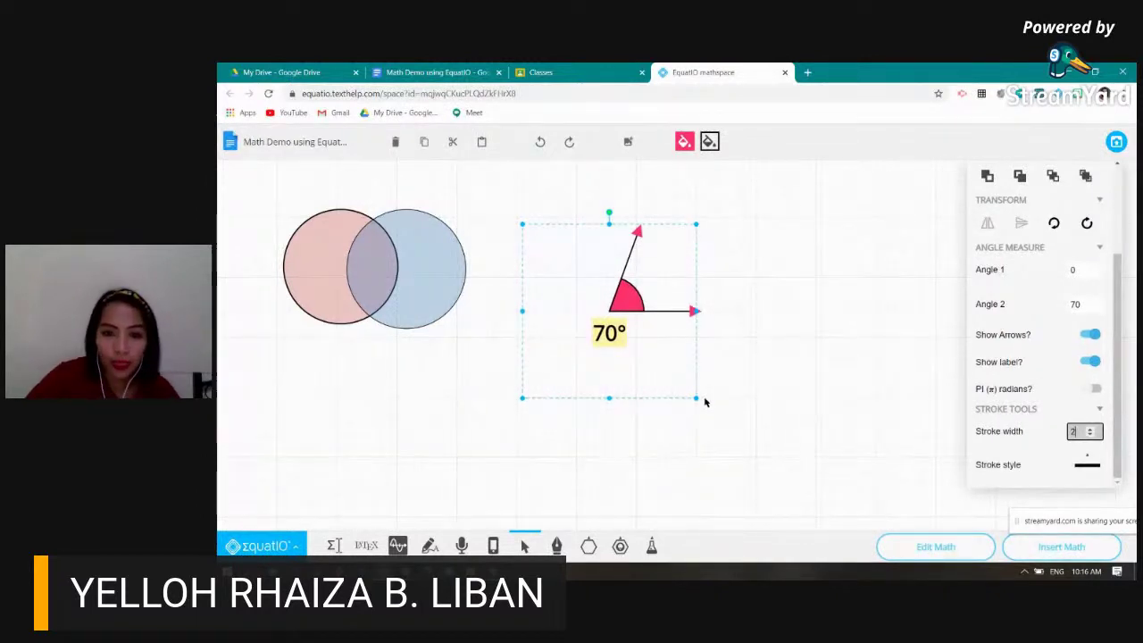
left_click_drag(695, 395, 739, 495)
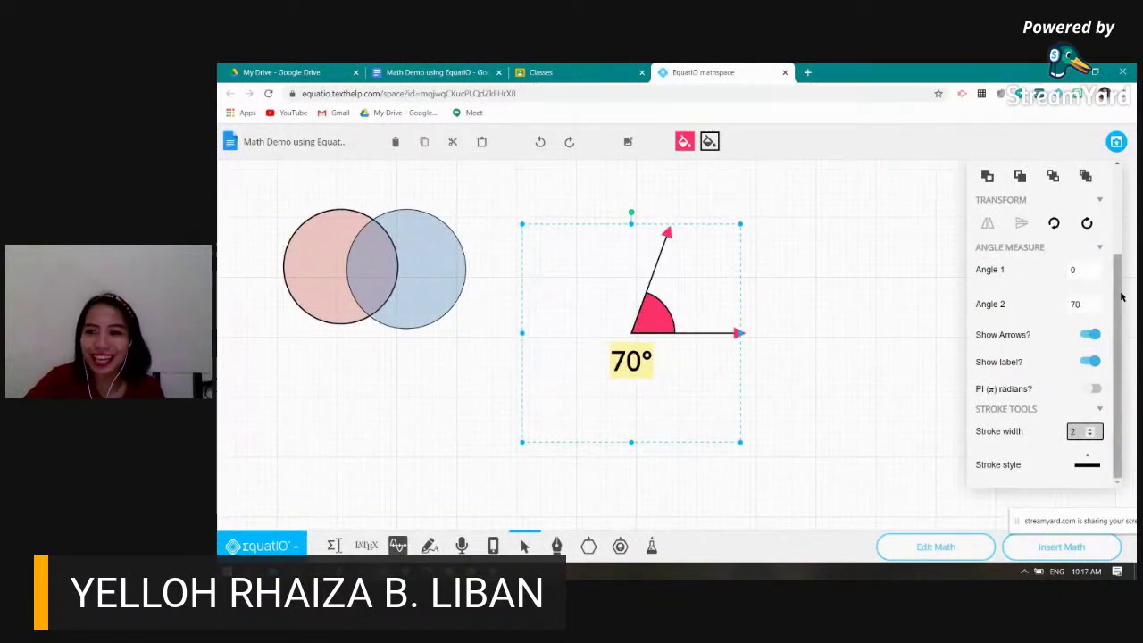
left_click_drag(1118, 297, 1118, 209)
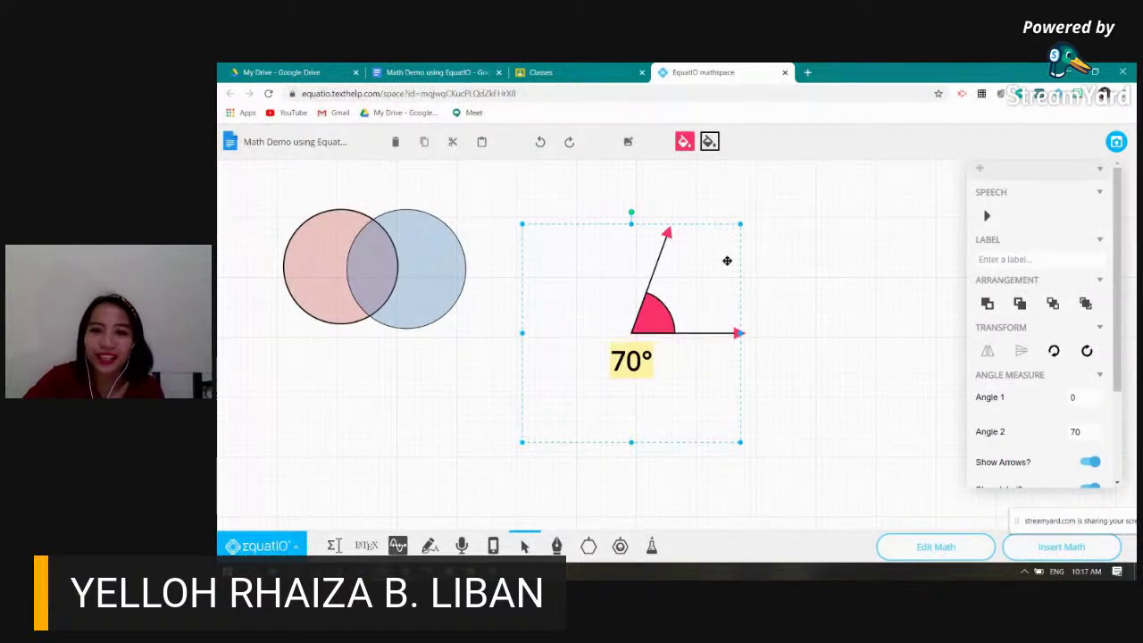
Insert the mathspace drawing of the overlapping circles and angle into the document, and close the EquatIO Mobile information
left_click(1115, 145)
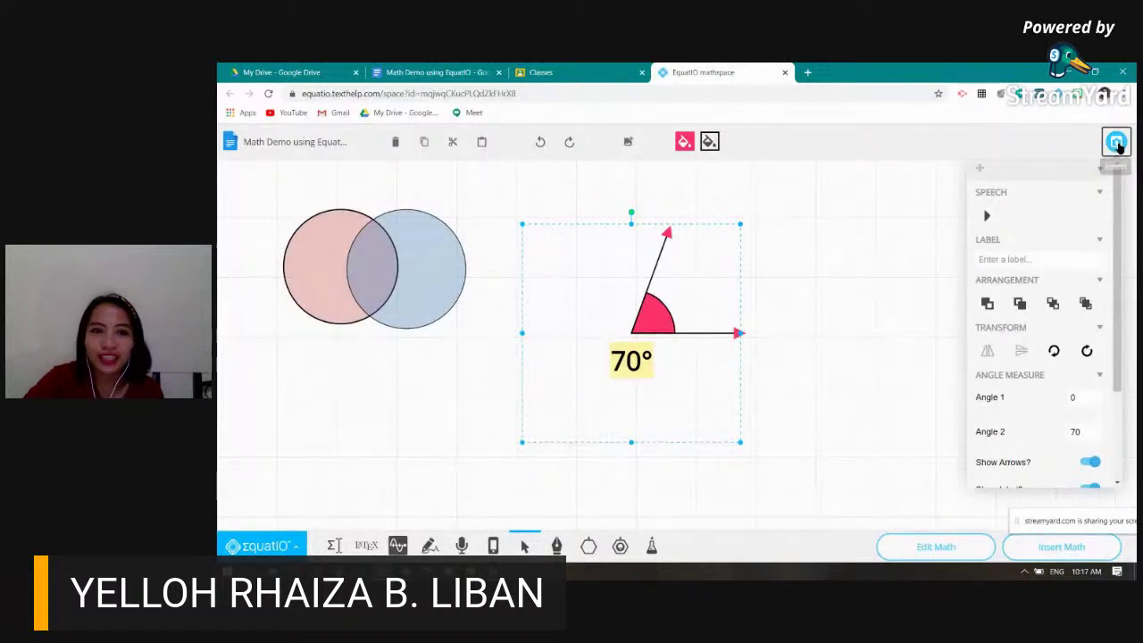
left_click(1116, 144)
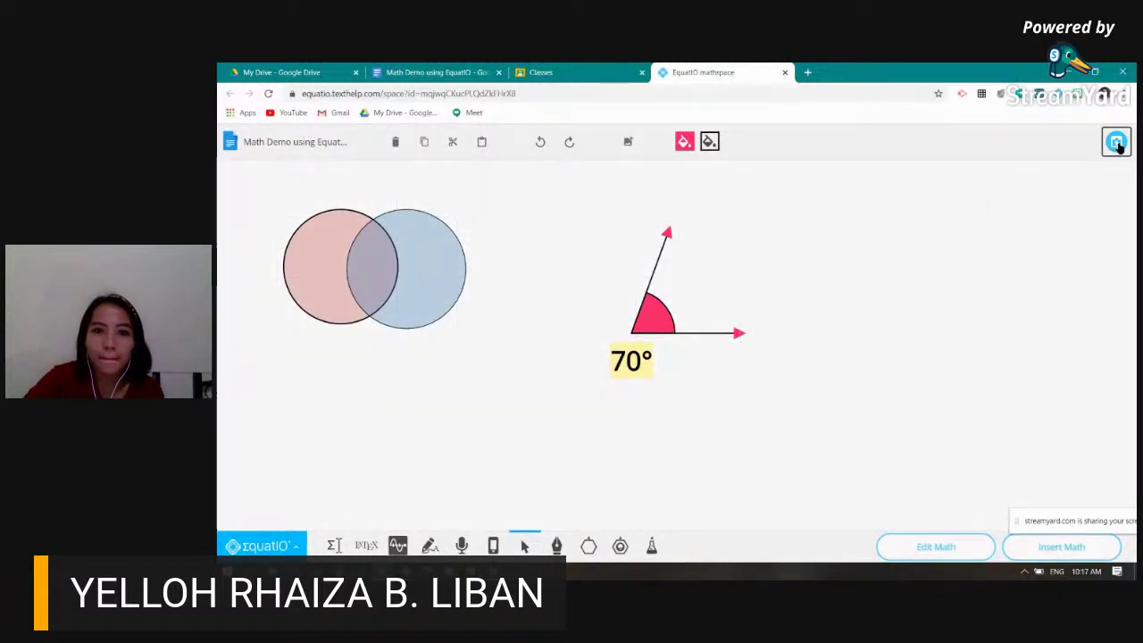
left_click(1116, 144)
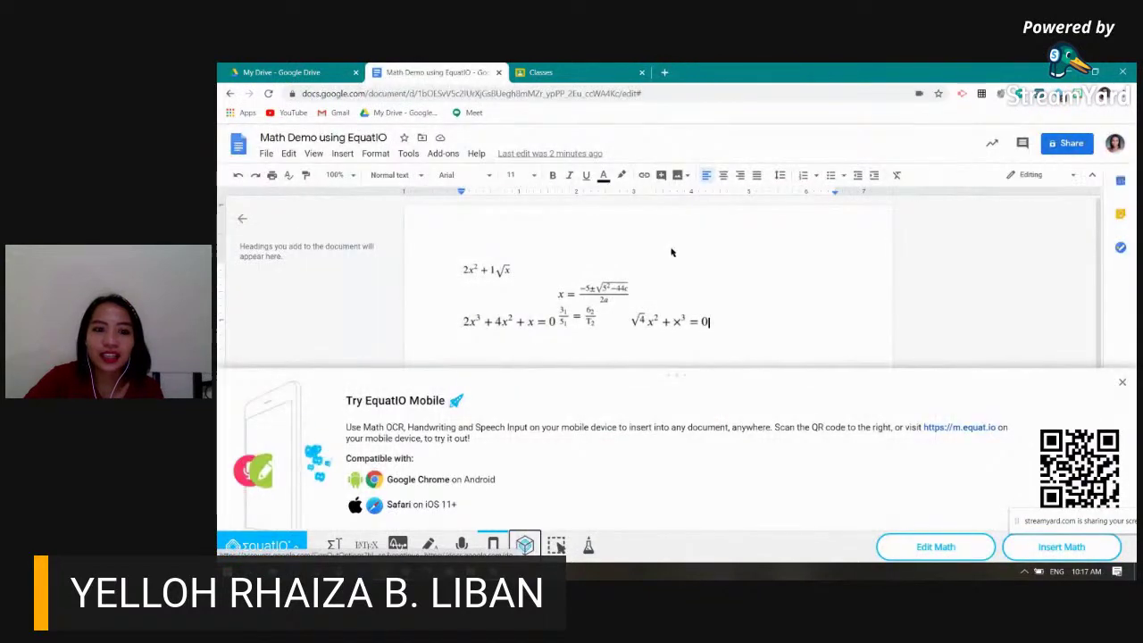
left_click(1122, 383)
left_click(1116, 380)
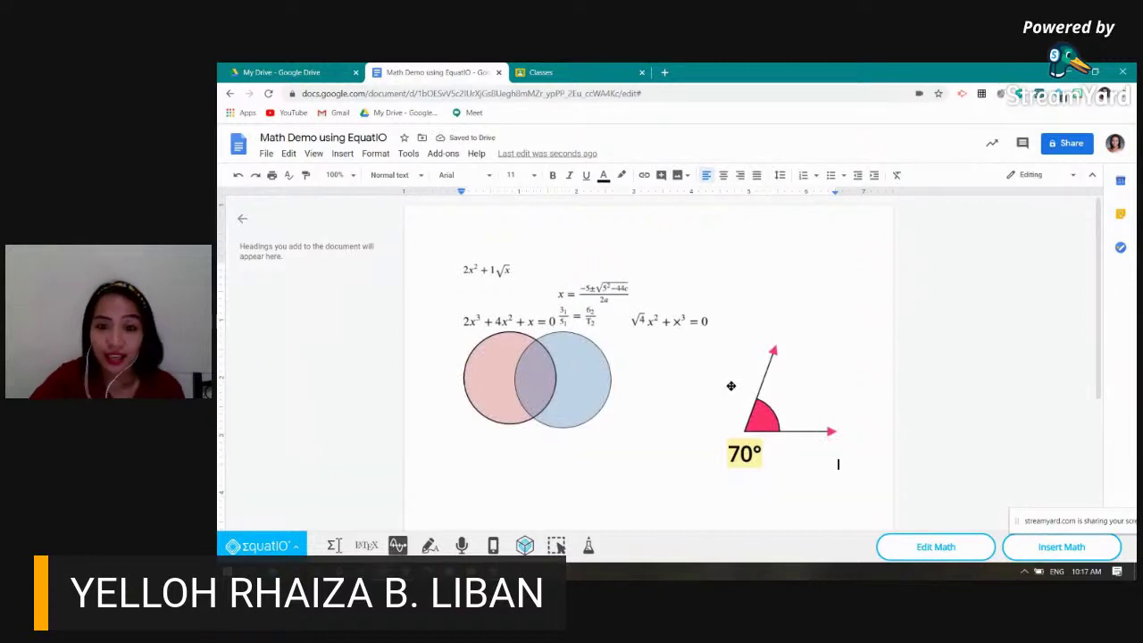
Resize the inserted mathspace image to span the document's text width, with its height slightly stretched
left_click(597, 395)
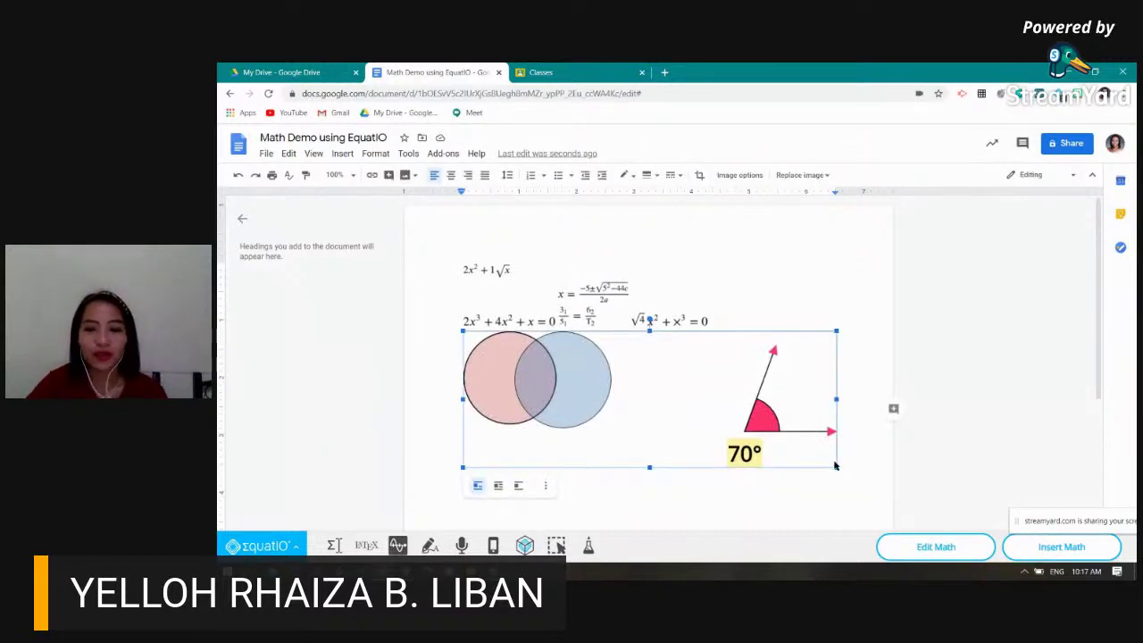
mouse_move(834, 467)
left_mouse_down()
mouse_move(742, 434)
mouse_move(817, 460)
left_mouse_up()
left_click_drag(817, 329, 734, 336)
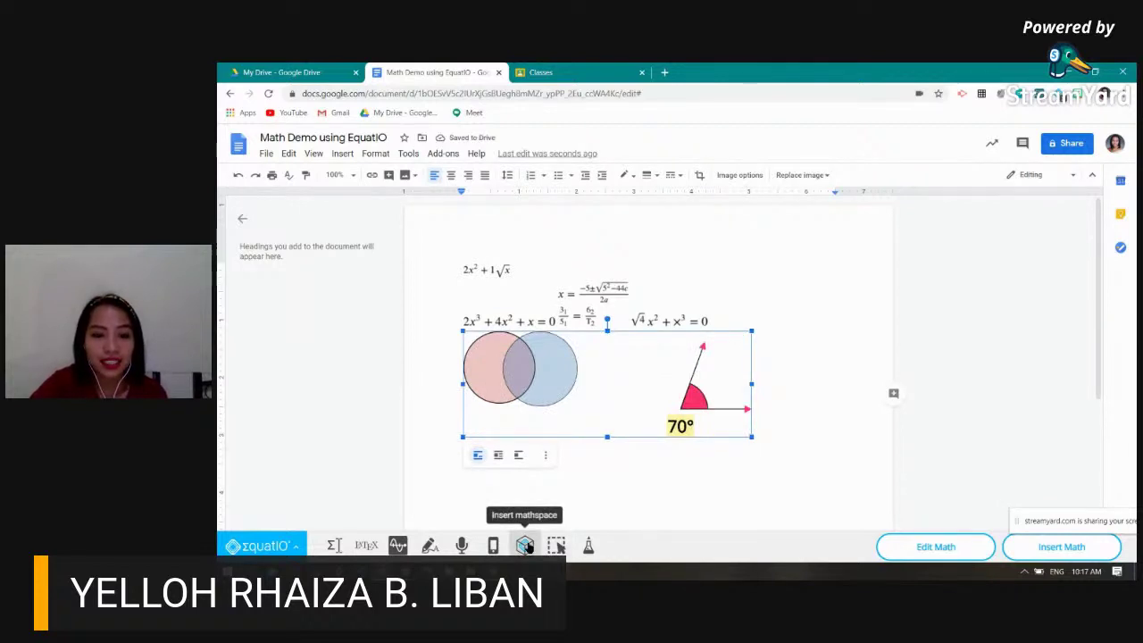
left_click_drag(751, 436, 806, 501)
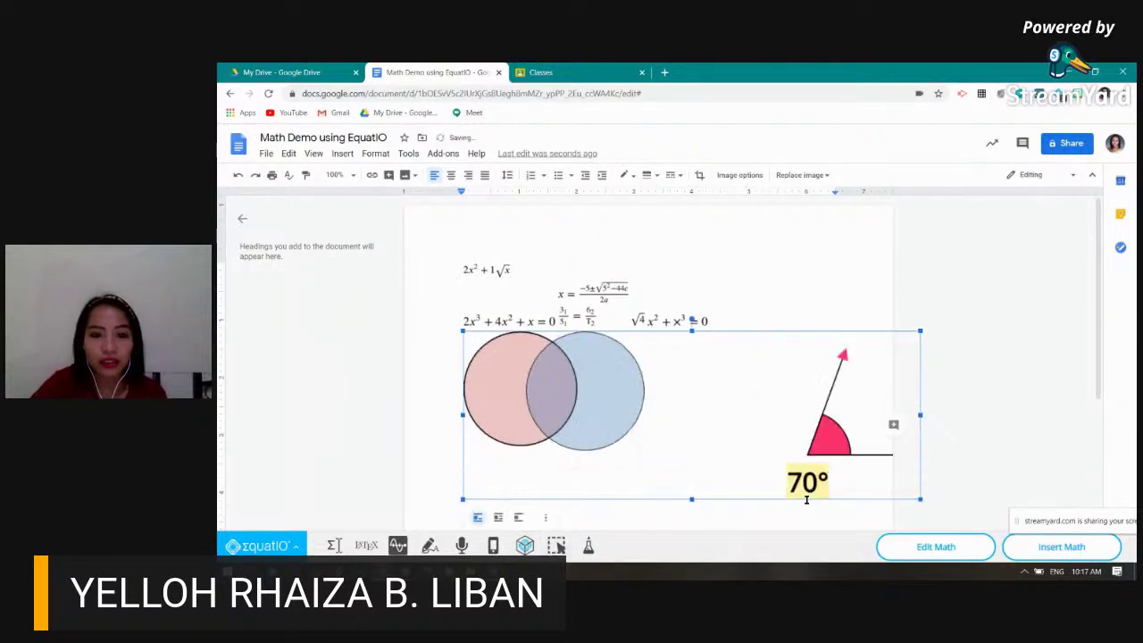
left_click_drag(921, 330, 853, 332)
left_click_drag(854, 403, 812, 402)
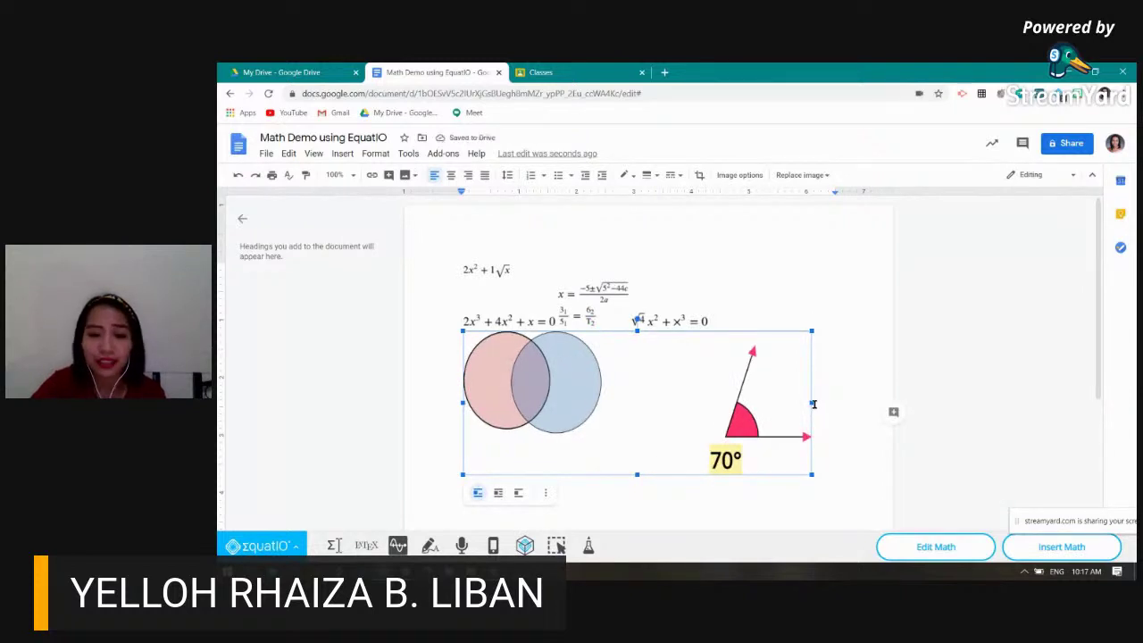
left_click_drag(813, 402, 841, 403)
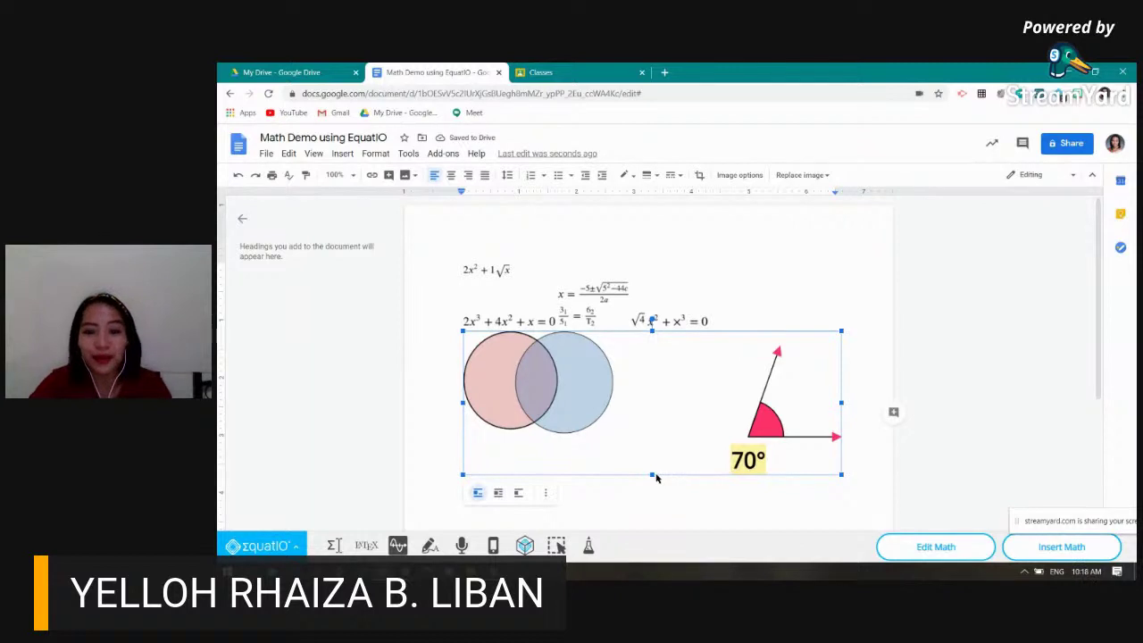
mouse_move(650, 474)
left_mouse_down()
mouse_move(652, 443)
mouse_move(652, 483)
left_mouse_up()
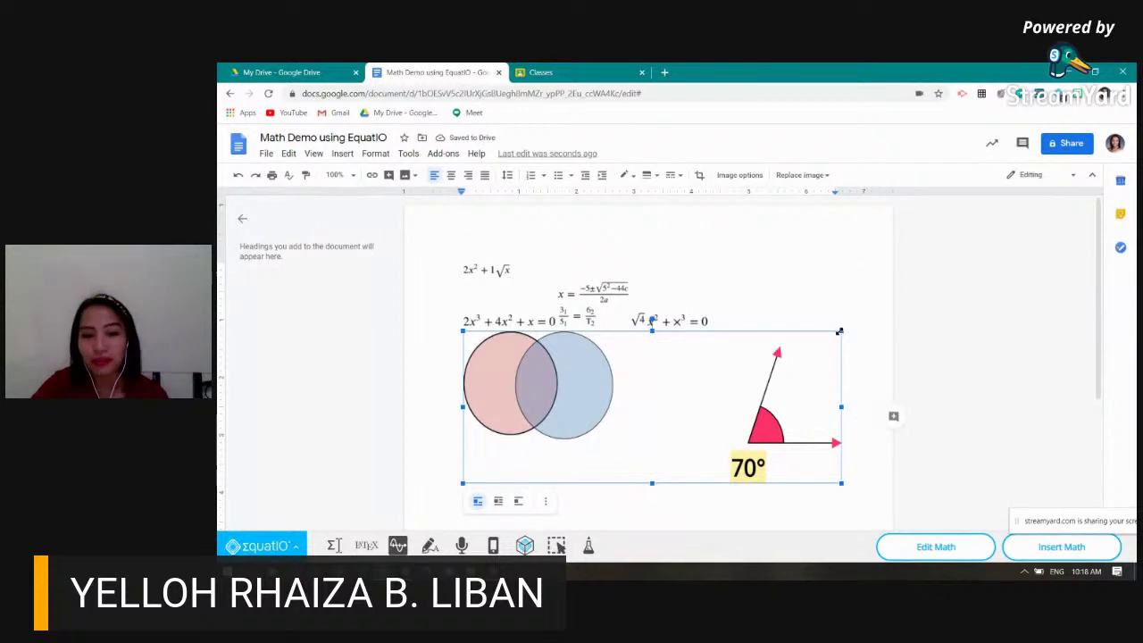
left_click(839, 331)
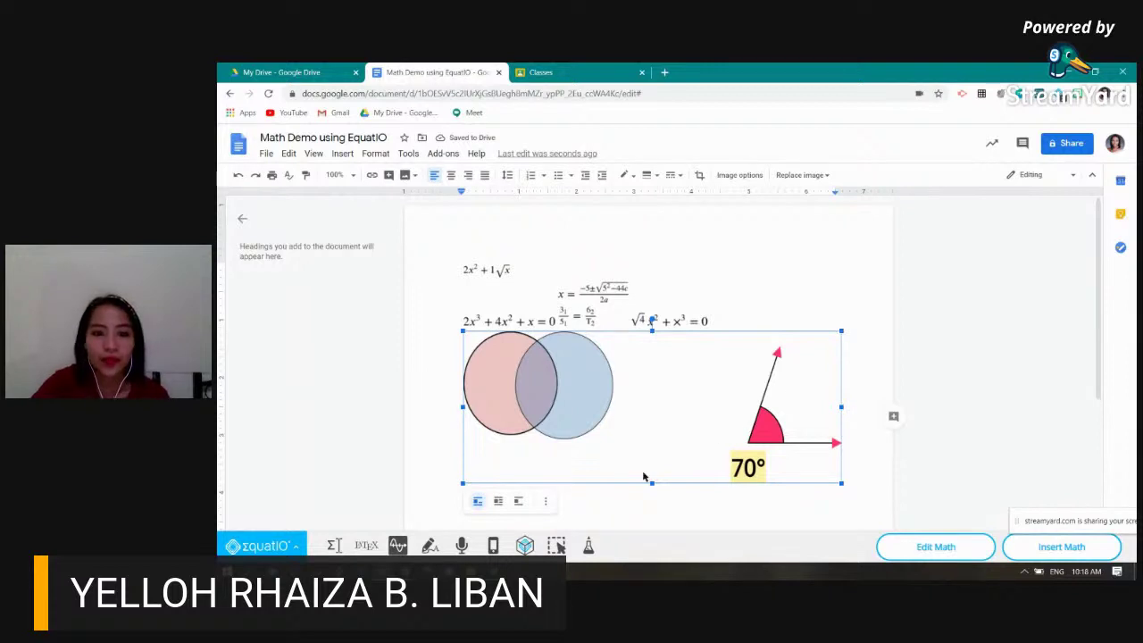
Capture the expression 2x² + 1√x with the Screenshot Reader, view its copy and edit options, and play it aloud
left_click(555, 546)
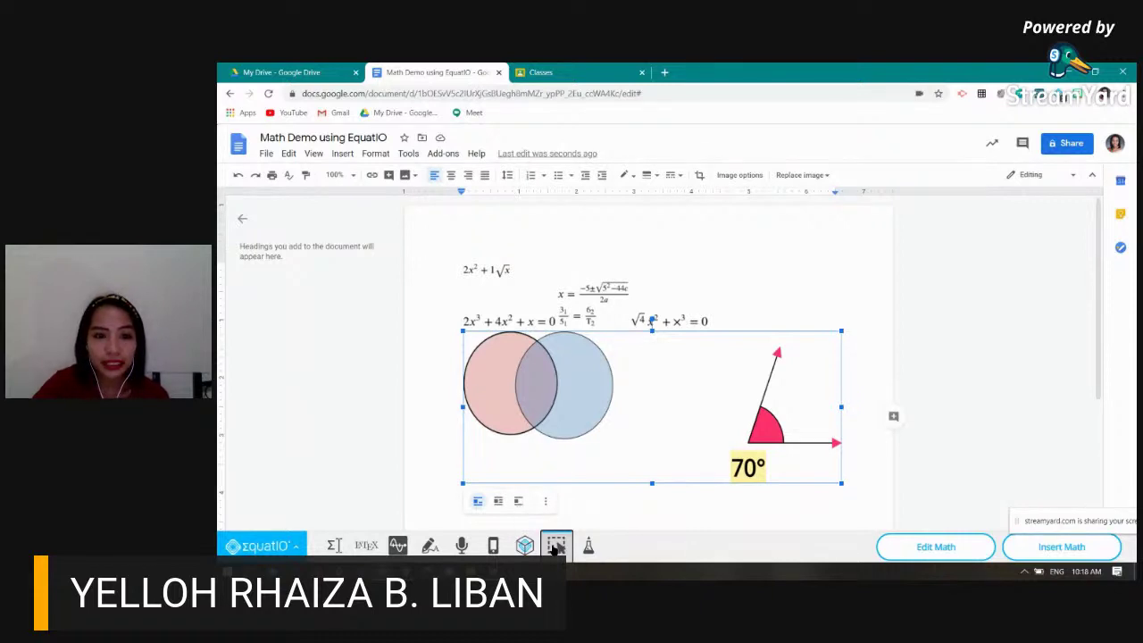
left_click_drag(462, 261, 526, 288)
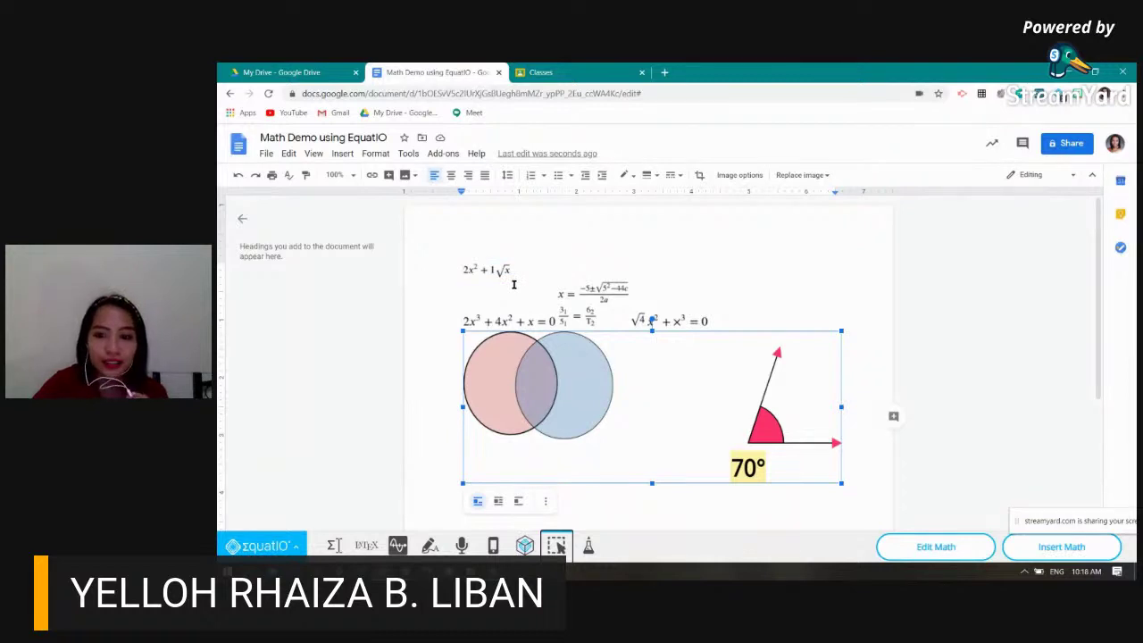
left_click(465, 260)
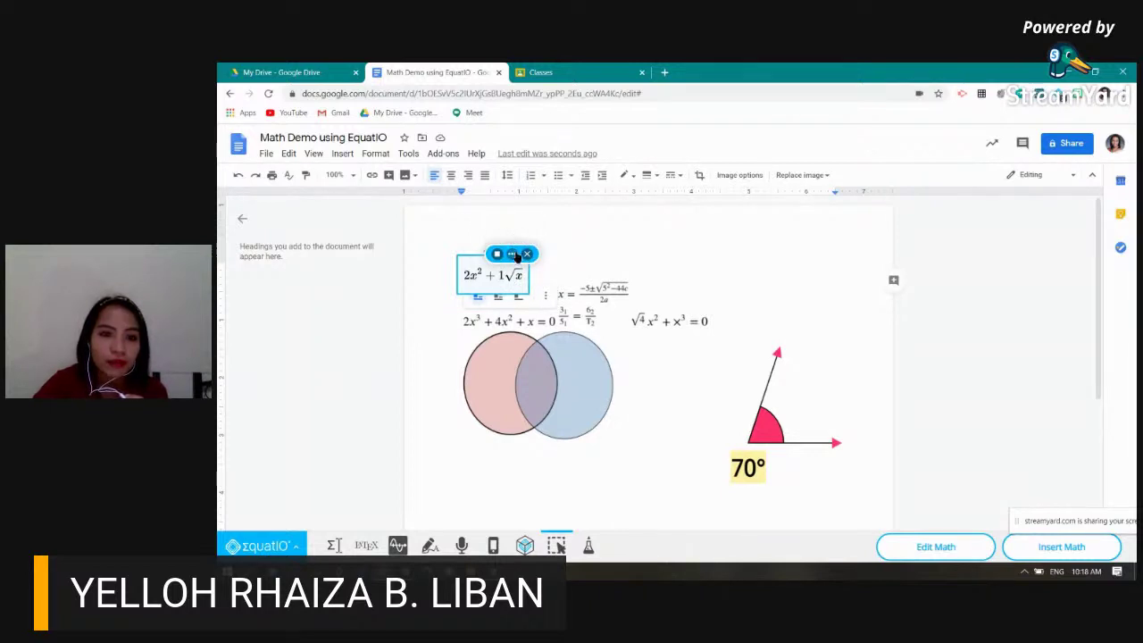
left_click(513, 253)
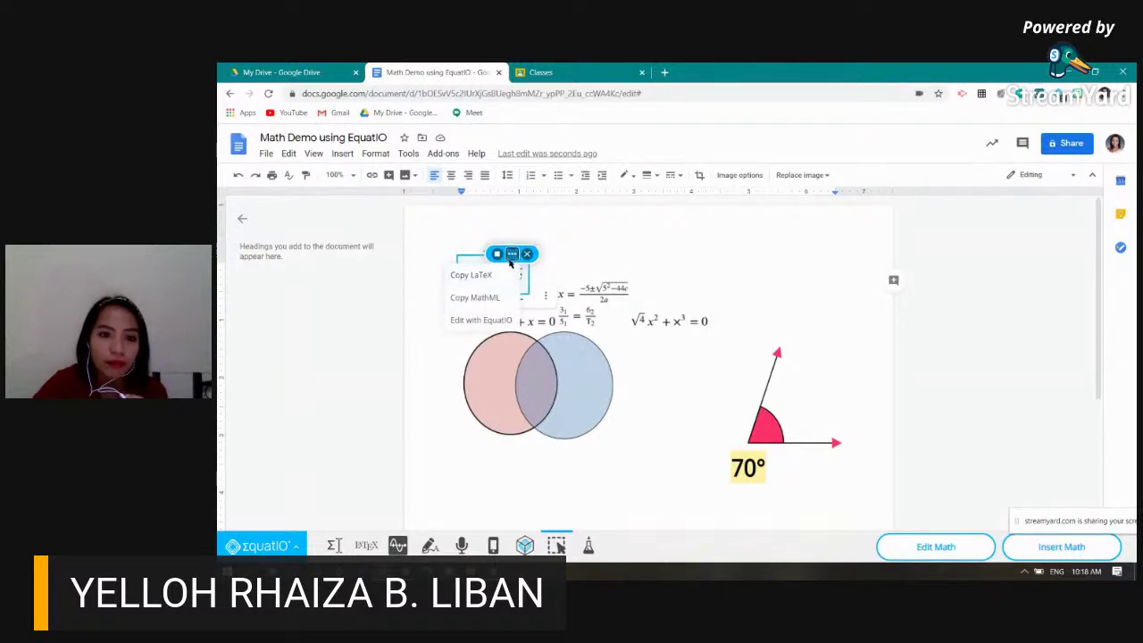
left_click(511, 254)
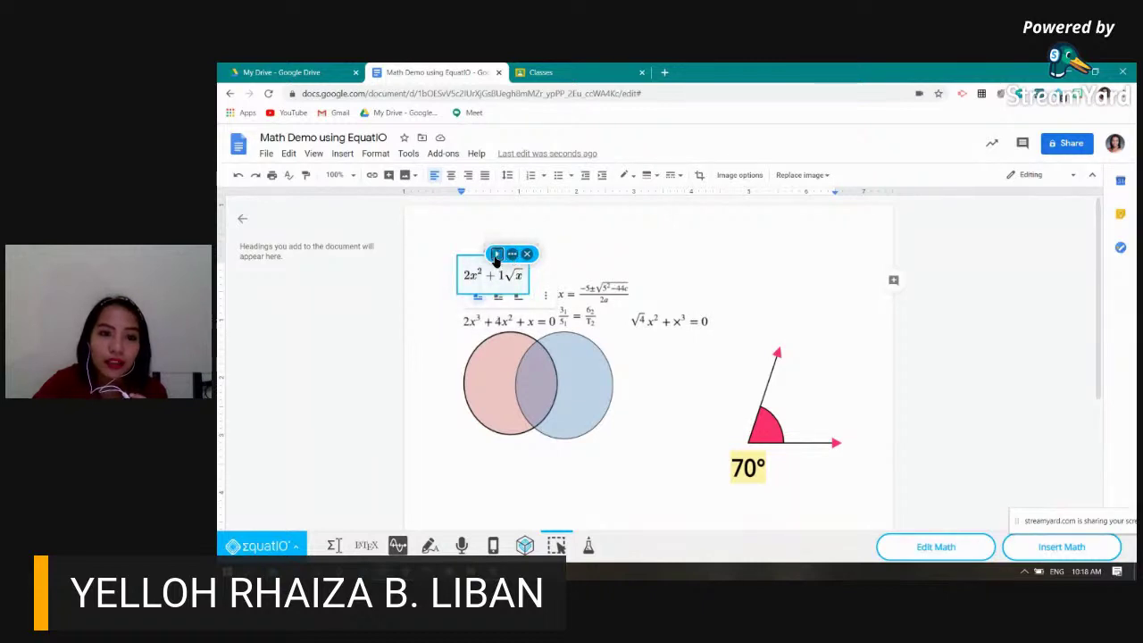
left_click(497, 254)
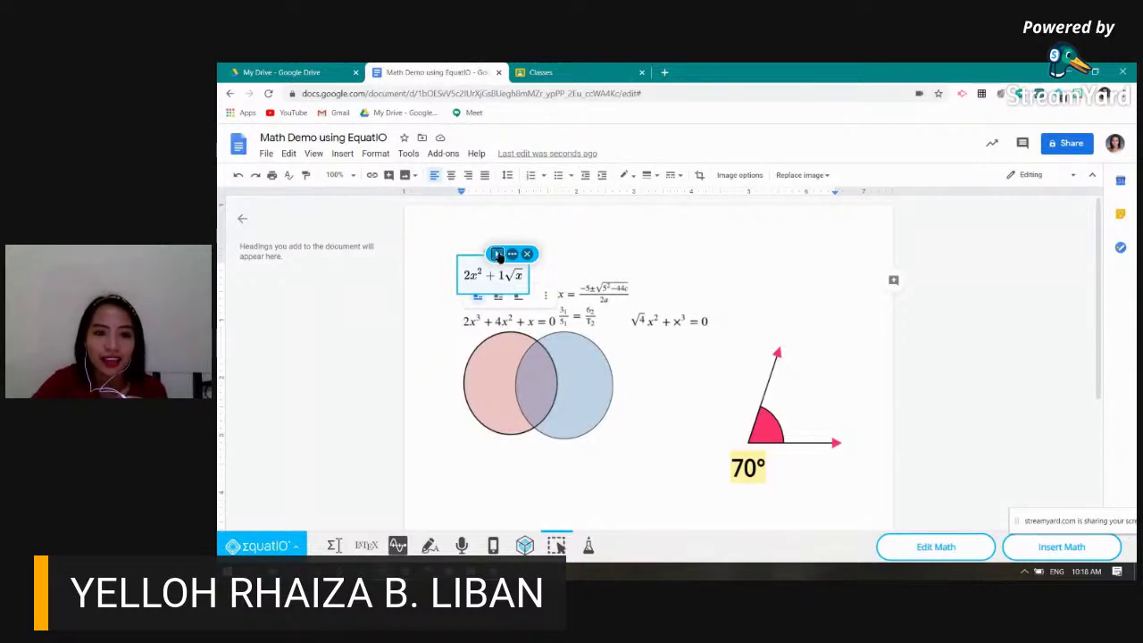
Capture √4x² + x³ in the last equation line with the Screenshot Reader and play it aloud
left_click(556, 546)
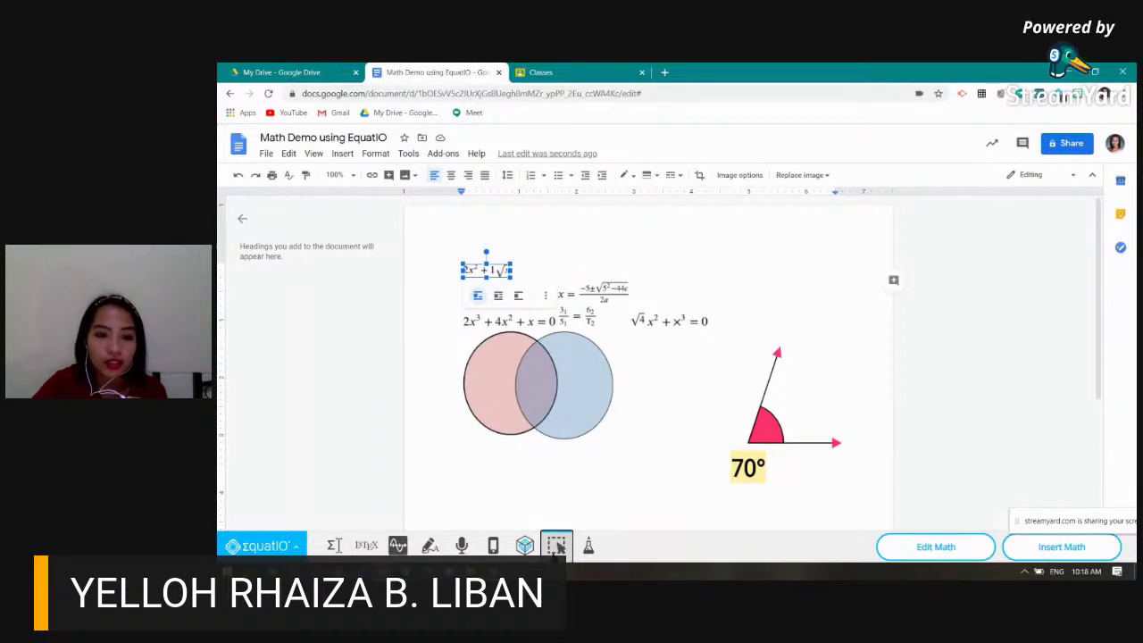
left_click_drag(626, 305, 689, 336)
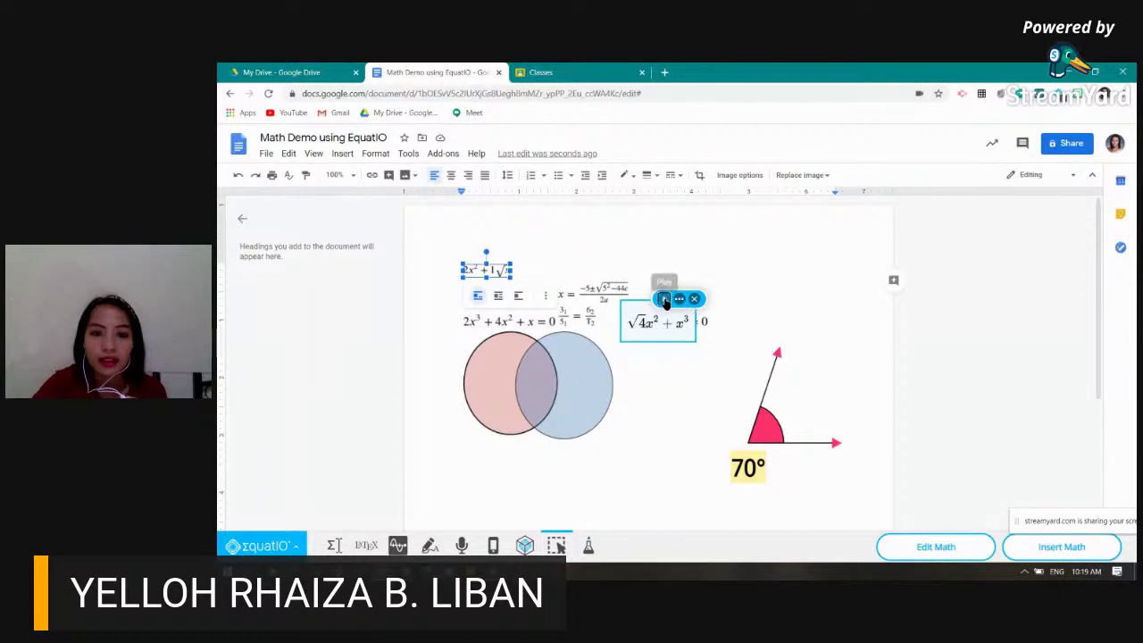
left_click(663, 299)
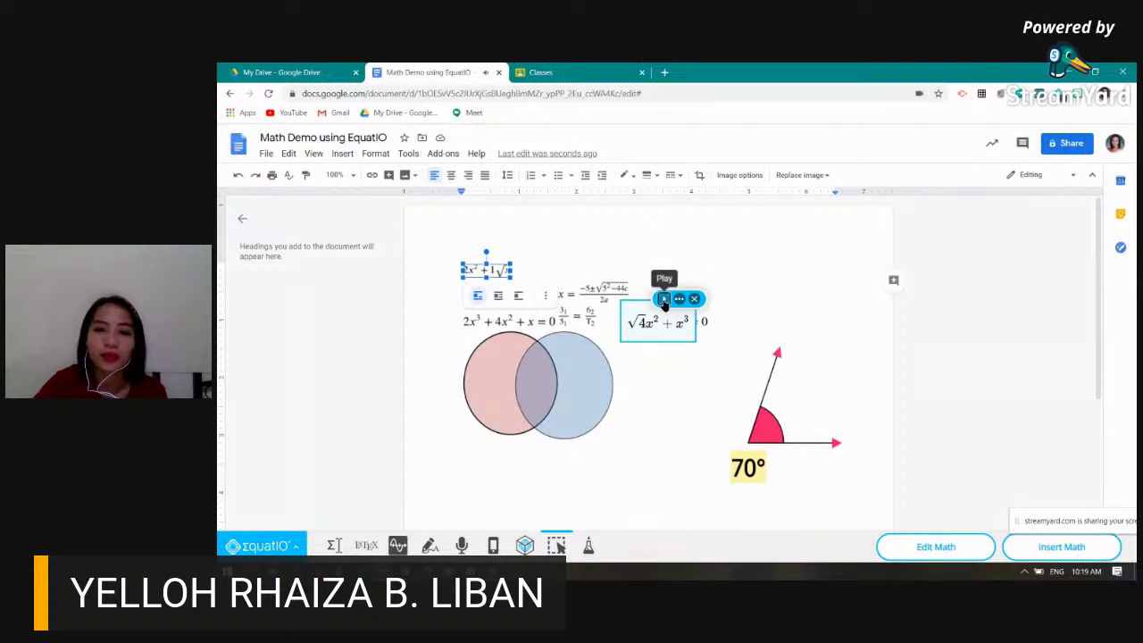
Dismiss the captured expression, and view the periodic table from the STEM tools before closing it
left_click(695, 299)
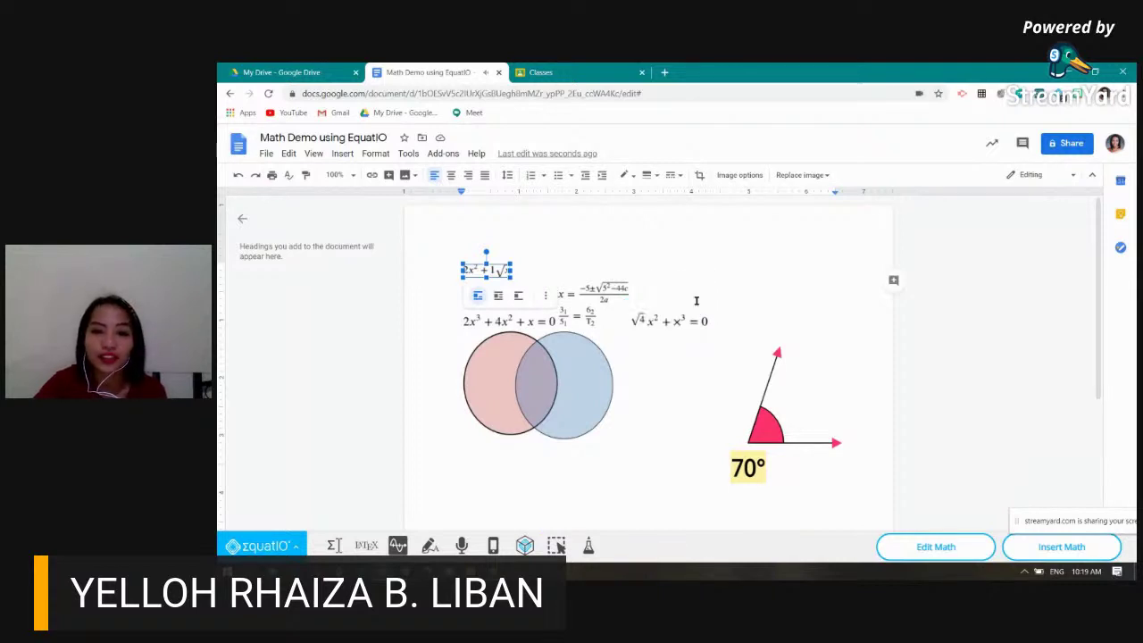
left_click(589, 546)
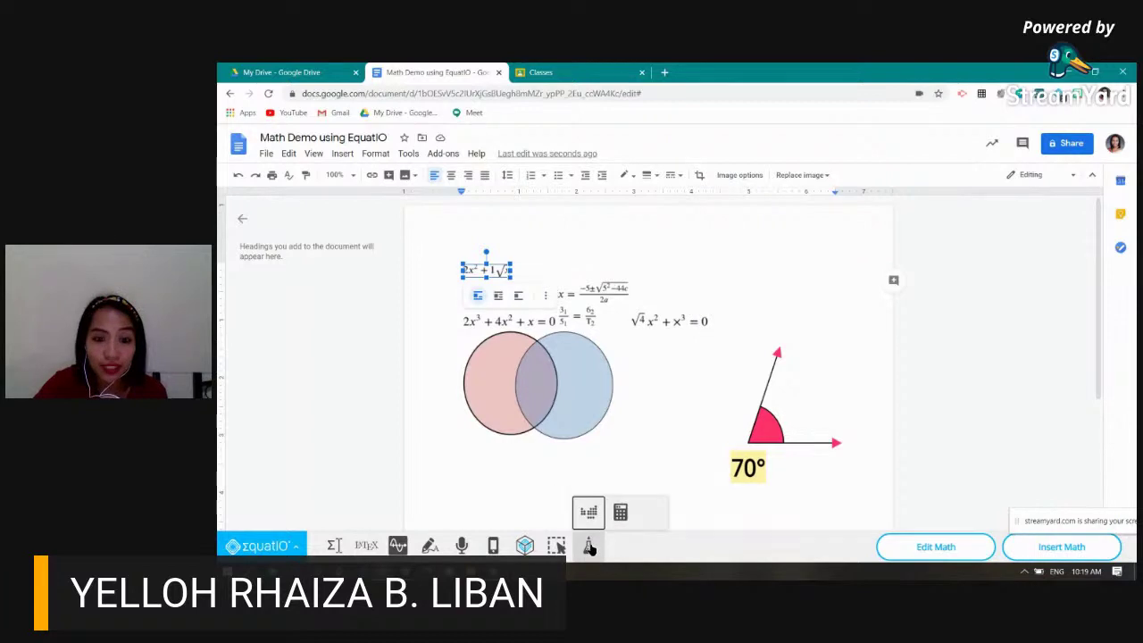
left_click(589, 513)
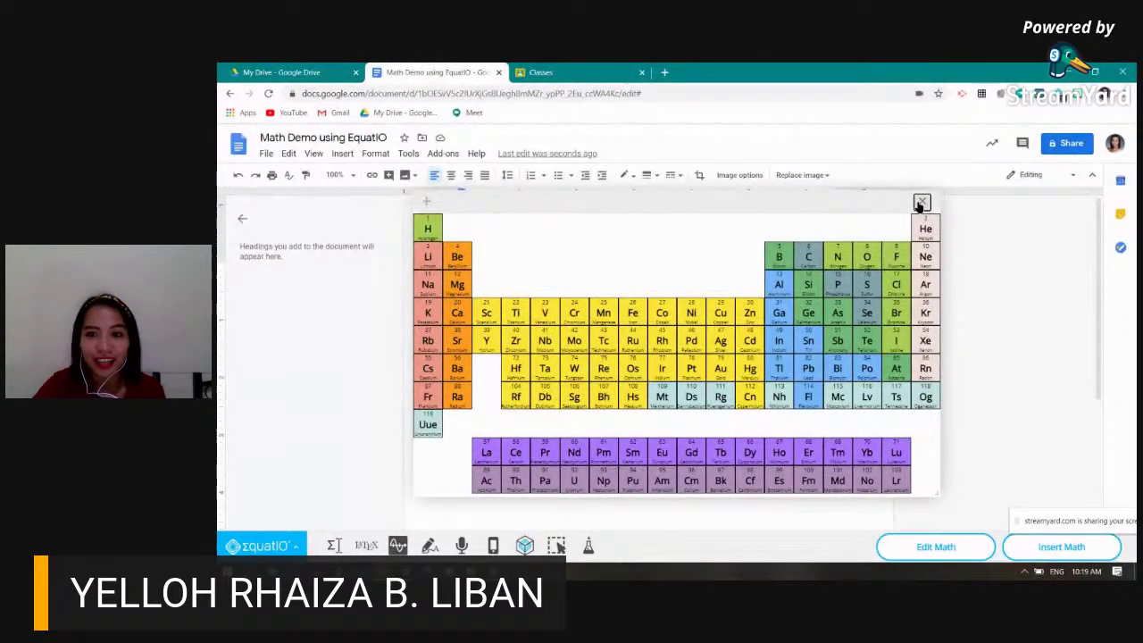
left_click(923, 204)
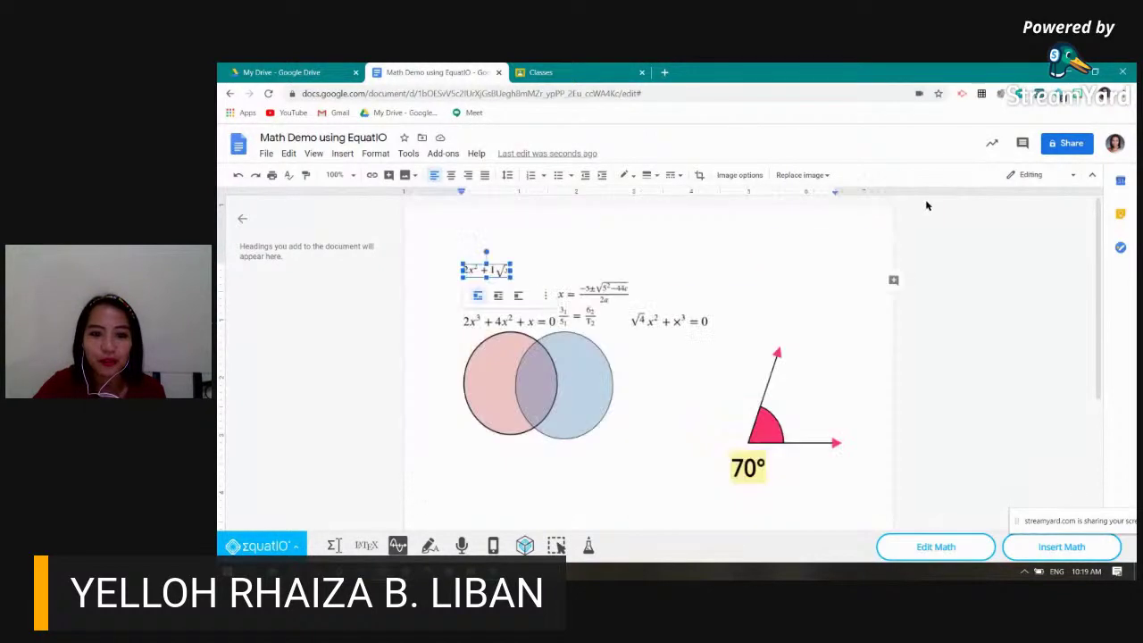
View the scientific calculator from the STEM tools, move its window aside, and close it
mouse_move(588, 546)
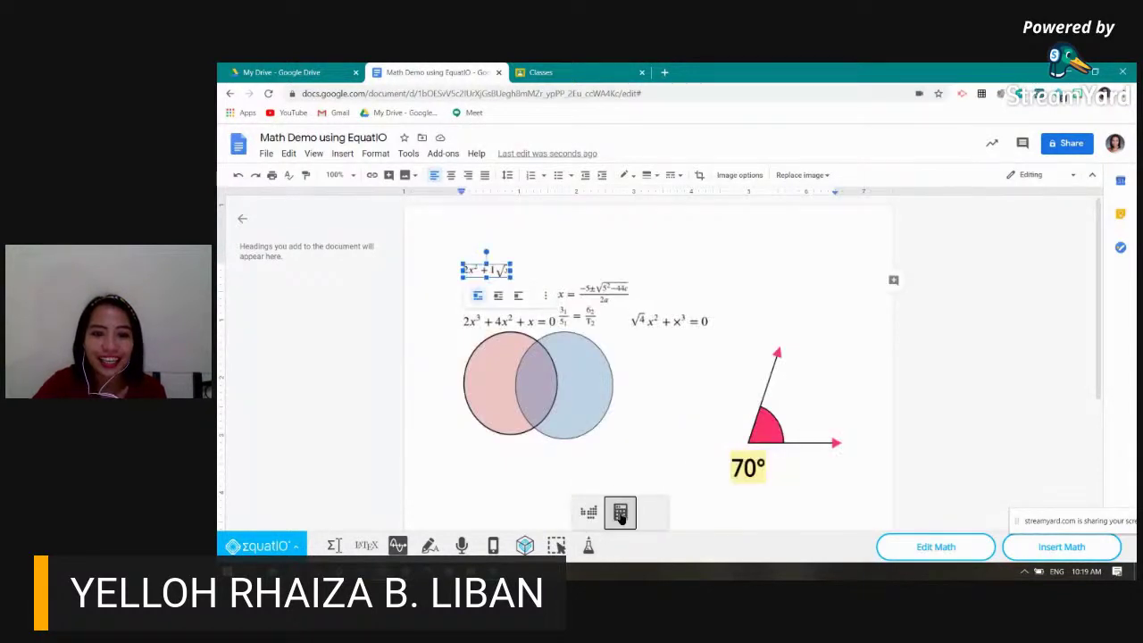
left_click(621, 514)
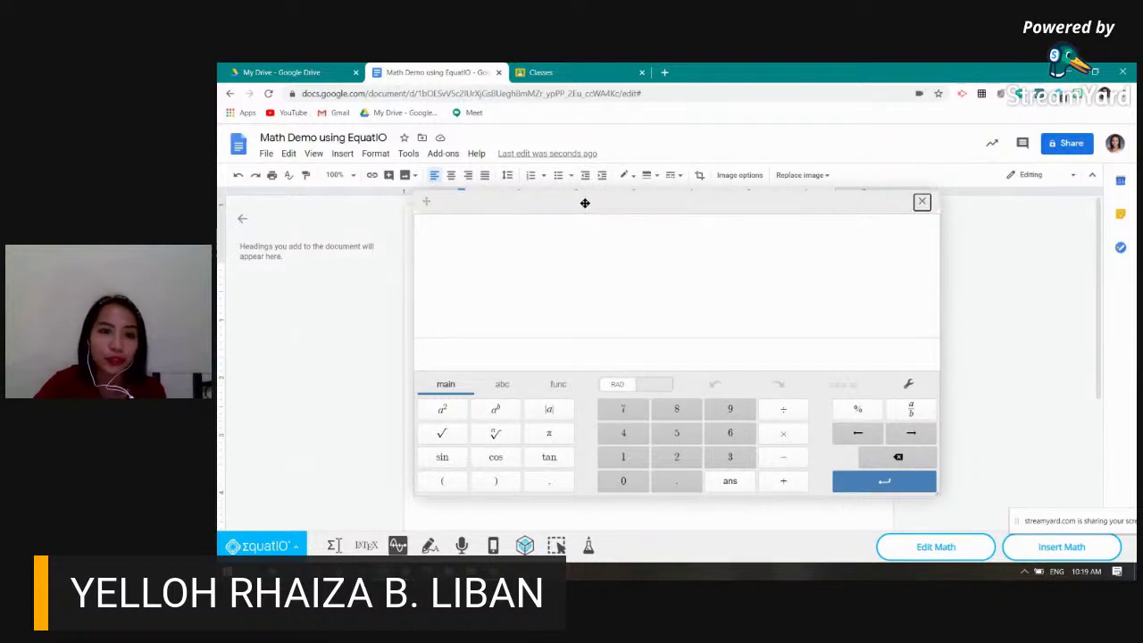
left_click_drag(585, 202, 722, 260)
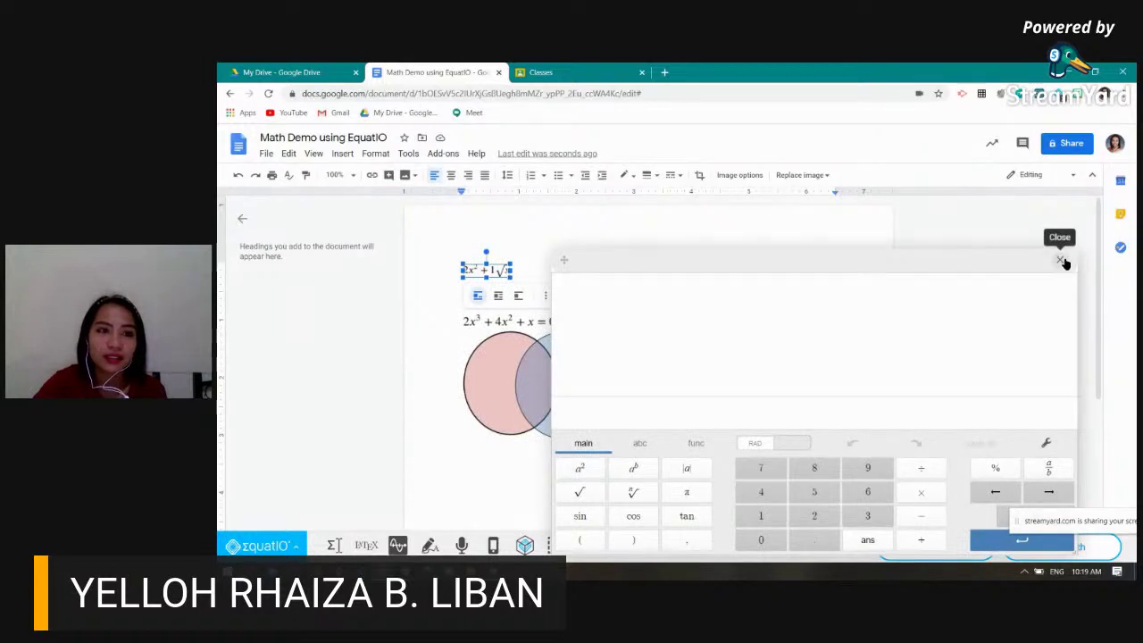
left_click(1062, 261)
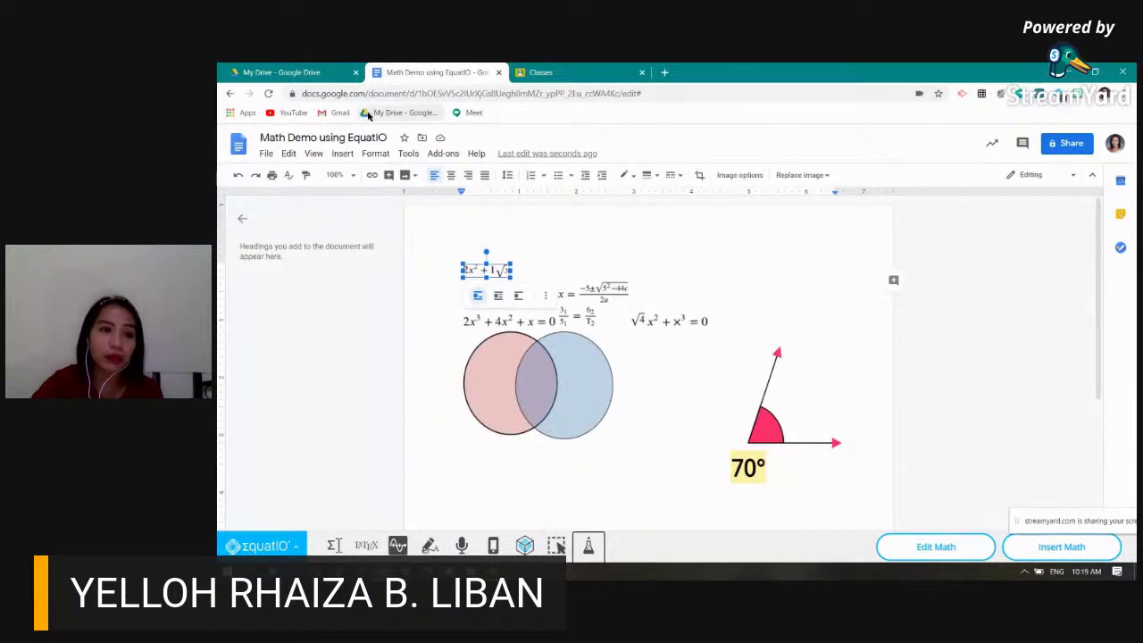
Switch to Google Drive and create a new blank Google Slides presentation
left_click(305, 74)
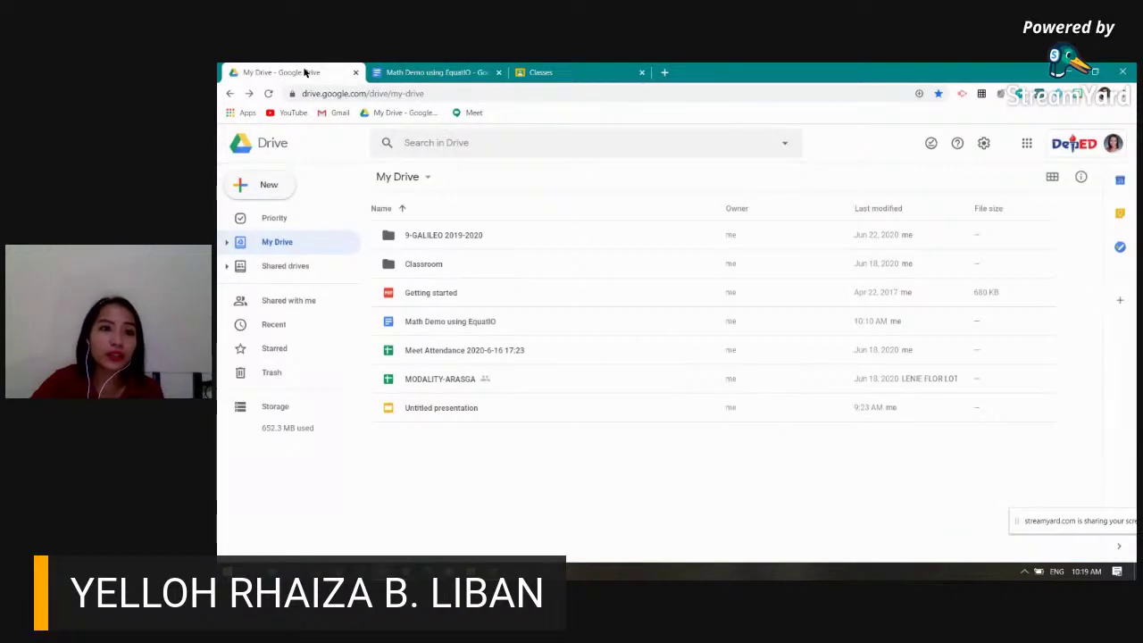
left_click(265, 187)
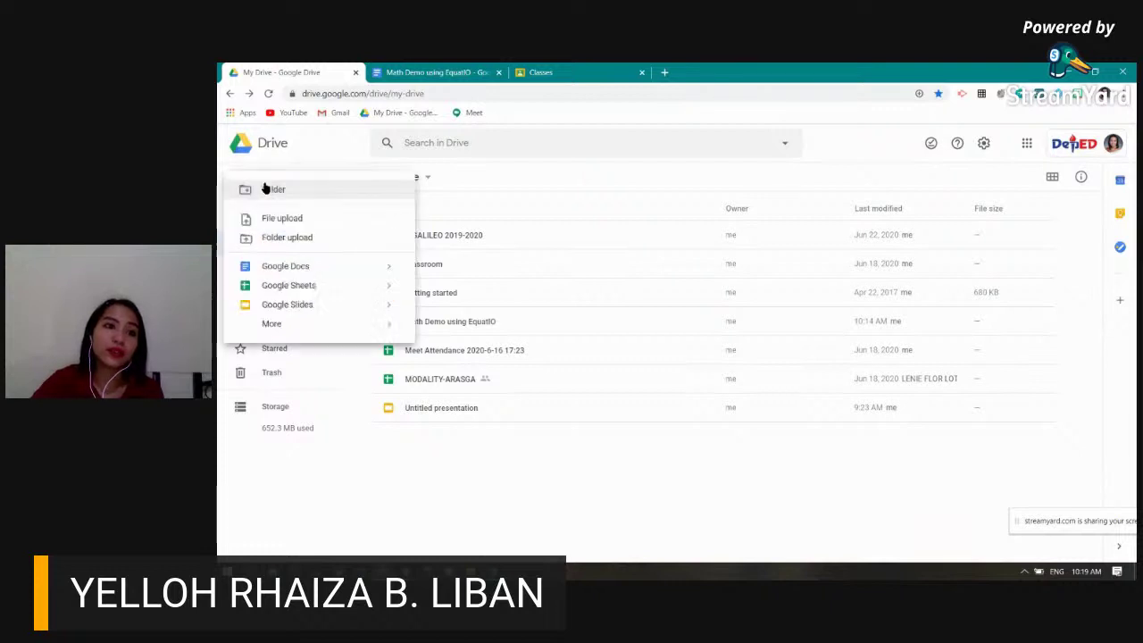
left_click(293, 310)
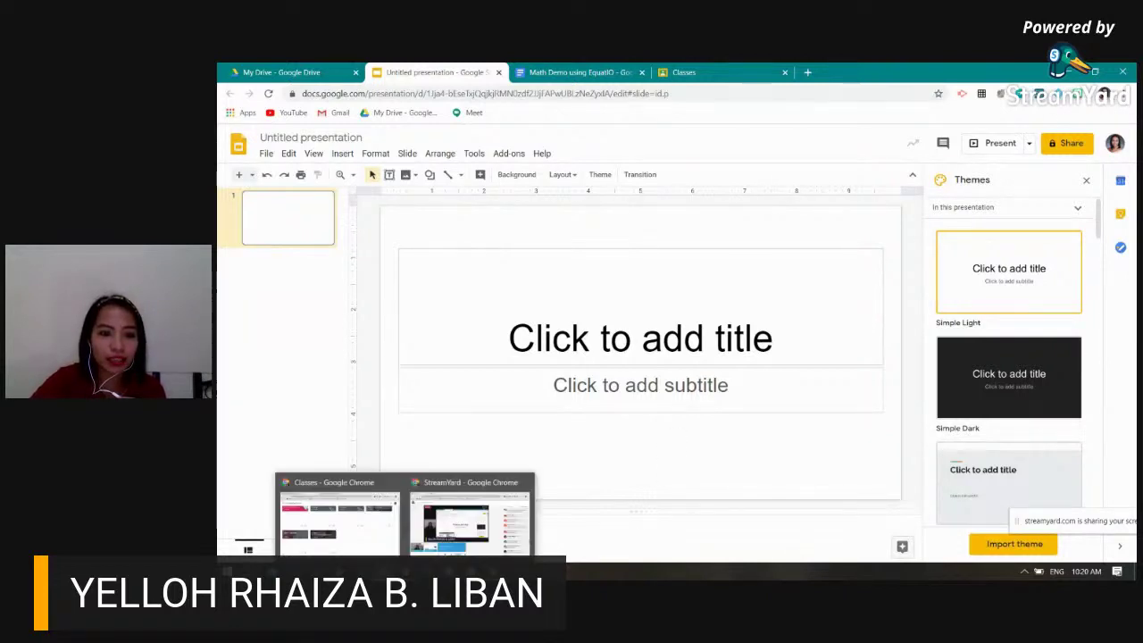
mouse_move(492, 571)
left_click(501, 534)
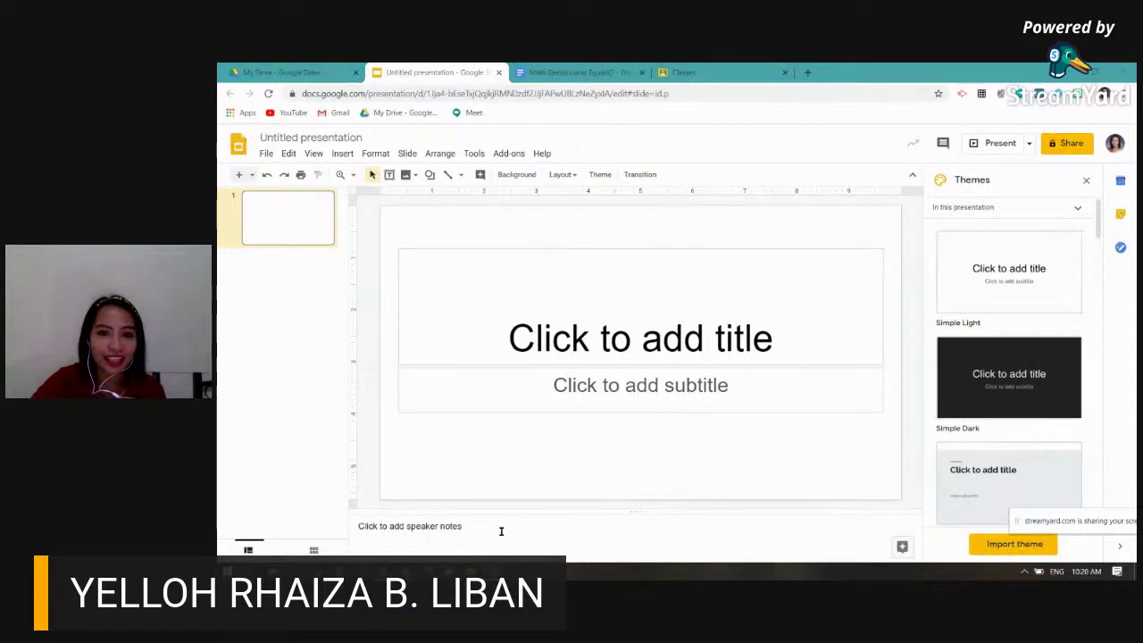
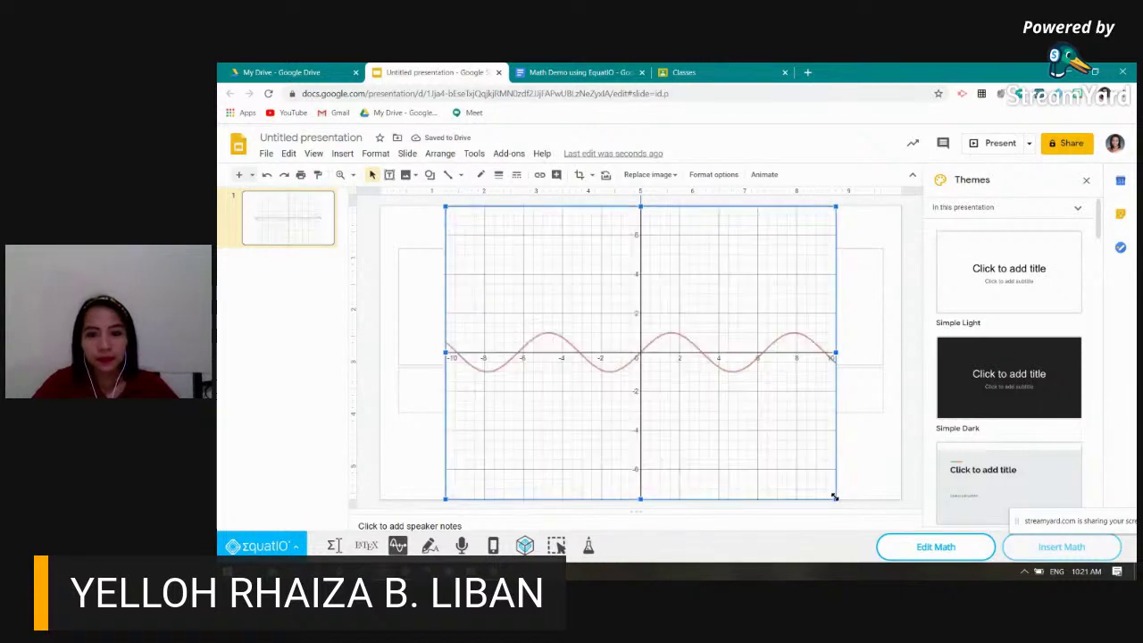
Resize and reposition the sine wave graph on the first slide so that it fills most of the slide
left_click_drag(835, 498, 782, 384)
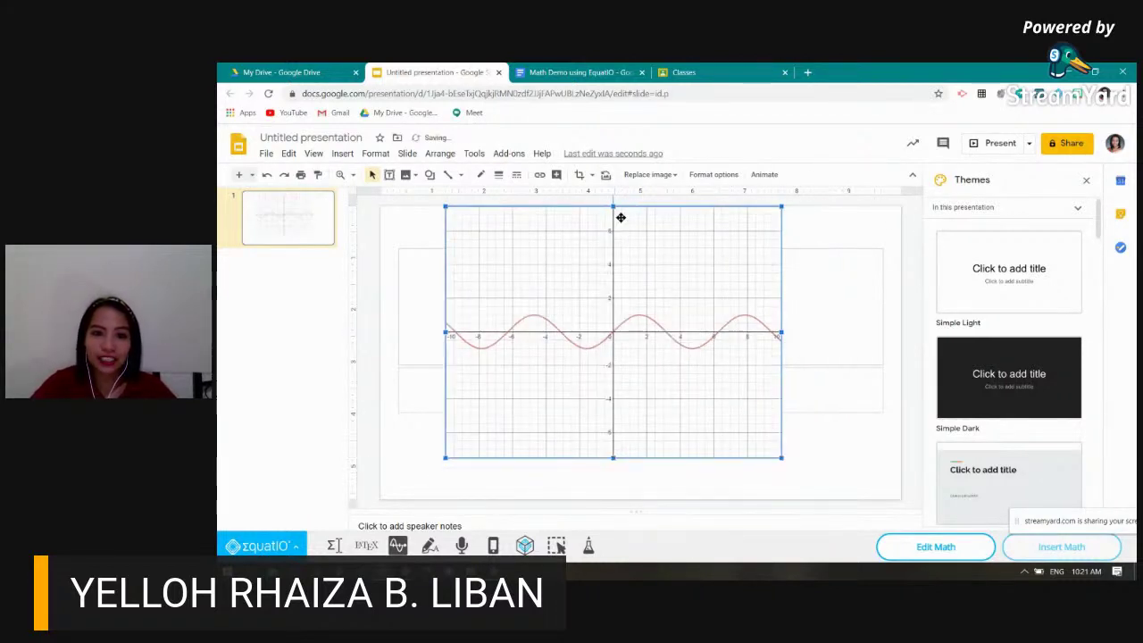
left_click_drag(614, 207, 556, 288)
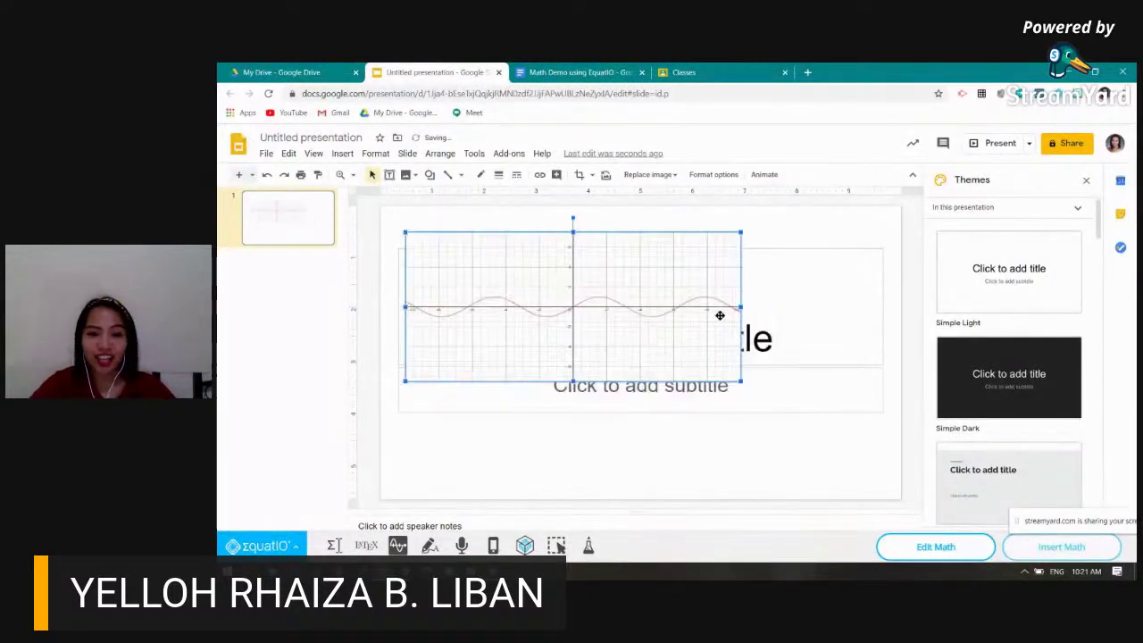
left_click_drag(741, 306, 886, 309)
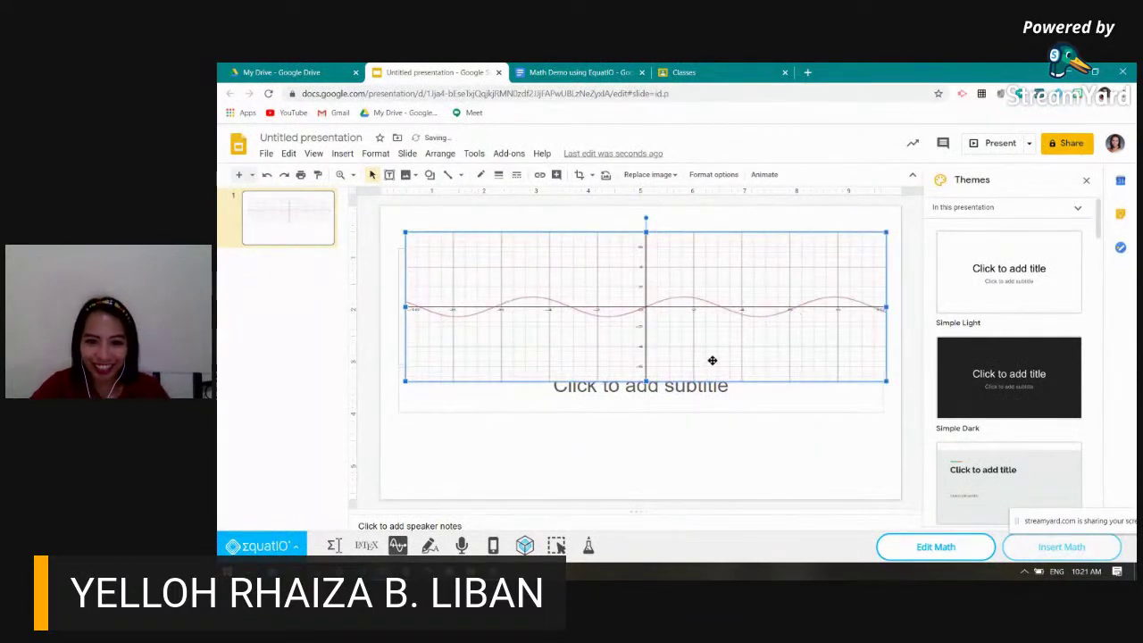
left_click_drag(646, 381, 645, 483)
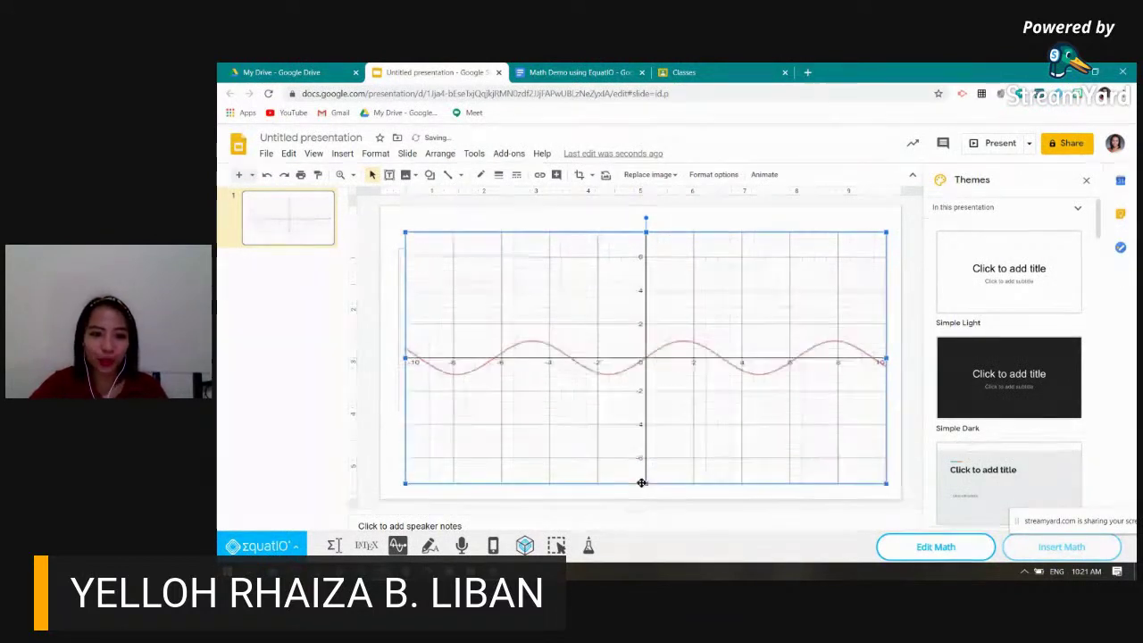
left_click_drag(639, 234, 639, 216)
Add a second slide after the graph slide, and open an EquatIO mathspace for the presentation
left_click(294, 212)
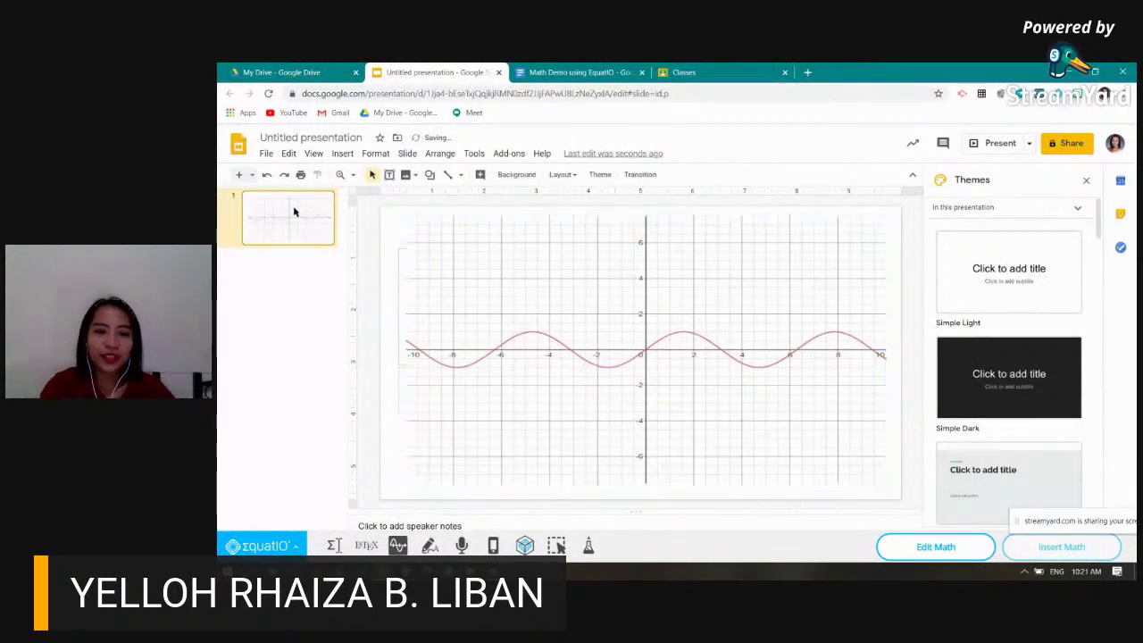
key("ctrl+m")
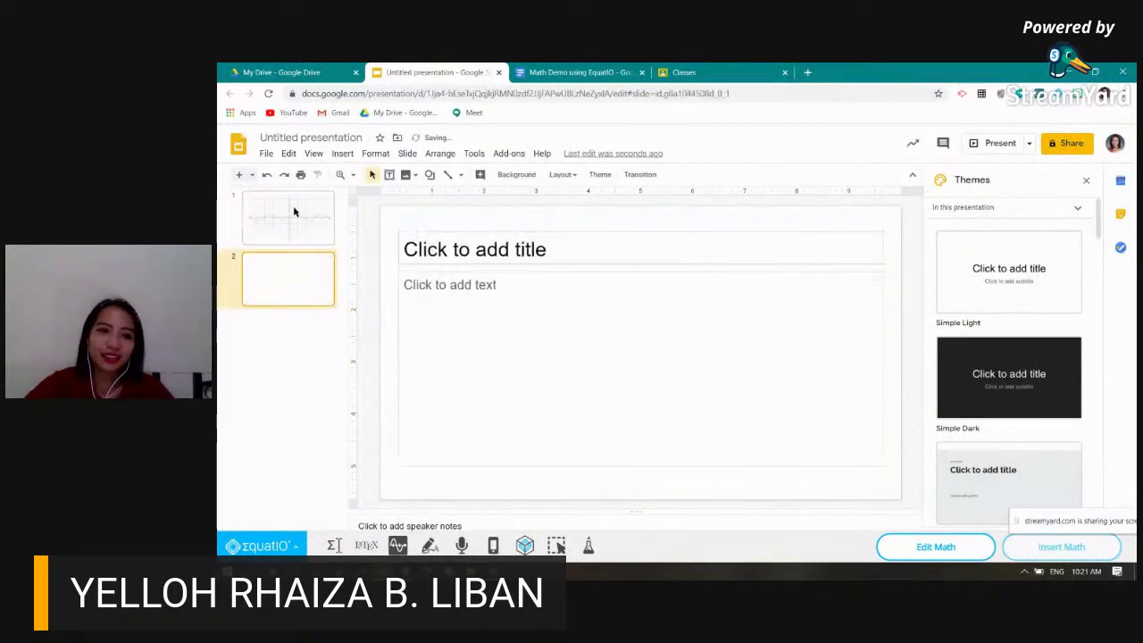
left_click(524, 546)
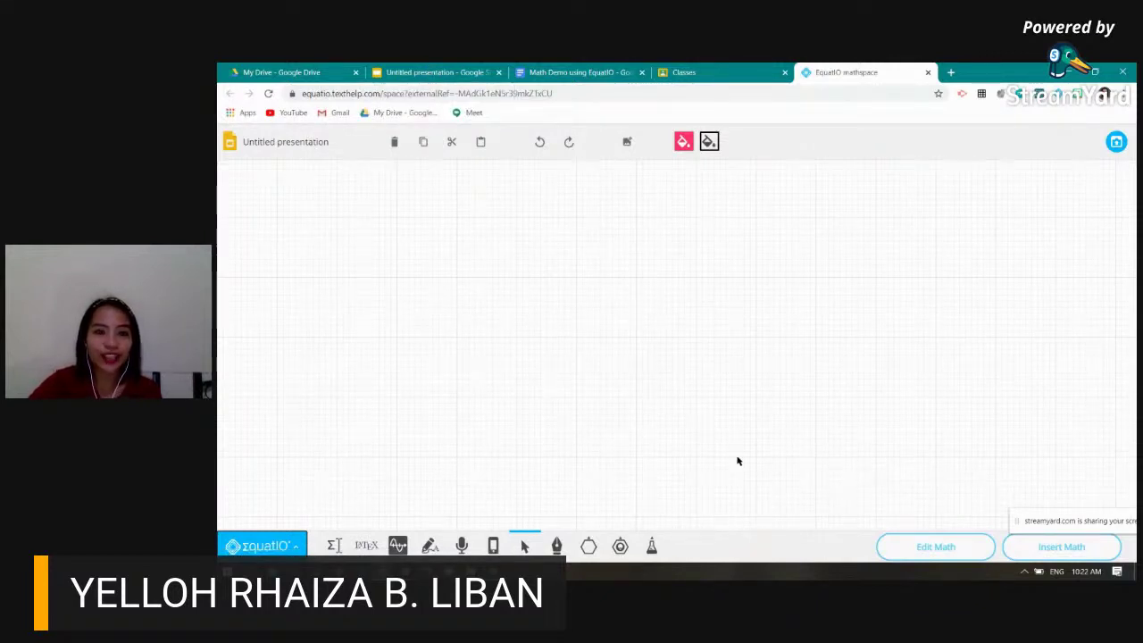
Try out the freehand pen by drawing a large 2 on the mathspace canvas, and undo the stroke
left_click(556, 546)
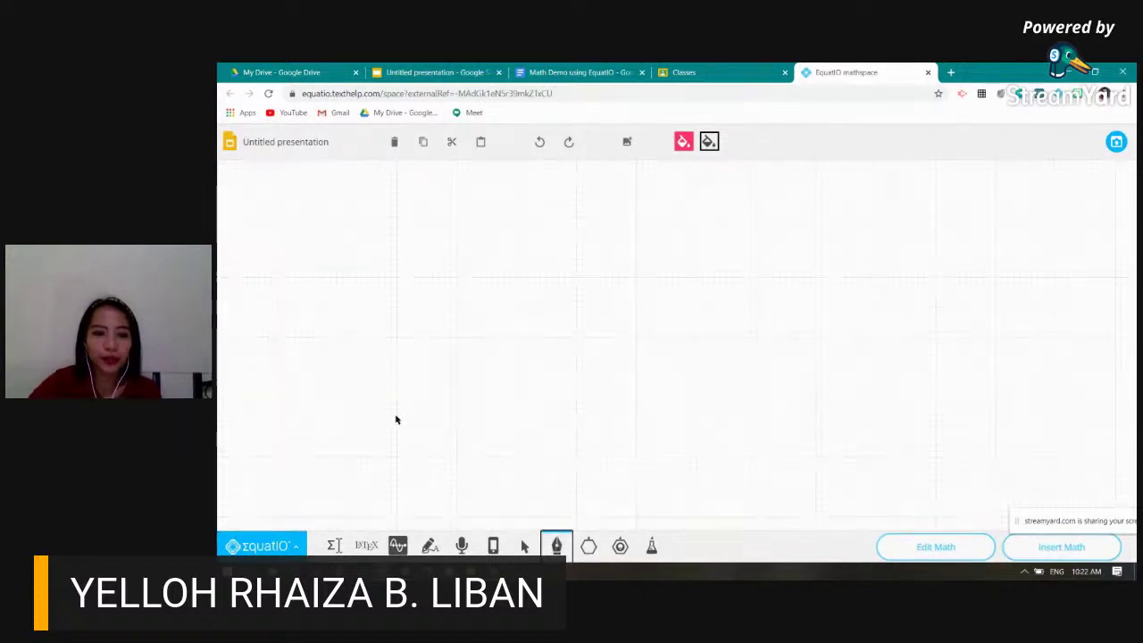
mouse_move(376, 368)
left_mouse_down()
mouse_move(476, 375)
mouse_move(533, 404)
left_mouse_up()
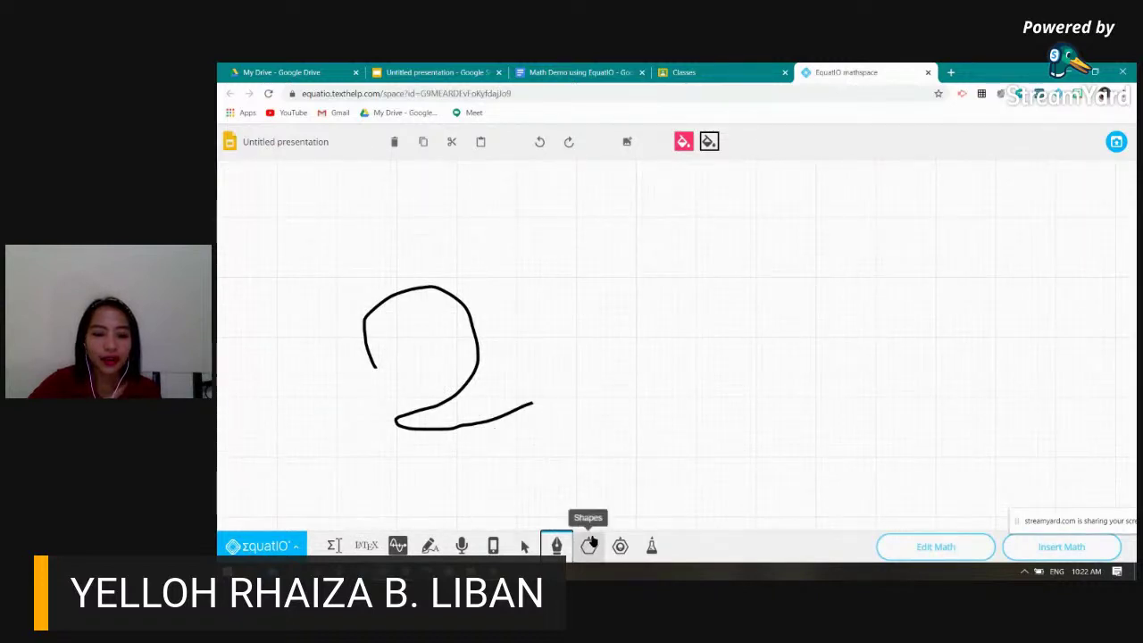
left_click(538, 146)
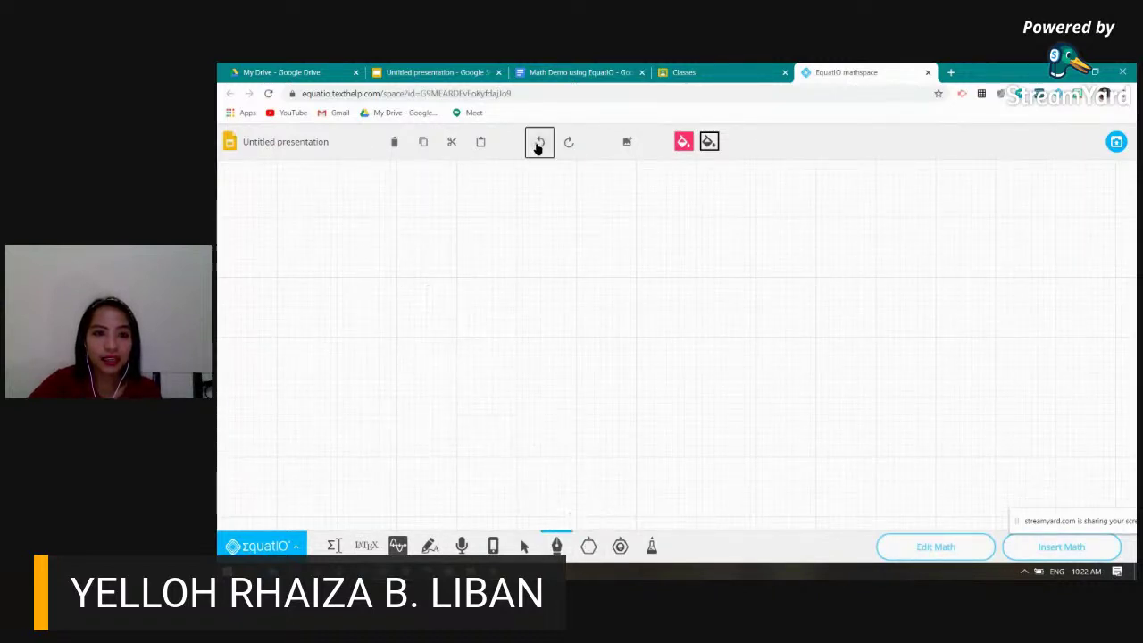
Draw a large parallelogram in the middle of the mathspace canvas
left_click(588, 548)
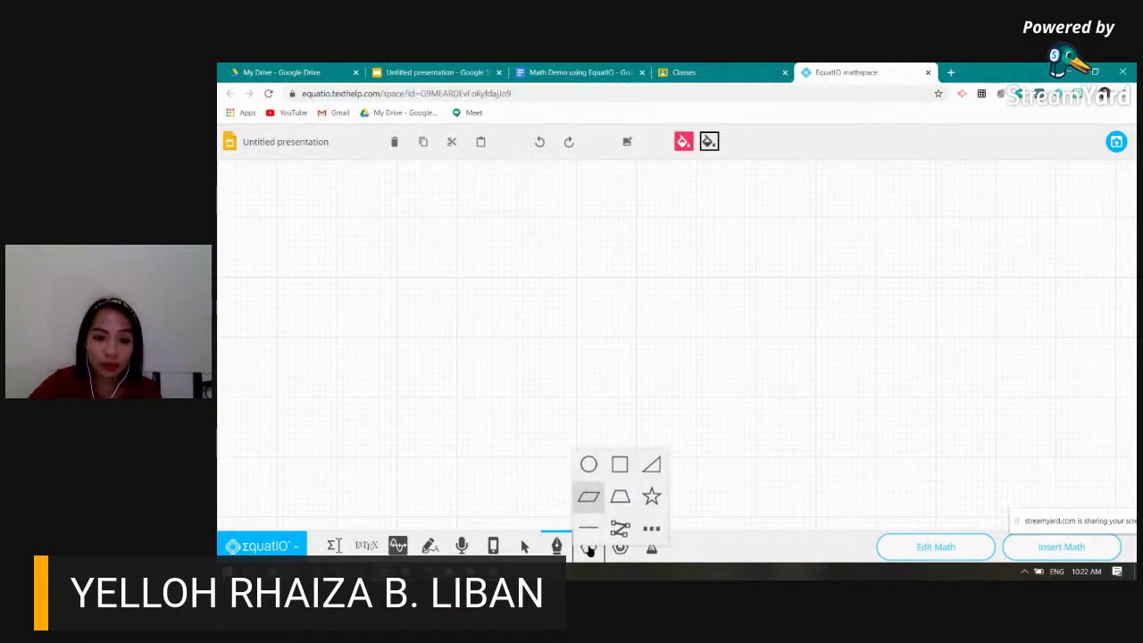
left_click(590, 483)
left_click_drag(401, 218, 814, 457)
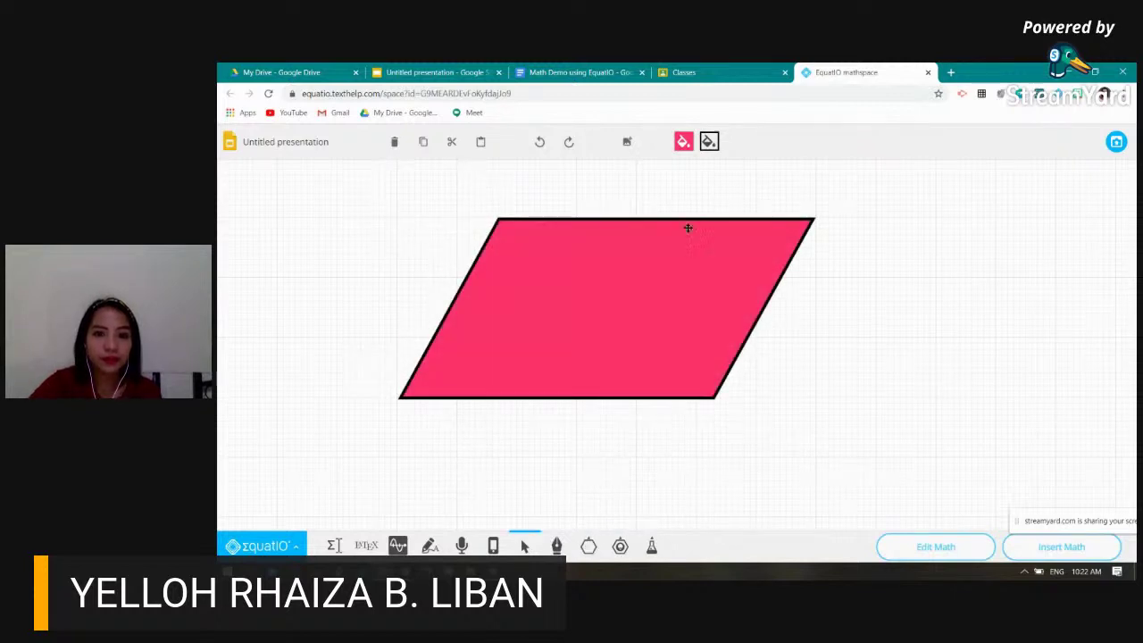
Try to change the parallelogram's fill to dark blue without selecting the shape
left_click(684, 142)
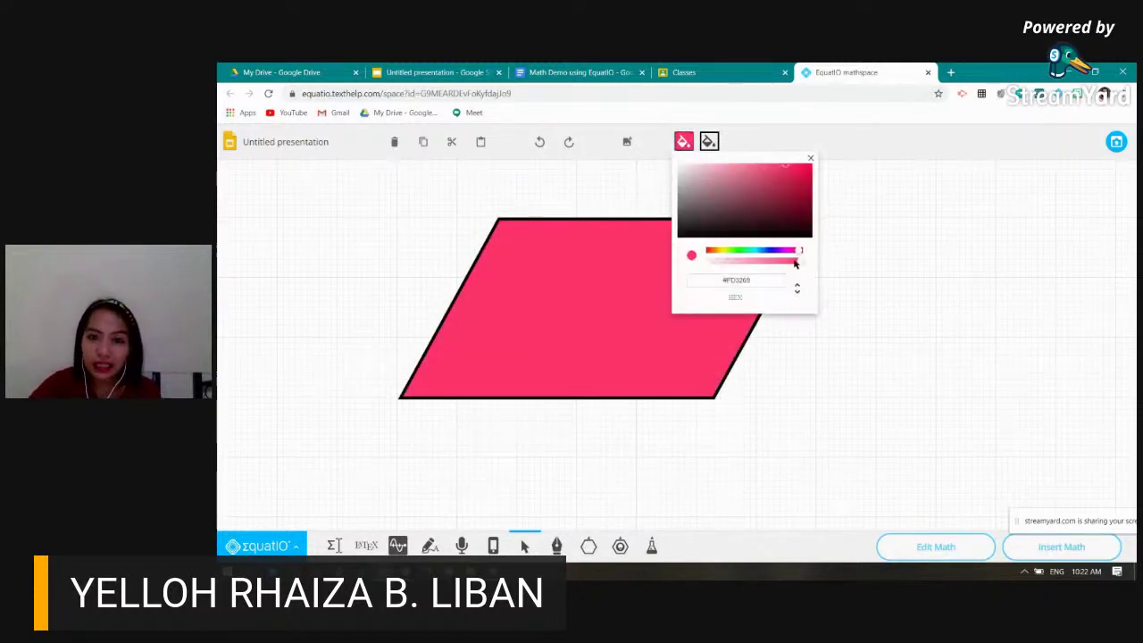
left_click_drag(800, 253, 771, 252)
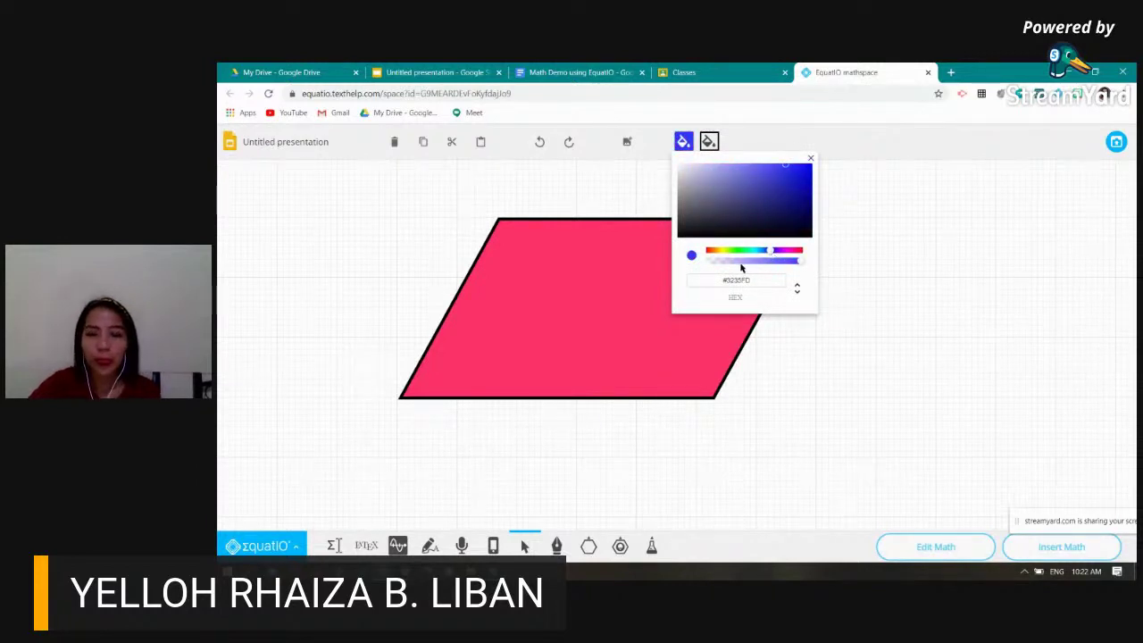
left_click(708, 141)
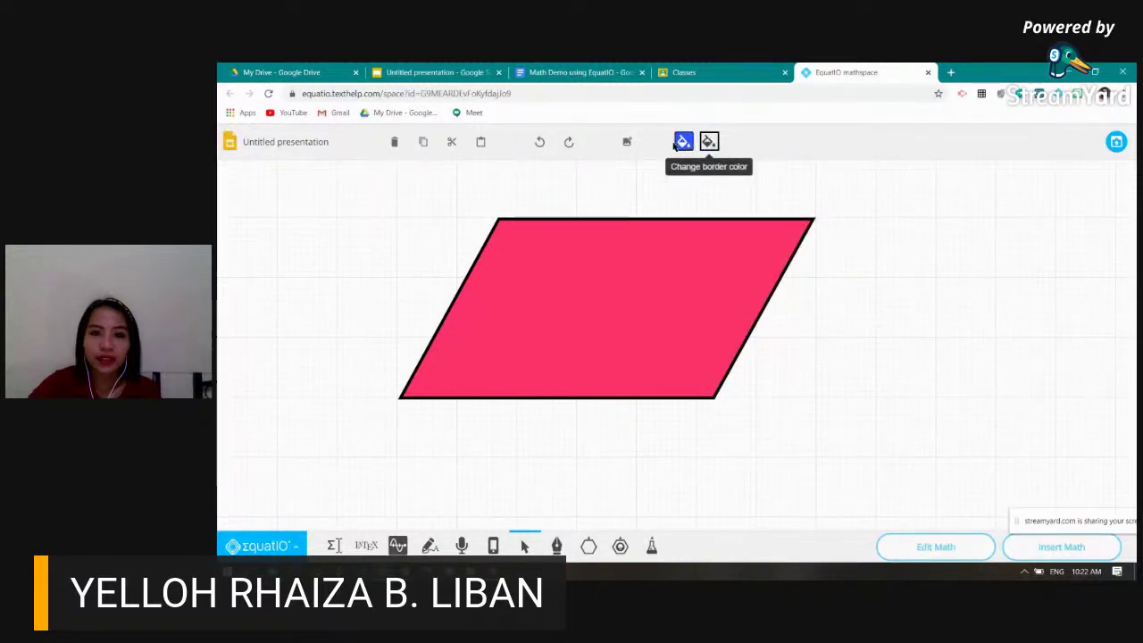
left_click(684, 141)
left_click(784, 197)
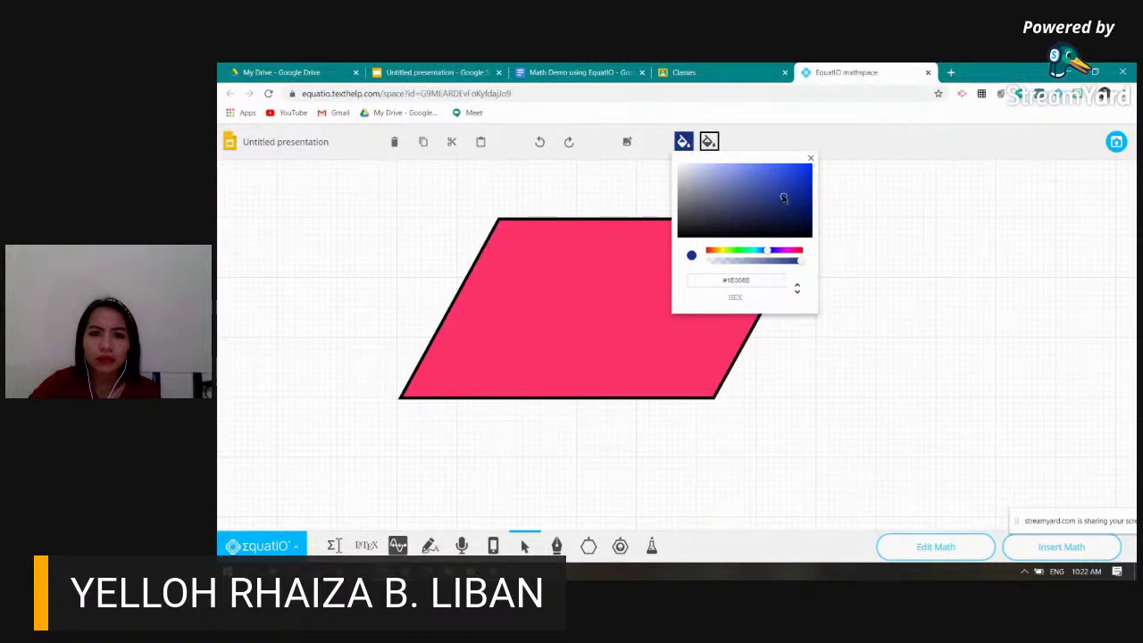
left_click(759, 279)
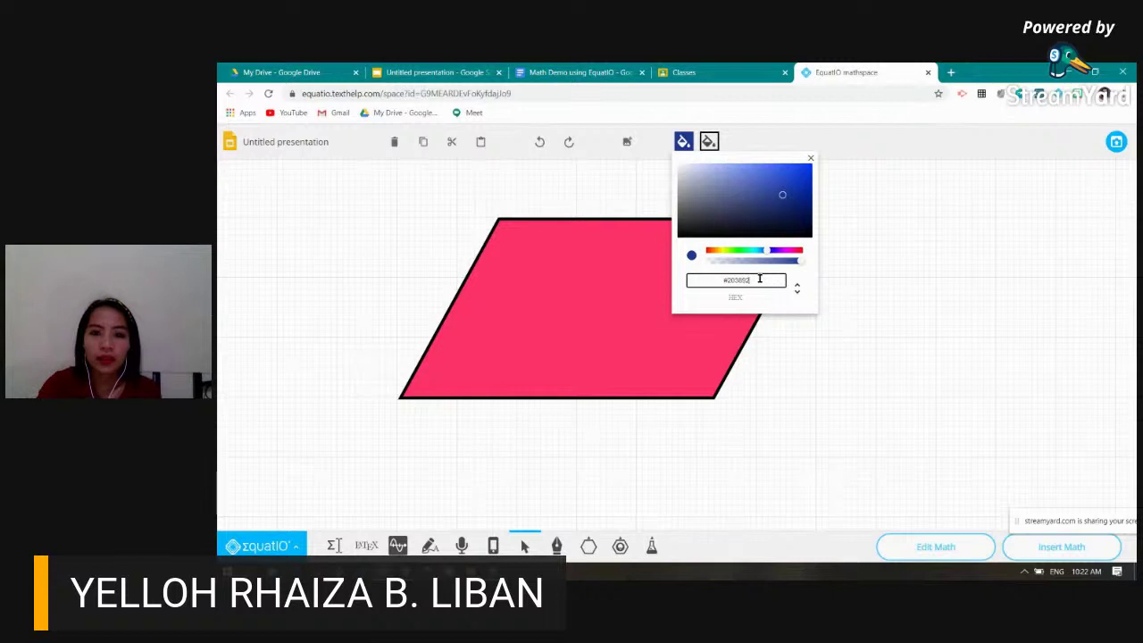
left_click(693, 256)
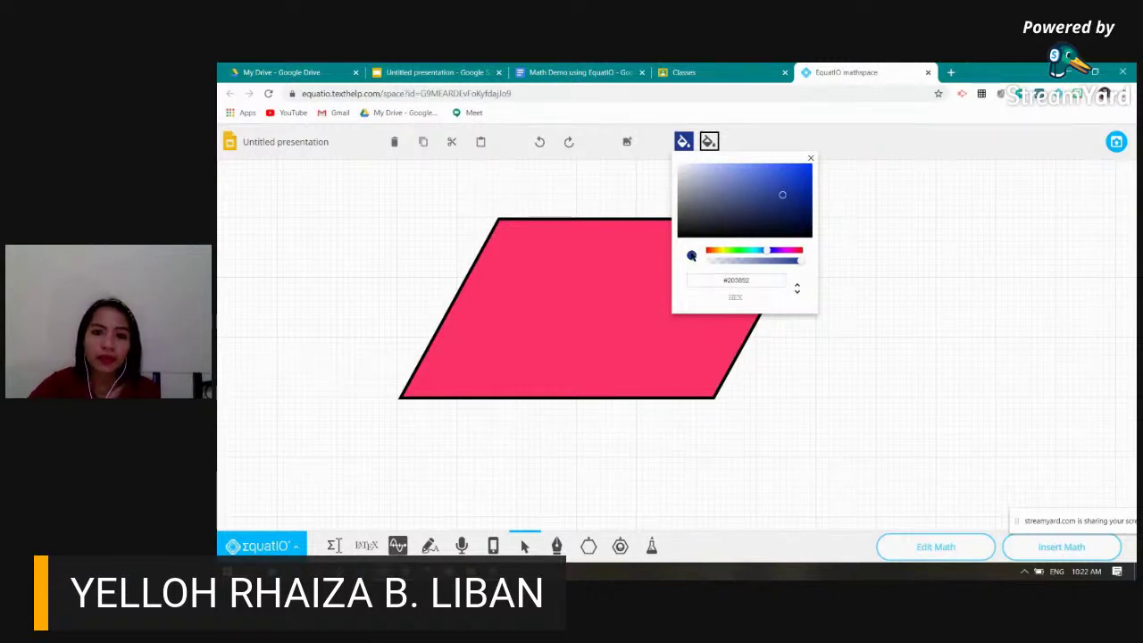
Select the parallelogram, try blue, violet, magenta and red fills on it, and settle on a dark purple fill
left_click(540, 315)
left_click(811, 158)
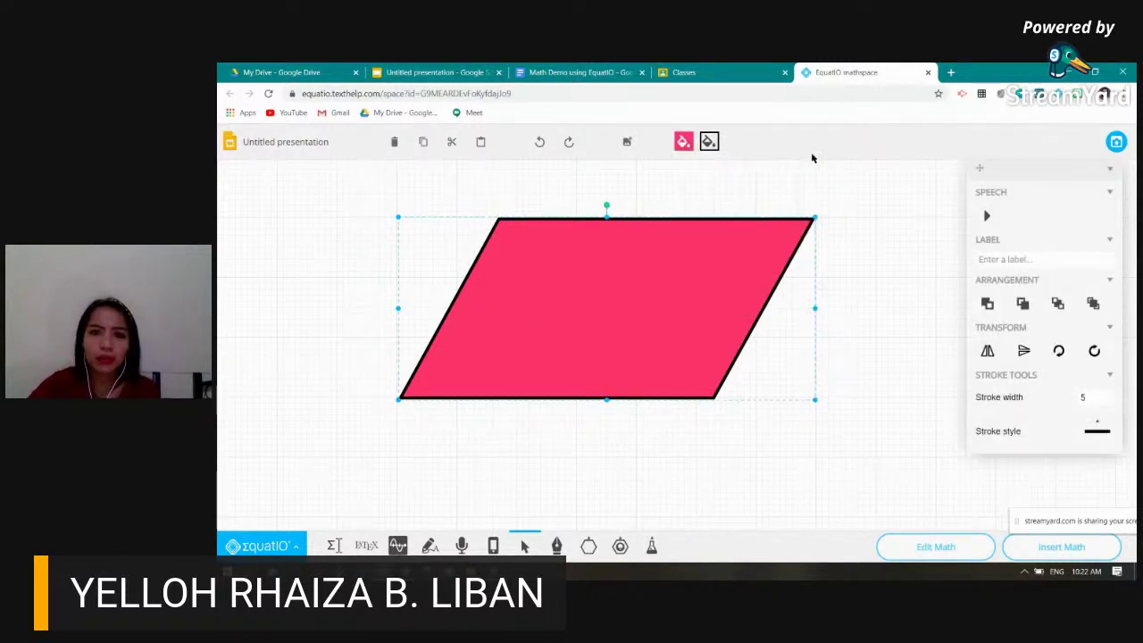
left_click(683, 143)
left_click_drag(798, 251, 768, 251)
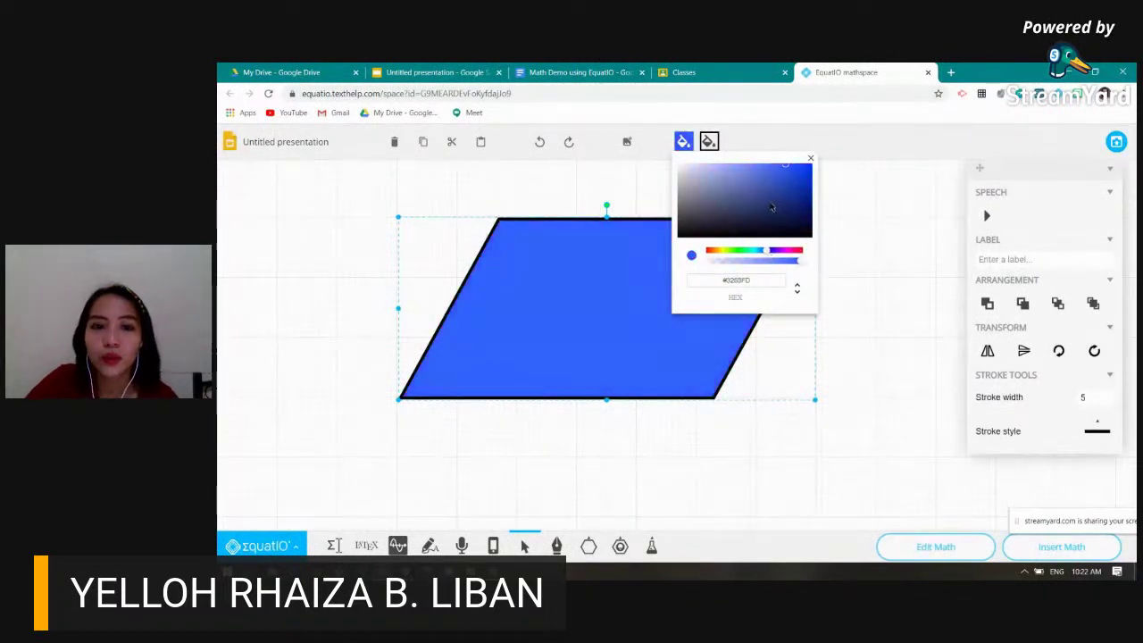
left_click(774, 252)
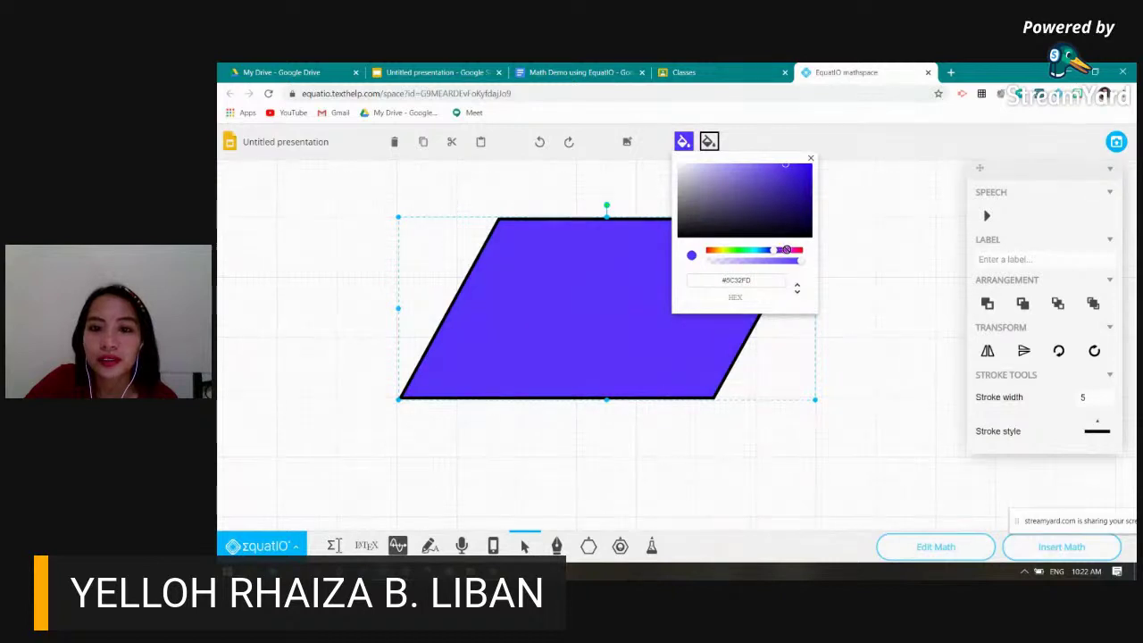
left_click(788, 253)
left_click_drag(788, 253, 774, 252)
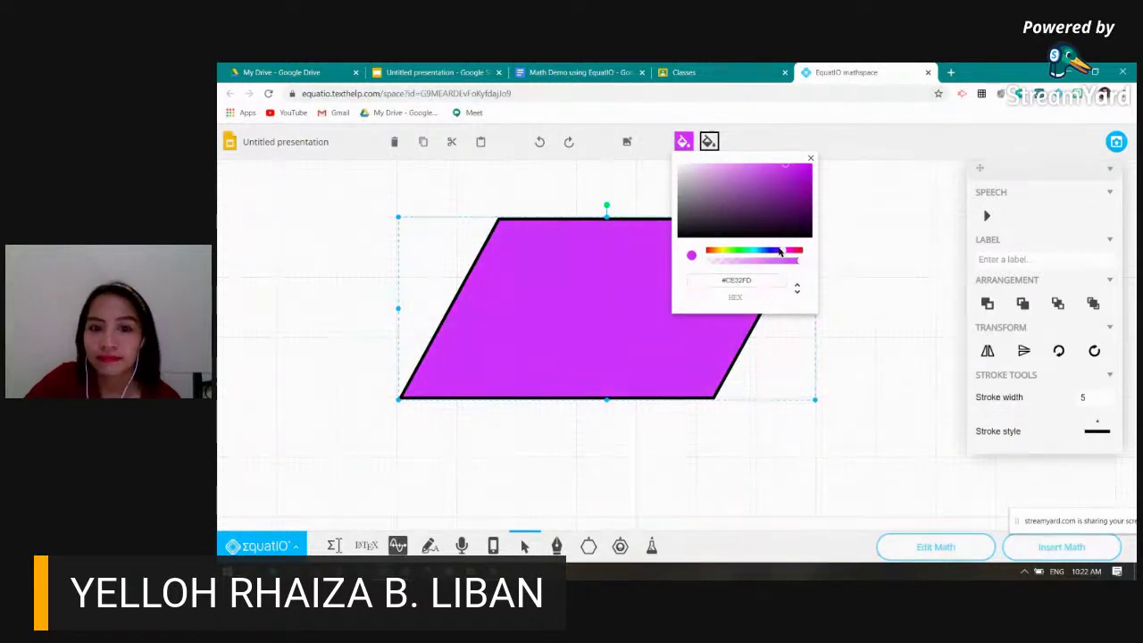
left_click(801, 253)
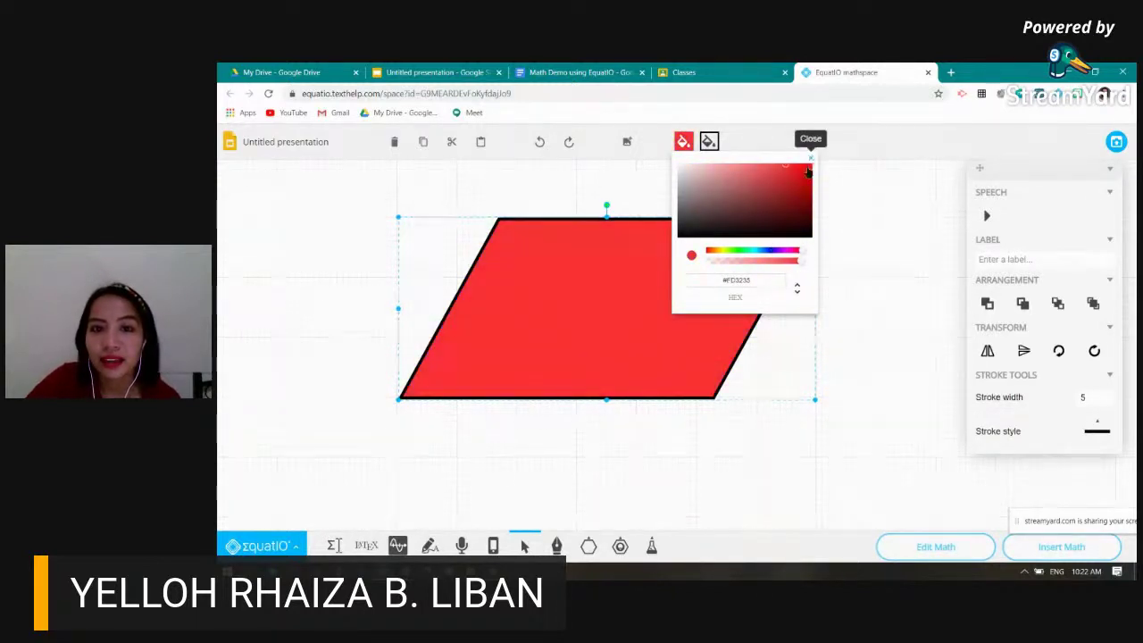
left_click_drag(804, 253, 770, 252)
left_click(783, 252)
left_click_drag(774, 179, 774, 187)
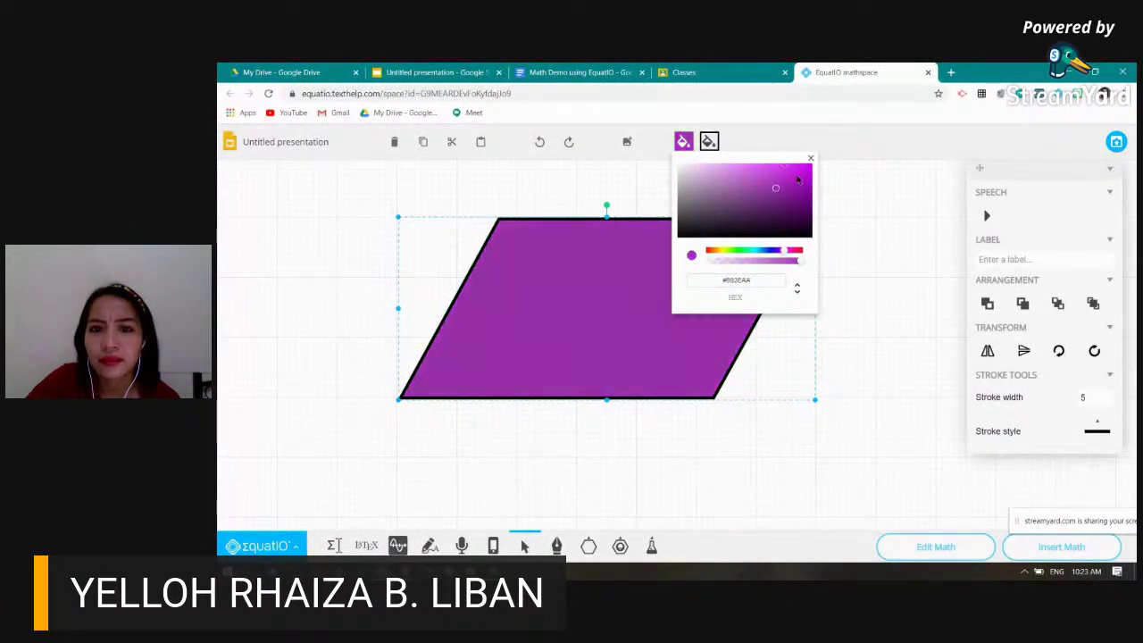
left_click(812, 159)
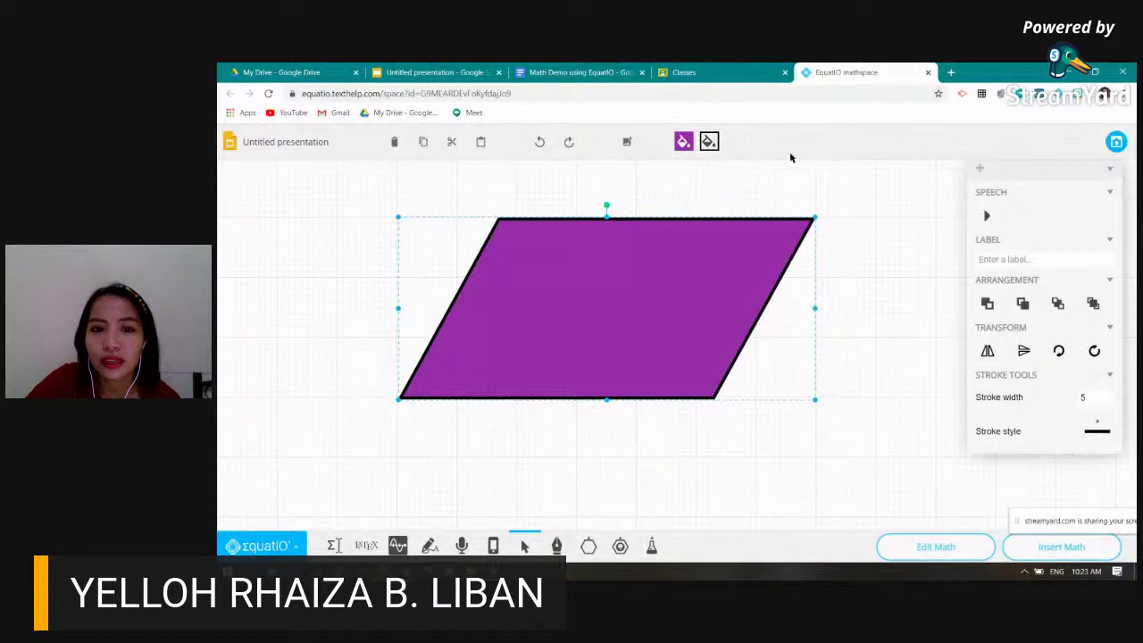
Try to change the parallelogram's outline colour by shifting only its hue towards orange
left_click(709, 141)
mouse_move(710, 253)
left_mouse_down()
mouse_move(777, 251)
mouse_move(708, 253)
left_mouse_up()
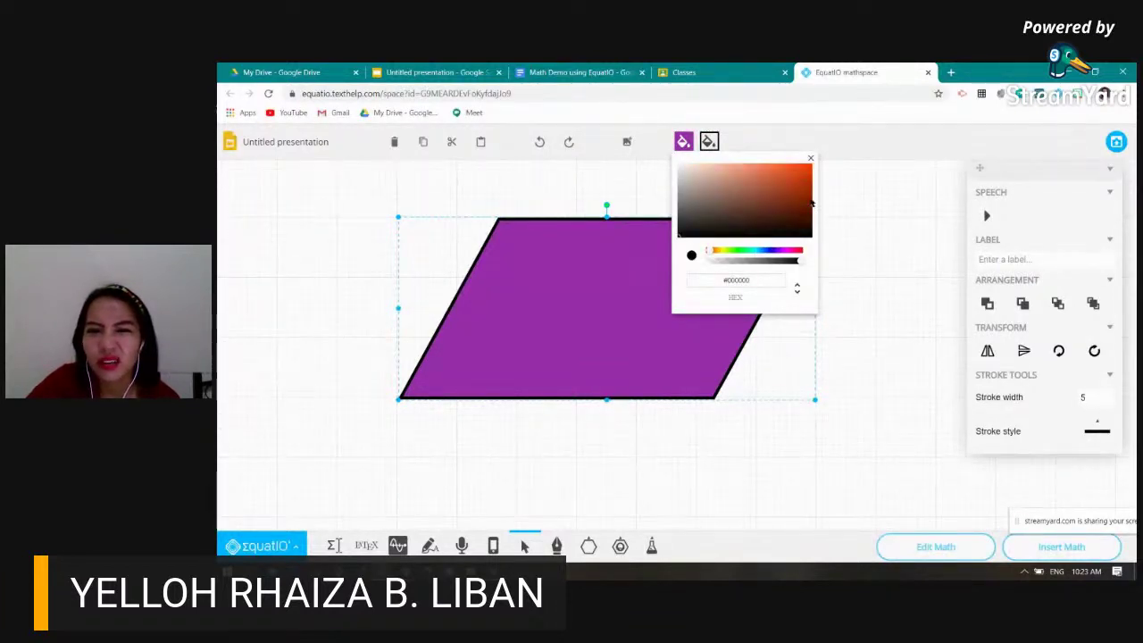
left_click(813, 159)
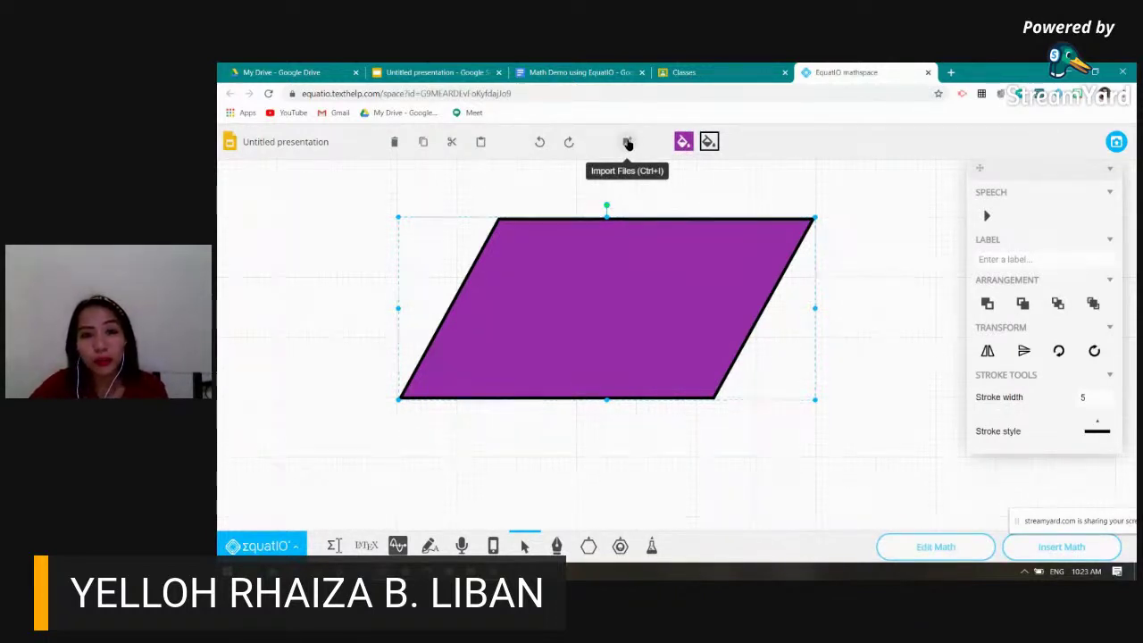
Move the parallelogram to the upper-left part of the mathspace canvas and resize it from its lower-right corner
left_click_drag(667, 256, 532, 233)
left_click_drag(676, 375, 581, 331)
left_click(1041, 259)
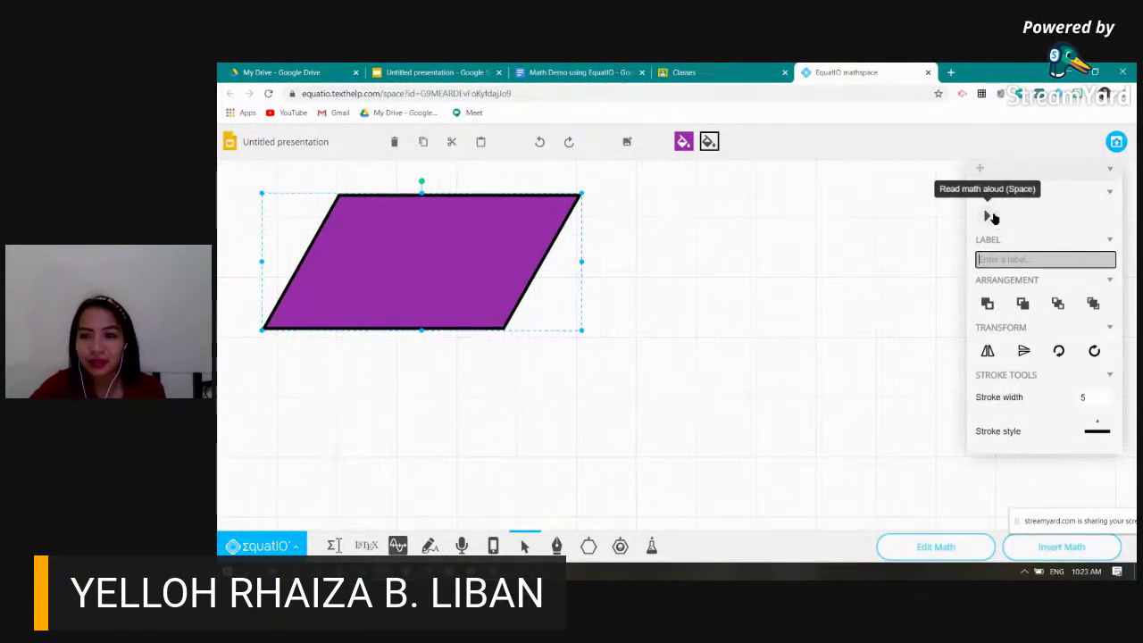
left_click_drag(579, 330, 661, 396)
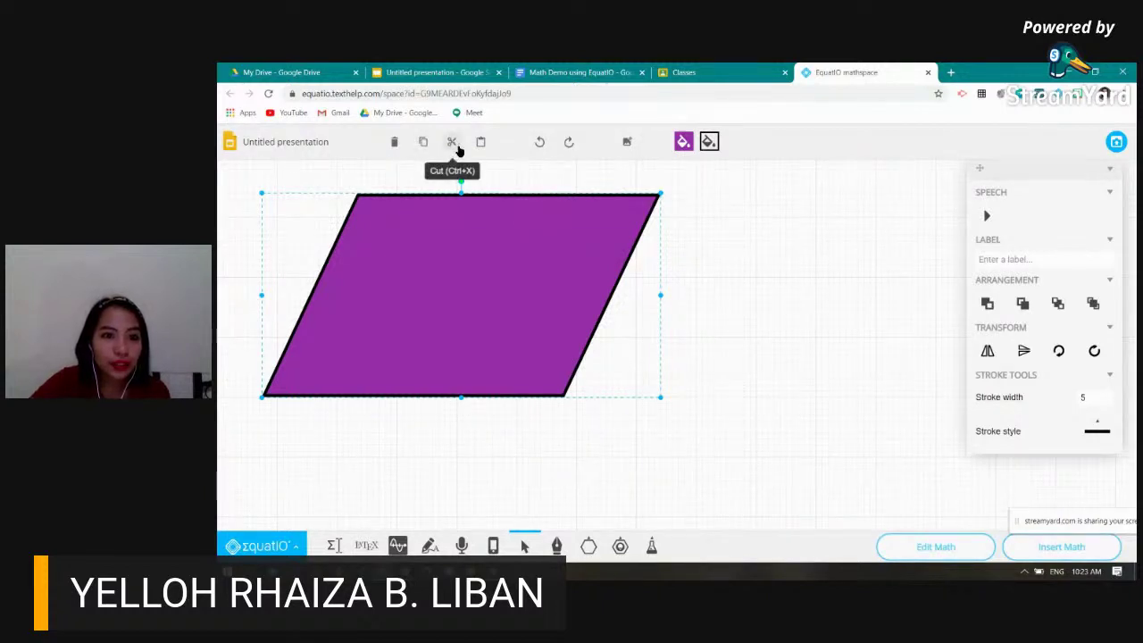
Undo the last change, redo it, and reselect the parallelogram
left_click(540, 145)
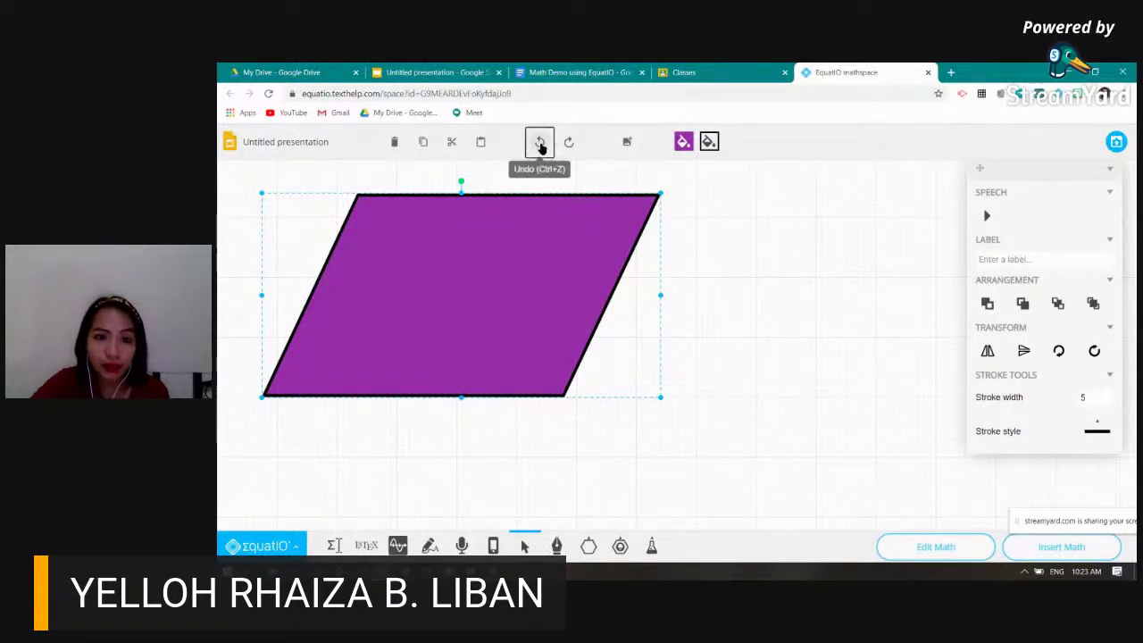
left_click(566, 143)
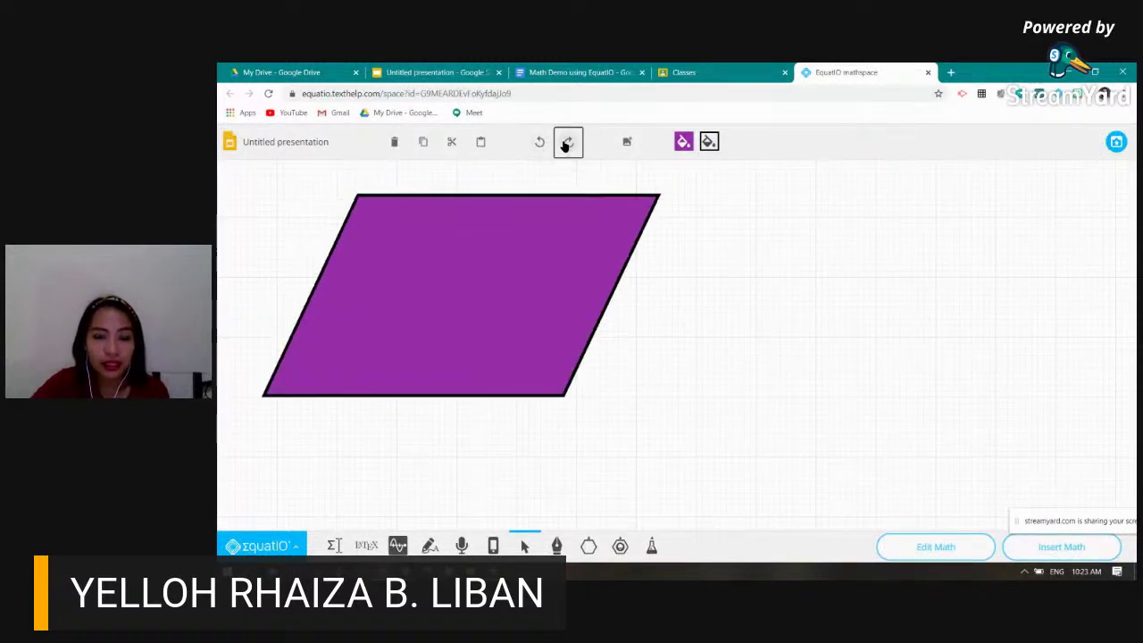
left_click(493, 303)
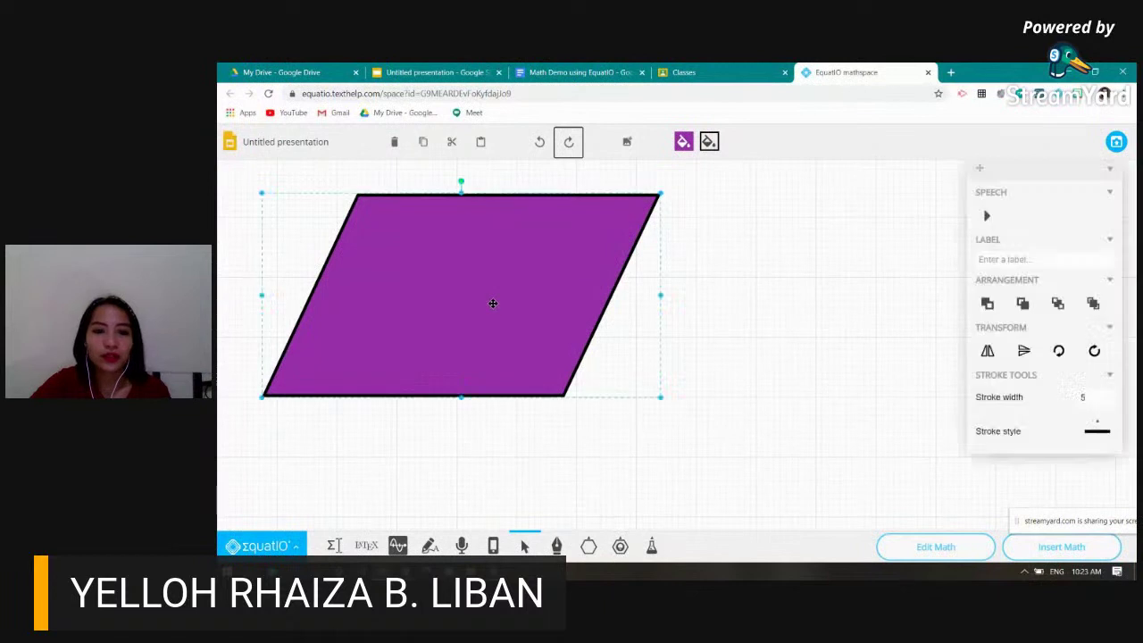
Insert the purple parallelogram drawing into slide 2 of the presentation and shrink it from its upper-right corner
left_click(1116, 141)
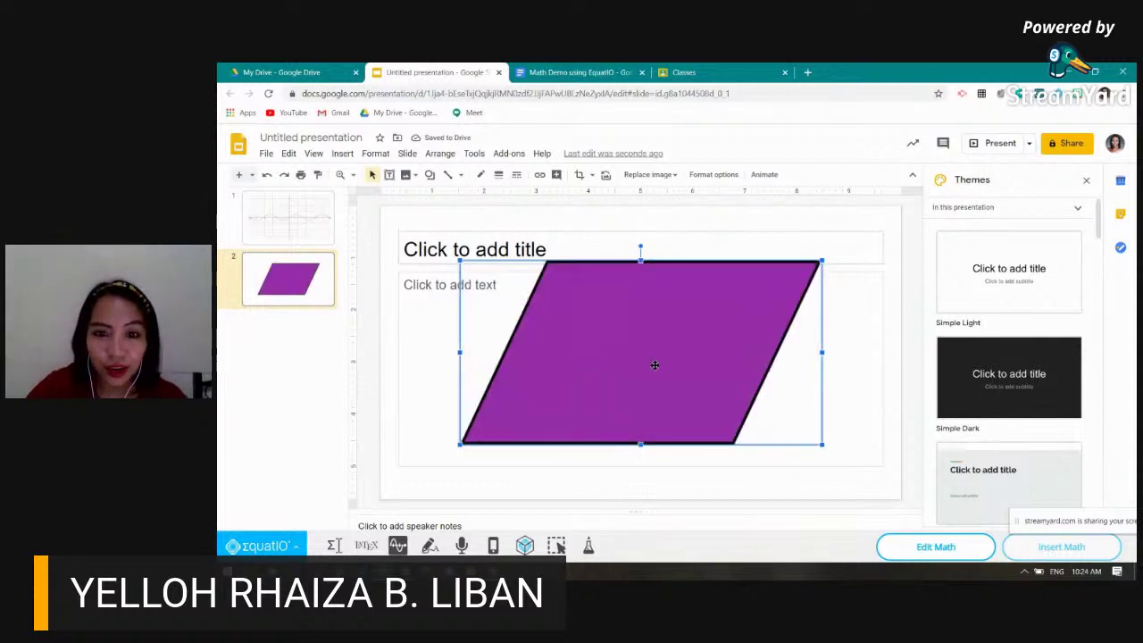
left_click_drag(456, 261, 528, 312)
left_click(822, 265)
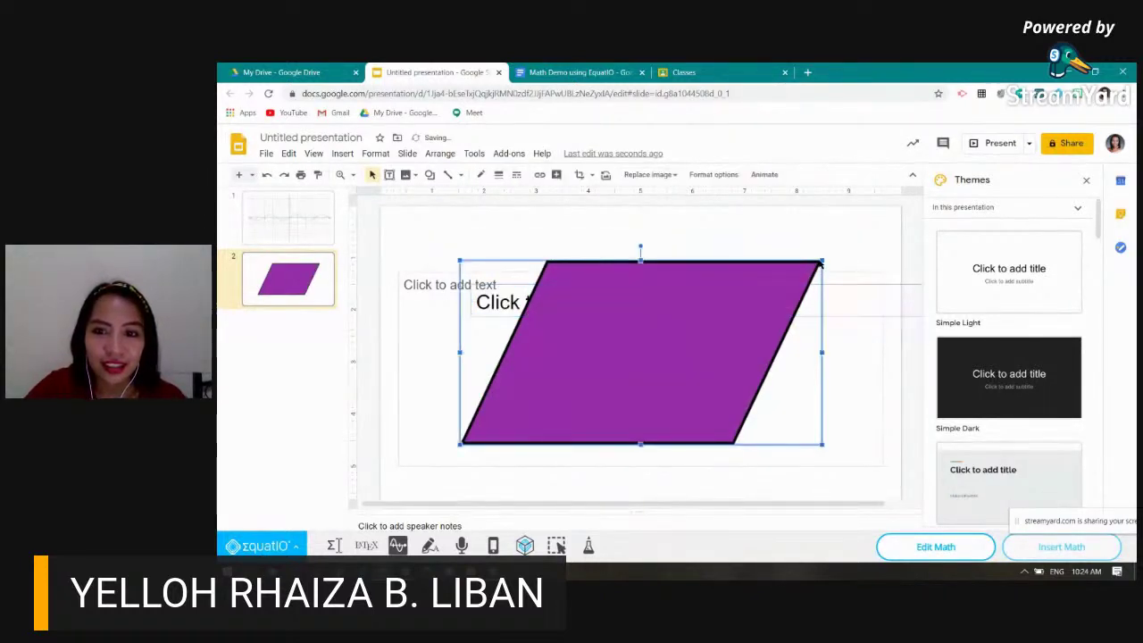
left_click_drag(799, 273, 750, 303)
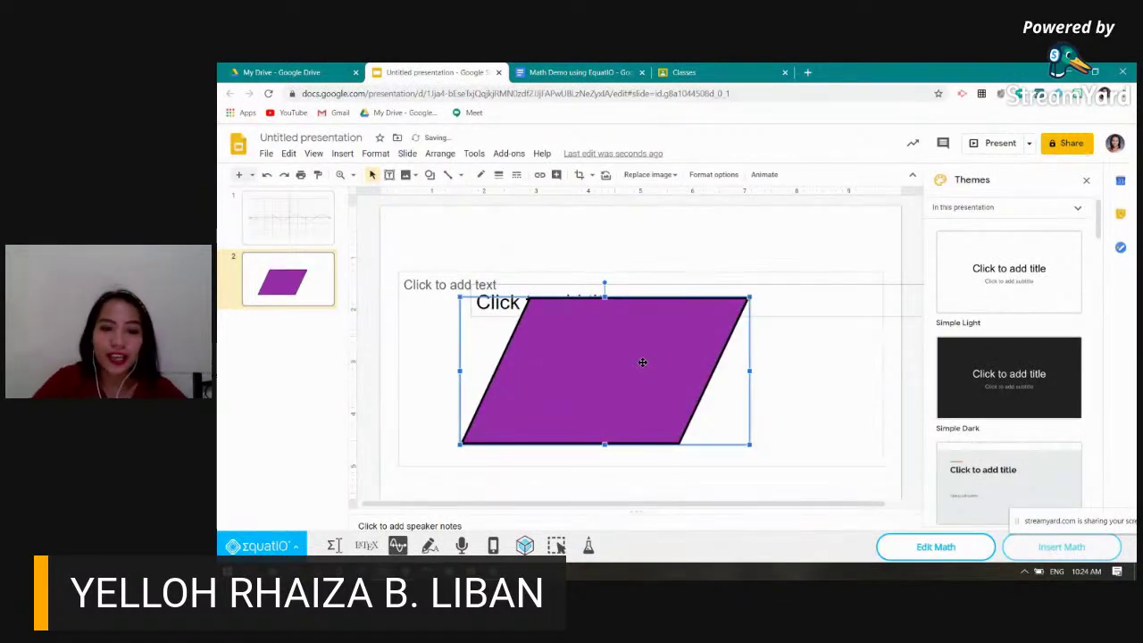
Shift the parallelogram image on slide 2 and adjust its size from the corners and top edge so it sits mid-slide
left_click_drag(621, 358, 654, 361)
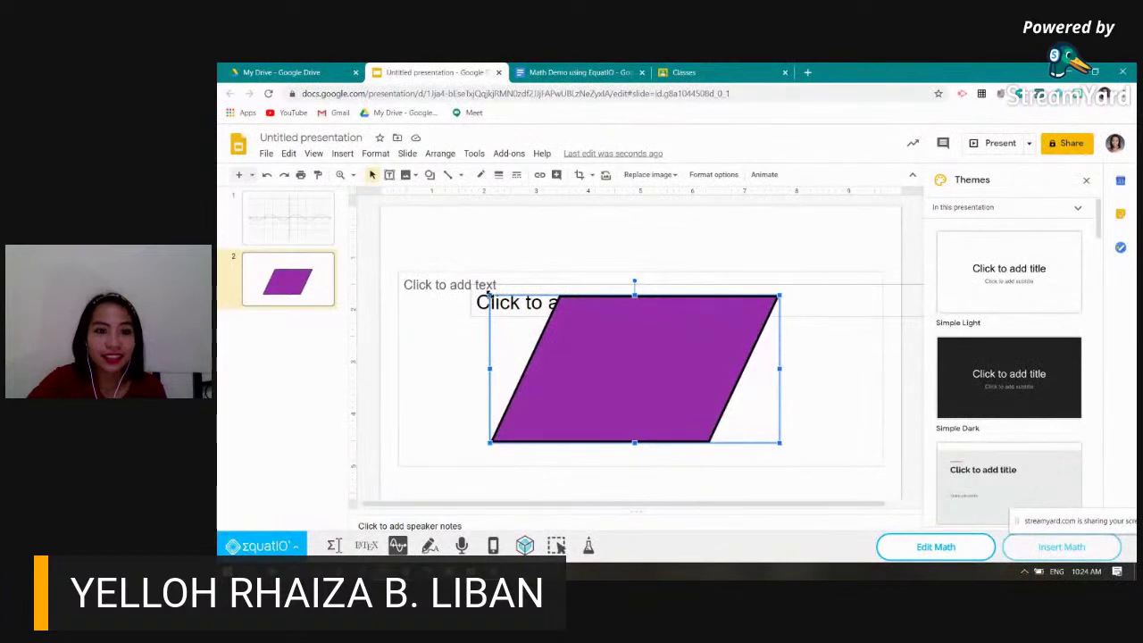
left_click_drag(489, 295, 488, 280)
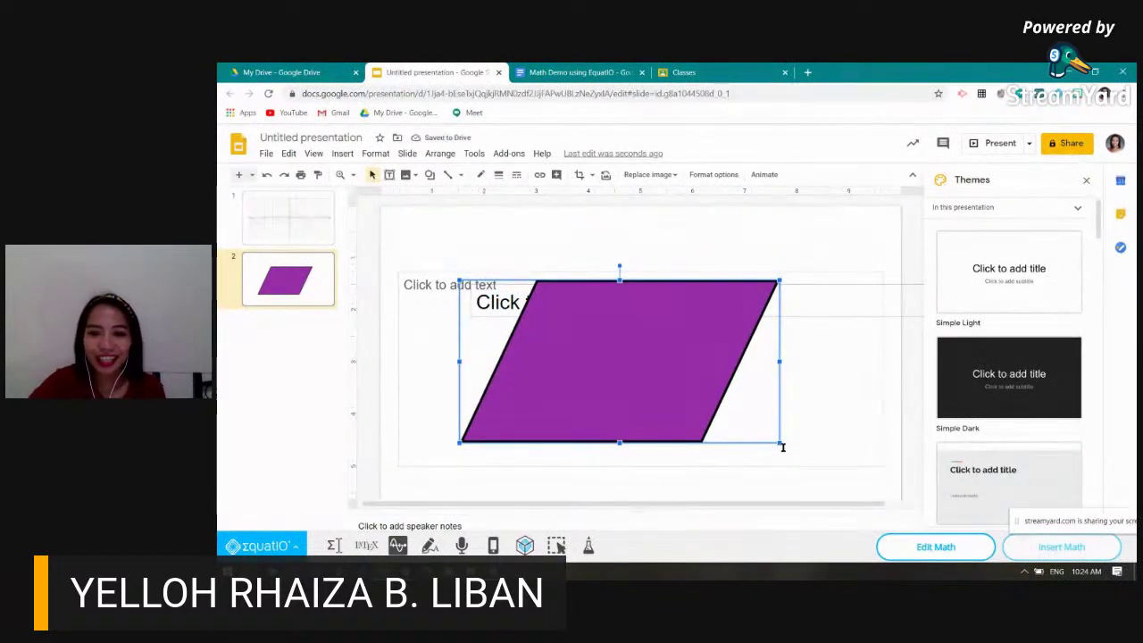
left_click_drag(777, 440, 816, 461)
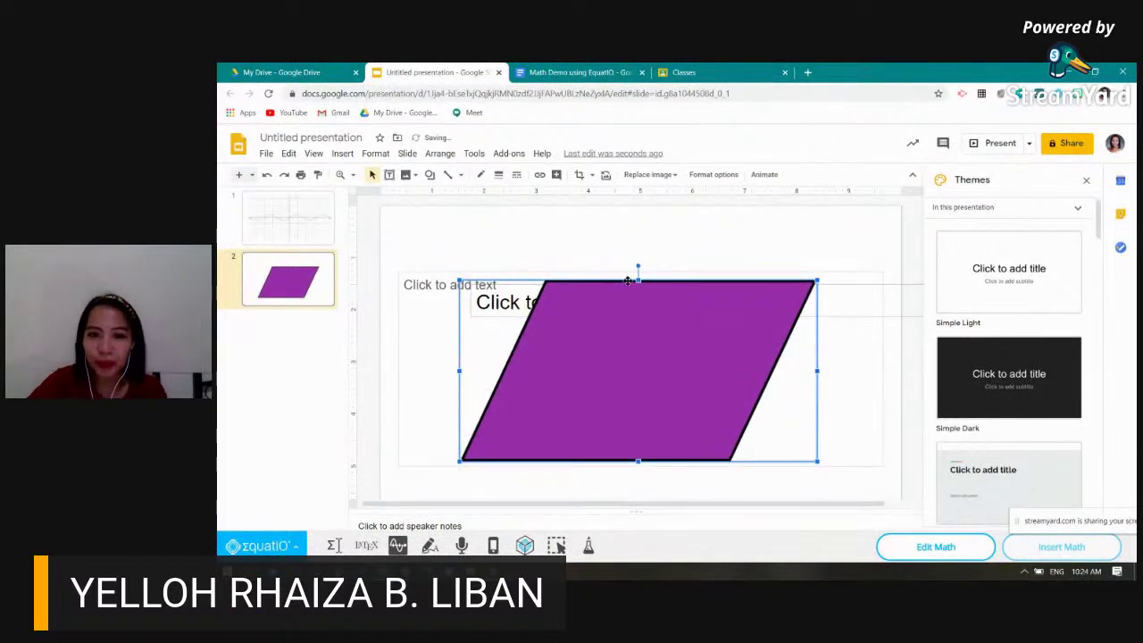
left_click_drag(638, 283, 637, 260)
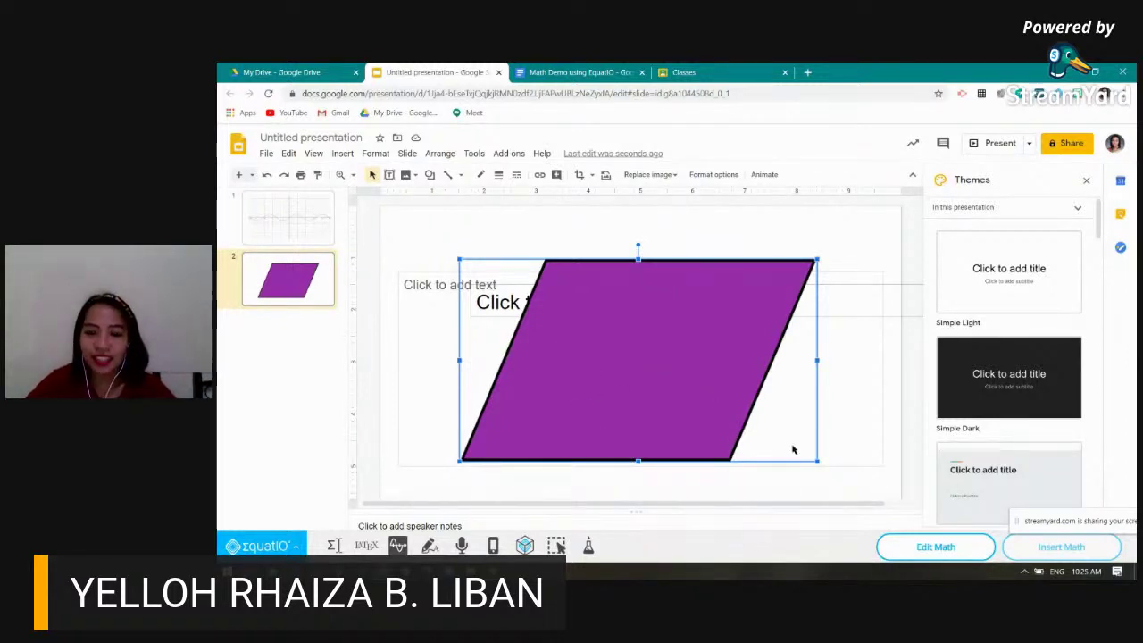
left_click_drag(816, 460, 767, 433)
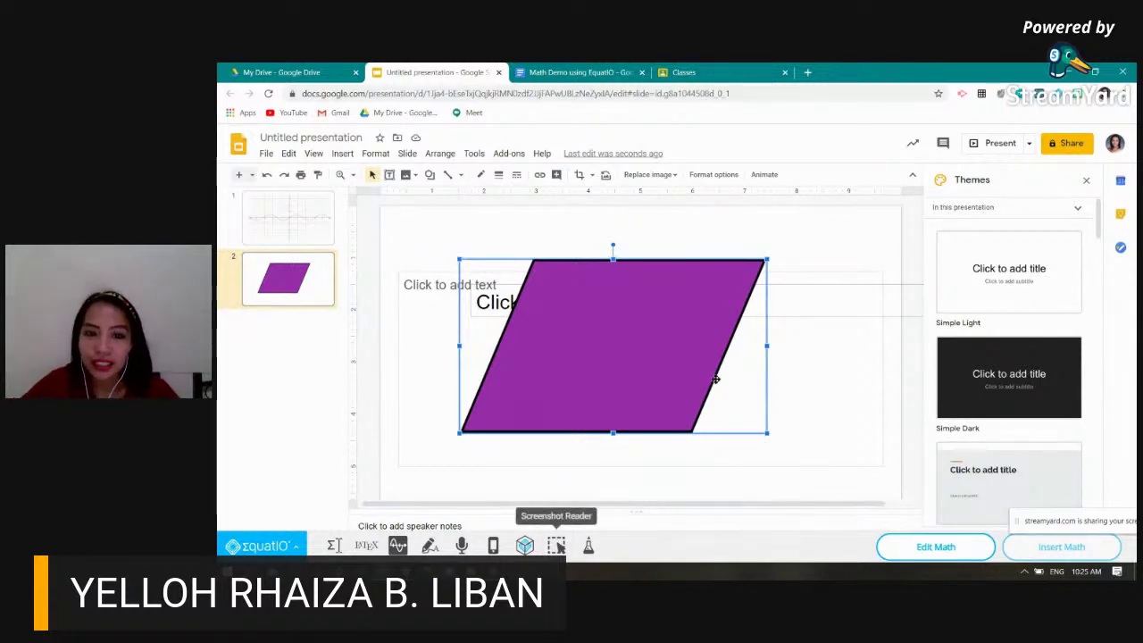
Open a new EquatIO mathspace for the presentation and bring up the full searchable list of shapes
left_click(525, 546)
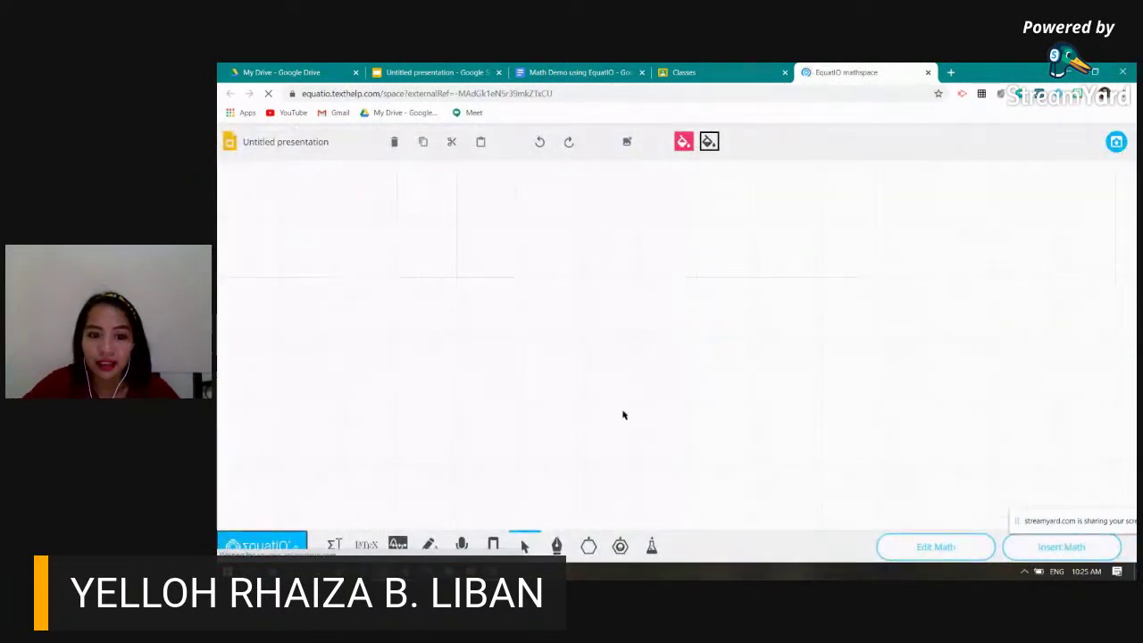
left_click(621, 551)
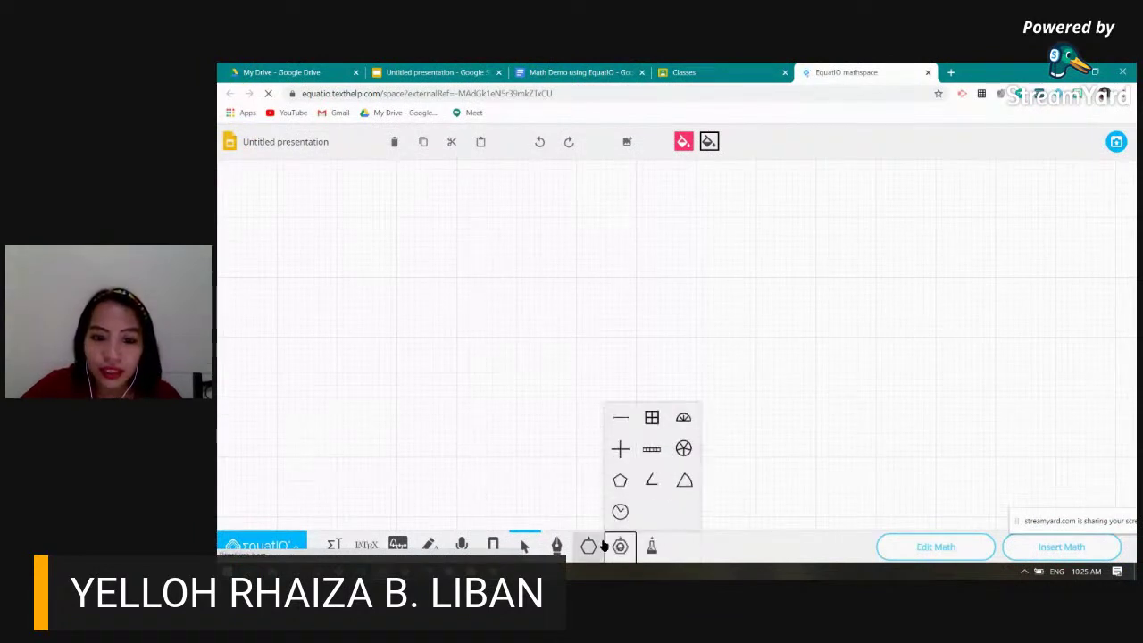
left_click(588, 547)
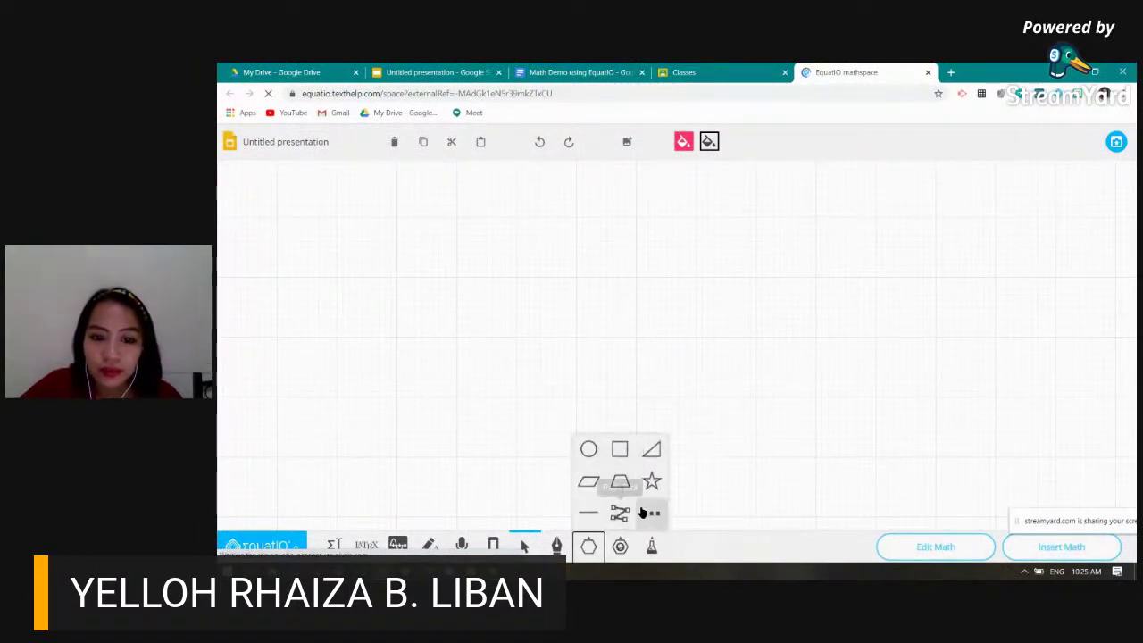
left_click(650, 513)
Browse the shape list and place a large two-circle Venn diagram in the middle of the mathspace canvas
scroll(643, 461, "down", 10)
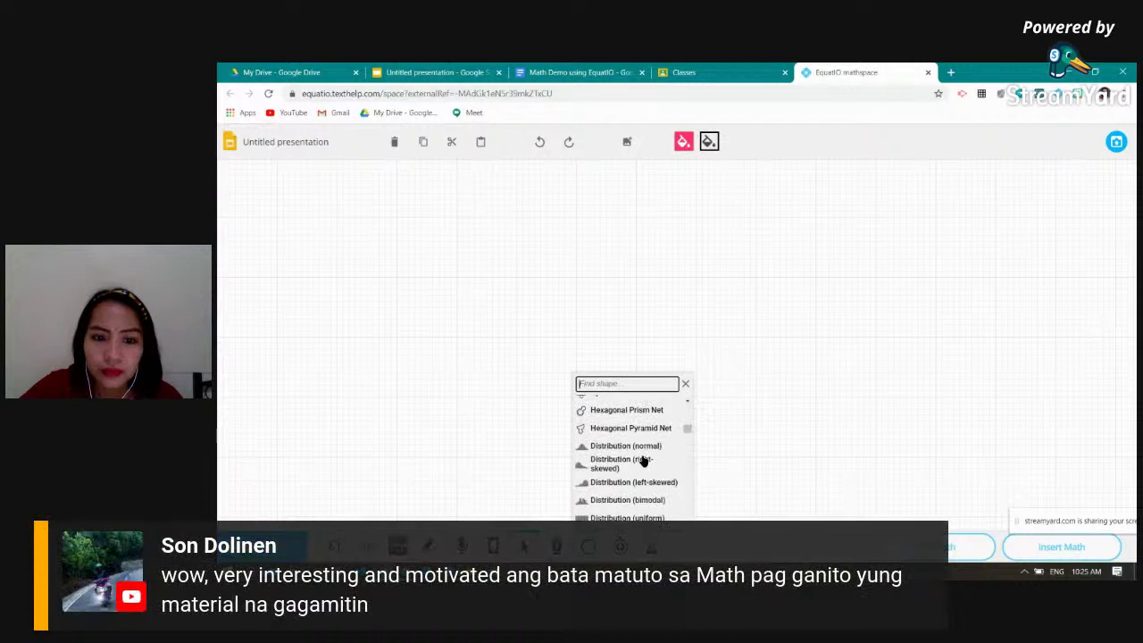
scroll(643, 461, "down", 15)
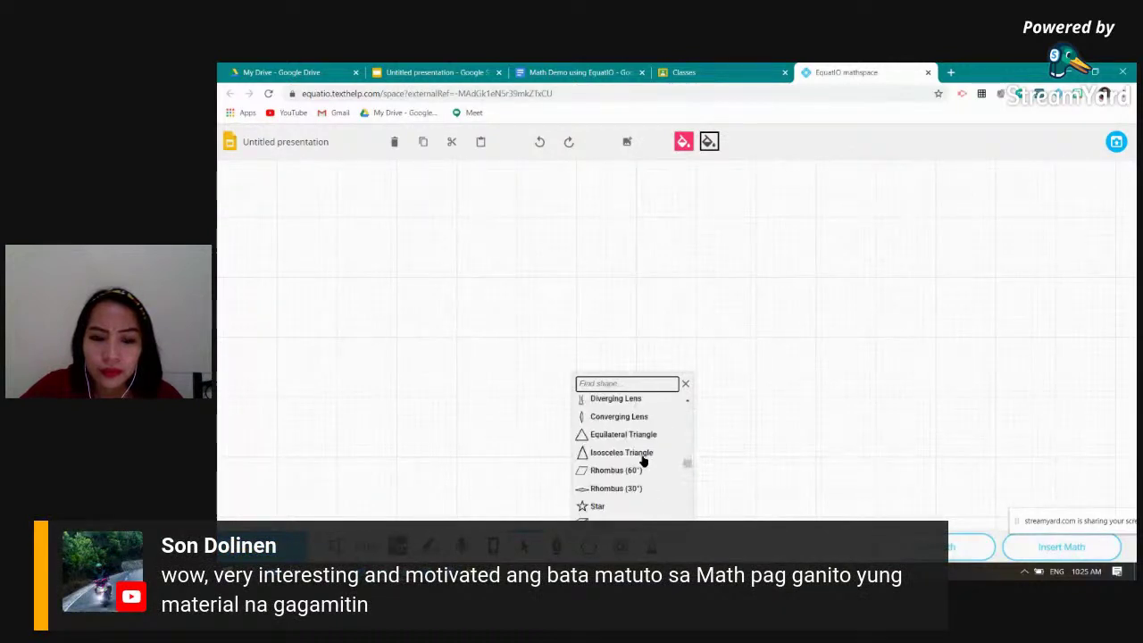
scroll(643, 461, "up", 3)
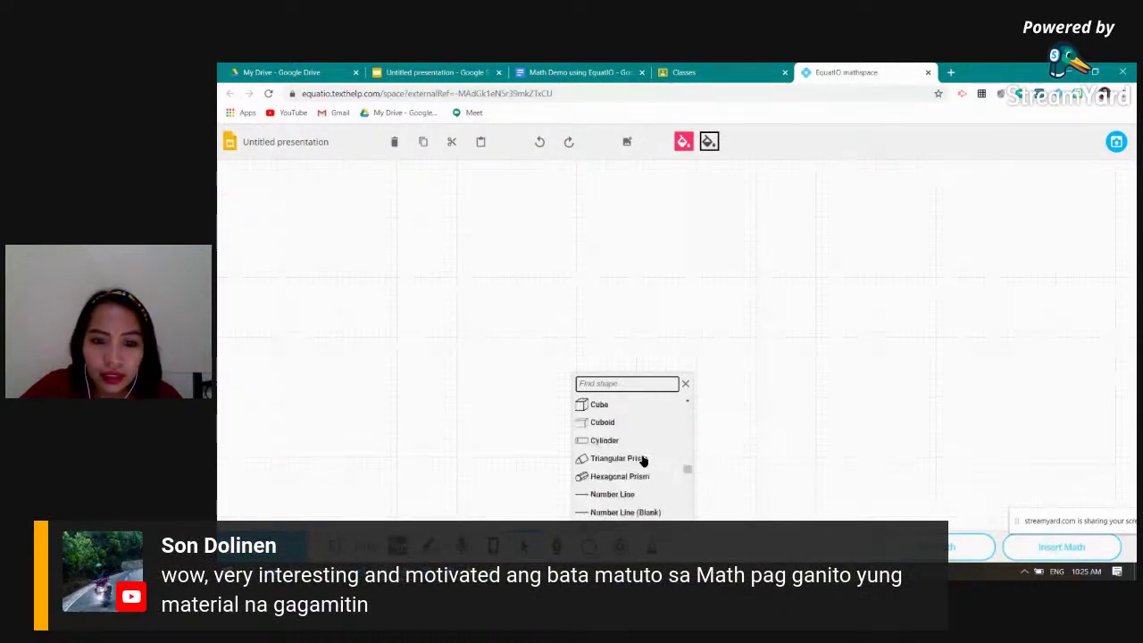
scroll(643, 460, "down", 2)
scroll(644, 457, "down", 5)
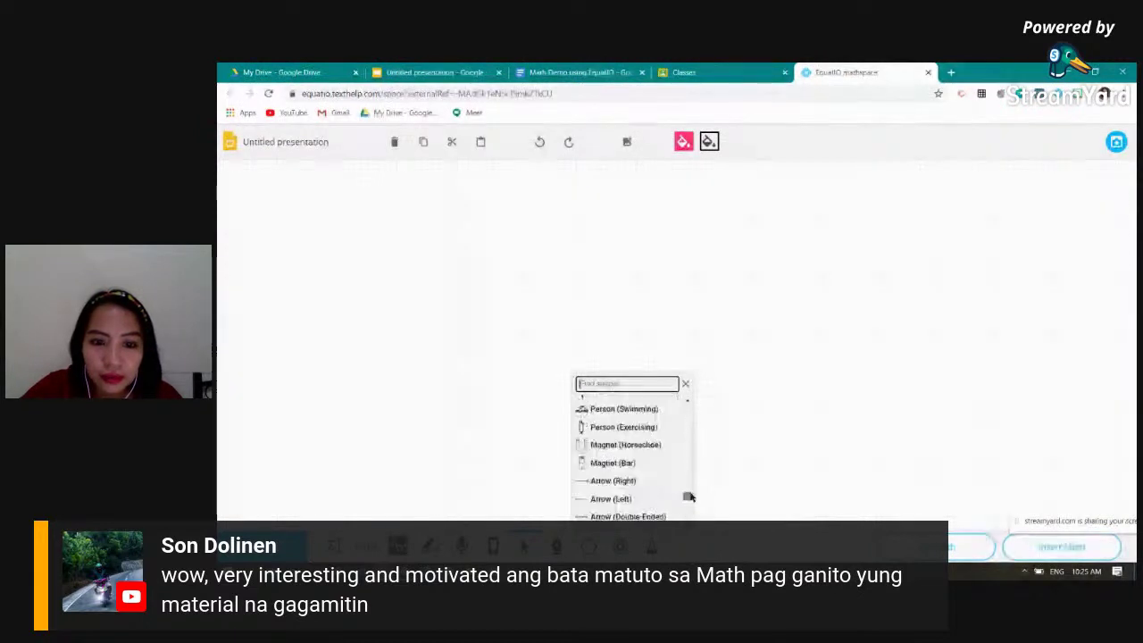
scroll(697, 452, "down", 10)
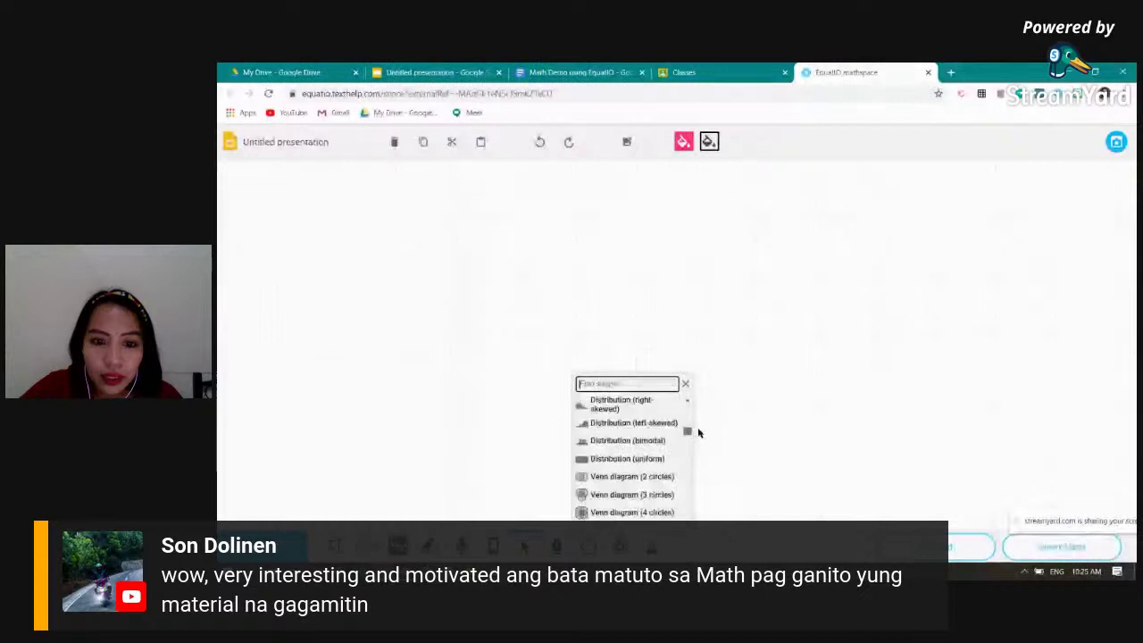
left_click(625, 472)
mouse_move(413, 211)
left_mouse_down()
mouse_move(566, 405)
mouse_move(702, 462)
left_mouse_up()
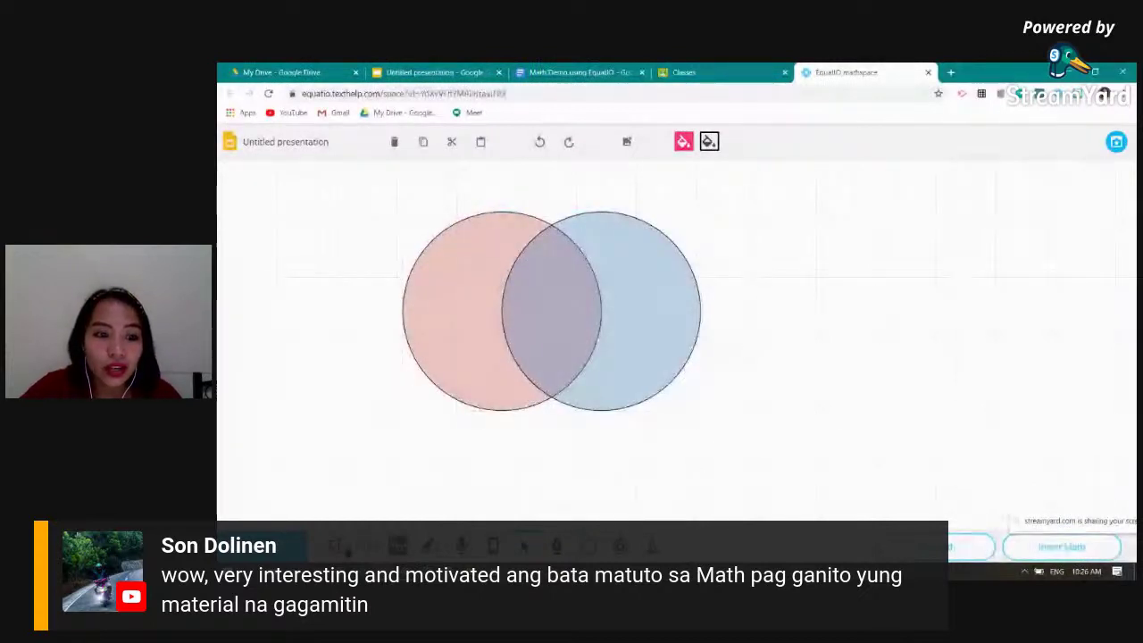
Enter the number 2 in the equation editor, insert it into the mathspace twice, and close the editor
left_click(333, 540)
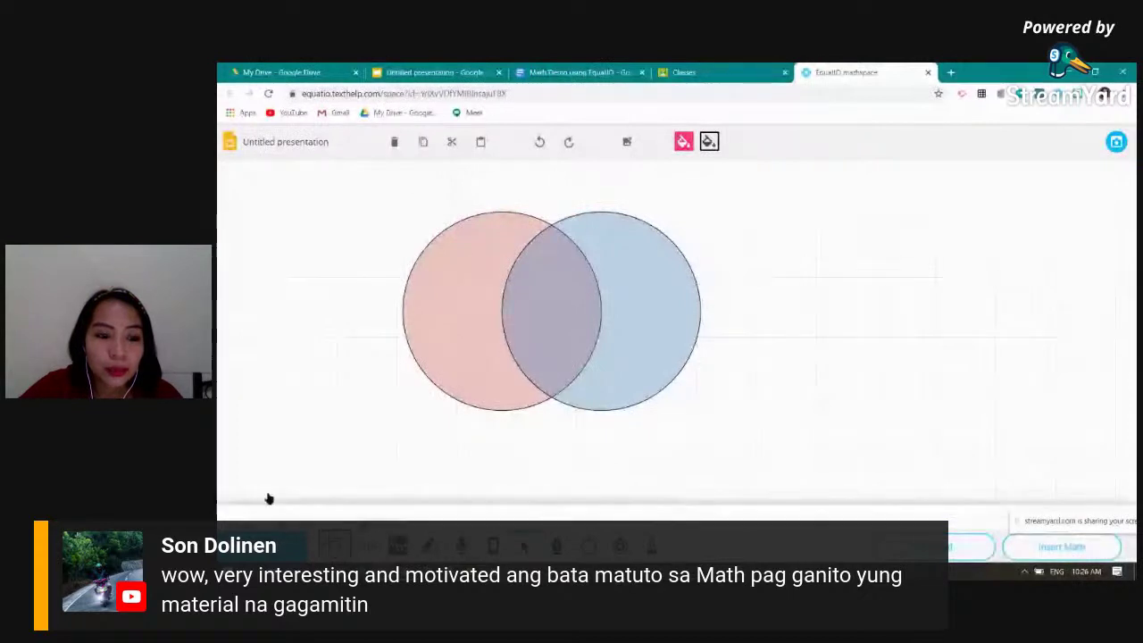
type("2")
left_click(1058, 546)
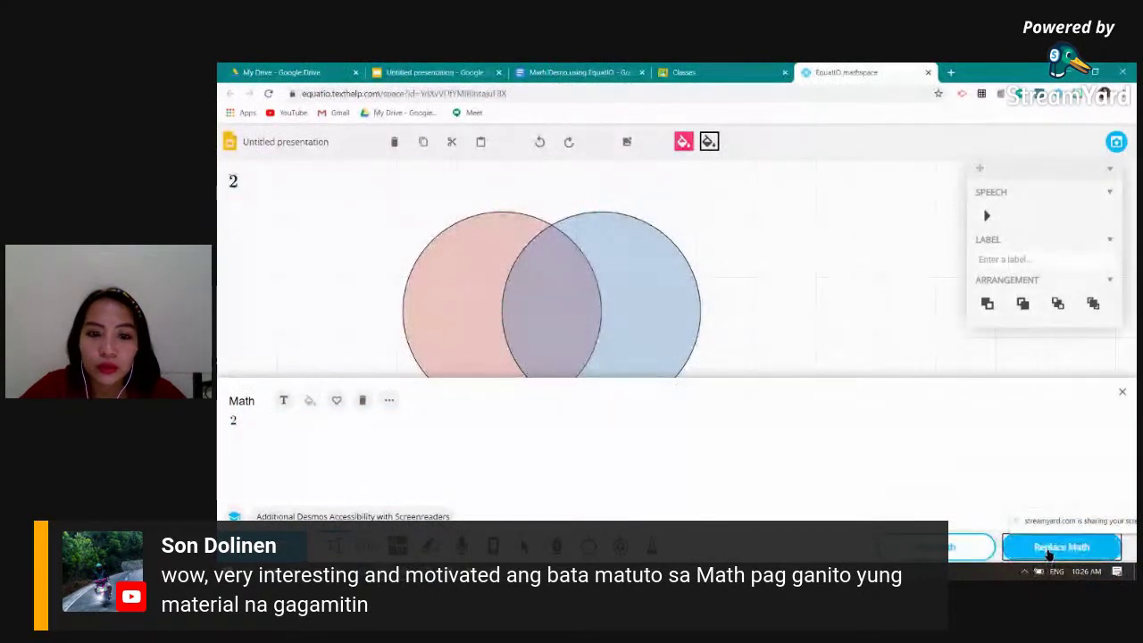
left_click(762, 308)
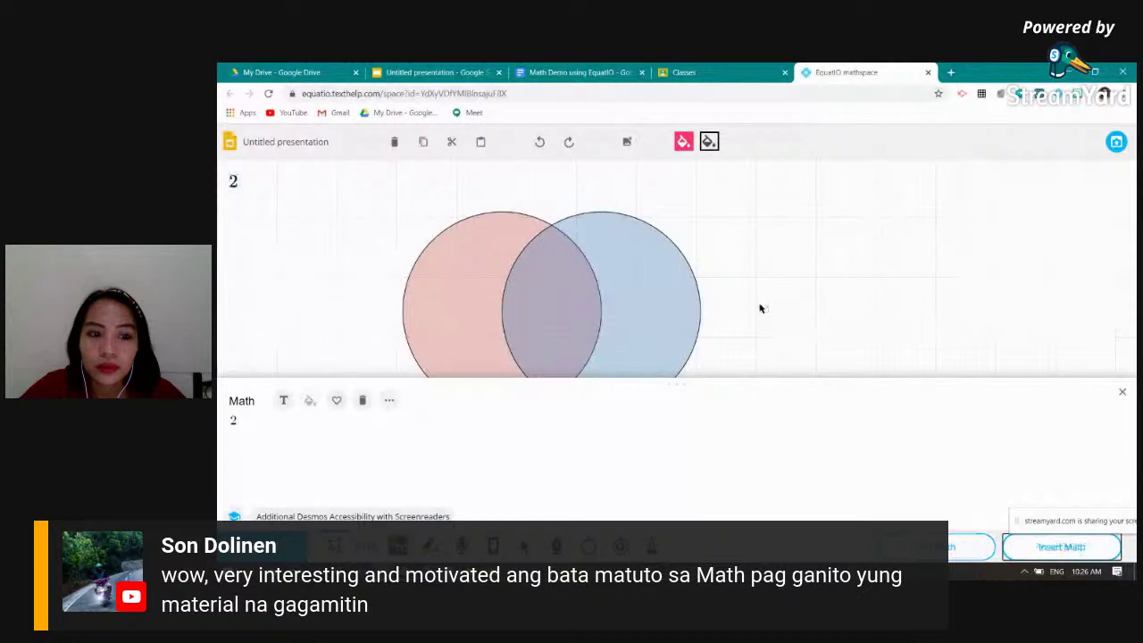
left_click(1029, 549)
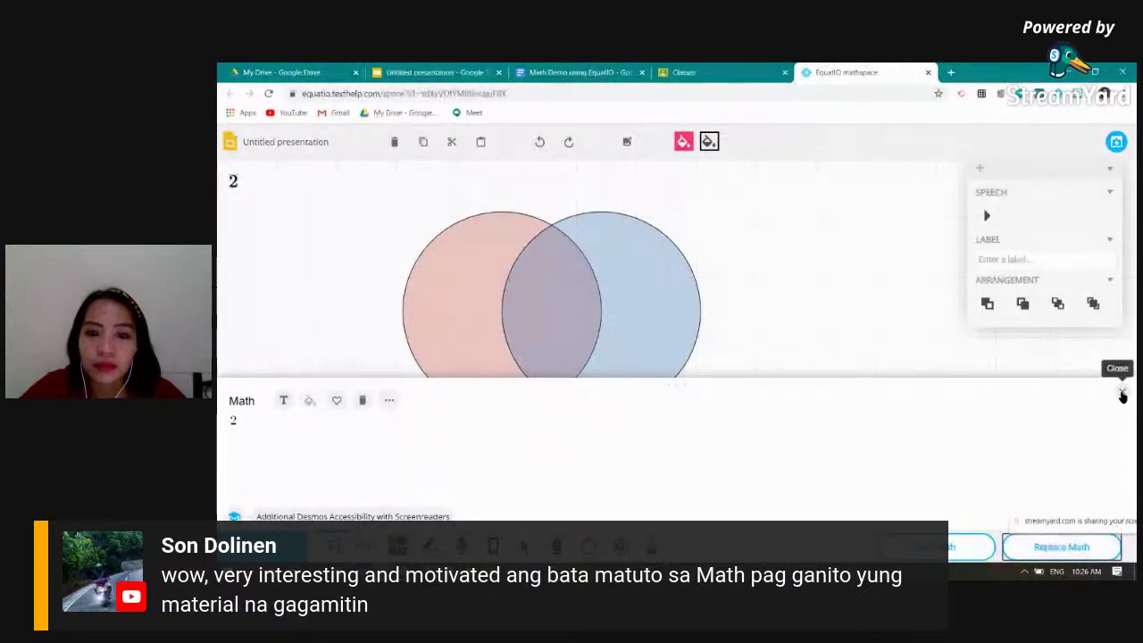
left_click(1121, 393)
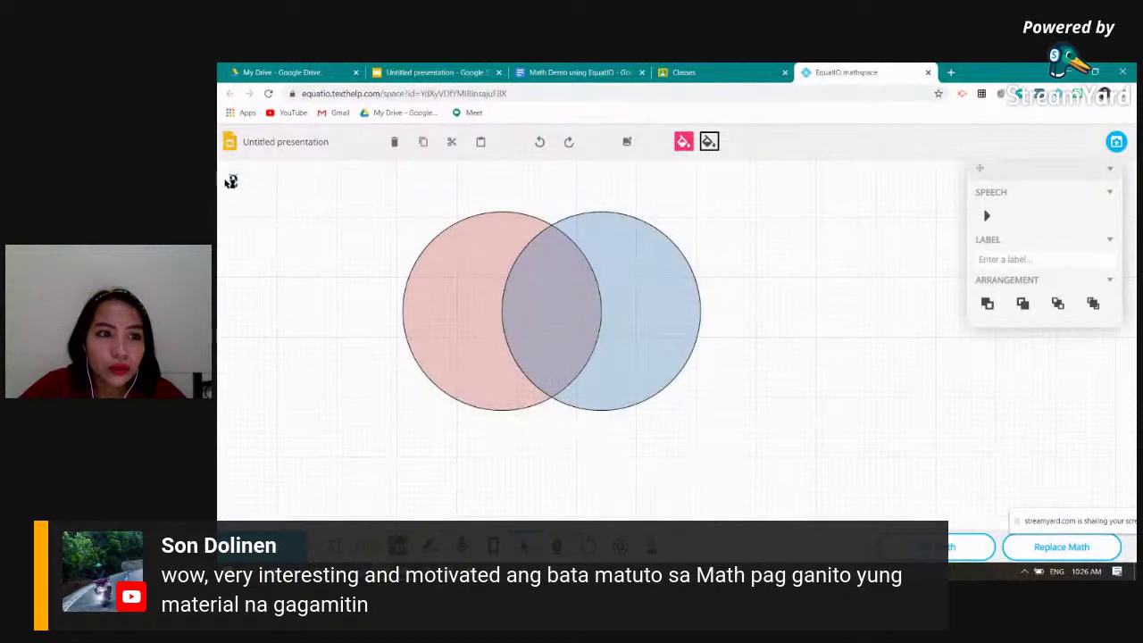
Separate the two copies of the 2, placing one inside the Venn diagram's left circle and enlarging it
left_click_drag(227, 179, 371, 230)
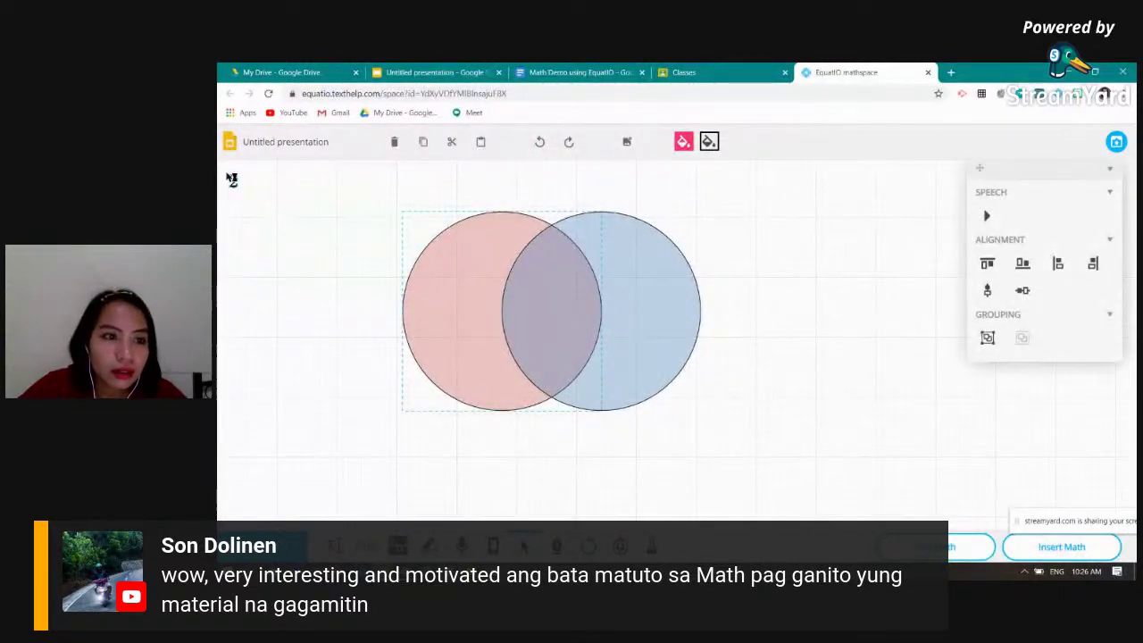
left_click_drag(234, 184, 266, 184)
left_click(494, 263)
left_click_drag(474, 250, 437, 253)
left_click(311, 233)
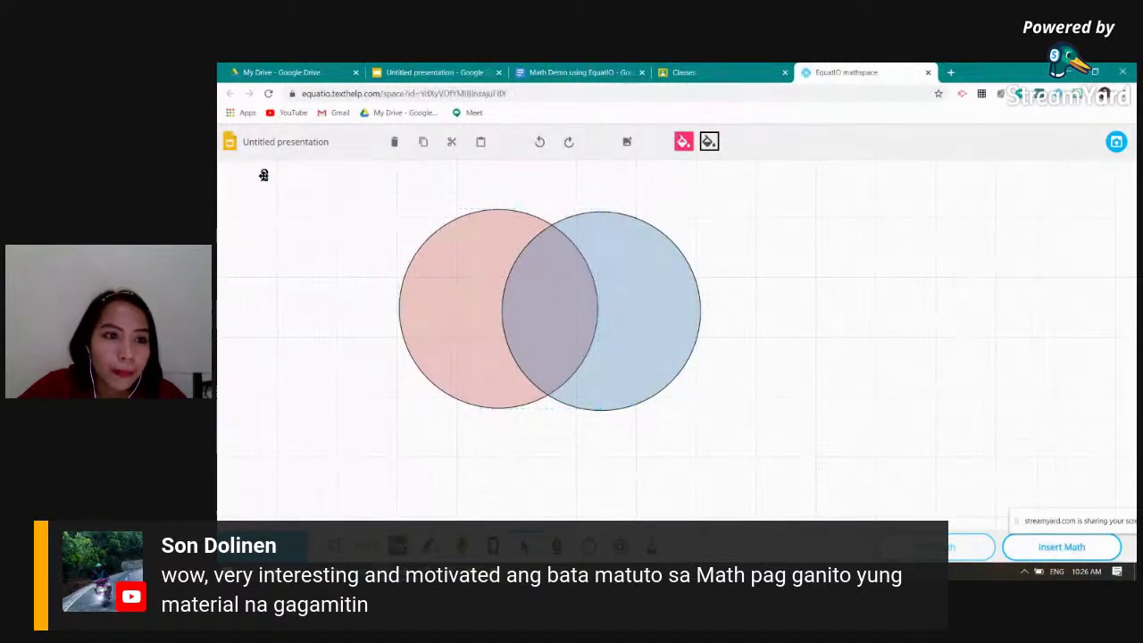
left_click(261, 177)
left_click_drag(262, 177, 494, 363)
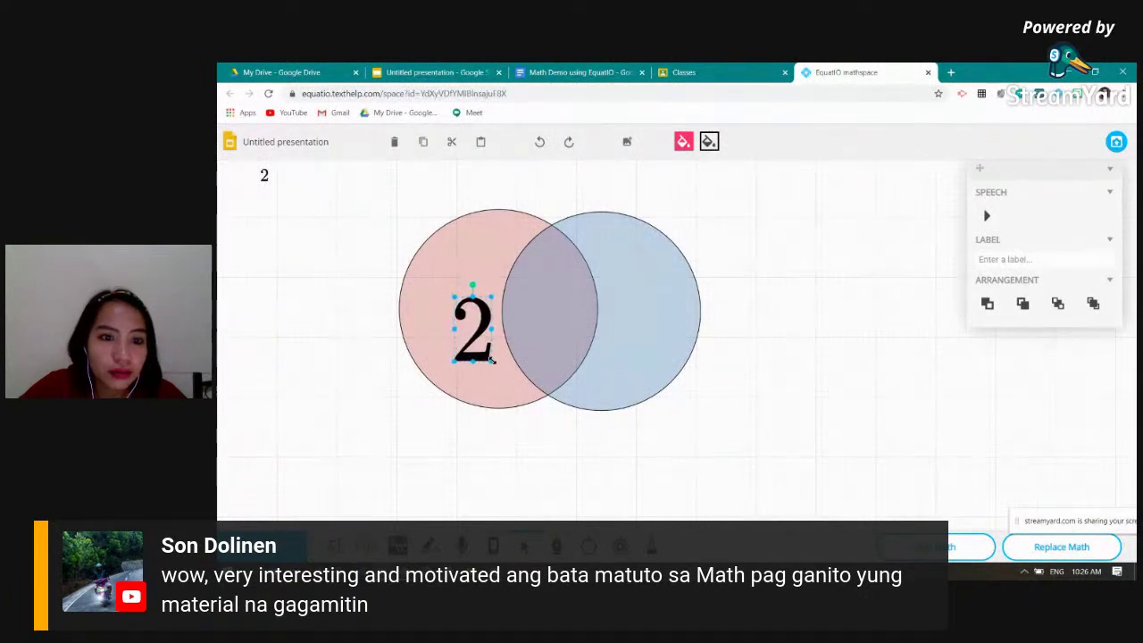
Position and shrink the large 2 inside the pink circle, and delete the spare small 2 from the canvas
left_click_drag(466, 292, 466, 288)
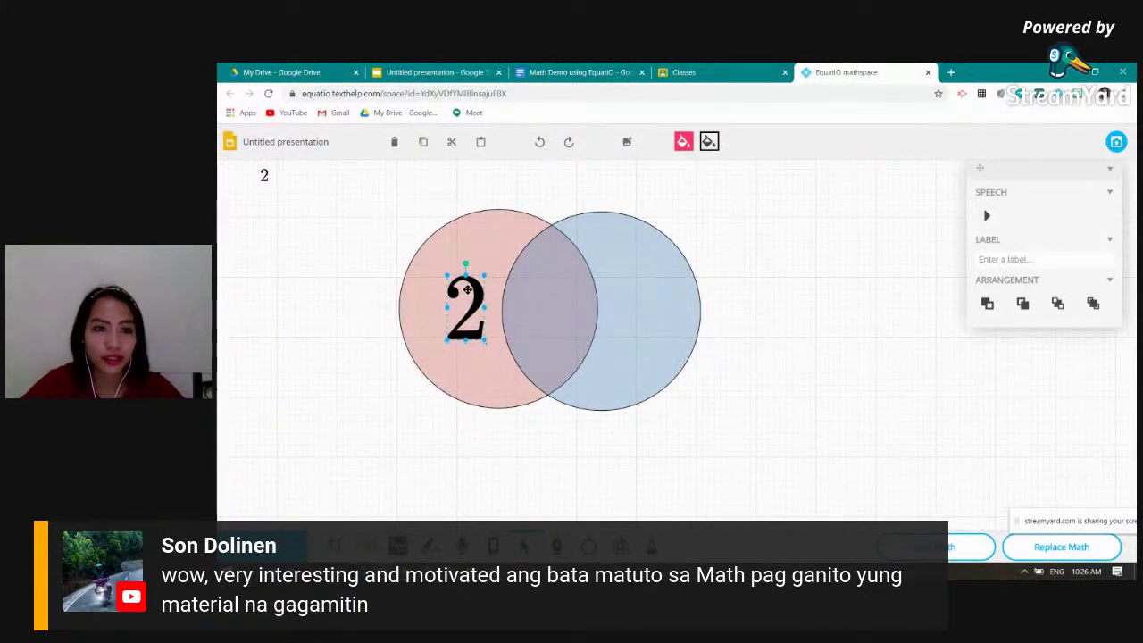
left_click(266, 181)
left_click(265, 178)
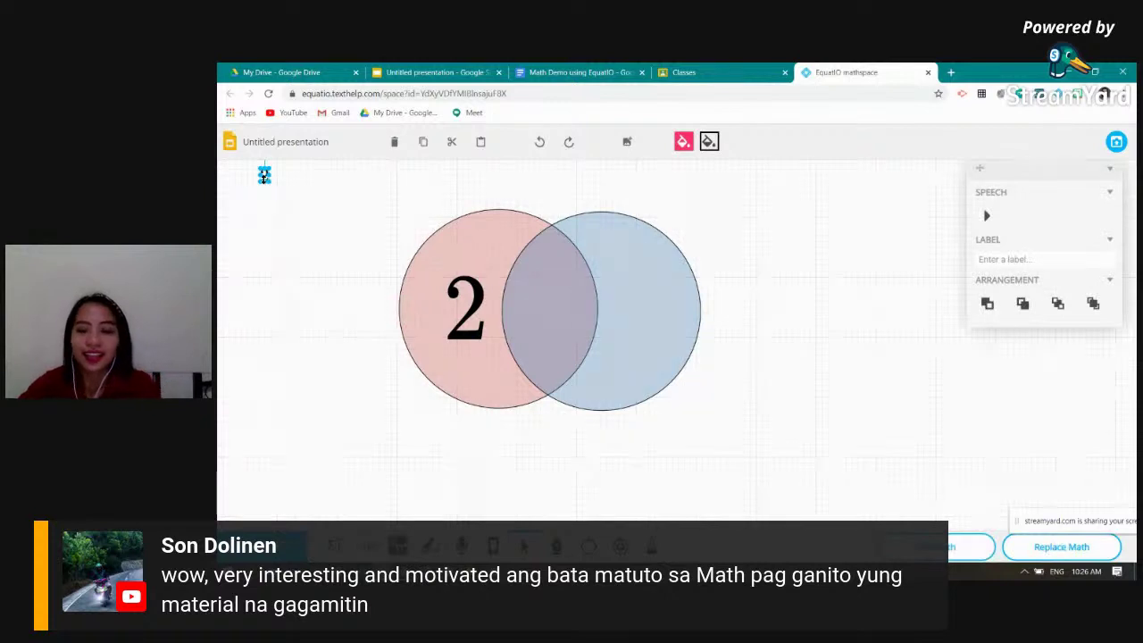
key("Delete")
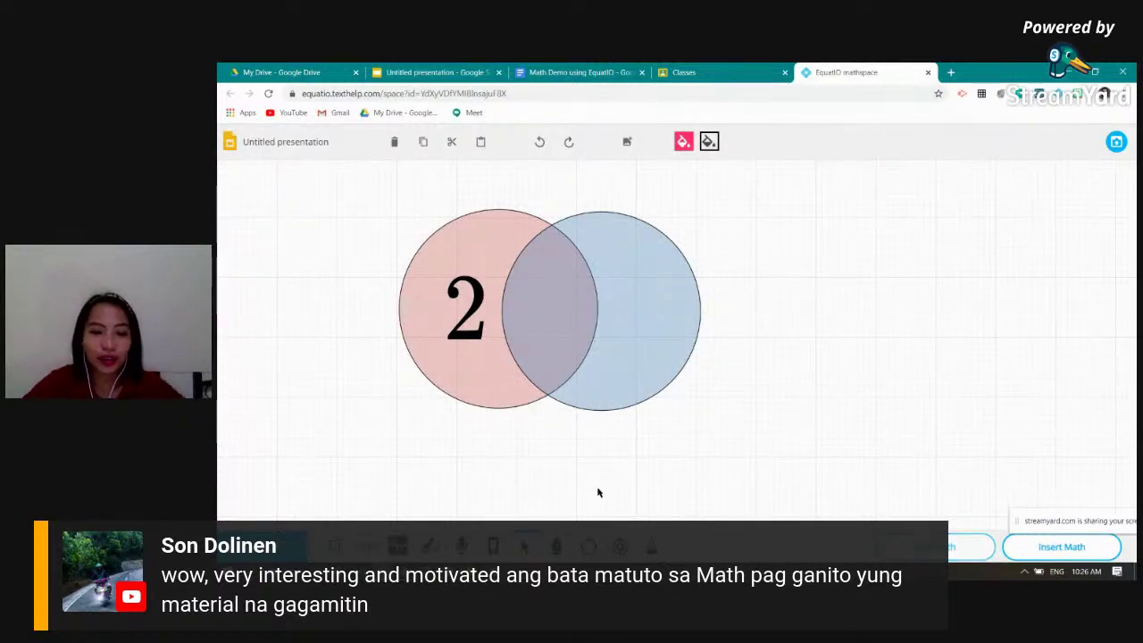
left_click(457, 334)
left_click_drag(480, 337, 477, 328)
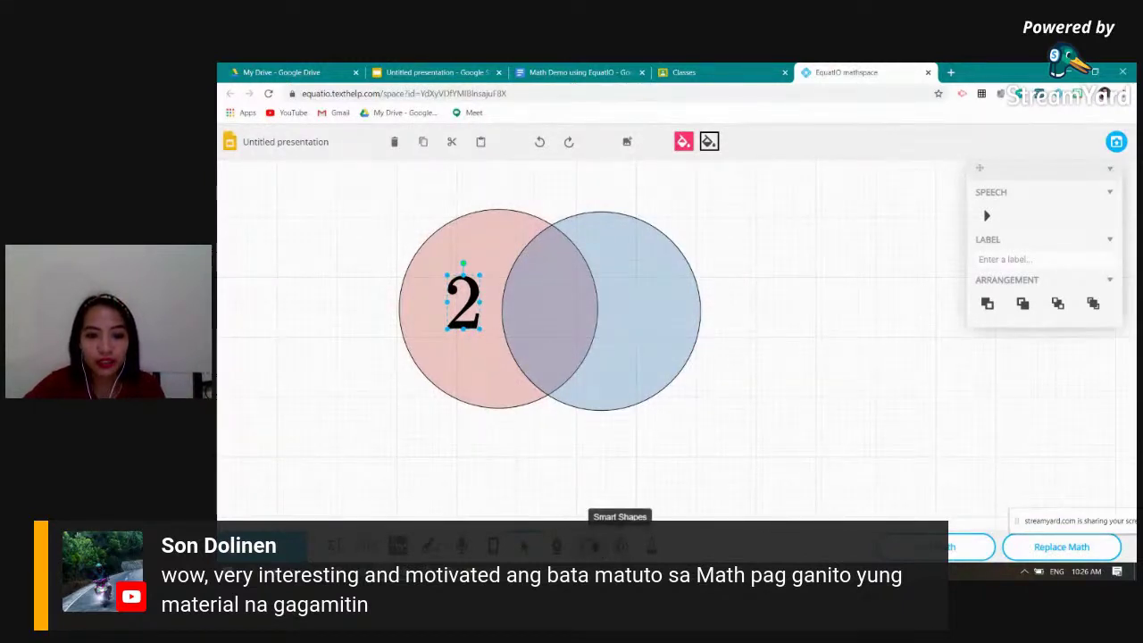
Insert a Venn diagram (3 circles) from the shape library beside the two-circle diagram
left_click(620, 542)
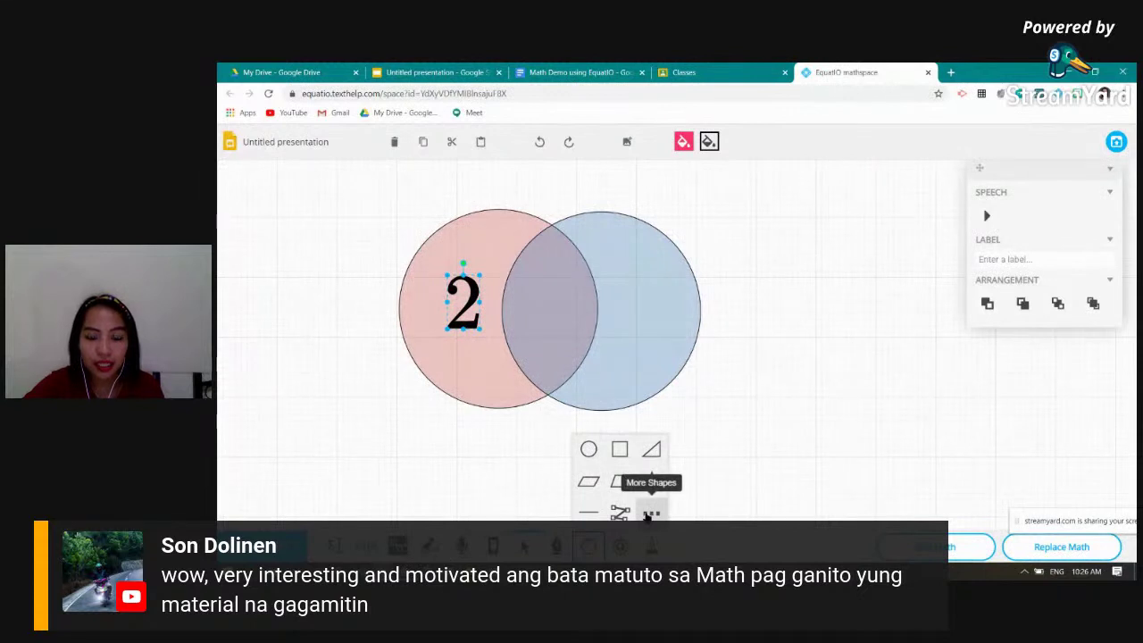
left_click(648, 511)
scroll(641, 452, "down", 10)
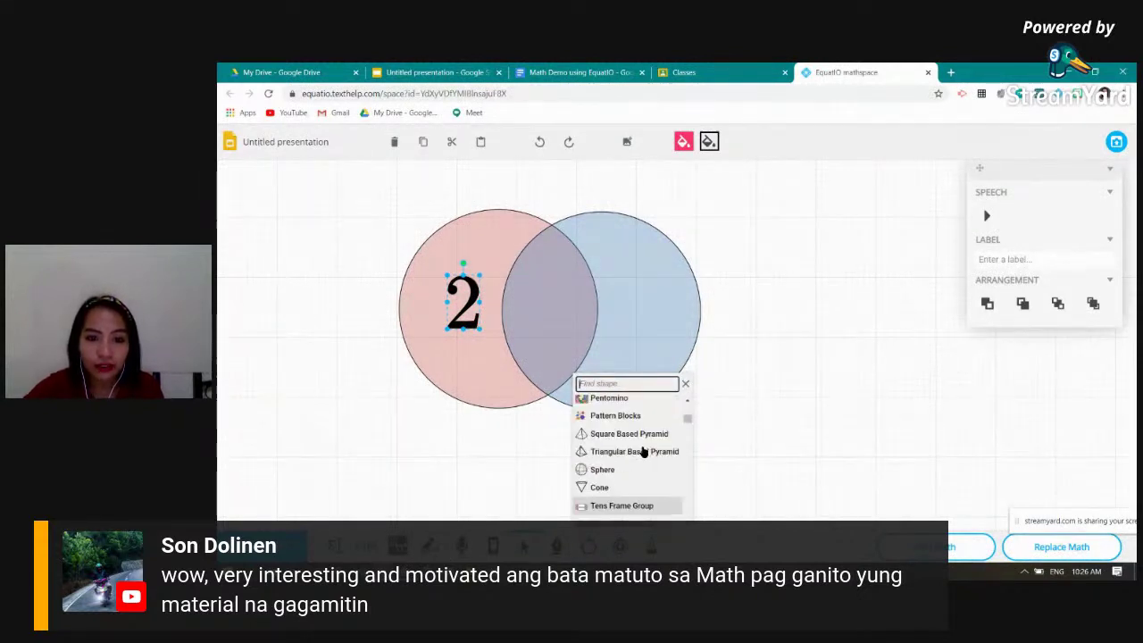
scroll(612, 464, "up", 2)
scroll(614, 468, "down", 2)
scroll(614, 468, "down", 8)
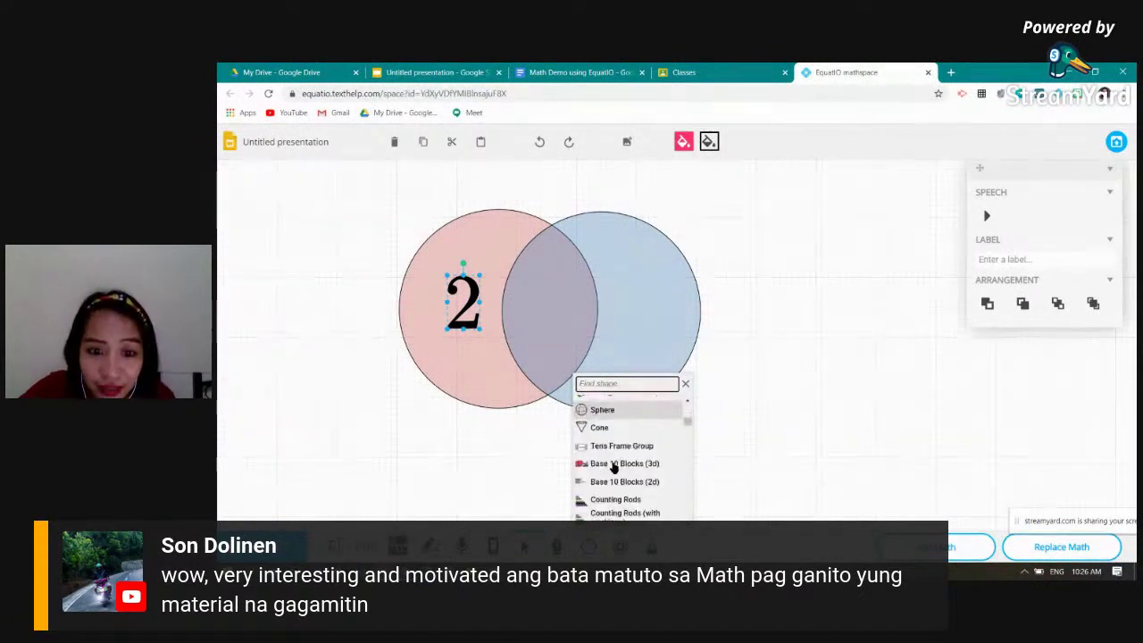
scroll(632, 477, "down", 2)
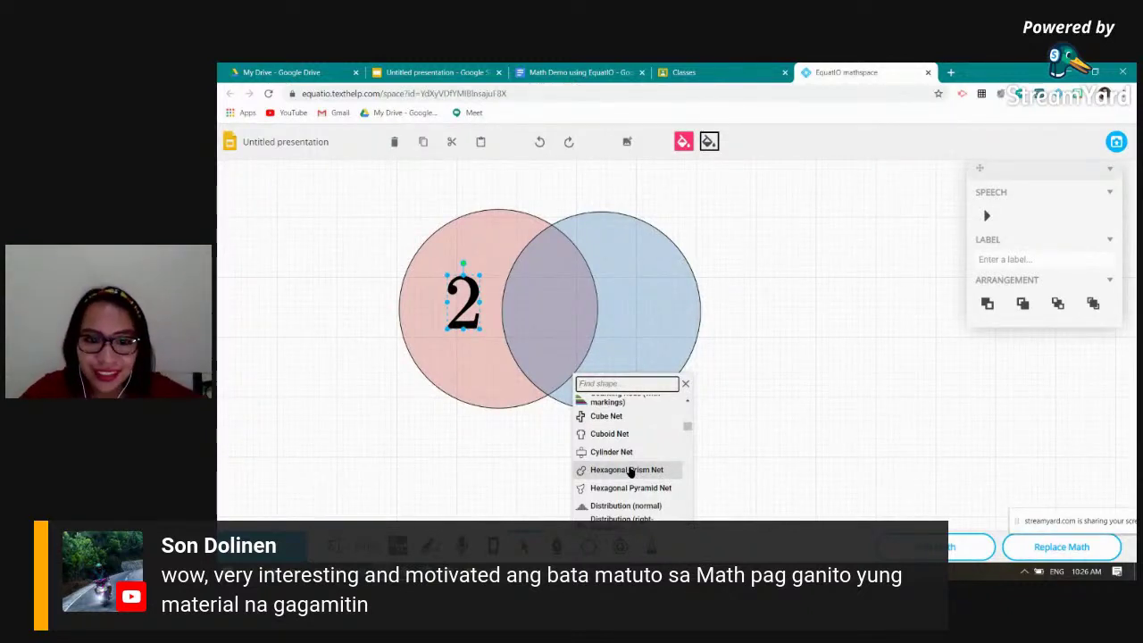
scroll(630, 471, "down", 4)
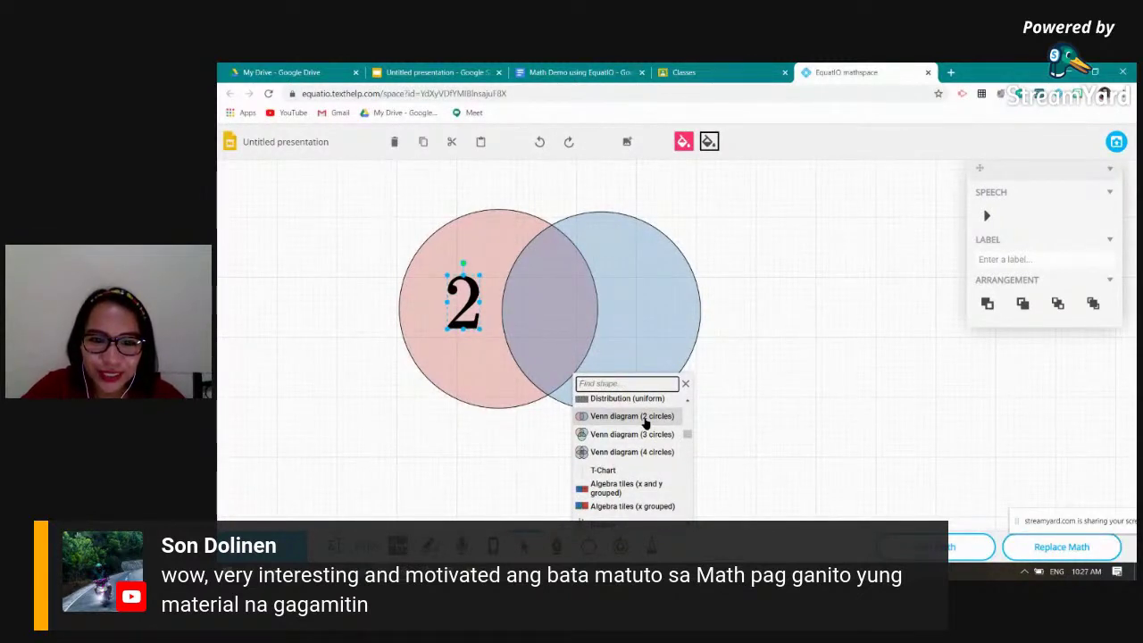
left_click(638, 434)
left_click(821, 286)
left_click_drag(832, 344, 993, 454)
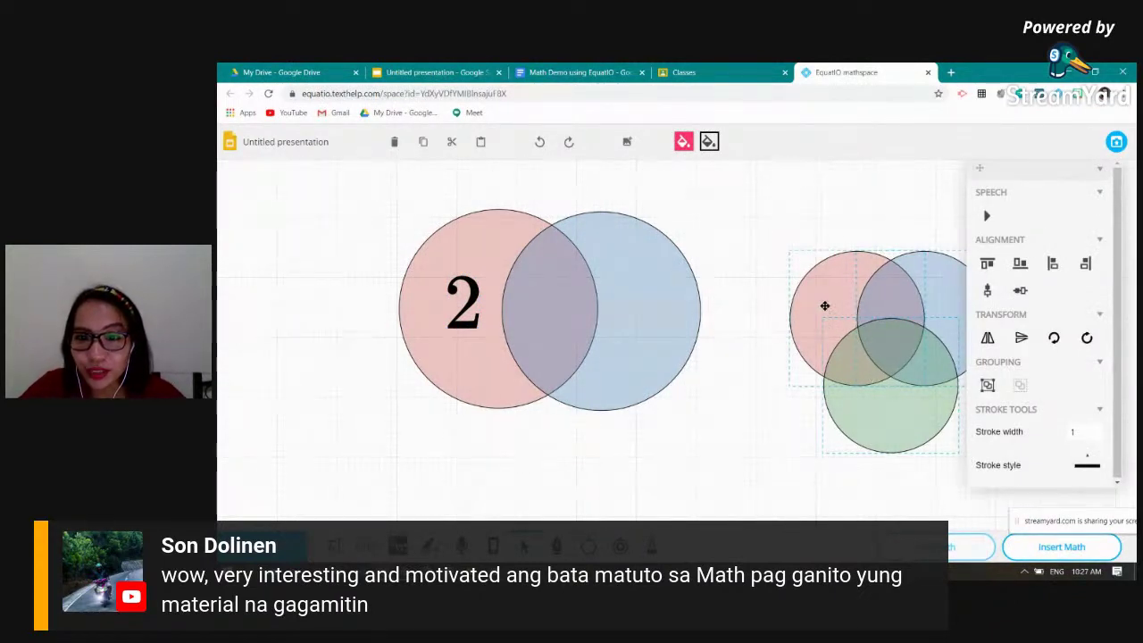
left_click(846, 202)
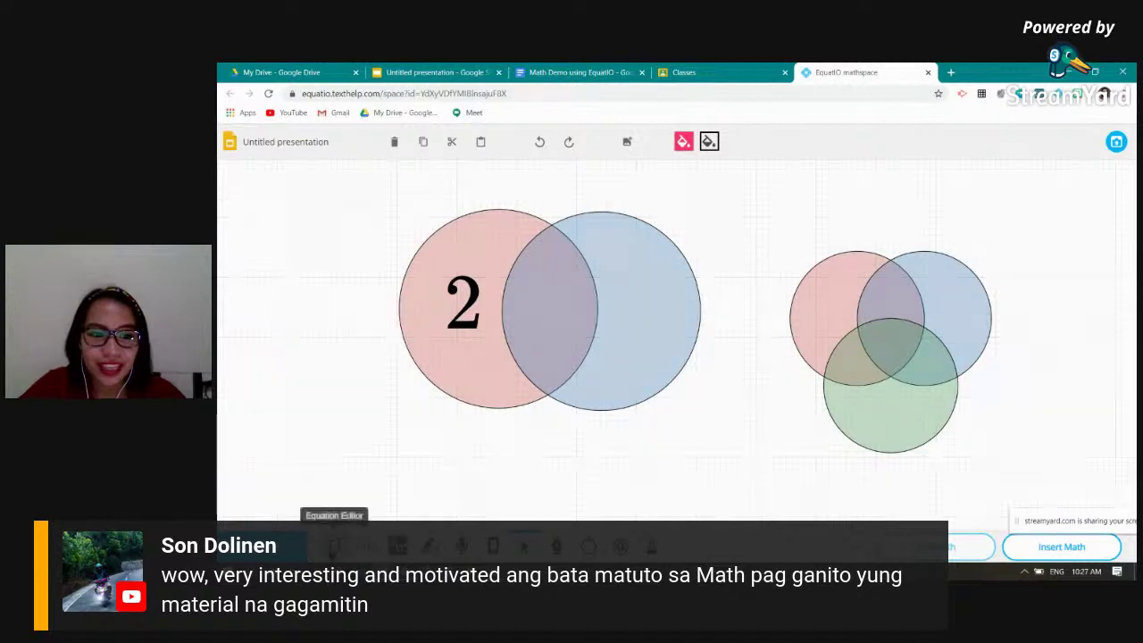
Open the Equation Editor, clear the existing 2 and switch the entry to text mode
left_click(335, 545)
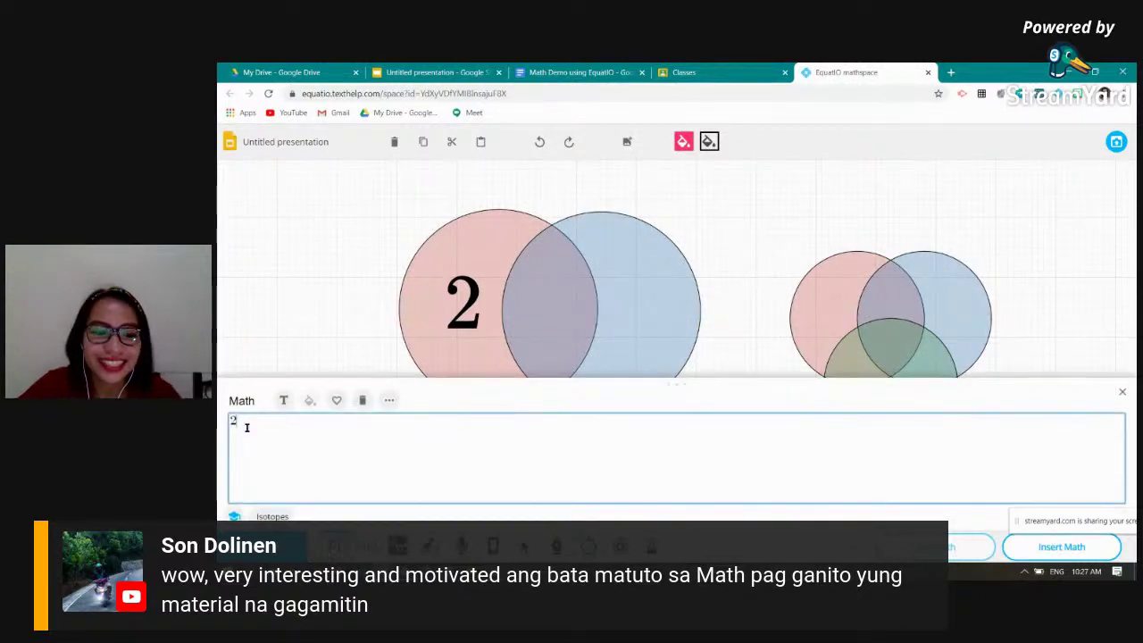
key("BackSpace")
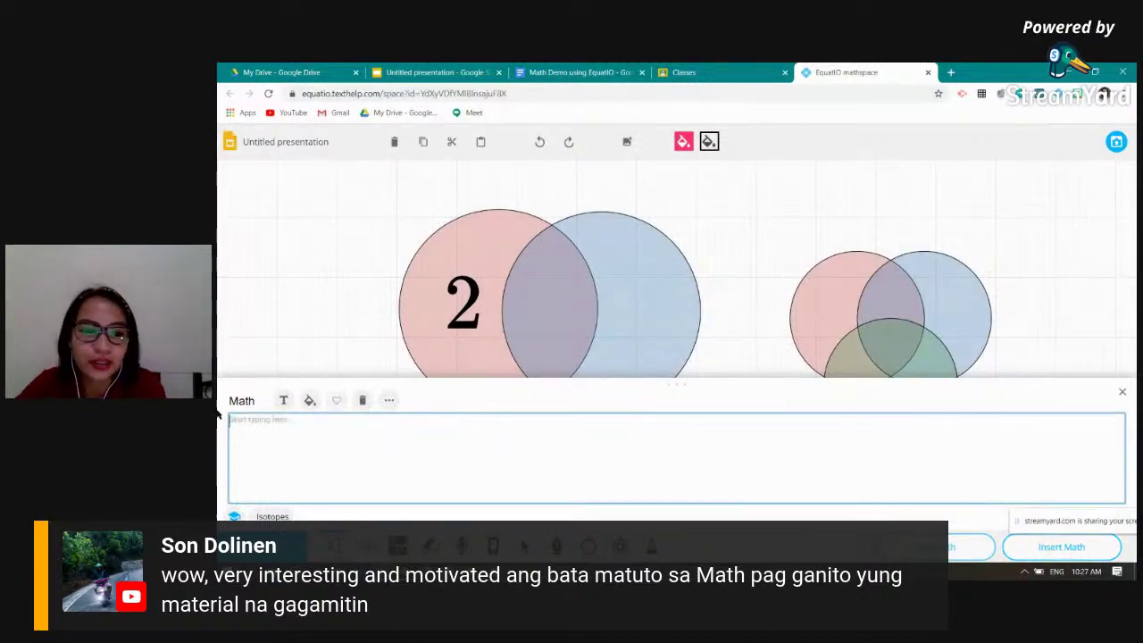
left_click(283, 400)
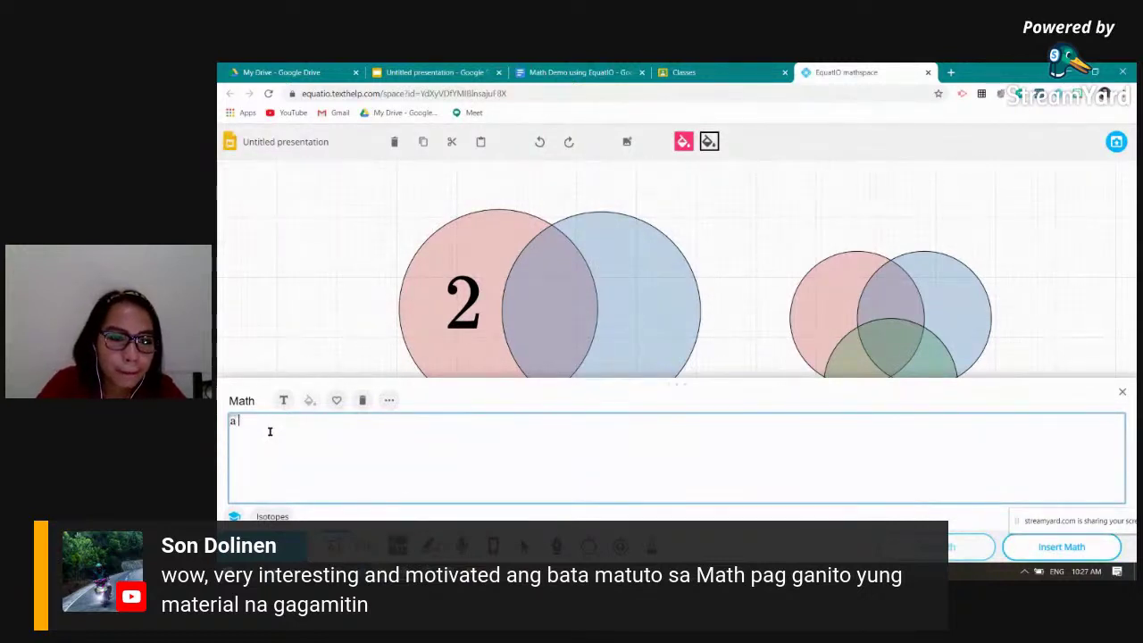
key("BackSpace")
type("A B")
key("BackSpace")
key("BackSpace")
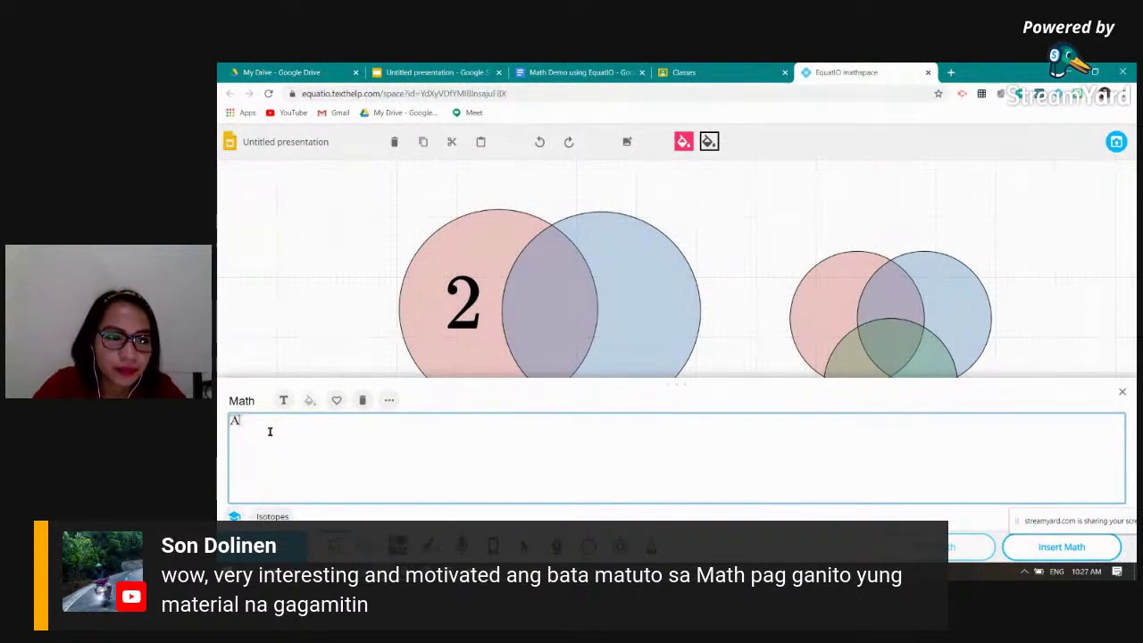
key("Return")
type("B")
key("Return")
type("C")
key("BackSpace")
key("BackSpace")
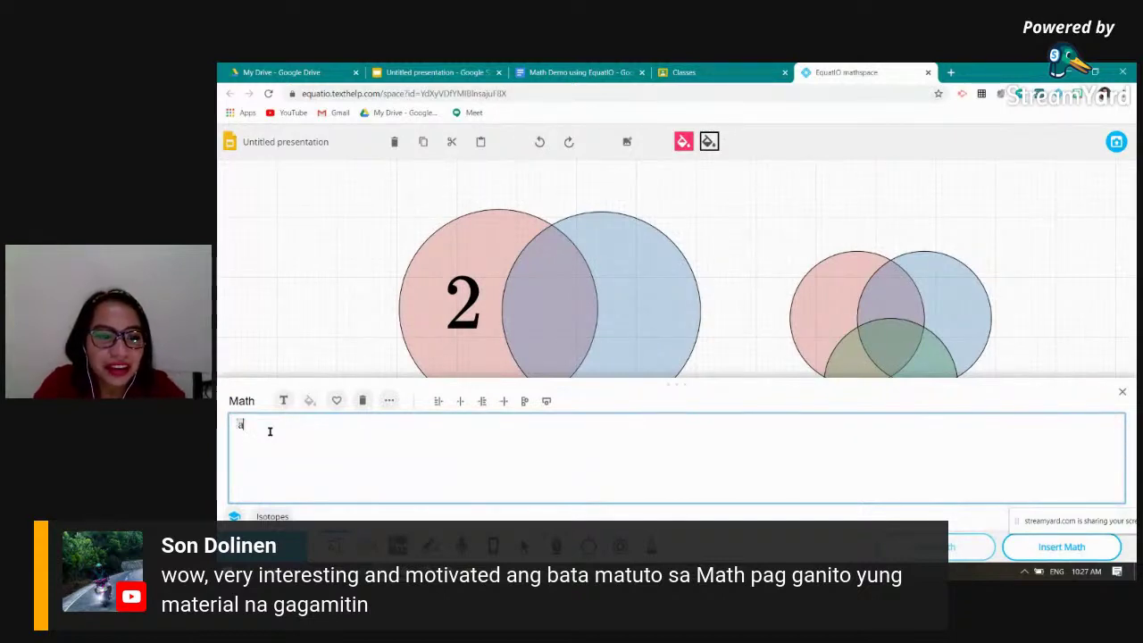
Enter c and b on separate lines below a, and insert the list onto the canvas
key("Return")
type("c")
key("Return")
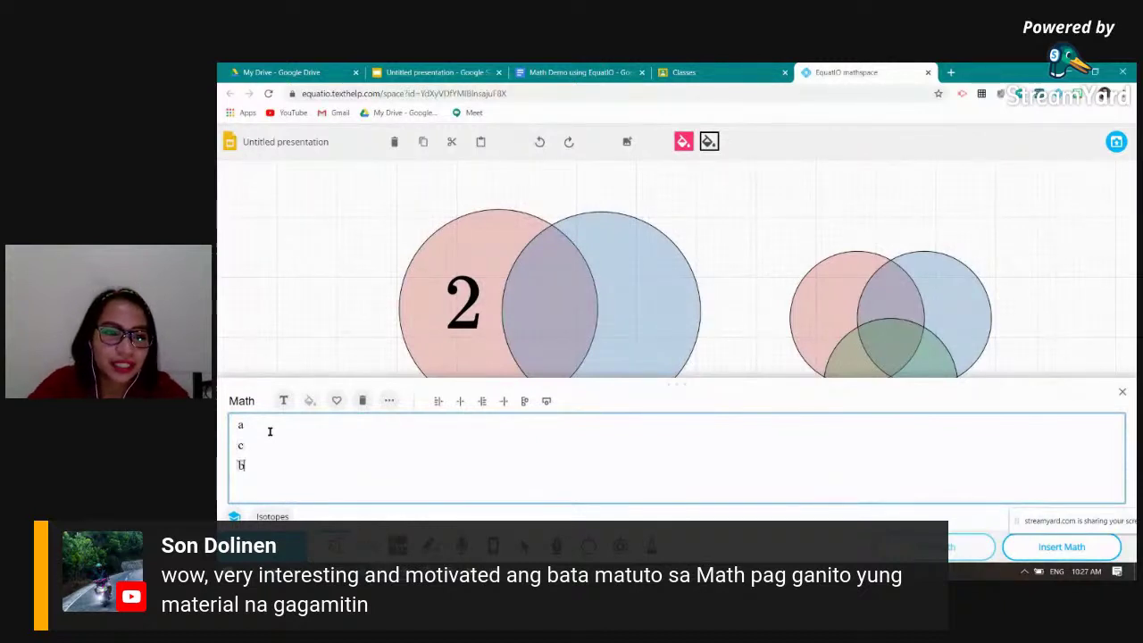
type("b")
left_click(1061, 547)
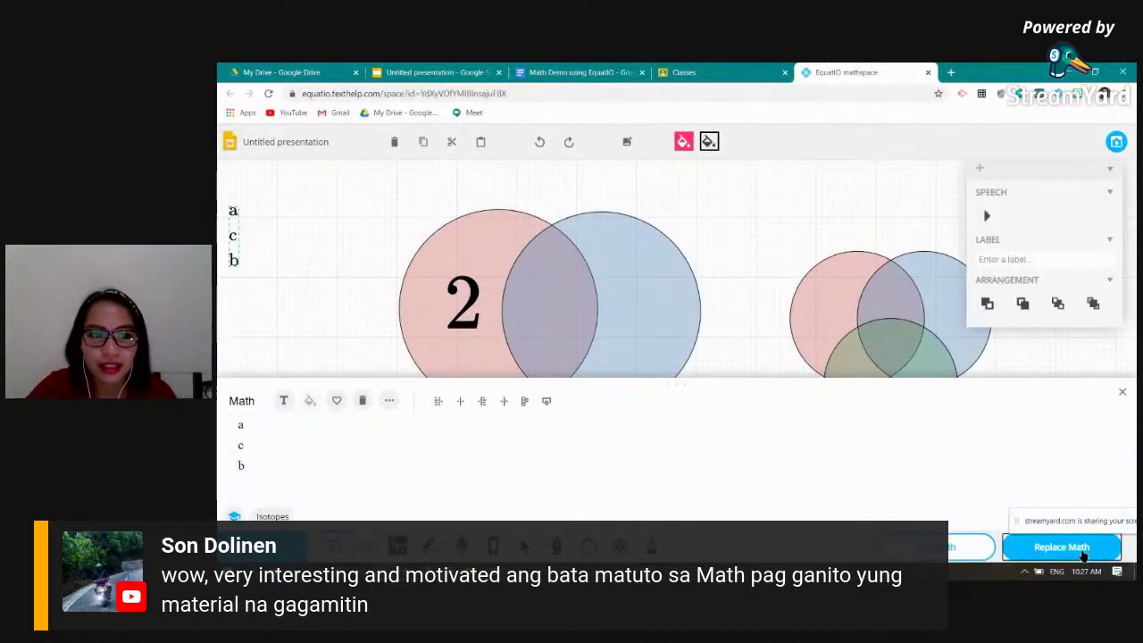
Close the Equation Editor and move the a, c, b list into the pink circle of the three-circle diagram
left_click(257, 261)
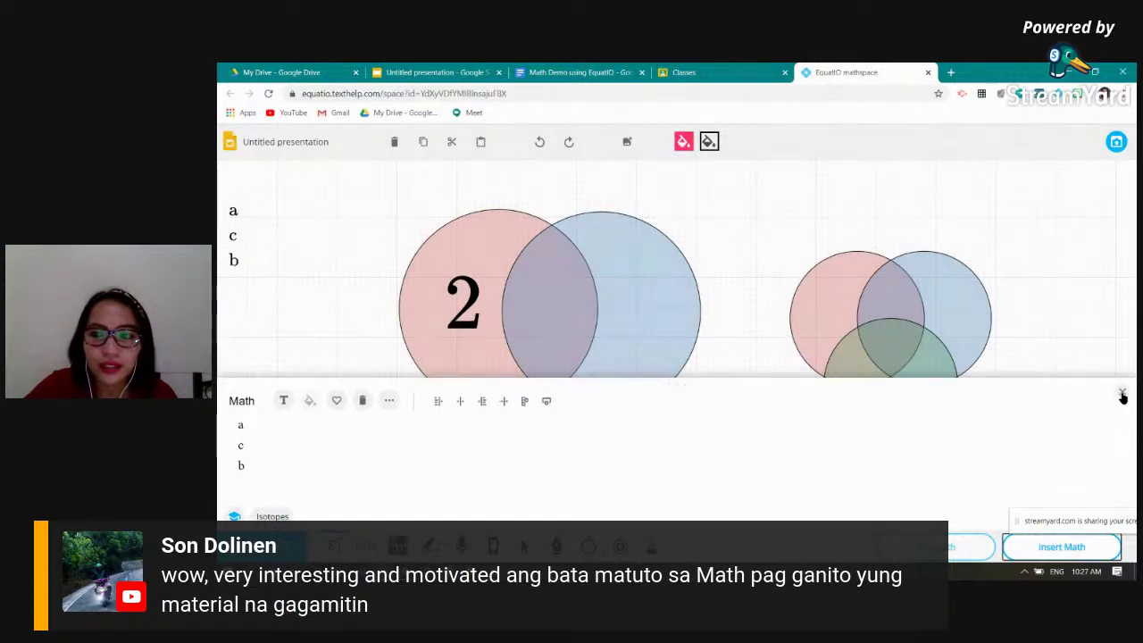
left_click(234, 234)
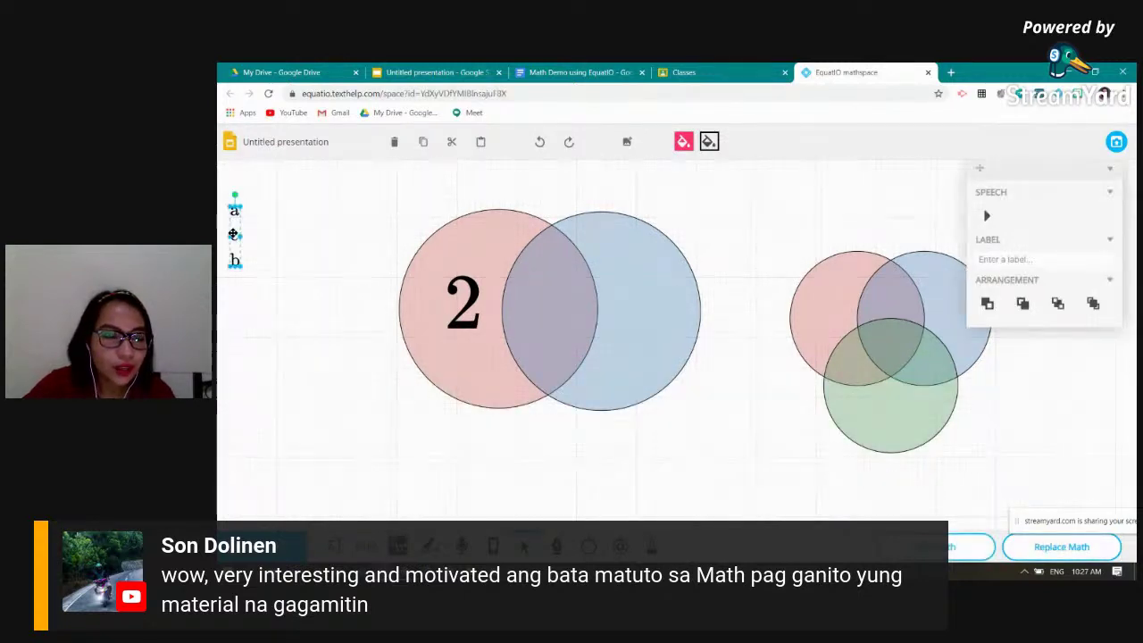
left_click_drag(234, 218, 825, 292)
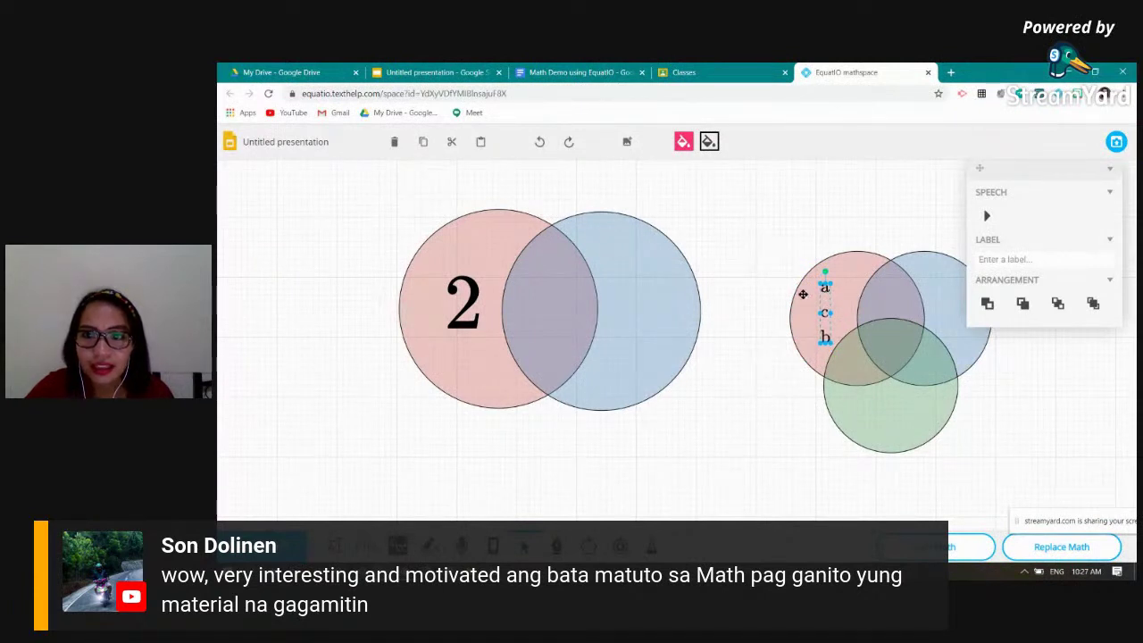
left_click(923, 199)
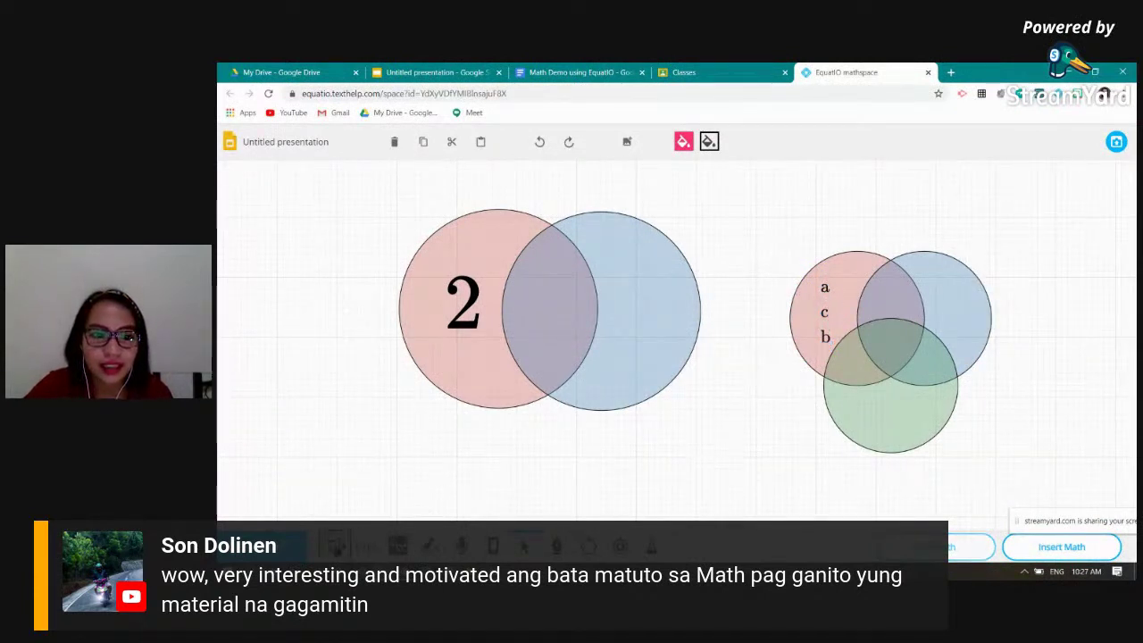
Replace the equation content with A, insert it and place it above the three-circle diagram's pink circle
left_click(461, 543)
key("ctrl+a")
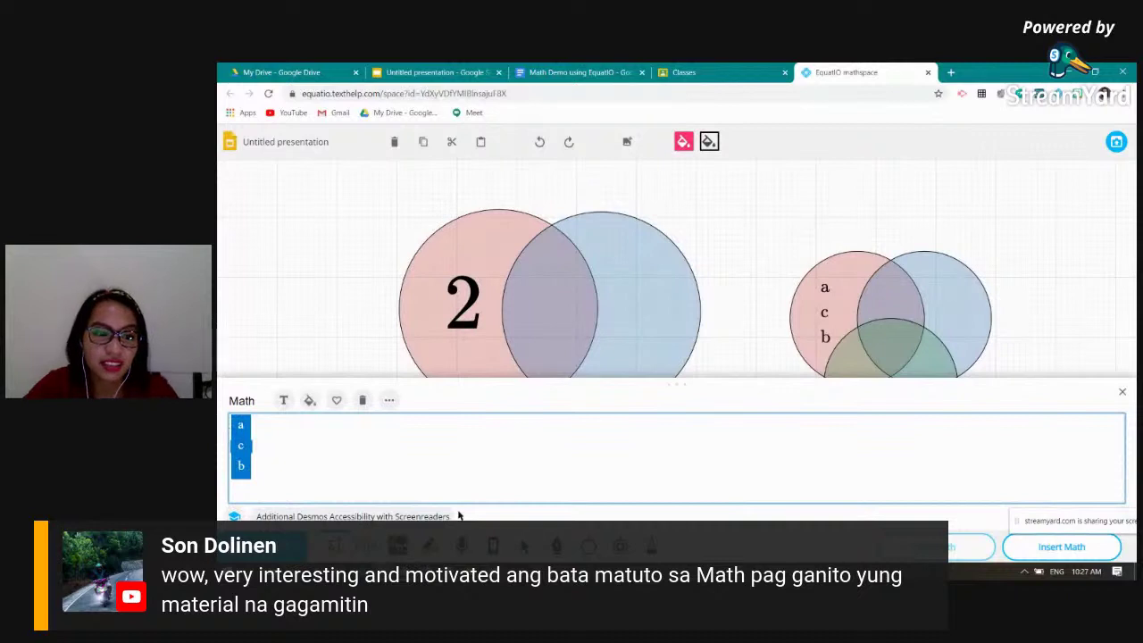
type("a")
key("BackSpace")
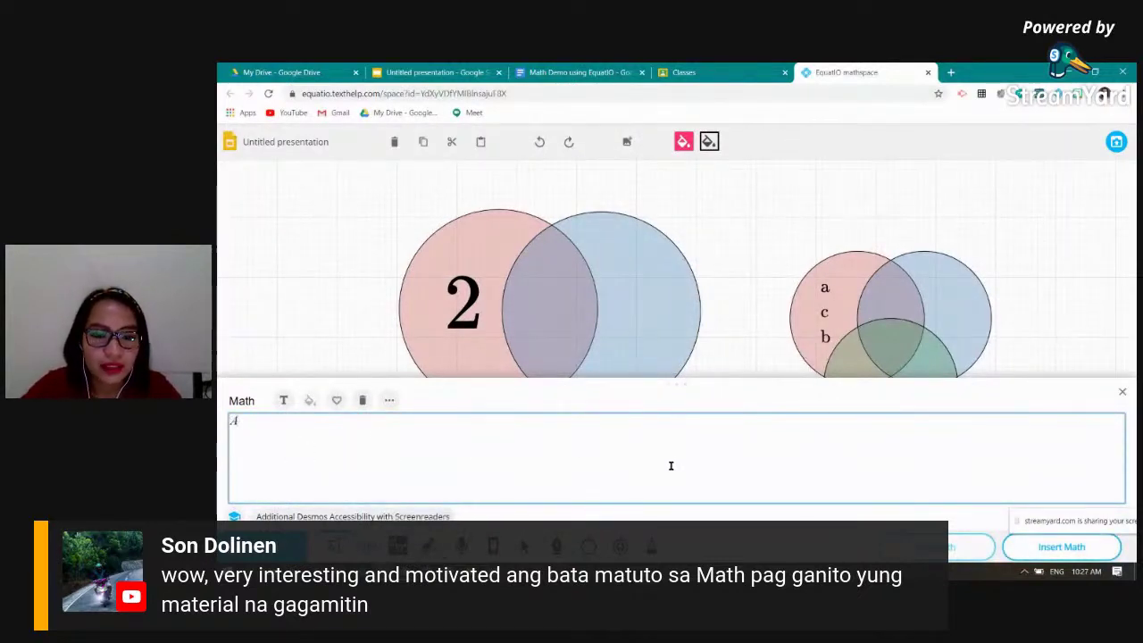
key("Return")
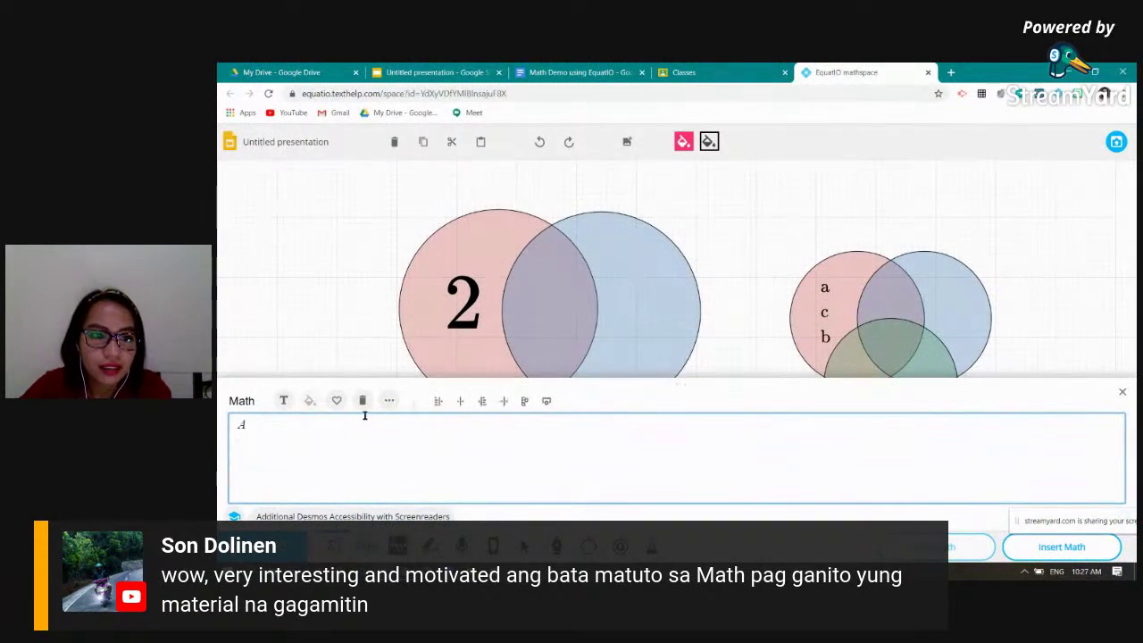
left_click(1061, 546)
left_click_drag(237, 181, 844, 236)
Replace the equation content with B, insert it and place it above the three-circle diagram's blue circle
left_click_drag(261, 425, 217, 417)
type("B")
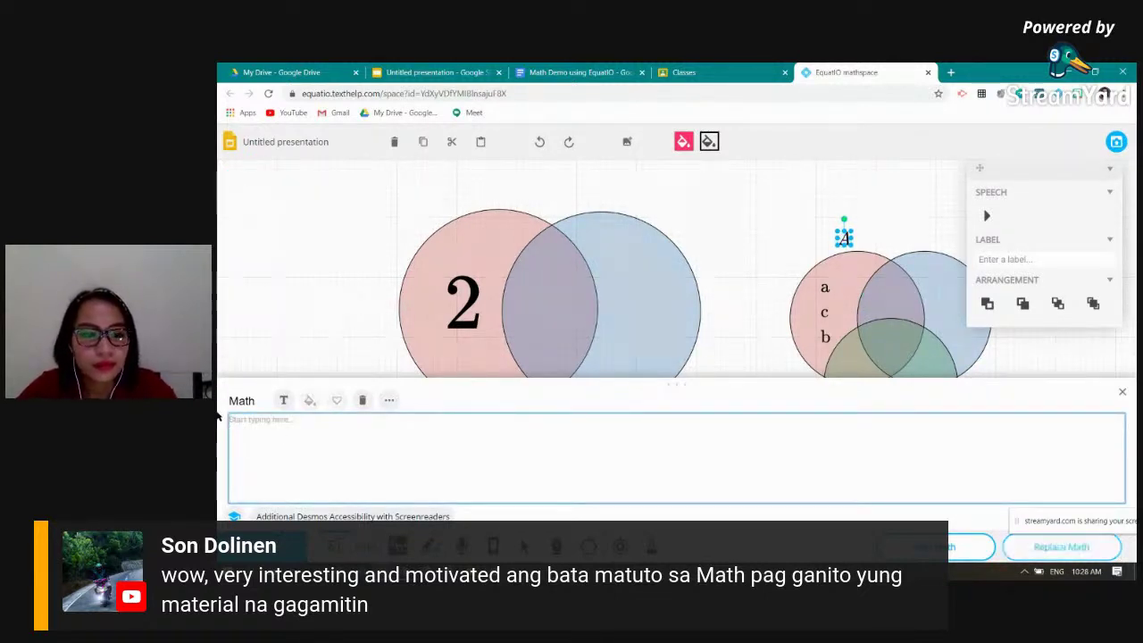
left_click(778, 271)
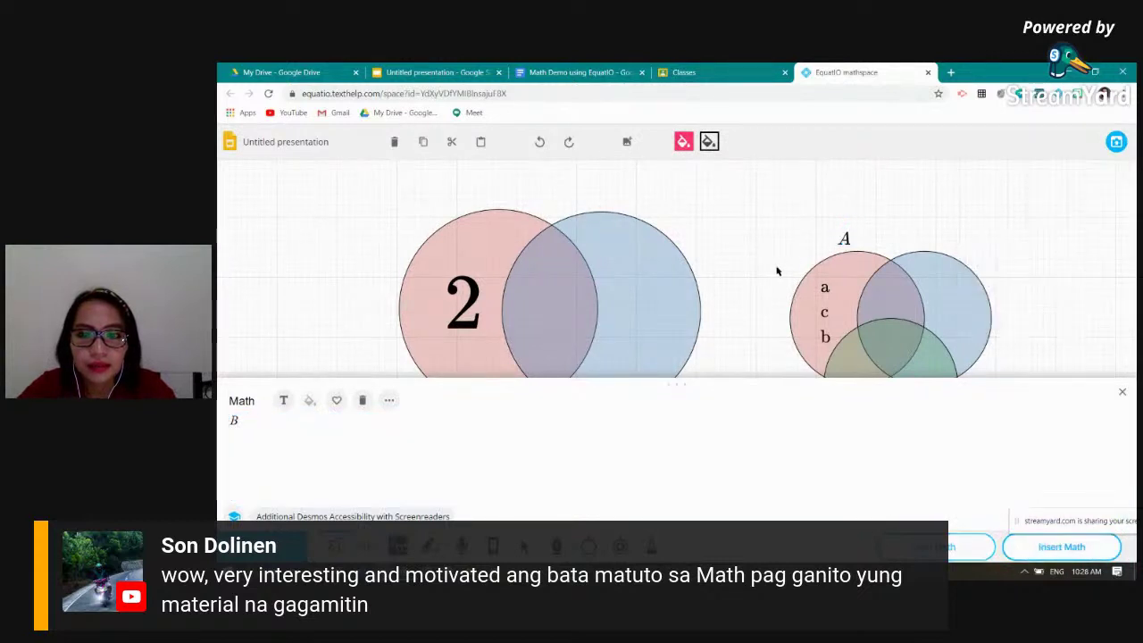
left_click(1061, 547)
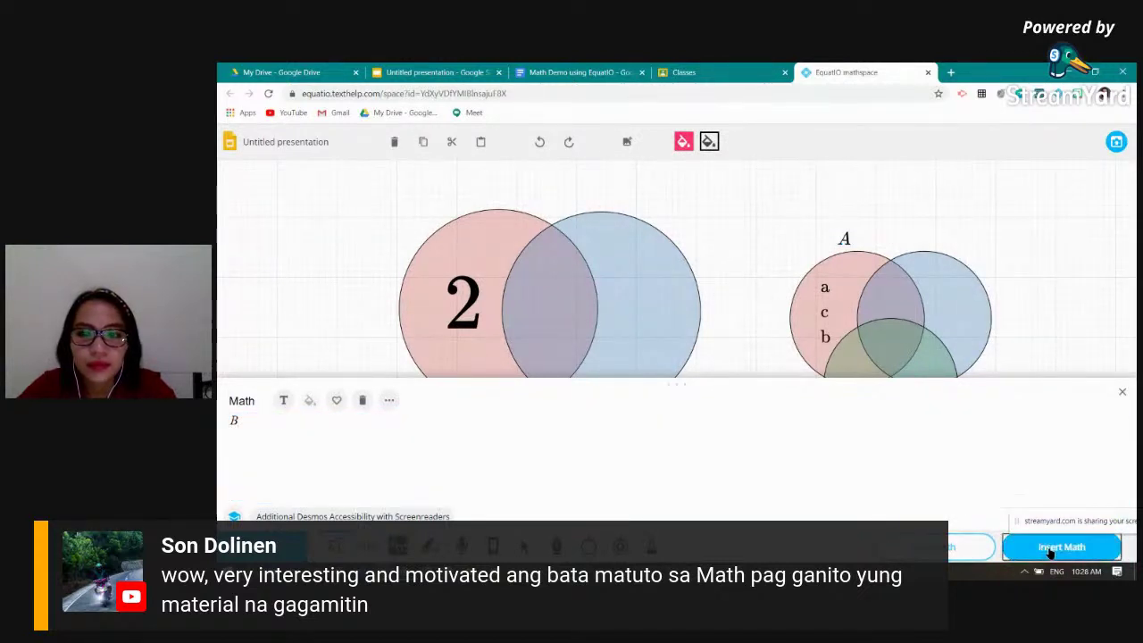
left_click_drag(237, 180, 929, 237)
Collapse the floating properties, then insert the label C and place it beside the lower edge of the blue circle
left_click(321, 458)
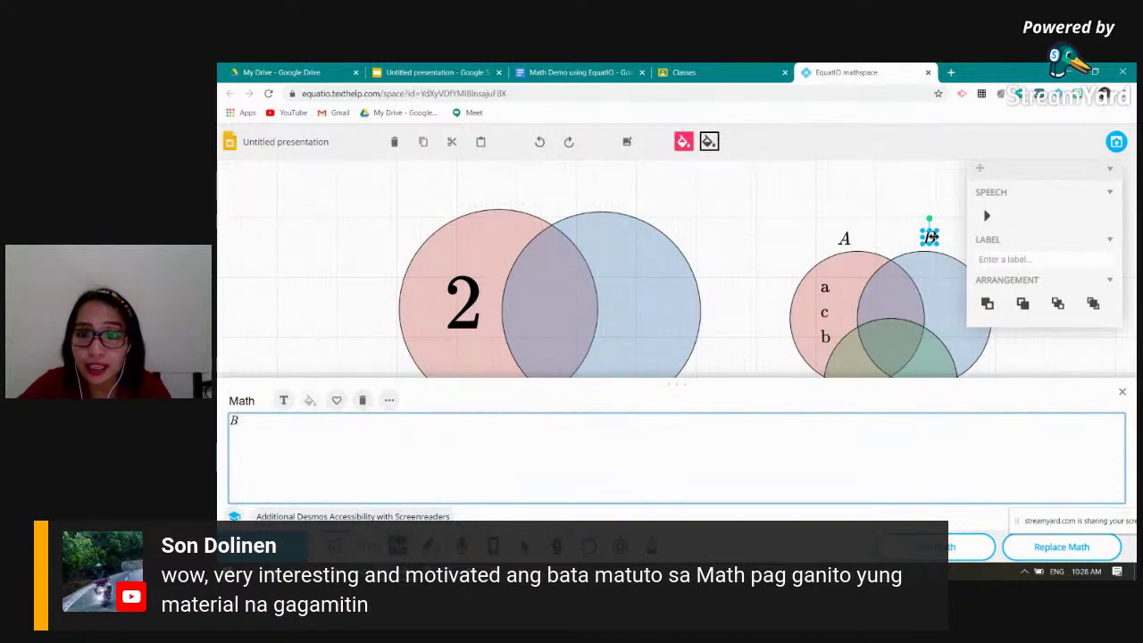
left_click(1110, 169)
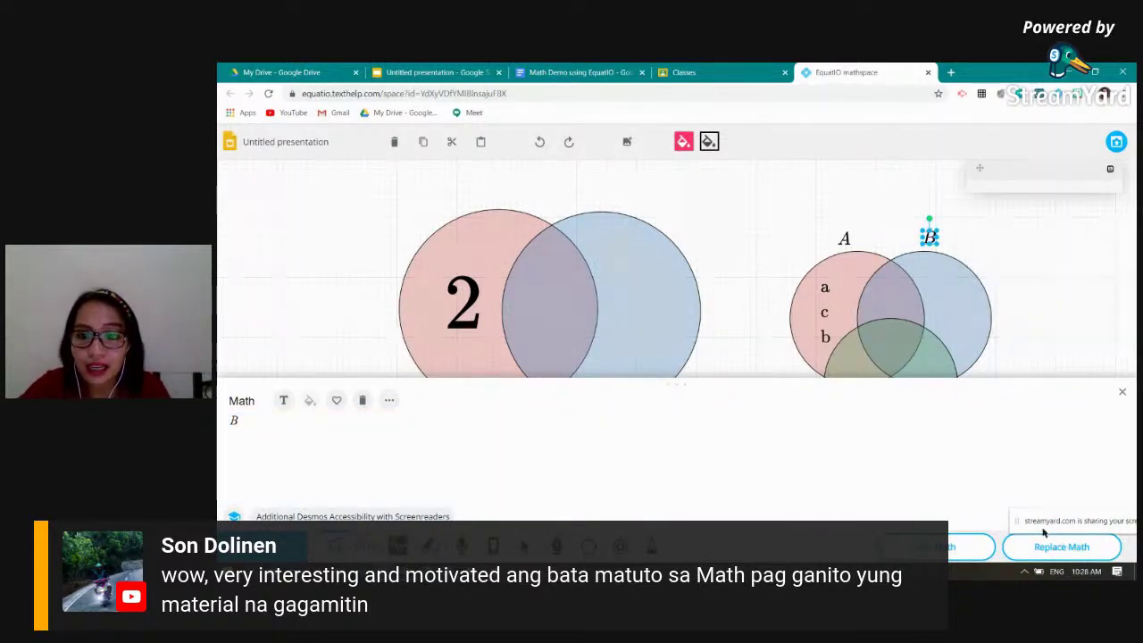
left_click(889, 220)
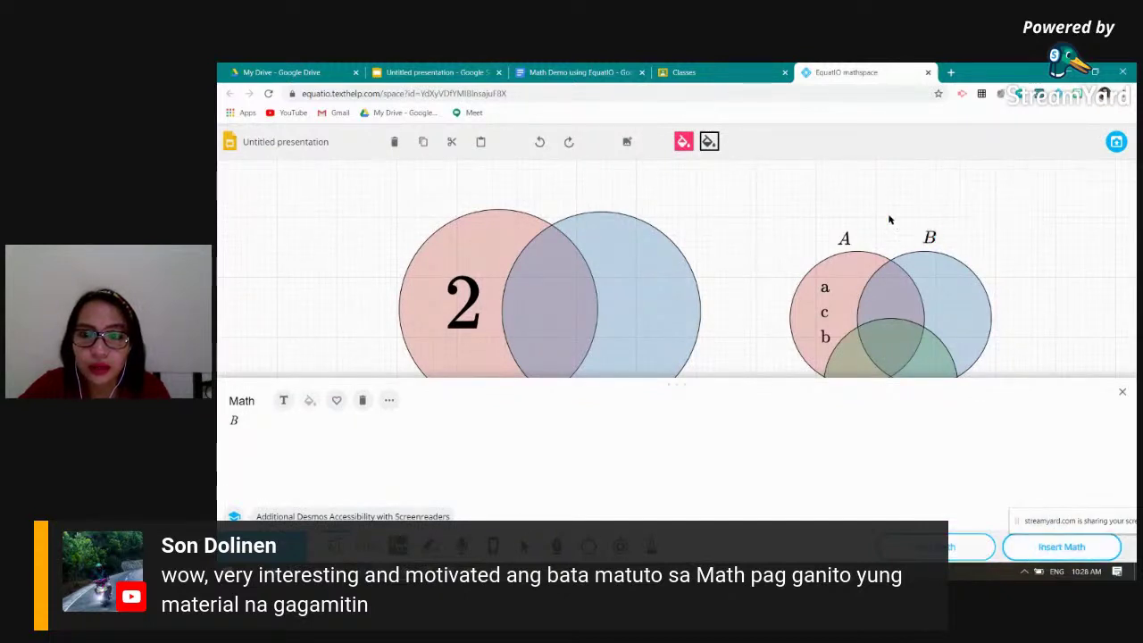
double_click(235, 419)
type("C")
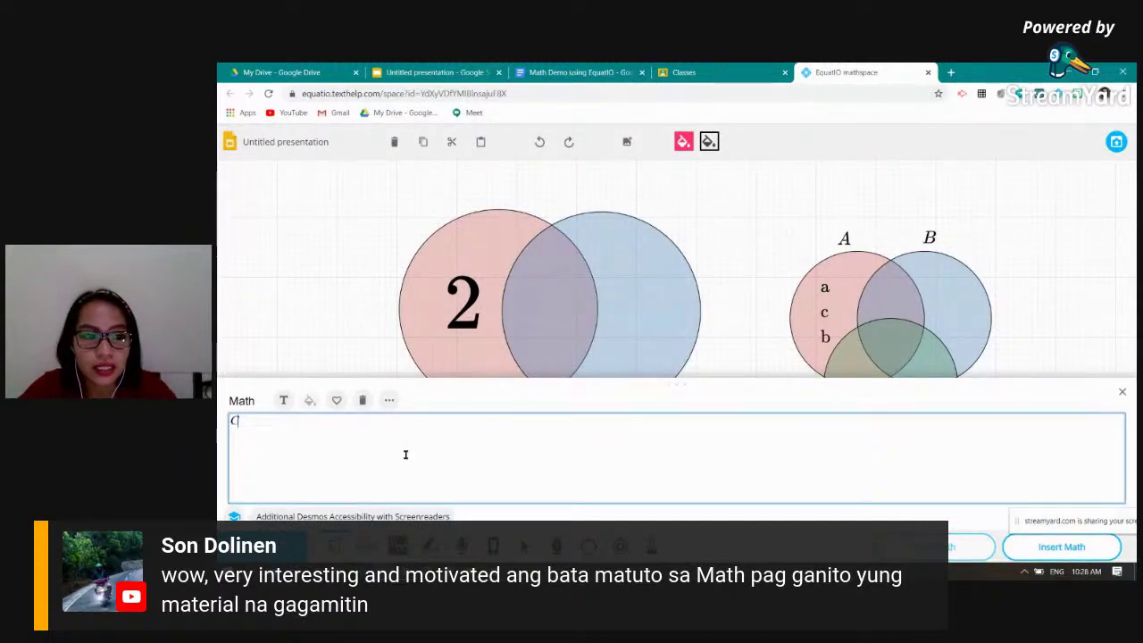
left_click(1106, 544)
left_click_drag(236, 181, 1002, 361)
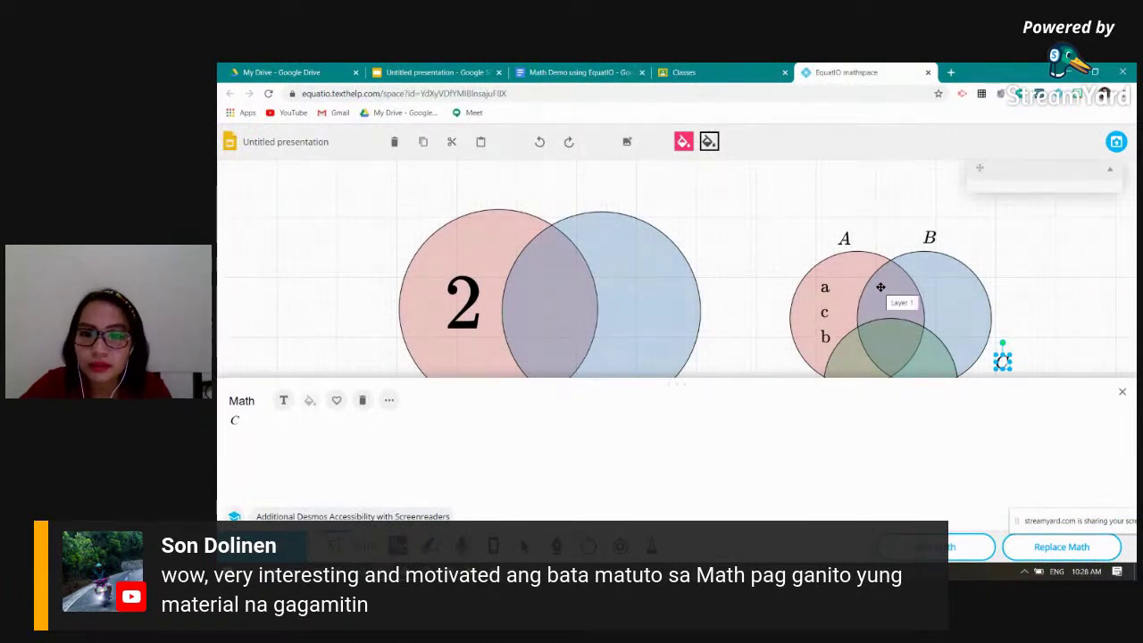
Close the Equation Editor and reposition the label C beside the lower edge of the three-circle diagram's green circle
left_click(1122, 391)
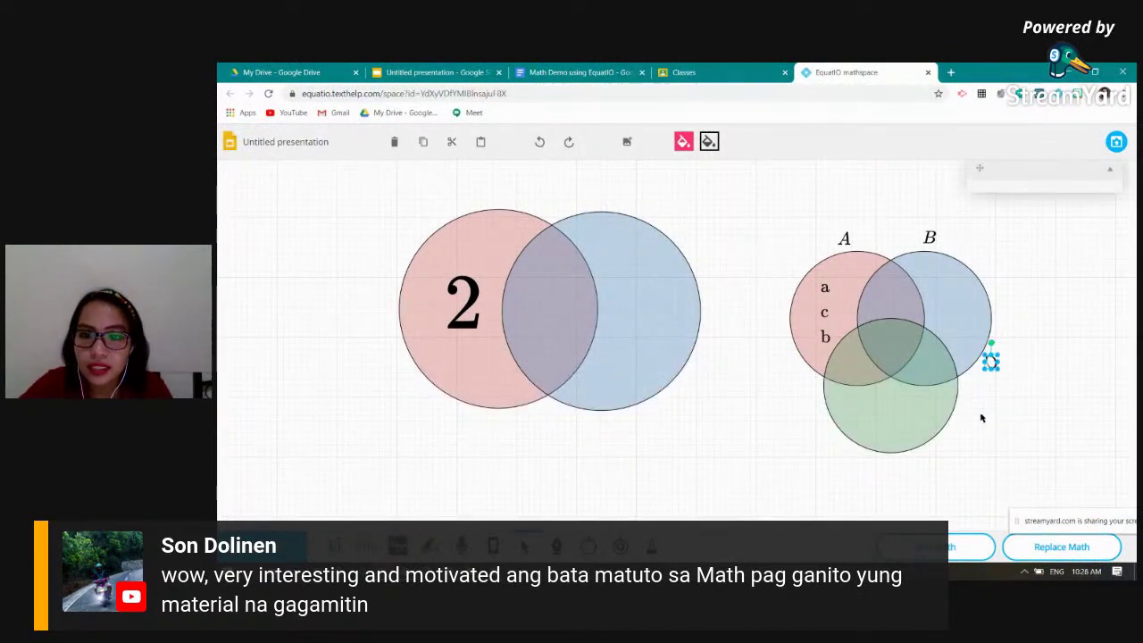
left_click(991, 363)
left_click(539, 141)
left_click(236, 180)
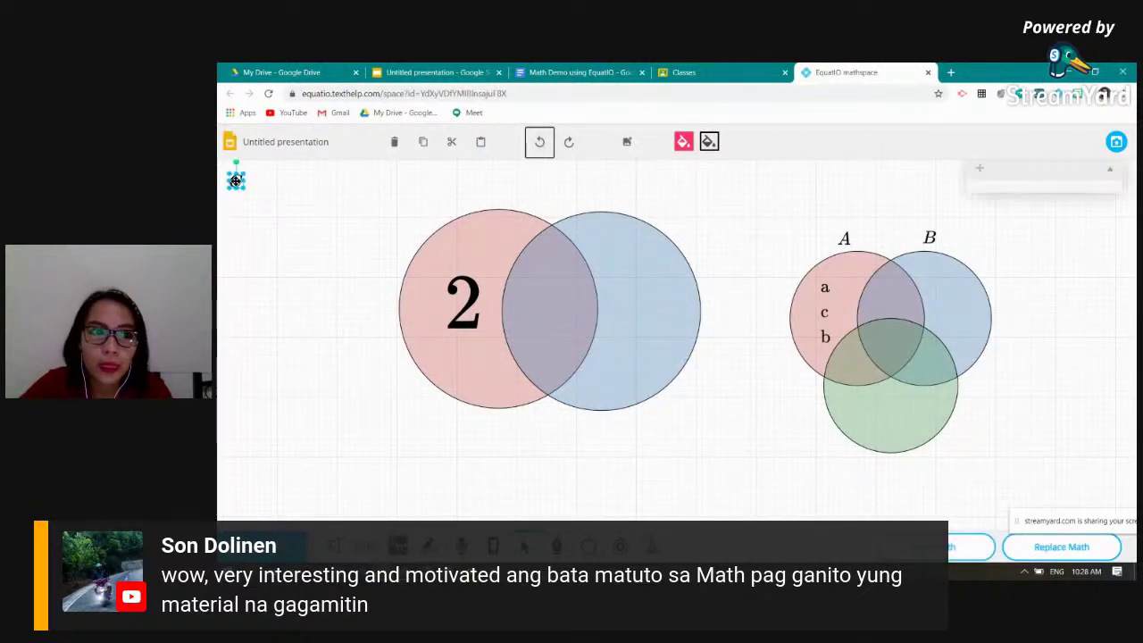
left_click_drag(236, 180, 960, 440)
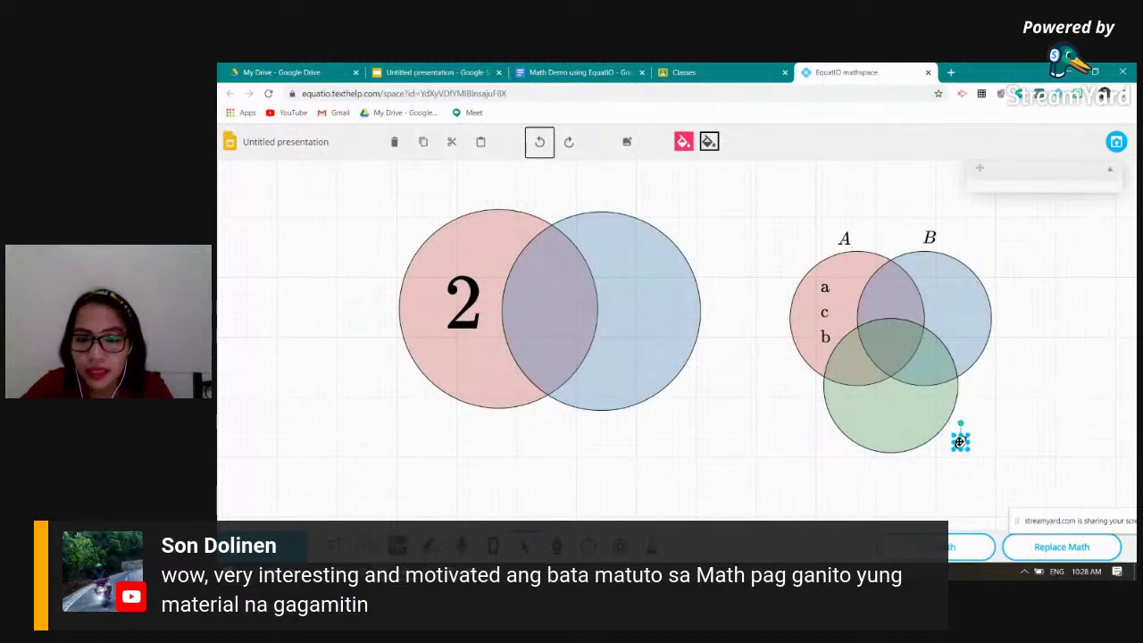
Write d, e and h on separate lines as a new equation and insert it into the mathspace
left_click(333, 547)
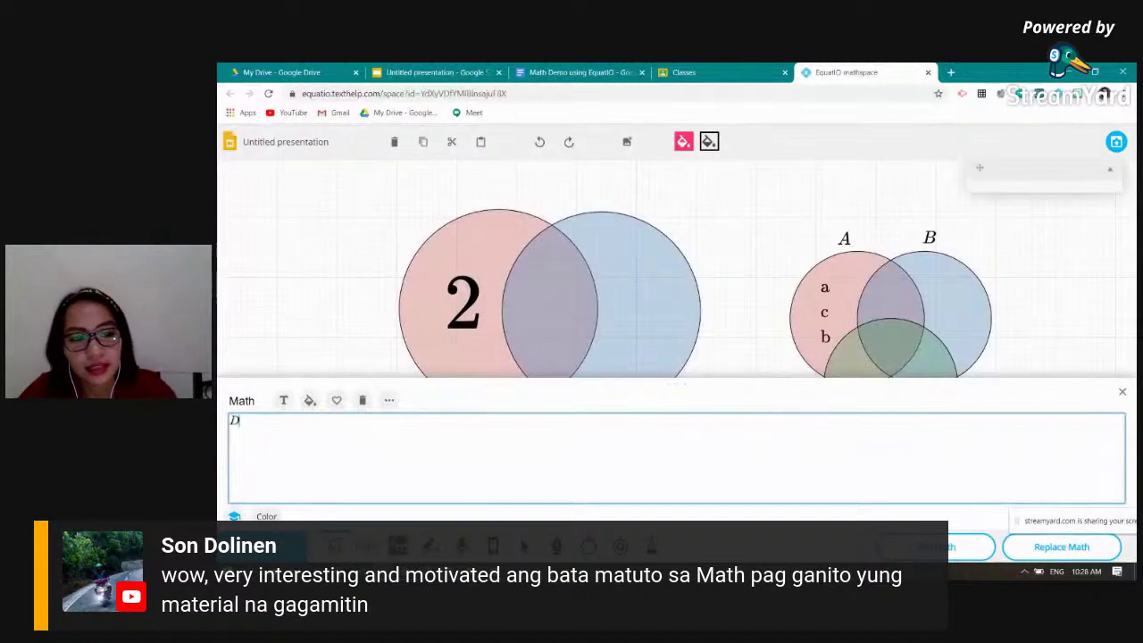
key("BackSpace")
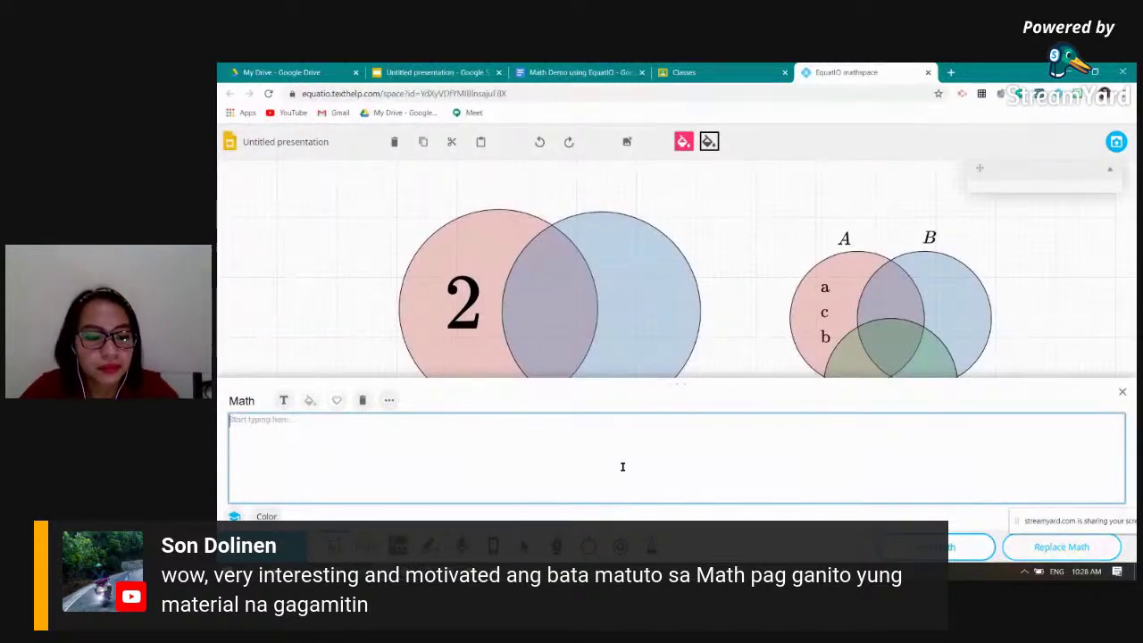
type("d")
key("Return")
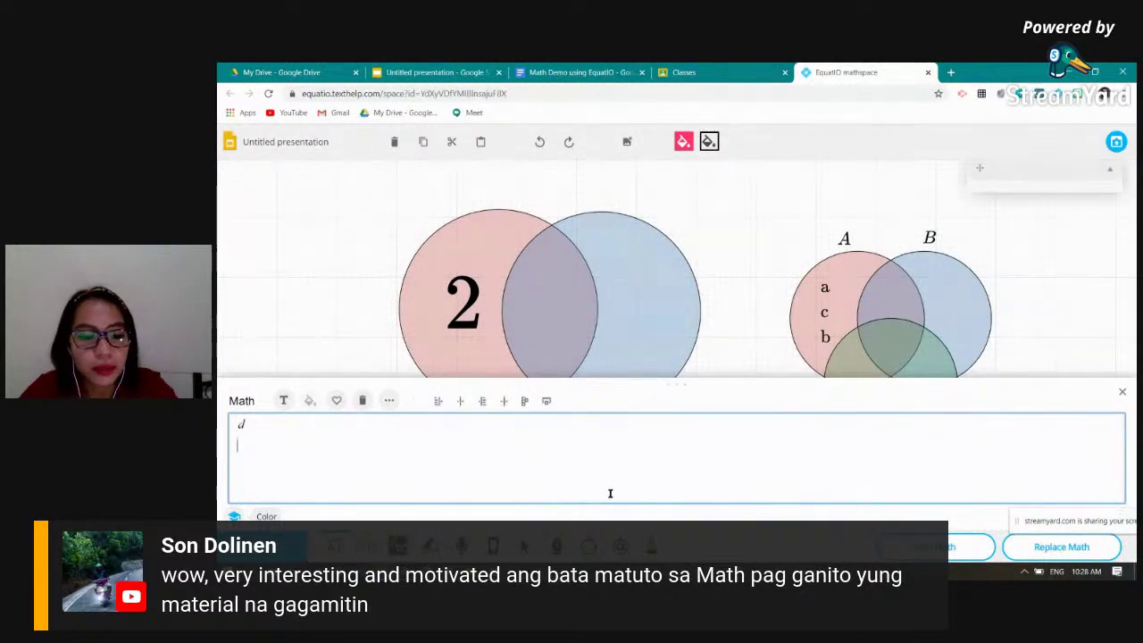
type("e")
key("Return")
type("b")
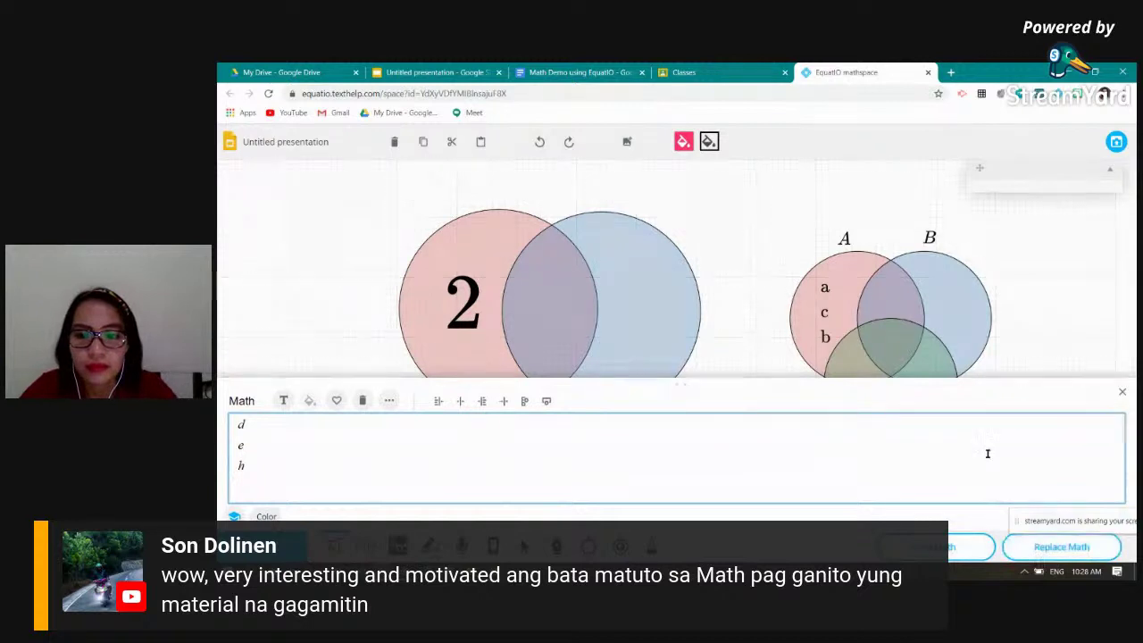
left_click(1032, 338)
left_click(1063, 547)
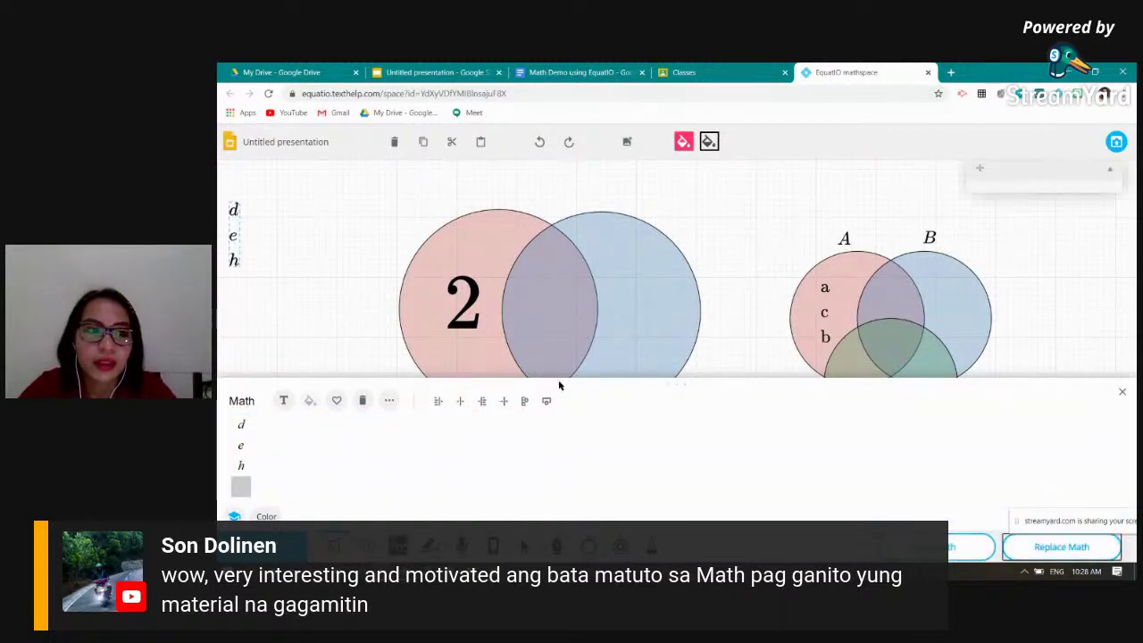
Close the Equation Editor, move the d, e, h list into the three-circle diagram's blue circle and deselect it
left_click(1124, 391)
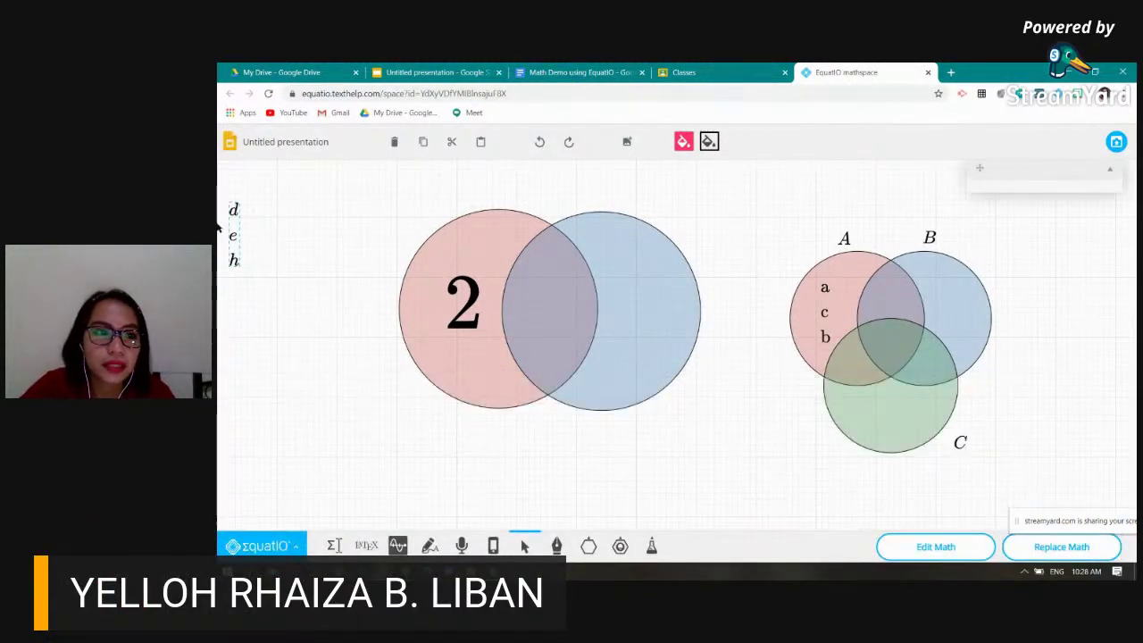
left_click_drag(230, 230, 898, 260)
left_click(312, 222)
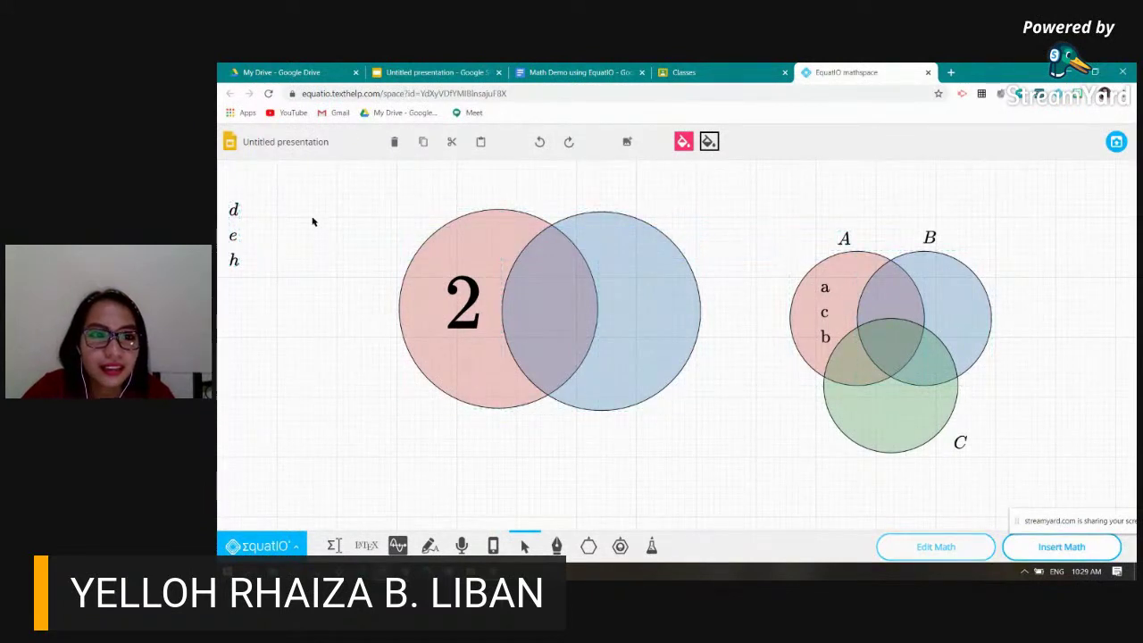
left_click(232, 259)
left_click_drag(234, 216, 954, 295)
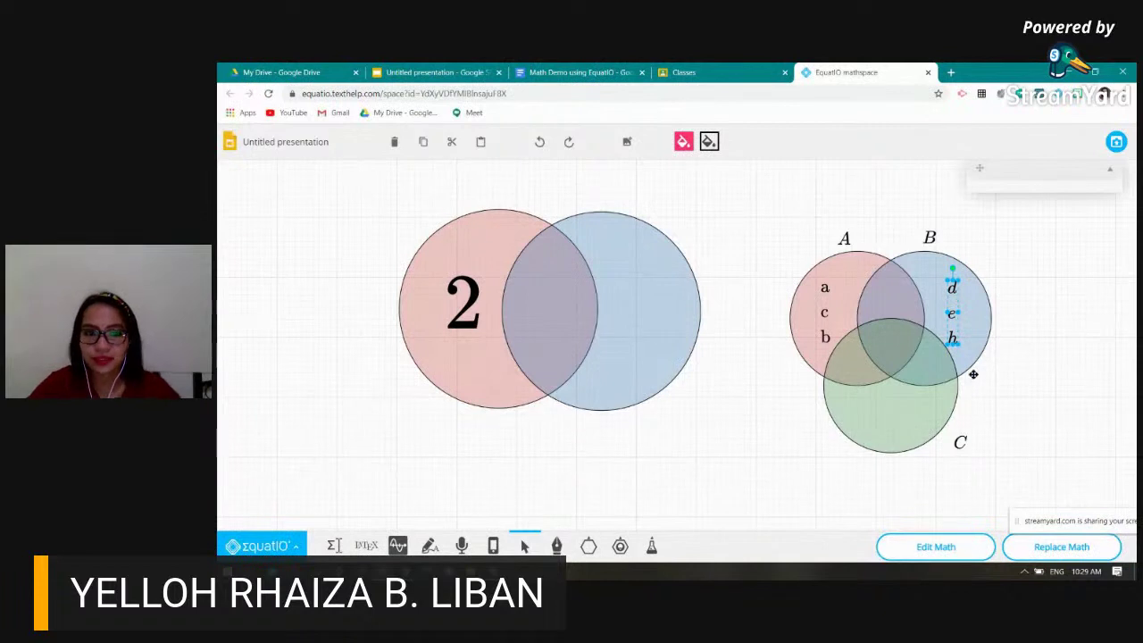
left_click(1044, 383)
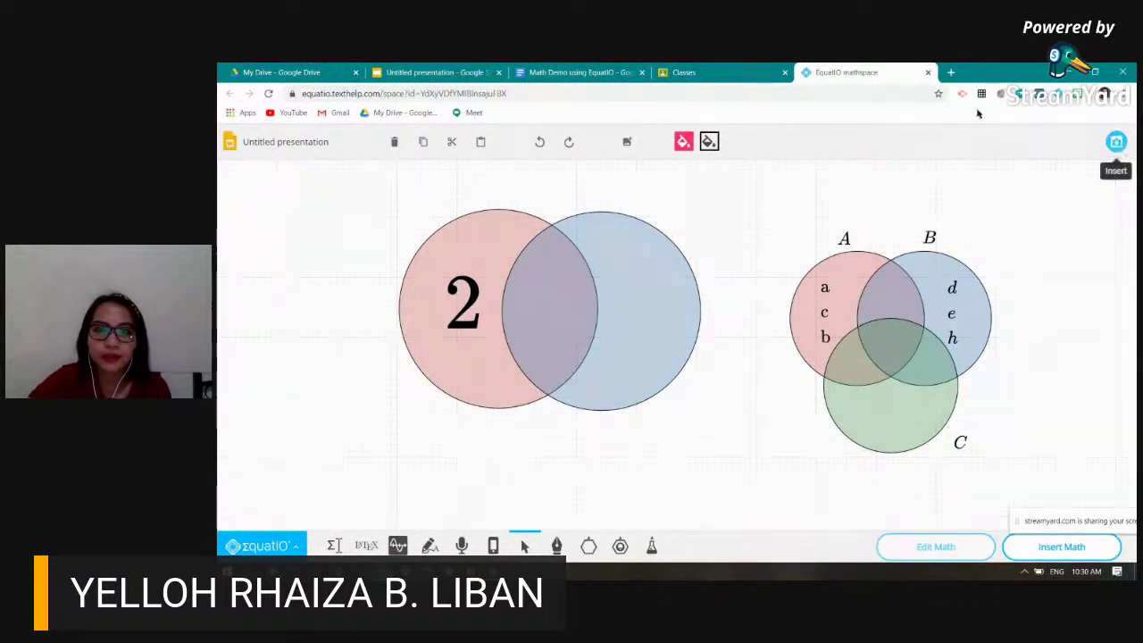
Close the mathspace and run a web search for "eqau" in a new browser tab
left_click(929, 72)
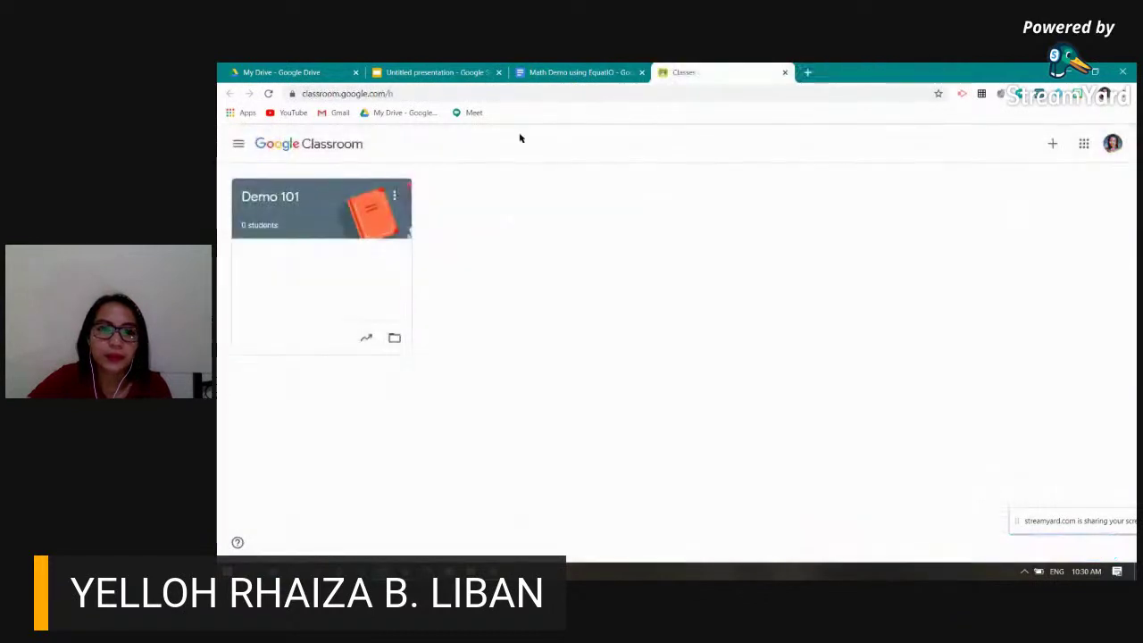
left_click(808, 72)
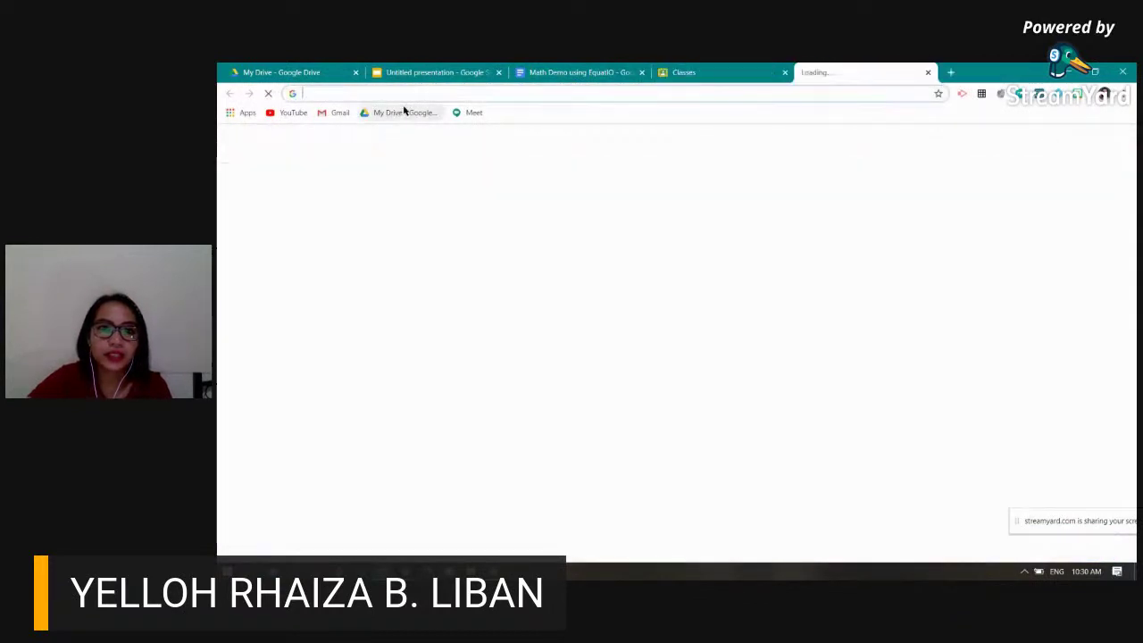
left_click(407, 93)
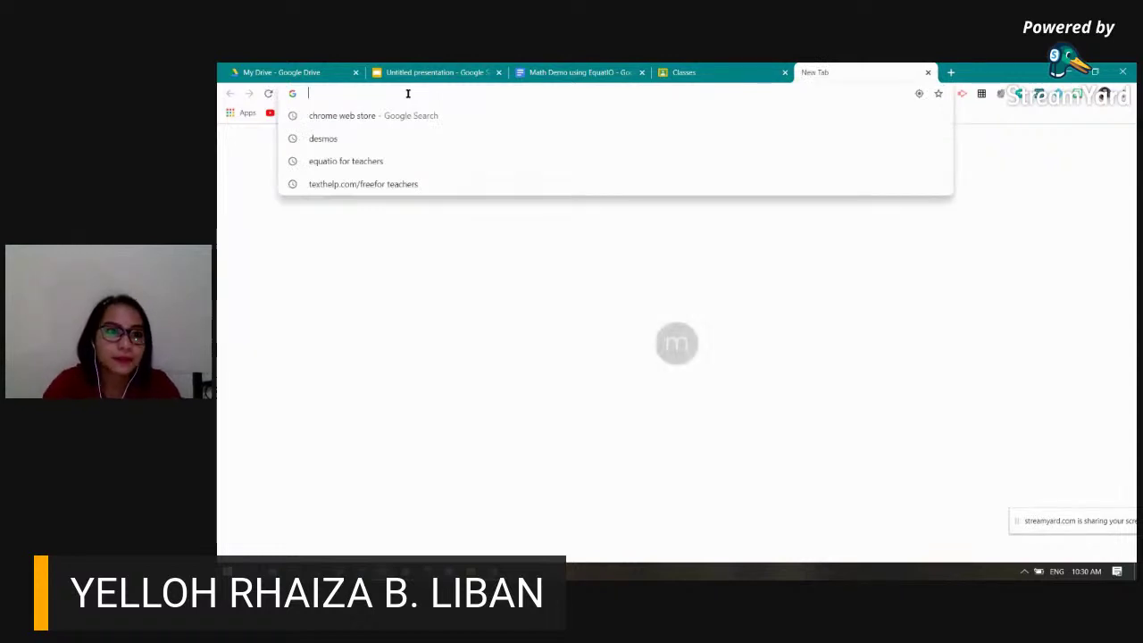
type("eqau")
key("Return")
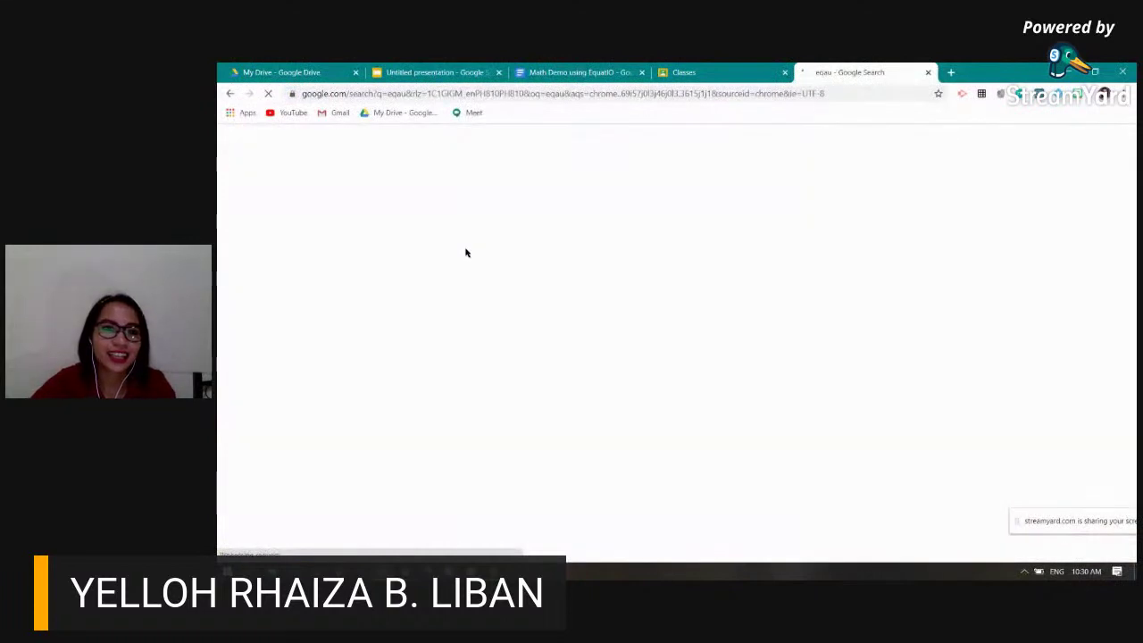
Replace the search text and search for the suggested phrase "equatio for google"
left_click_drag(359, 149, 312, 154)
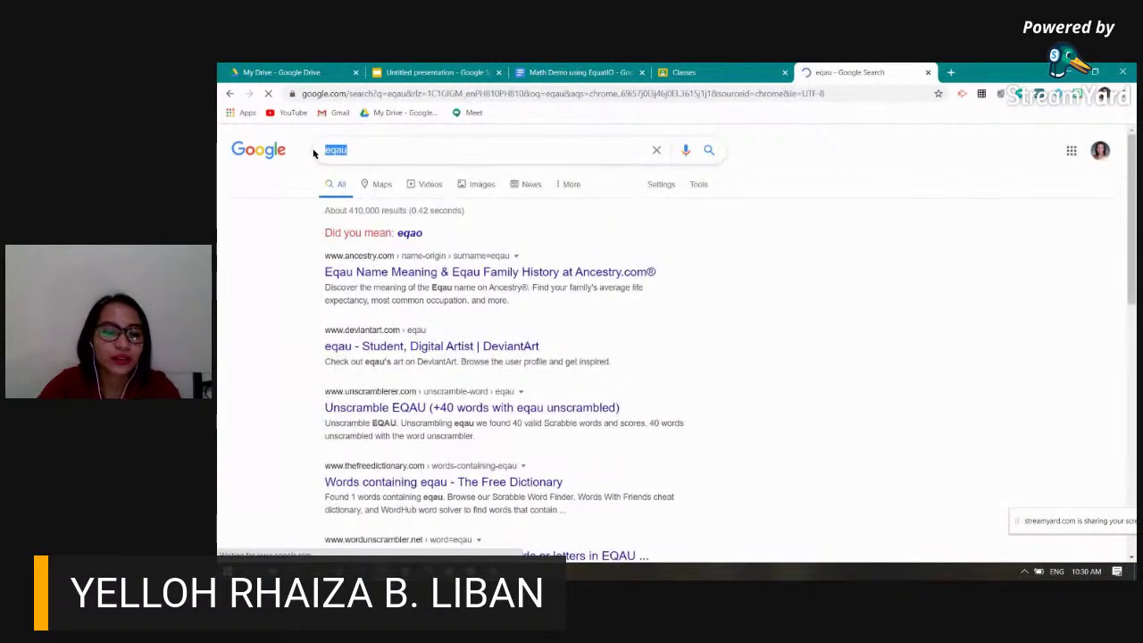
type("equatio")
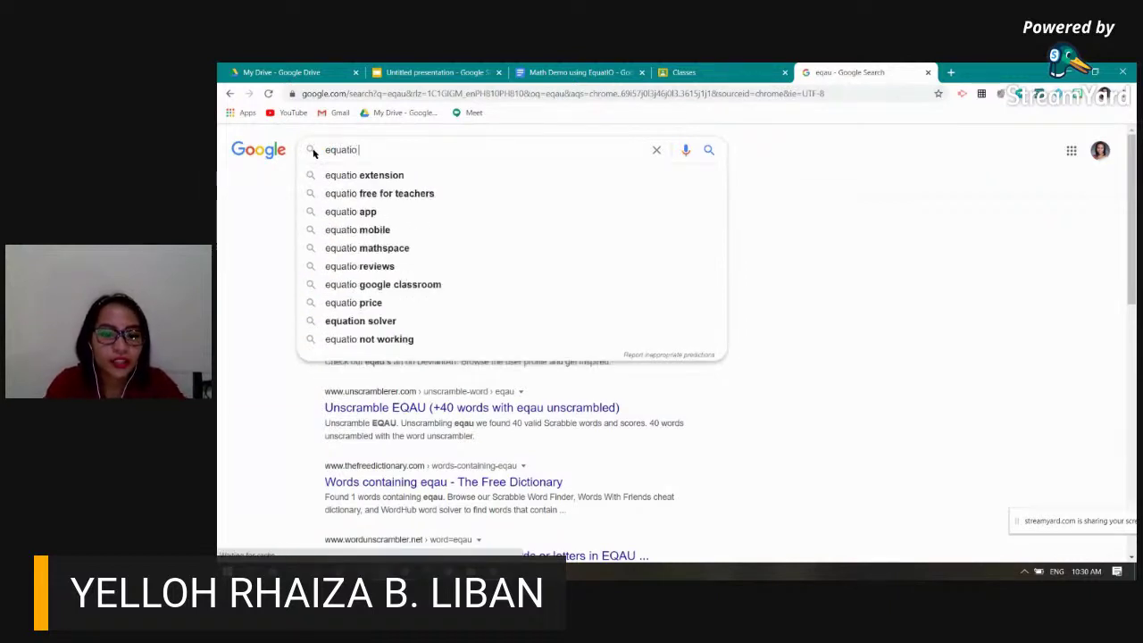
type(" for")
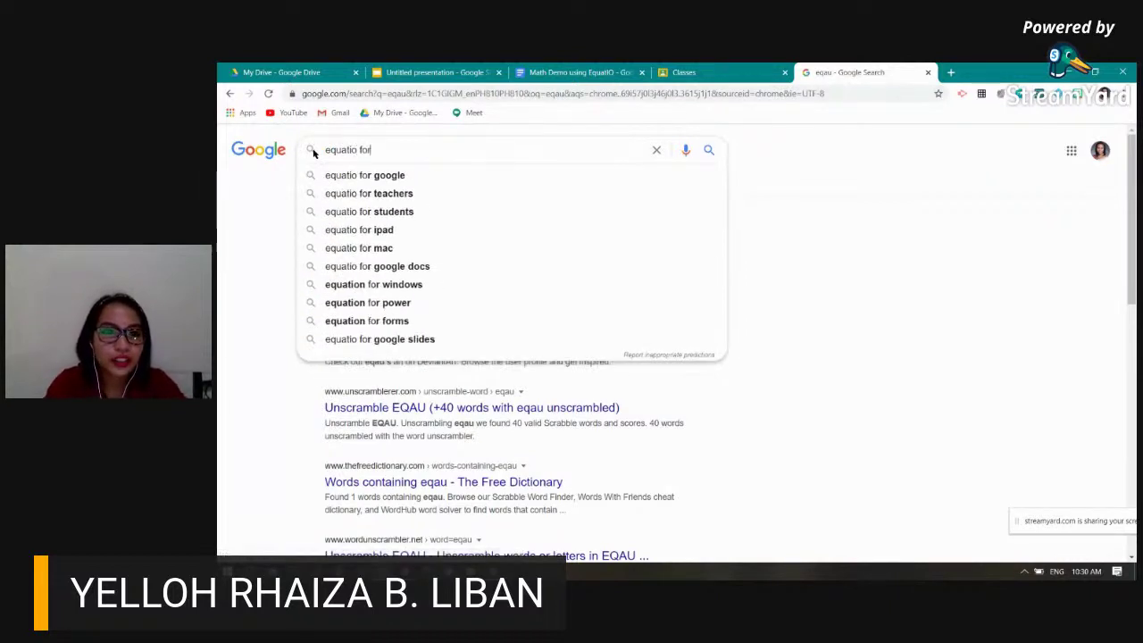
left_click(390, 183)
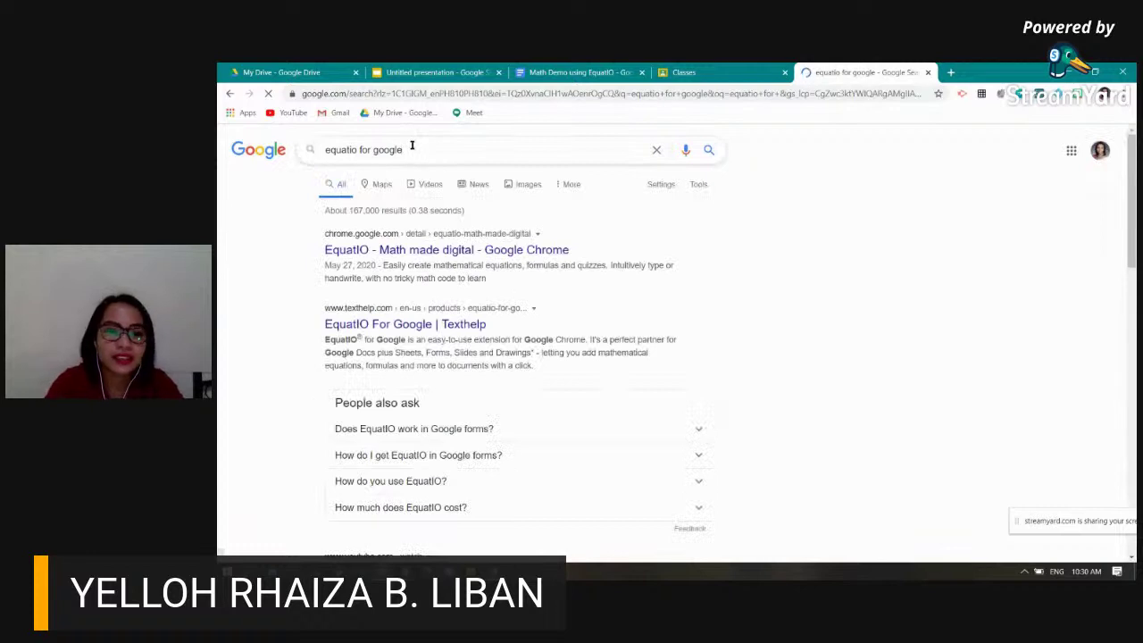
Remove "google" from the search text and search for the suggested phrase "equatio for teachers"
left_click(412, 149)
key("BackSpace")
key("BackSpace")
key("BackSpace")
key("BackSpace")
key("BackSpace")
key("BackSpace")
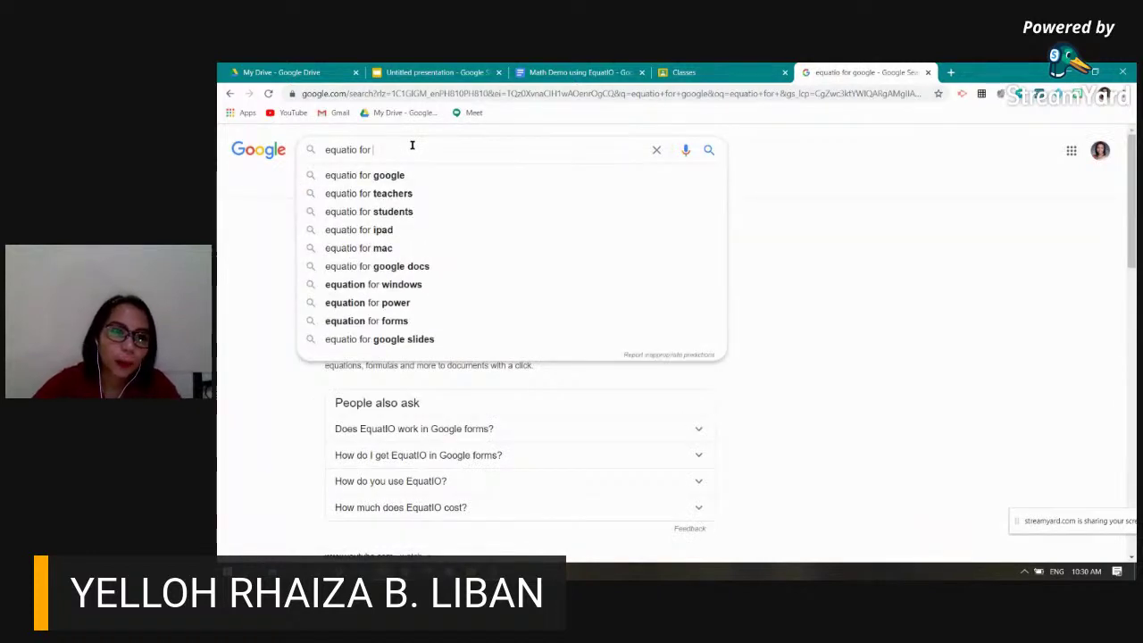
left_click(409, 193)
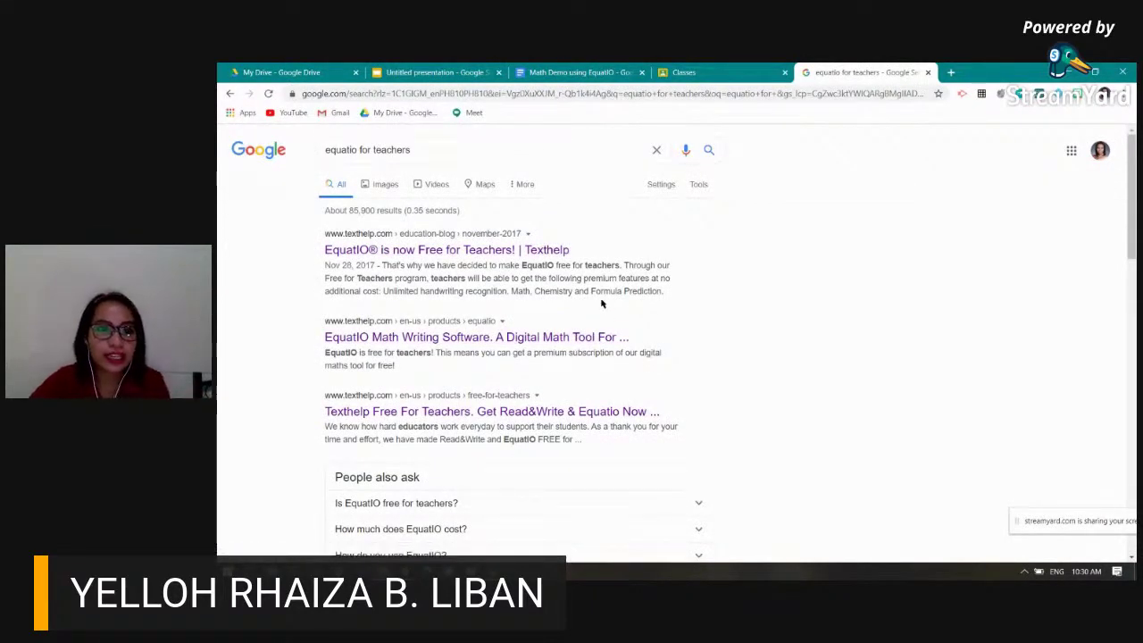
Enlarge the search results page and open the Texthelp Free For Teachers result
key("ctrl+plus")
key("ctrl+plus")
key("ctrl+plus")
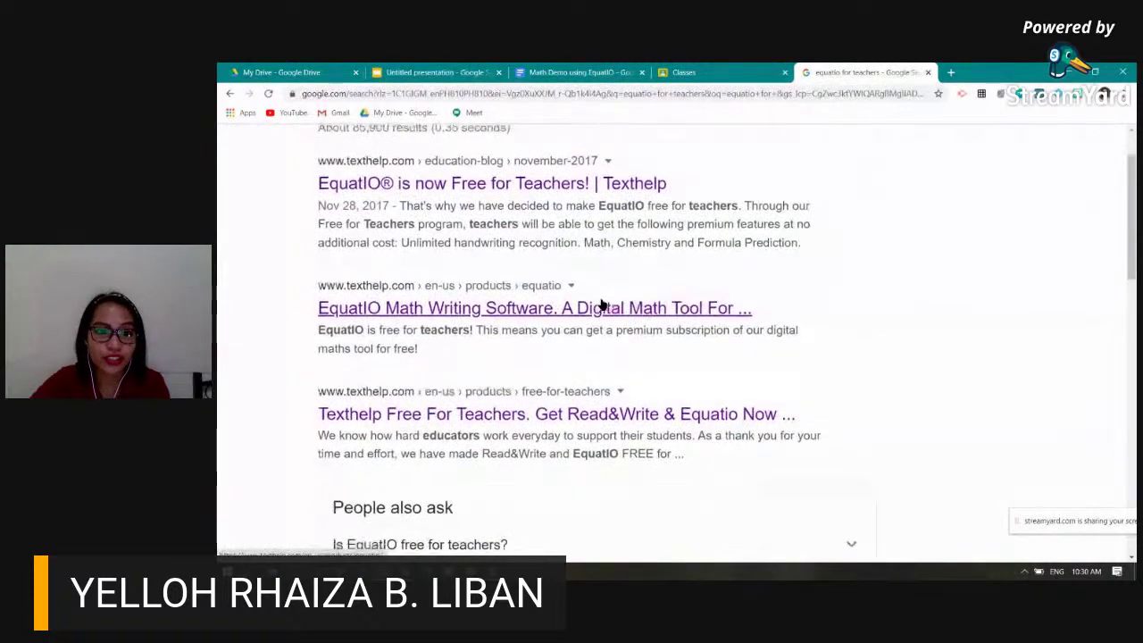
scroll(597, 298, "up", 1)
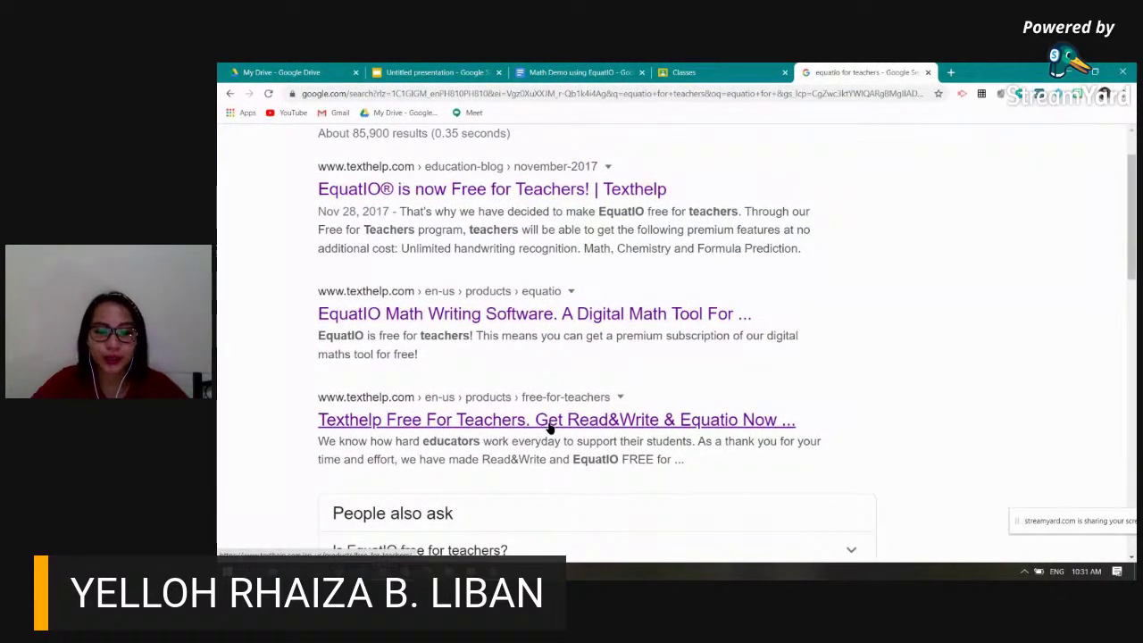
left_click(404, 428)
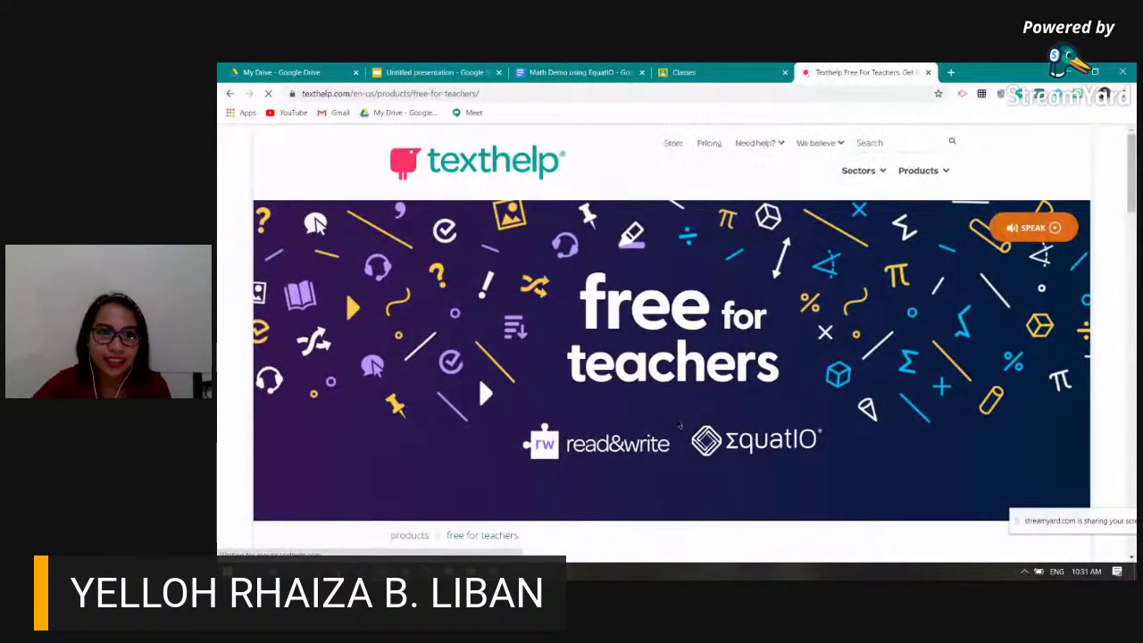
Read the premium subscription offer and examine the sign-up form's education level, product, name and school fields
scroll(680, 424, "down", 2)
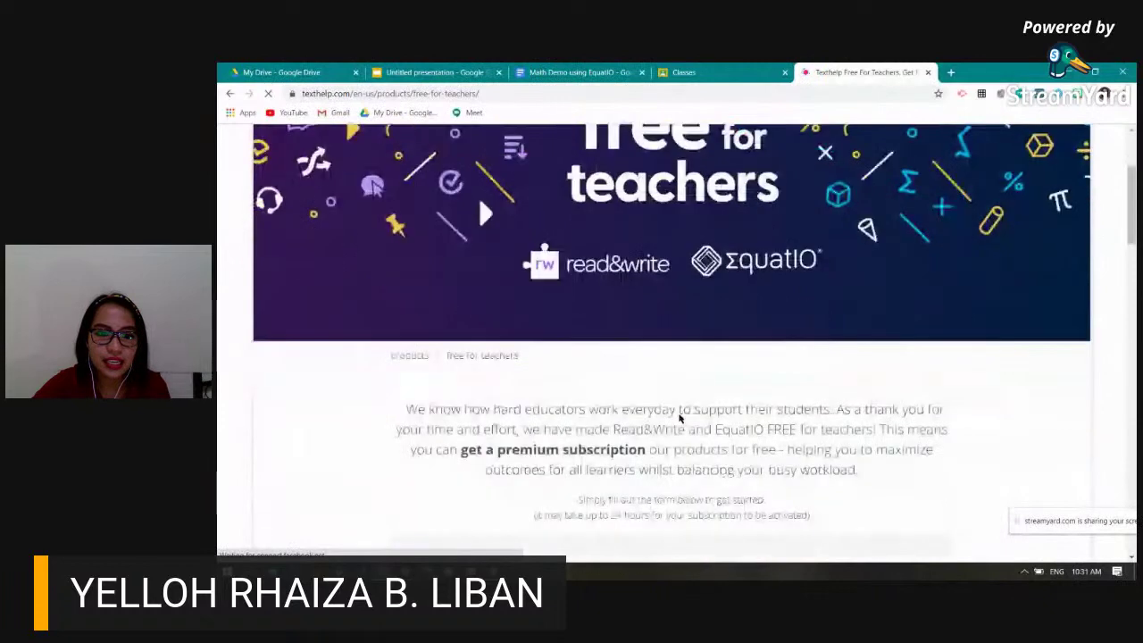
scroll(679, 419, "down", 2)
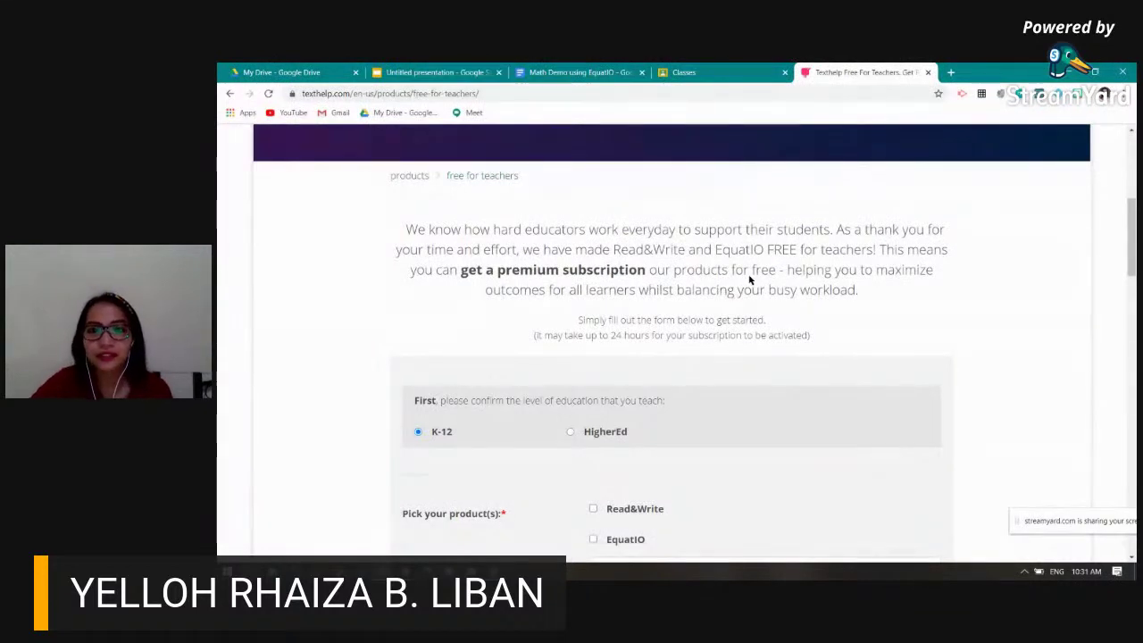
scroll(719, 378, "down", 1)
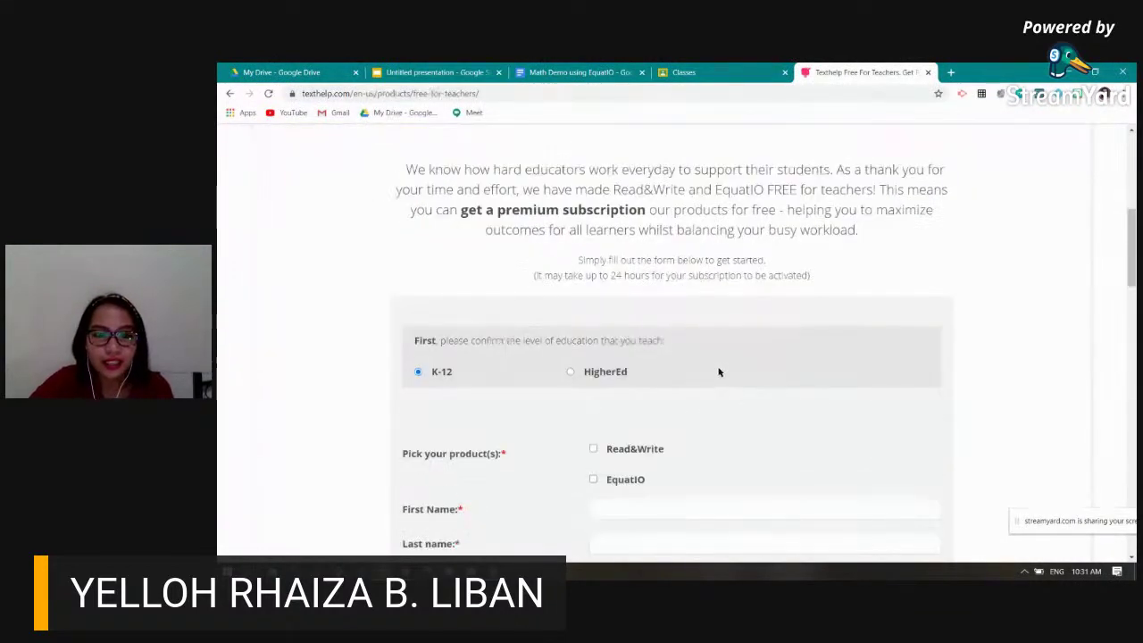
left_click_drag(460, 209, 720, 209)
scroll(688, 390, "down", 1)
scroll(688, 389, "down", 1)
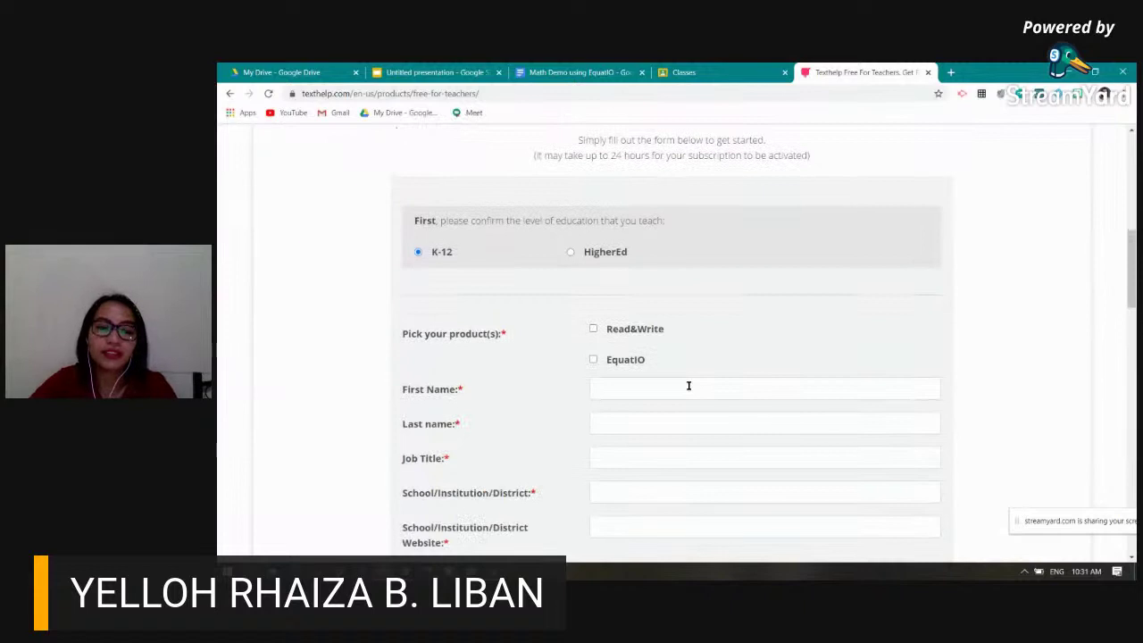
scroll(690, 385, "down", 1)
scroll(689, 385, "up", 1)
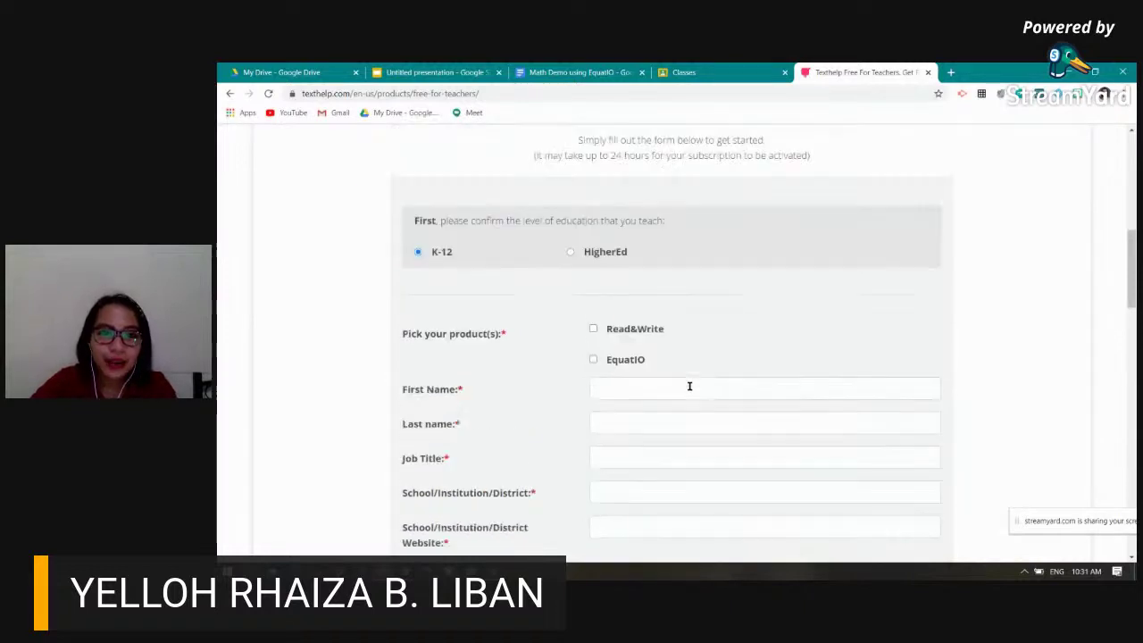
scroll(689, 386, "down", 1)
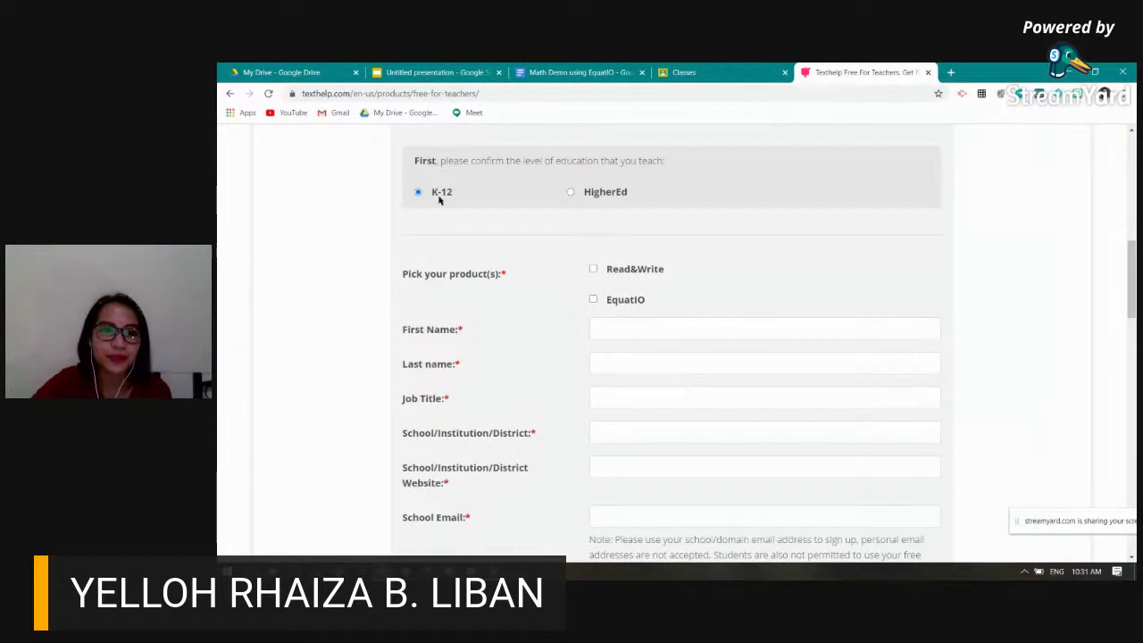
scroll(612, 333, "down", 2)
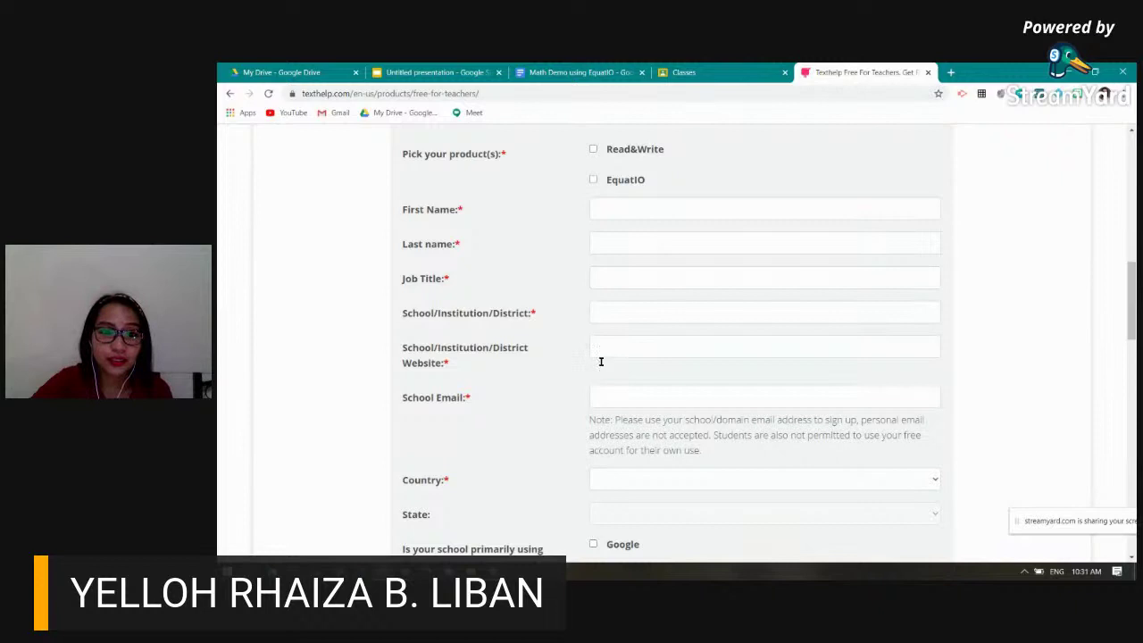
Go through the form's school website and school email fields, then view the country and platform options
left_click(635, 345)
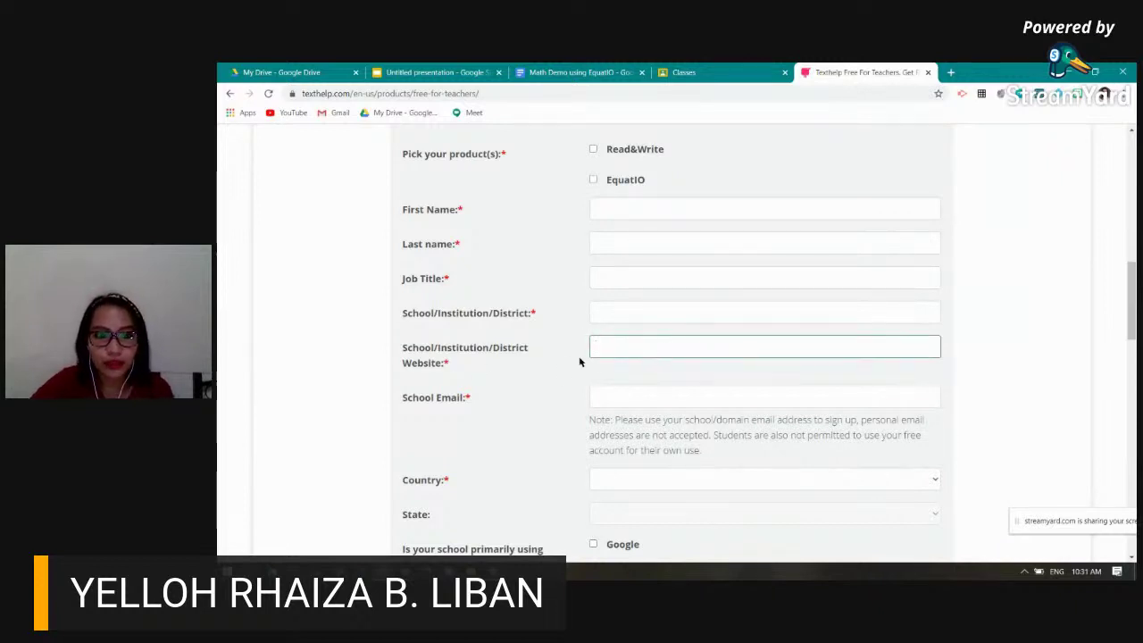
left_click(628, 347)
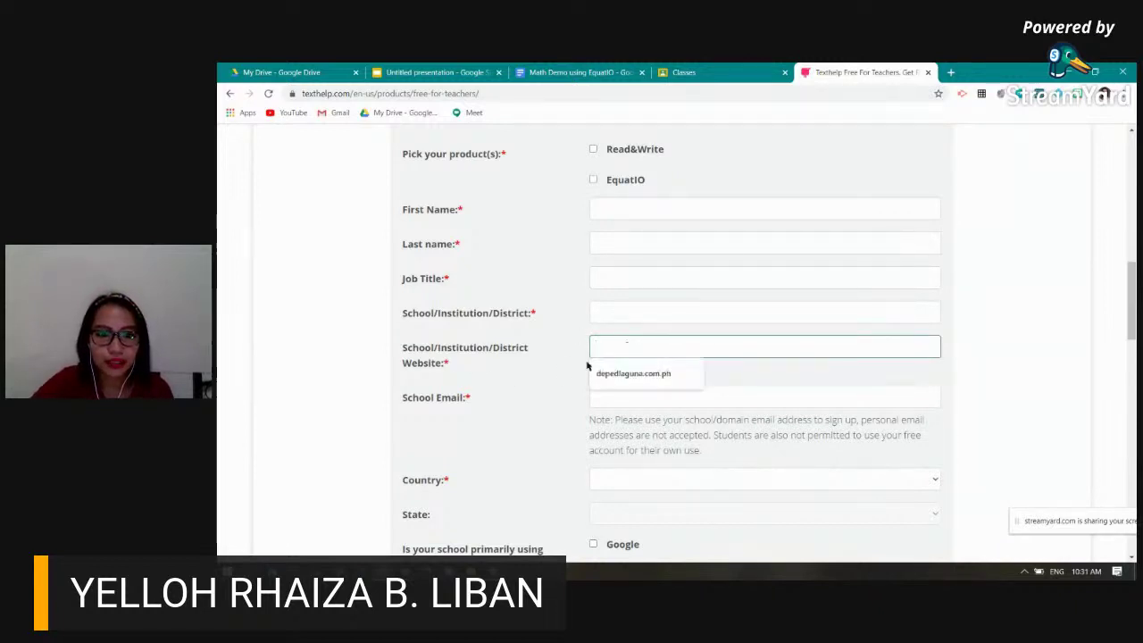
key("Tab")
scroll(642, 404, "down", 1)
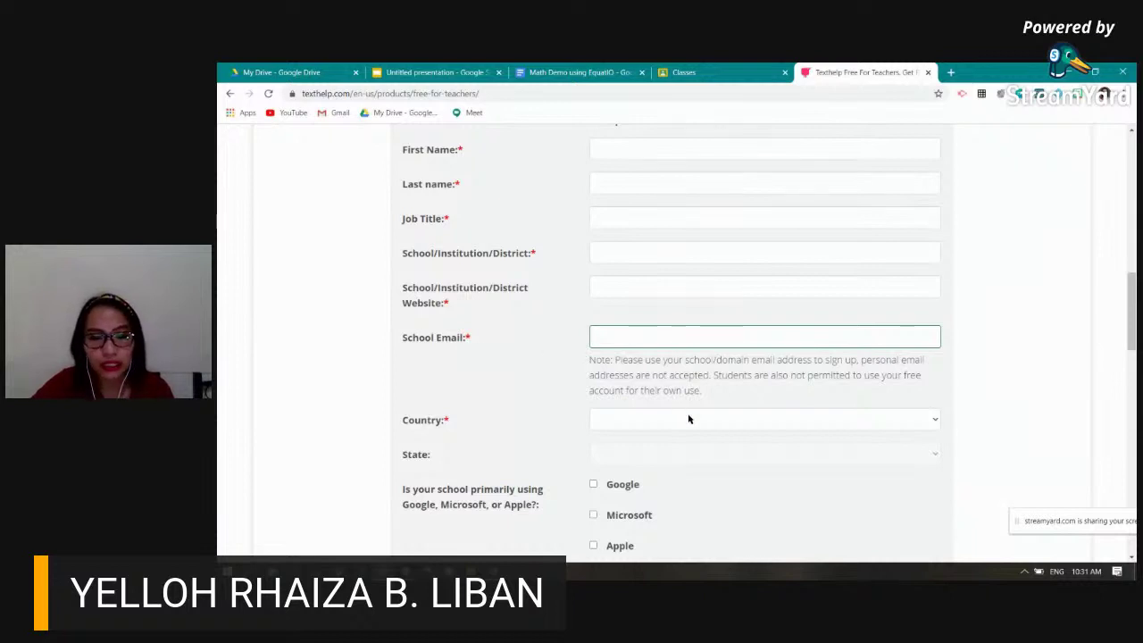
Review the rest of the sign-up form down to the admin contact and consent fields, and return to the search results
scroll(688, 418, "down", 2)
scroll(689, 414, "down", 2)
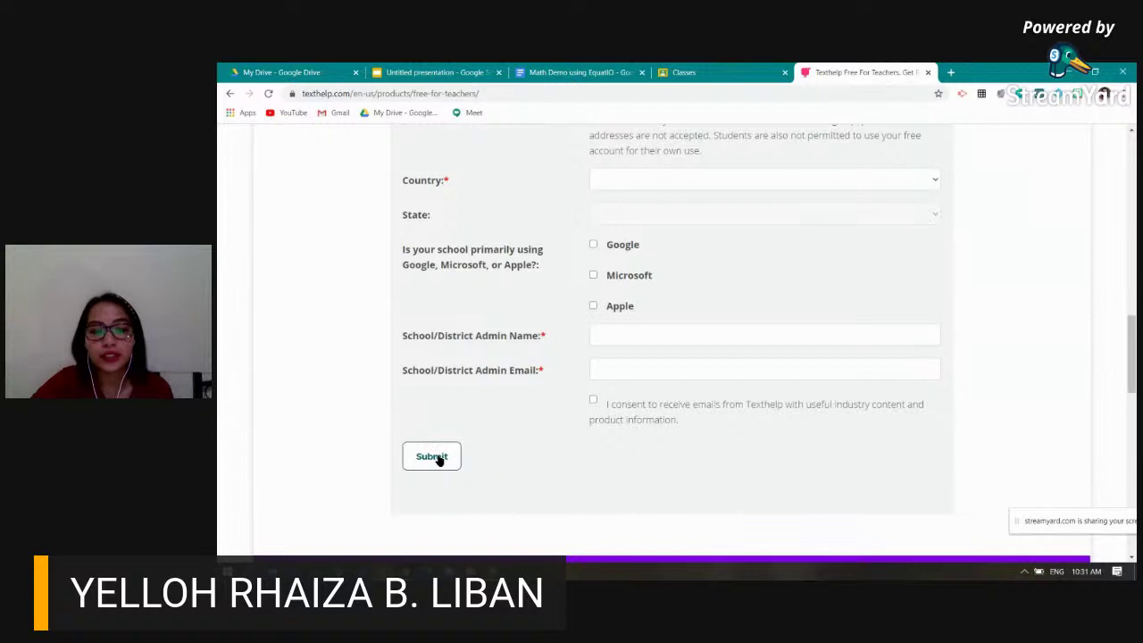
left_click(439, 459)
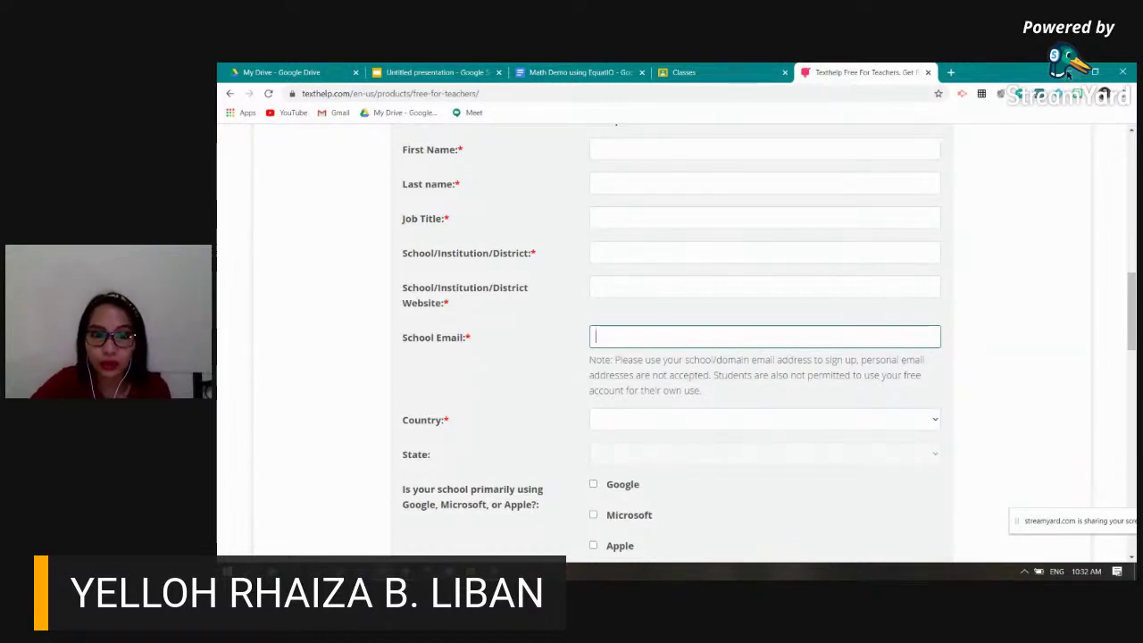
scroll(697, 272, "up", 3)
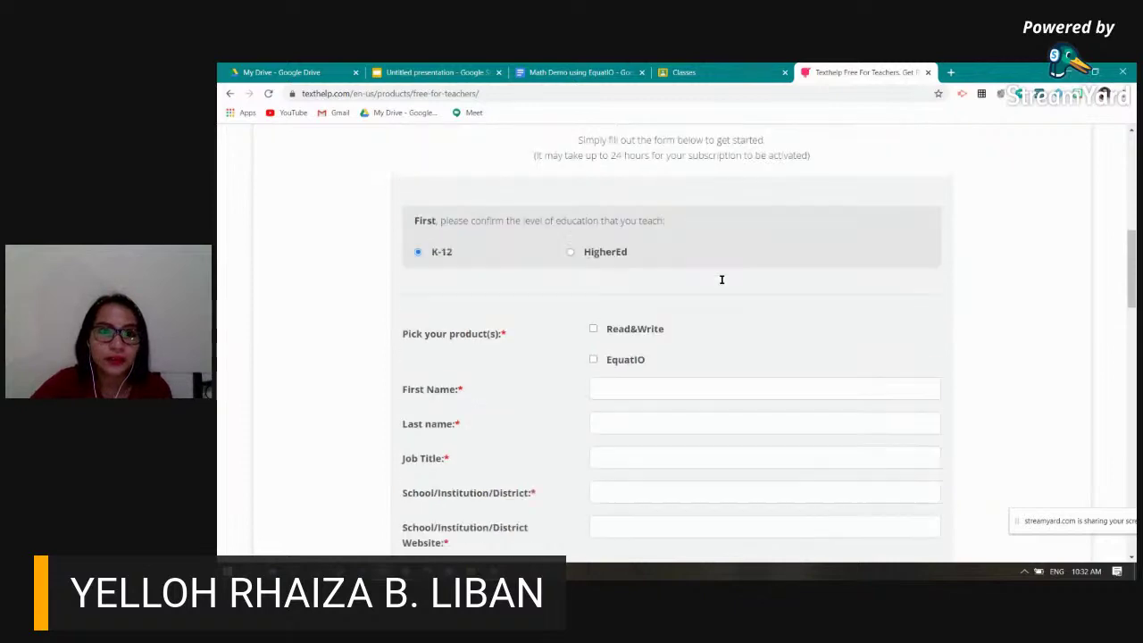
scroll(722, 280, "up", 3)
left_click(229, 94)
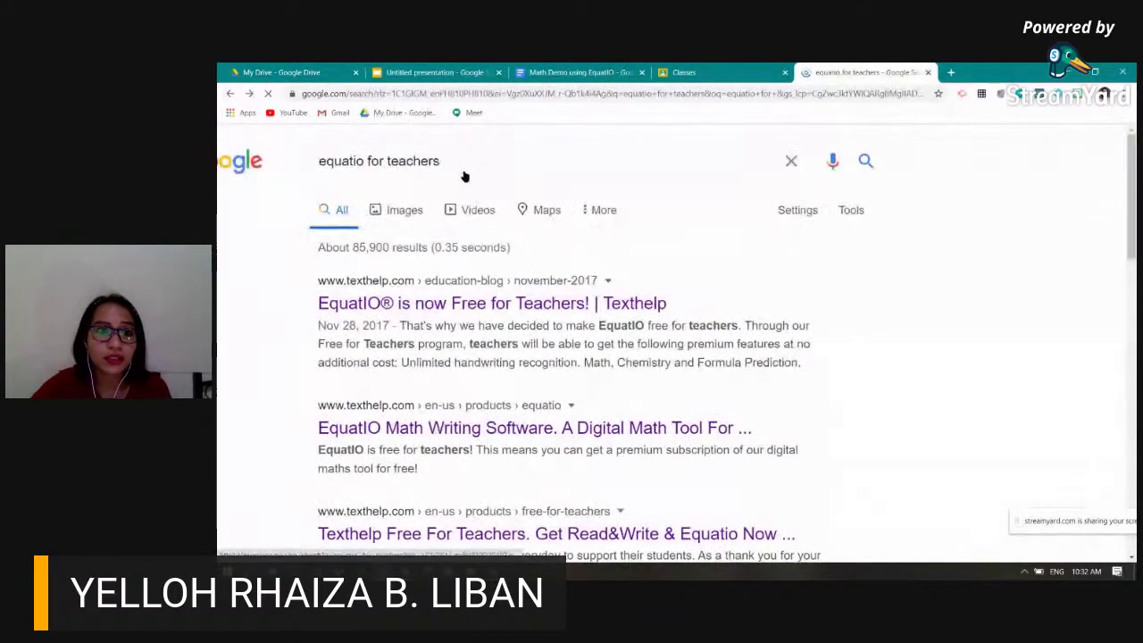
Replace "teachers" with "windo" in the search text and search for the suggested phrase "equation for windows"
scroll(455, 187, "down", 3)
scroll(566, 319, "up", 3)
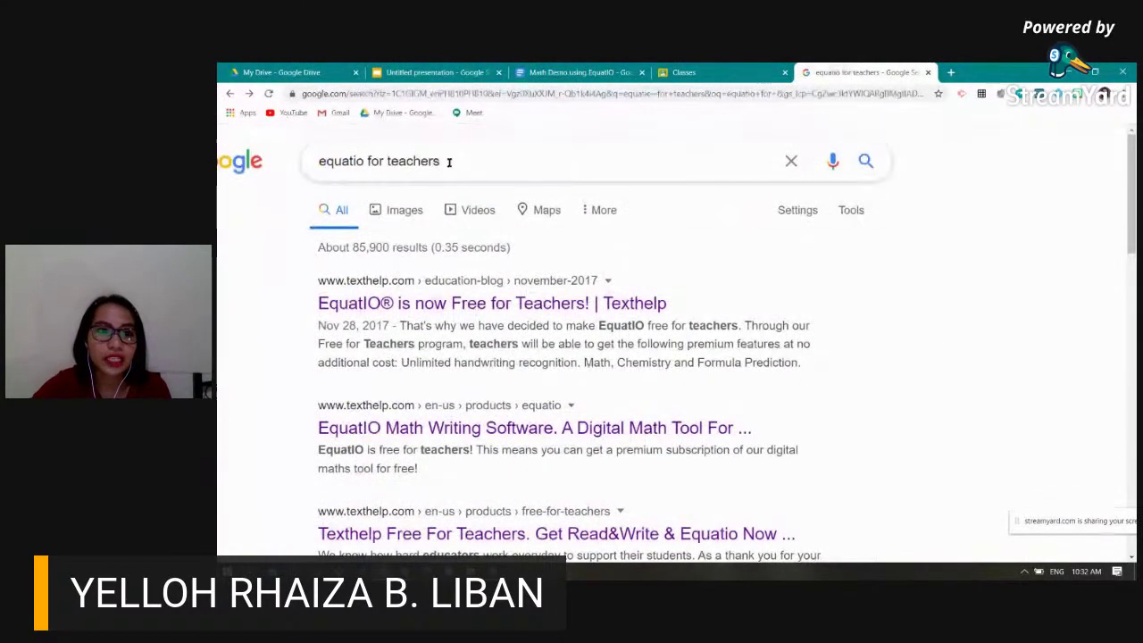
left_click(449, 162)
key("BackSpace")
key("BackSpace")
key("BackSpace")
key("BackSpace")
key("BackSpace")
key("BackSpace")
key("BackSpace")
key("BackSpace")
key("BackSpace")
key("BackSpace")
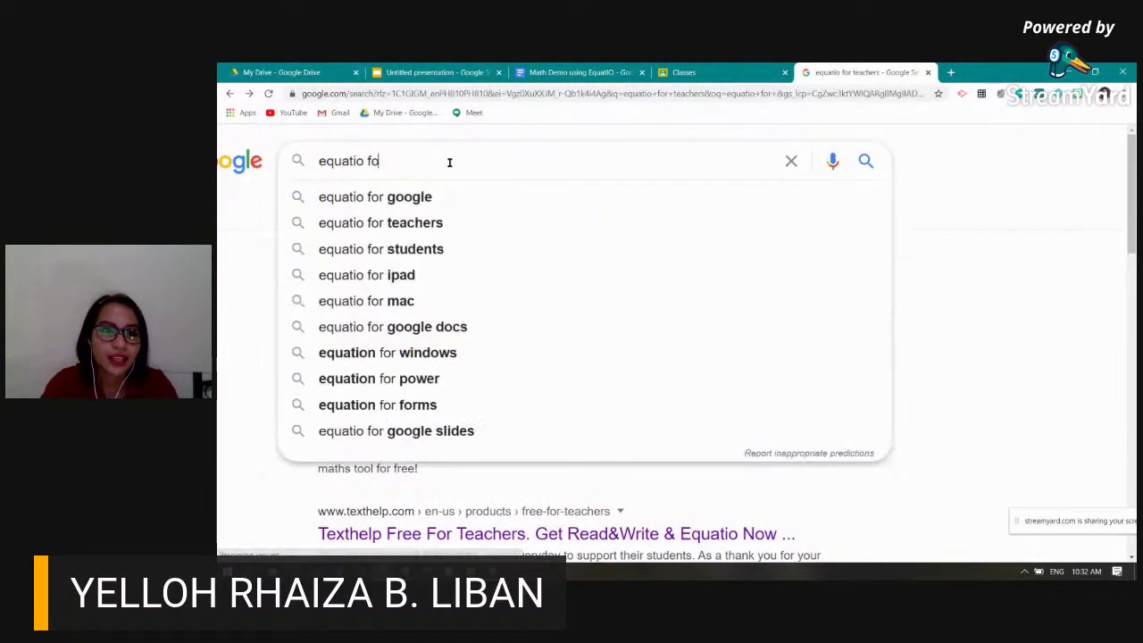
key("BackSpace")
type("or w")
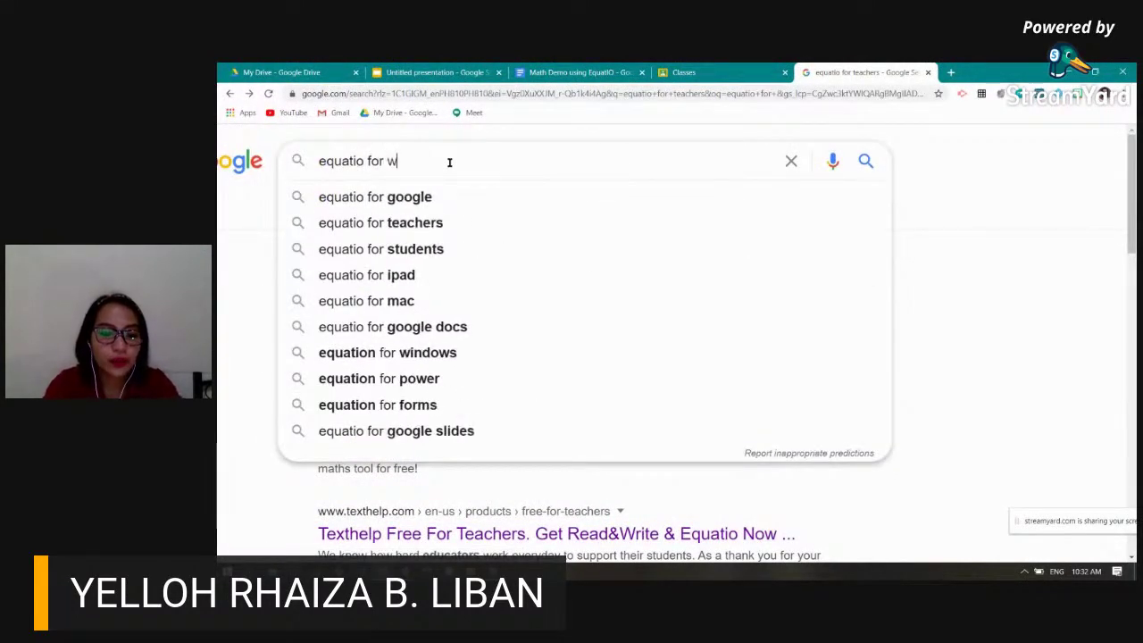
type("indo")
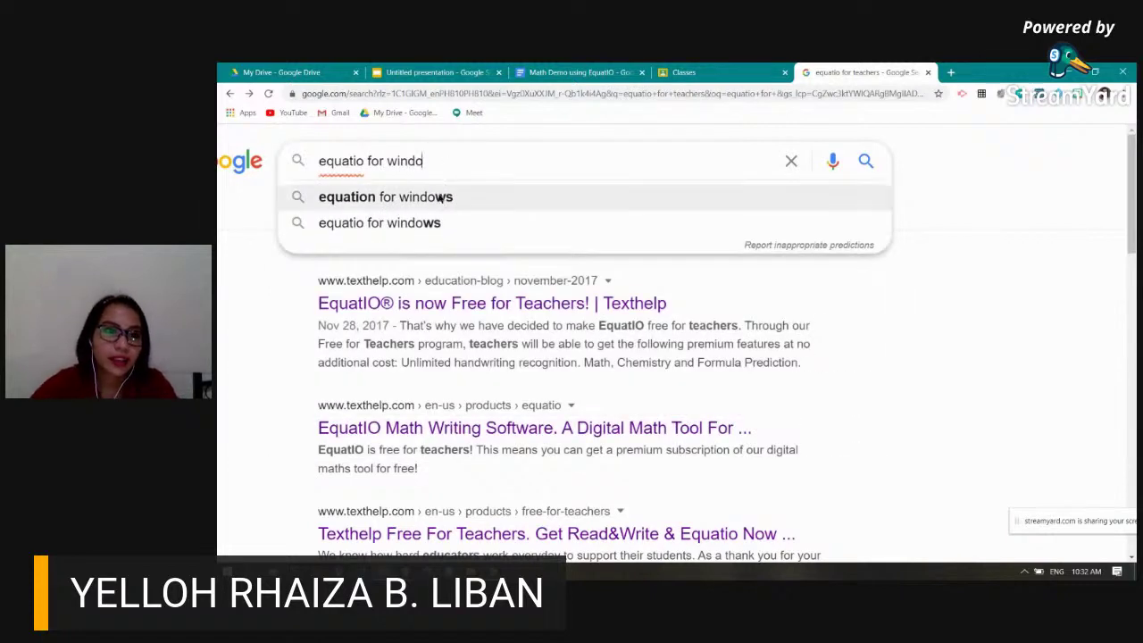
left_click(441, 197)
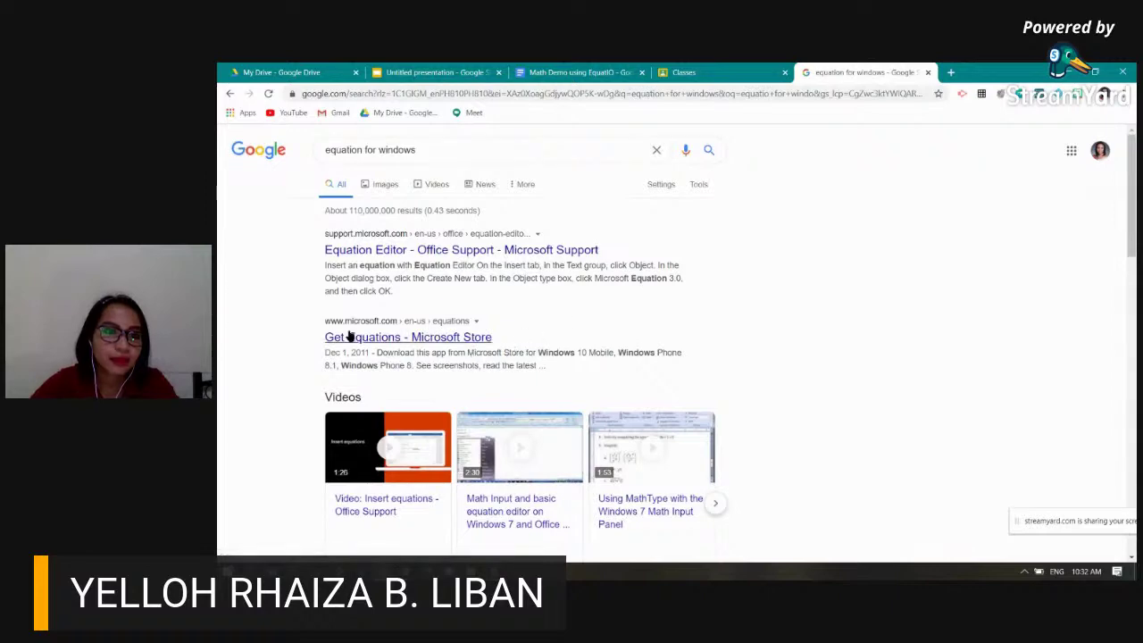
Look through the search results for a Windows version of EquatIO
scroll(586, 345, "down", 1)
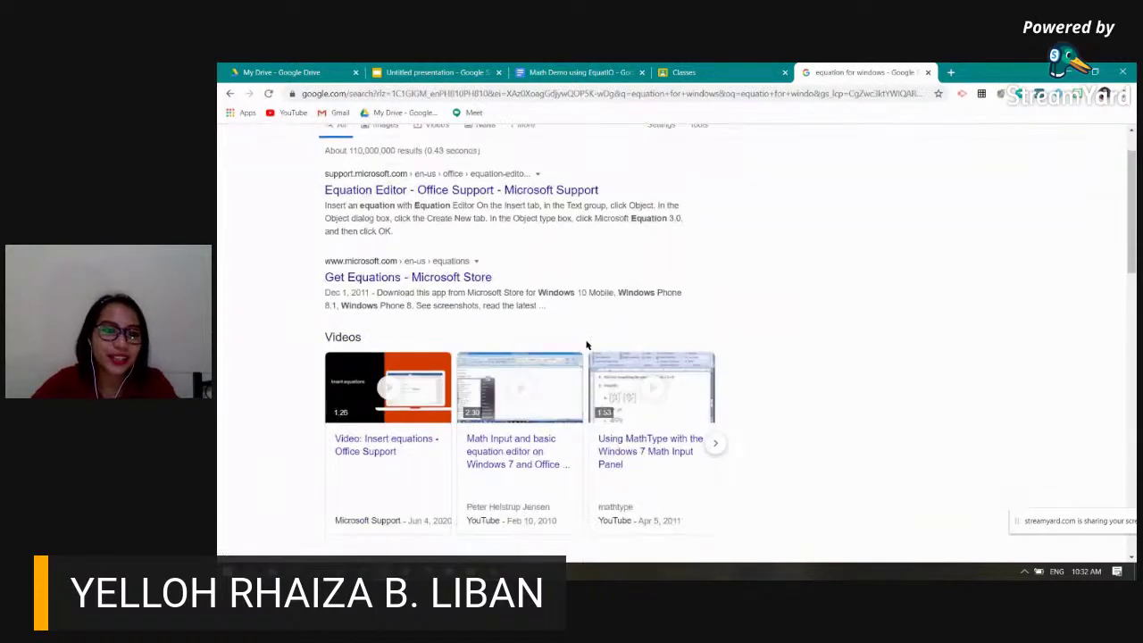
scroll(459, 302, "down", 4)
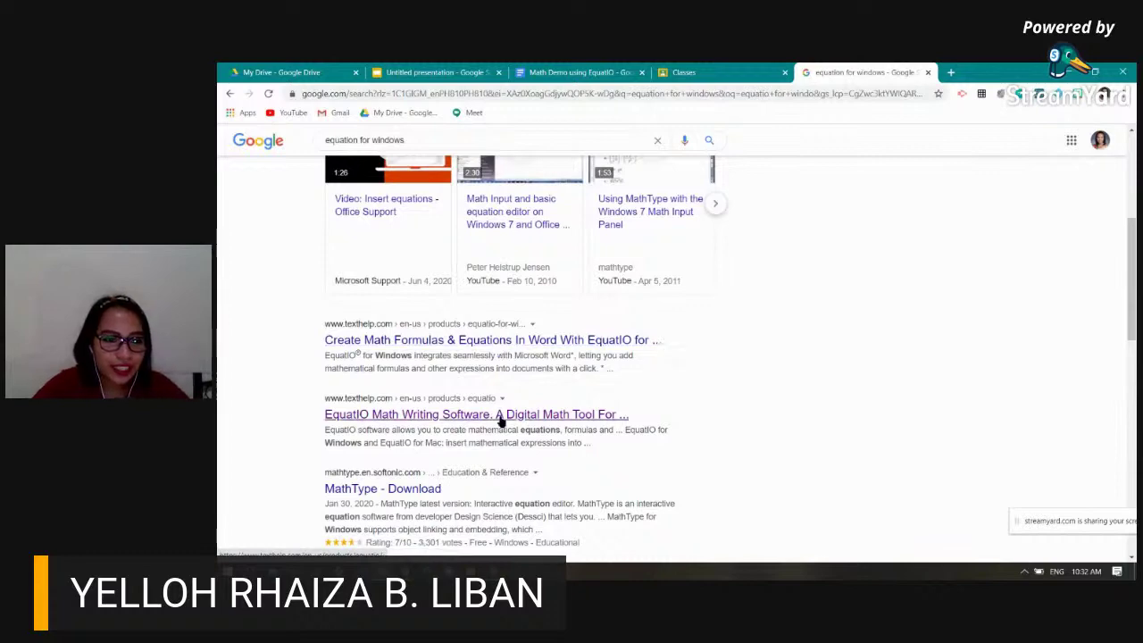
scroll(500, 422, "down", 1)
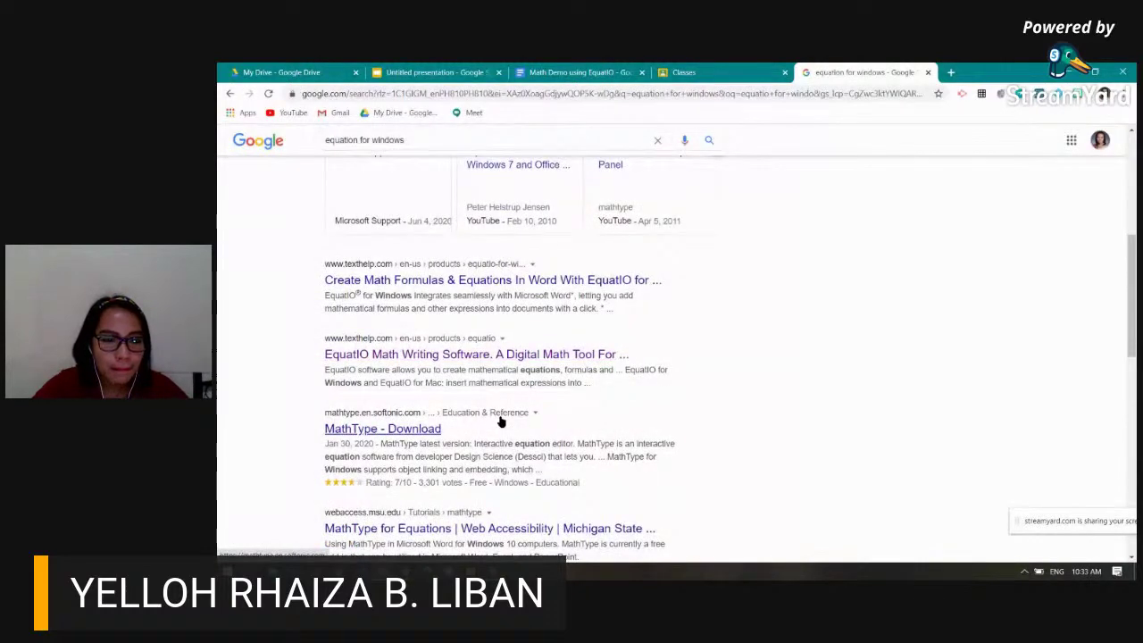
scroll(501, 422, "up", 6)
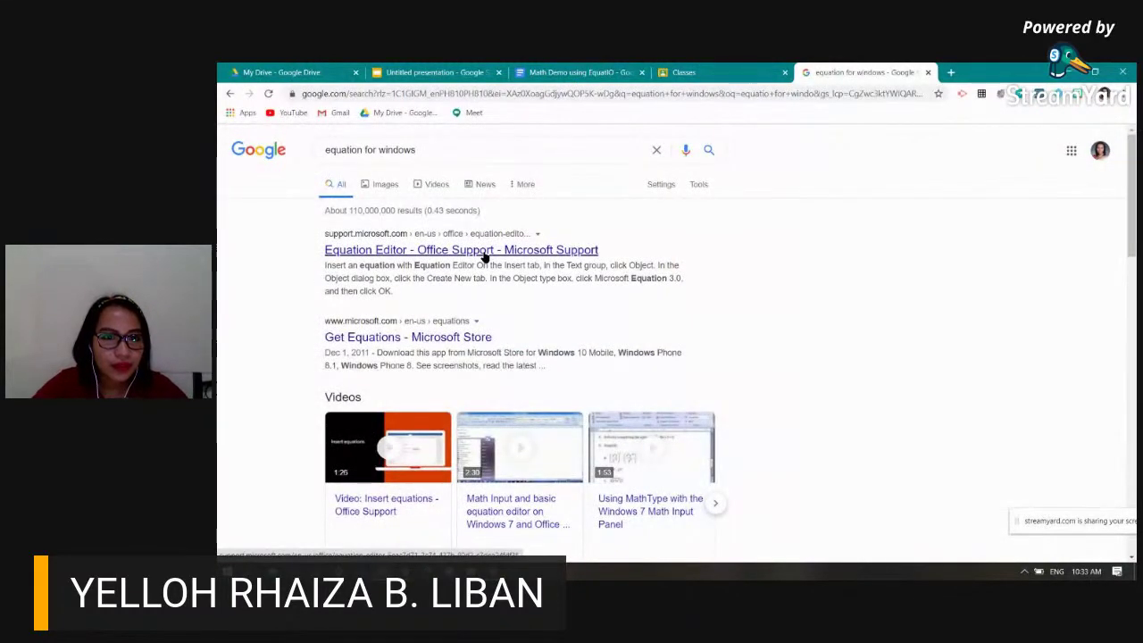
Open the Get Equations result in the Microsoft Store, dismiss the store region prompt, and return to the search results
left_click(438, 342)
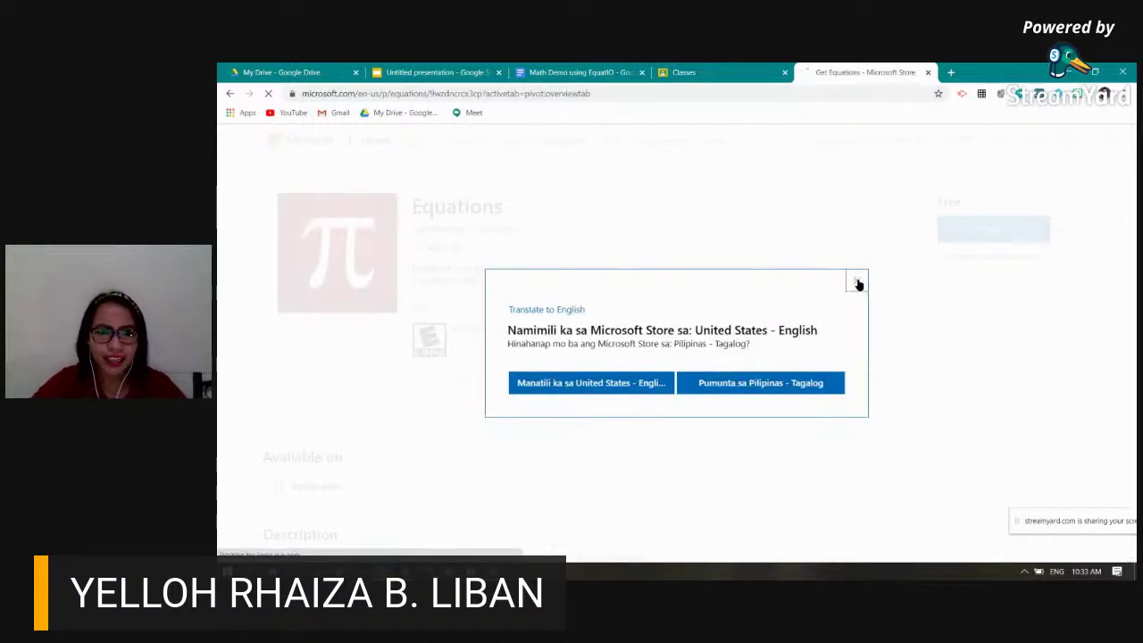
left_click(858, 282)
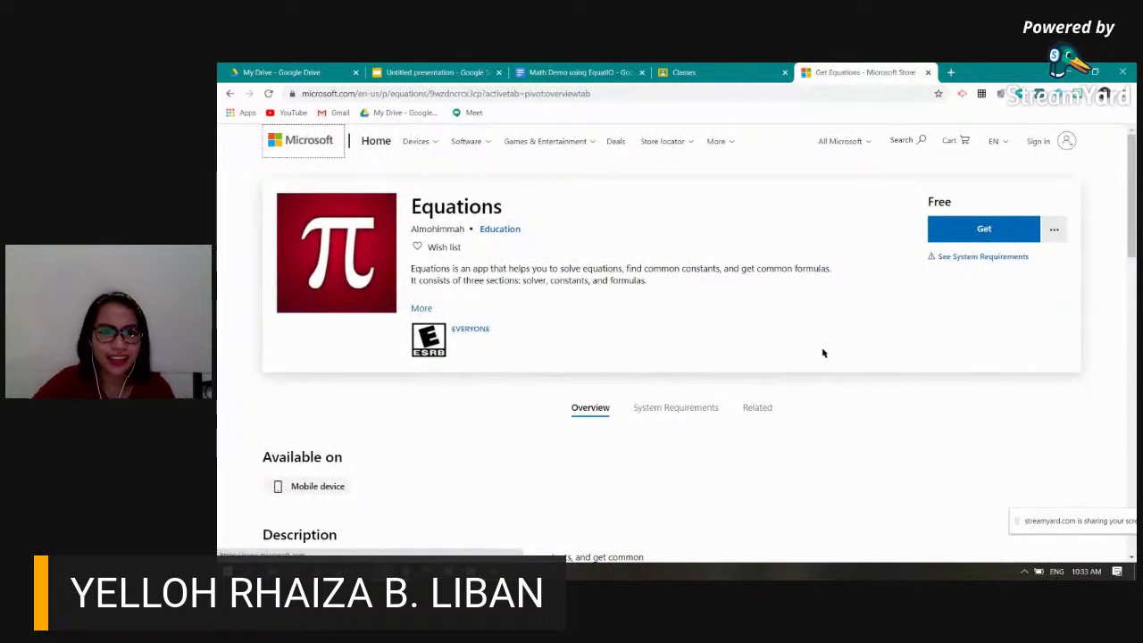
left_click(230, 93)
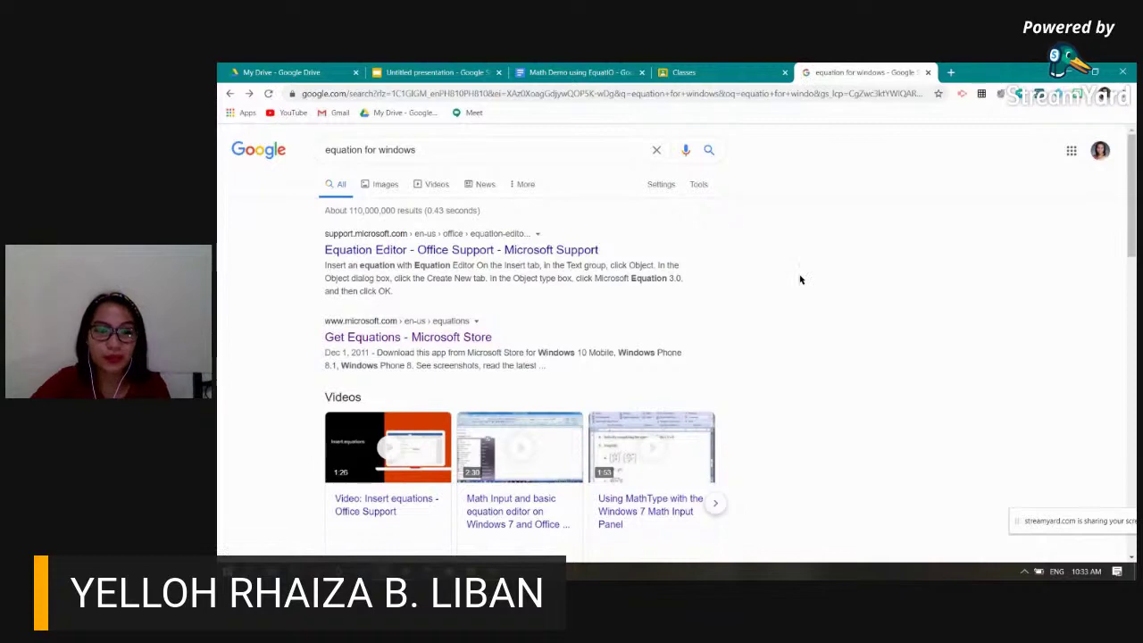
Correct the search text to "equatio for windows", run the search, and open the Texthelp EquatIO Math Writing Software result
scroll(735, 353, "down", 3)
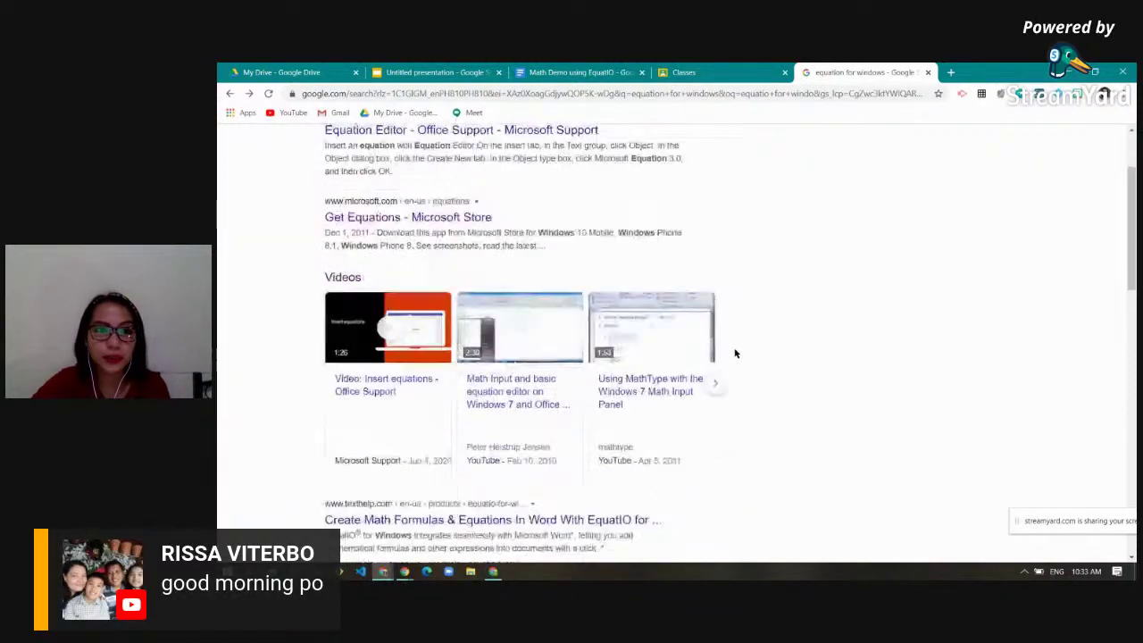
scroll(735, 353, "up", 3)
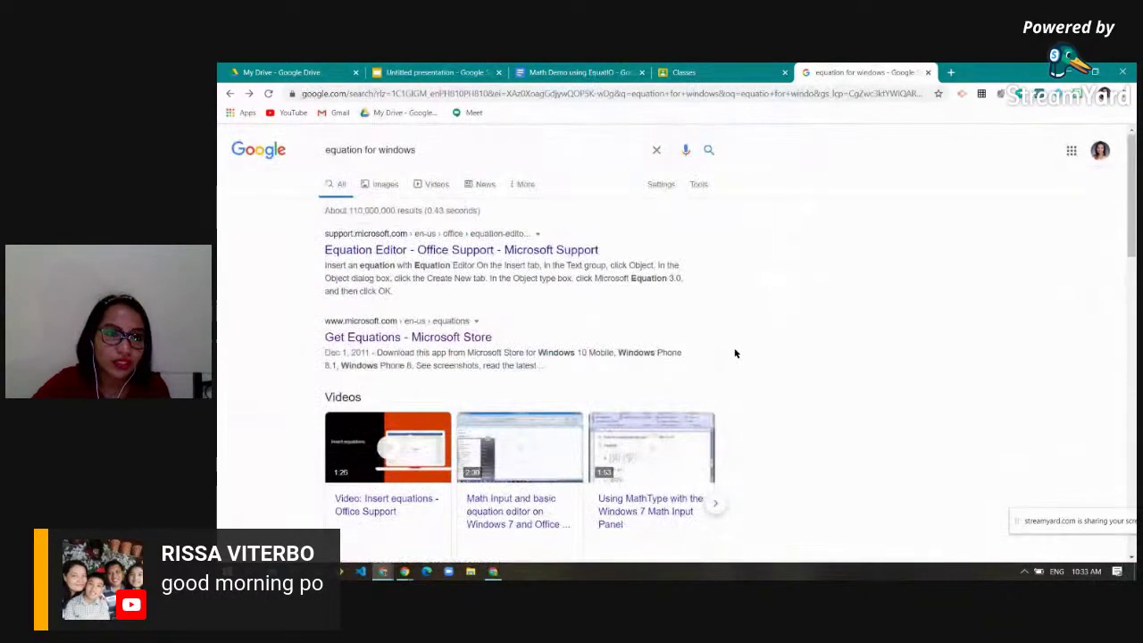
scroll(735, 353, "down", 2)
scroll(734, 353, "up", 3)
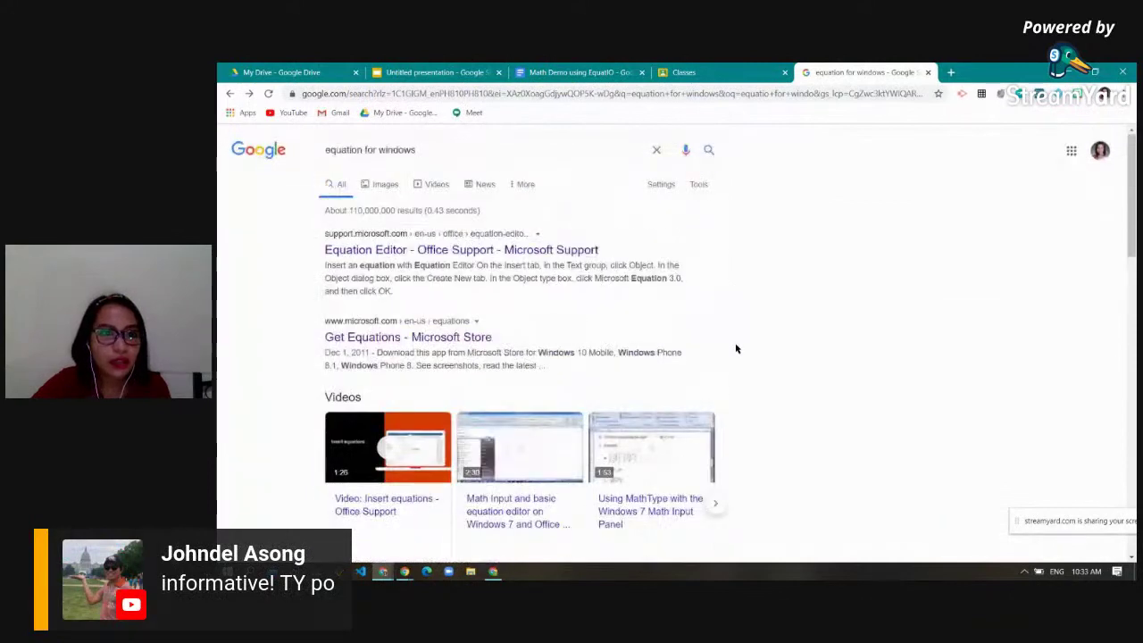
left_click(361, 149)
key("BackSpace")
key("Return")
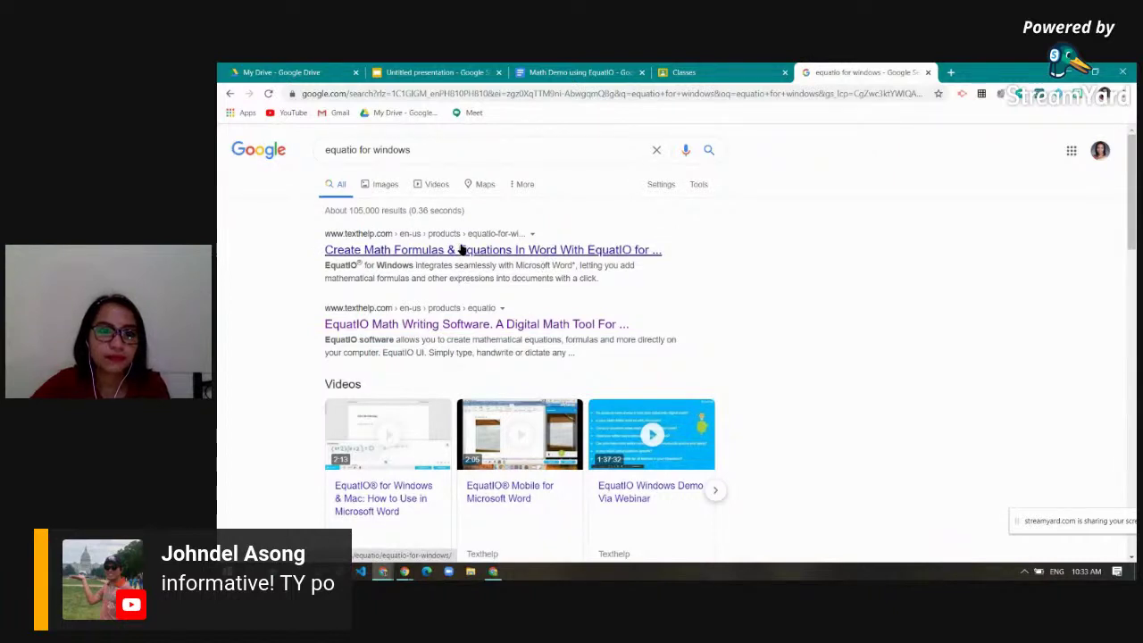
left_click(473, 328)
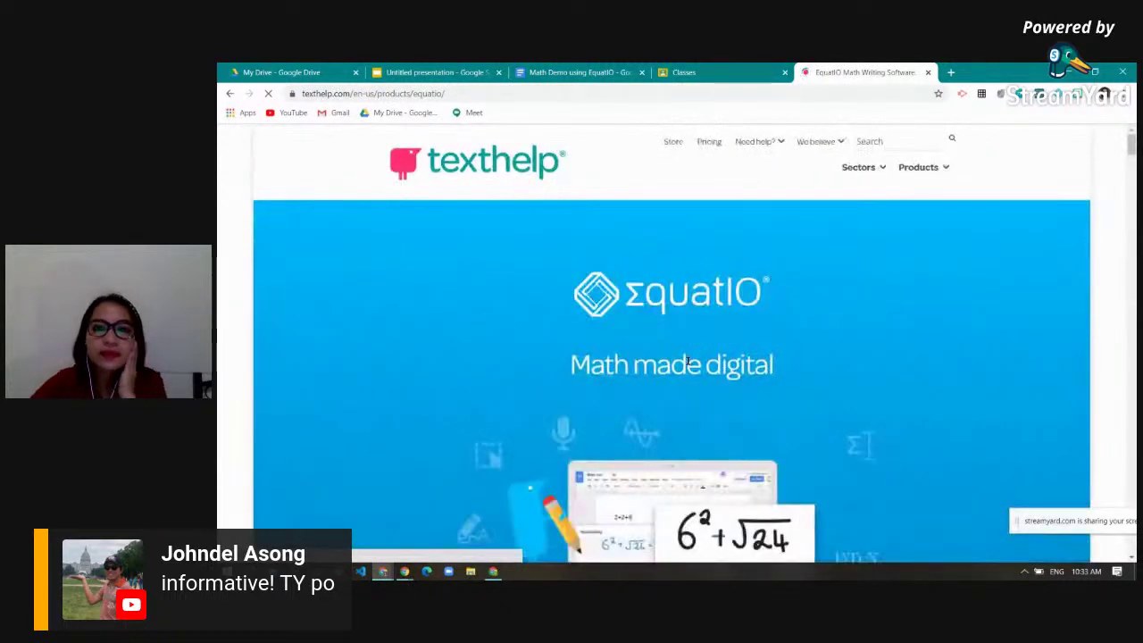
Read the EquatIO product page's introduction, its benefits for educators and students, the free teacher offer and the features overview
scroll(693, 359, "down", 3)
scroll(693, 361, "down", 5)
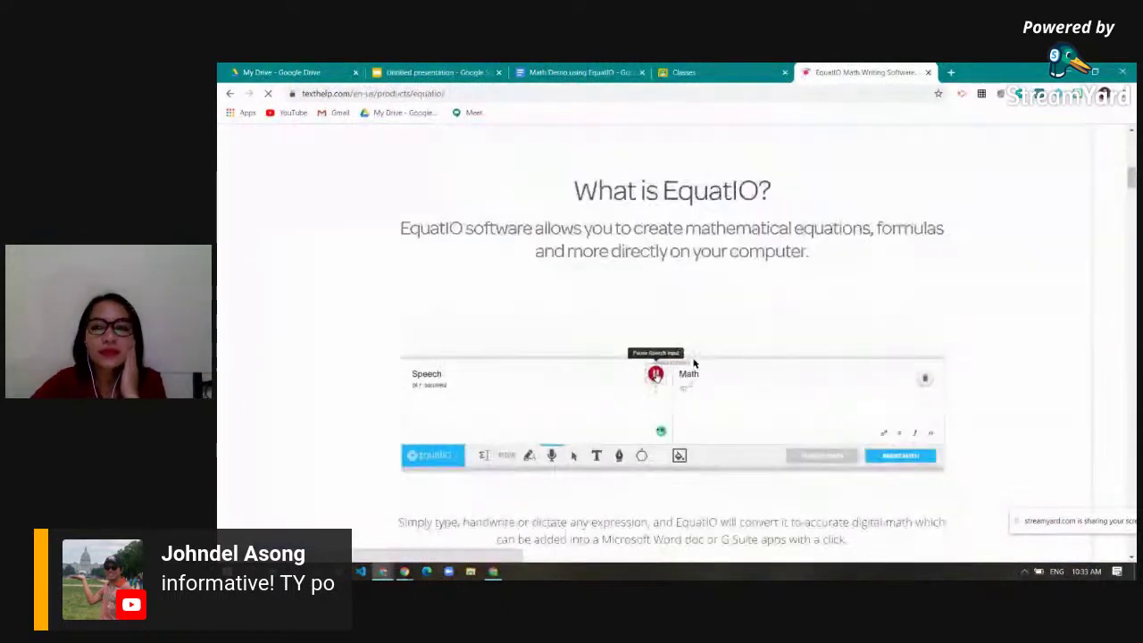
scroll(694, 362, "down", 1)
scroll(693, 362, "down", 8)
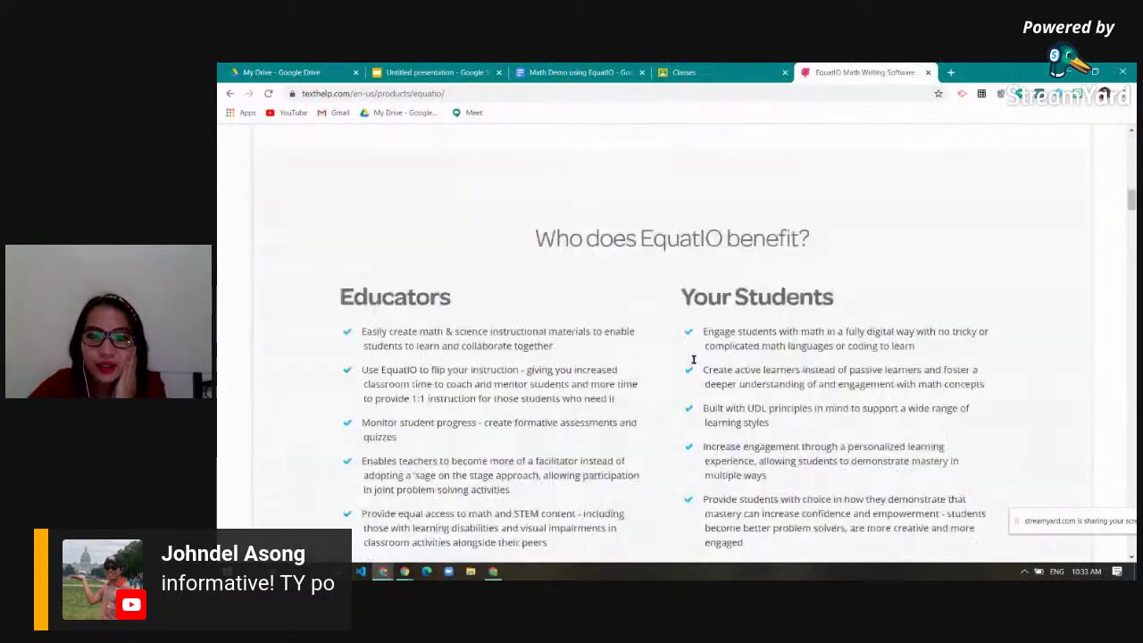
scroll(692, 359, "down", 8)
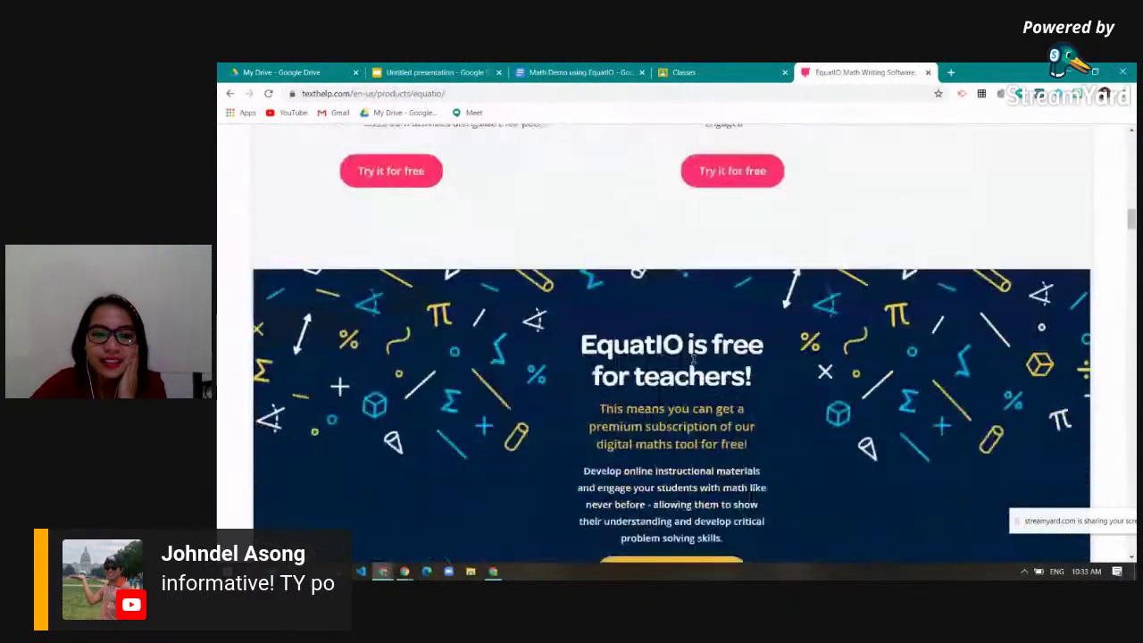
scroll(693, 359, "down", 8)
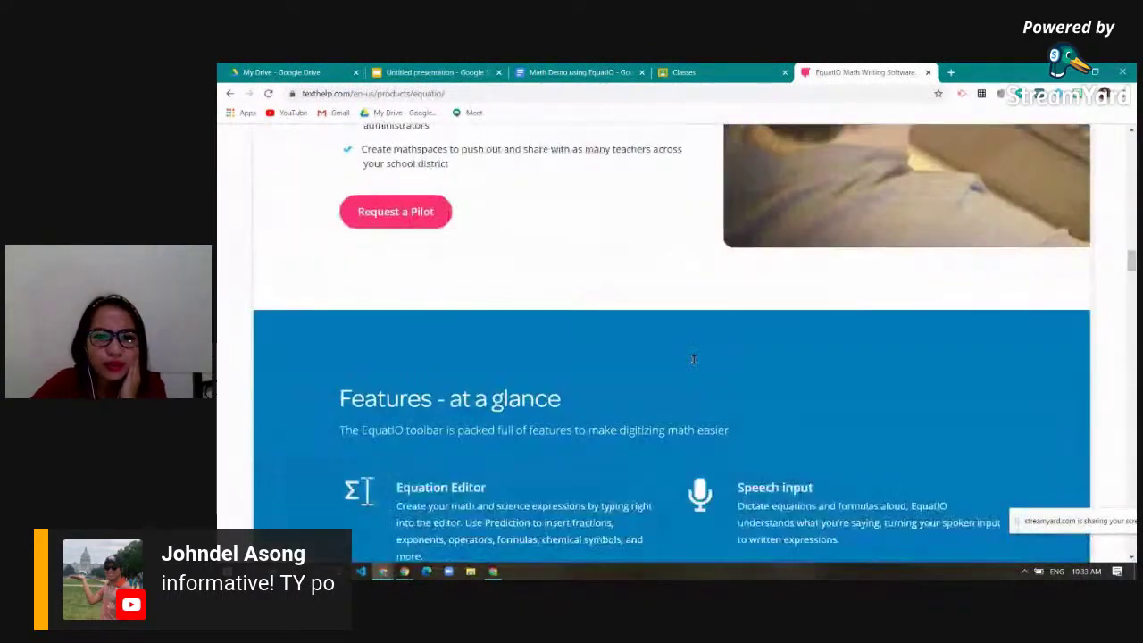
scroll(693, 363, "up", 2)
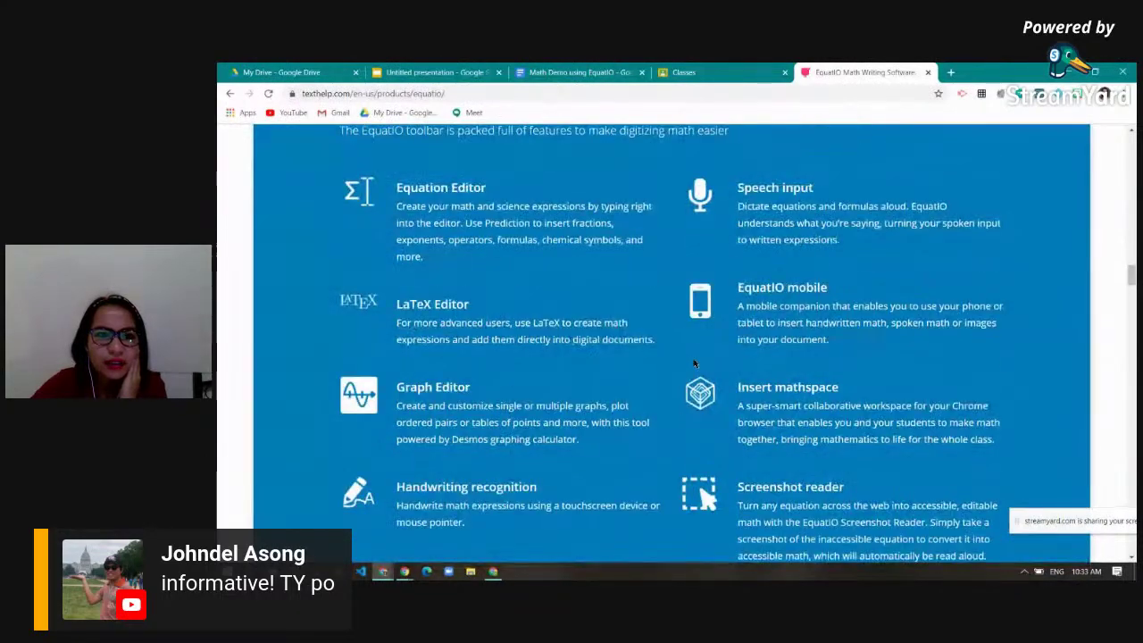
scroll(694, 363, "down", 3)
scroll(731, 376, "down", 6)
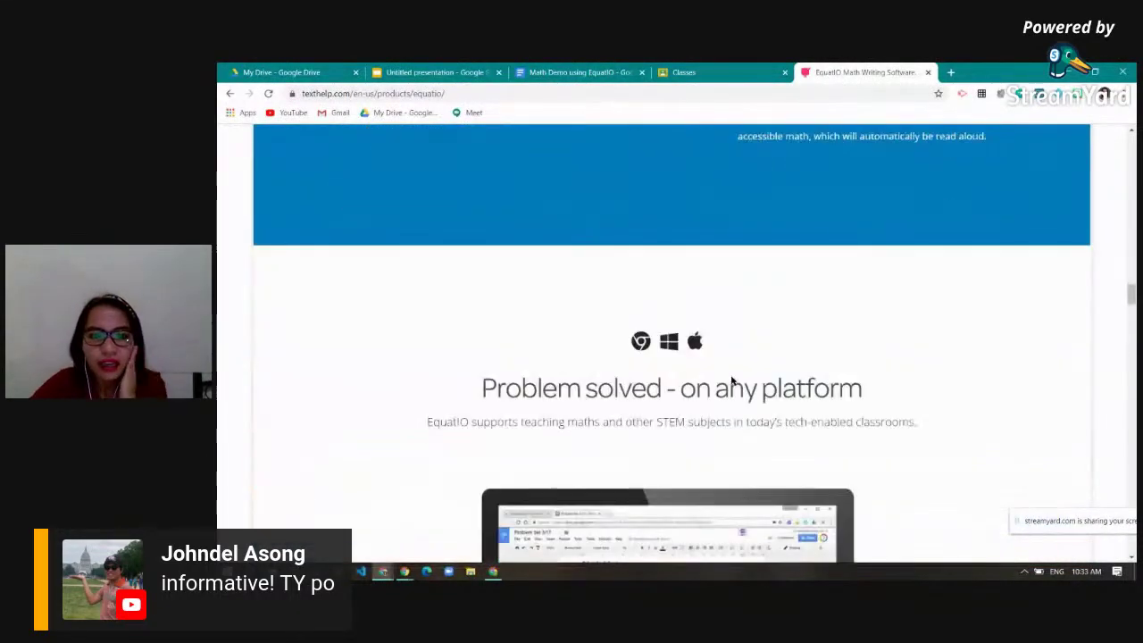
Examine the supported platforms, subscription contents, and the freemium and premium pricing options on the EquatIO page
scroll(730, 375, "down", 3)
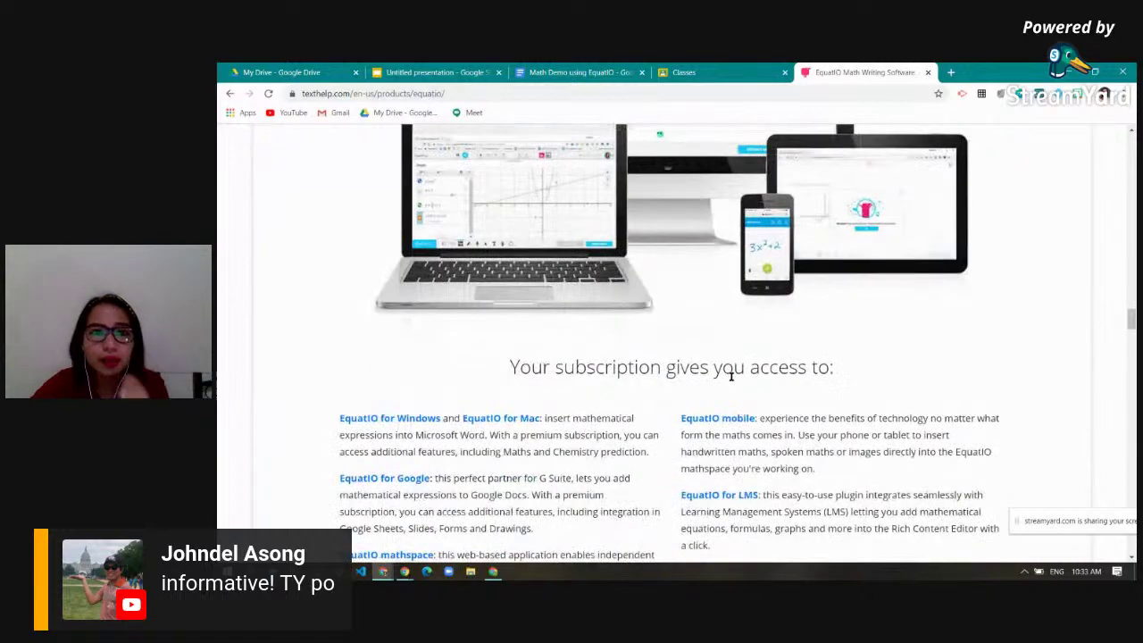
scroll(751, 417, "down", 10)
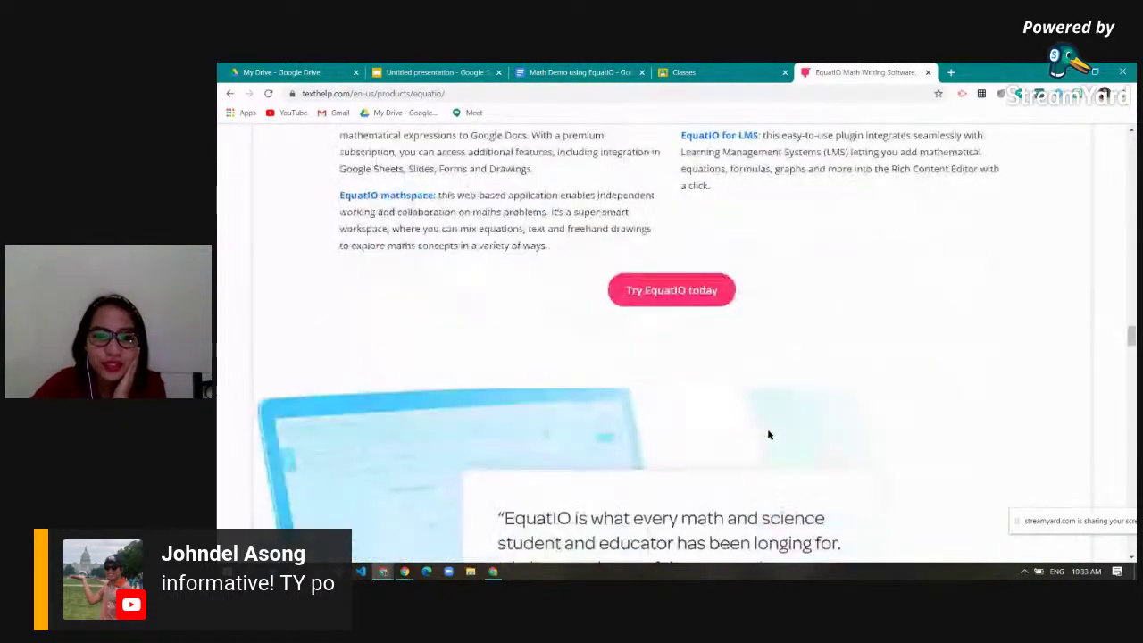
scroll(768, 435, "down", 5)
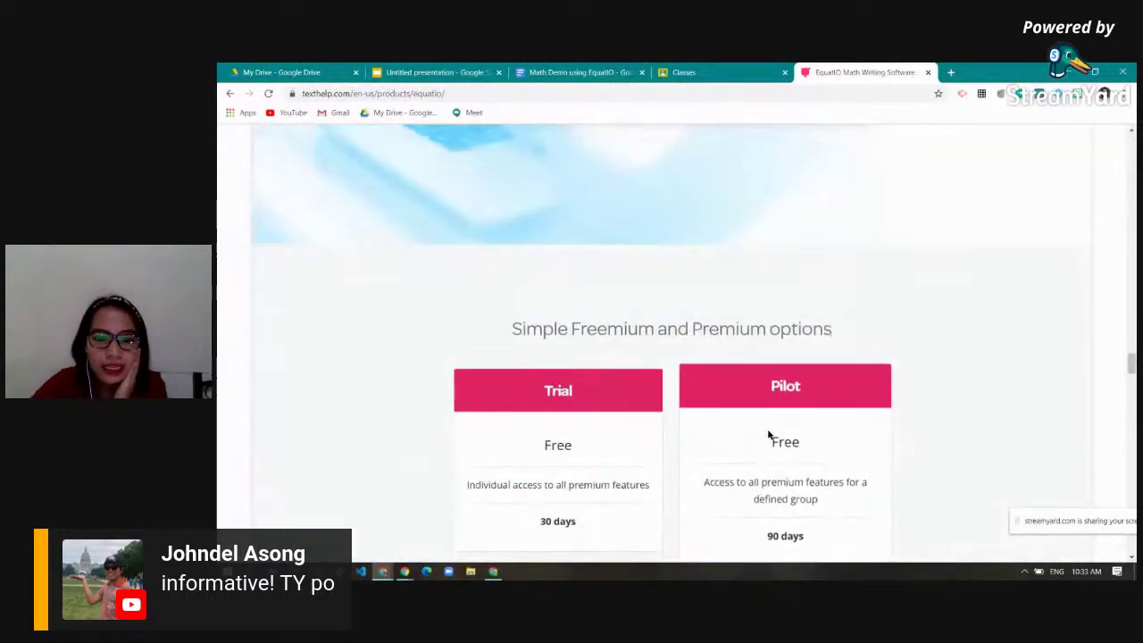
scroll(768, 434, "down", 2)
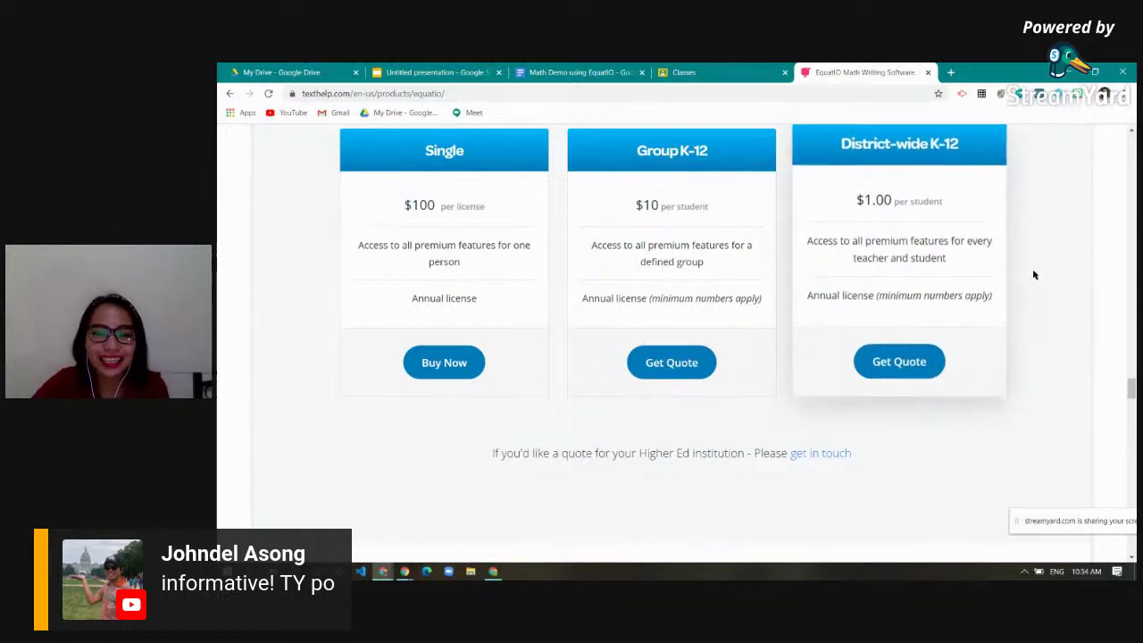
scroll(1132, 361, "up", 10)
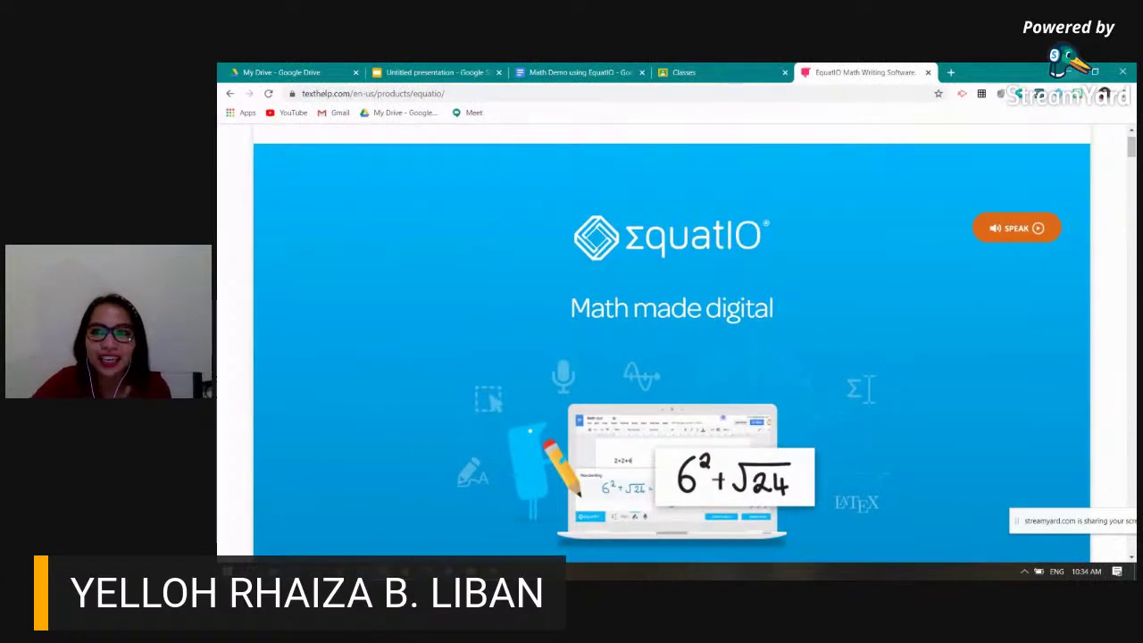
Switch to the Google Classroom window and minimize it to show the Windows desktop
key("alt+Tab")
key("alt+Tab")
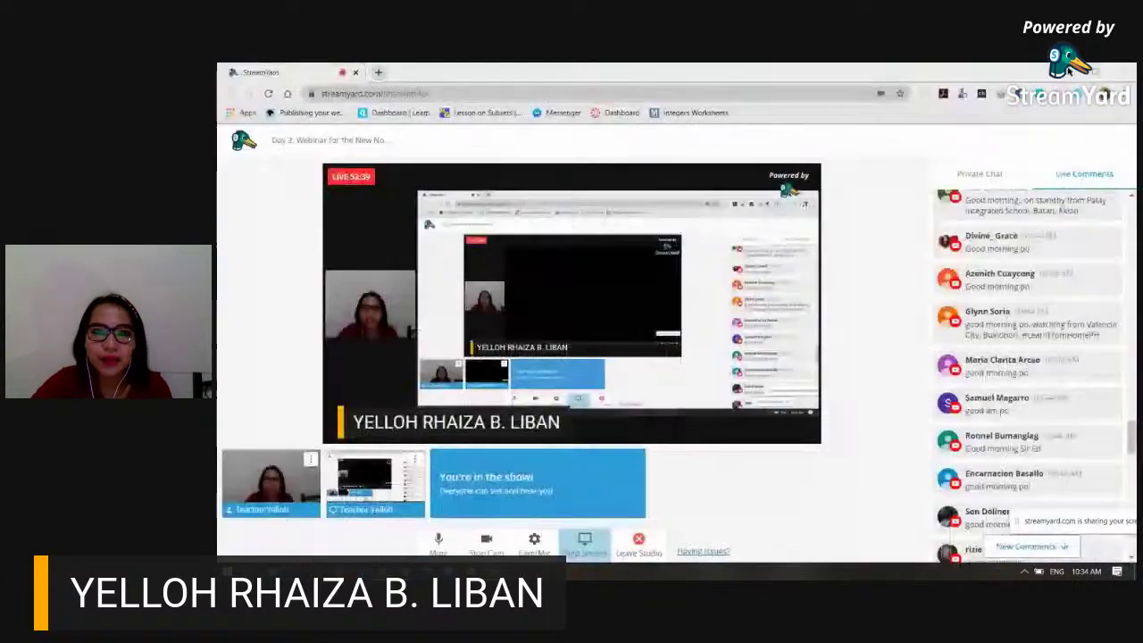
key("alt+Tab")
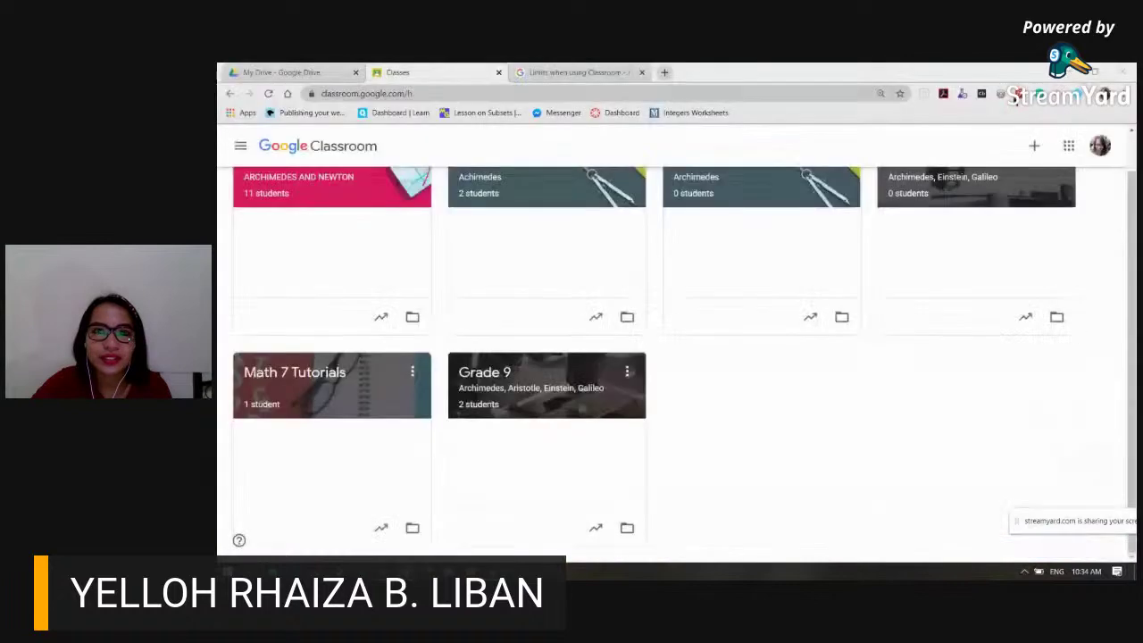
left_click(1068, 73)
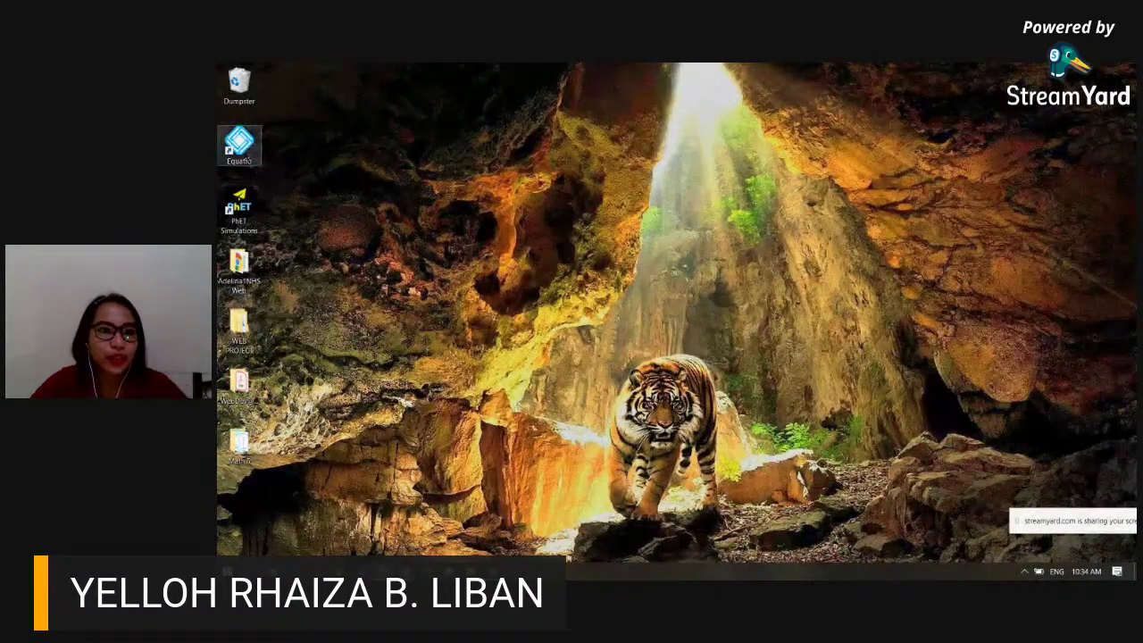
Launch EquatIO from the desktop and pick its screenshot reader tool
double_click(240, 143)
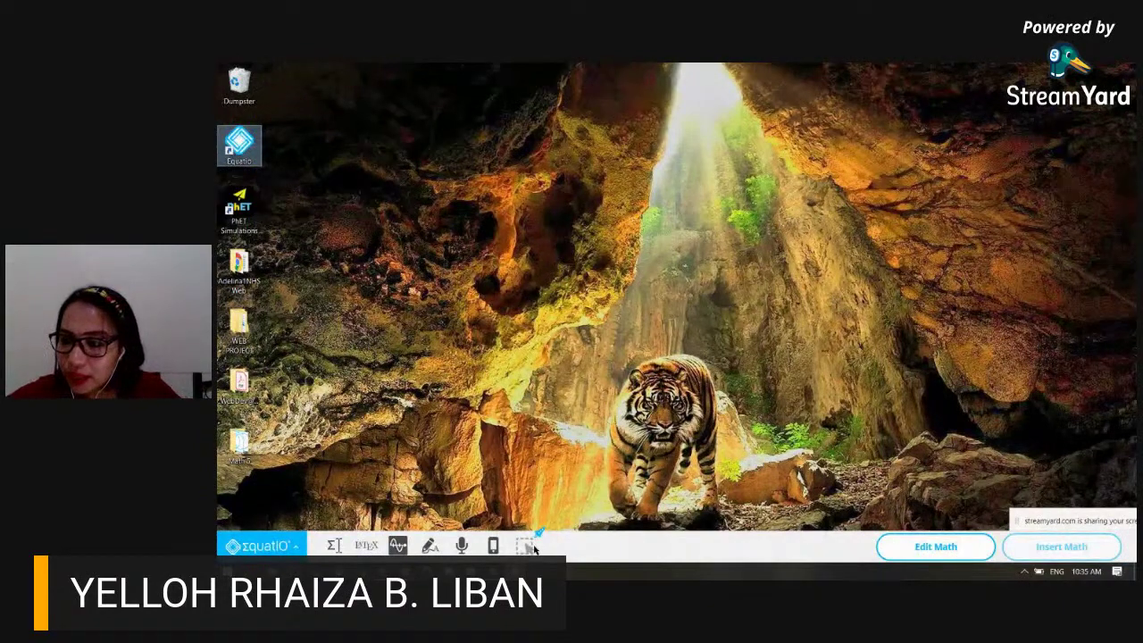
left_click(534, 549)
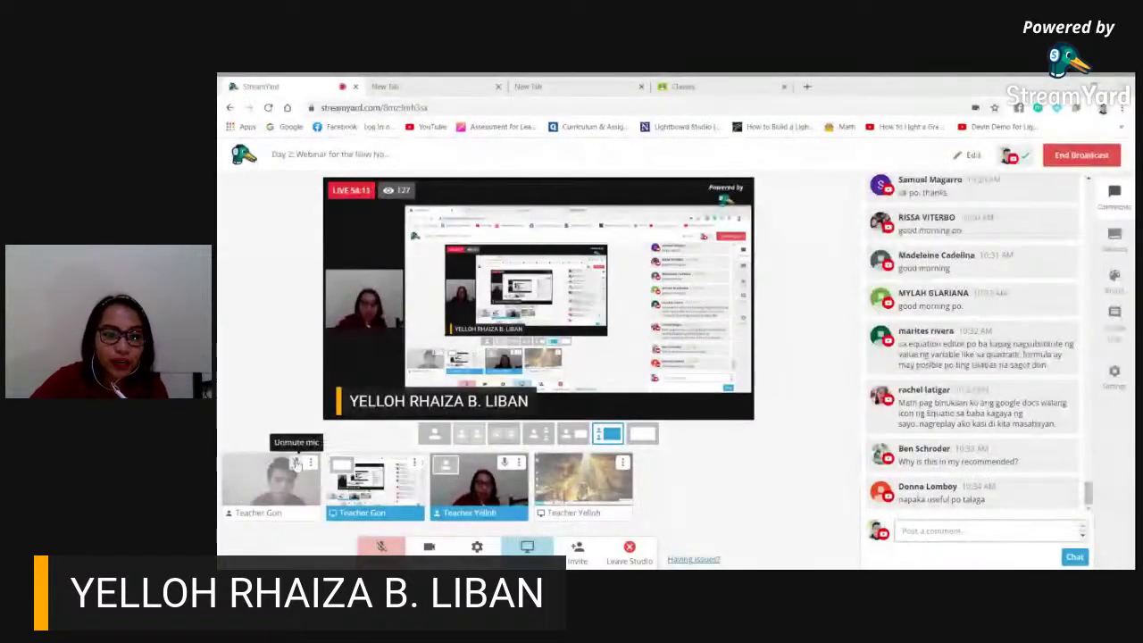
Switch to the StreamYard studio and unmute the co-presenter's microphone
left_click(296, 462)
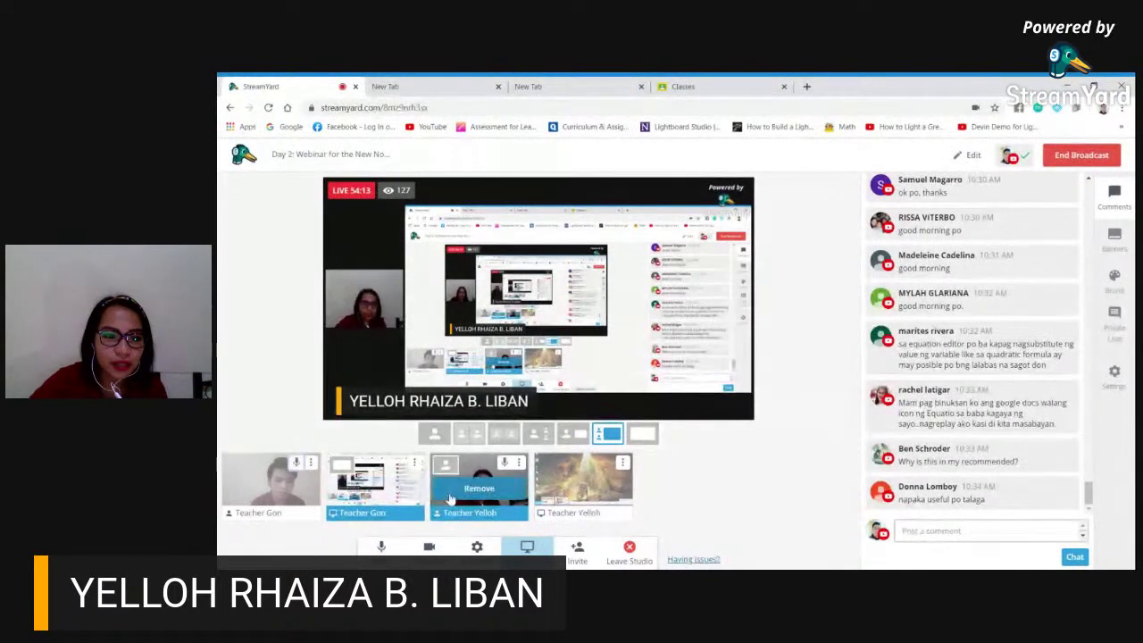
left_click(451, 498)
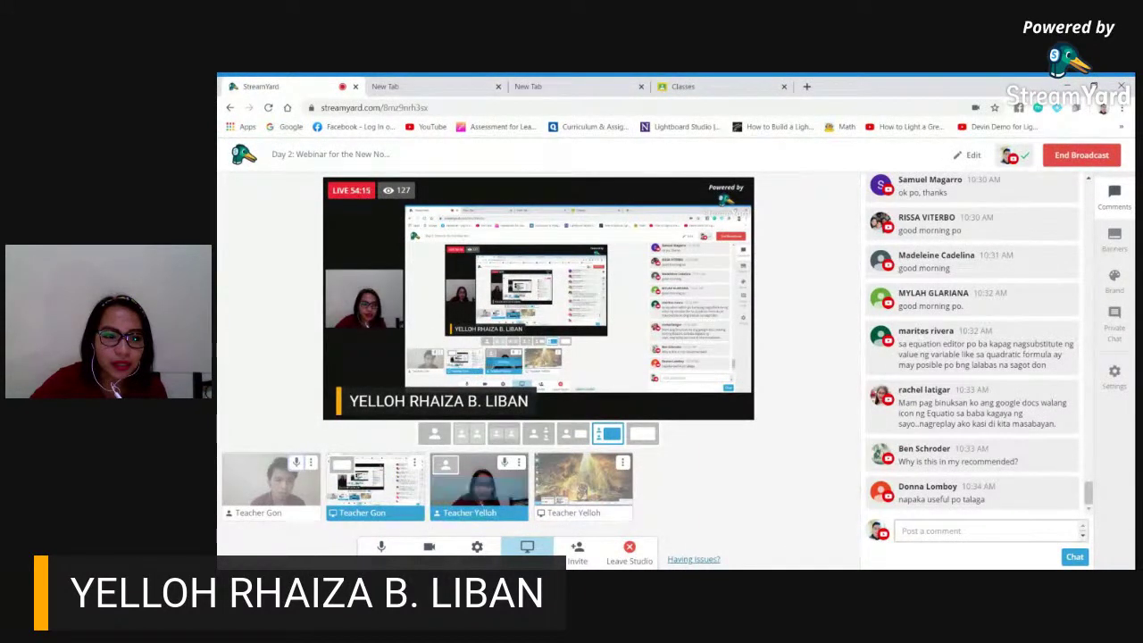
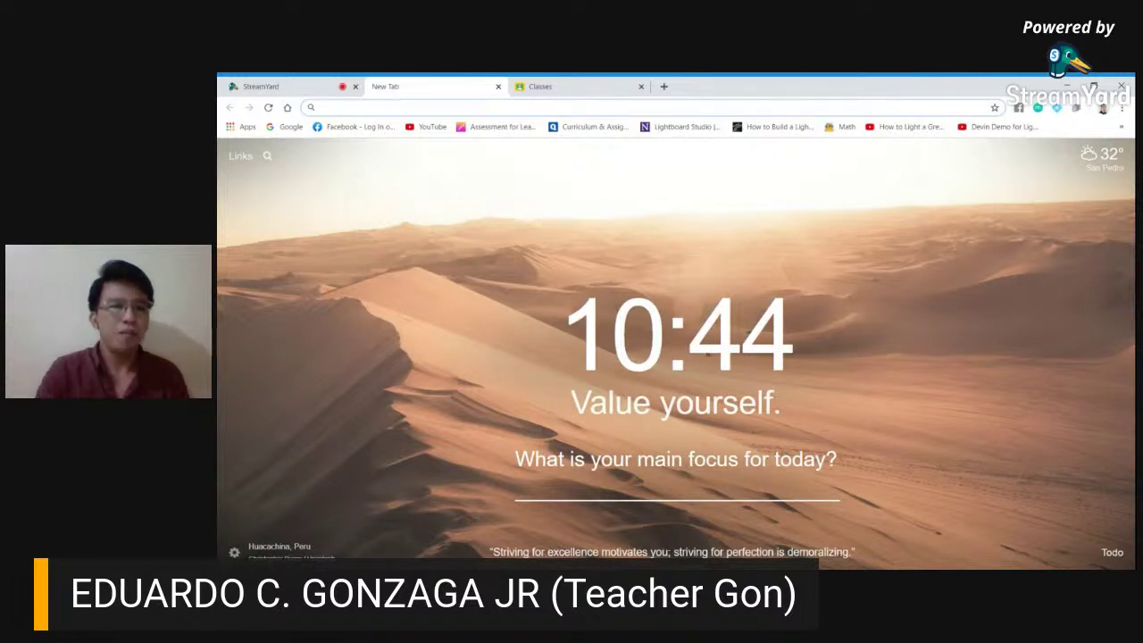
Search Google for "QUIZIZZ" and open the "Quizizz – Free Quizzes for Every Student" result
left_click(291, 128)
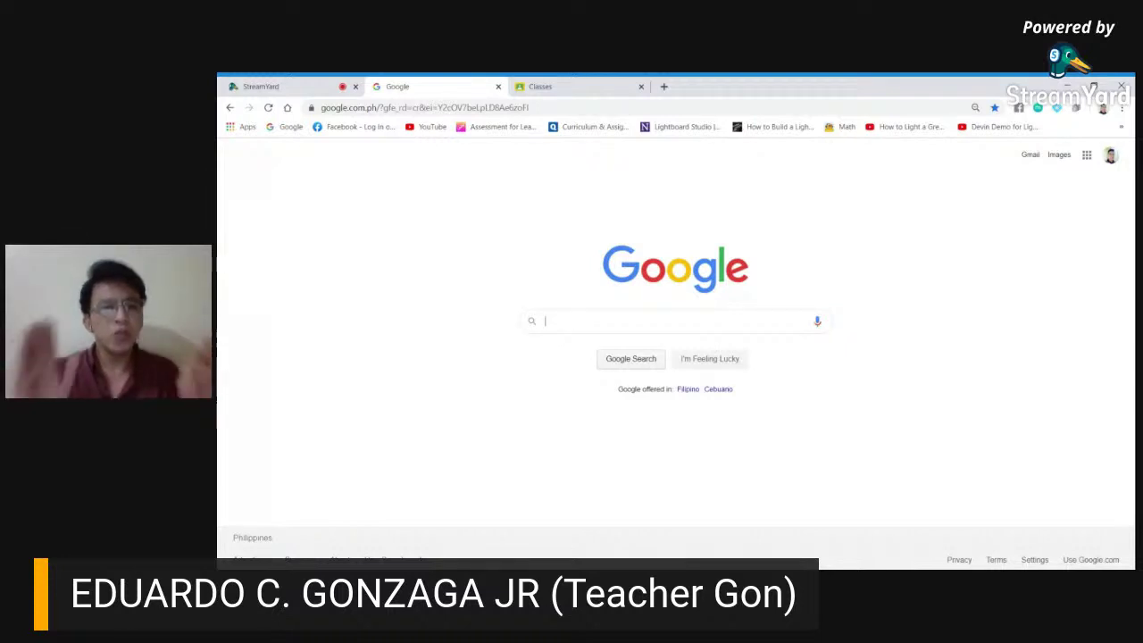
type("Qu")
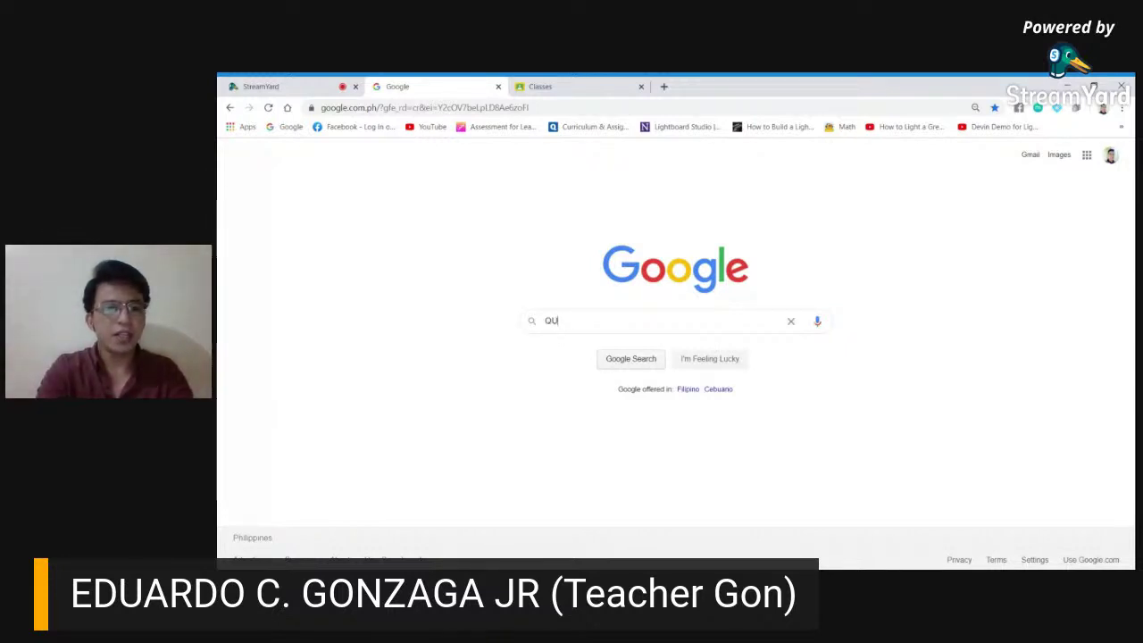
type("IZ")
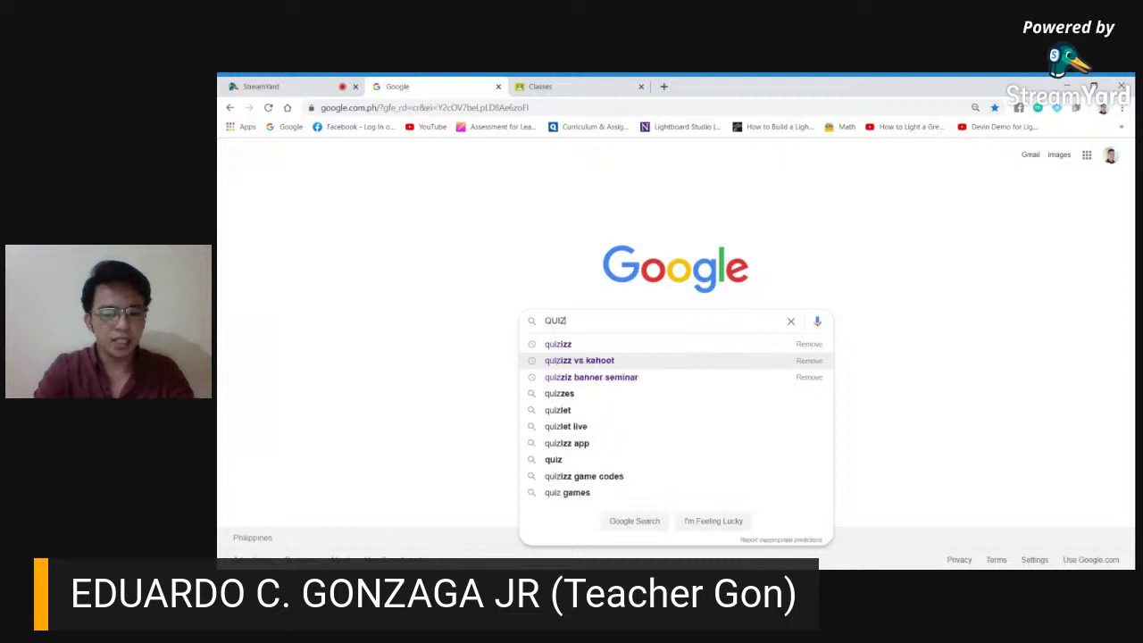
type("IZZ")
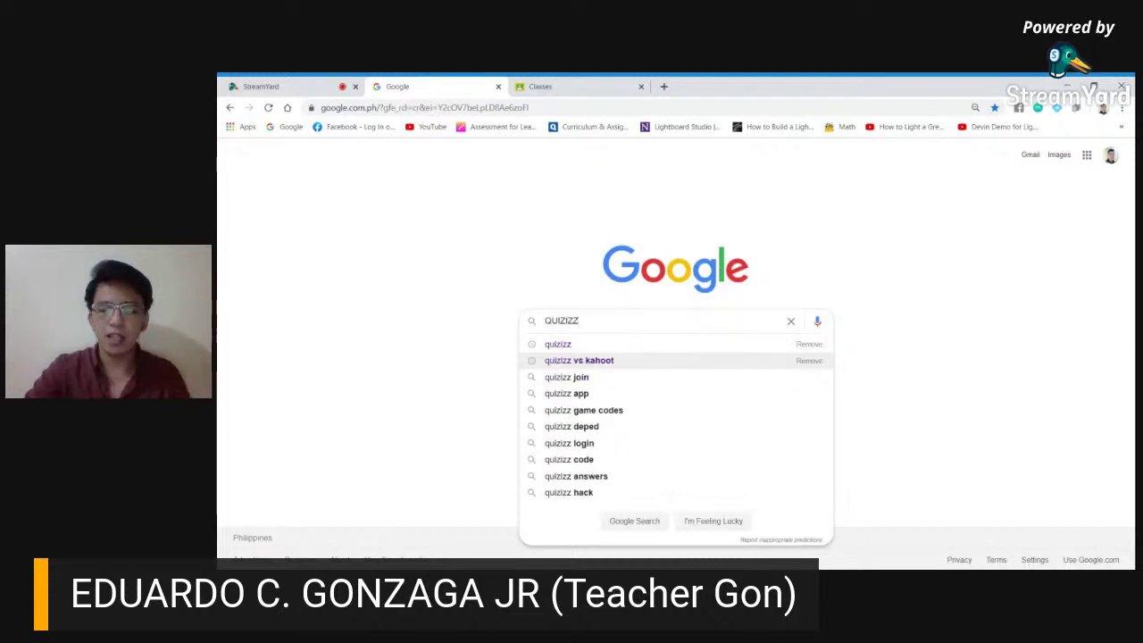
key("Return")
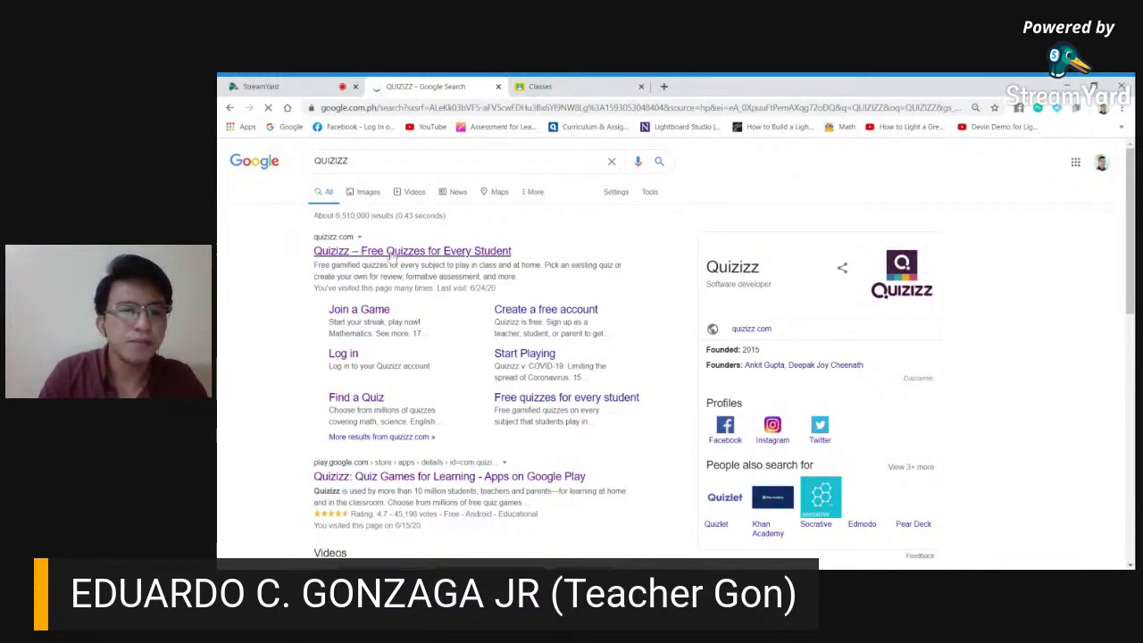
key("ctrl+plus")
key("ctrl+plus")
key("ctrl+plus")
key("ctrl+plus")
key("ctrl+plus")
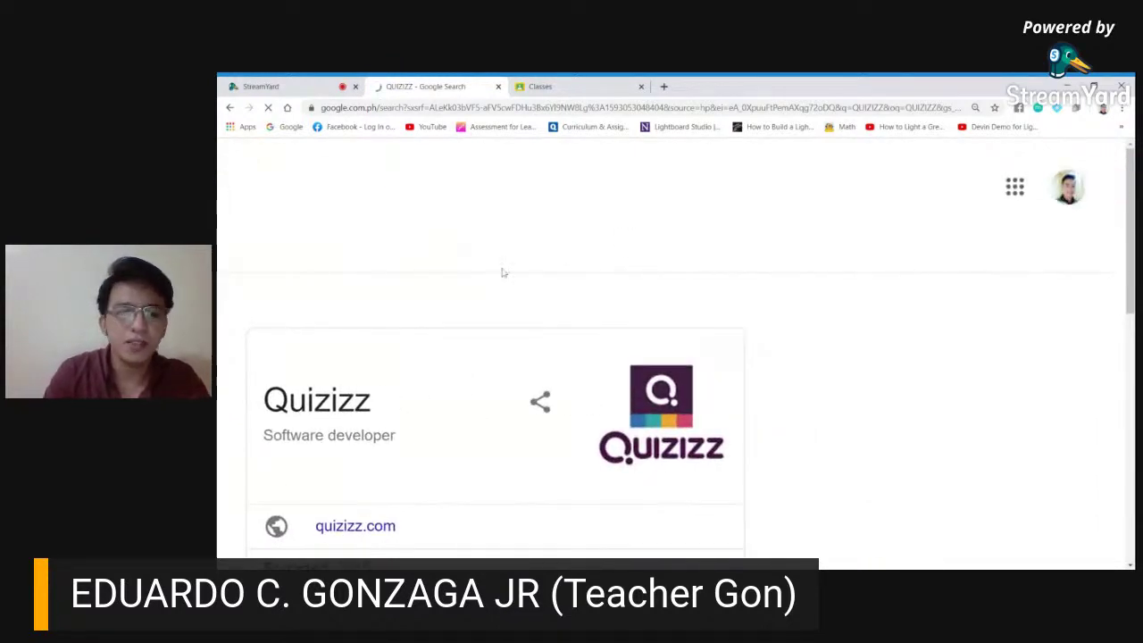
key("ctrl+minus")
key("ctrl+minus")
key("ctrl+minus")
key("ctrl+minus")
key("ctrl+minus")
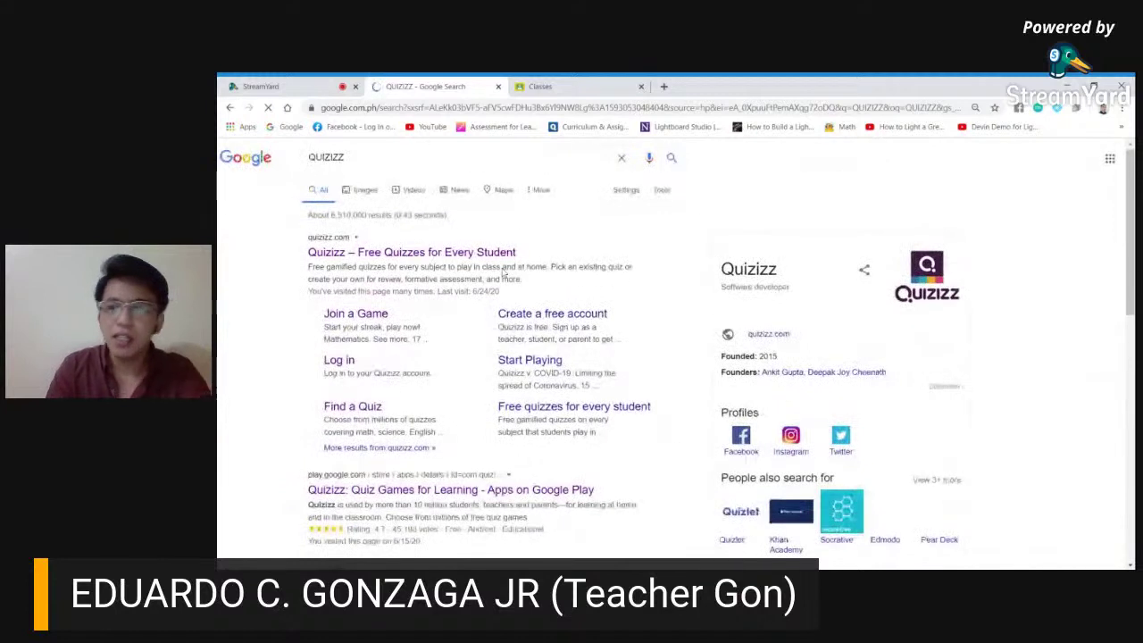
key("ctrl+minus")
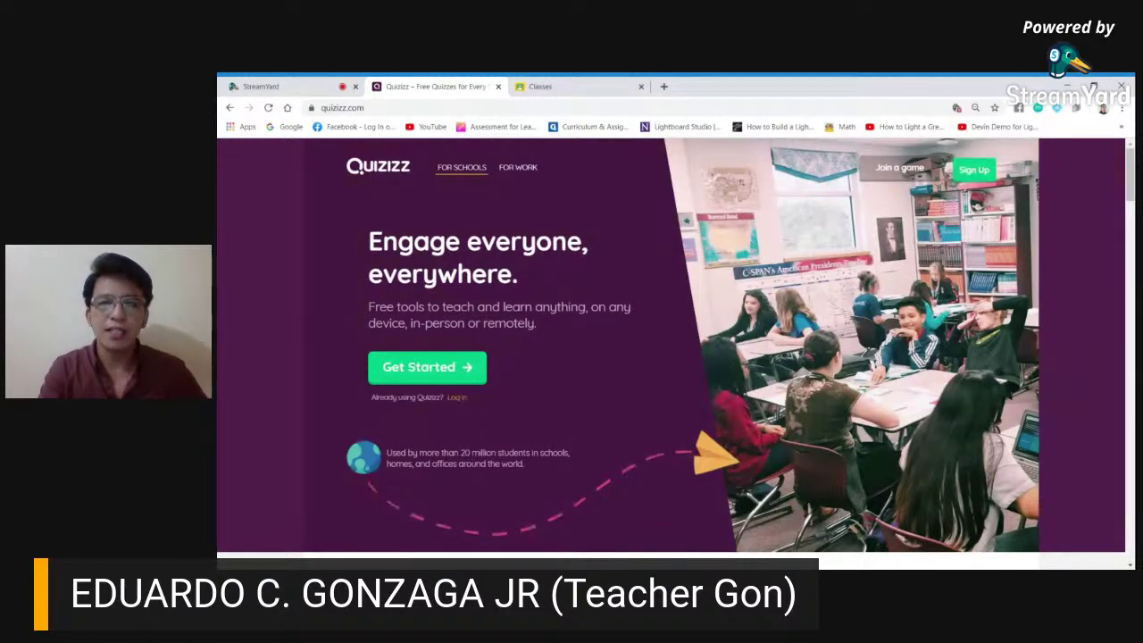
left_click(975, 174)
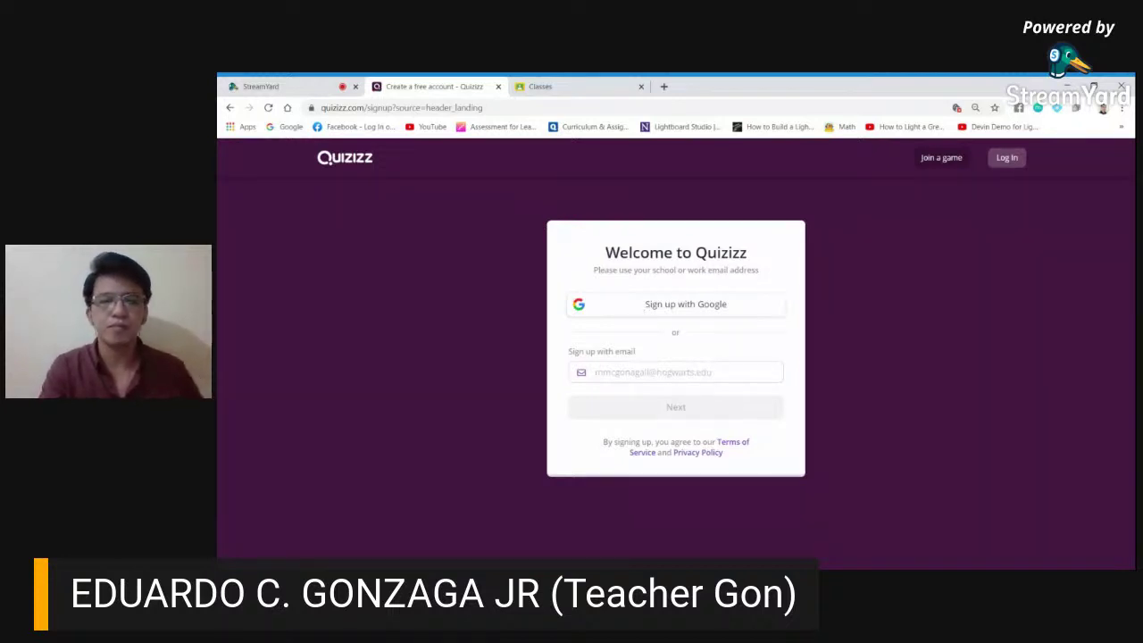
left_click(641, 312)
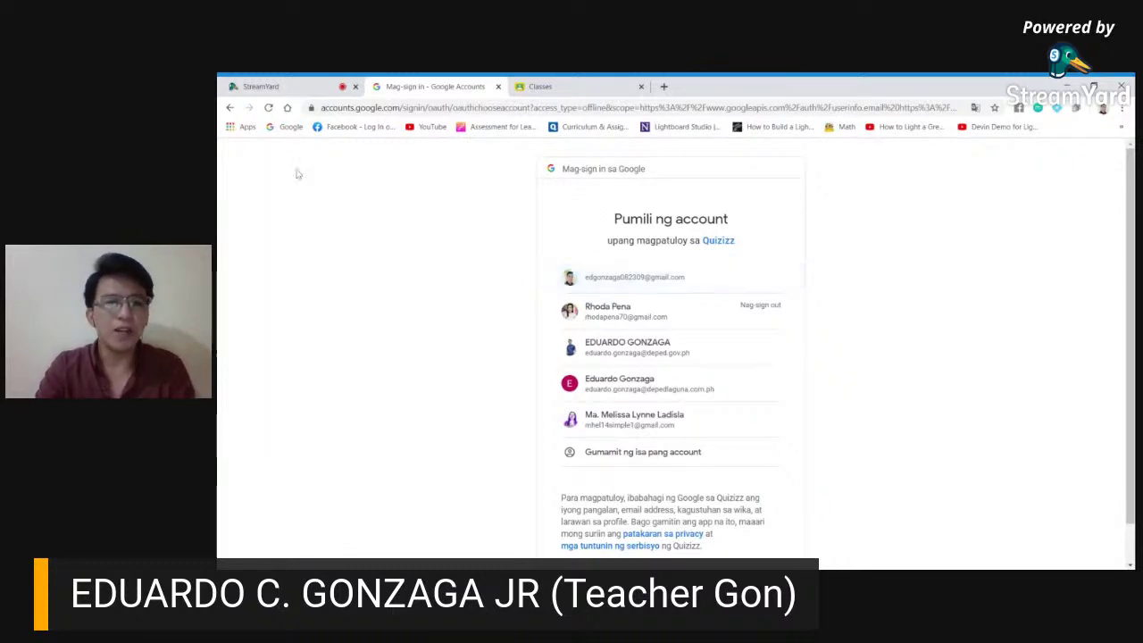
left_click(229, 107)
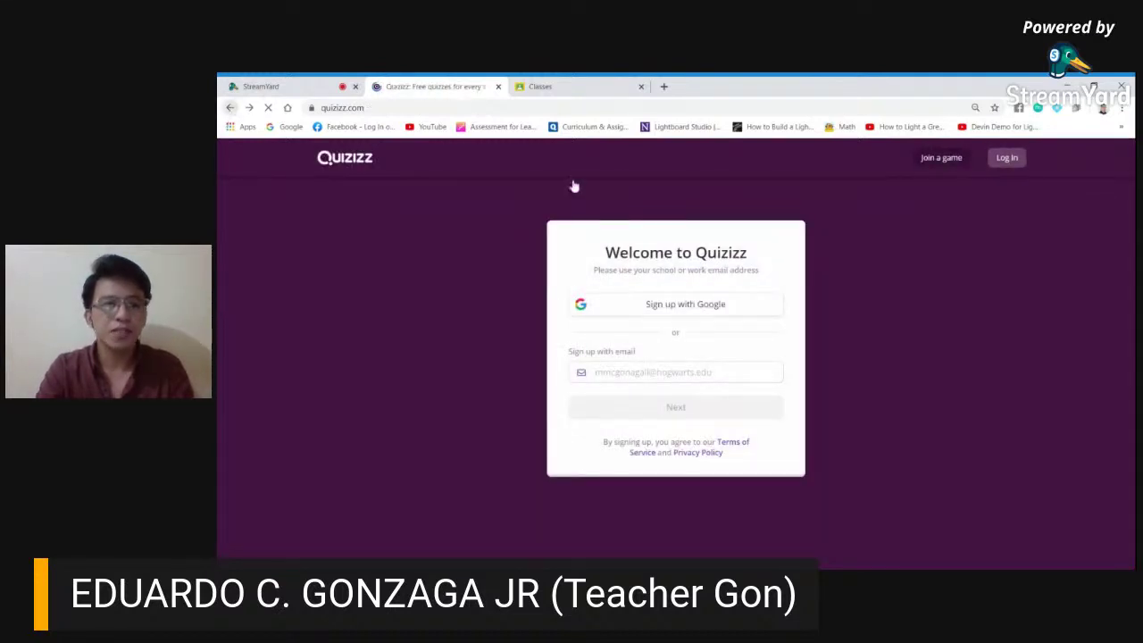
left_click(229, 107)
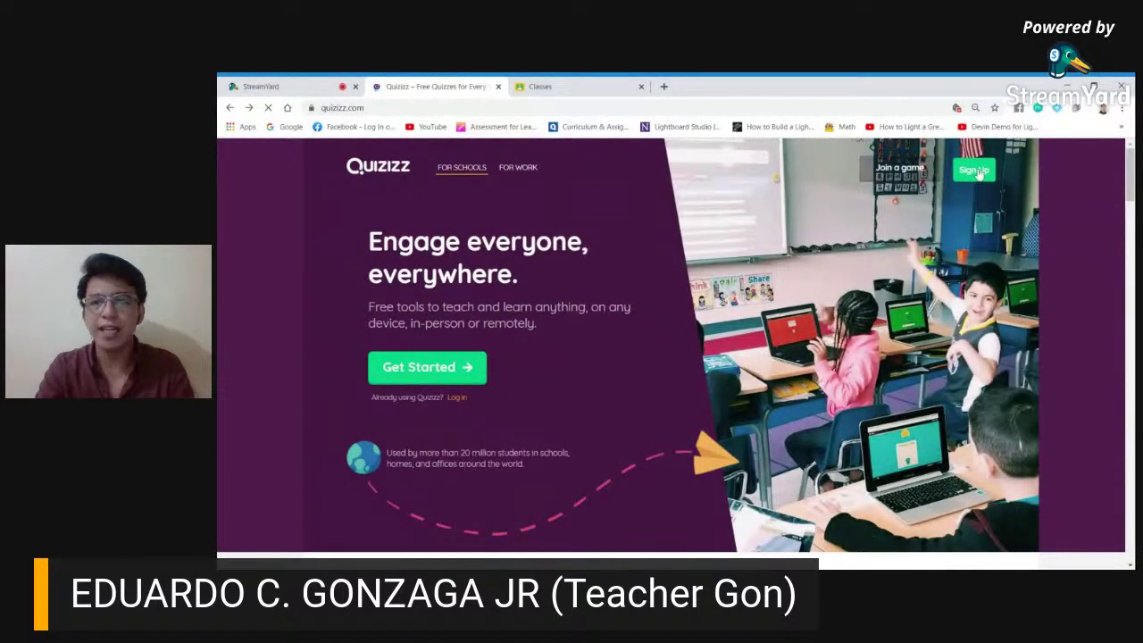
Sign up for Quizizz with Google using the presenter's personal Gmail account
left_click(977, 170)
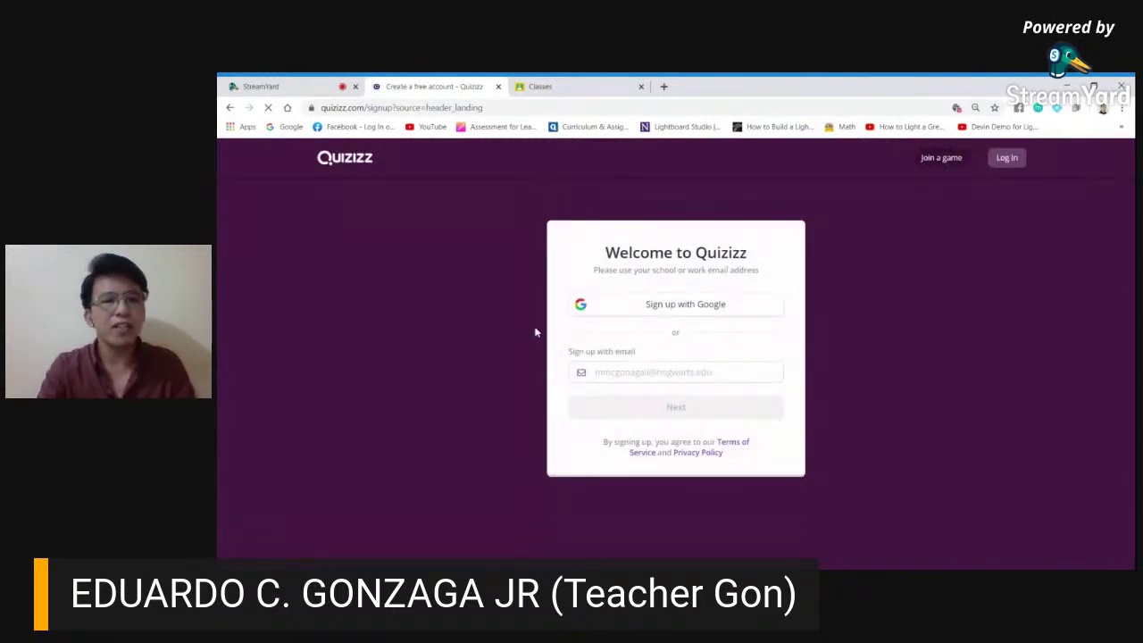
left_click(643, 310)
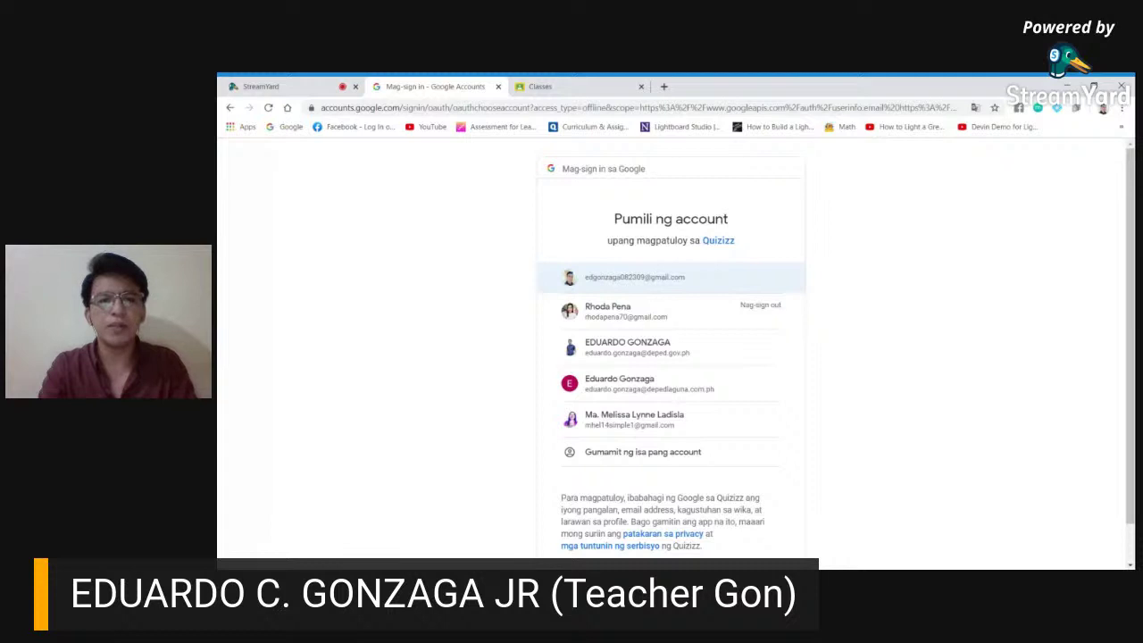
left_click(627, 284)
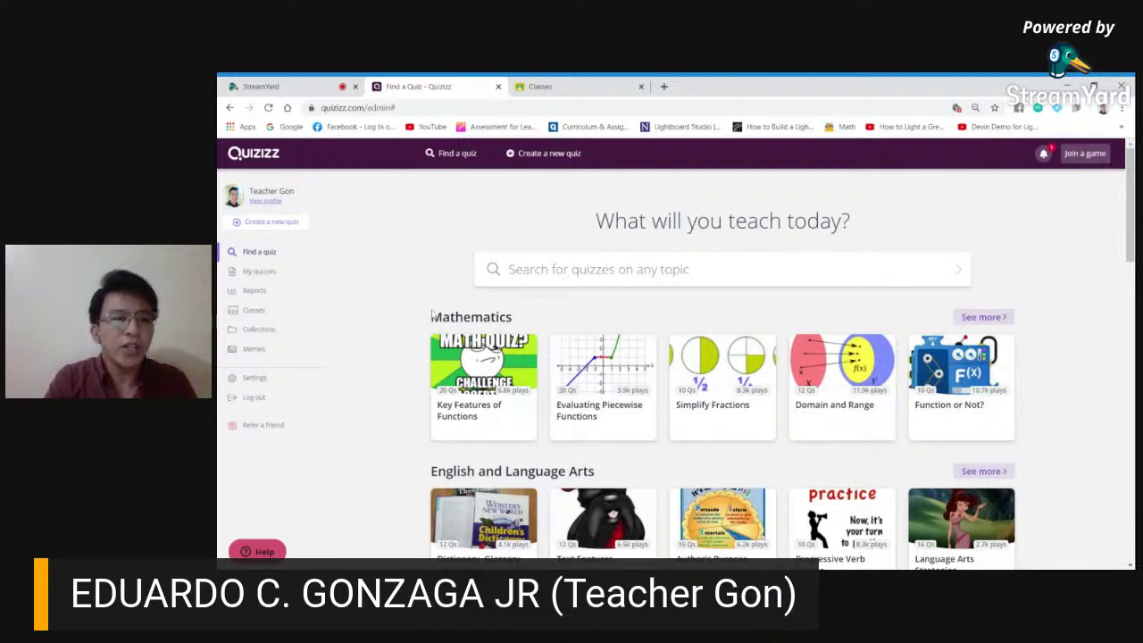
Check the personal account's My quizzes page, return to the main page, and log out of Quizizz
left_click(259, 271)
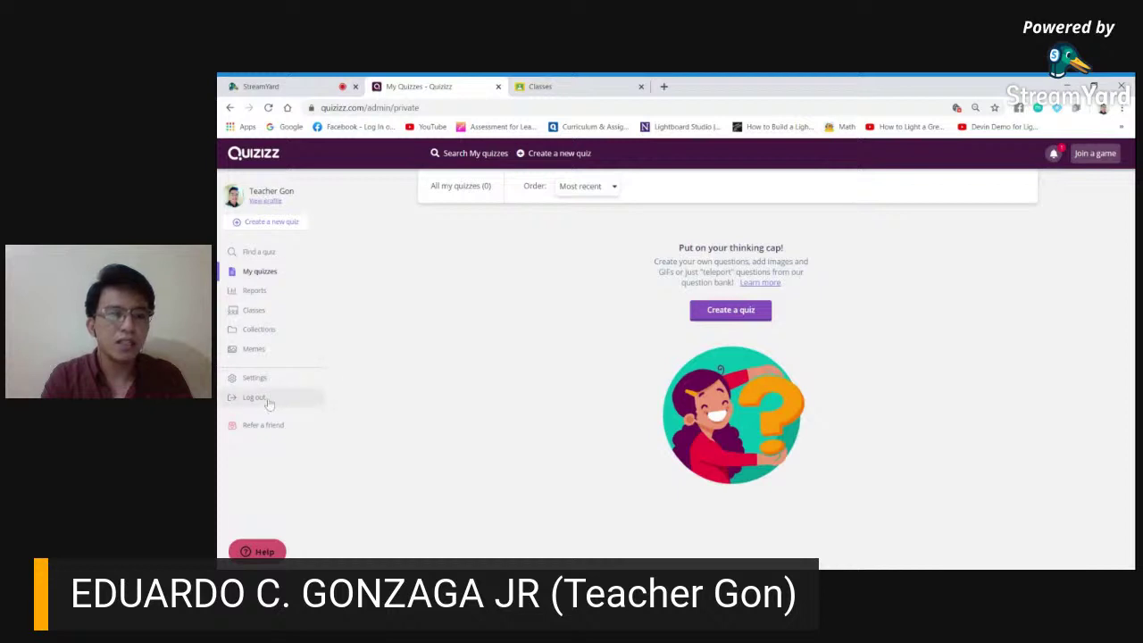
left_click(230, 108)
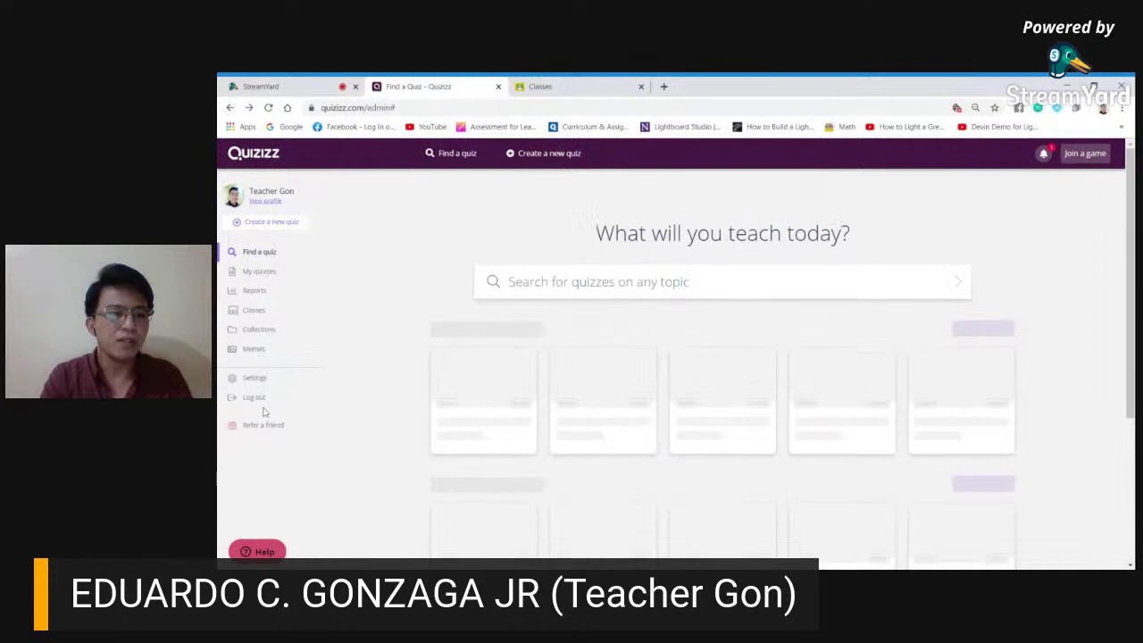
left_click(254, 398)
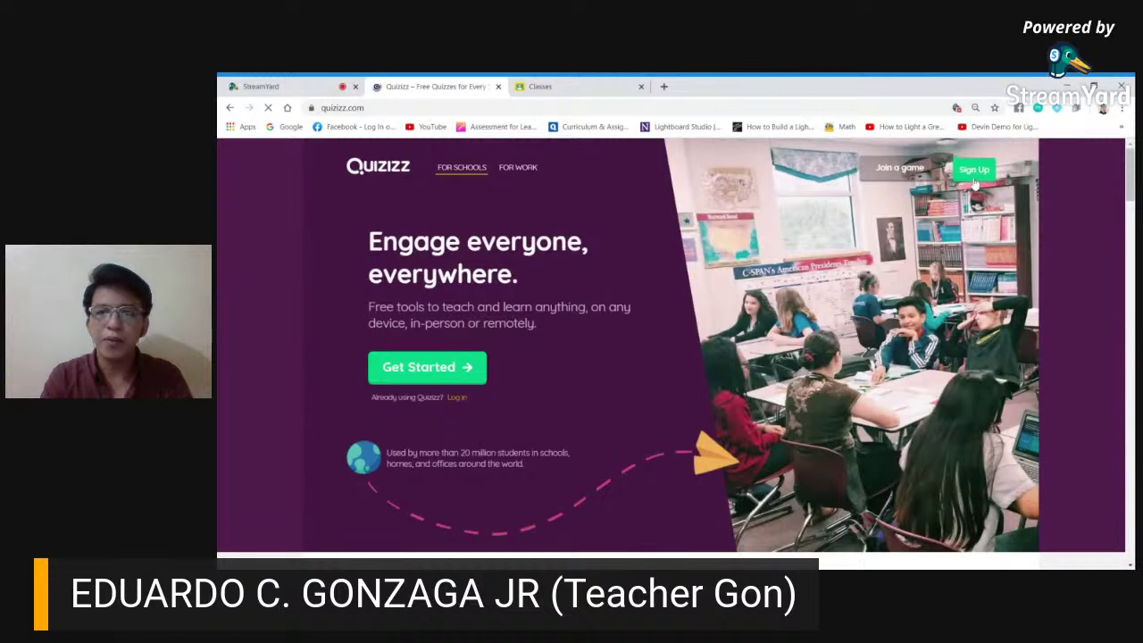
Sign in to Quizizz through the Google sign-up option with the presenter's DepEd (deped.gov.ph) account
left_click(974, 170)
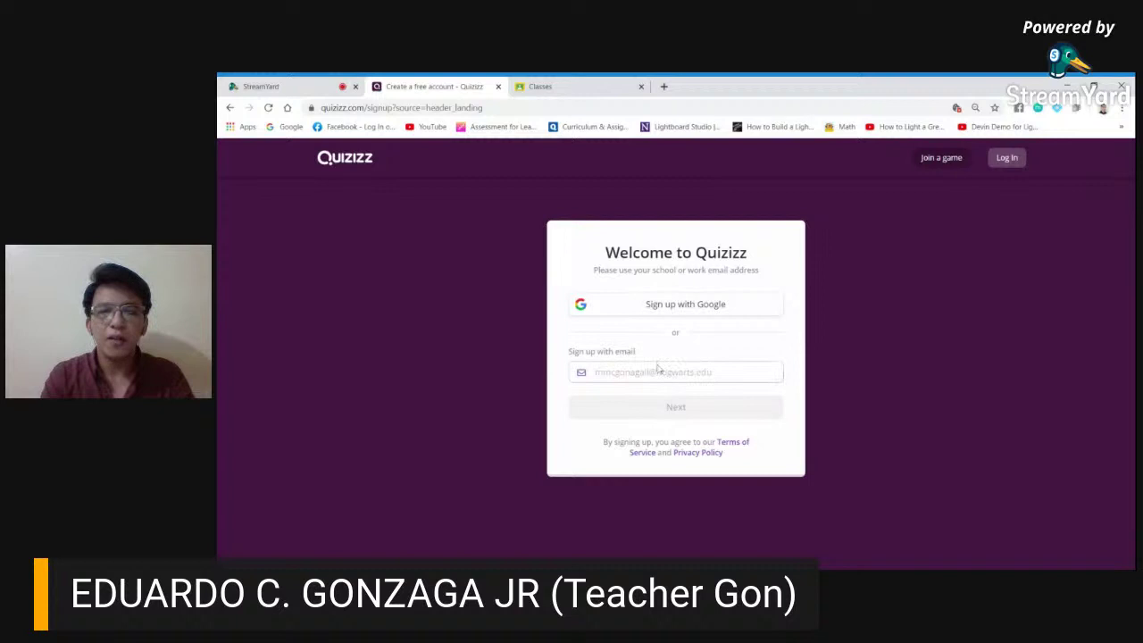
left_click(704, 310)
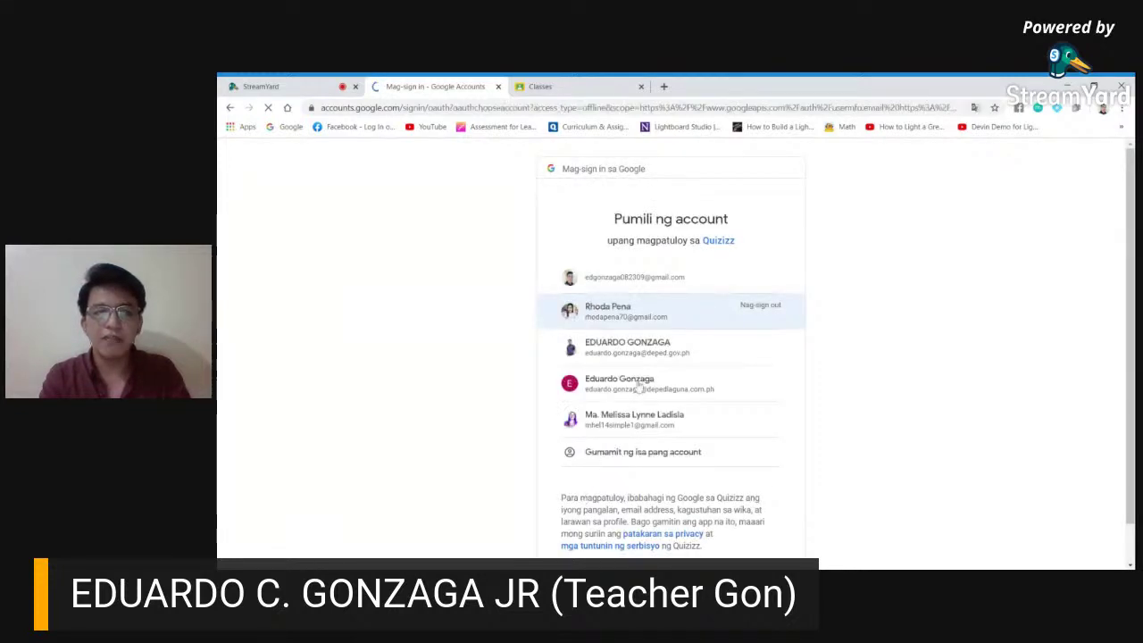
left_click(653, 358)
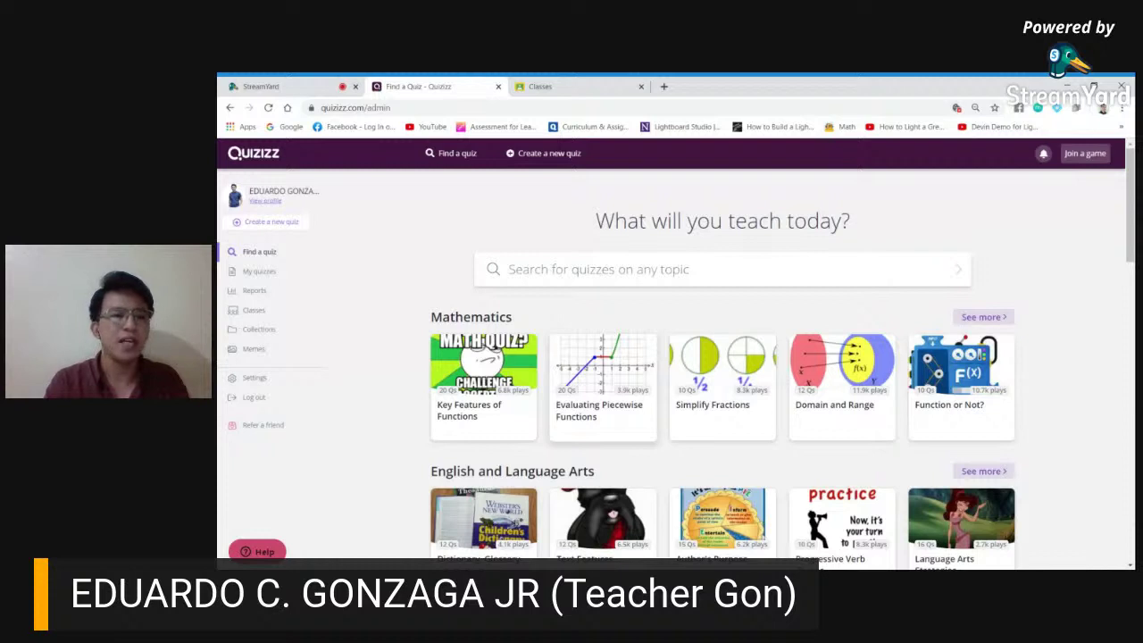
Open "Solving Quadratic Equations by Extracting the Square Roots" from the saved quizzes and choose to play it live
left_click(248, 277)
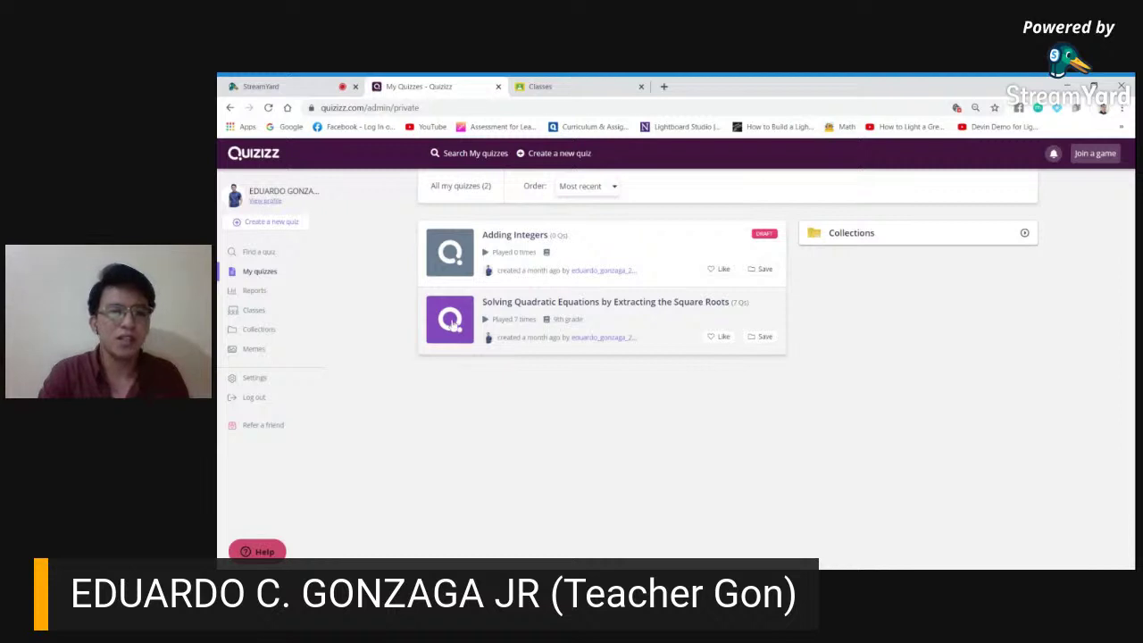
left_click(453, 325)
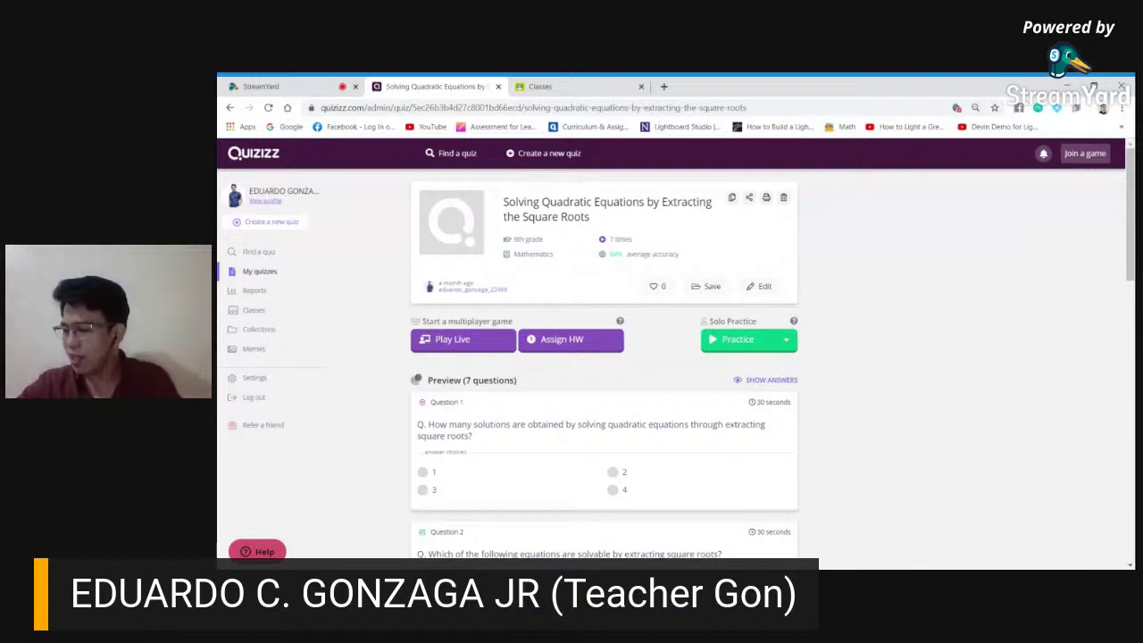
left_click(464, 343)
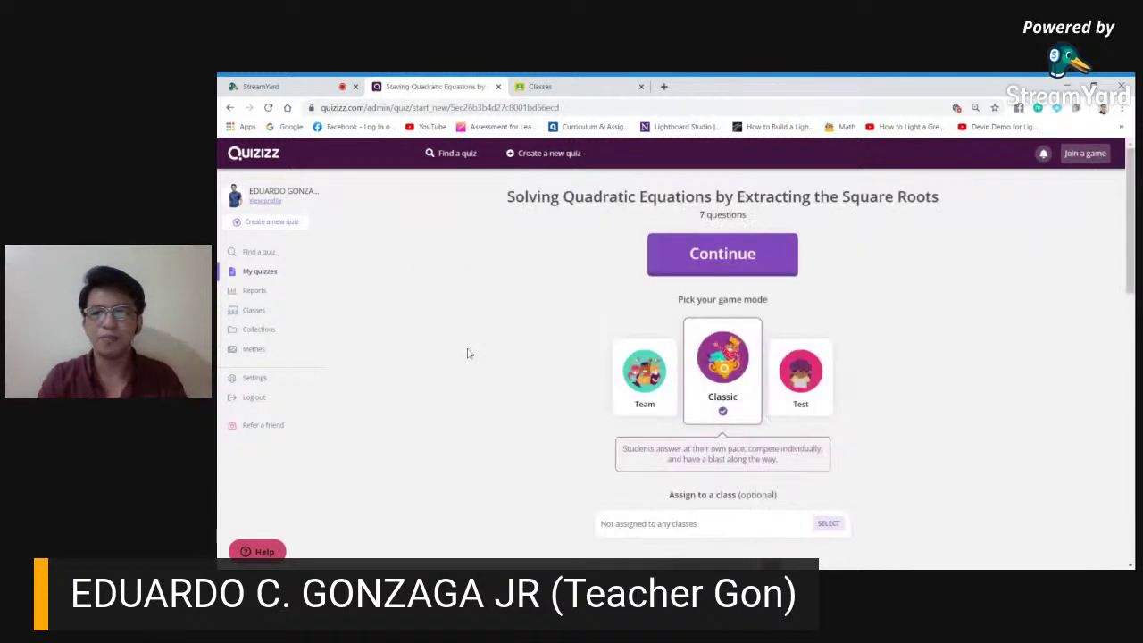
left_click(725, 260)
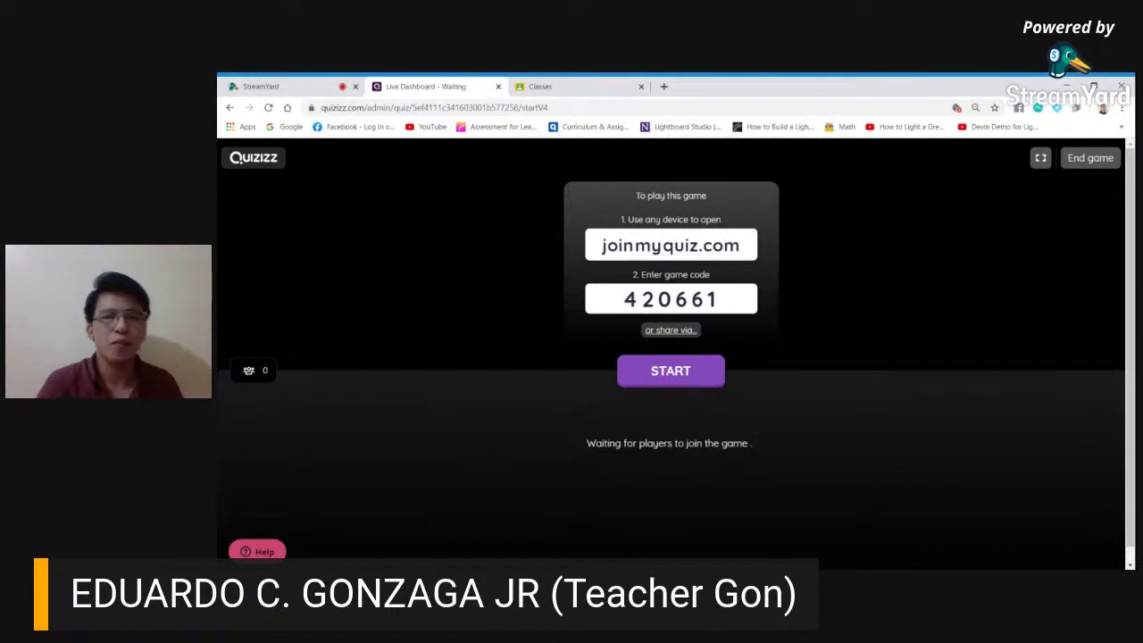
left_click(229, 107)
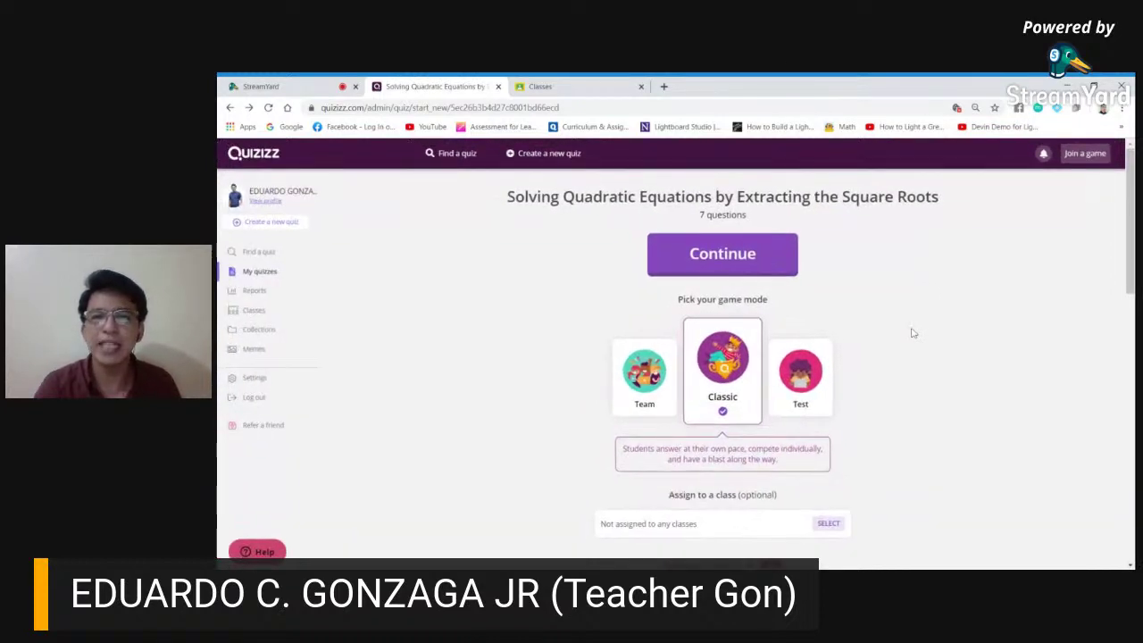
scroll(912, 333, "up", 4)
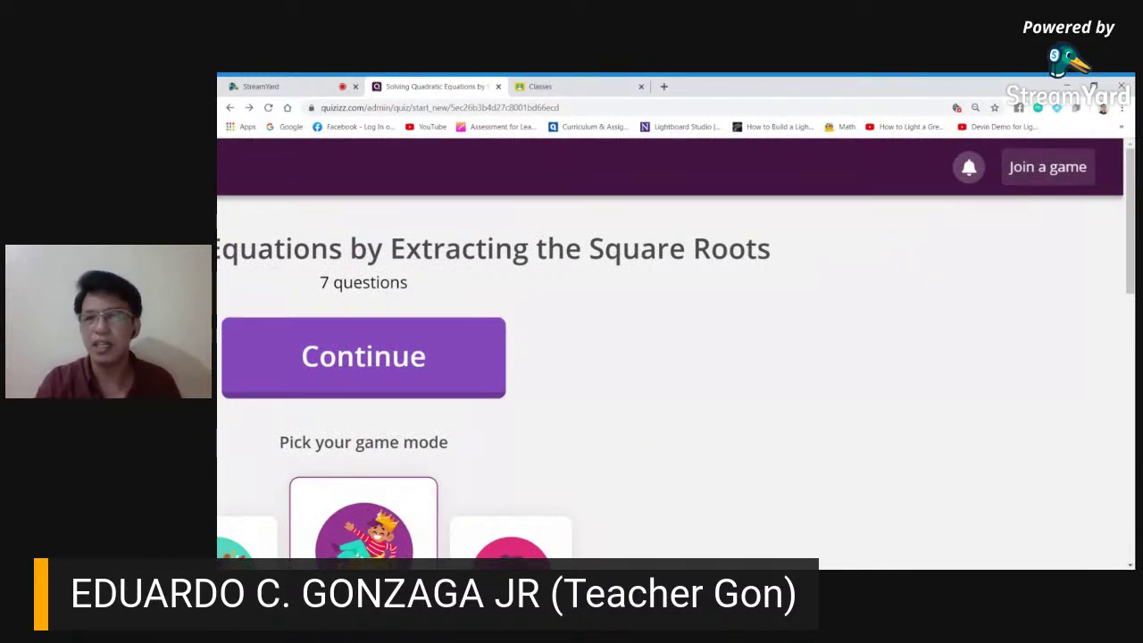
key("ctrl+minus")
key("ctrl+minus")
key("ctrl+minus")
key("ctrl+minus")
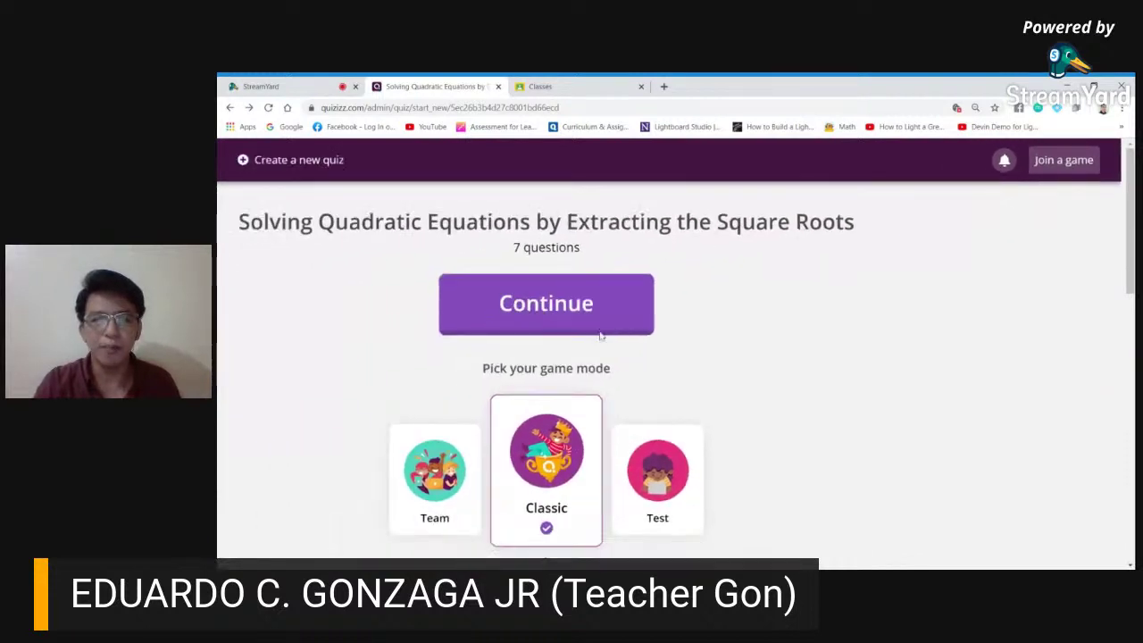
Open the live game lobby in Classic mode and look over the players joining
left_click(679, 270)
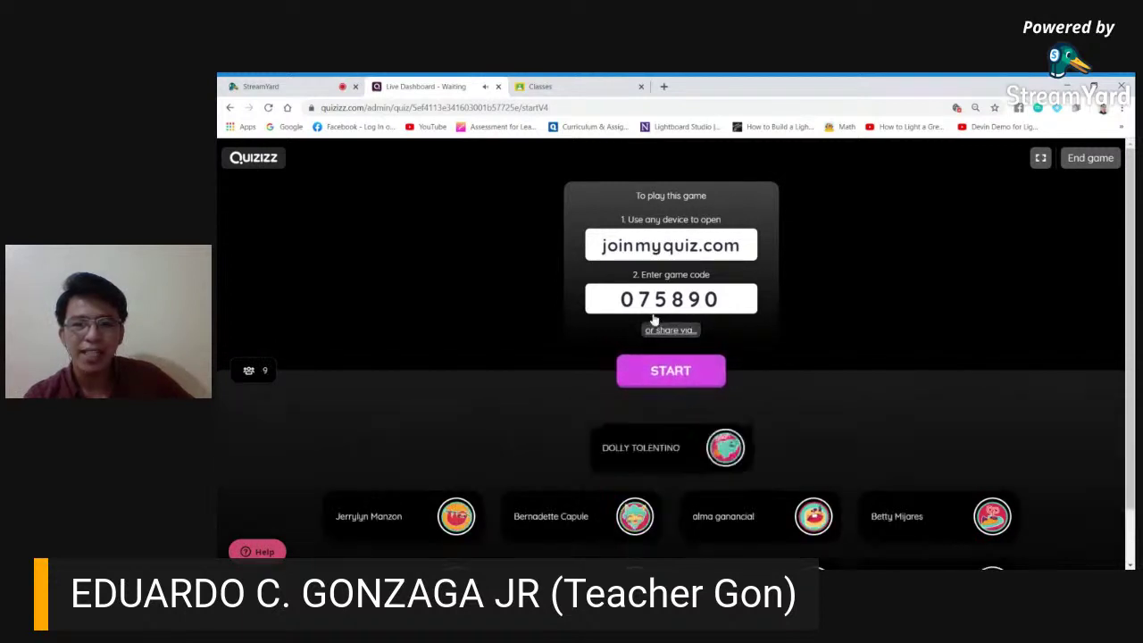
scroll(654, 320, "down", 1)
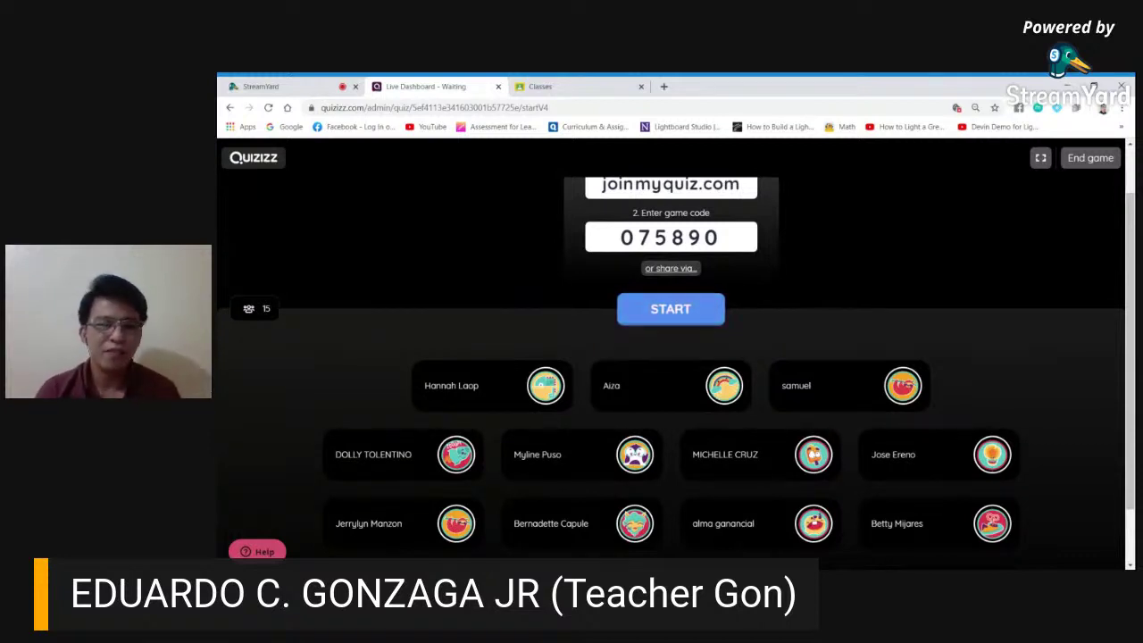
Look over the players in the game lobby, check the live viewer comments in StreamYard, and return to the Quizizz lobby
scroll(676, 357, "down", 1)
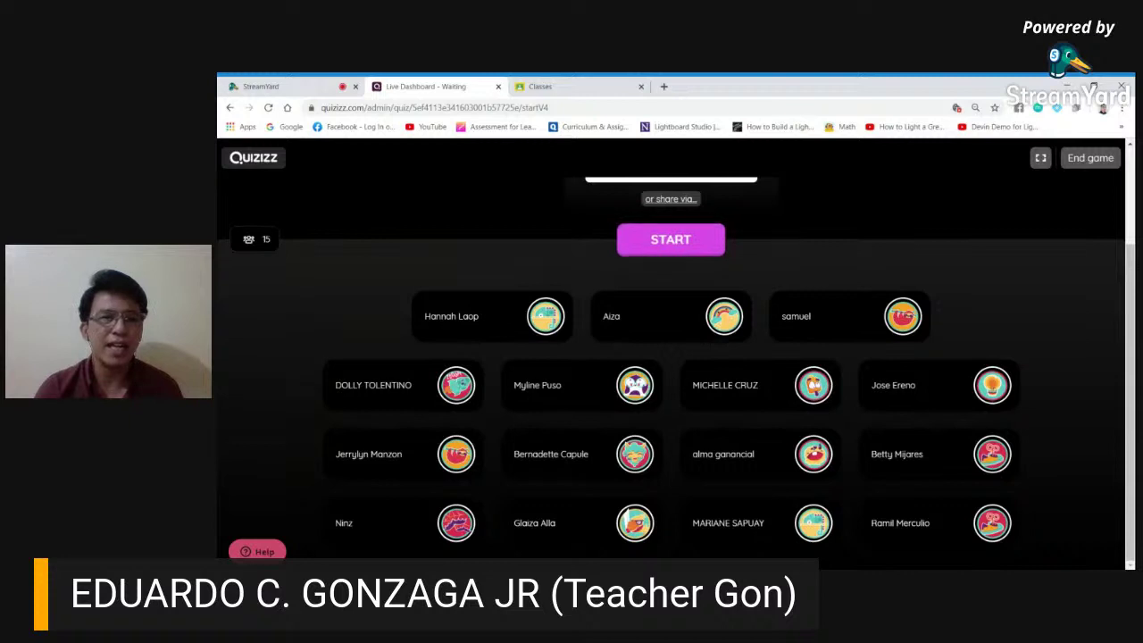
left_click(264, 87)
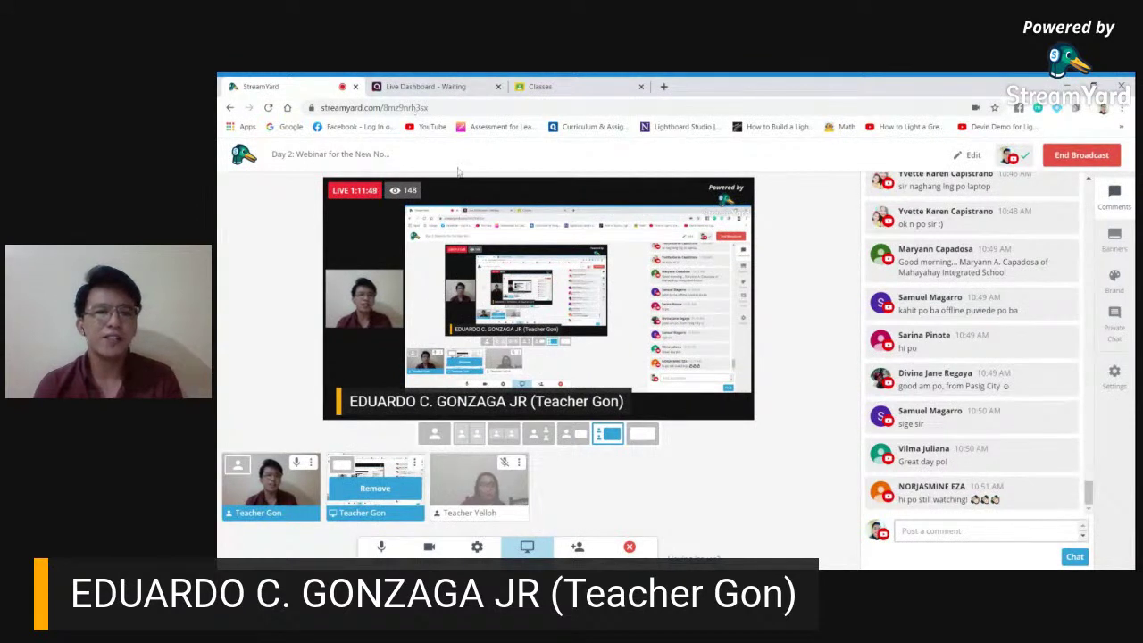
mouse_move(398, 195)
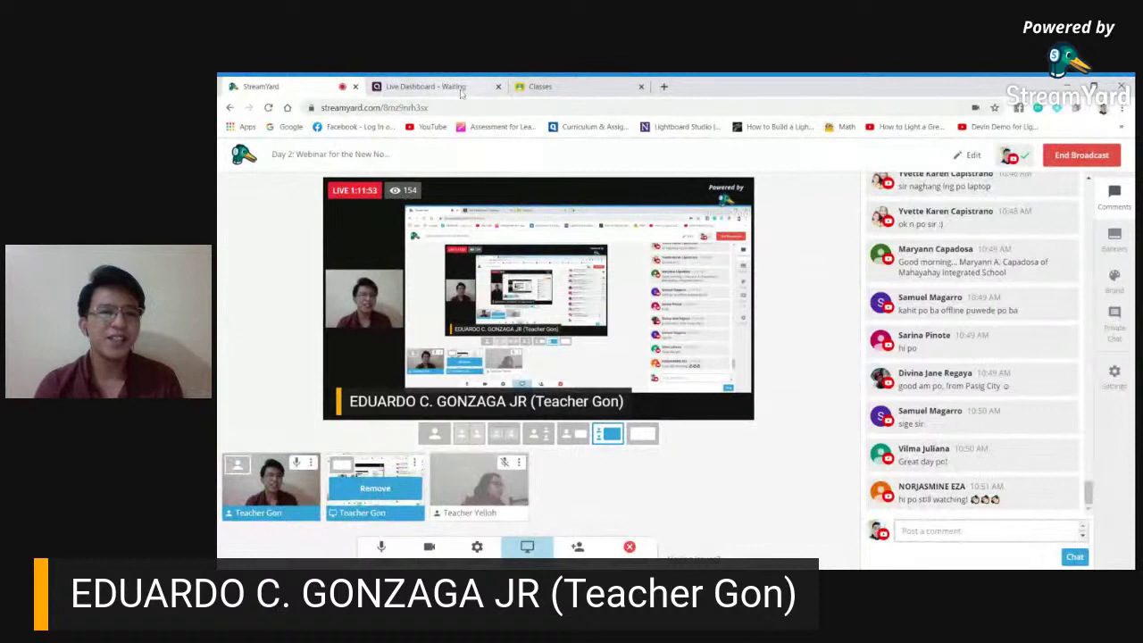
left_click(425, 87)
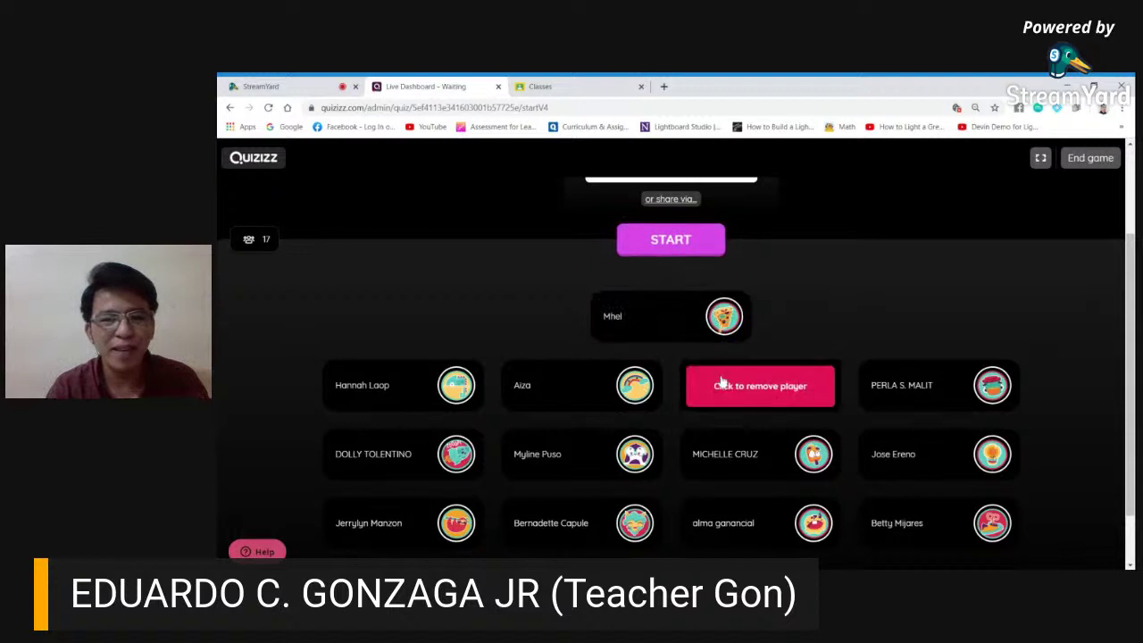
Review the full list of joined players in the lobby and start the live quiz game
key("ctrl+plus")
key("ctrl+plus")
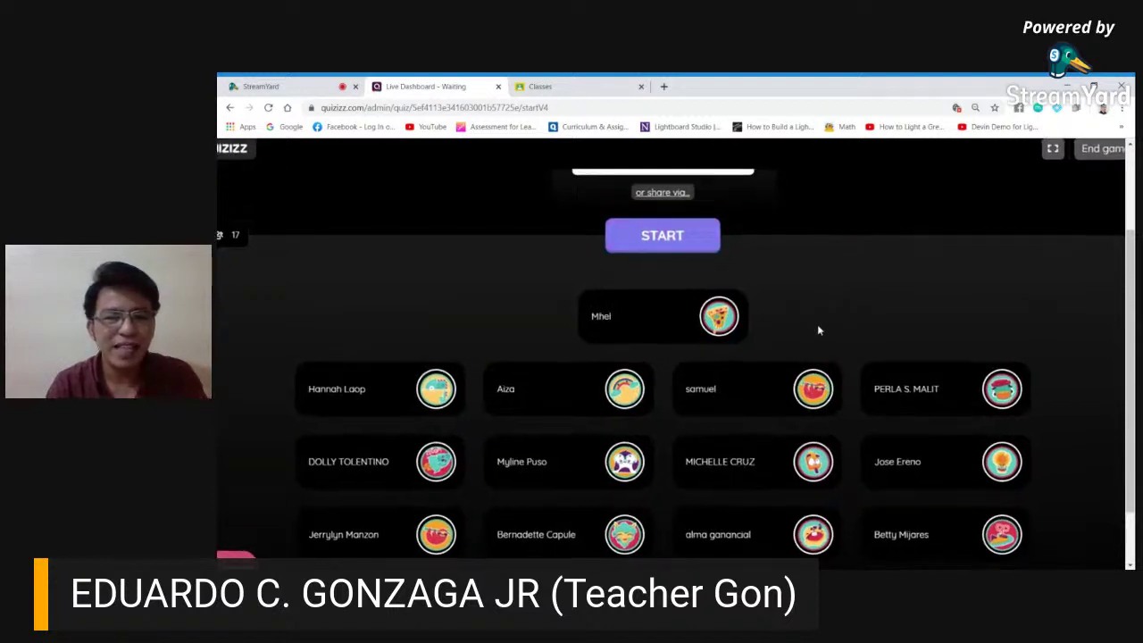
key("ctrl+minus")
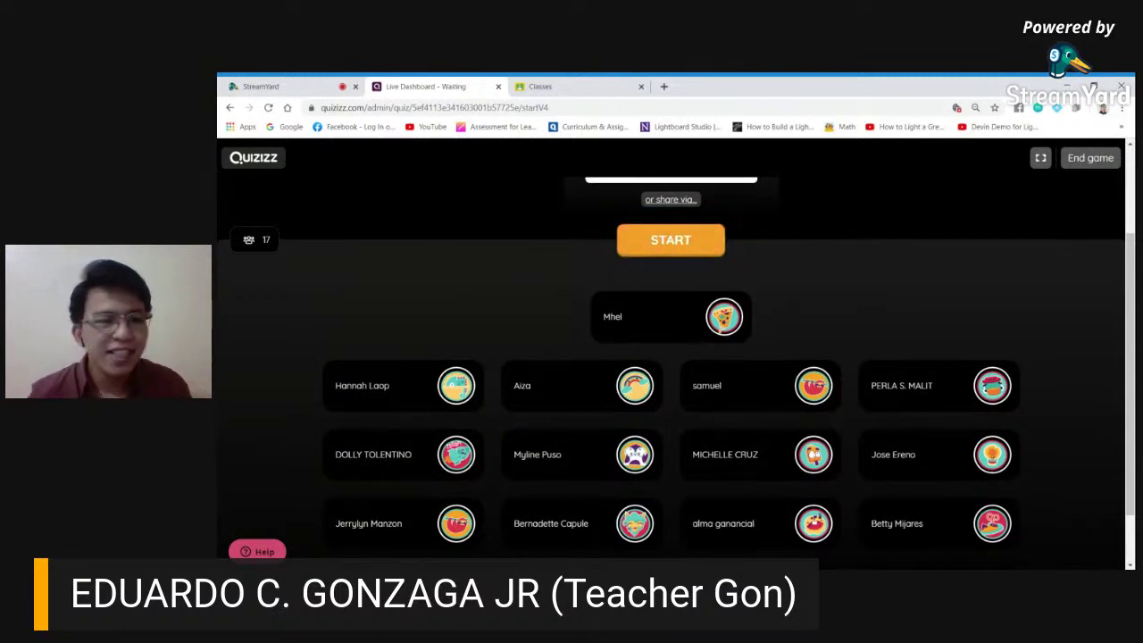
scroll(429, 326, "up", 1)
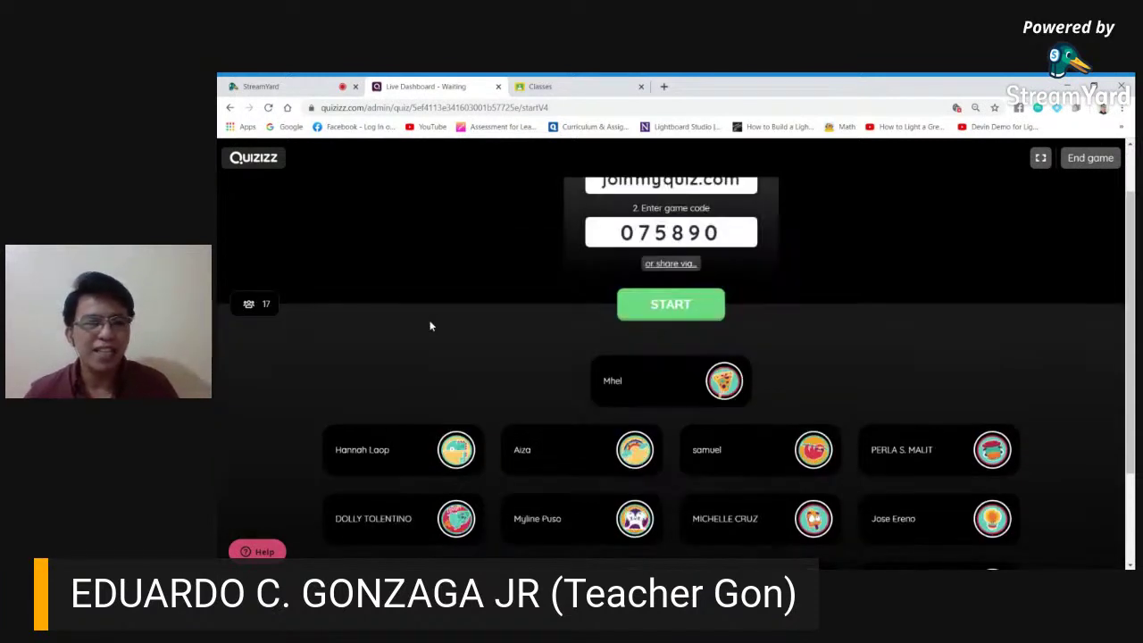
scroll(429, 326, "down", 2)
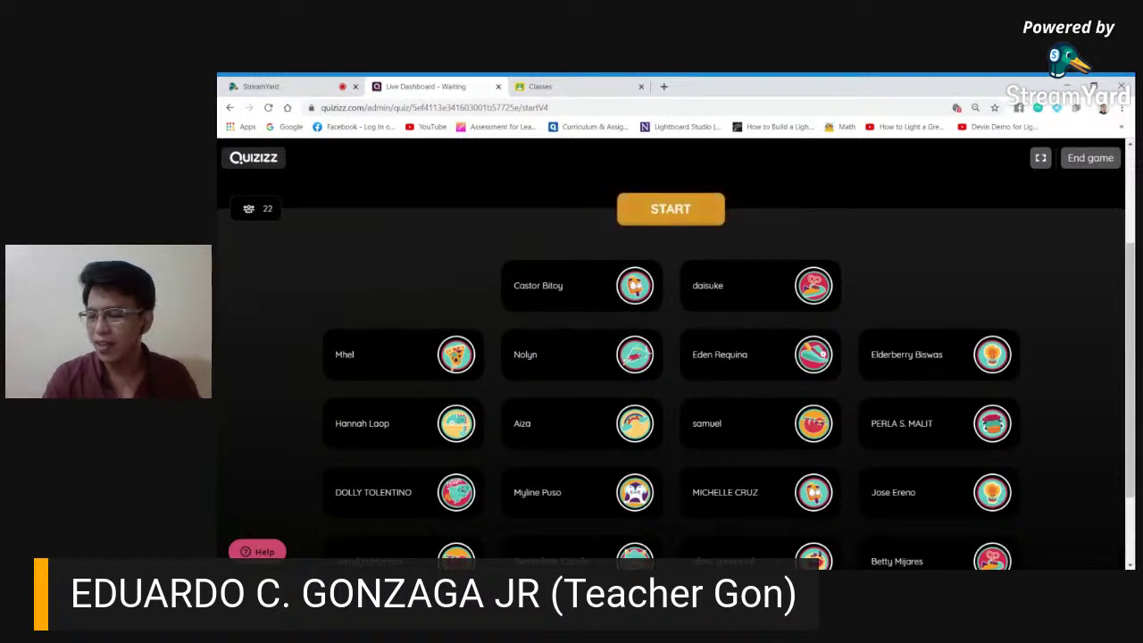
left_click(670, 214)
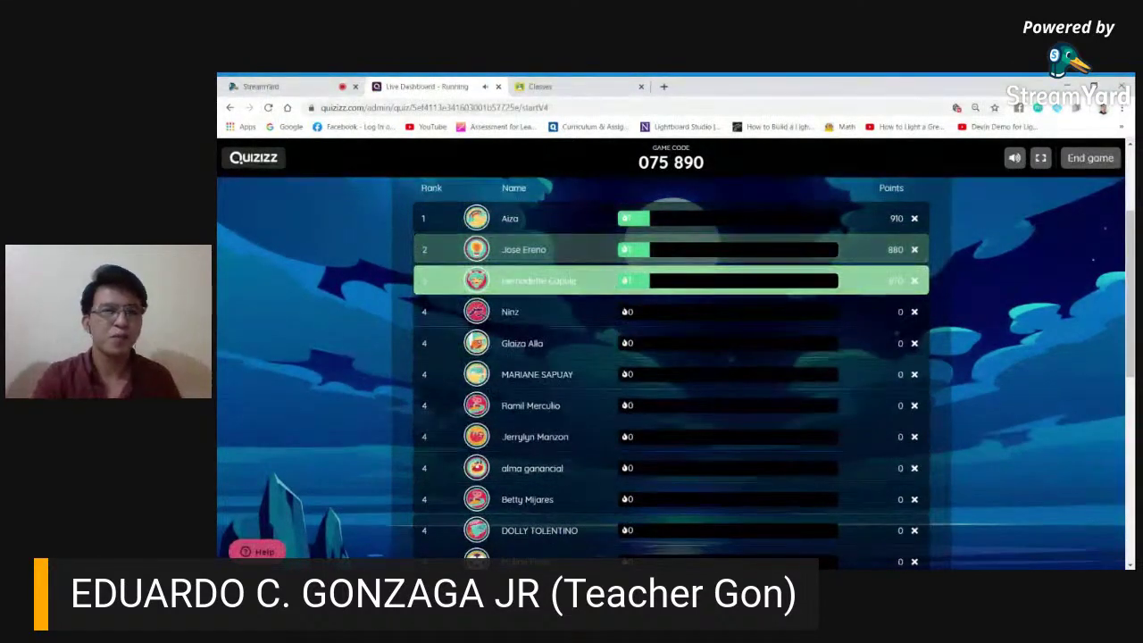
Switch to StreamYard, remove the presenter's camera from the stream, and return to the running Quizizz leaderboard
key("ctrl+1")
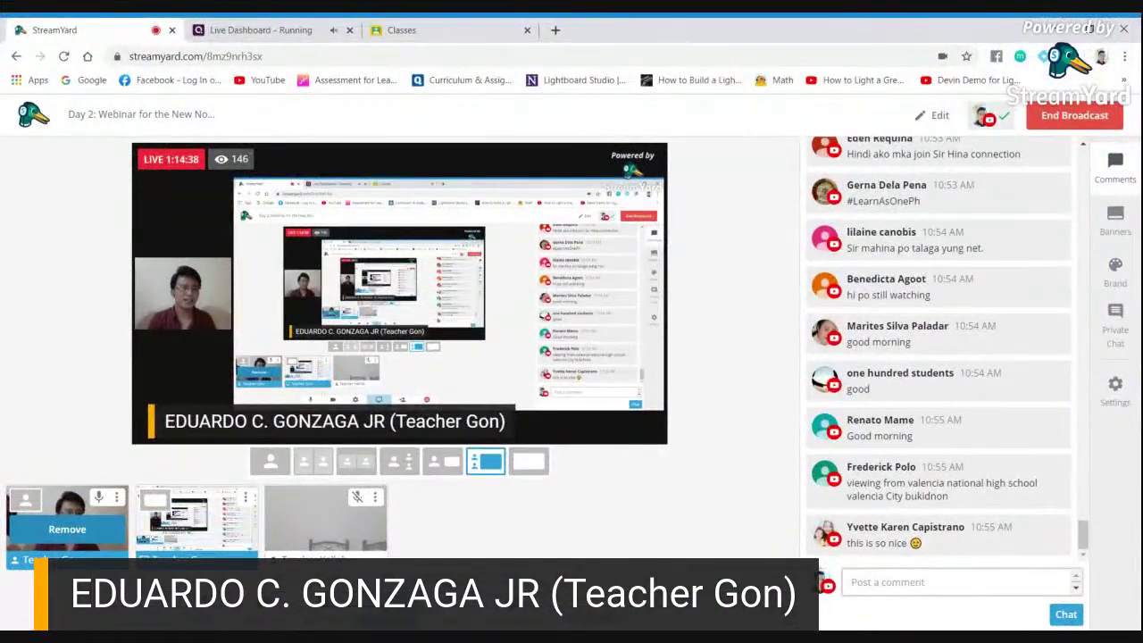
left_click(67, 529)
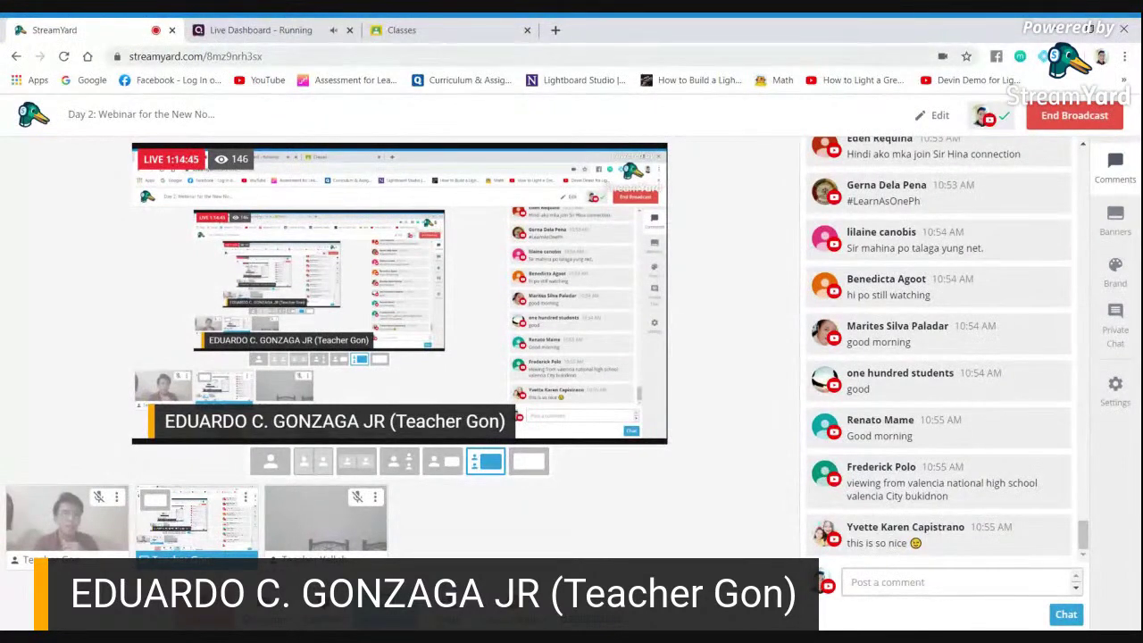
left_click(265, 36)
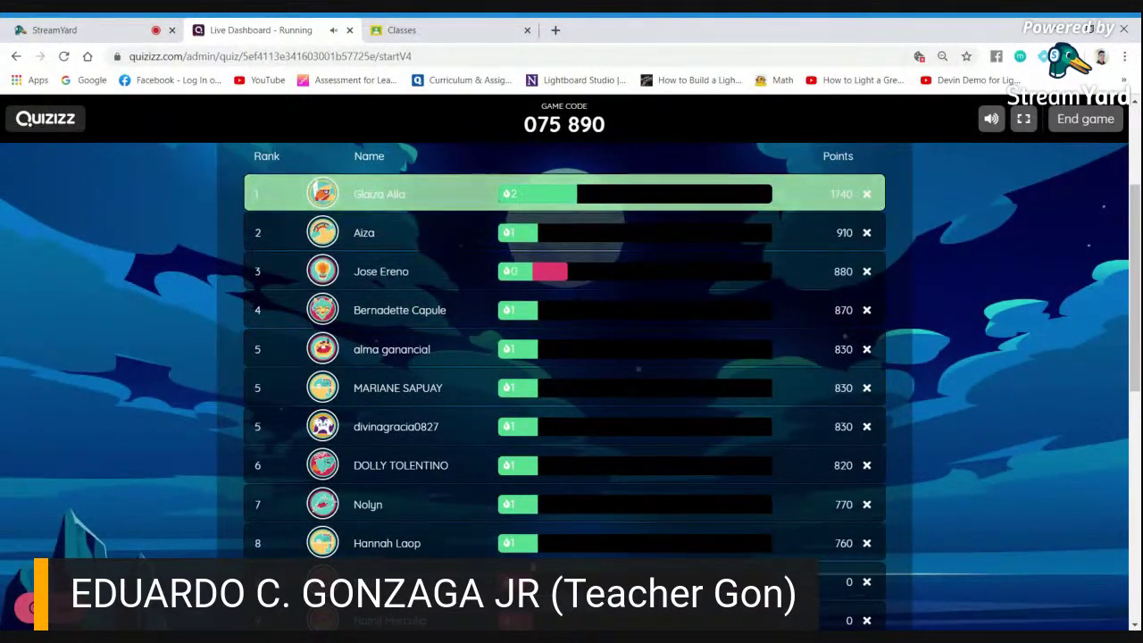
Unmute the presenter's microphone in StreamYard between checks of the running game's leaderboard in Quizizz
left_click(72, 27)
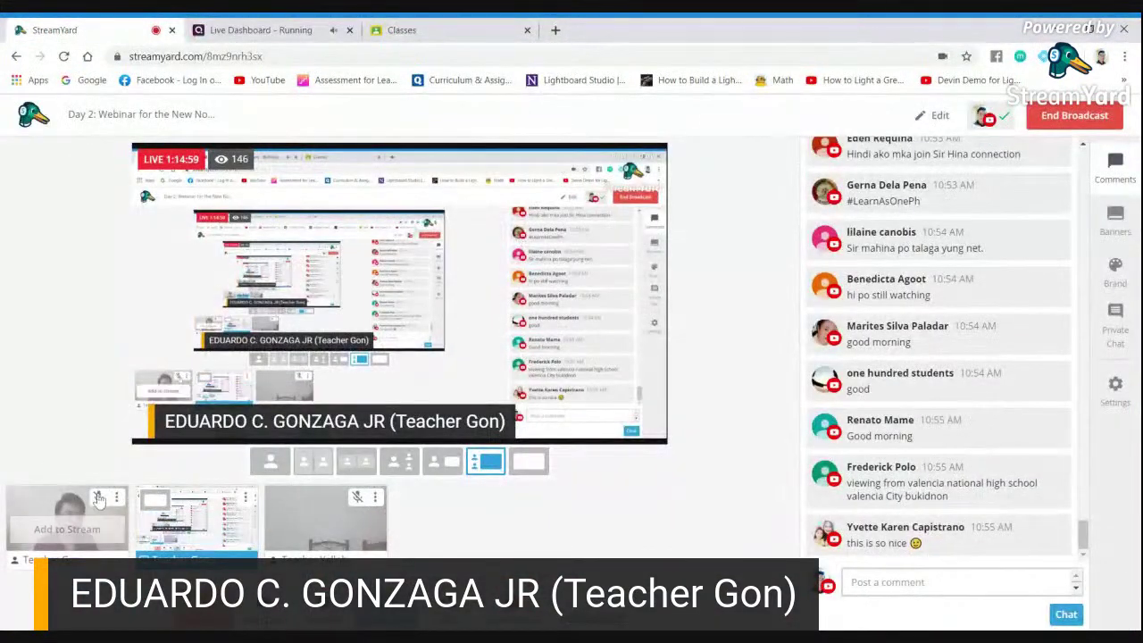
left_click(259, 29)
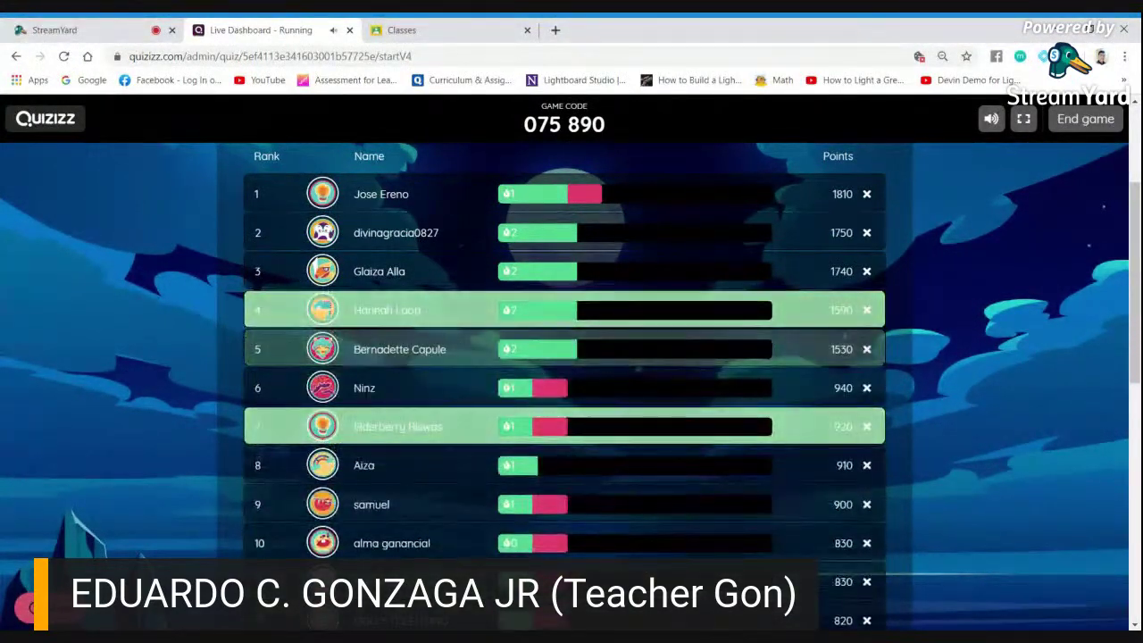
left_click(36, 32)
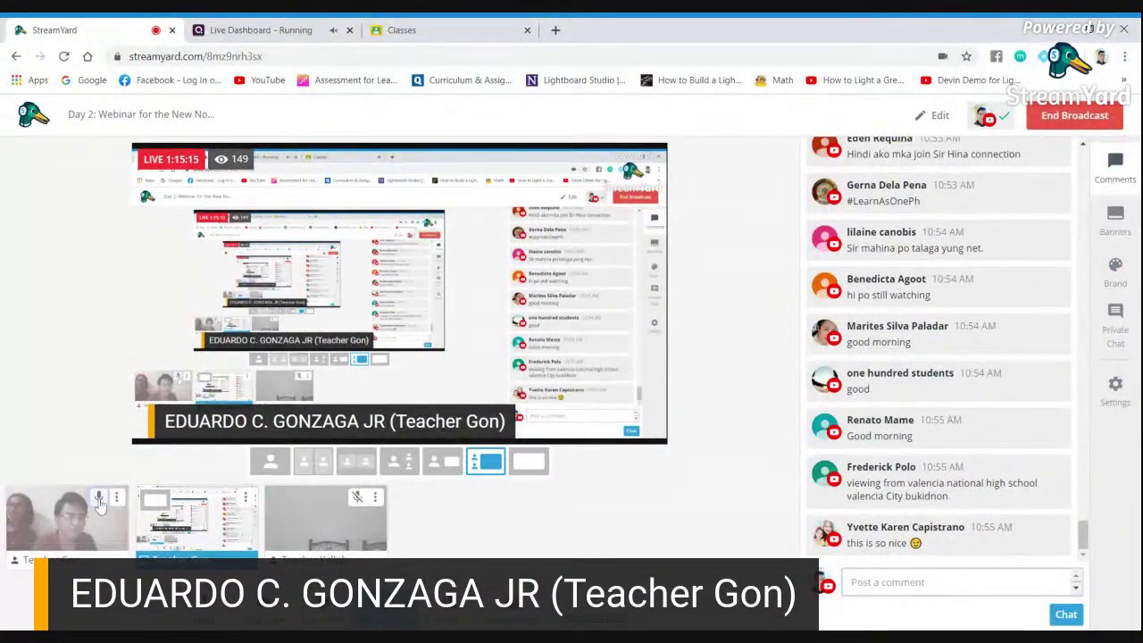
left_click(236, 31)
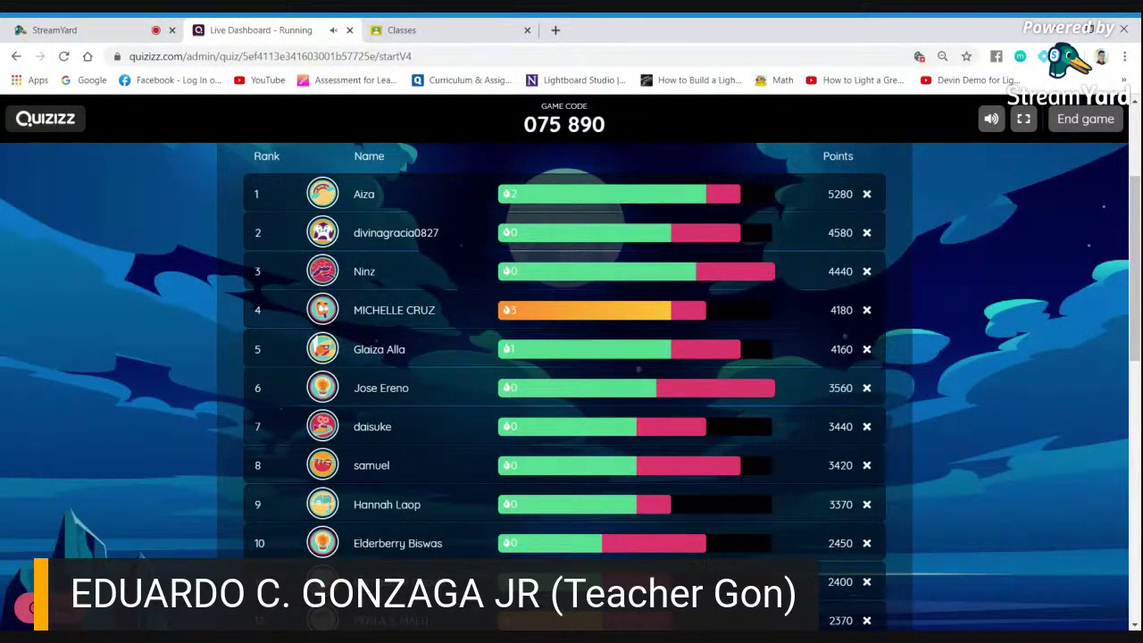
Put the presenter's camera back on the stream in StreamYard and return to the running Quizizz game
left_click(63, 36)
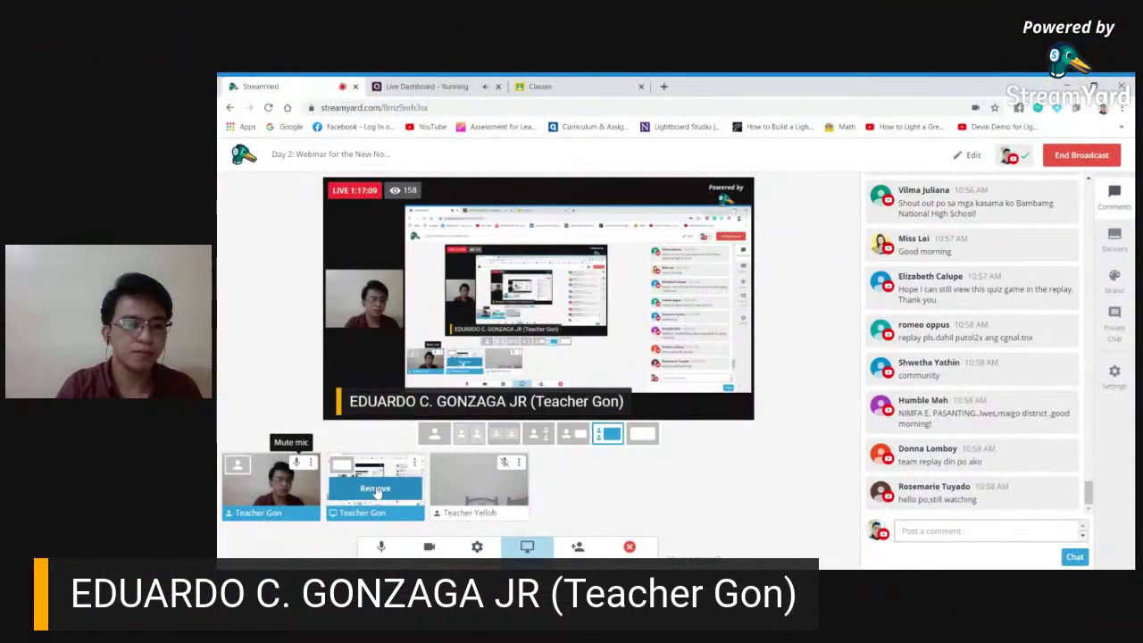
mouse_move(486, 485)
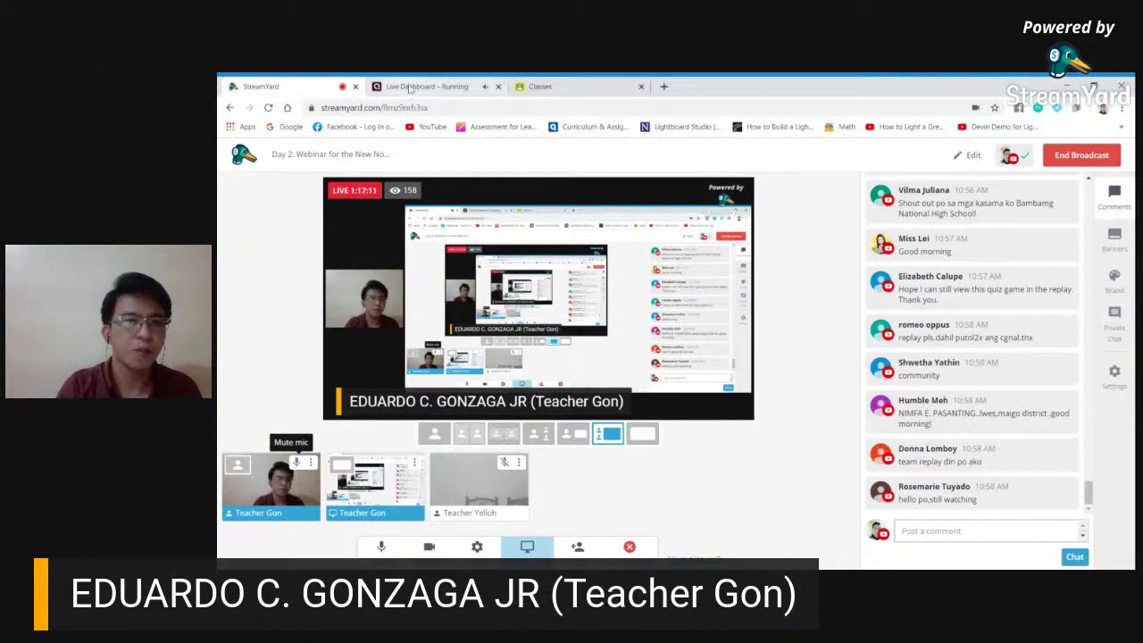
left_click(409, 88)
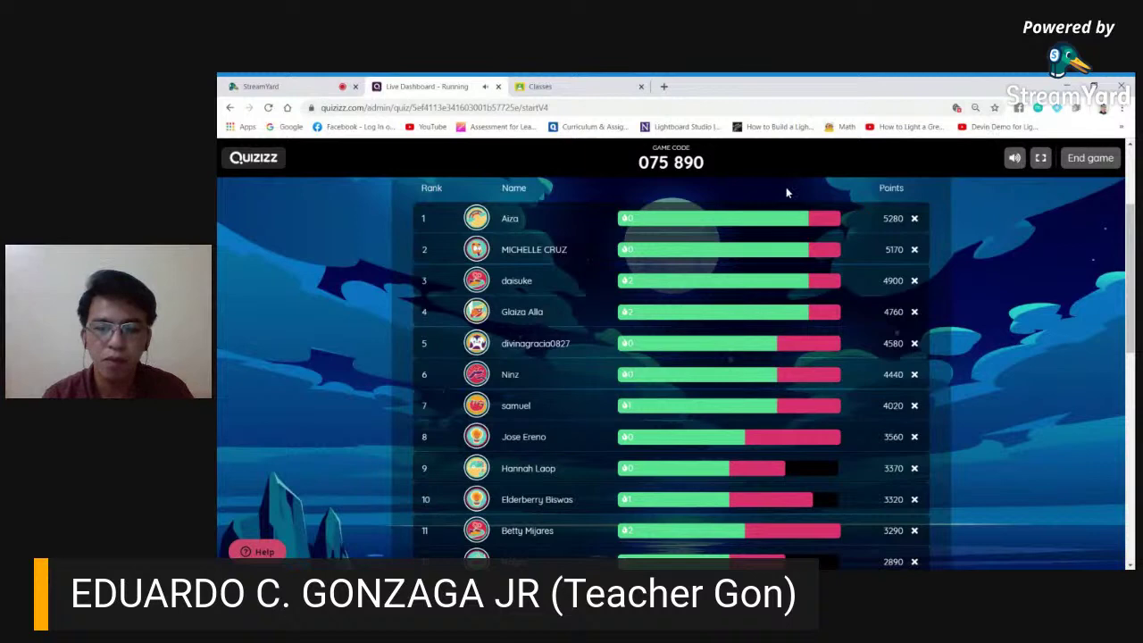
Examine the live leaderboard's rankings and class accuracy, with a brief check of the StreamYard comments
scroll(810, 407, "down", 3)
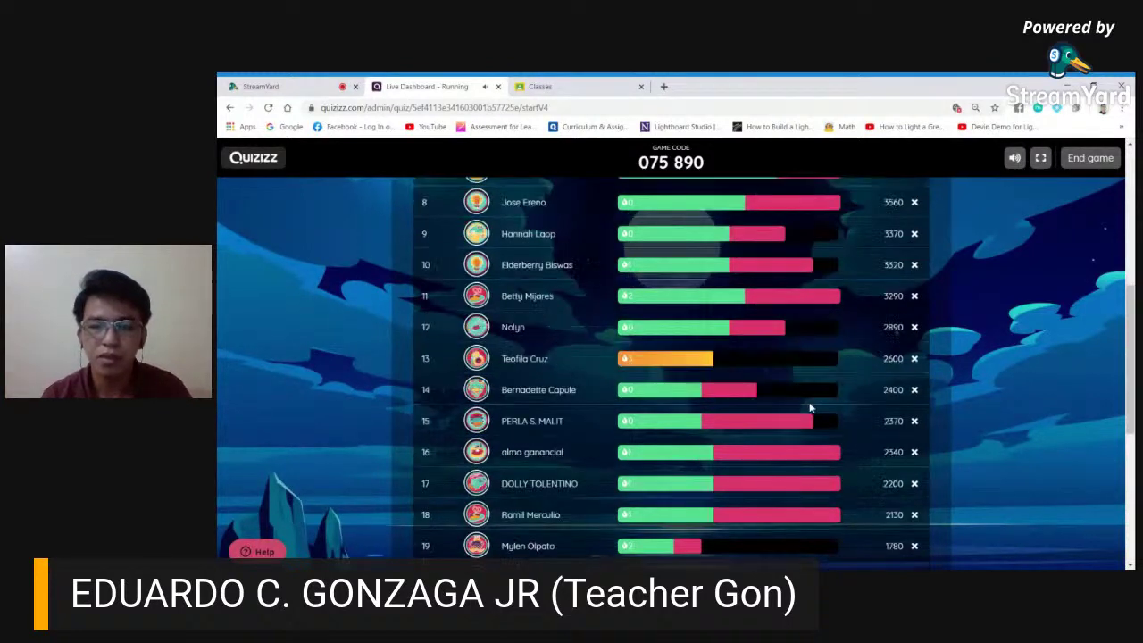
scroll(810, 407, "up", 5)
scroll(669, 357, "down", 1)
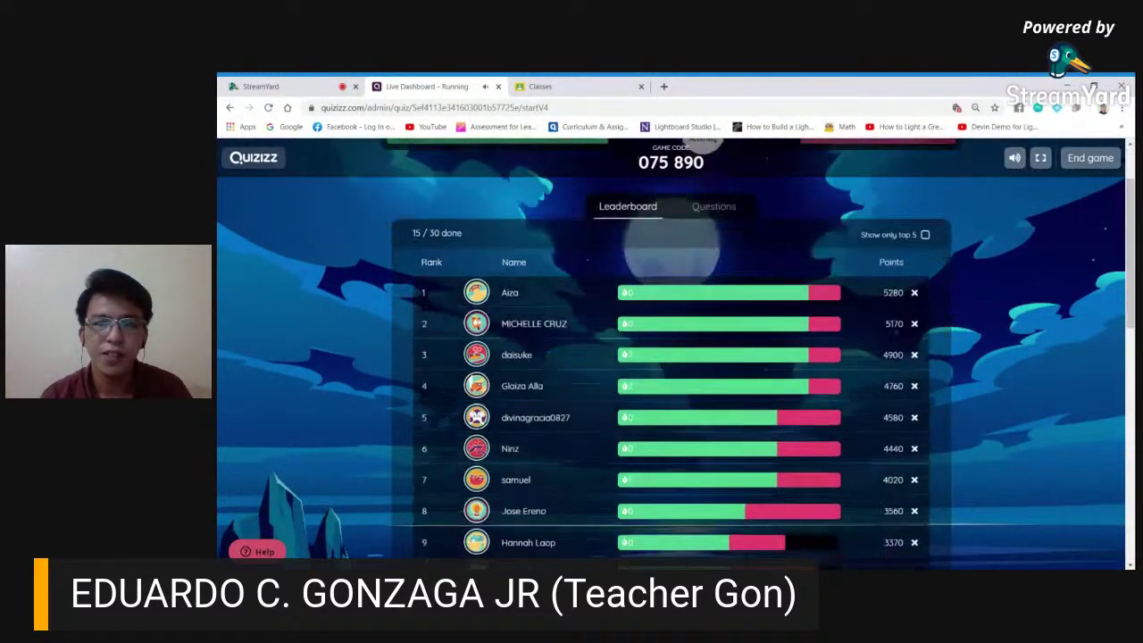
scroll(669, 358, "up", 1)
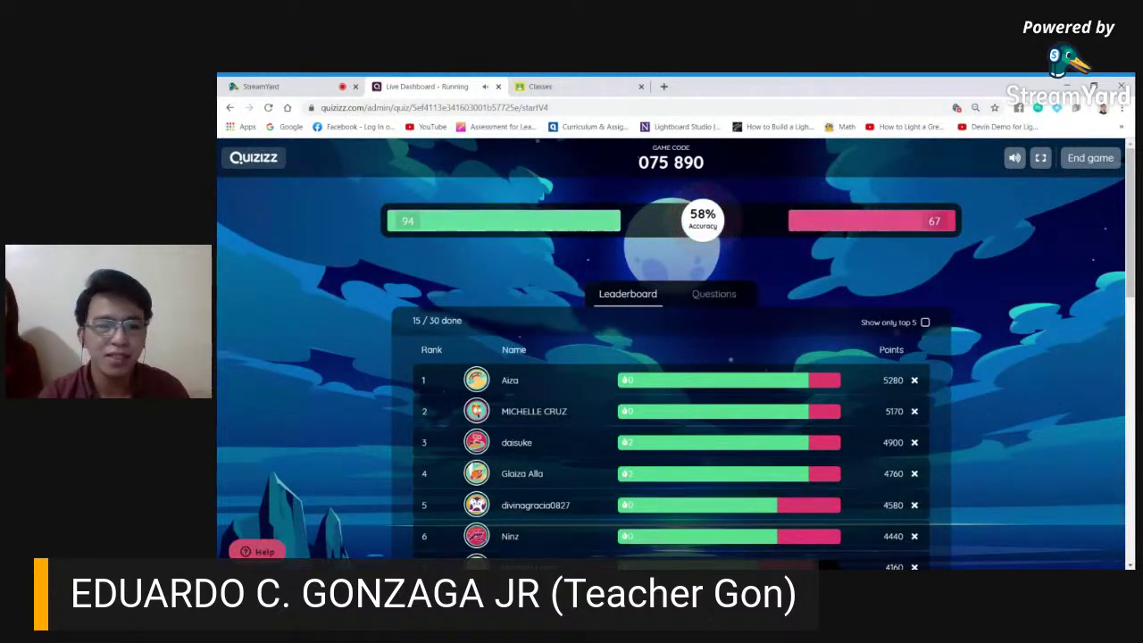
left_click(316, 85)
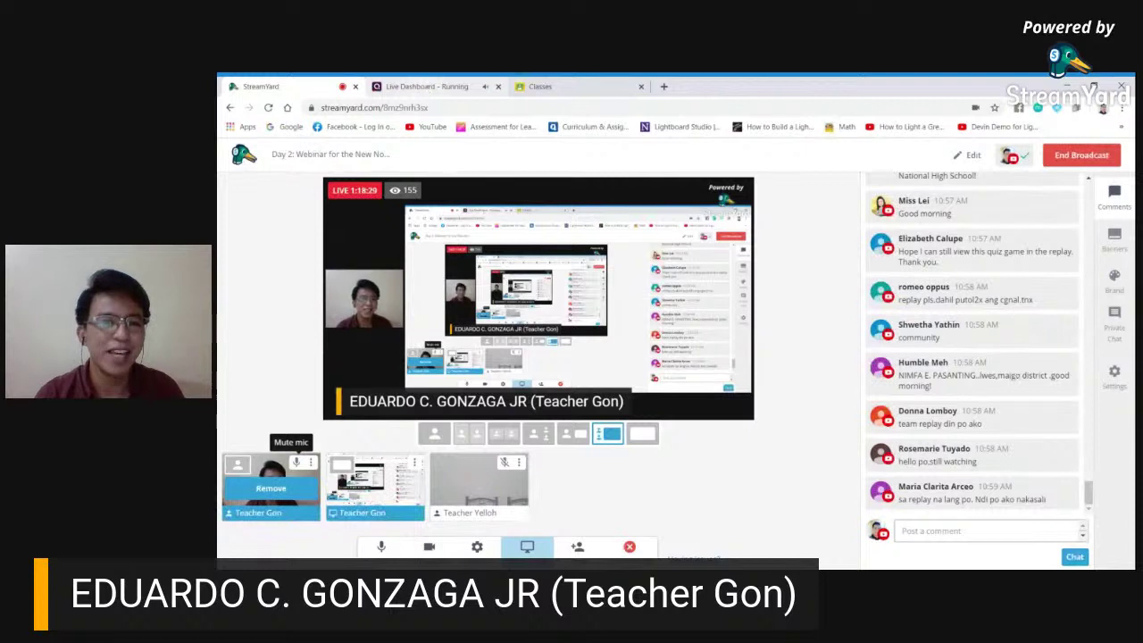
left_click(426, 88)
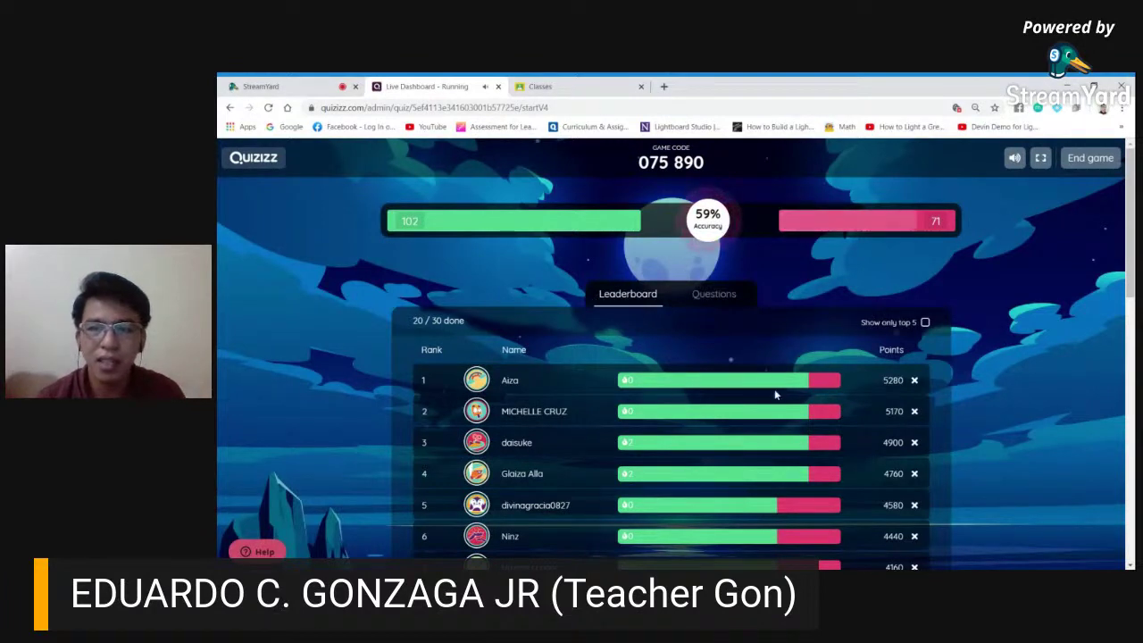
Limit the leaderboard to the top 5 players and end the live game
scroll(774, 388, "down", 1)
scroll(774, 391, "down", 5)
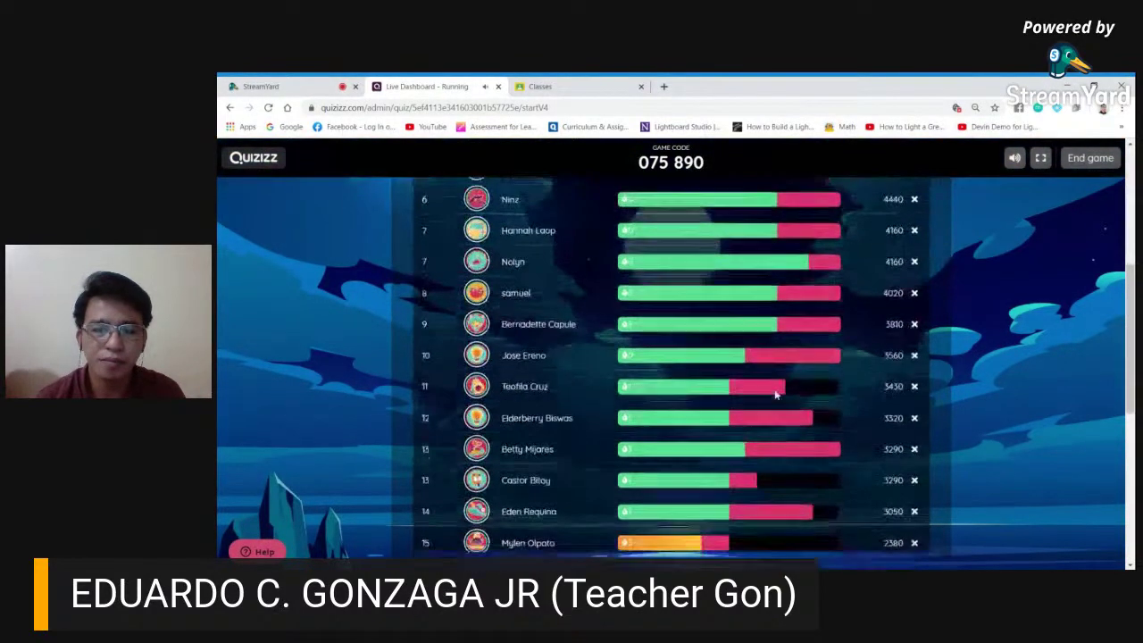
scroll(774, 391, "up", 5)
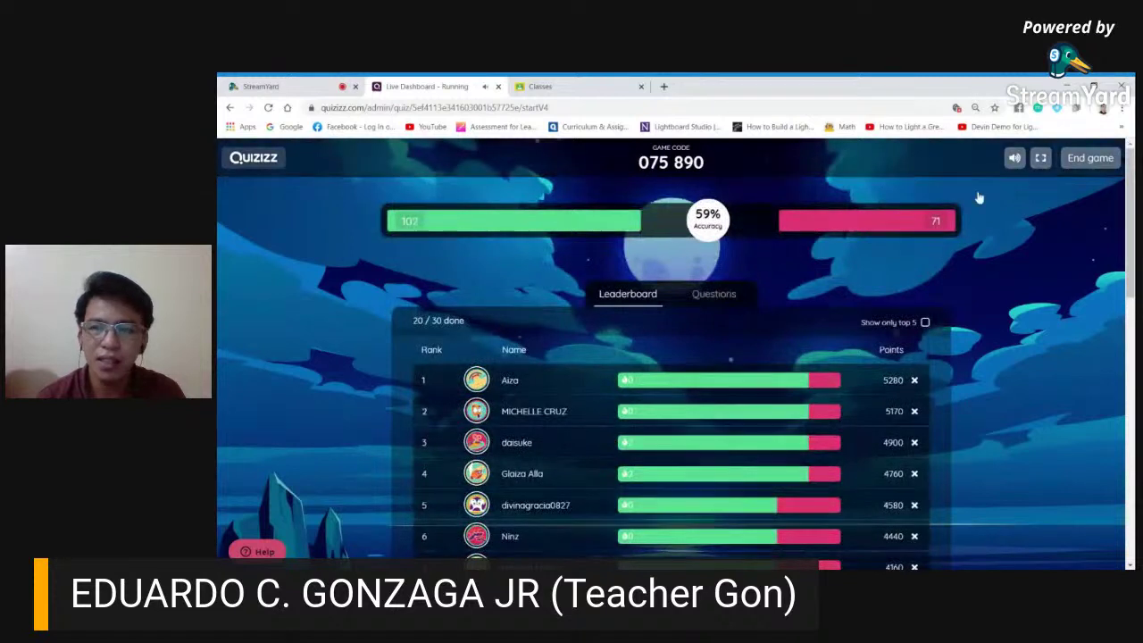
left_click(925, 322)
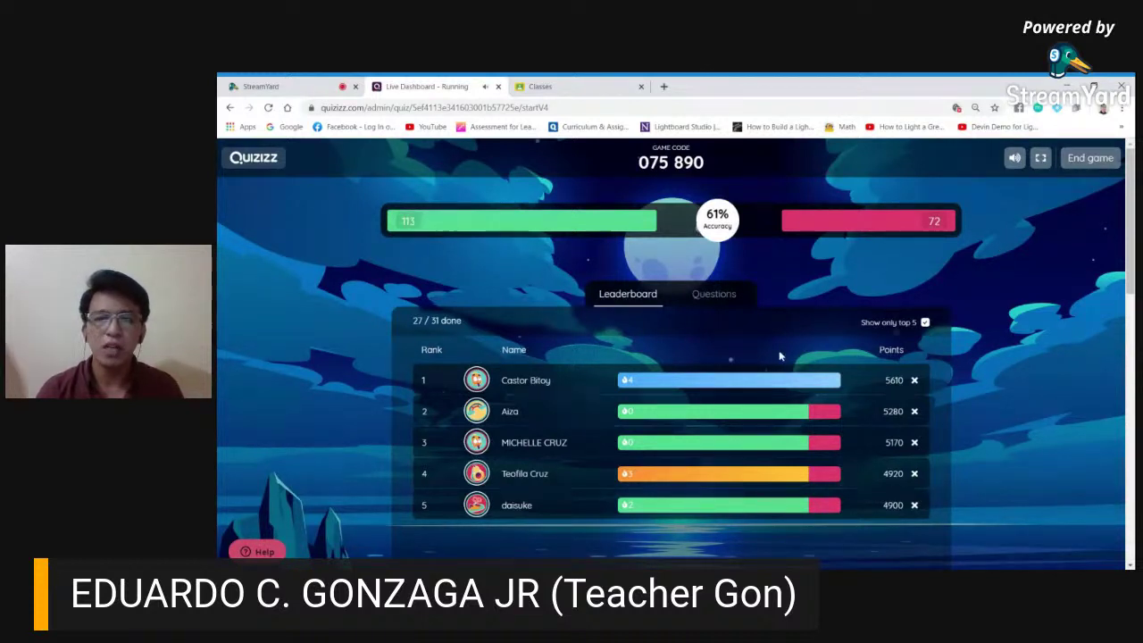
left_click(1078, 159)
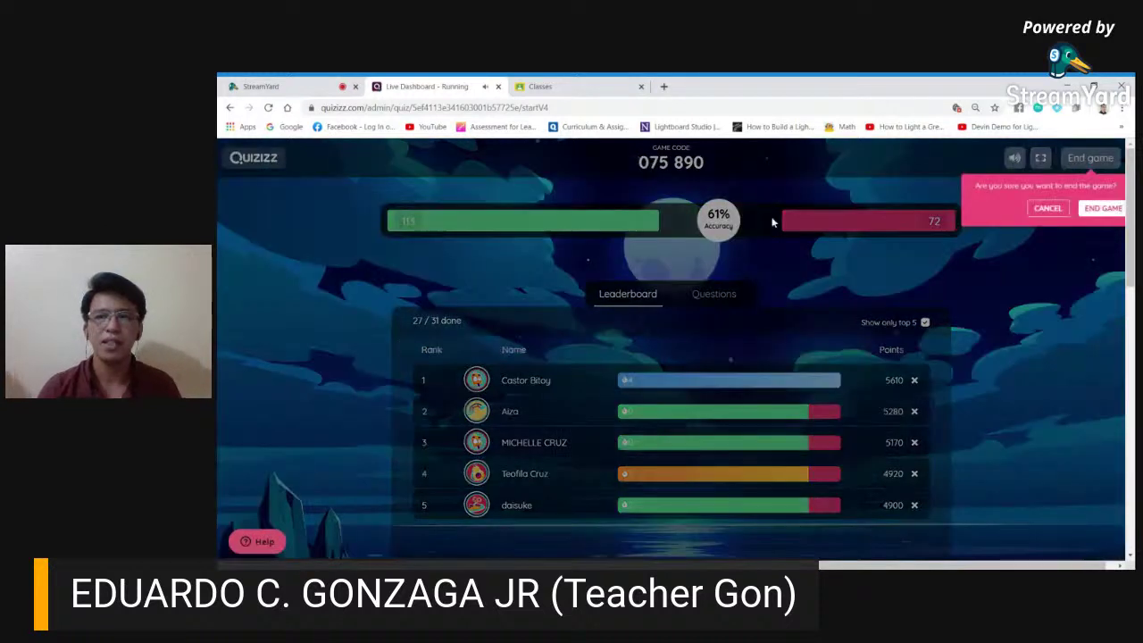
left_click(1101, 208)
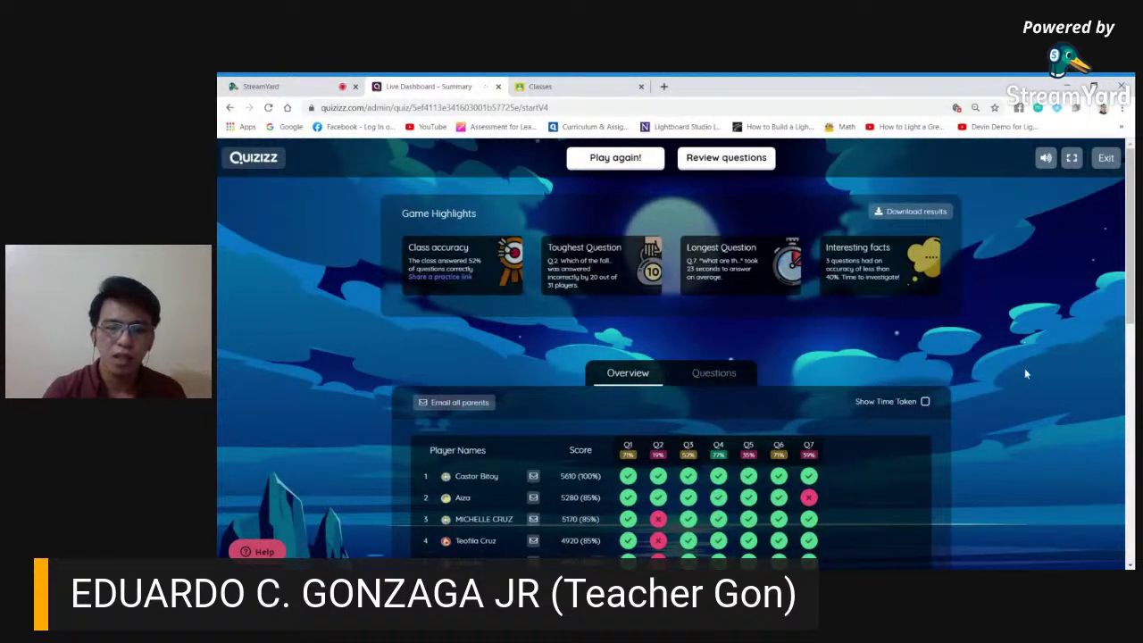
Review the game summary's player scores and per-question accuracy, and exit to the Quizizz main page
scroll(1024, 367, "down", 3)
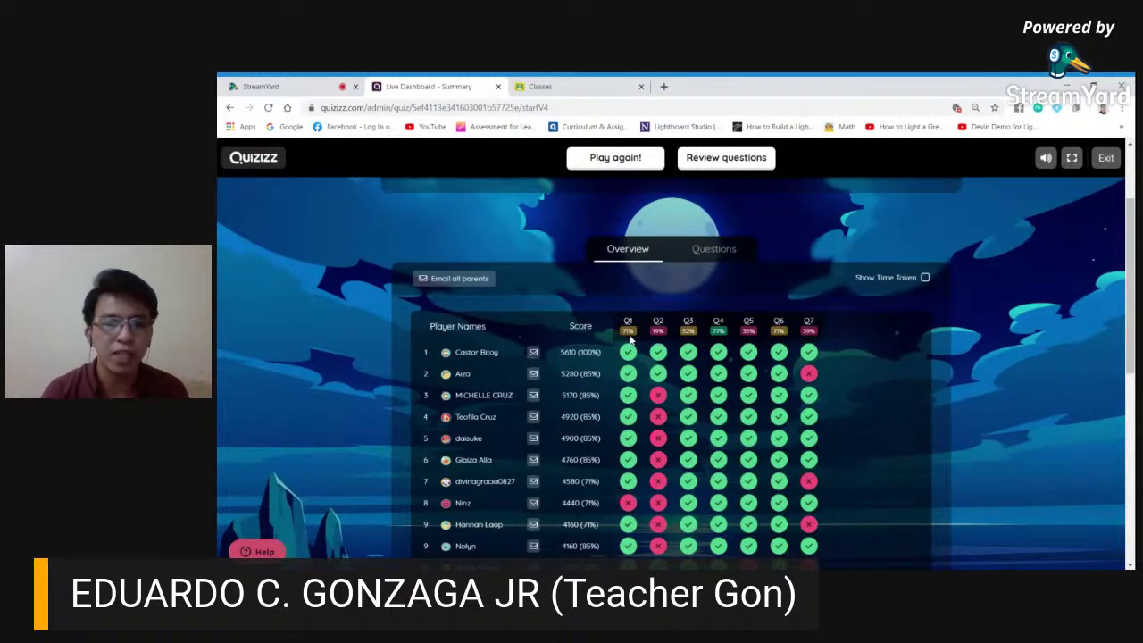
scroll(630, 338, "up", 3, "ctrl")
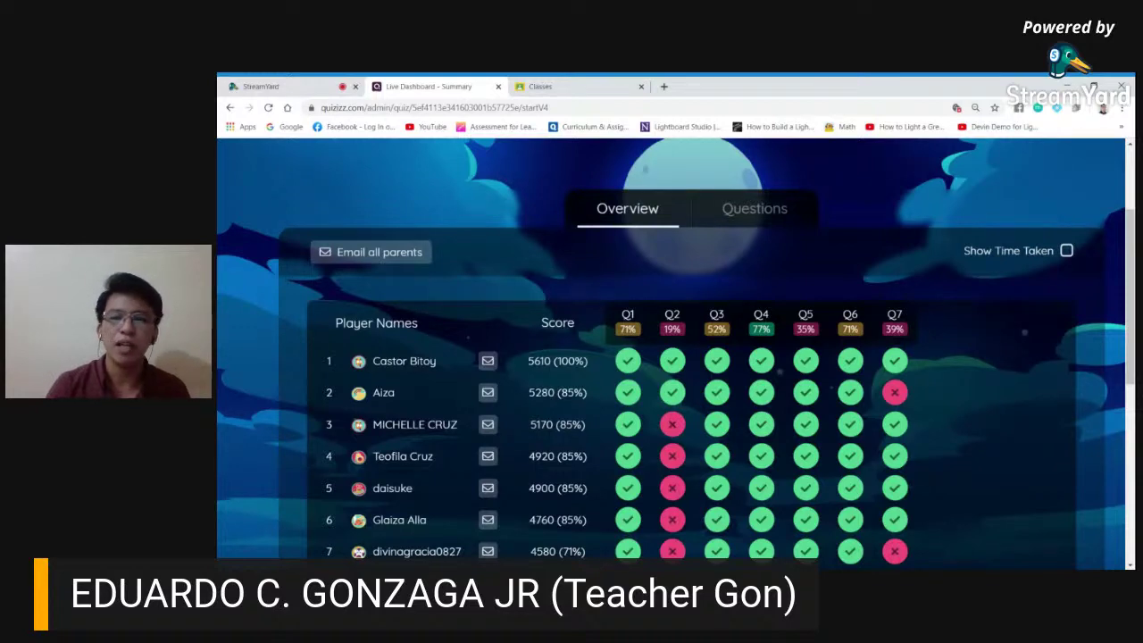
key("ctrl+minus")
key("ctrl+minus")
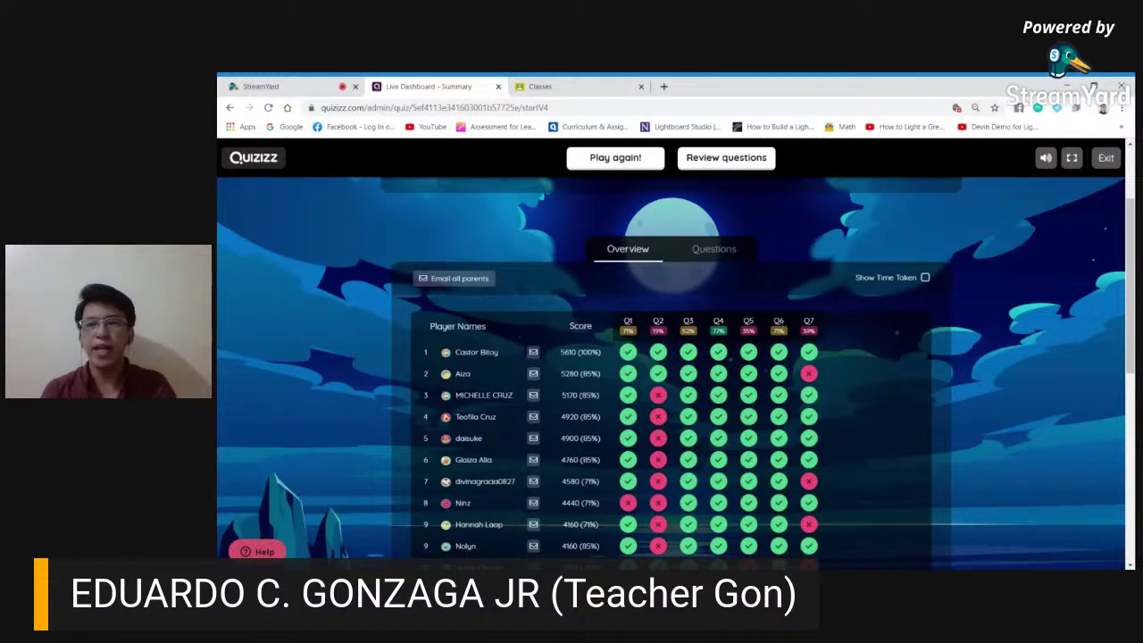
left_click(1105, 157)
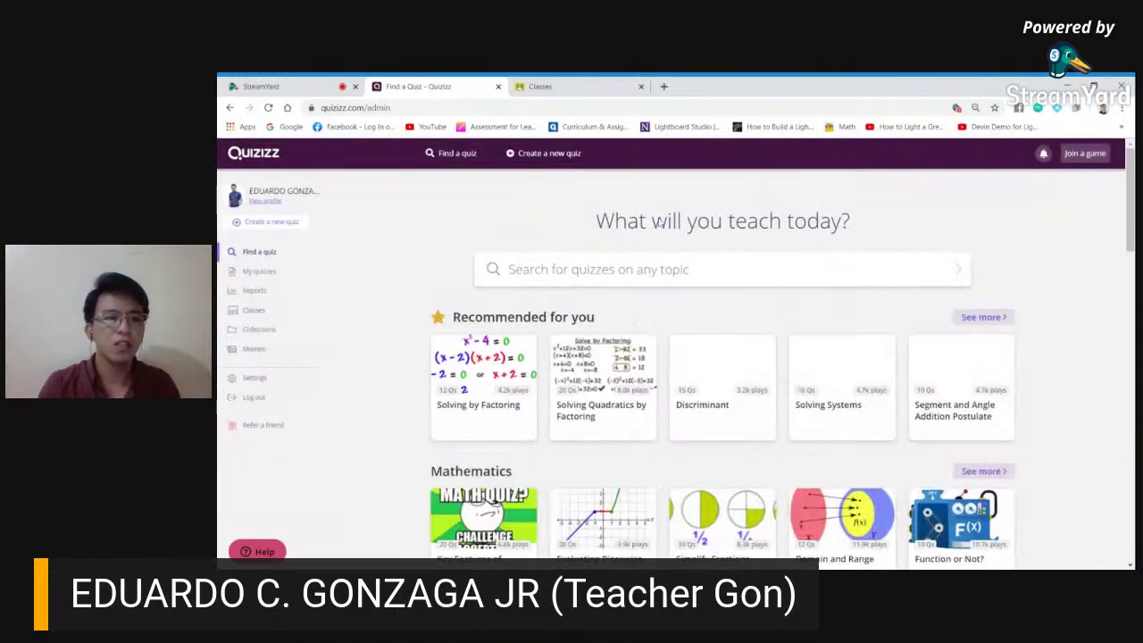
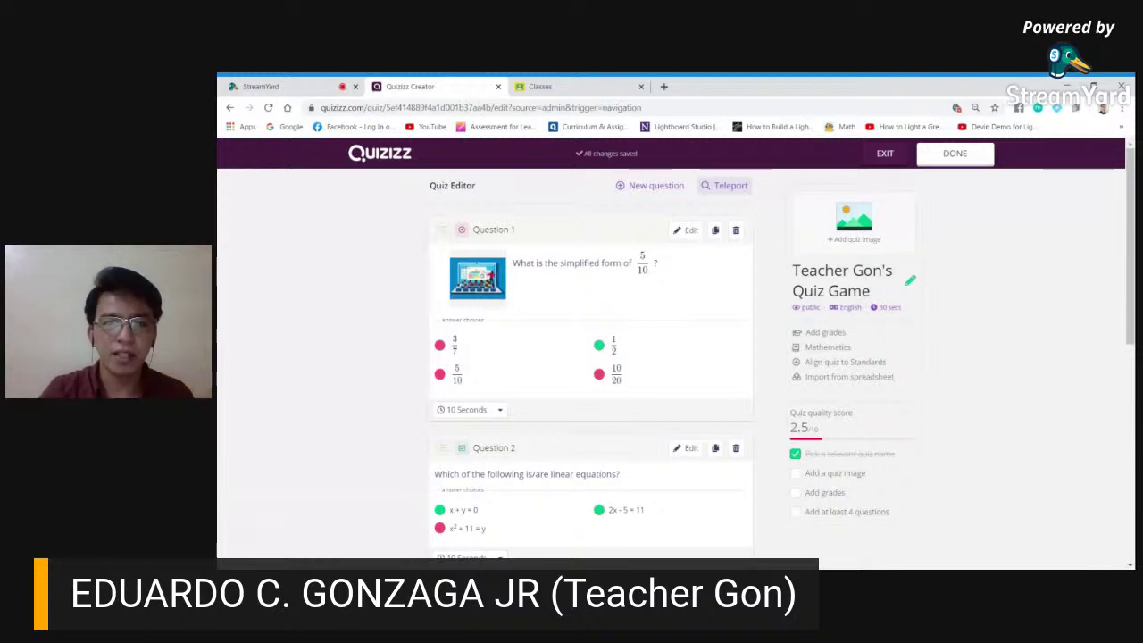
left_click(723, 187)
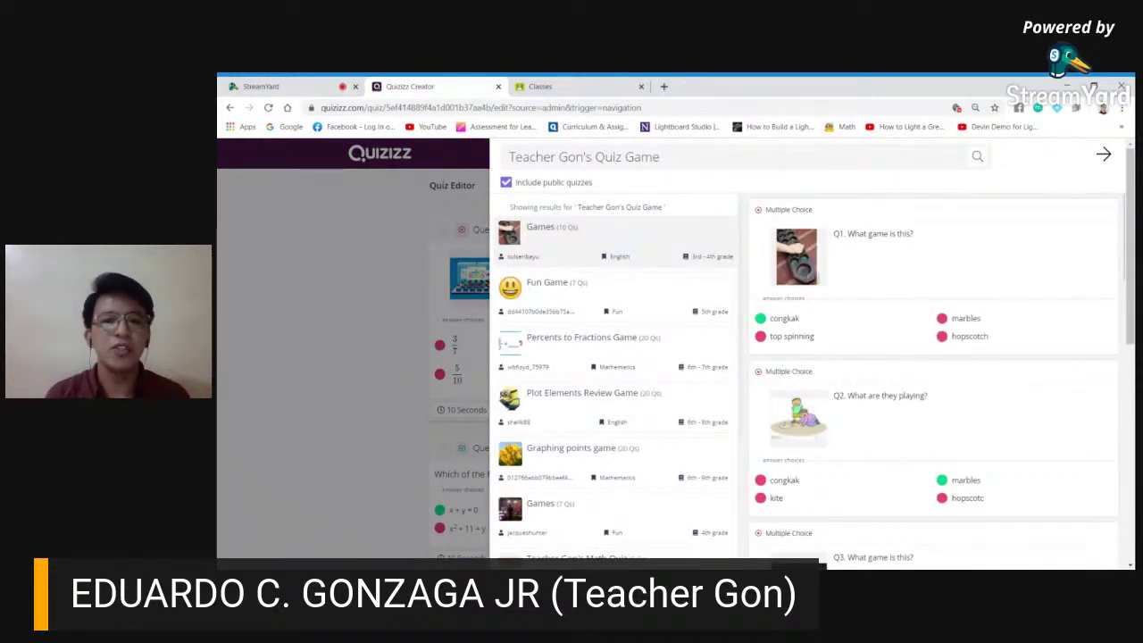
left_click(714, 156)
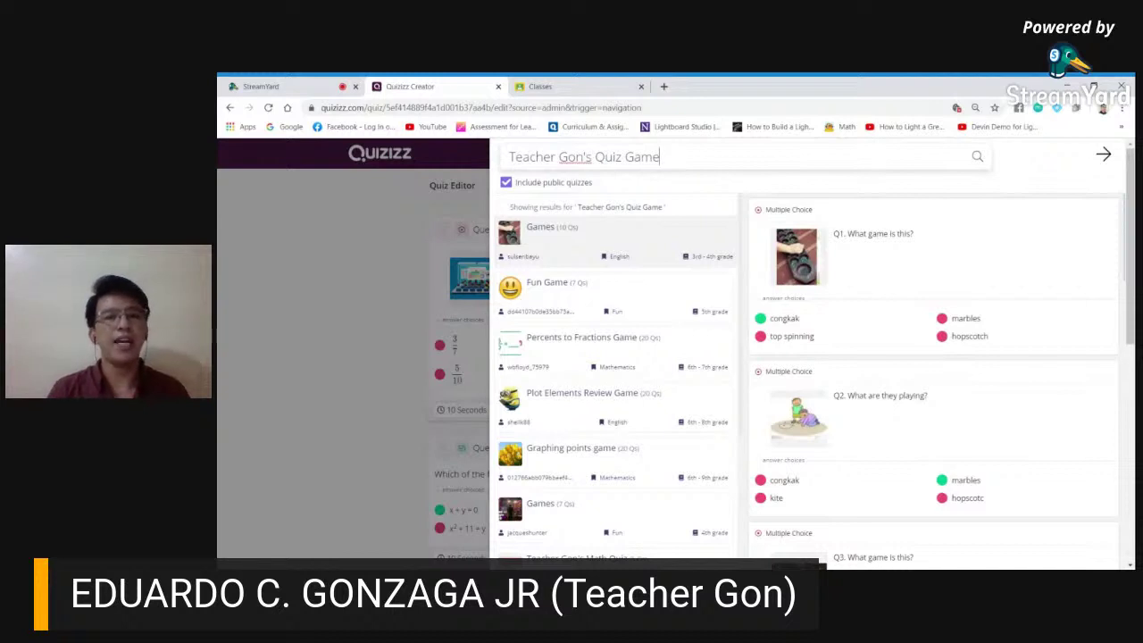
key("ctrl+shift+Left")
key("ctrl+shift+Left")
key("ctrl+shift+Left")
key("ctrl+shift+Left")
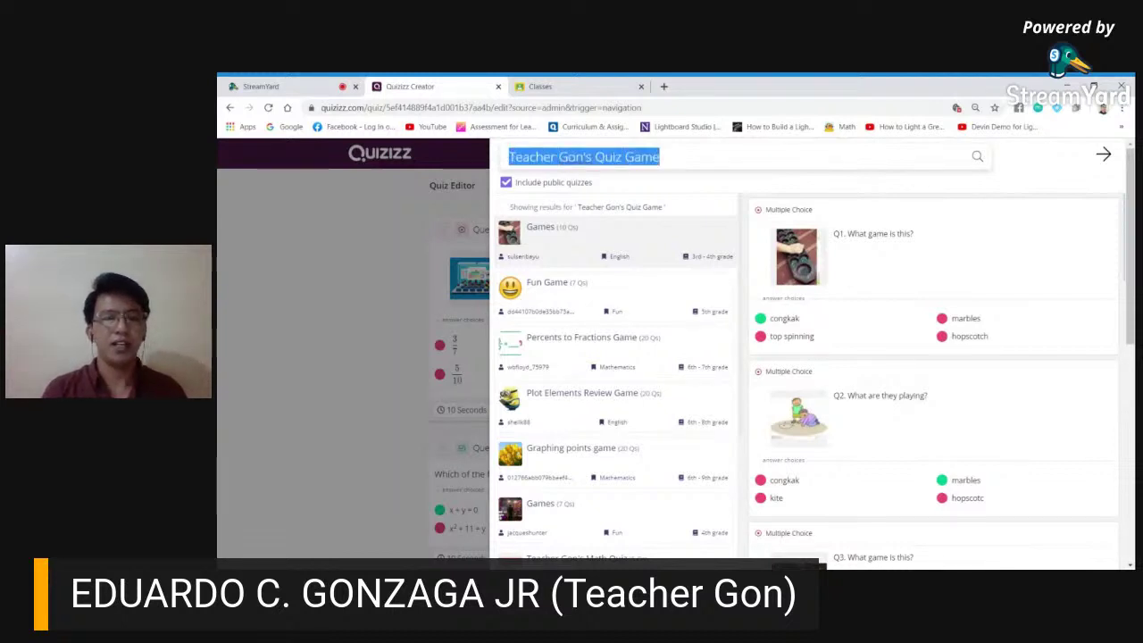
left_click(1103, 156)
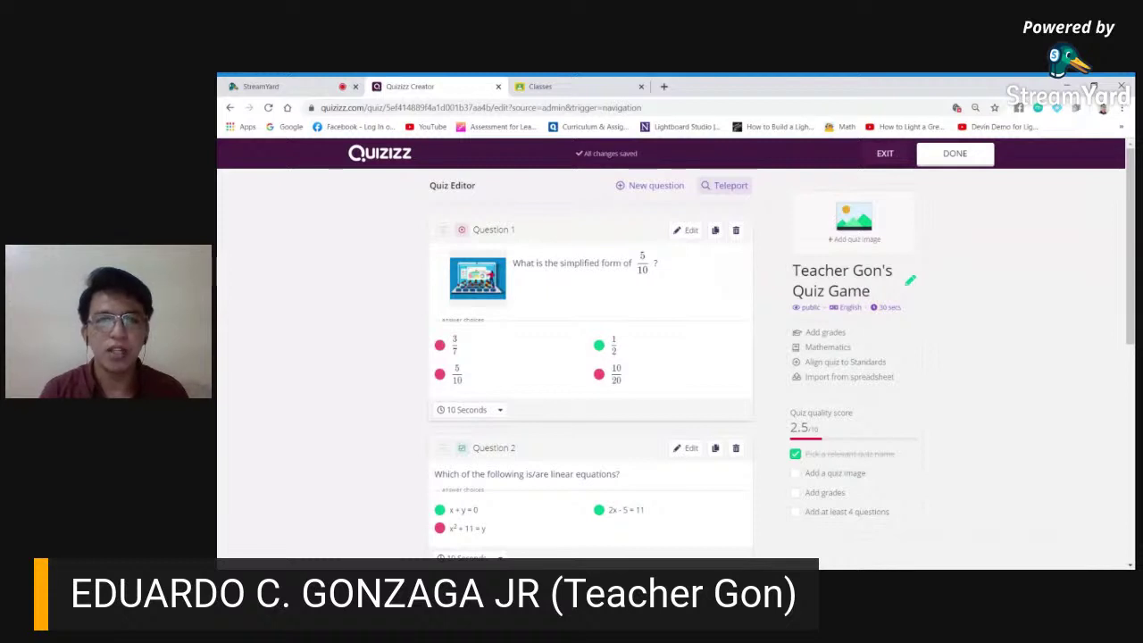
left_click(733, 188)
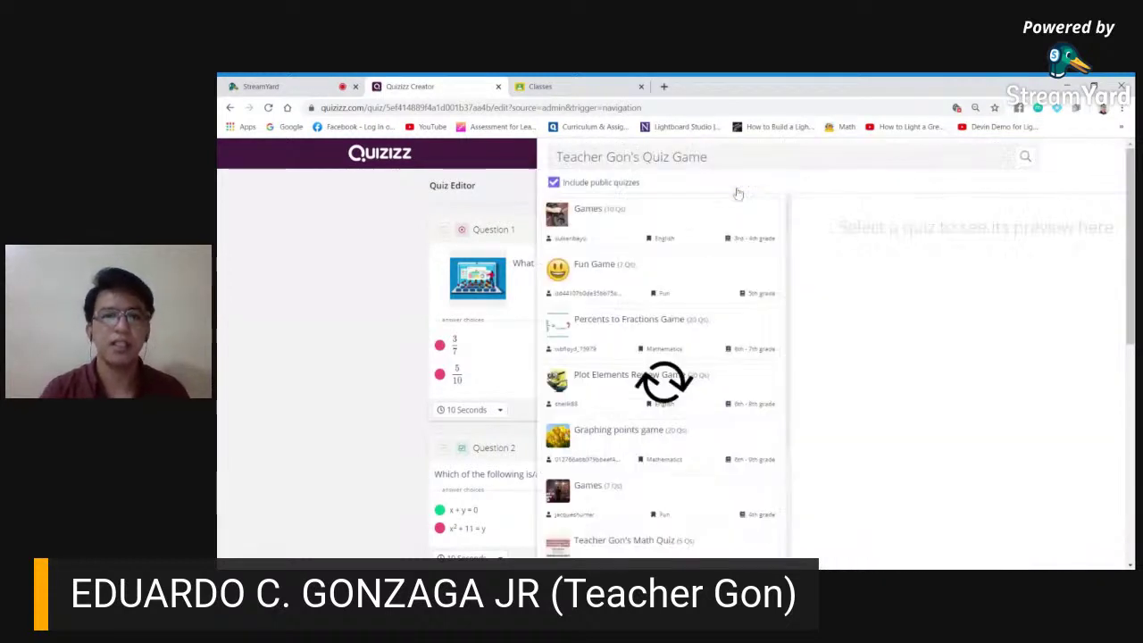
left_click_drag(661, 157, 507, 157)
left_click(477, 168)
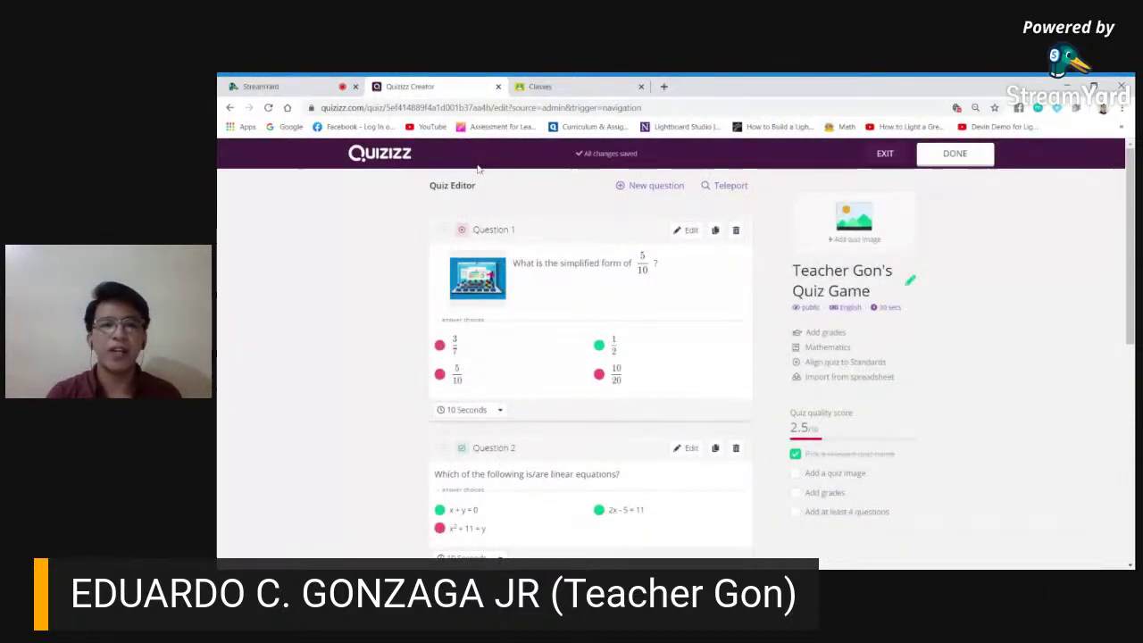
Search the existing public quizzes with Teleport for "adding integers"
left_click(717, 188)
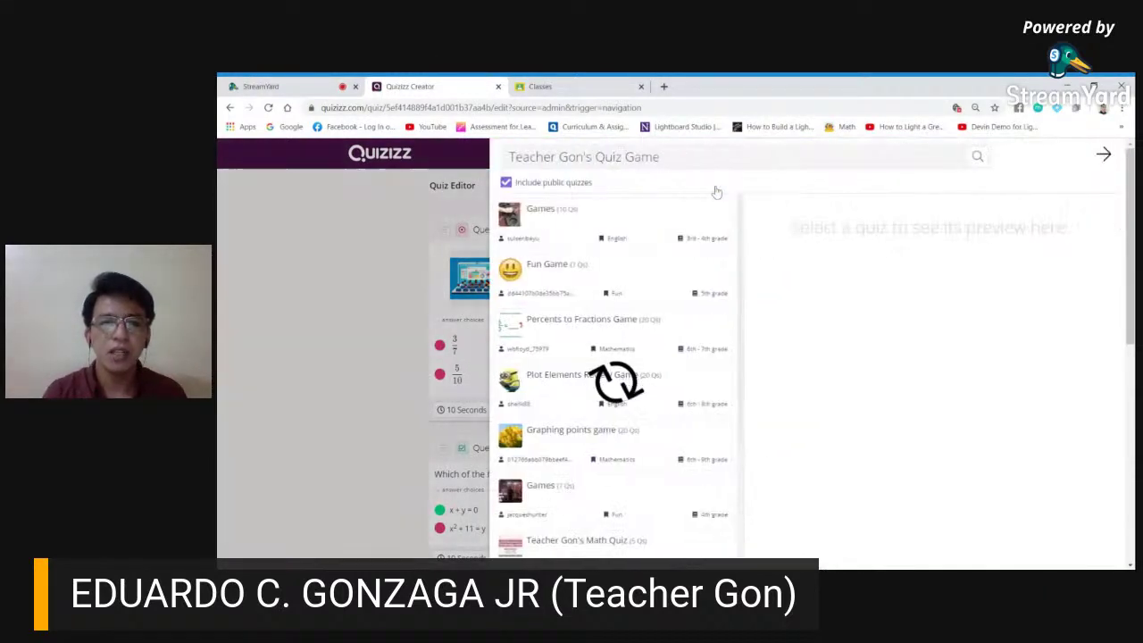
key("BackSpace")
key("BackSpace")
key("BackSpace")
key("BackSpace")
key("BackSpace")
key("BackSpace")
key("BackSpace")
key("BackSpace")
key("BackSpace")
key("BackSpace")
key("BackSpace")
key("BackSpace")
key("BackSpace")
key("BackSpace")
key("BackSpace")
key("BackSpace")
key("BackSpace")
key("BackSpace")
key("BackSpace")
key("BackSpace")
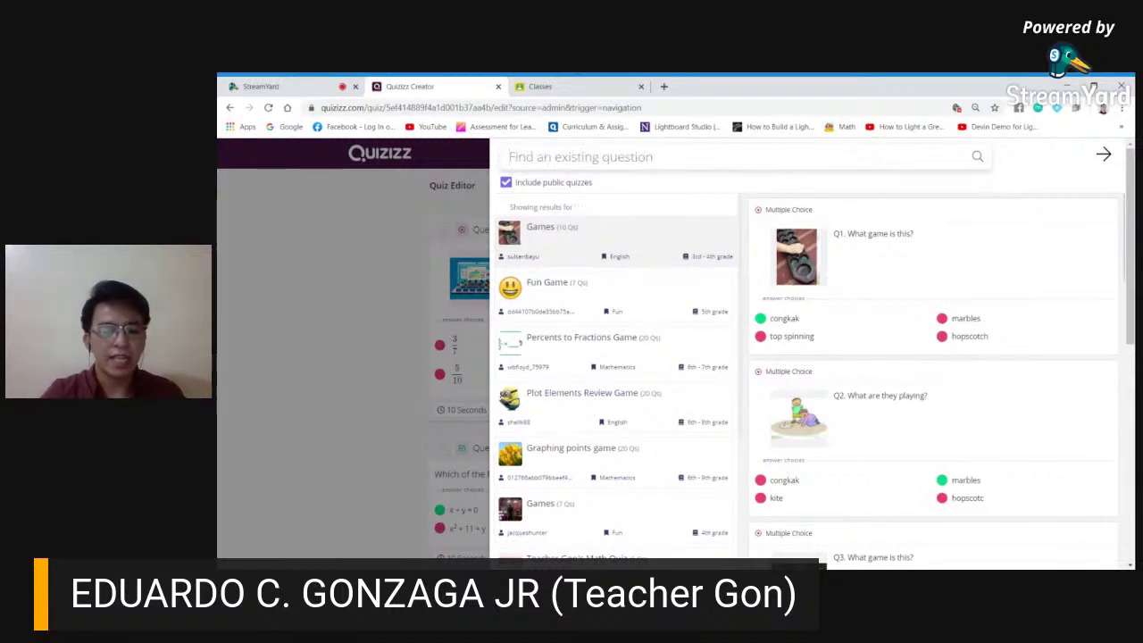
type("integer")
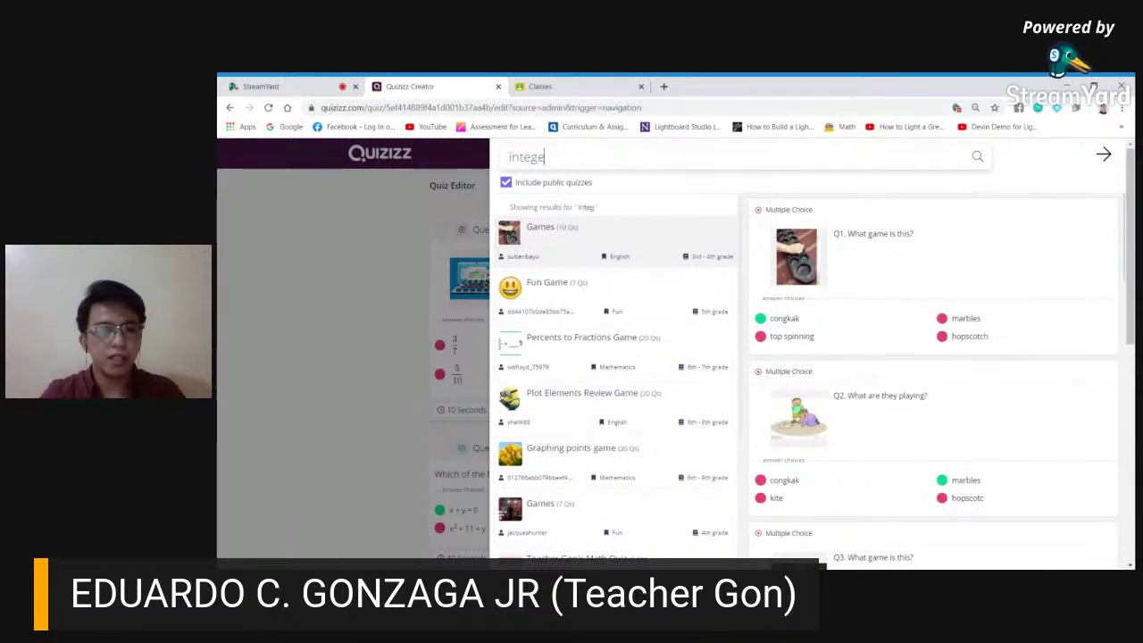
key("BackSpace")
key("BackSpace")
key("BackSpace")
key("BackSpace")
key("BackSpace")
key("BackSpace")
key("BackSpace")
type("adding integefs")
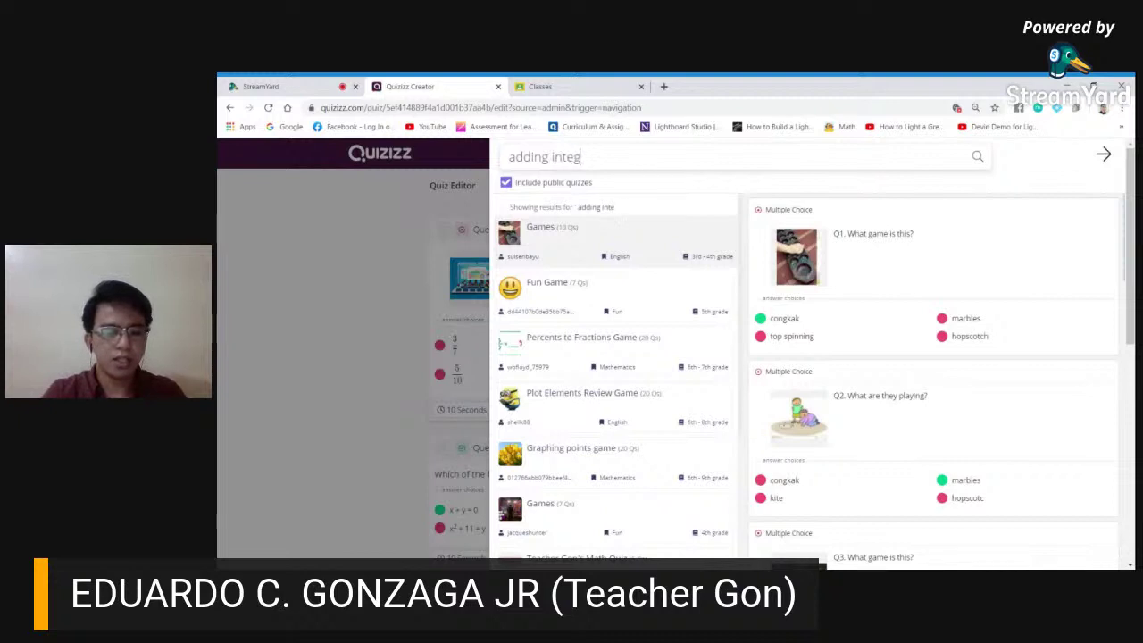
key("BackSpace")
key("BackSpace")
type("rs")
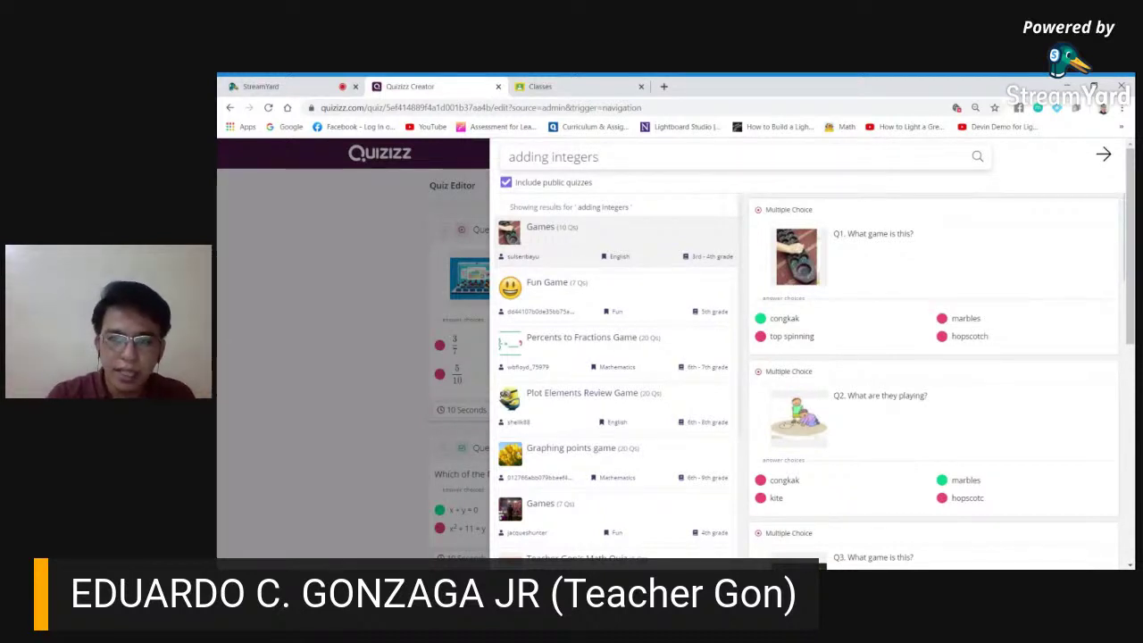
left_click(977, 158)
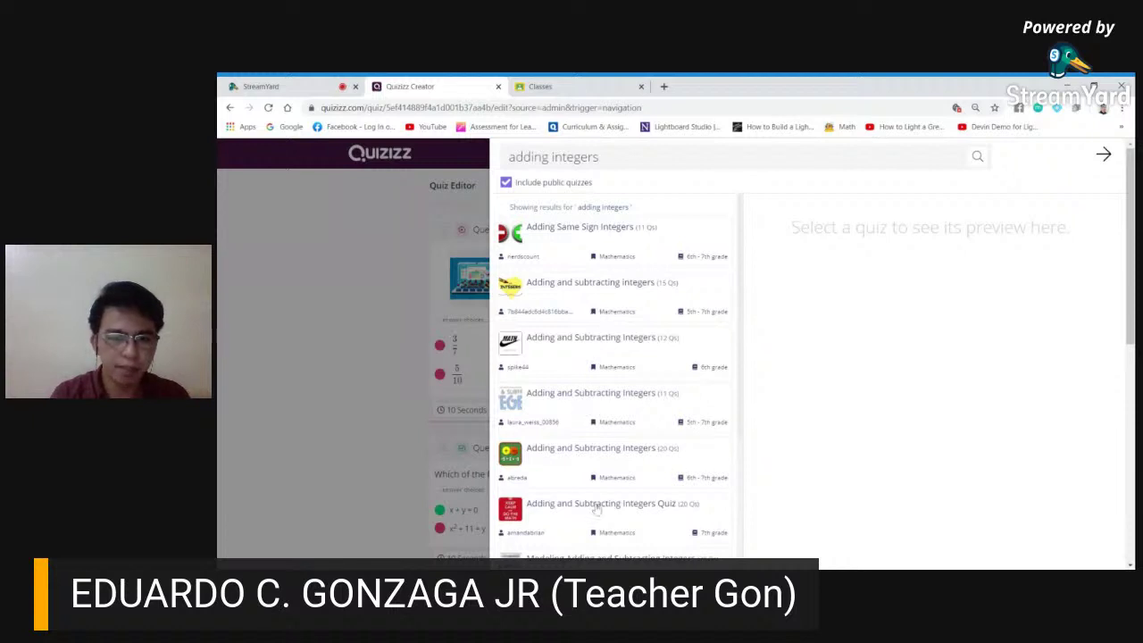
Preview the found quizzes and add -5 + (-2) and -1 + (-3) from "Adding Same Sign Integers", then return to the quiz editor
scroll(598, 510, "down", 1)
scroll(597, 509, "down", 6)
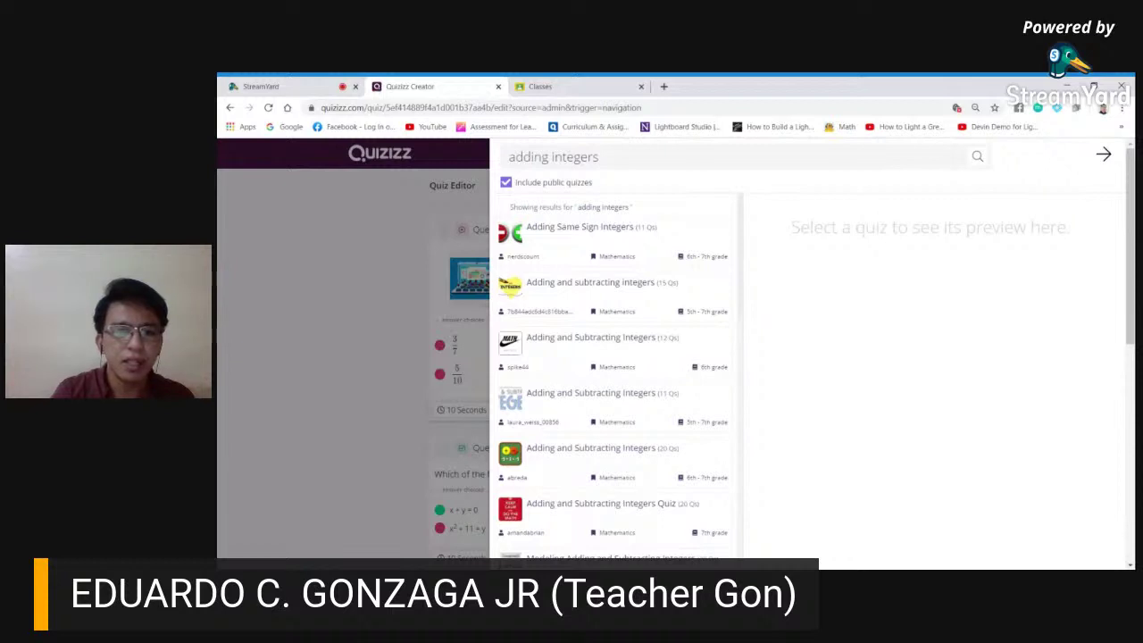
left_click(562, 251)
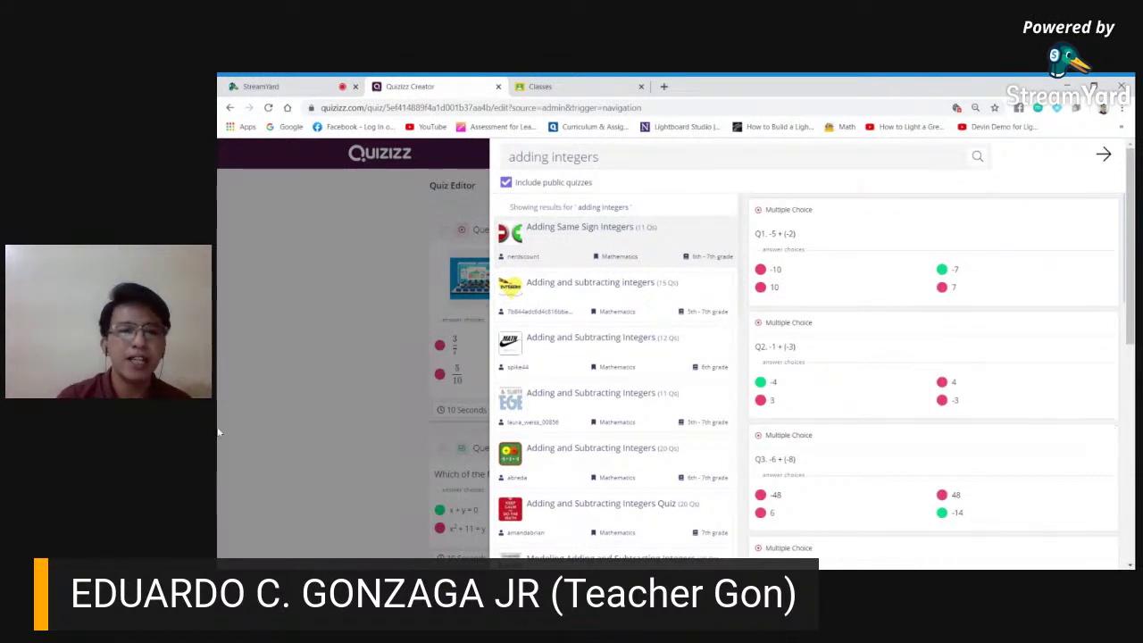
left_click(555, 294)
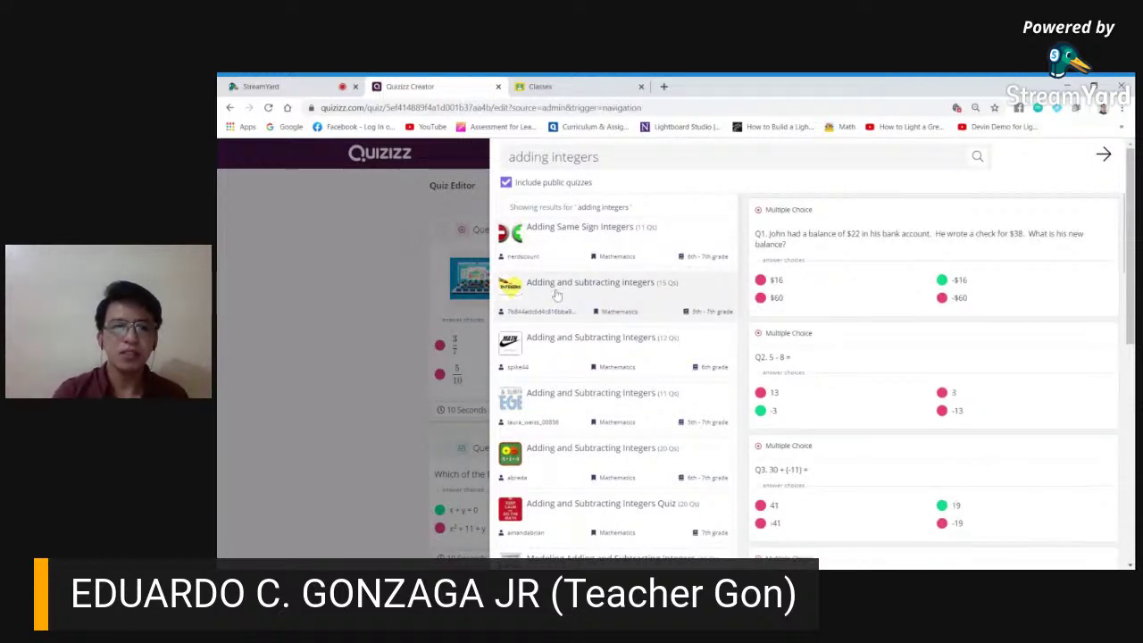
left_click(685, 247)
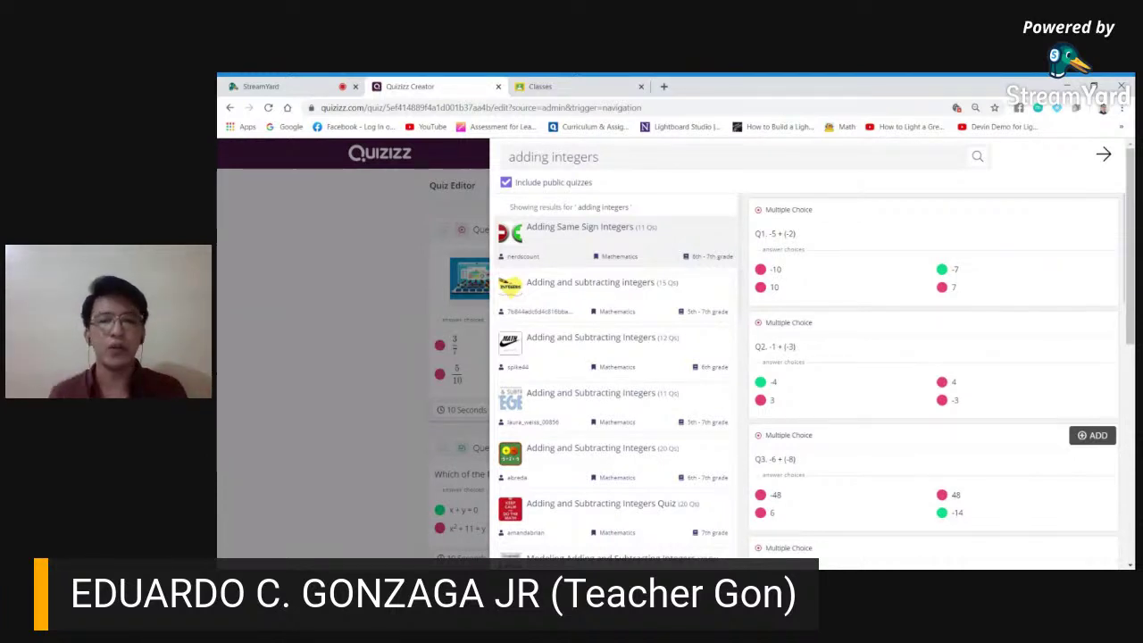
mouse_move(937, 322)
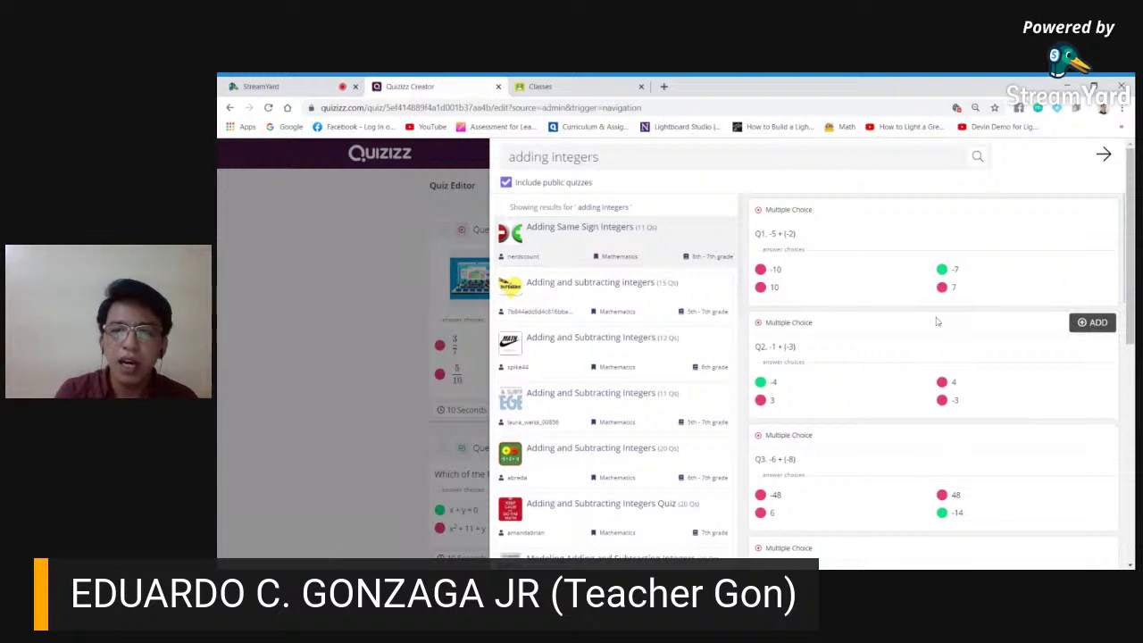
mouse_move(965, 274)
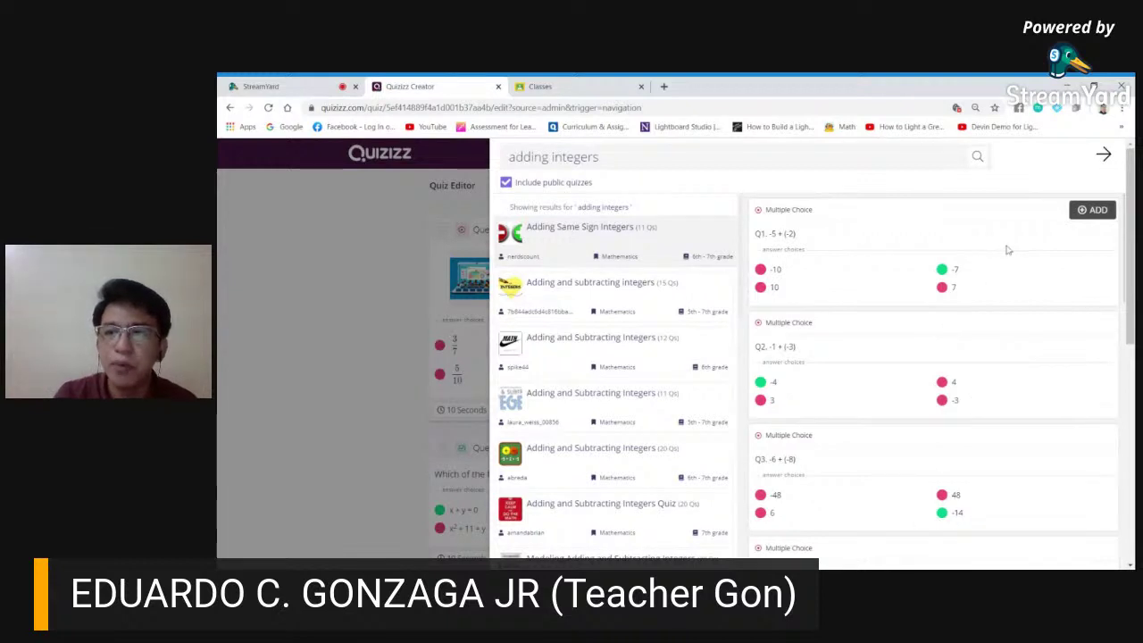
left_click(1088, 215)
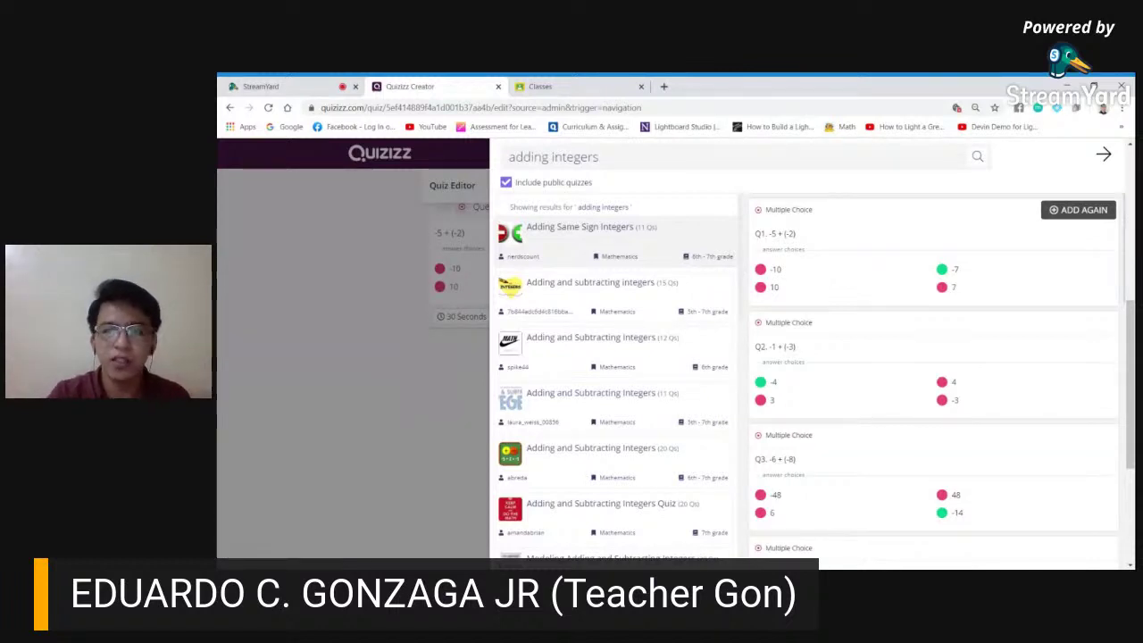
mouse_move(985, 343)
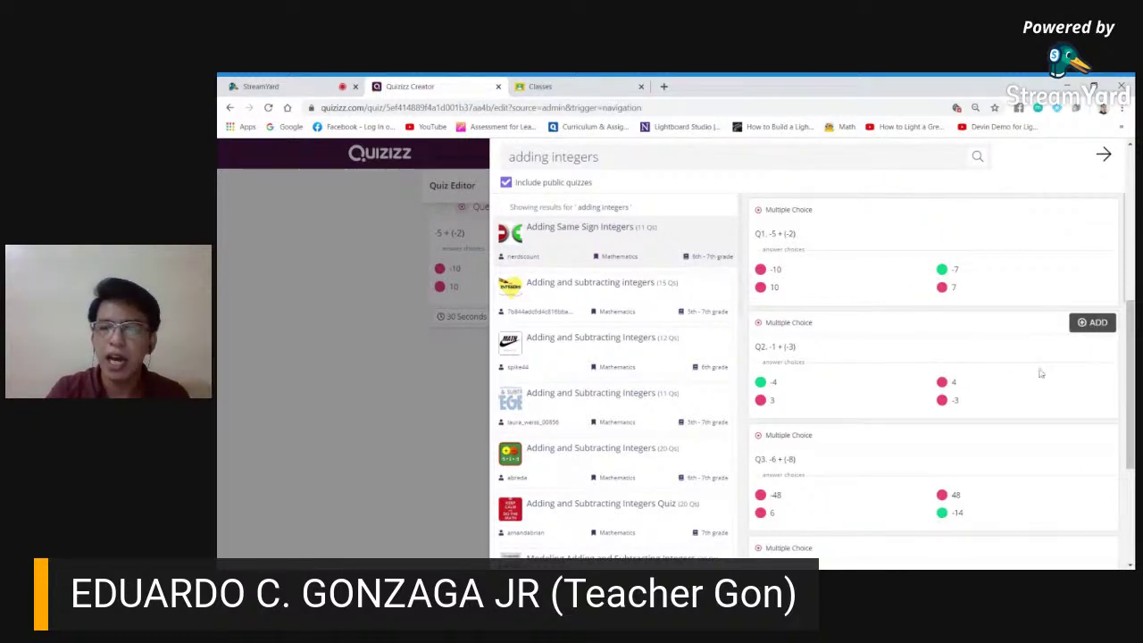
left_click(1091, 324)
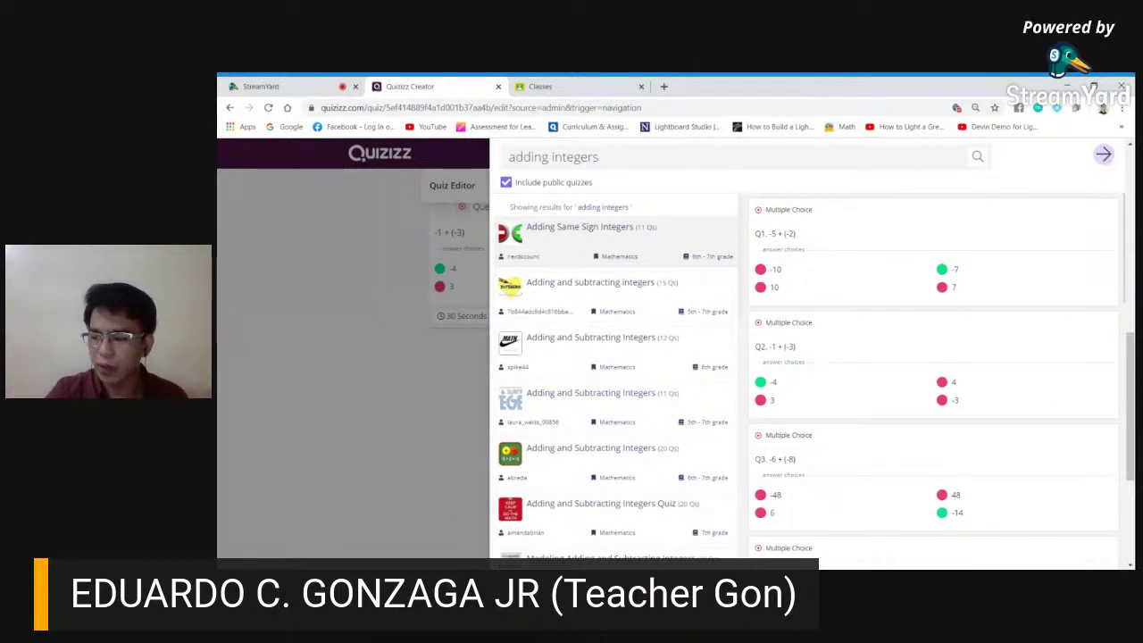
left_click(1105, 156)
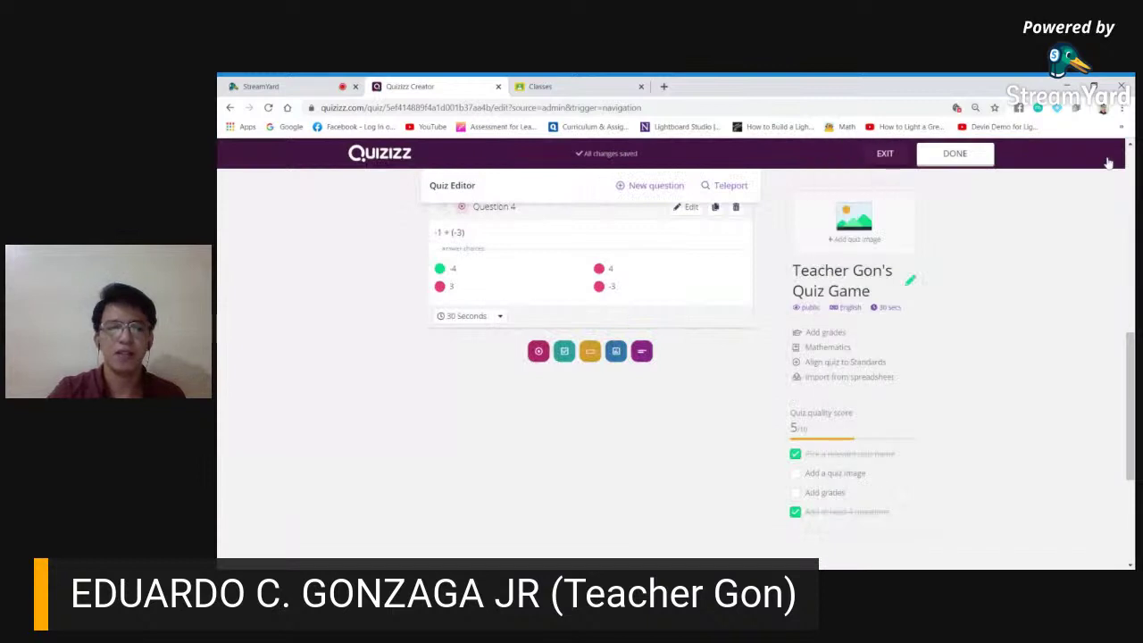
Set the time limits of questions 3 and 4 to 10 seconds each
scroll(663, 272, "up", 2)
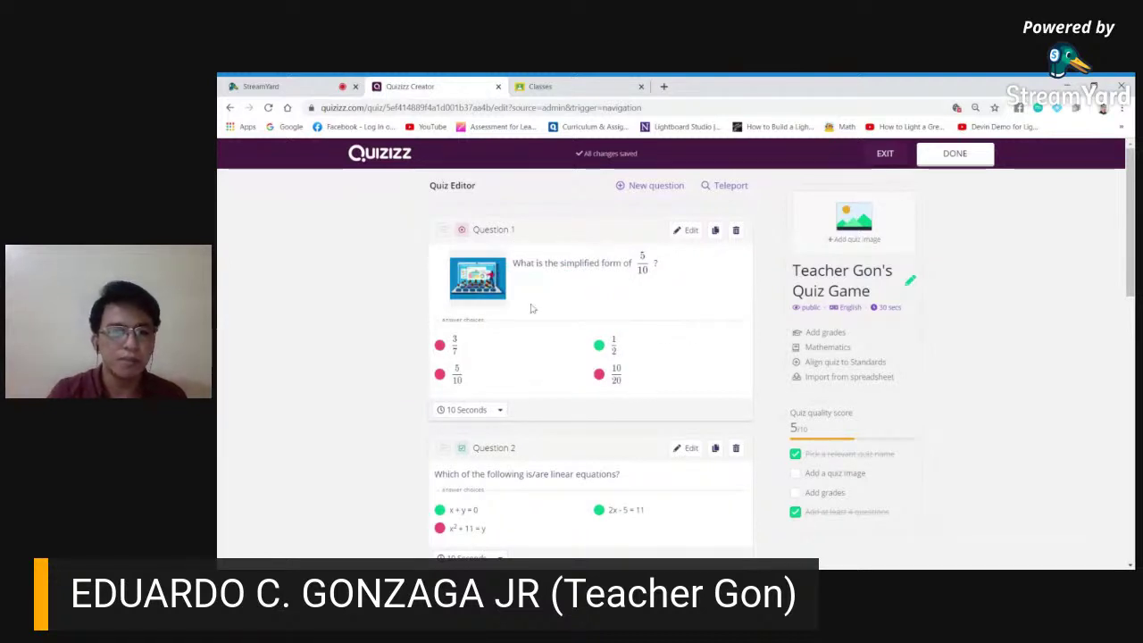
scroll(507, 357, "down", 1)
scroll(507, 357, "down", 2)
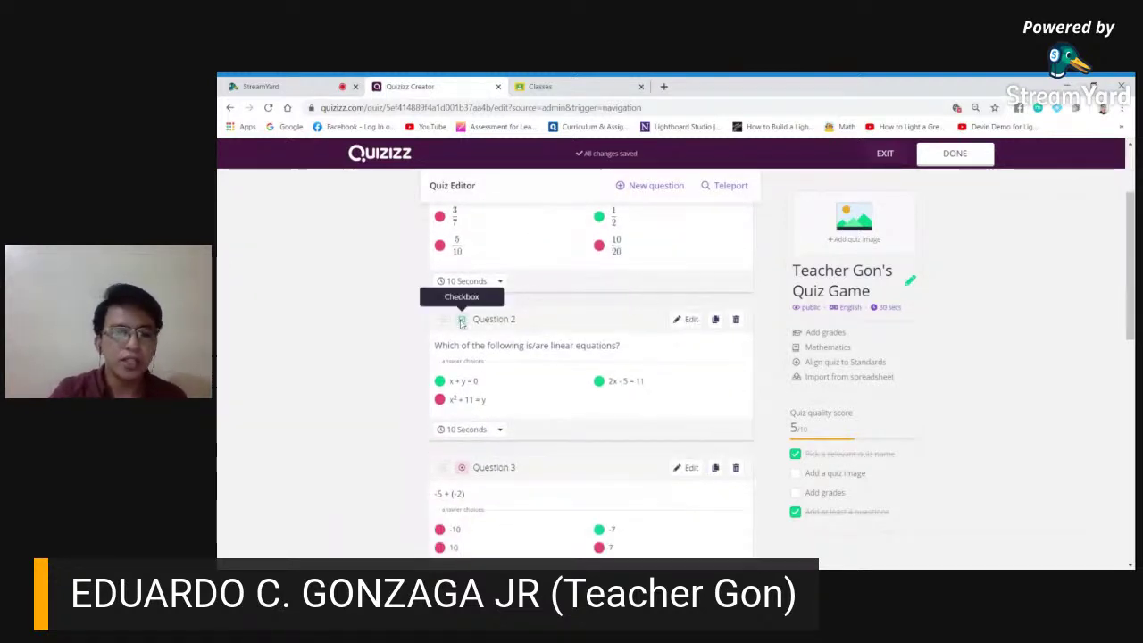
scroll(719, 404, "down", 4)
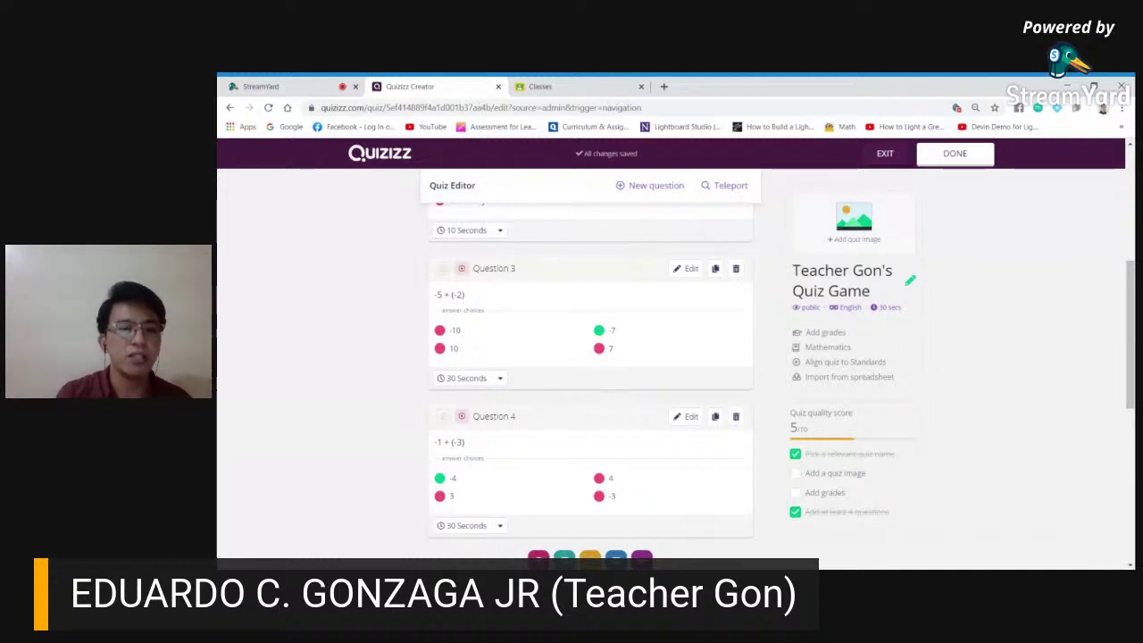
key("ctrl+plus")
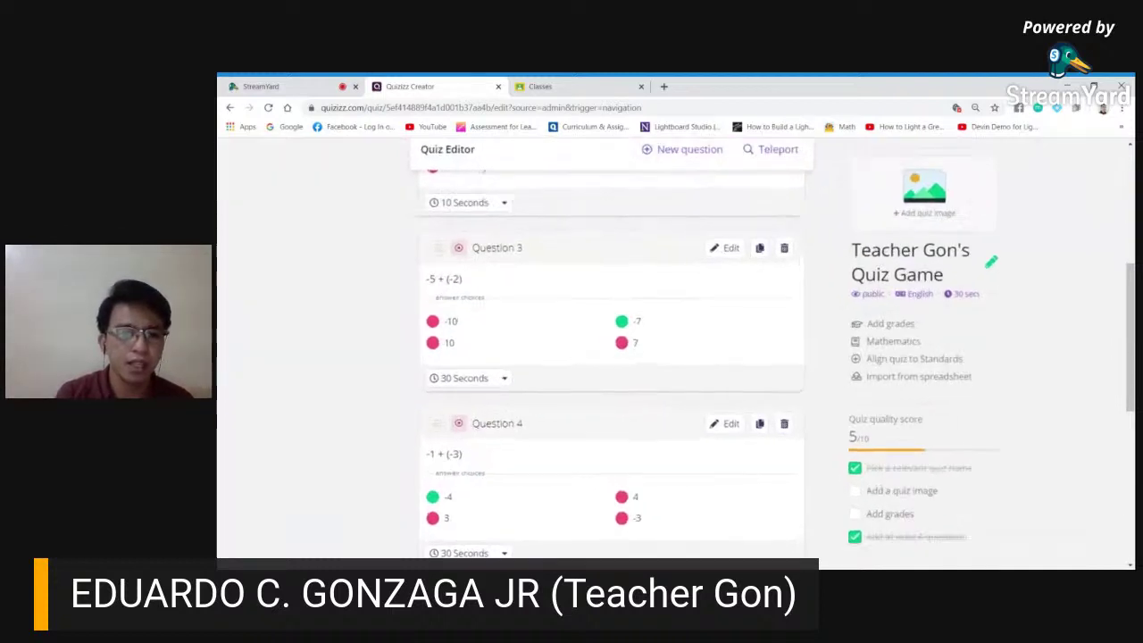
key("ctrl+plus")
left_click(464, 378)
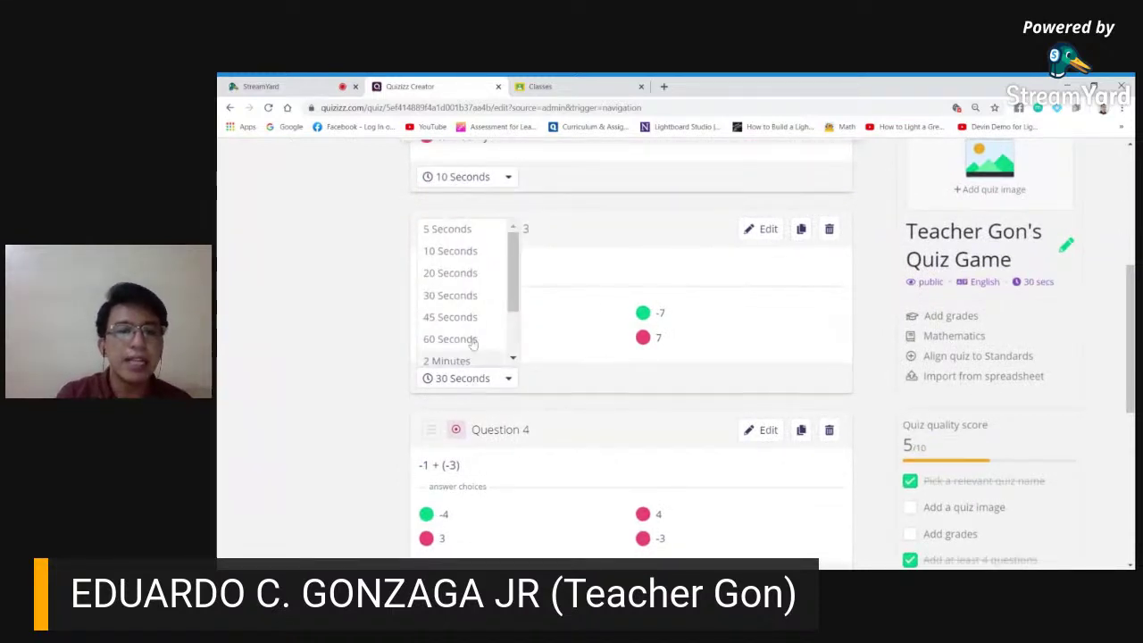
left_click(480, 255)
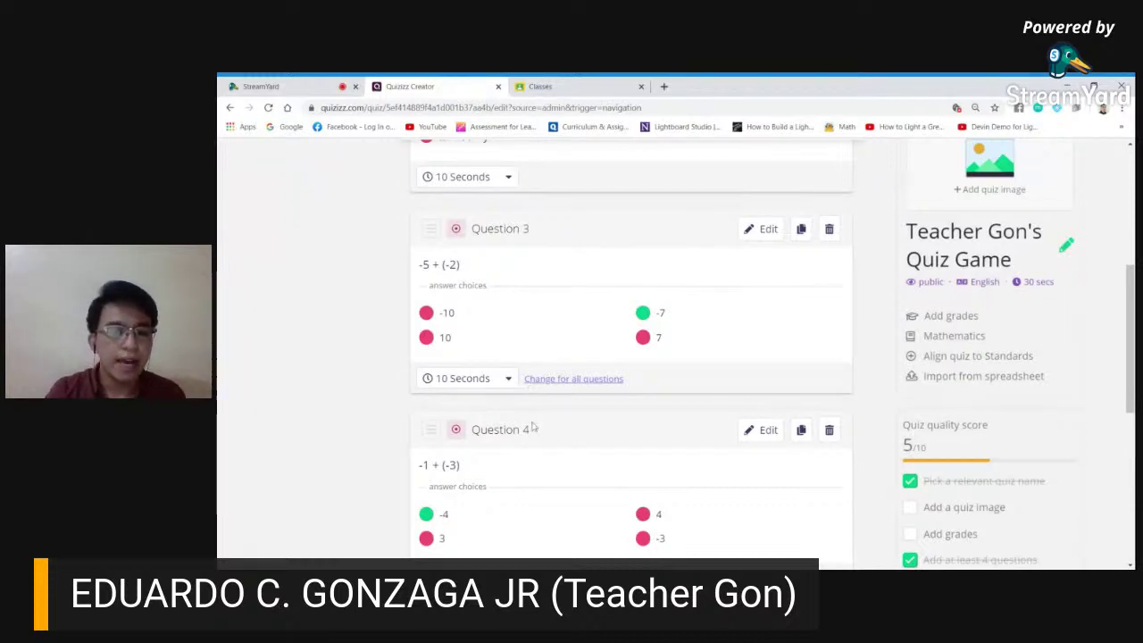
scroll(533, 429, "down", 2)
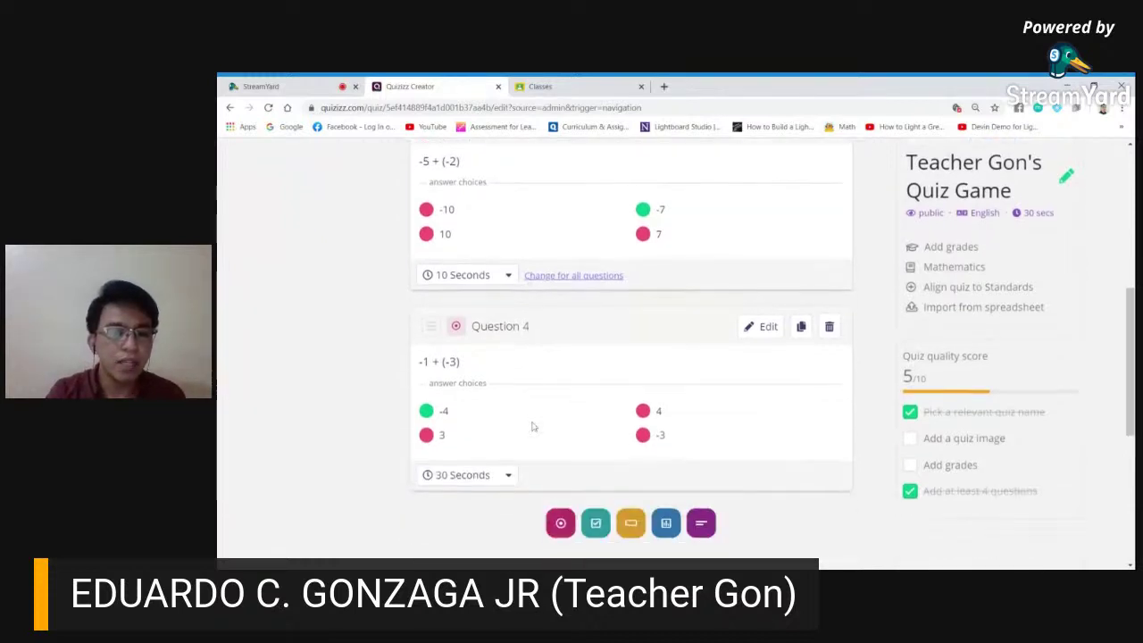
left_click(506, 465)
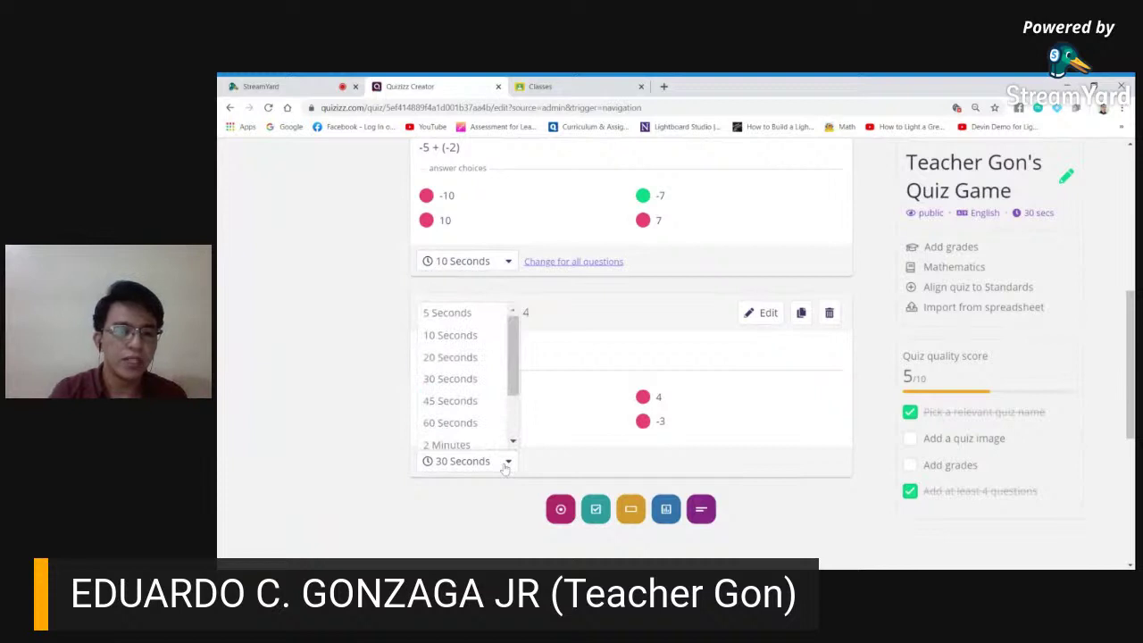
left_click(470, 336)
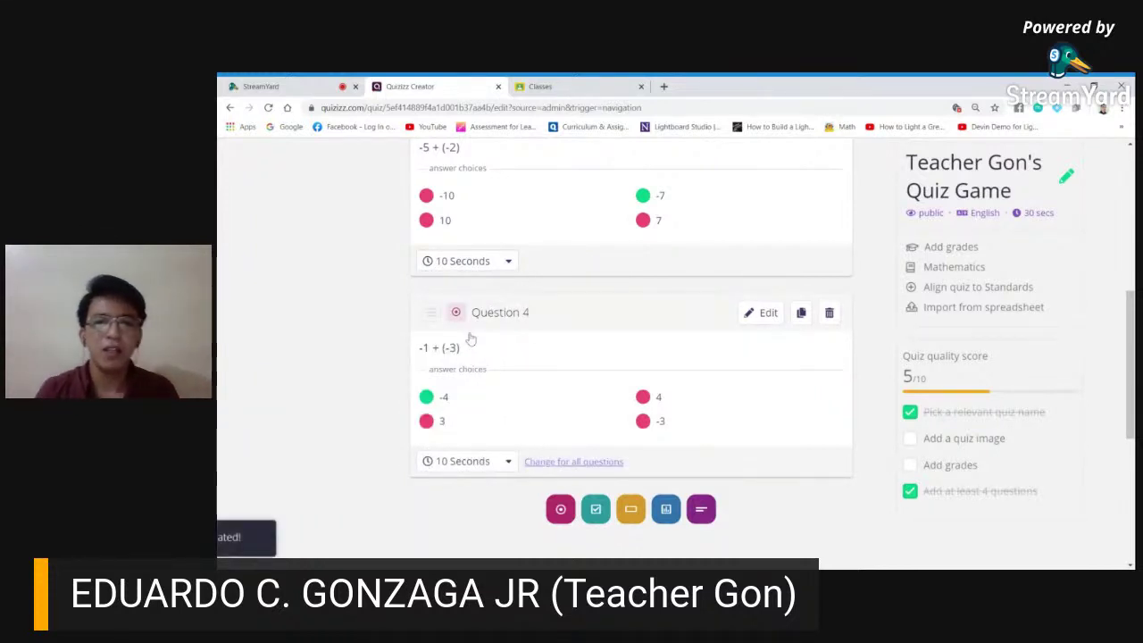
Search the existing public quizzes with Teleport for "quadrilateral"
scroll(471, 337, "up", 10)
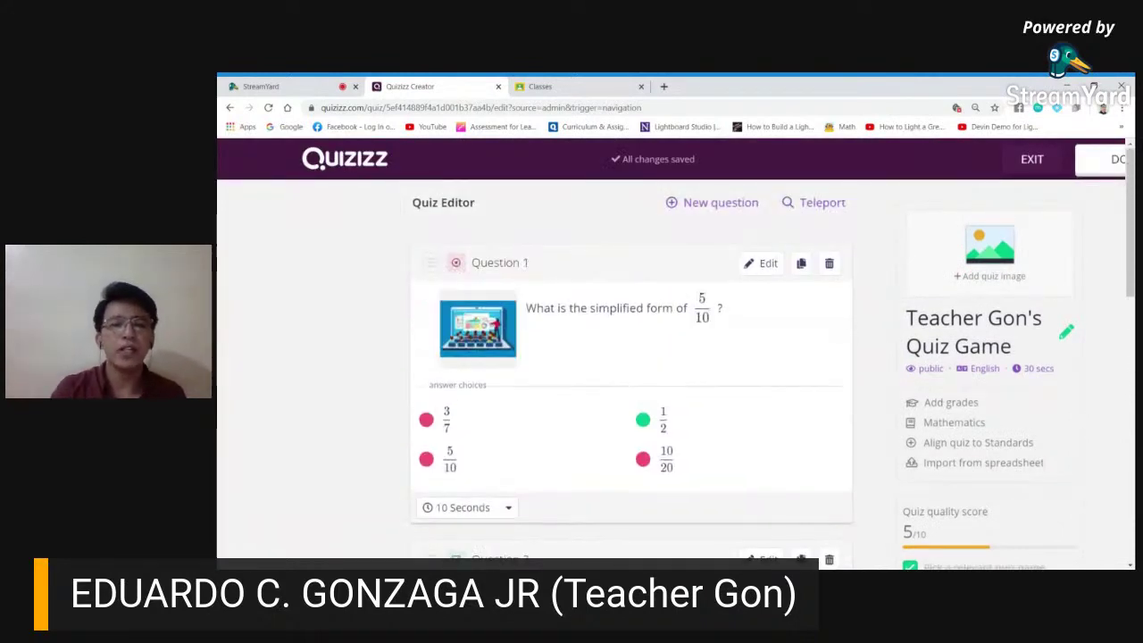
left_click(811, 203)
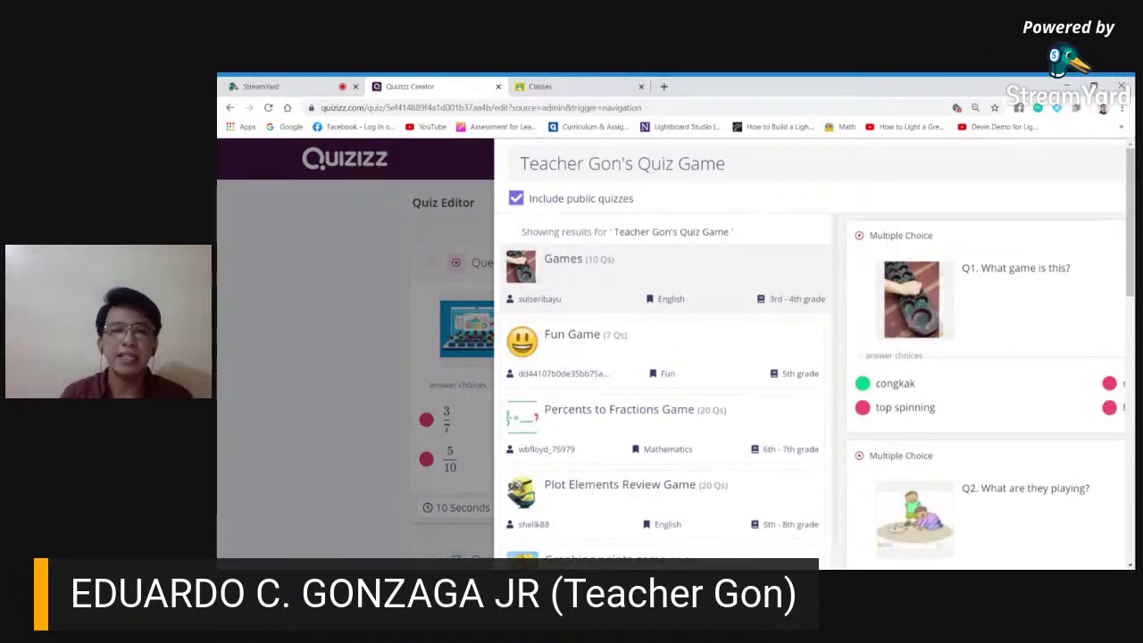
left_click_drag(728, 163, 516, 164)
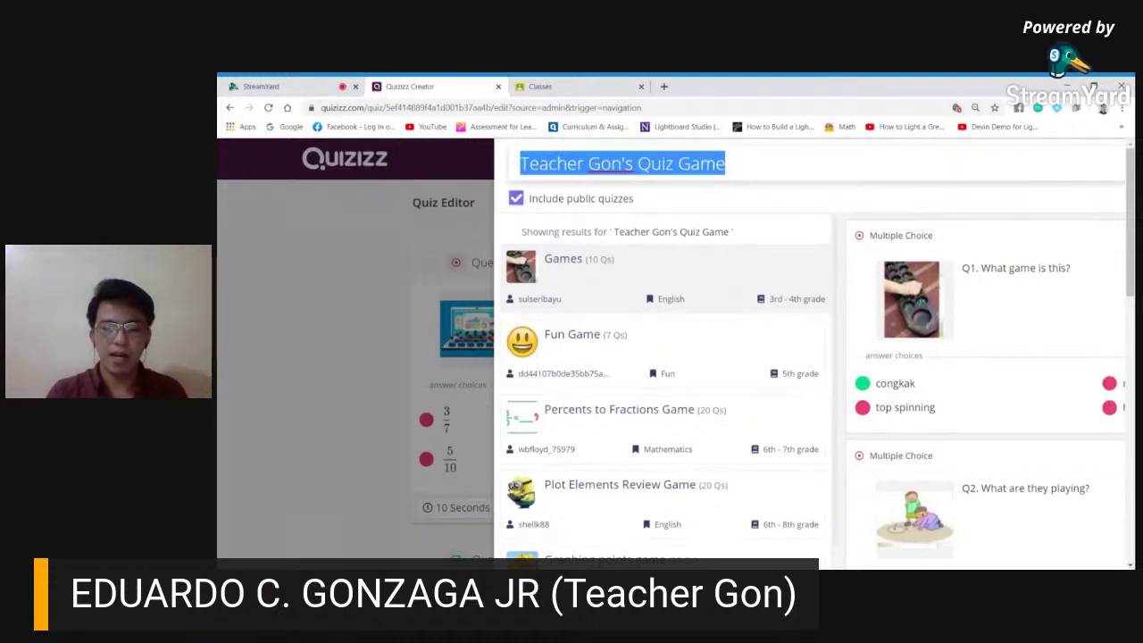
key("BackSpace")
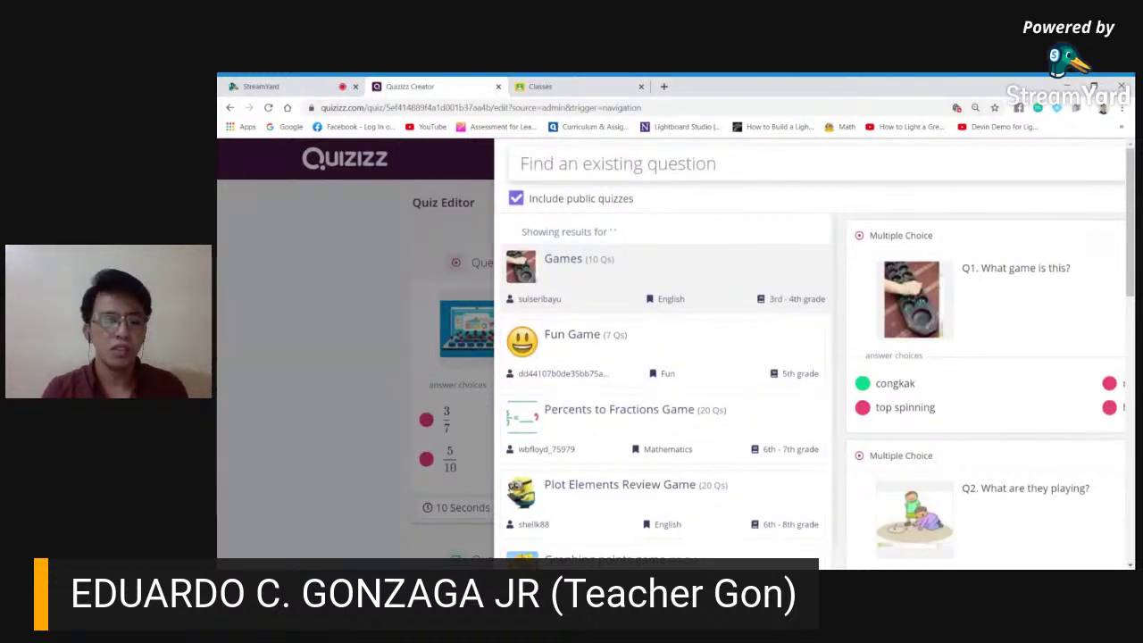
type("qua")
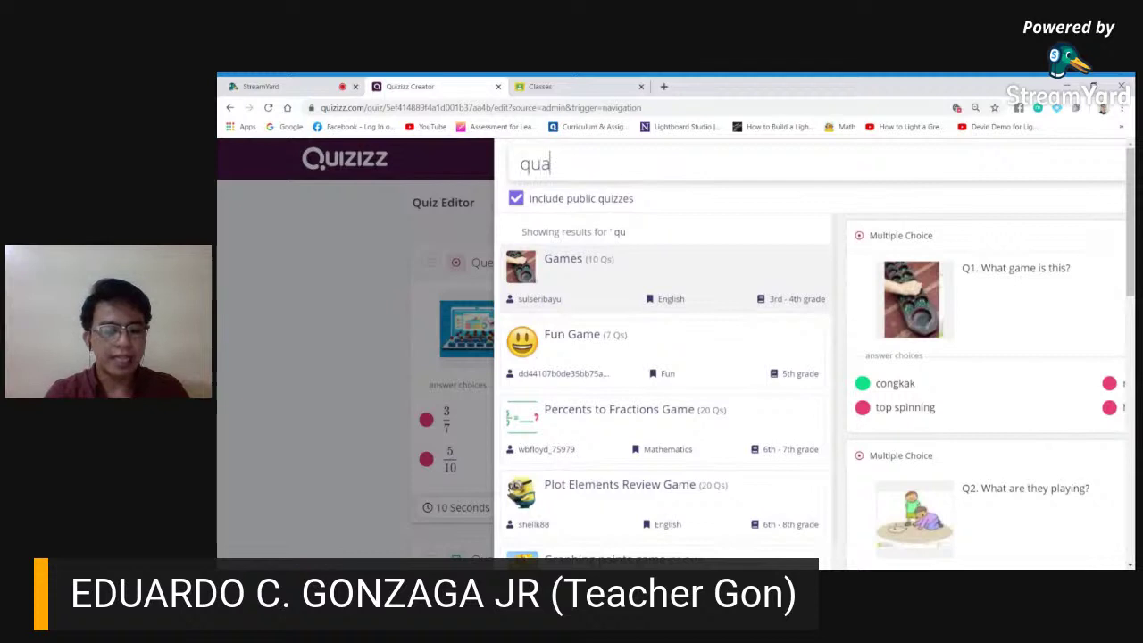
type("drilater")
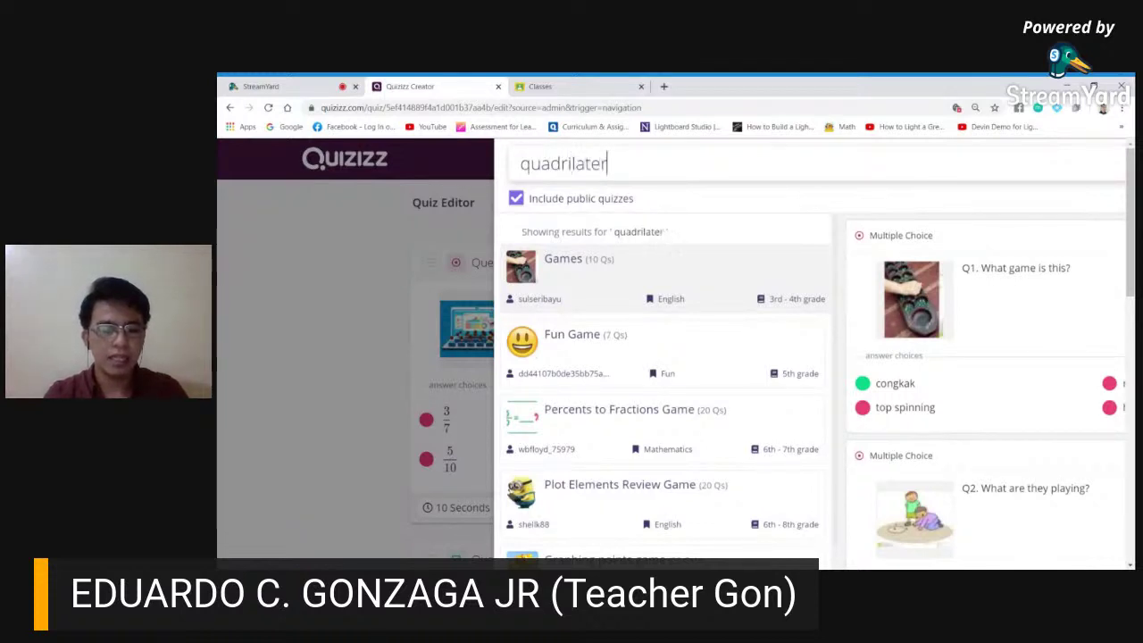
type("al")
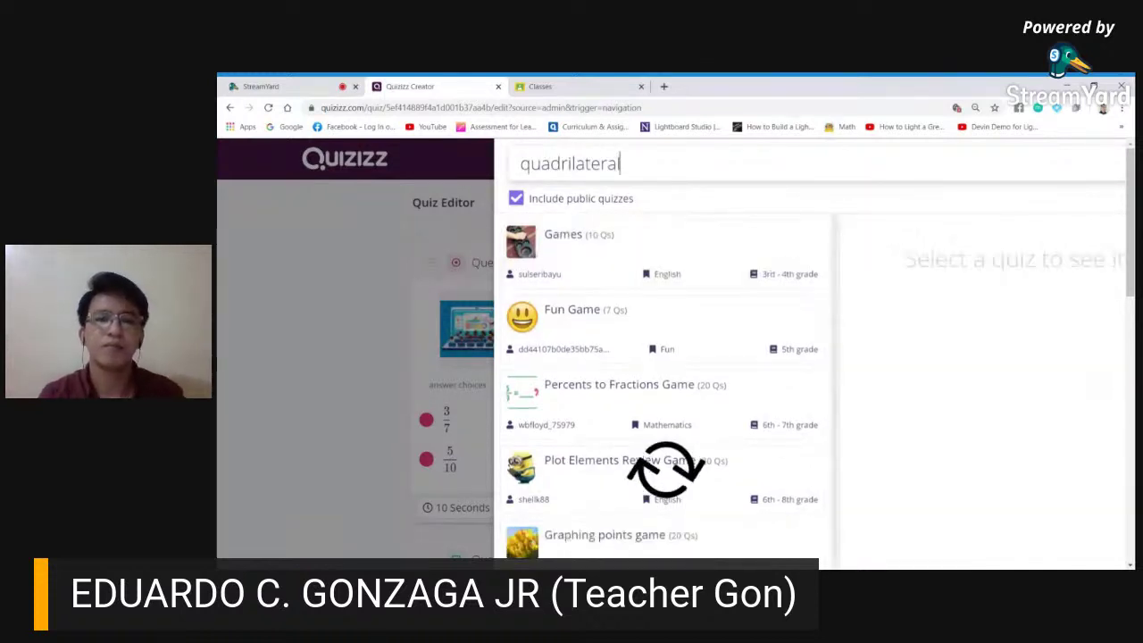
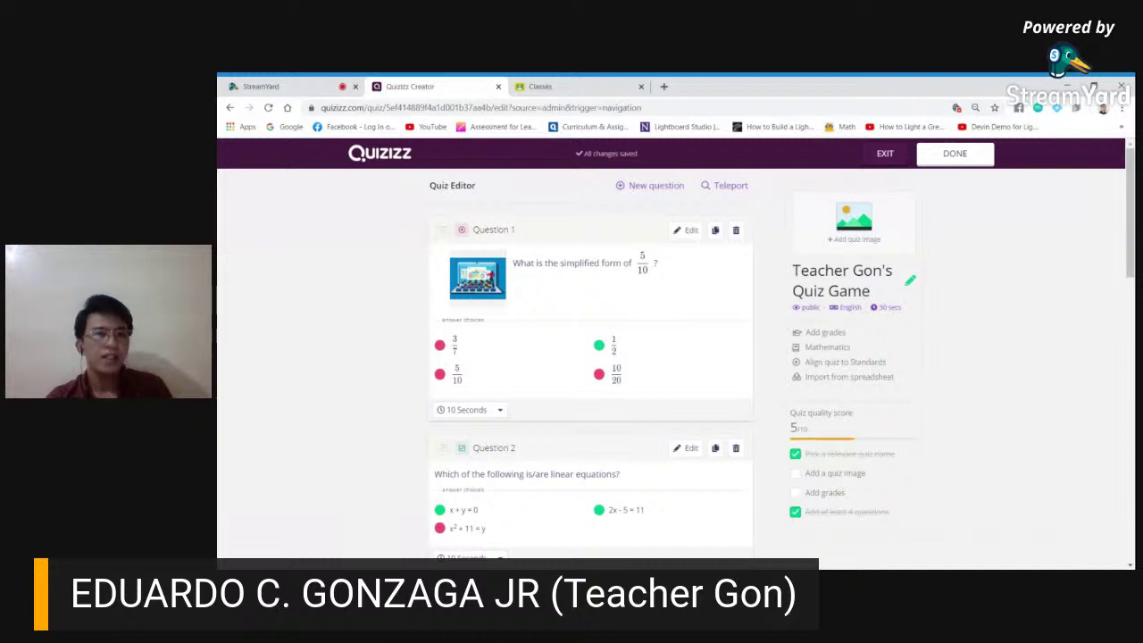
Check the live comments in StreamYard, and return to the Quizizz editor to examine the quiz quality score checklist
left_click(263, 87)
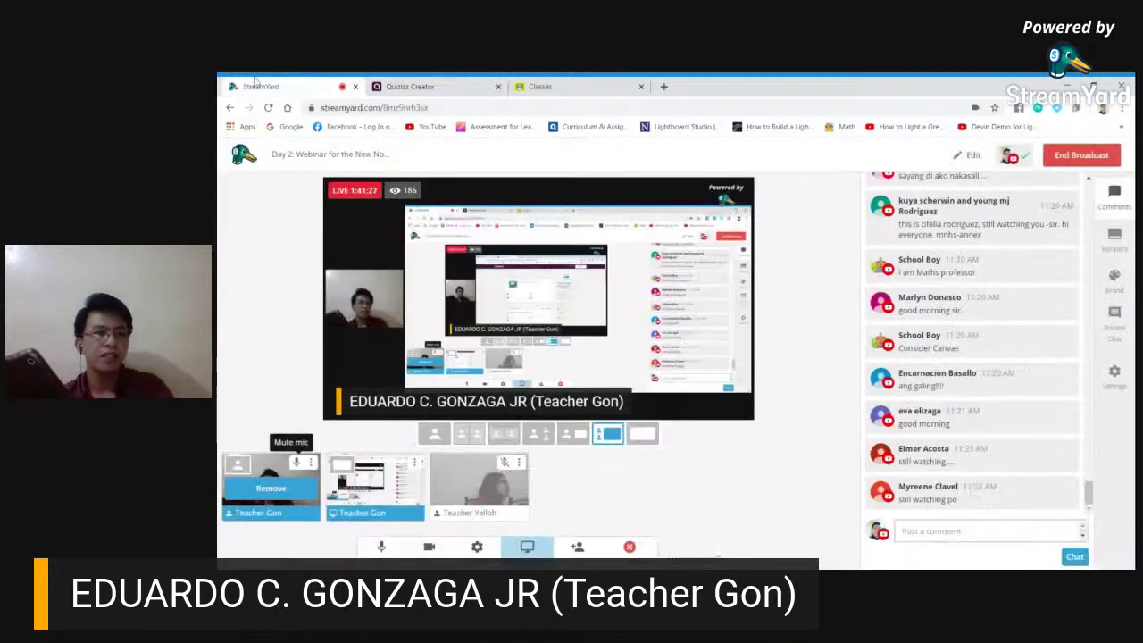
left_click(413, 85)
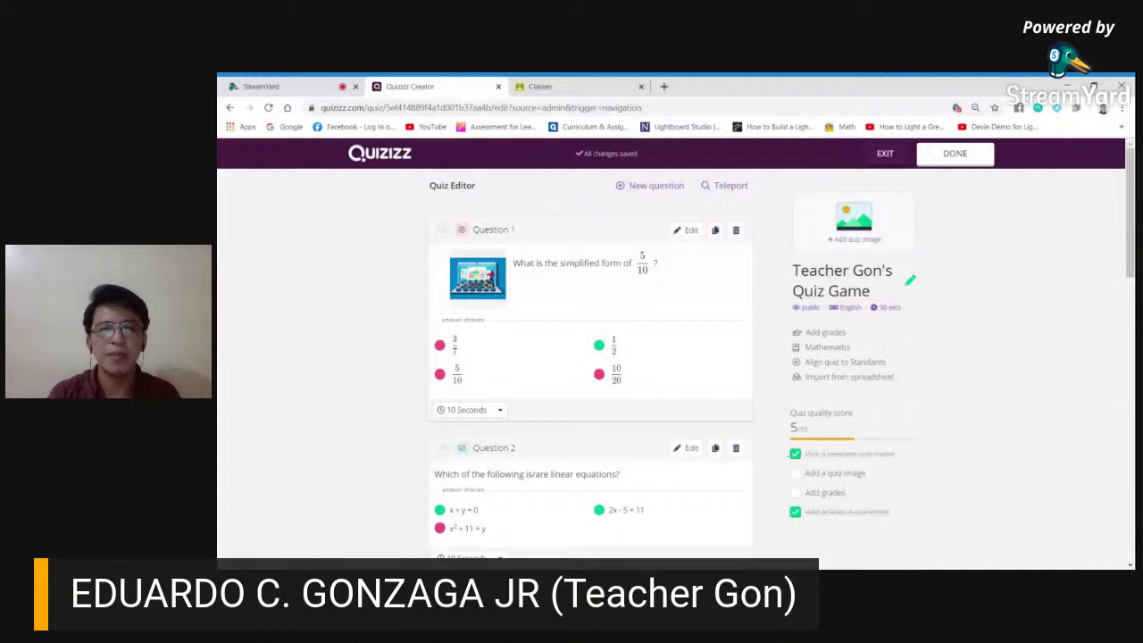
key("ctrl+plus")
key("ctrl+plus")
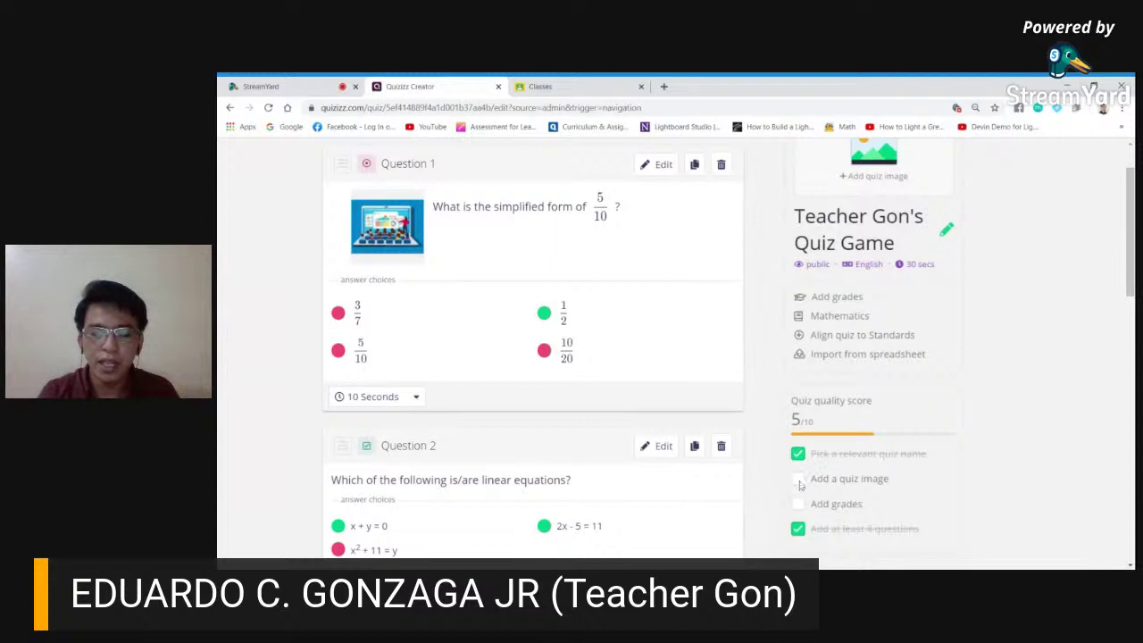
scroll(804, 487, "down", 1)
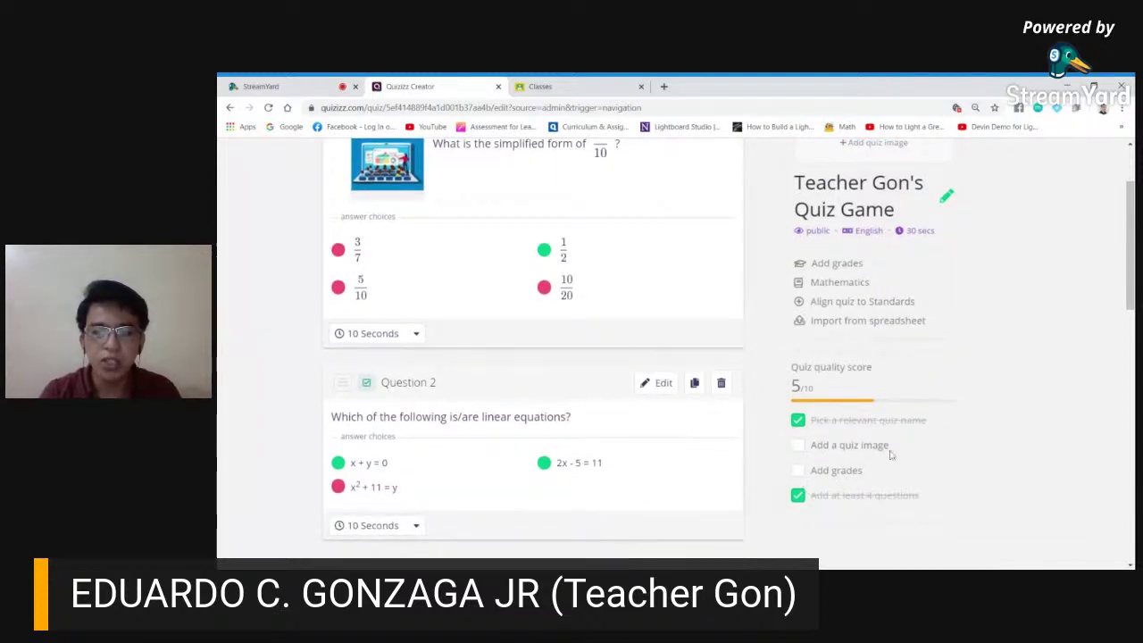
scroll(679, 349, "up", 3)
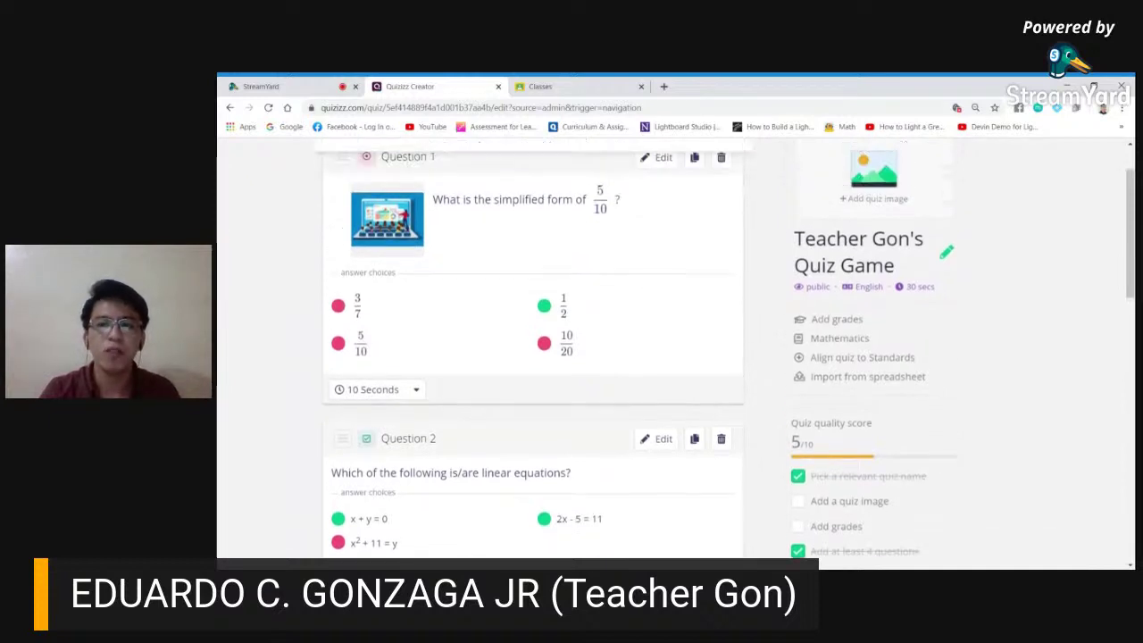
scroll(678, 348, "down", 3)
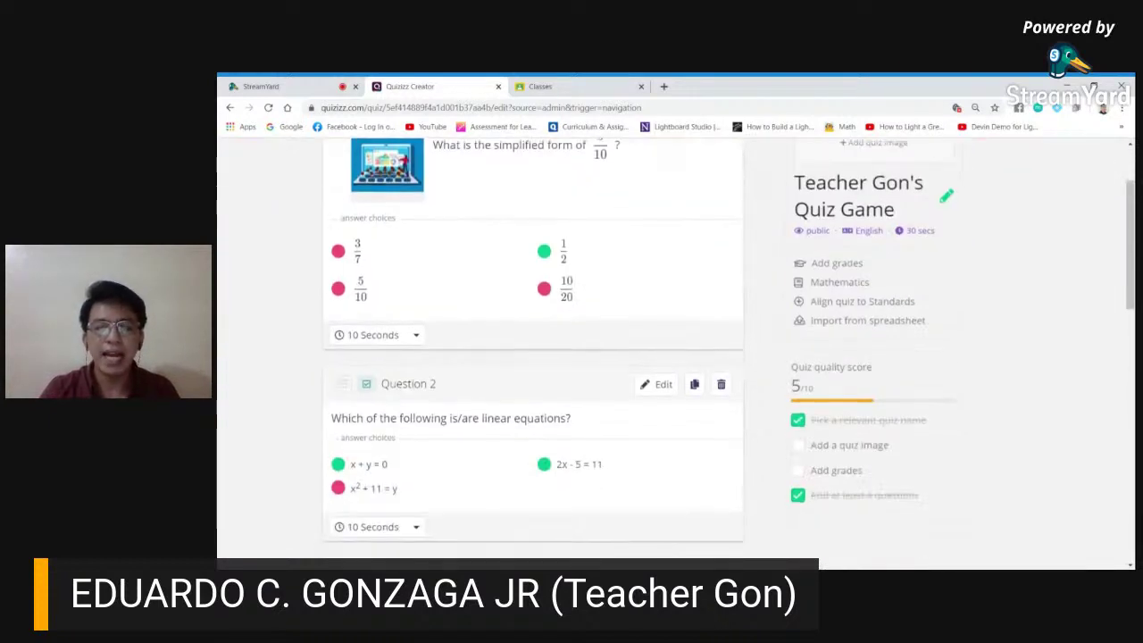
scroll(678, 348, "up", 2)
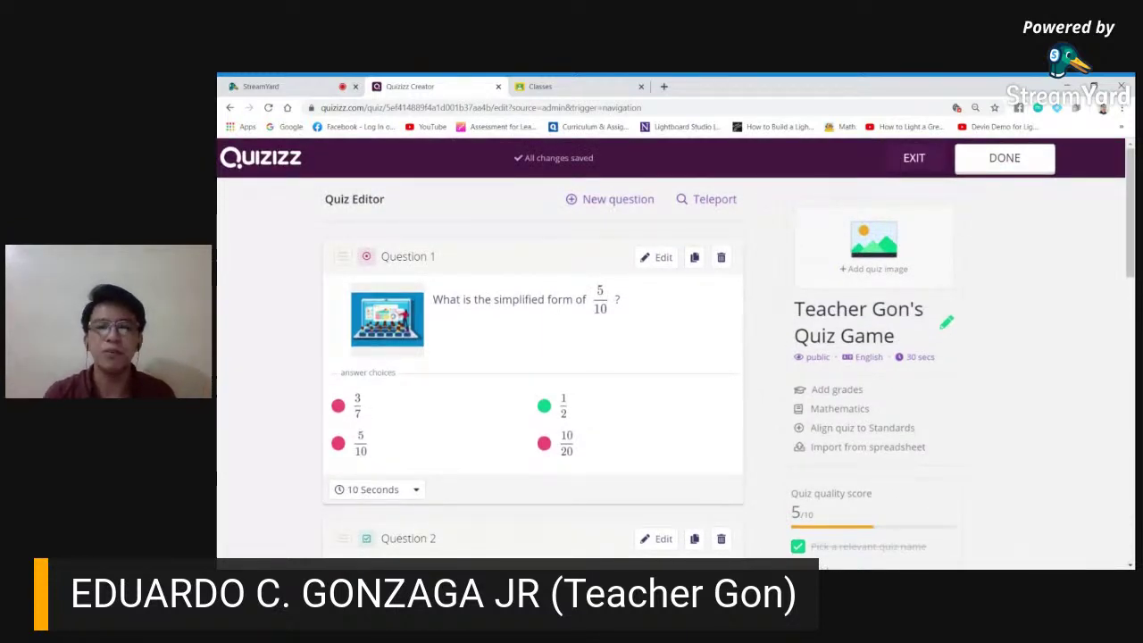
Add the school seal as the quiz's title image and set its grade range from 4th to 9th
left_click(870, 248)
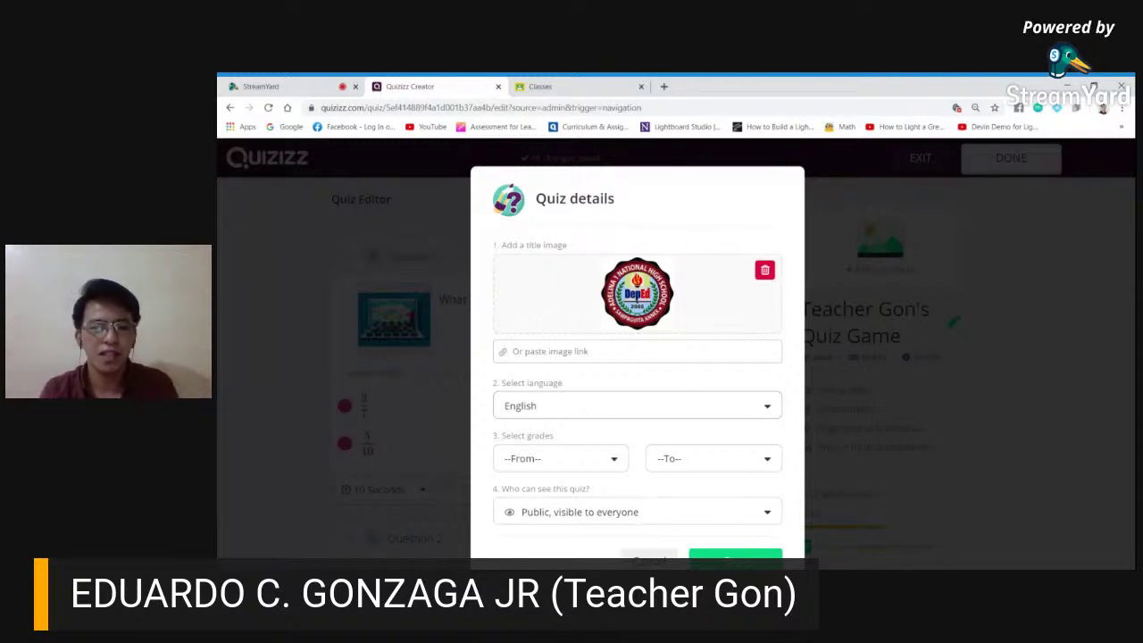
scroll(604, 449, "down", 1)
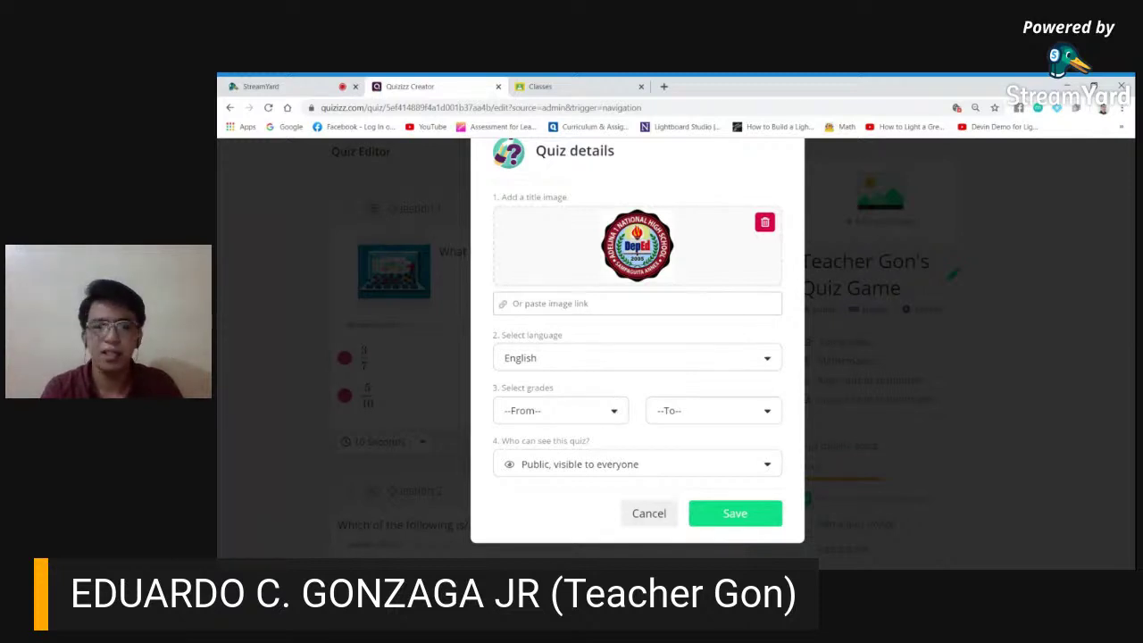
left_click(615, 413)
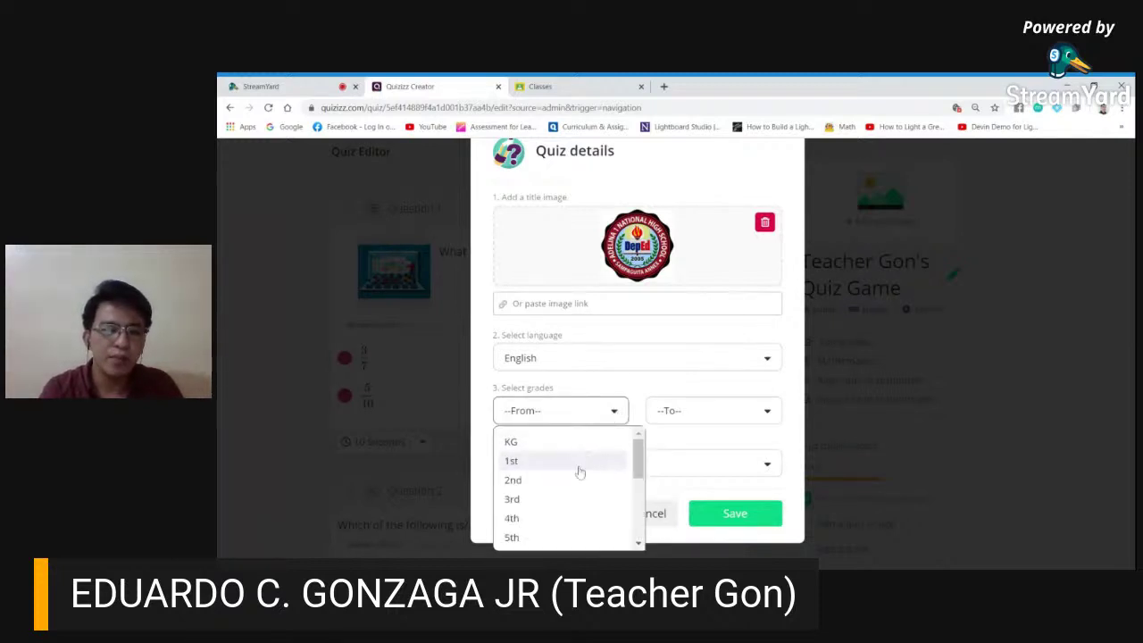
left_click(541, 518)
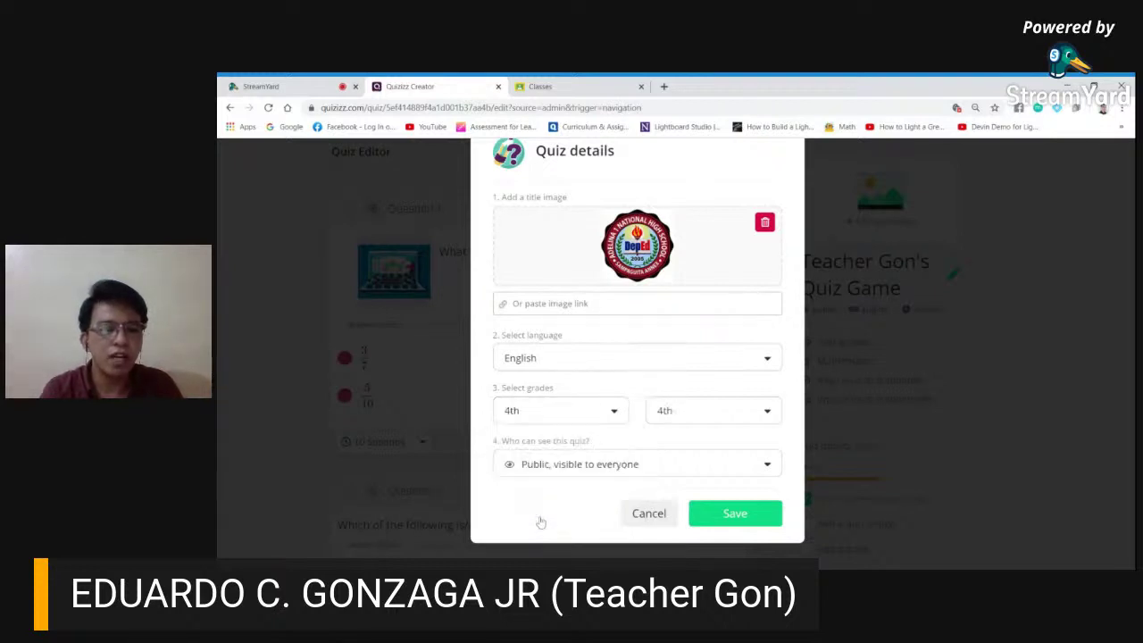
left_click(737, 408)
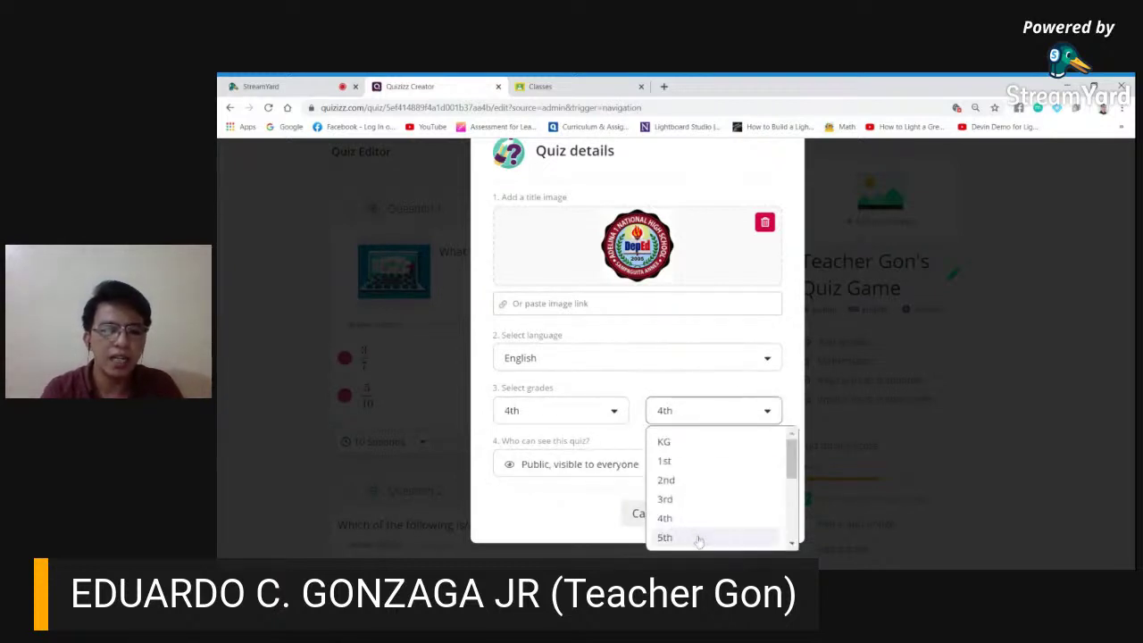
scroll(695, 538, "down", 1)
scroll(698, 541, "down", 1)
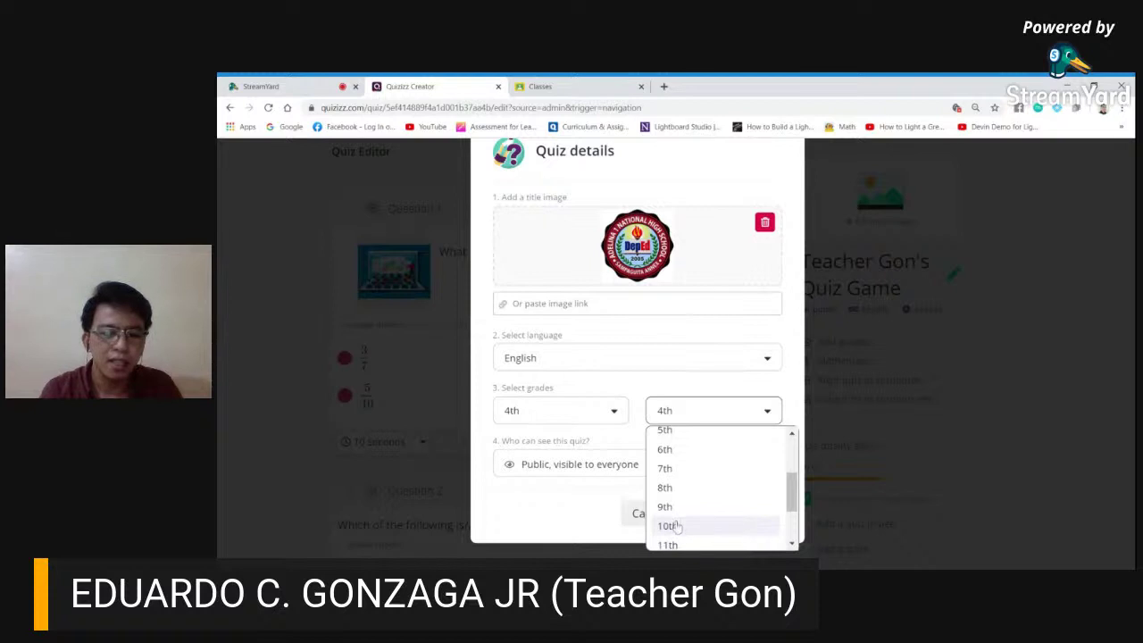
left_click(676, 509)
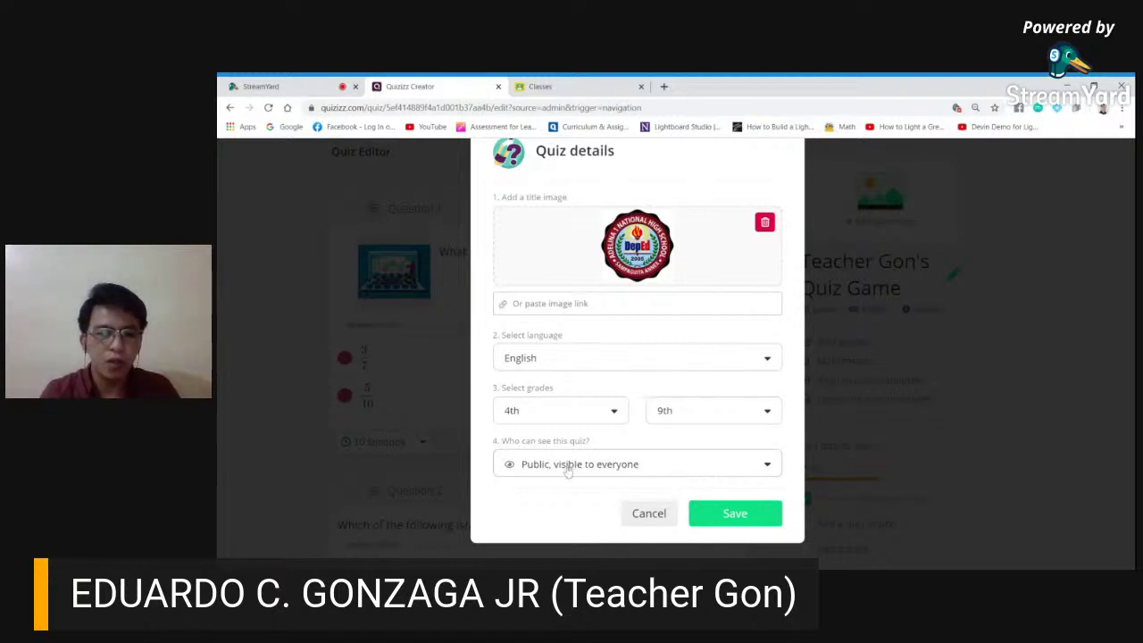
Check the visibility options, keep the quiz public and visible to everyone, and save the quiz details
left_click(612, 473)
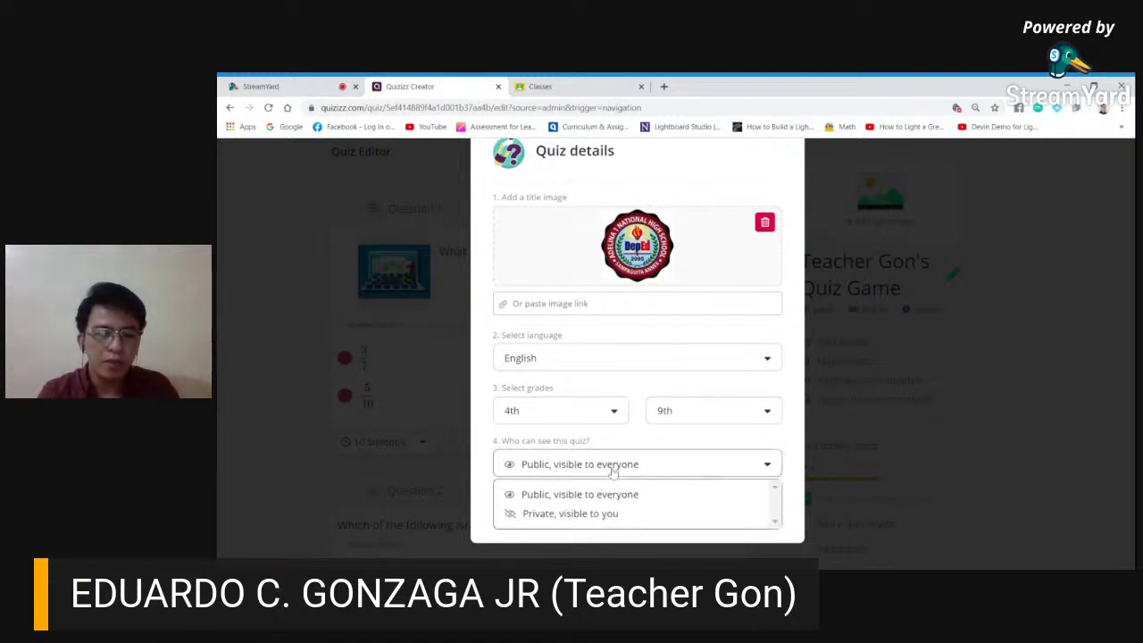
left_click(792, 466)
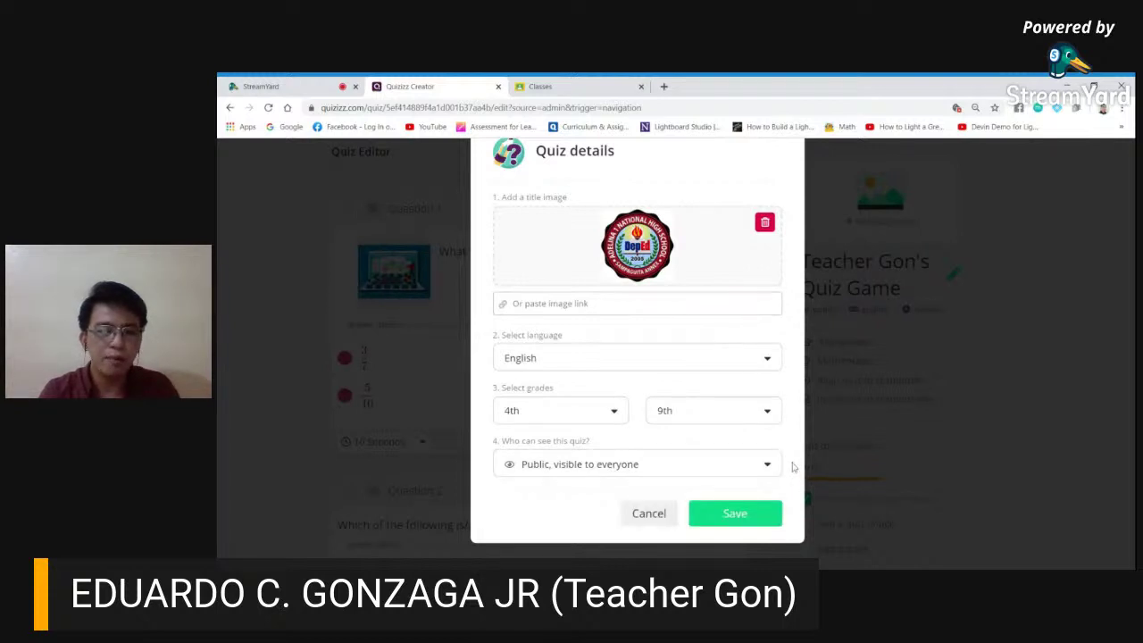
left_click(704, 519)
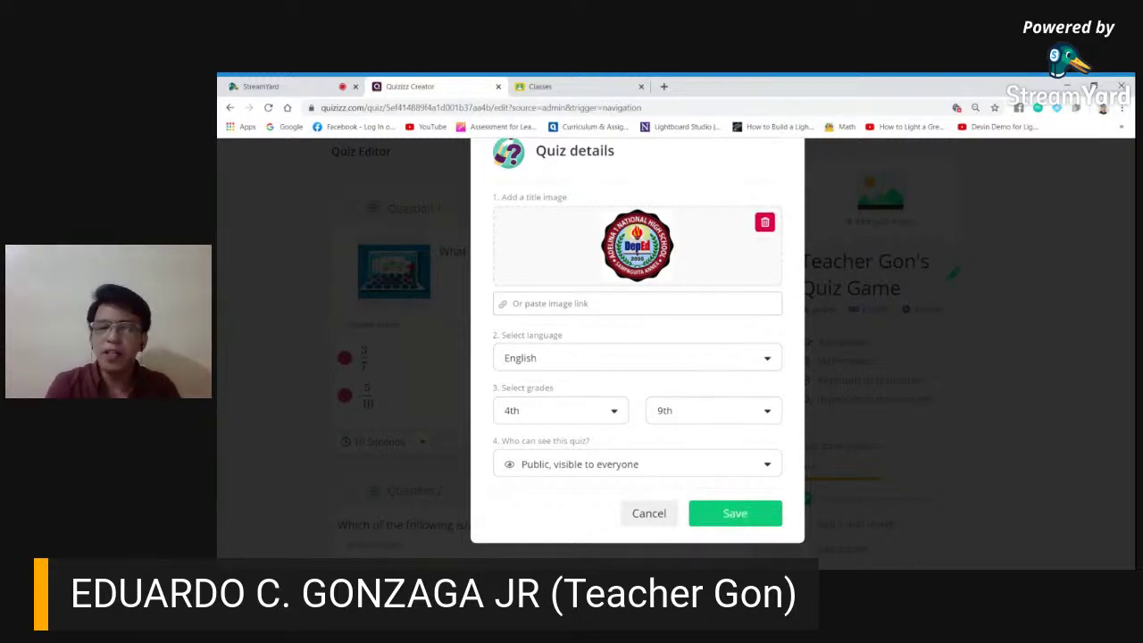
Finish editing the quiz and look it up on the teacher's profile and in the My quizzes list
scroll(865, 483, "down", 1)
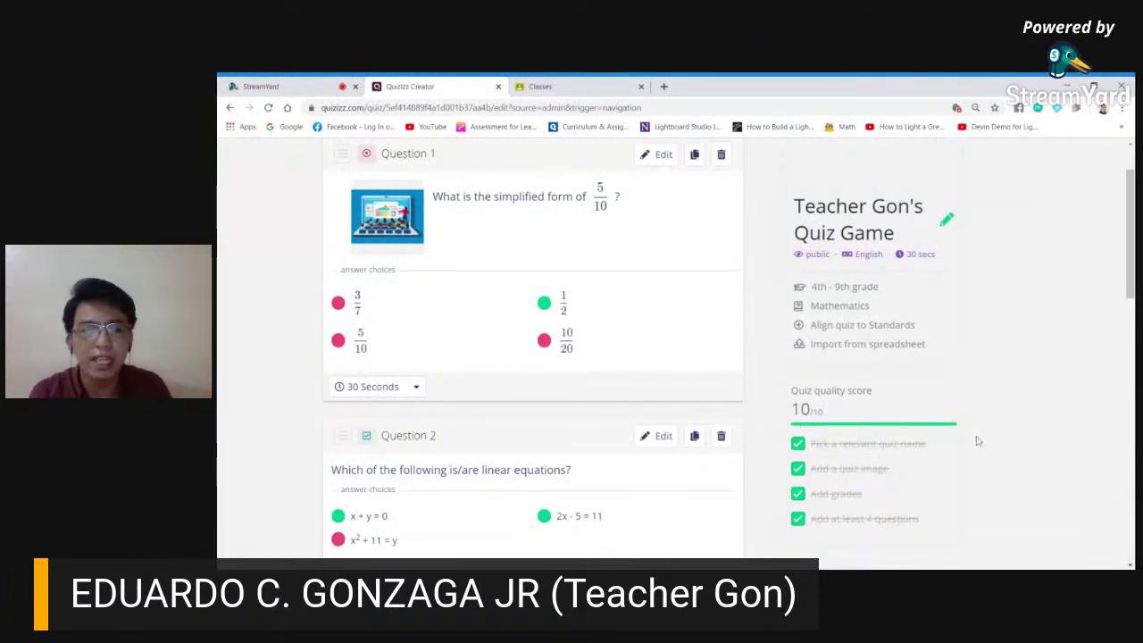
scroll(978, 441, "up", 2)
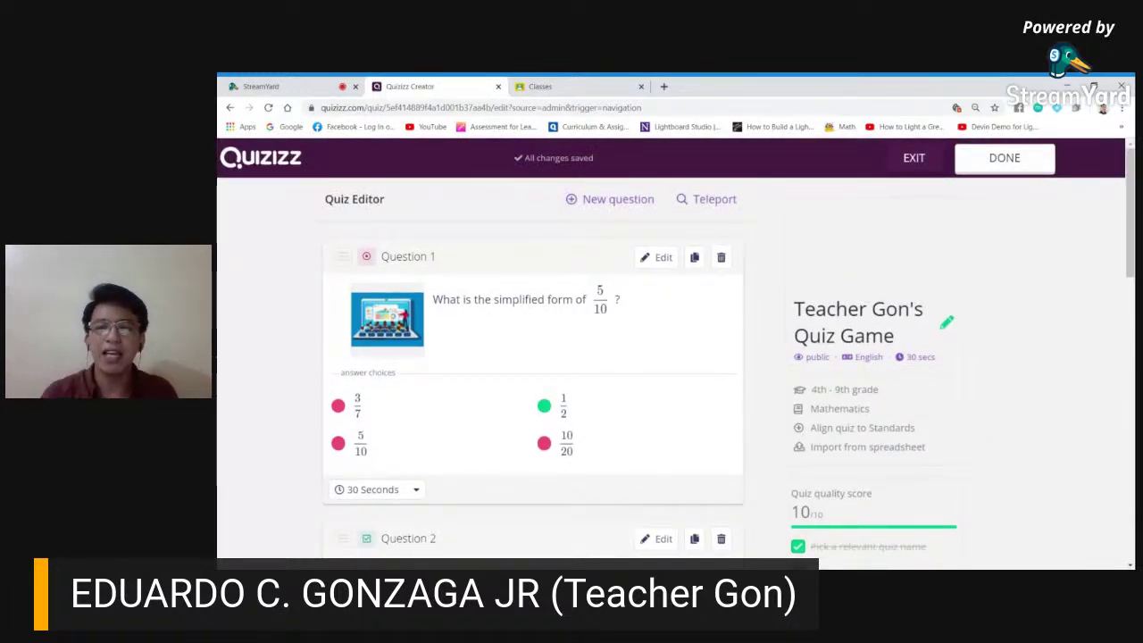
scroll(676, 353, "down", 1)
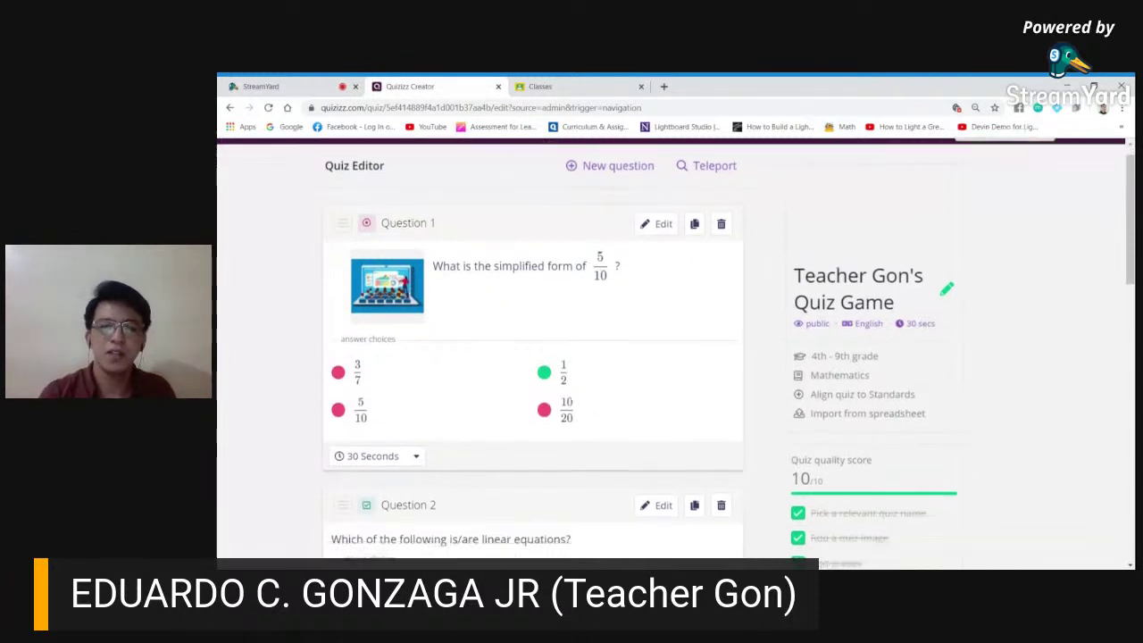
key("ctrl+minus")
key("ctrl+minus")
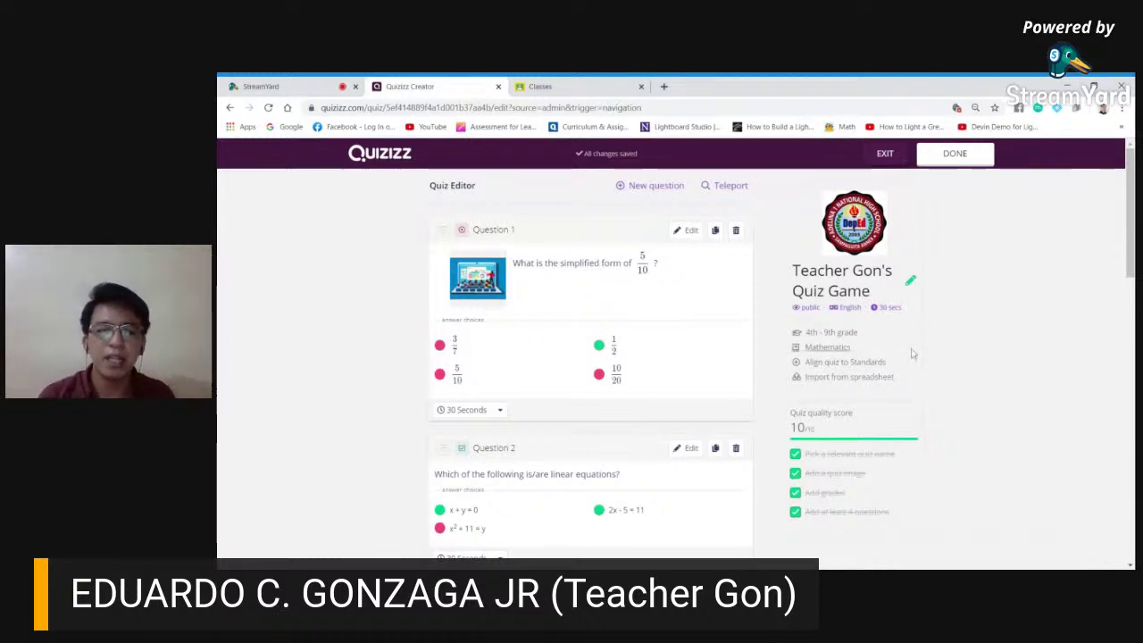
left_click(965, 159)
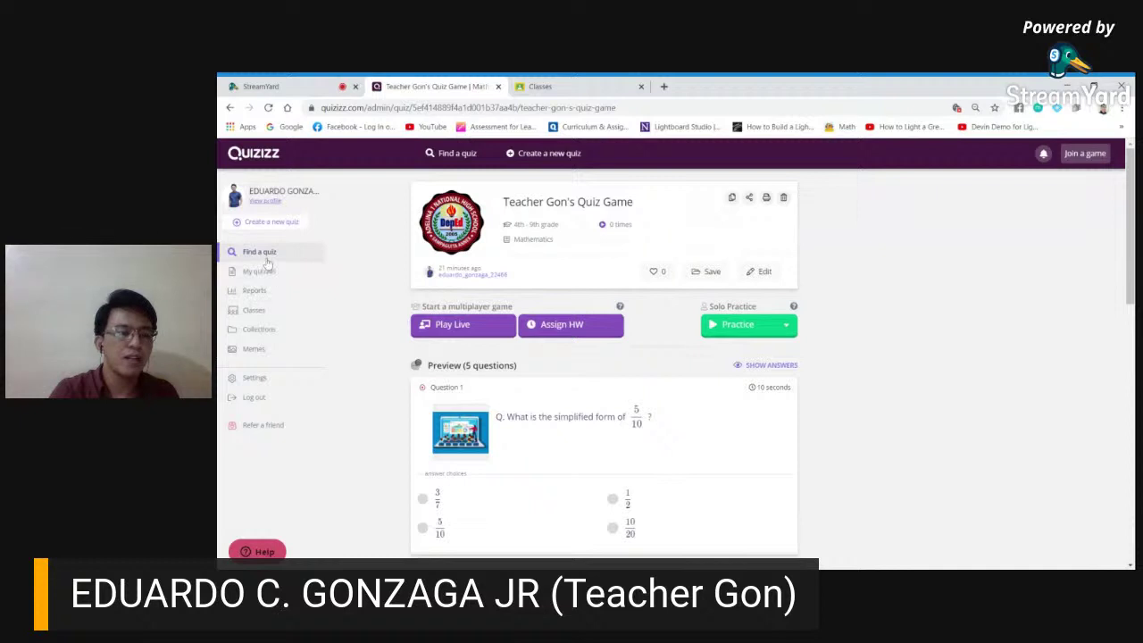
left_click(283, 198)
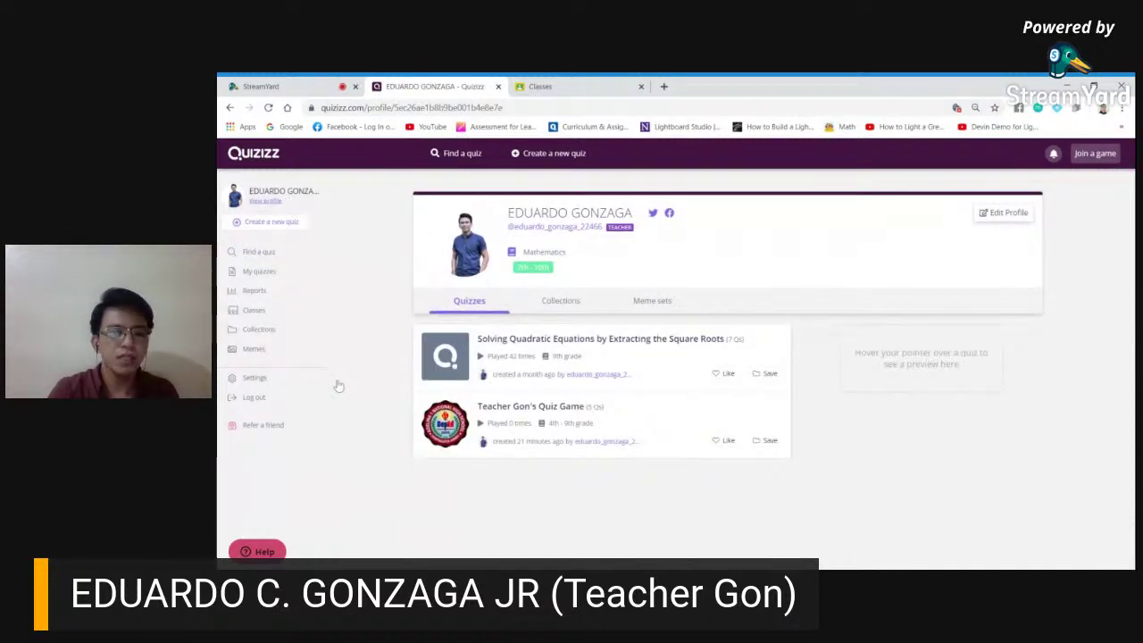
left_click(256, 272)
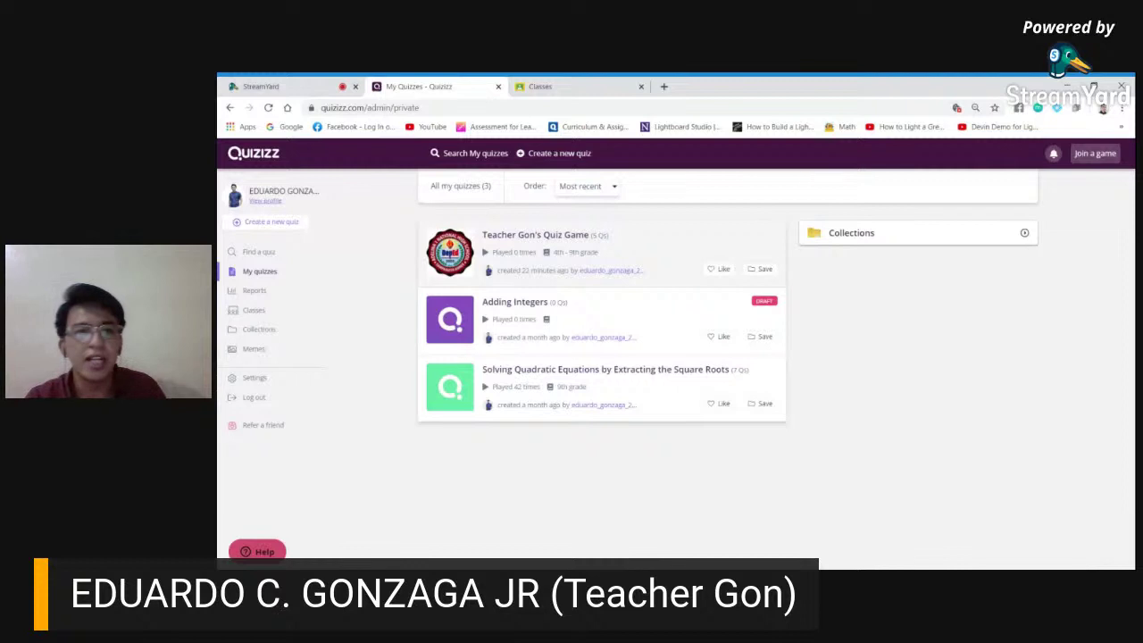
Switch to StreamYard, show the viewer's question about answering asynchronously on the broadcast, and return to the Quizizz quiz list
left_click(259, 87)
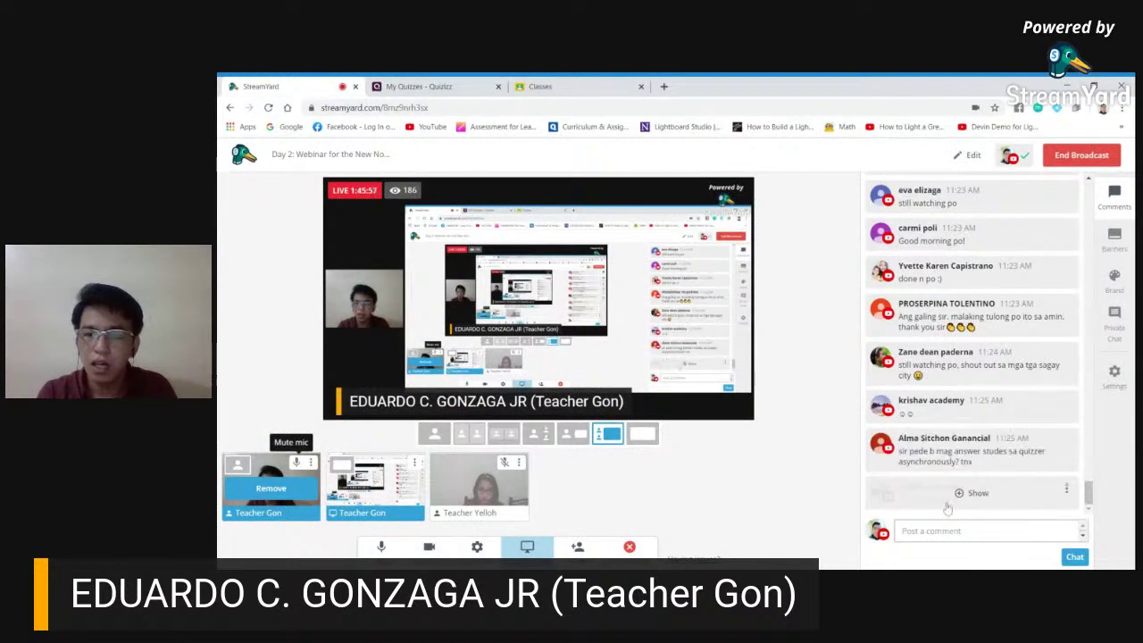
left_click(960, 458)
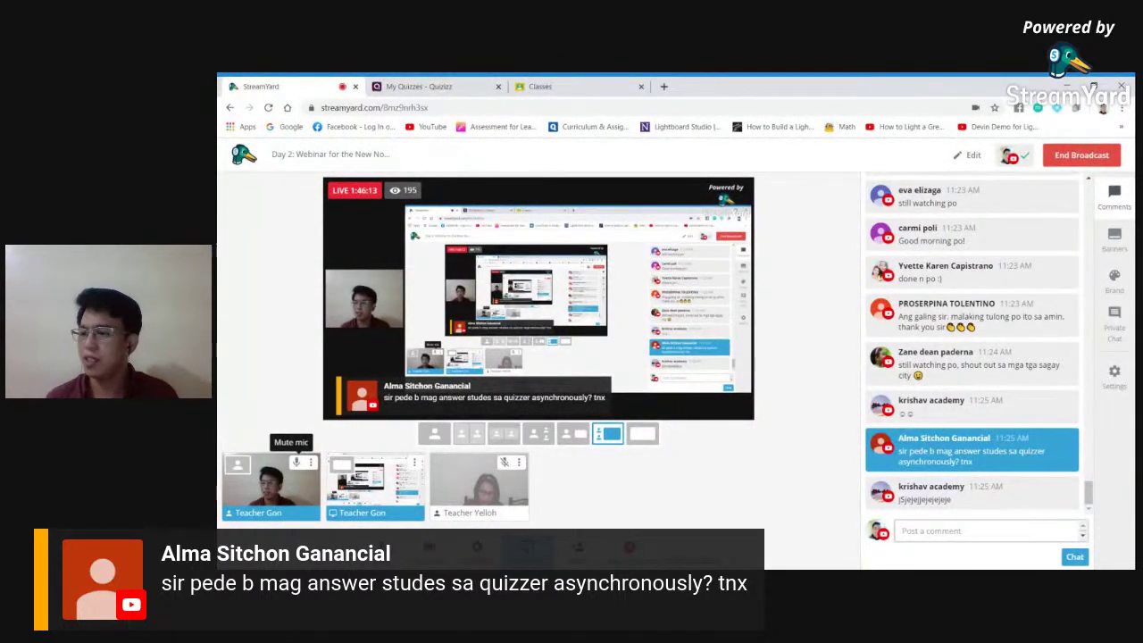
left_click(463, 83)
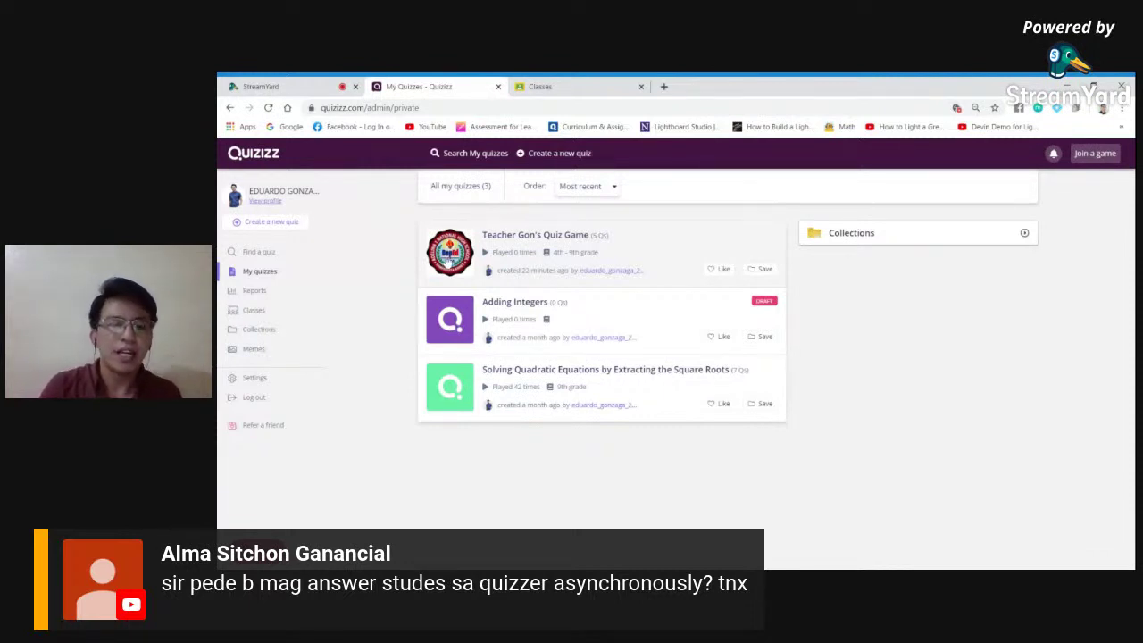
Set up the newest quiz in the list as a live game, checking Test mode before selecting the Classic game mode
left_click(505, 247)
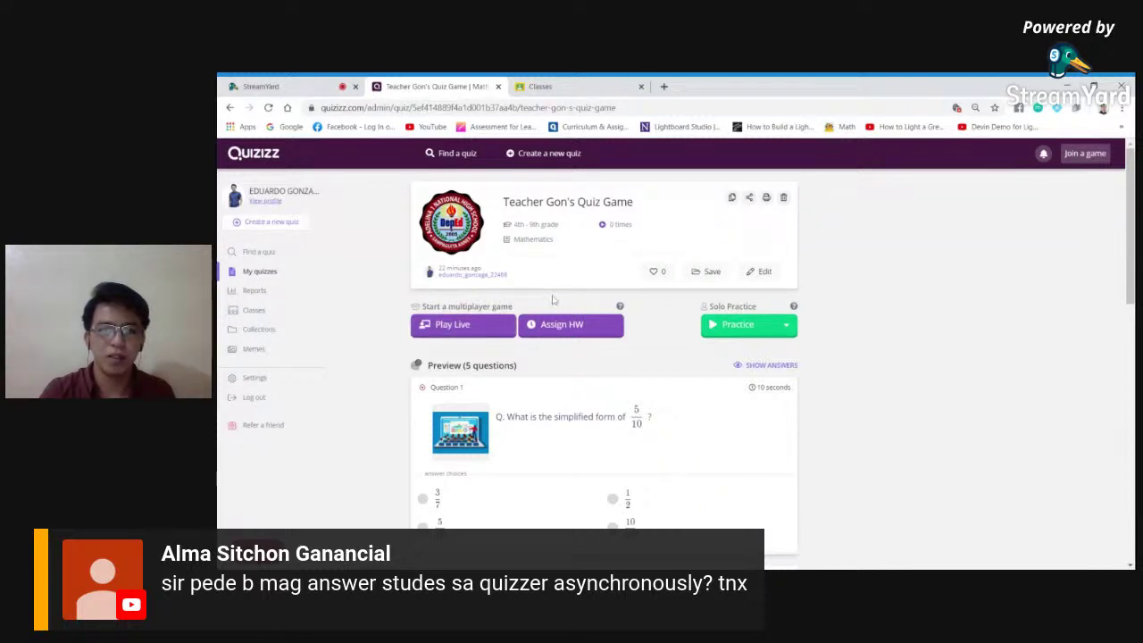
left_click(502, 329)
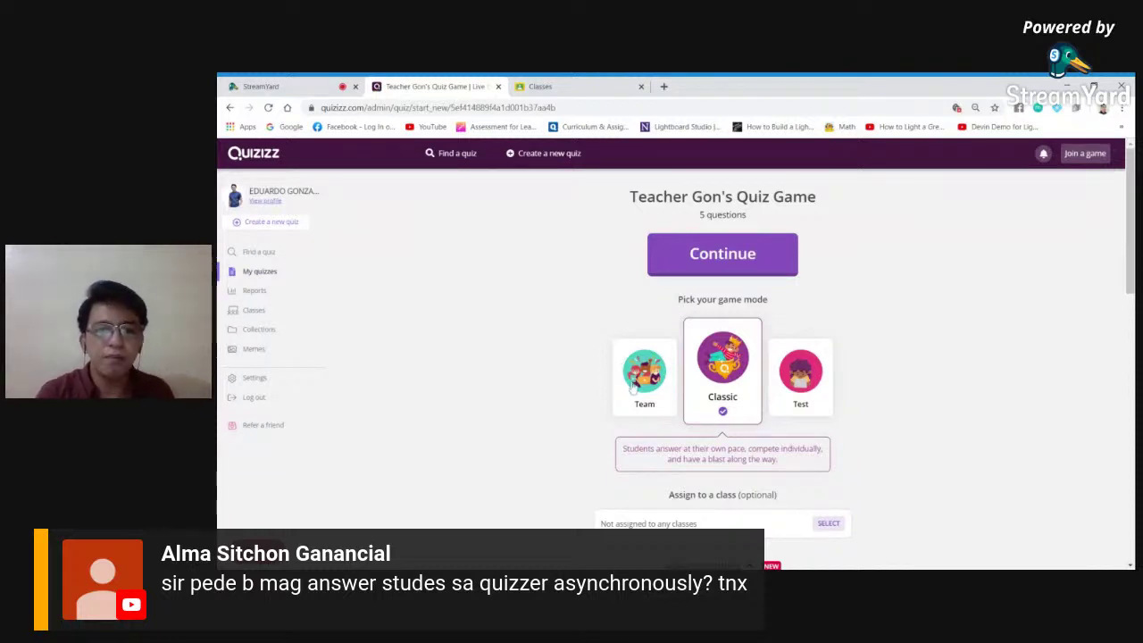
left_click(804, 393)
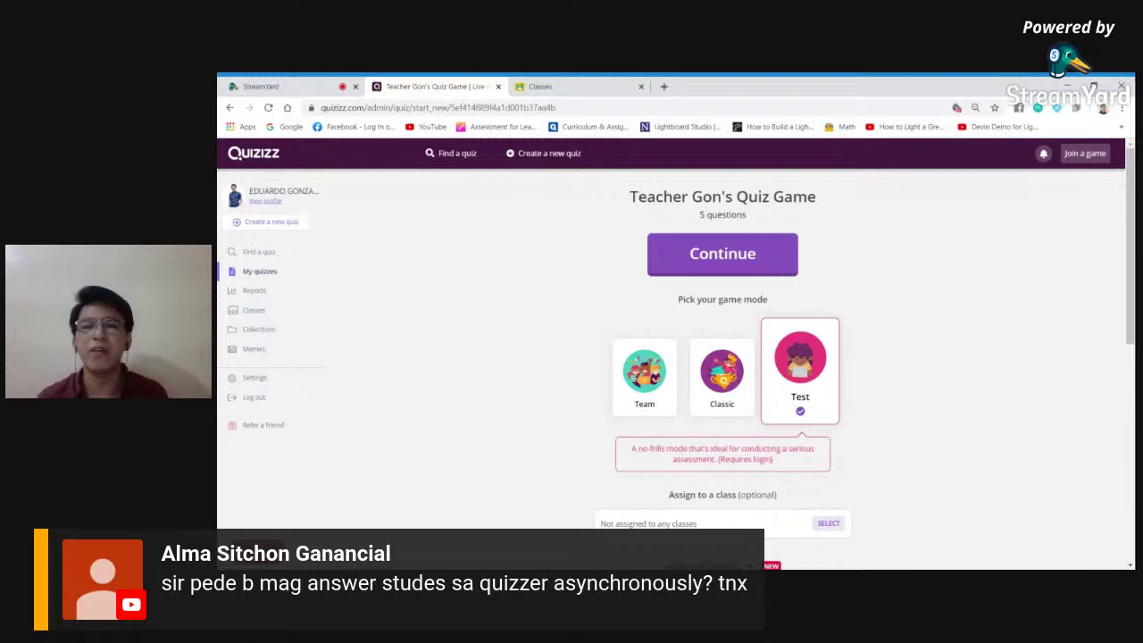
left_click(732, 391)
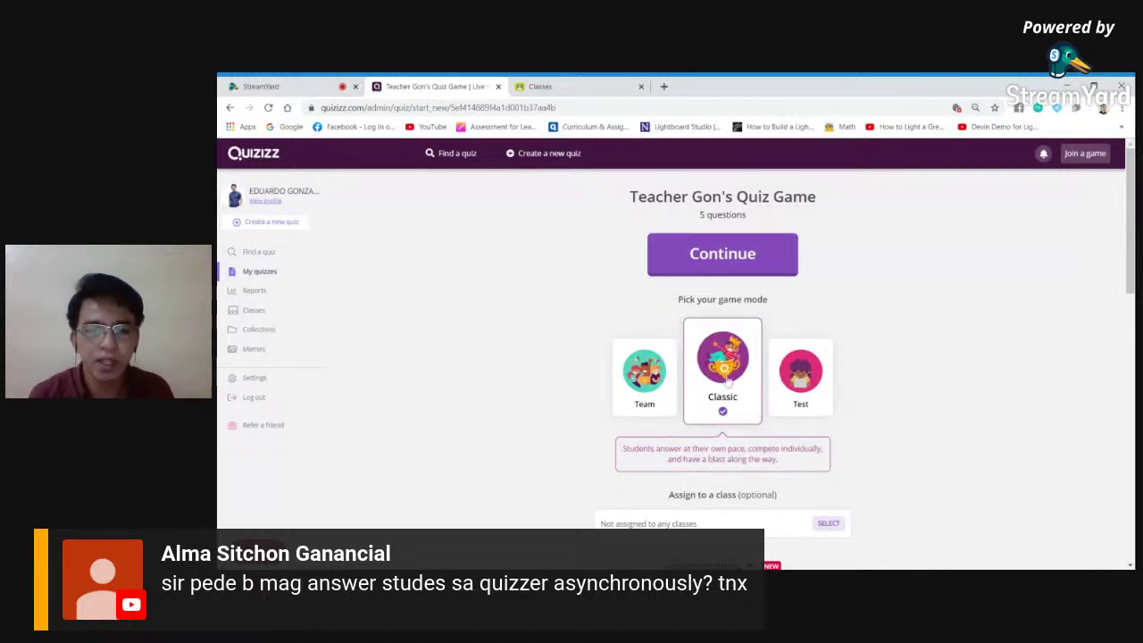
scroll(728, 383, "down", 2)
scroll(727, 382, "up", 2)
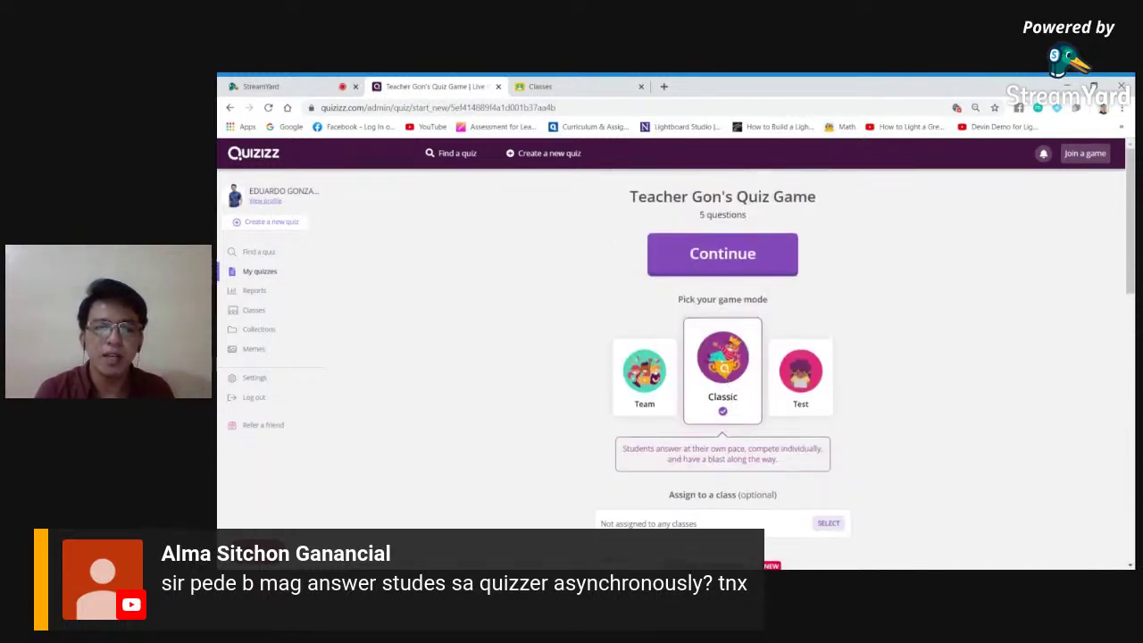
scroll(728, 382, "down", 3)
scroll(722, 357, "up", 3)
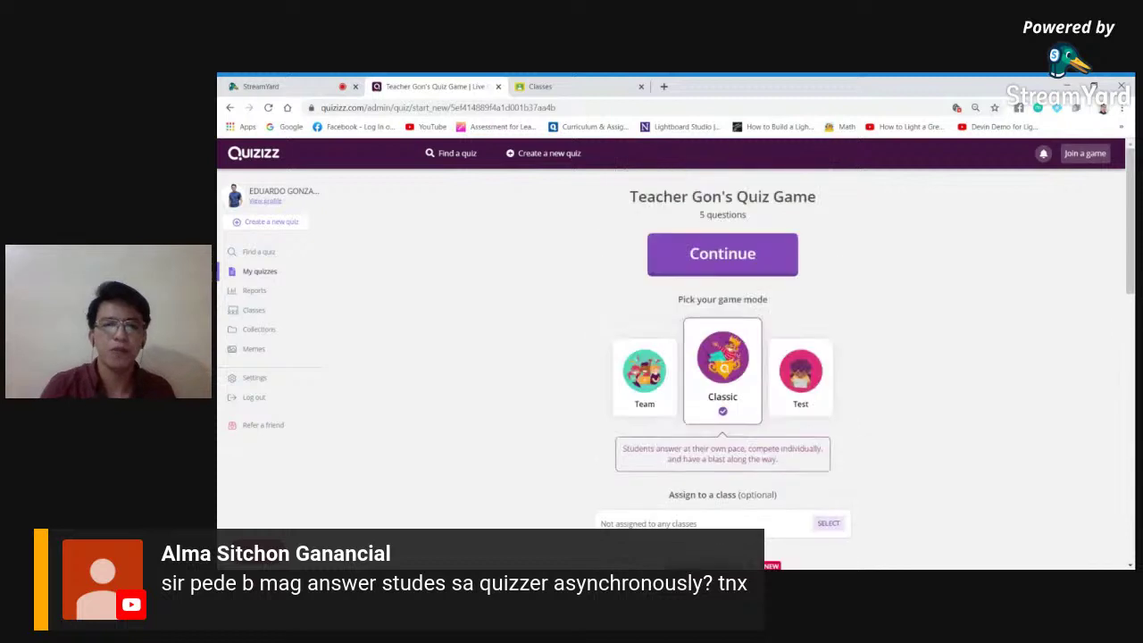
Examine the optional class assignment and the general settings, including the student attempts options
scroll(723, 375, "down", 2)
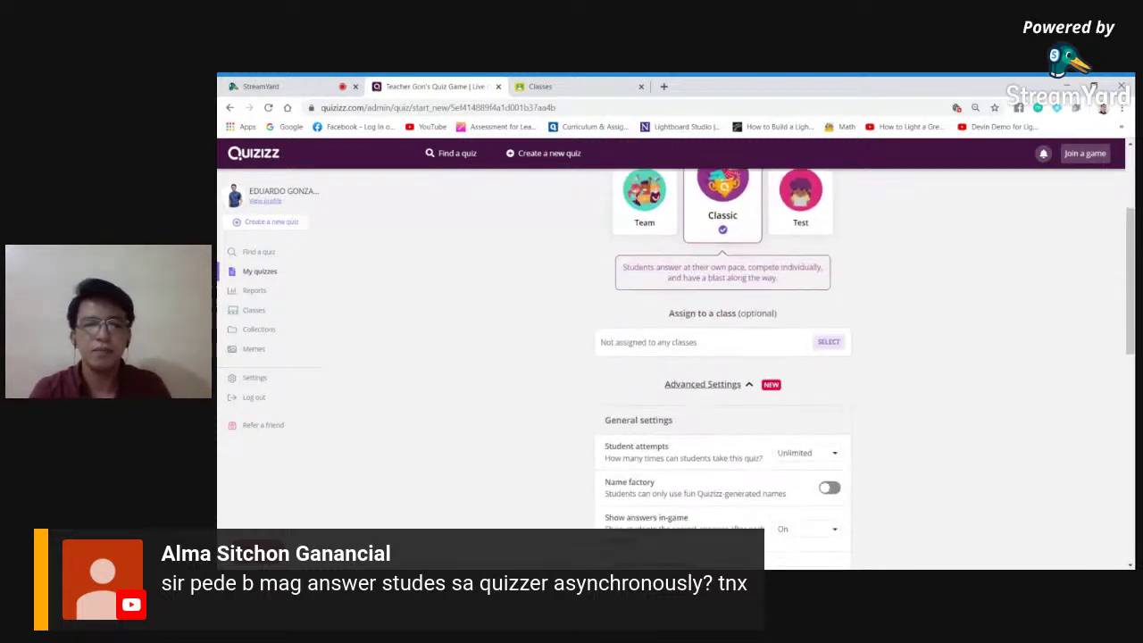
scroll(722, 369, "down", 1)
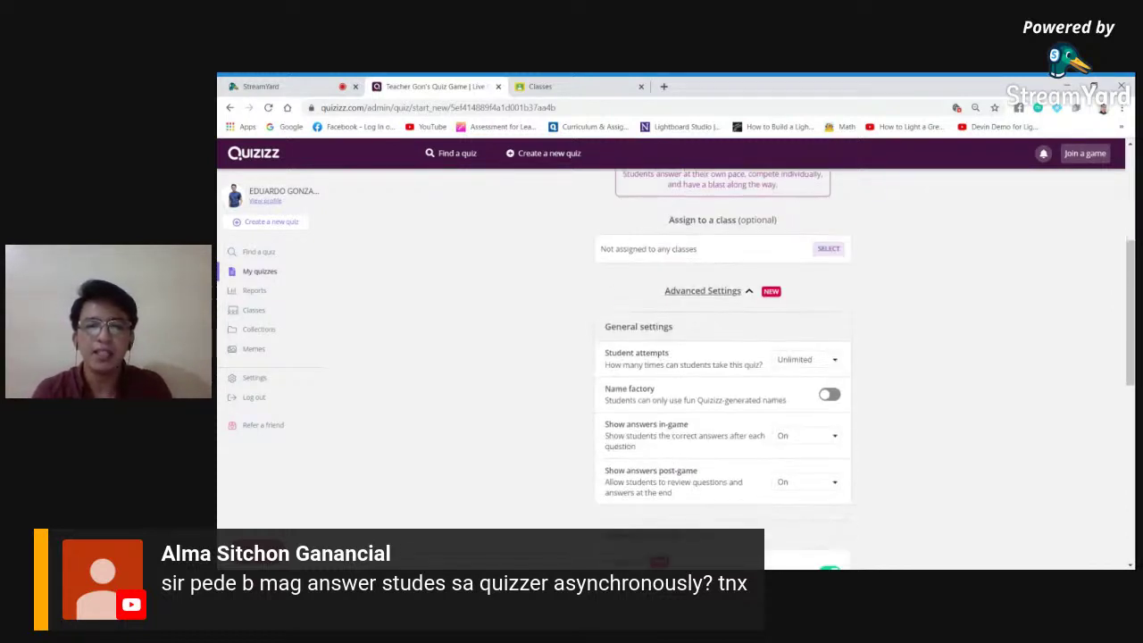
scroll(627, 376, "down", 1)
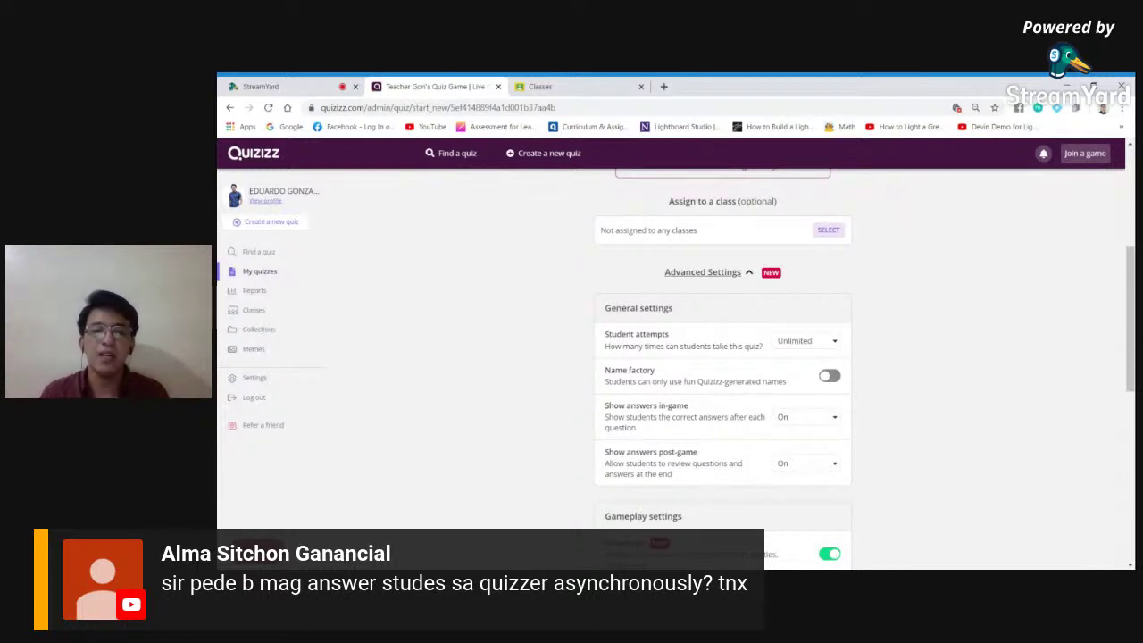
left_click(809, 344)
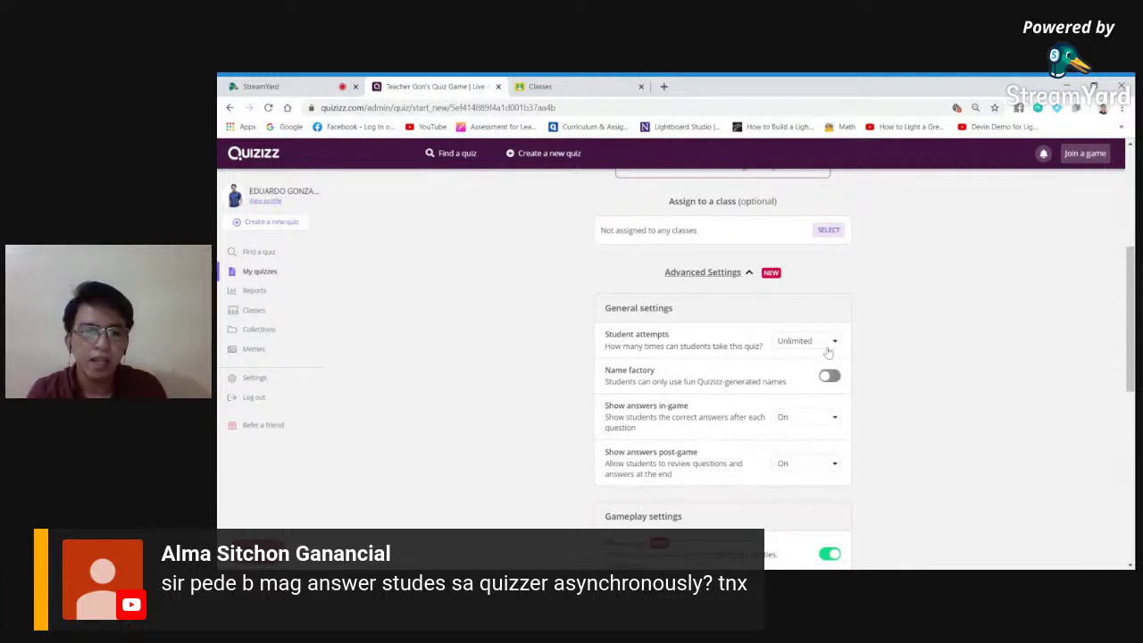
Try Show answers in-game as Off, restore it to On, and check the post-game answer options while leaving them On
scroll(828, 360, "down", 1)
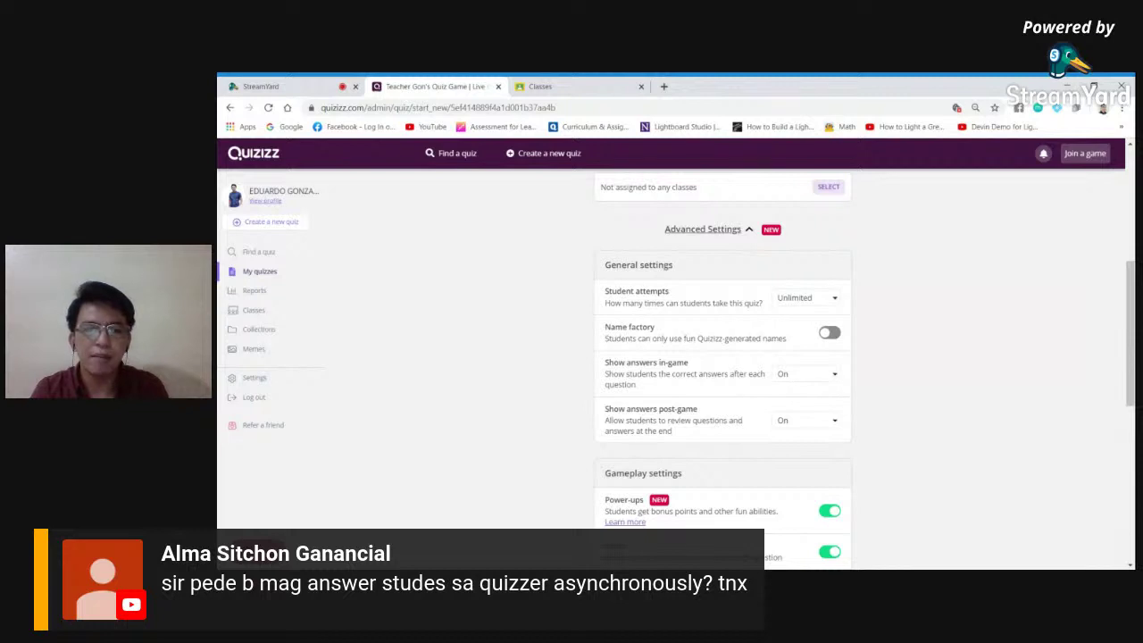
left_click(830, 376)
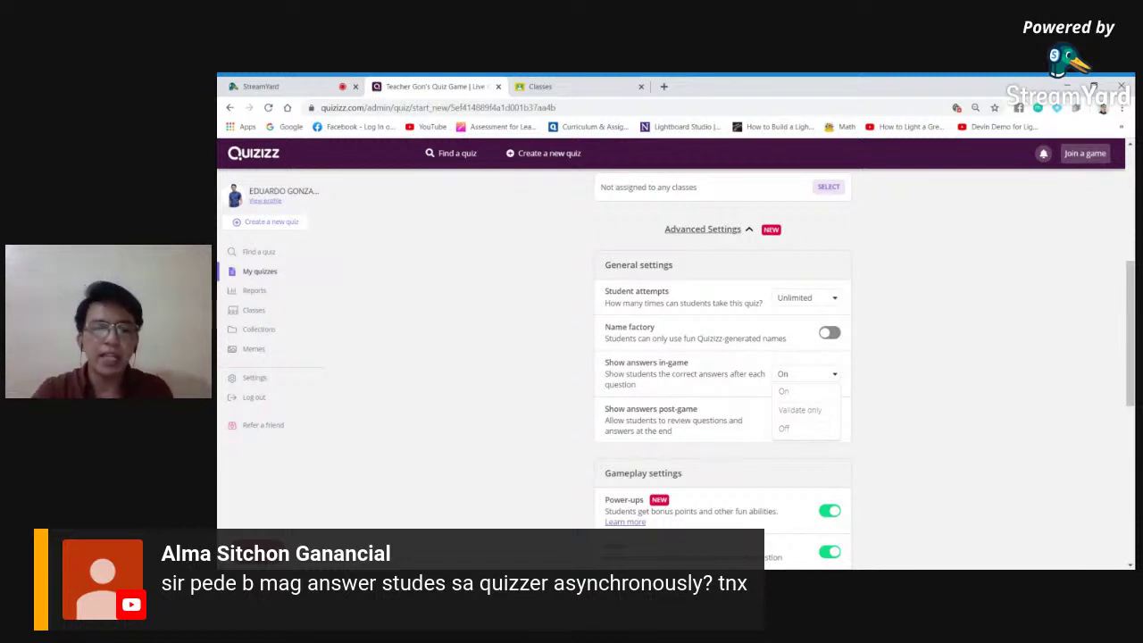
left_click(785, 431)
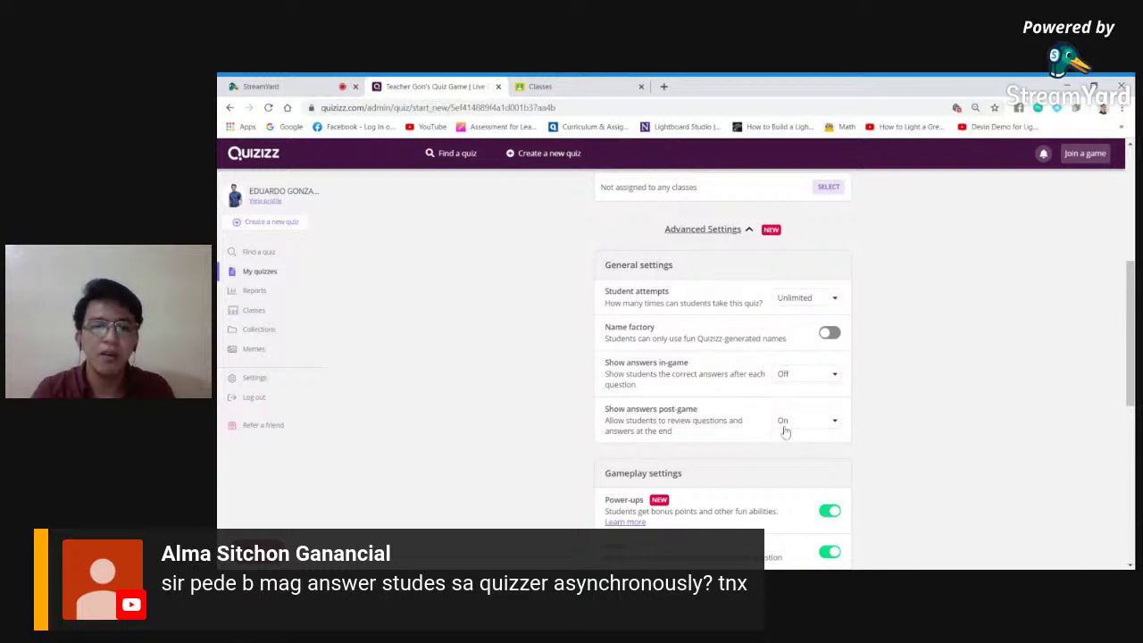
left_click(832, 379)
left_click(797, 400)
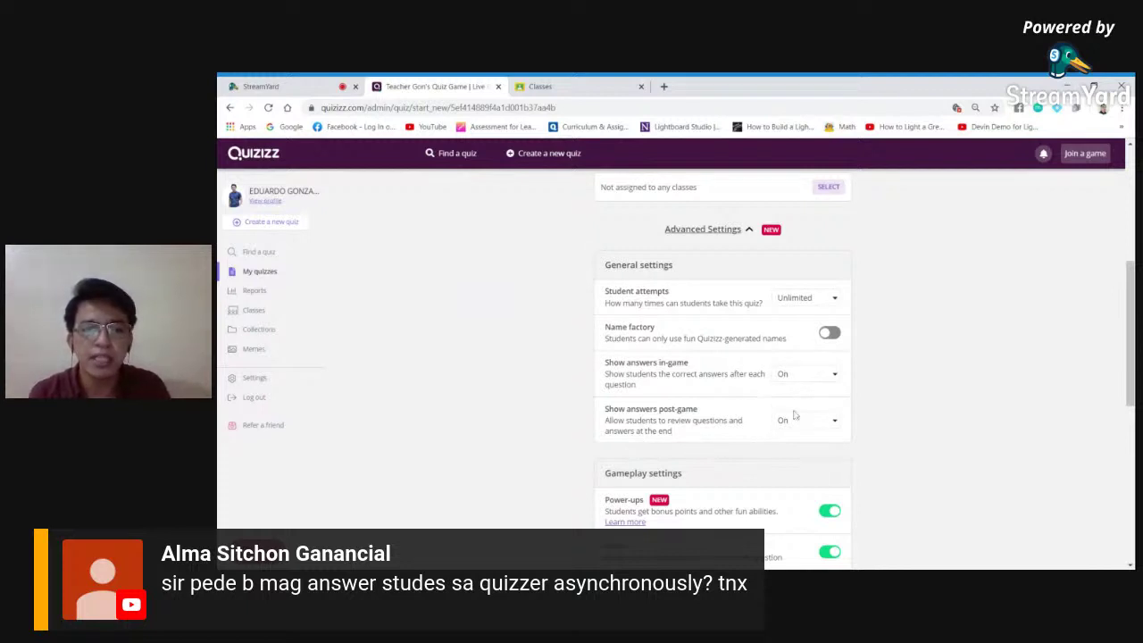
left_click(821, 424)
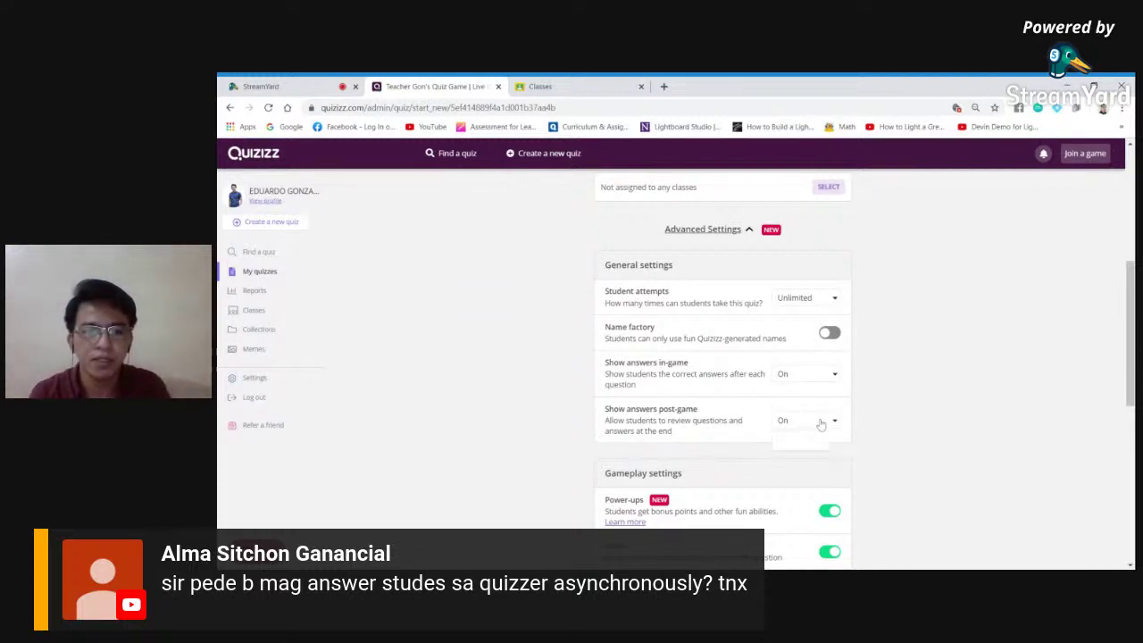
left_click(821, 424)
left_click(821, 424)
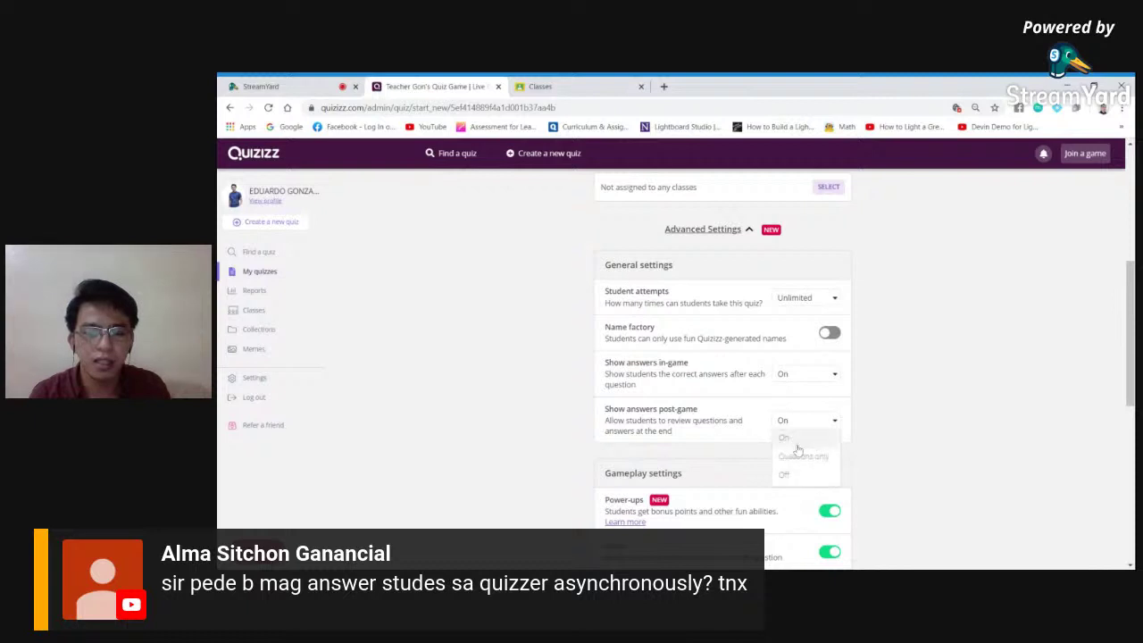
left_click(795, 451)
Try switching Power-ups and Timer off in the gameplay settings, turning each one back on
scroll(795, 452, "down", 1)
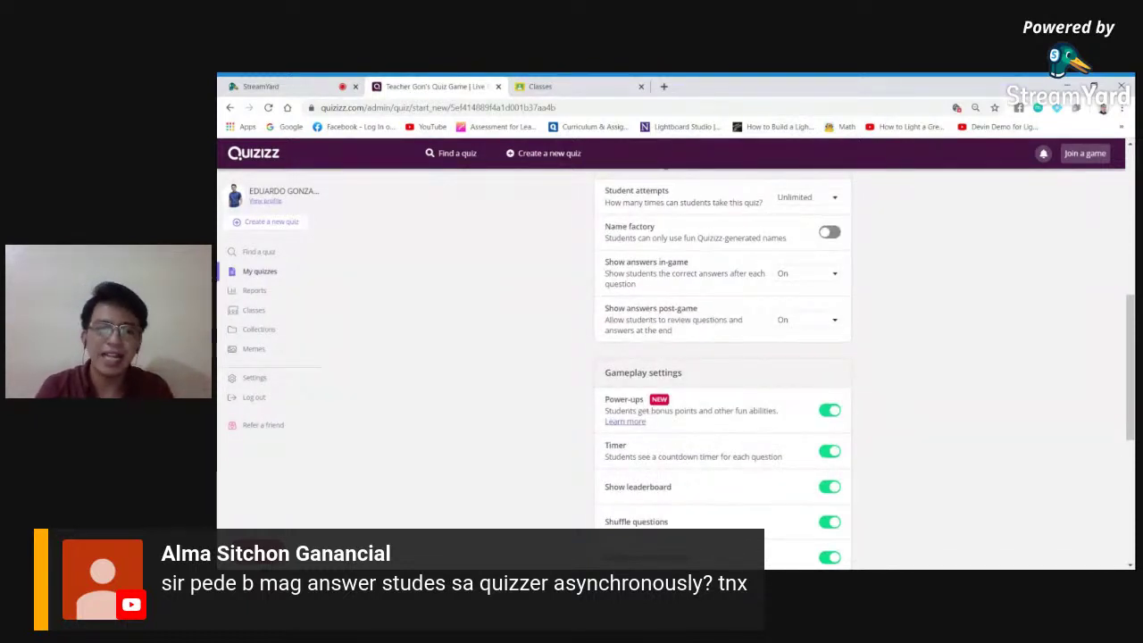
scroll(721, 366, "down", 1)
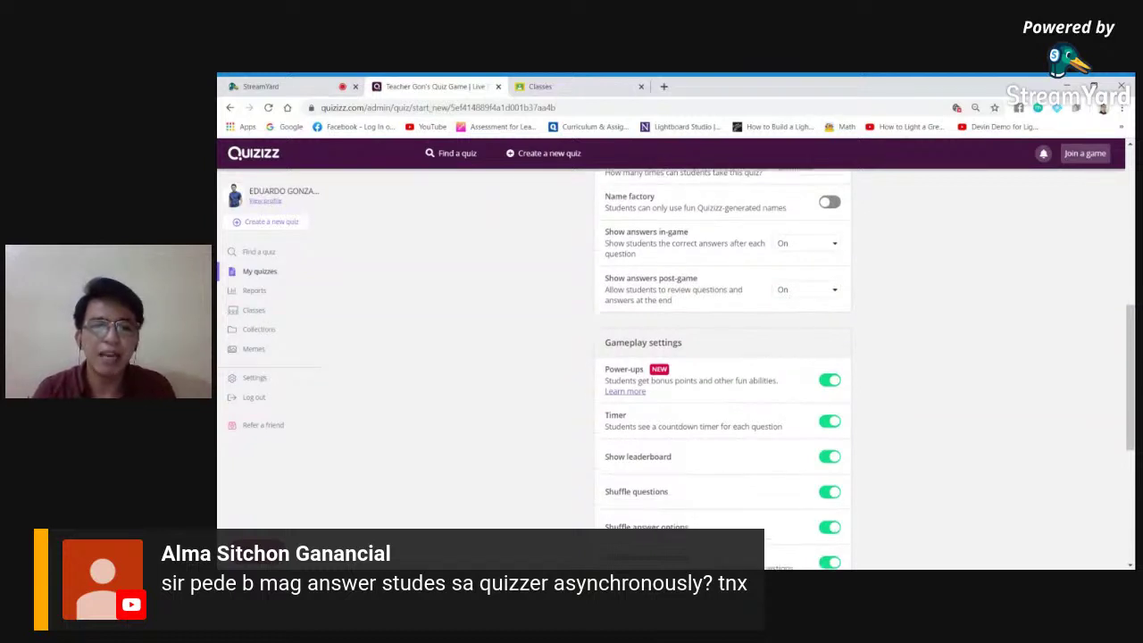
scroll(721, 367, "down", 1)
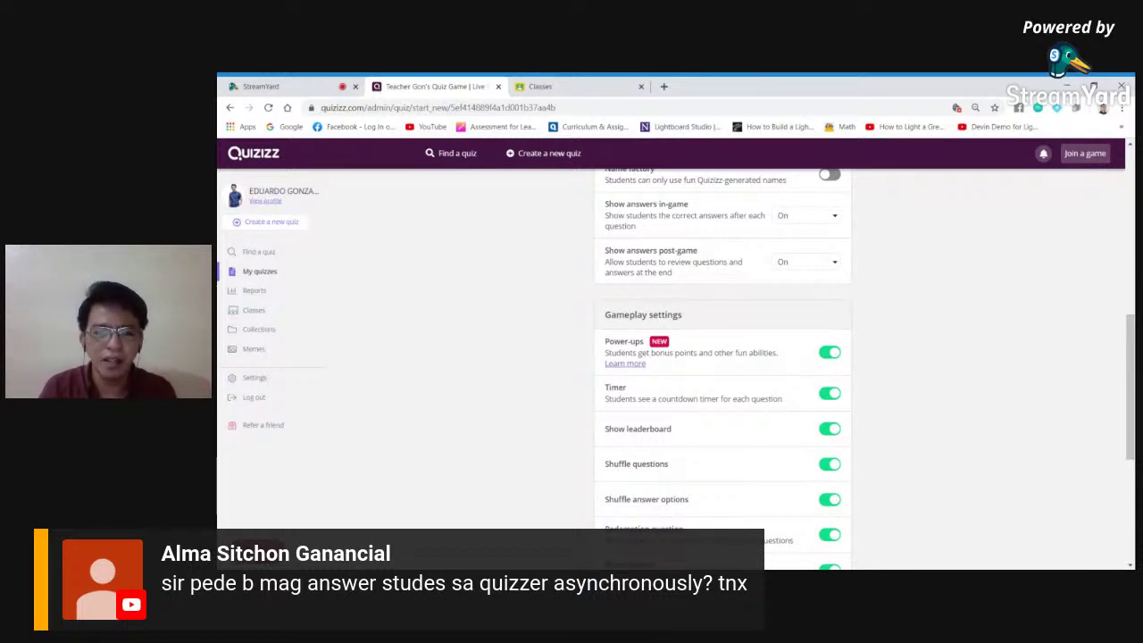
left_click(830, 352)
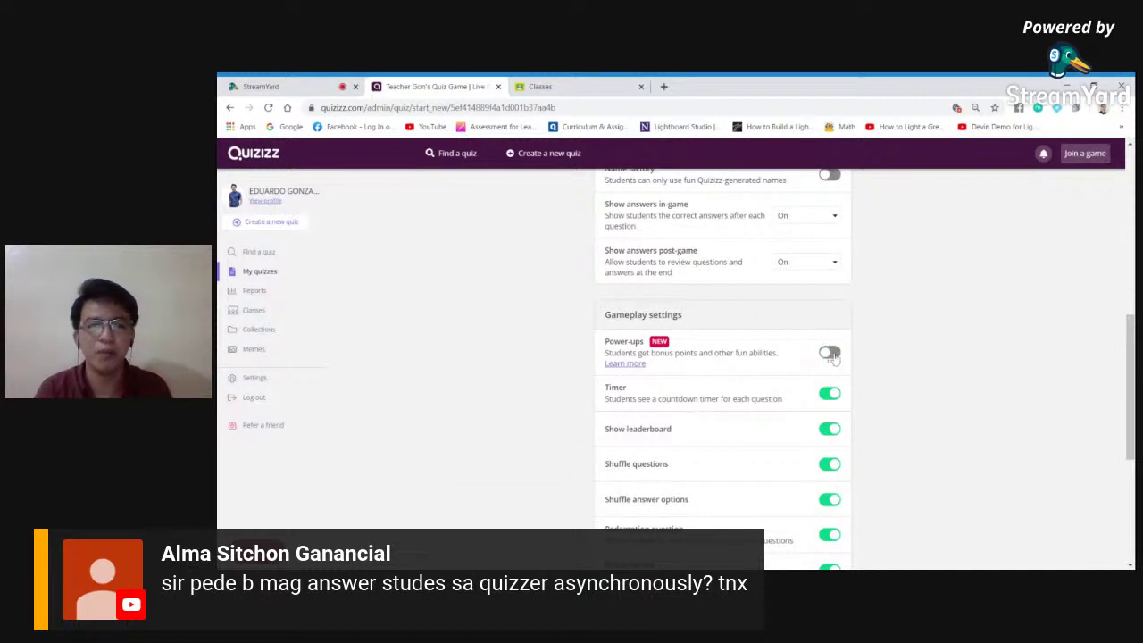
left_click(830, 352)
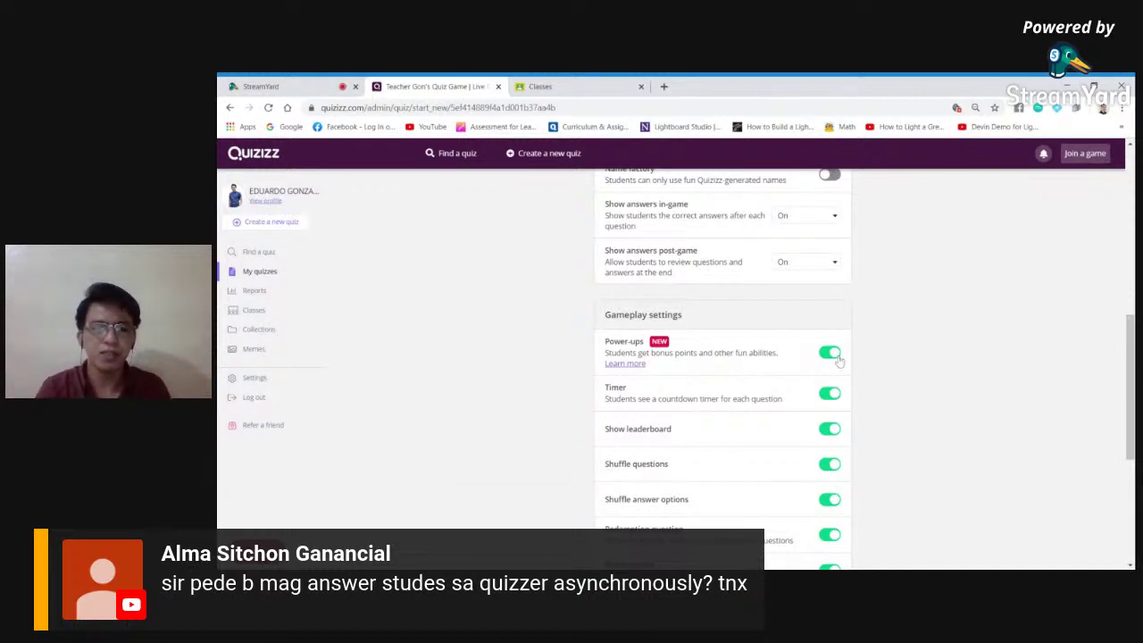
scroll(839, 361, "down", 2)
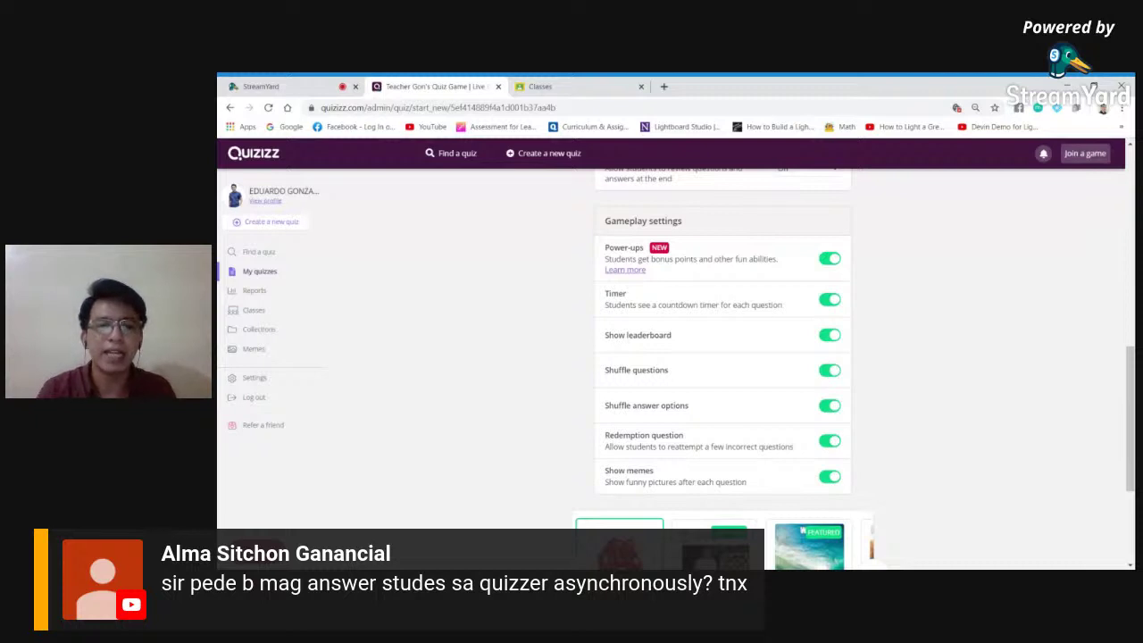
left_click(826, 302)
left_click(832, 303)
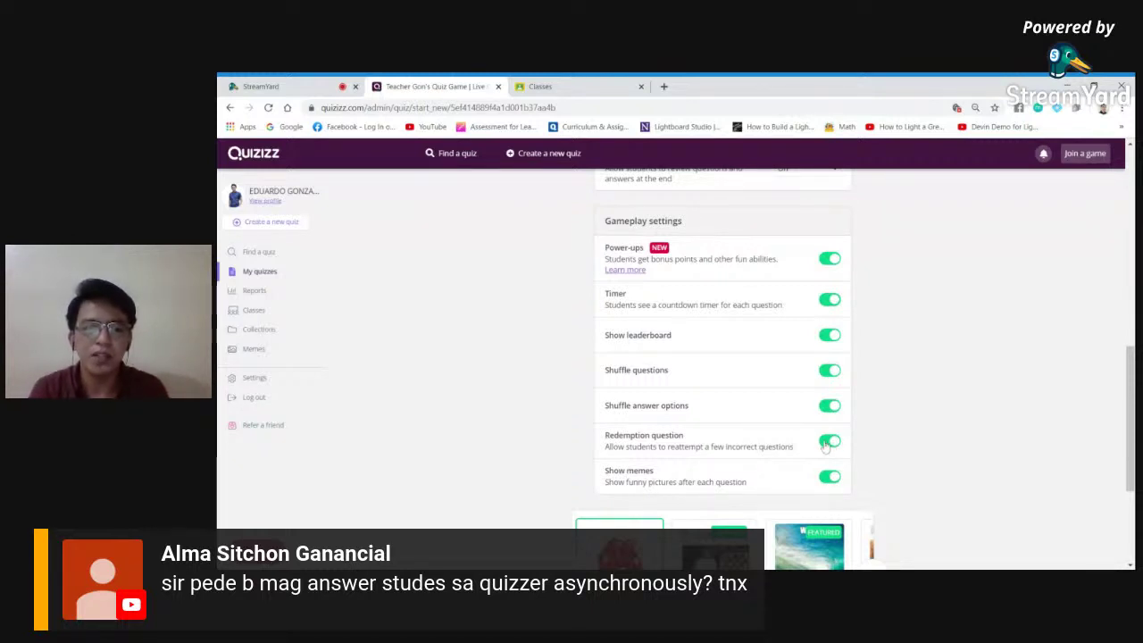
Recheck the game settings and continue into the waiting lobby of the Classic live game, returning once to the setup page
scroll(732, 441, "down", 1)
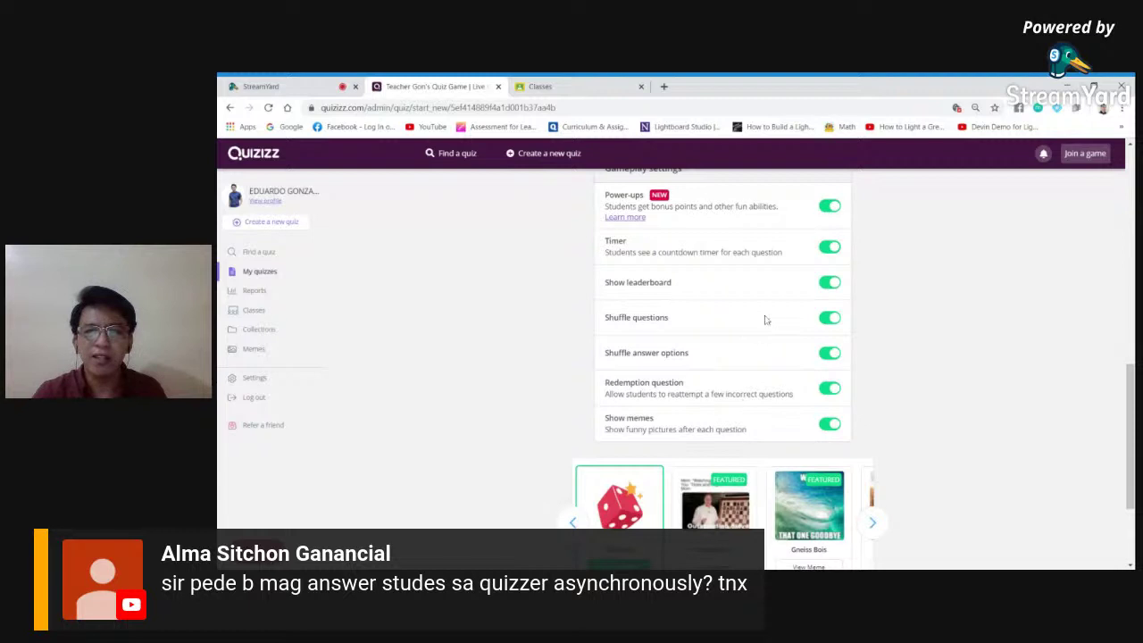
scroll(765, 320, "up", 5)
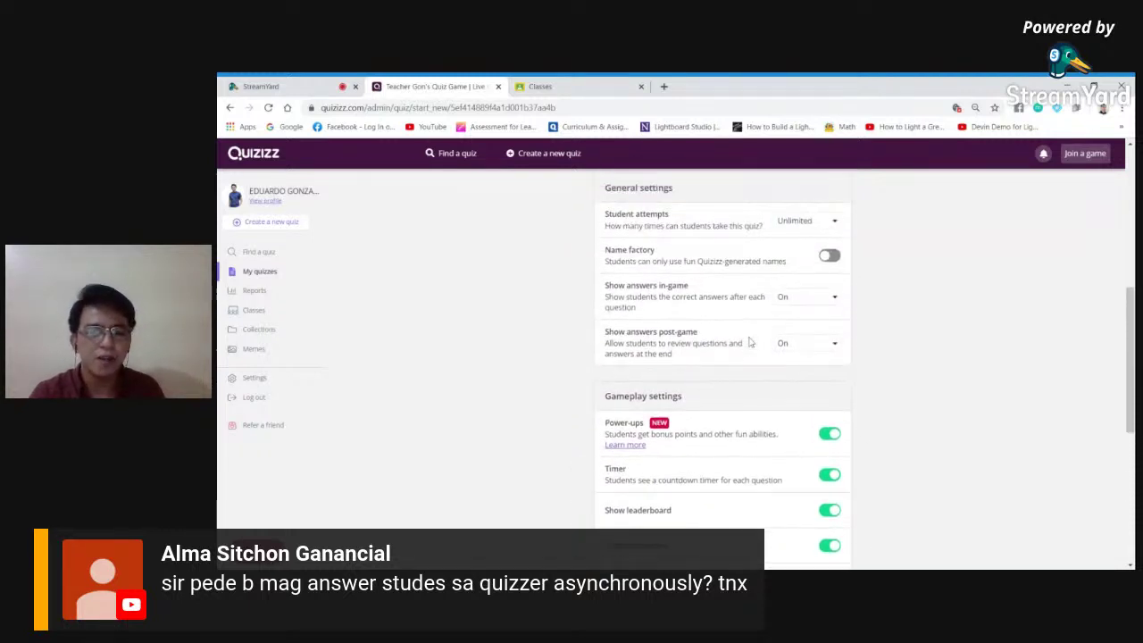
scroll(750, 342, "up", 3)
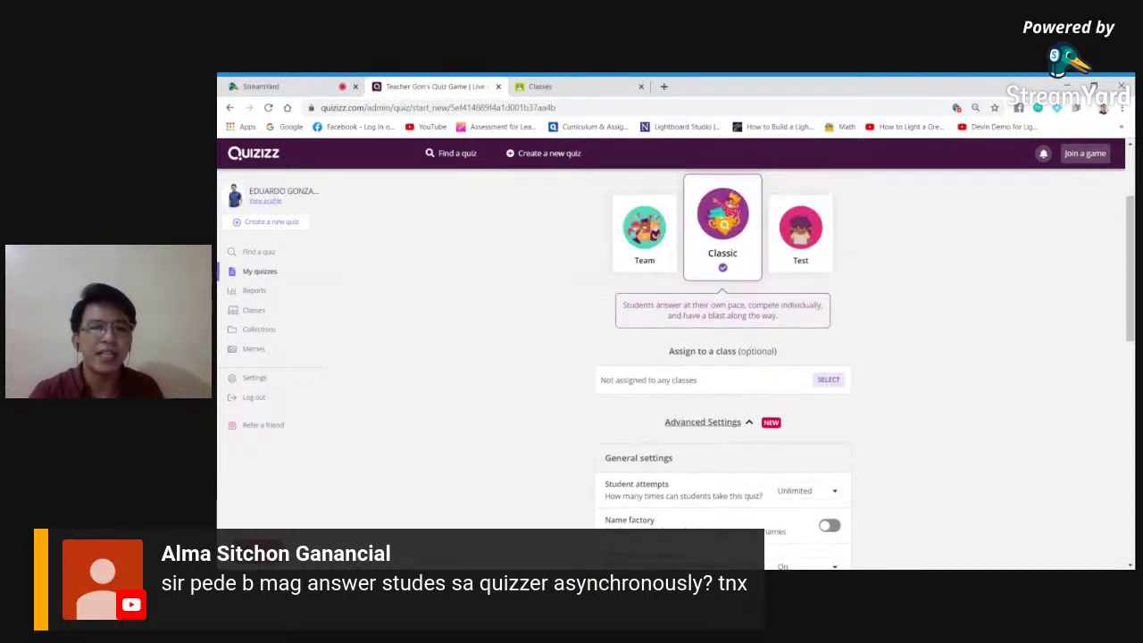
scroll(750, 342, "up", 2)
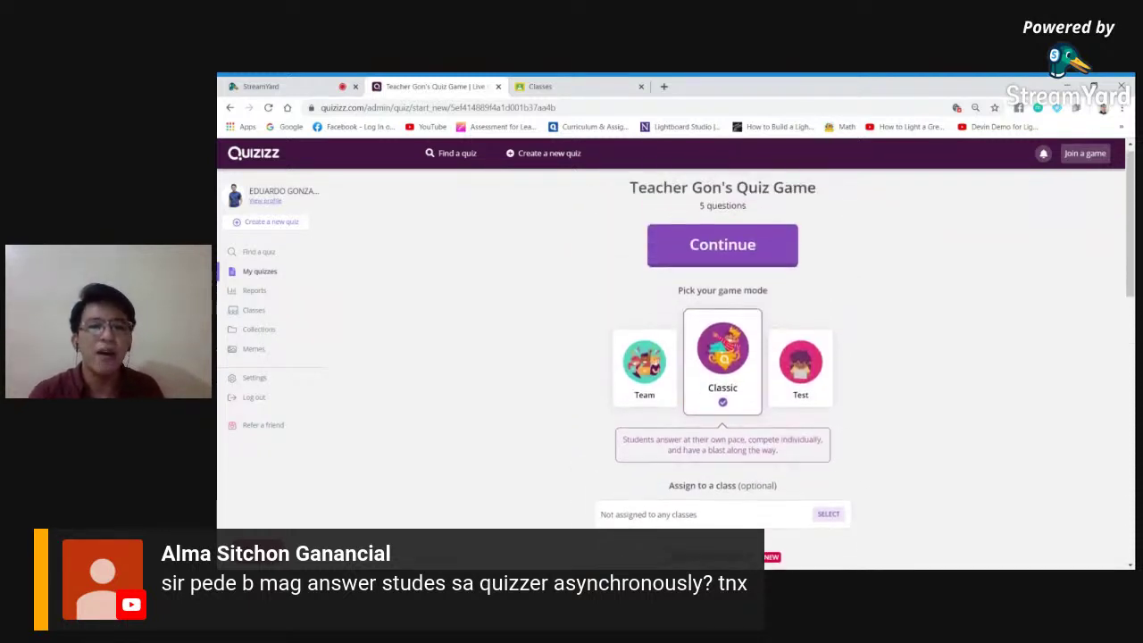
left_click(723, 255)
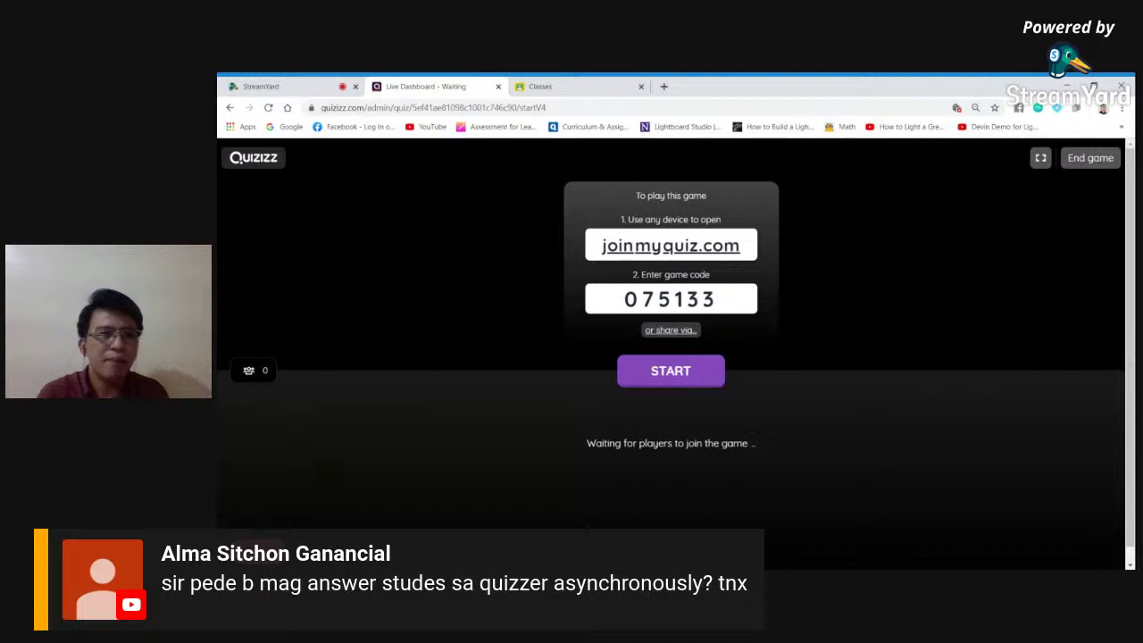
left_click(231, 107)
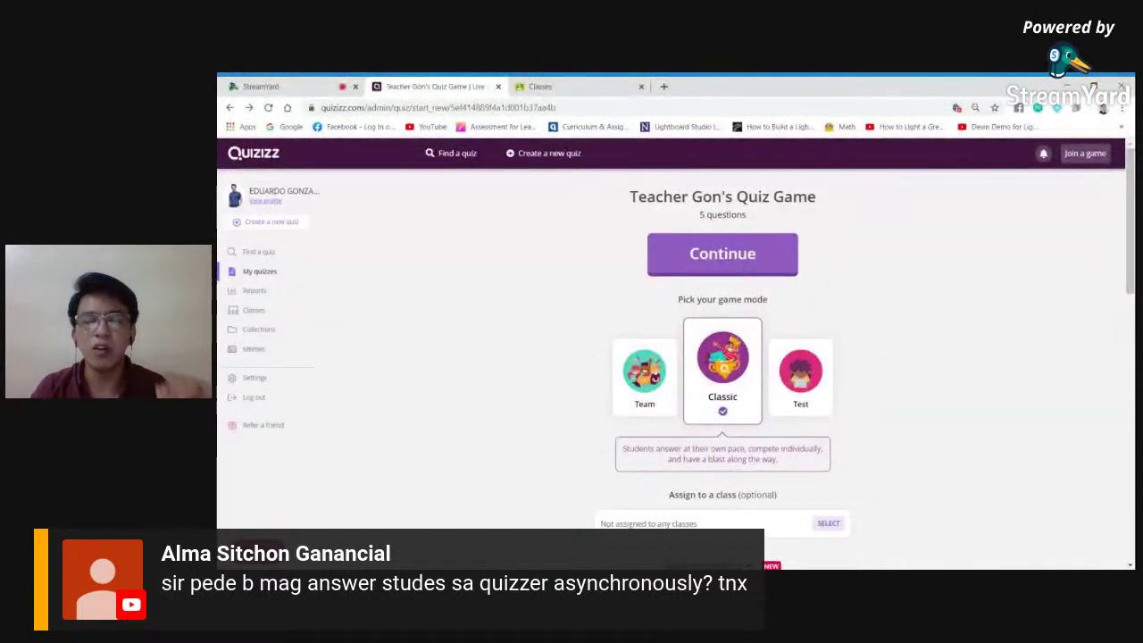
left_click(729, 273)
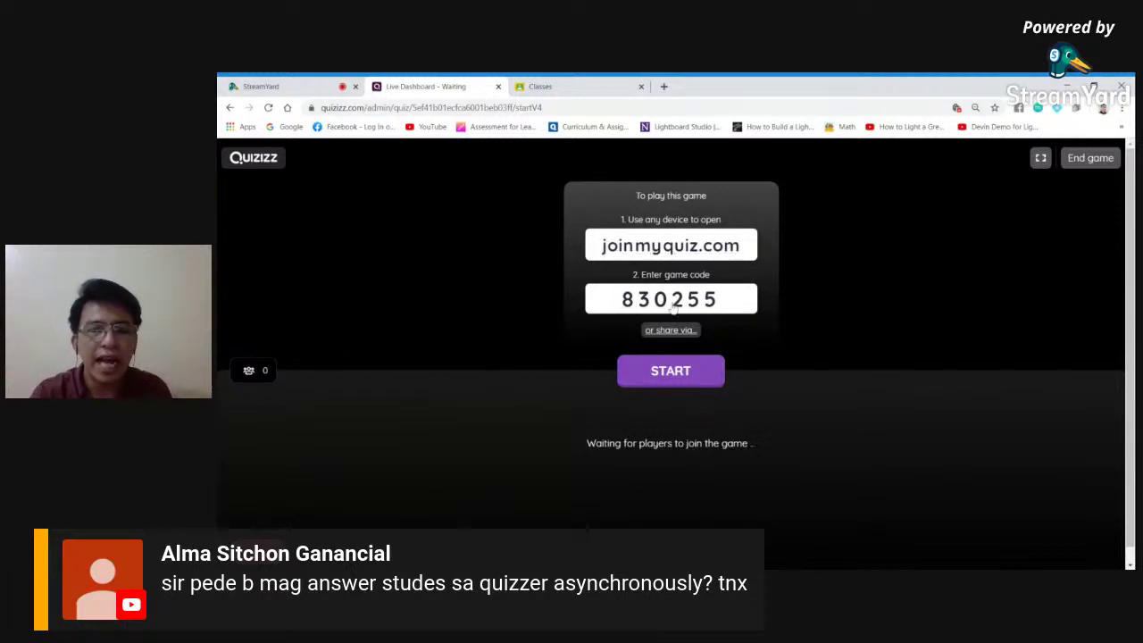
Enlarge the lobby's joining instructions for viewers and copy the game's join link from the sharing options
key("ctrl+plus")
key("ctrl+plus")
key("ctrl+plus")
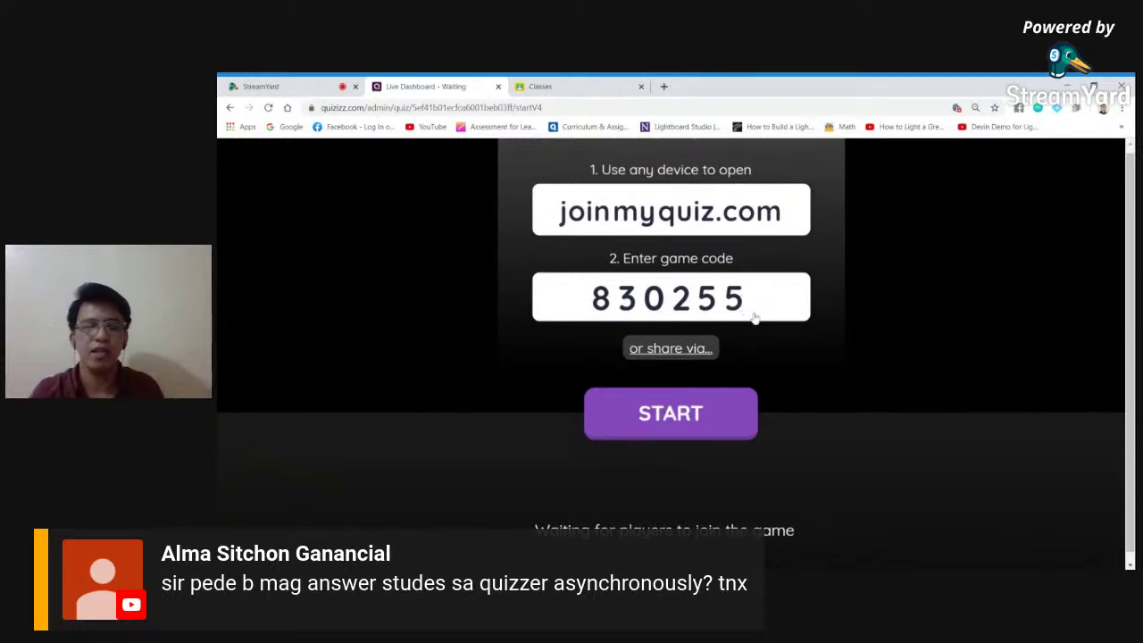
left_click(670, 348)
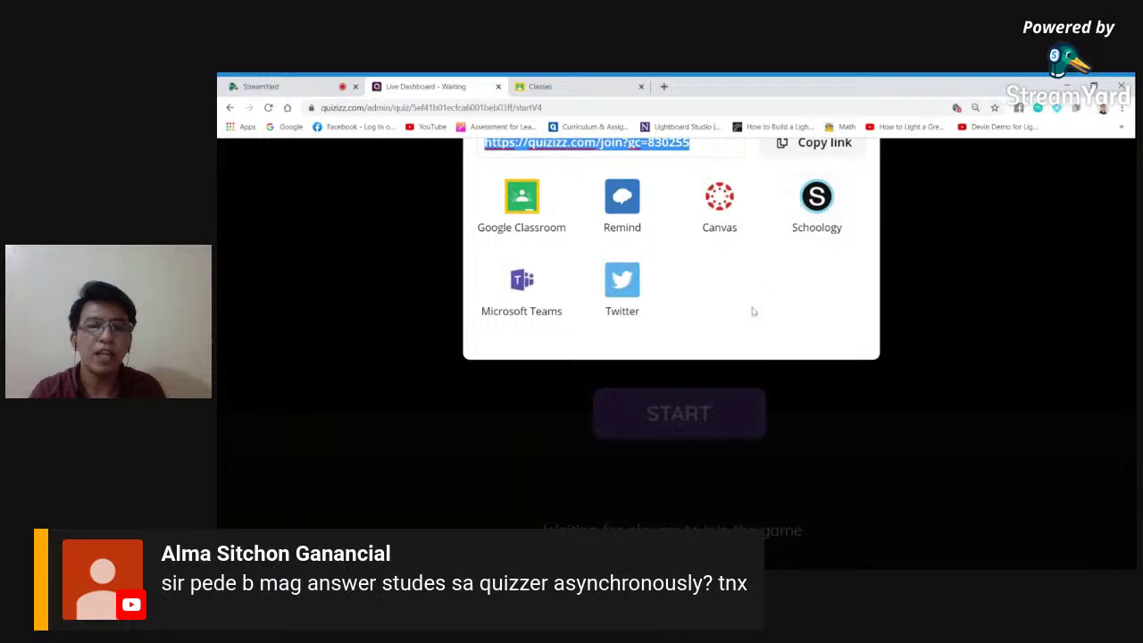
scroll(752, 312, "up", 1)
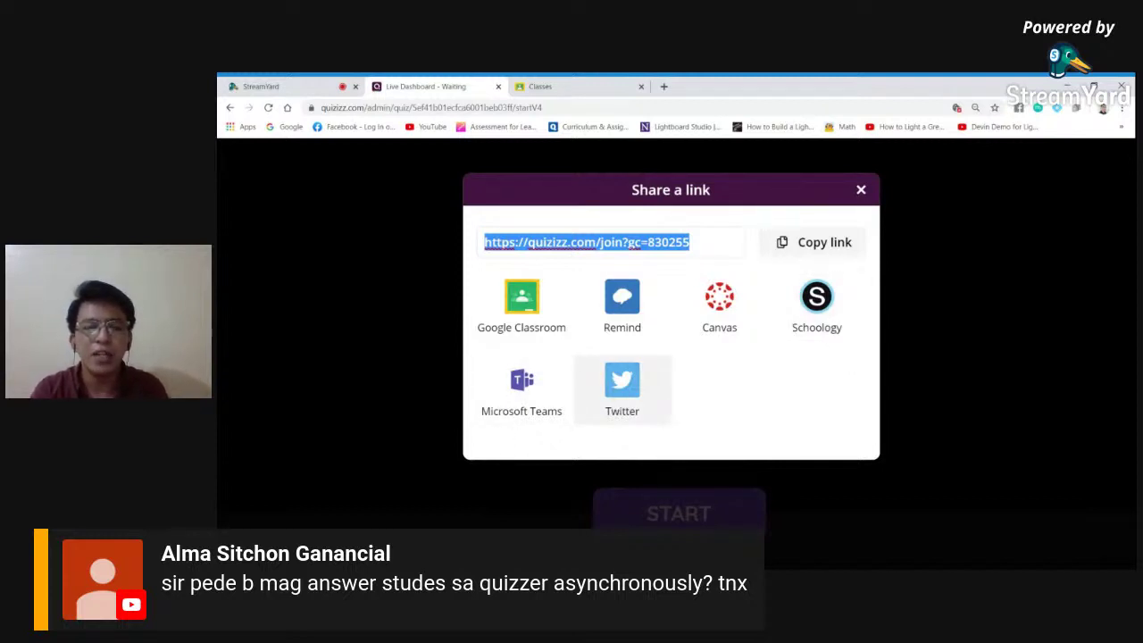
left_click(819, 250)
left_click(818, 250)
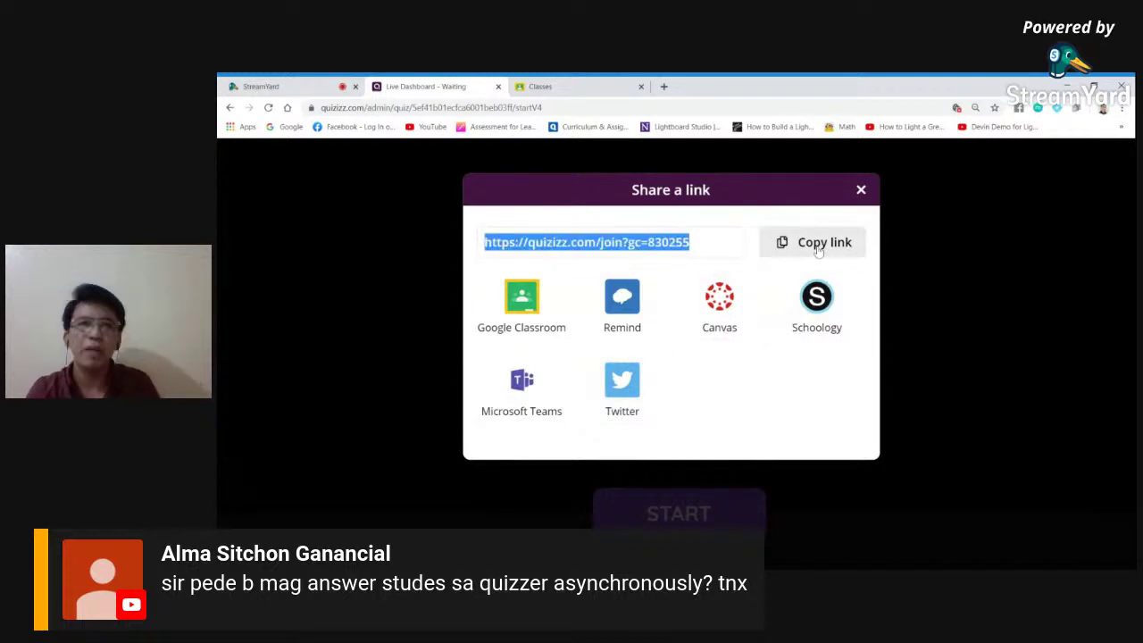
left_click(861, 192)
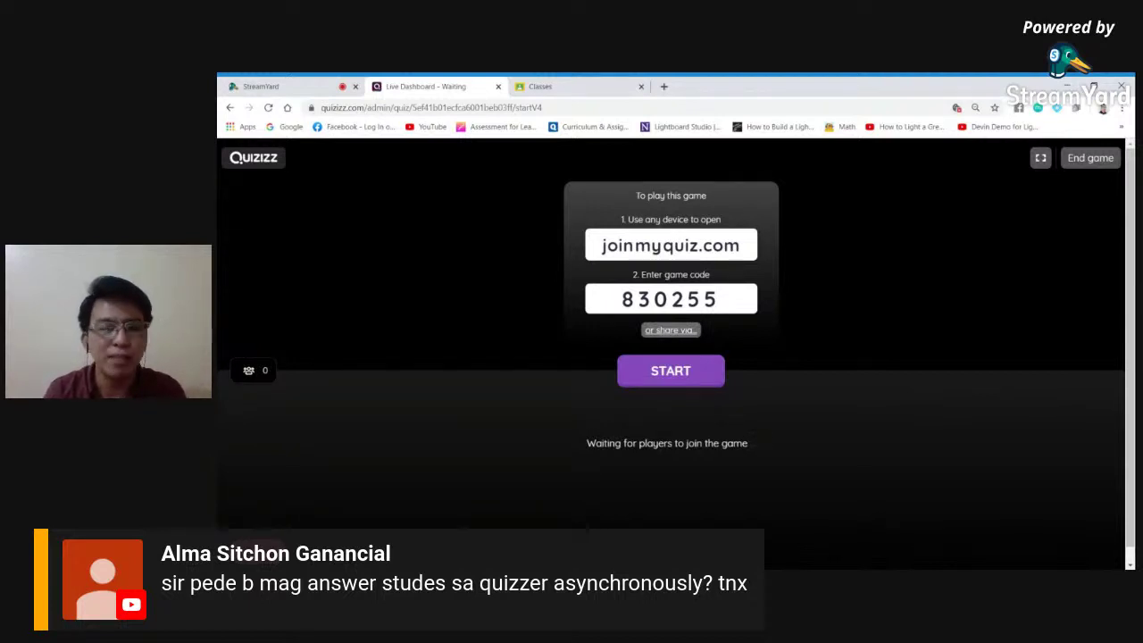
left_click(670, 331)
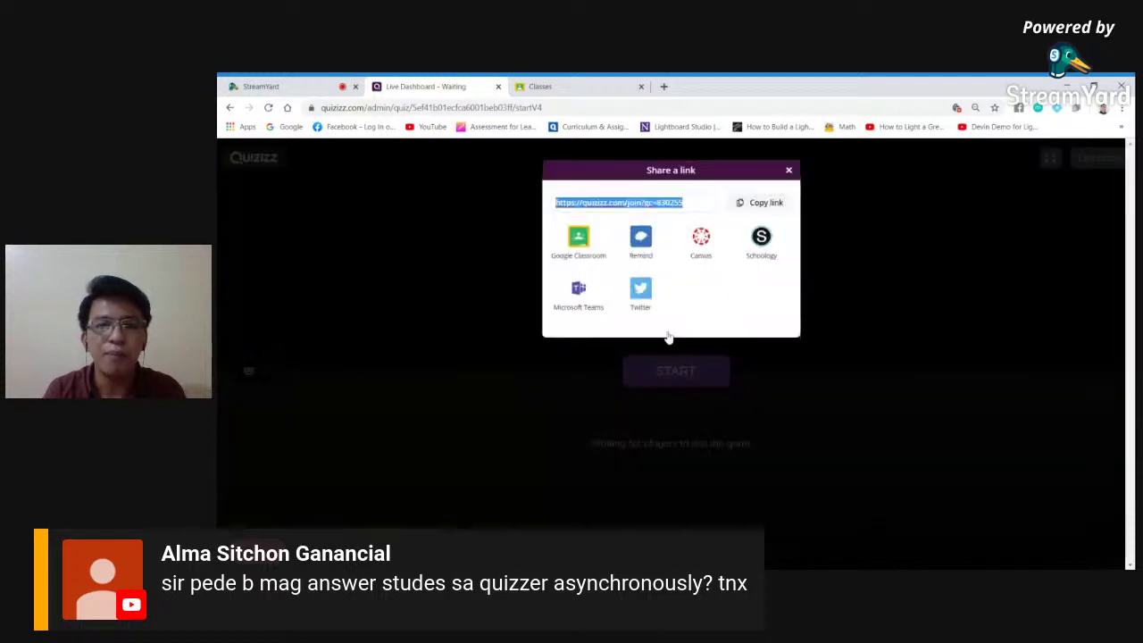
left_click(751, 205)
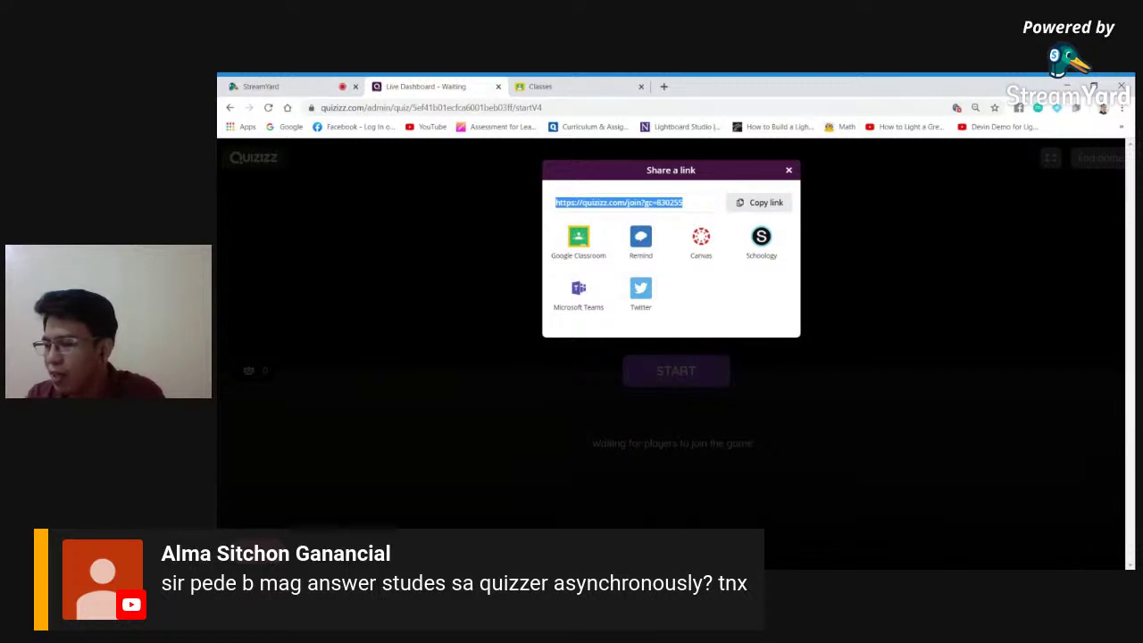
Switch to StreamYard and remove the shared screen from the broadcast
left_click(230, 85)
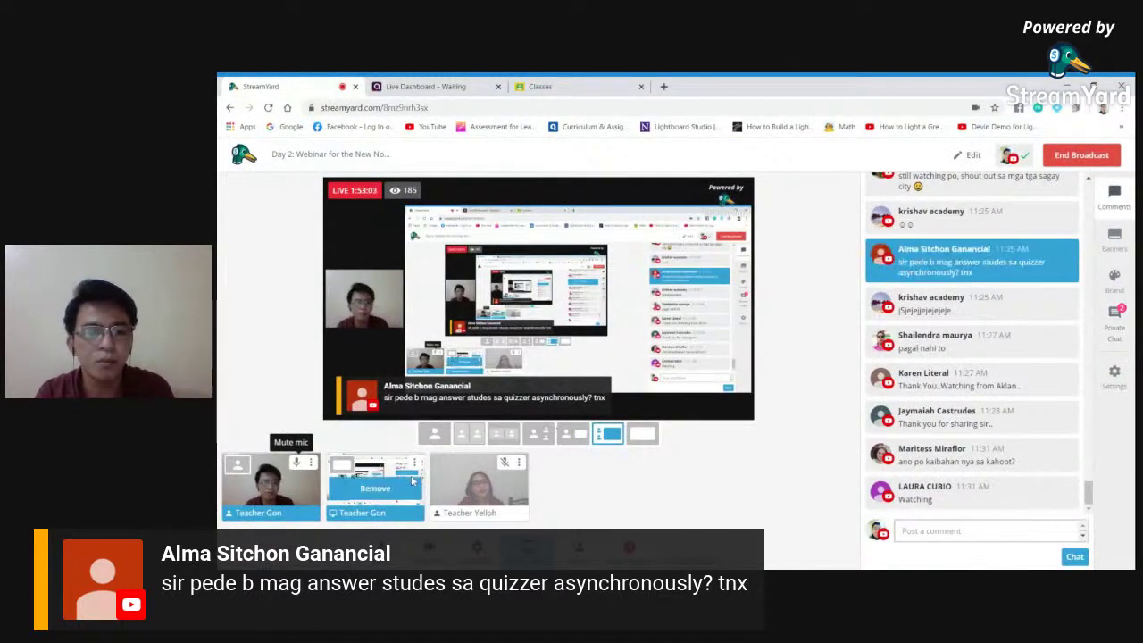
left_click(375, 487)
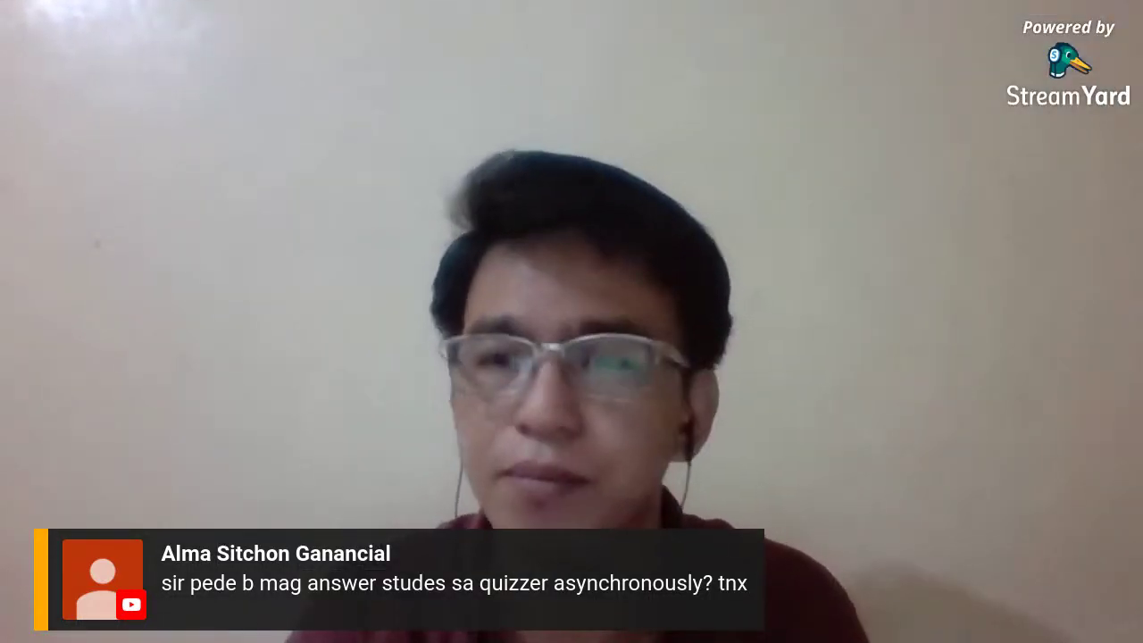